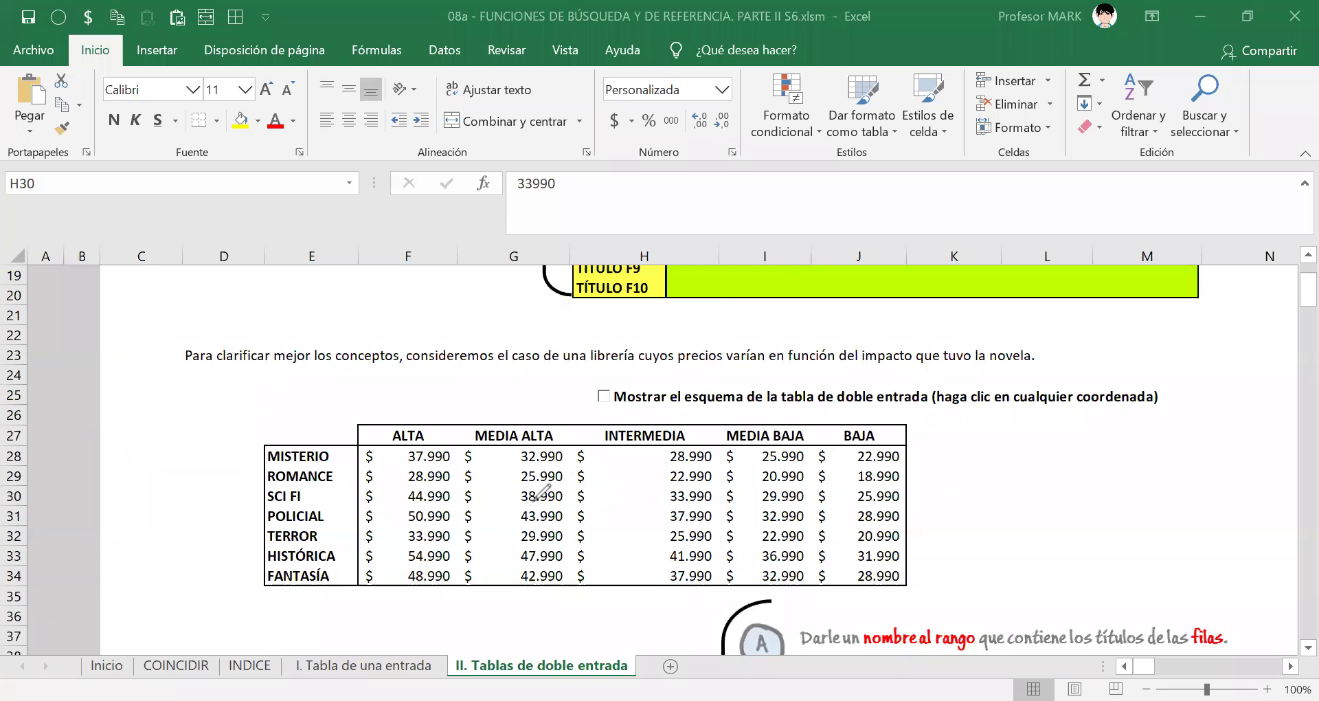
Step: Circle the 43.990 price in red, draw an arrow to its row title POLICIAL, and mark that title with a 1
{"action": "mouse_move", "coordinate": [523, 497]}
{"action": "left_mouse_down"}
{"action": "mouse_move", "coordinate": [539, 503]}
{"action": "mouse_move", "coordinate": [510, 522]}
{"action": "mouse_move", "coordinate": [540, 498]}
{"action": "mouse_move", "coordinate": [569, 523]}
{"action": "left_mouse_up"}
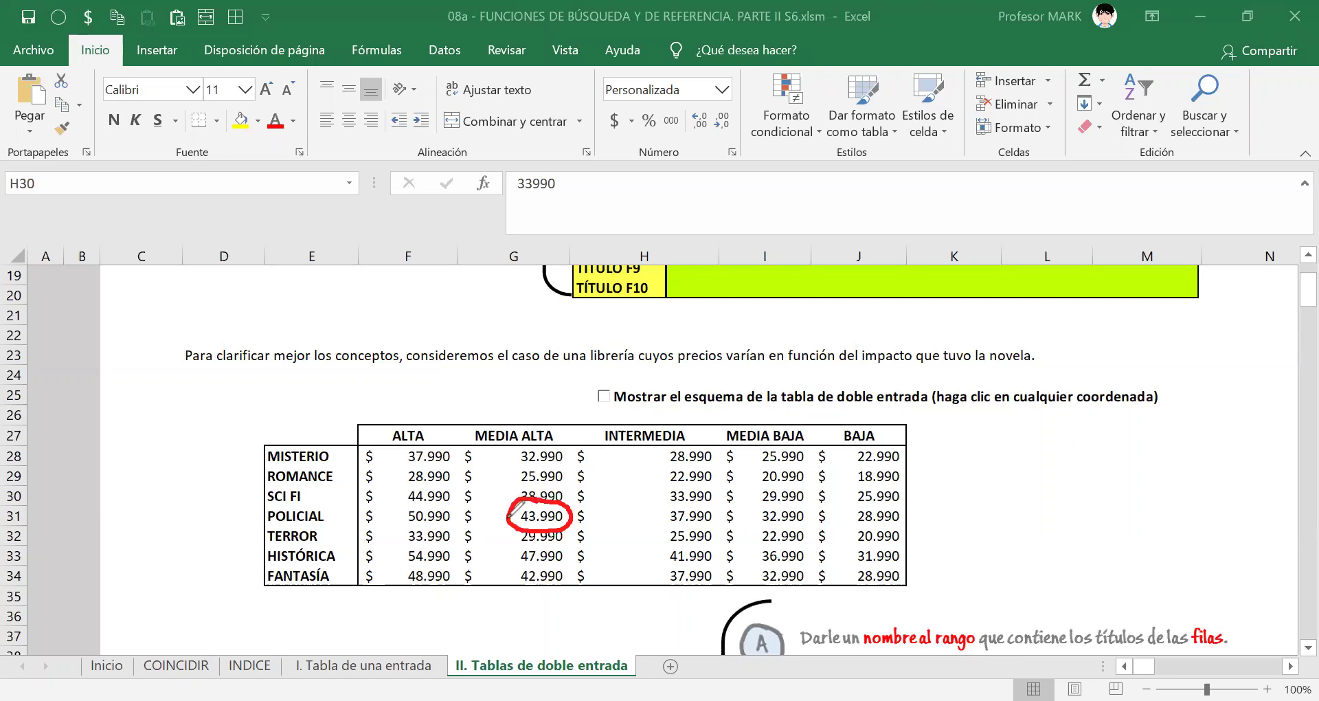
{"action": "left_click_drag", "start_coordinate": [508, 515], "coordinate": [368, 514]}
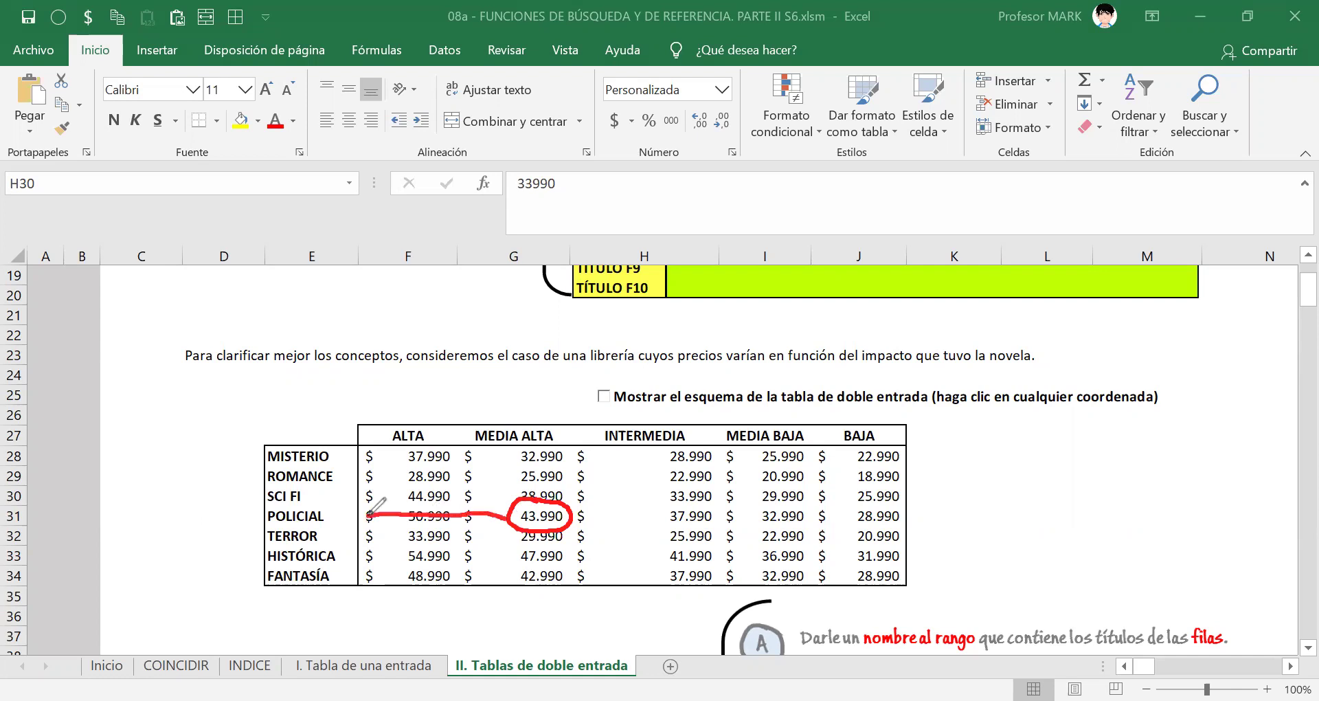
{"action": "mouse_move", "coordinate": [360, 514]}
{"action": "left_mouse_down"}
{"action": "mouse_move", "coordinate": [330, 516]}
{"action": "mouse_move", "coordinate": [342, 528]}
{"action": "mouse_move", "coordinate": [333, 518]}
{"action": "mouse_move", "coordinate": [350, 513]}
{"action": "left_mouse_up"}
{"action": "mouse_move", "coordinate": [339, 510]}
{"action": "left_mouse_down"}
{"action": "mouse_move", "coordinate": [274, 501]}
{"action": "mouse_move", "coordinate": [249, 518]}
{"action": "mouse_move", "coordinate": [323, 528]}
{"action": "left_mouse_up"}
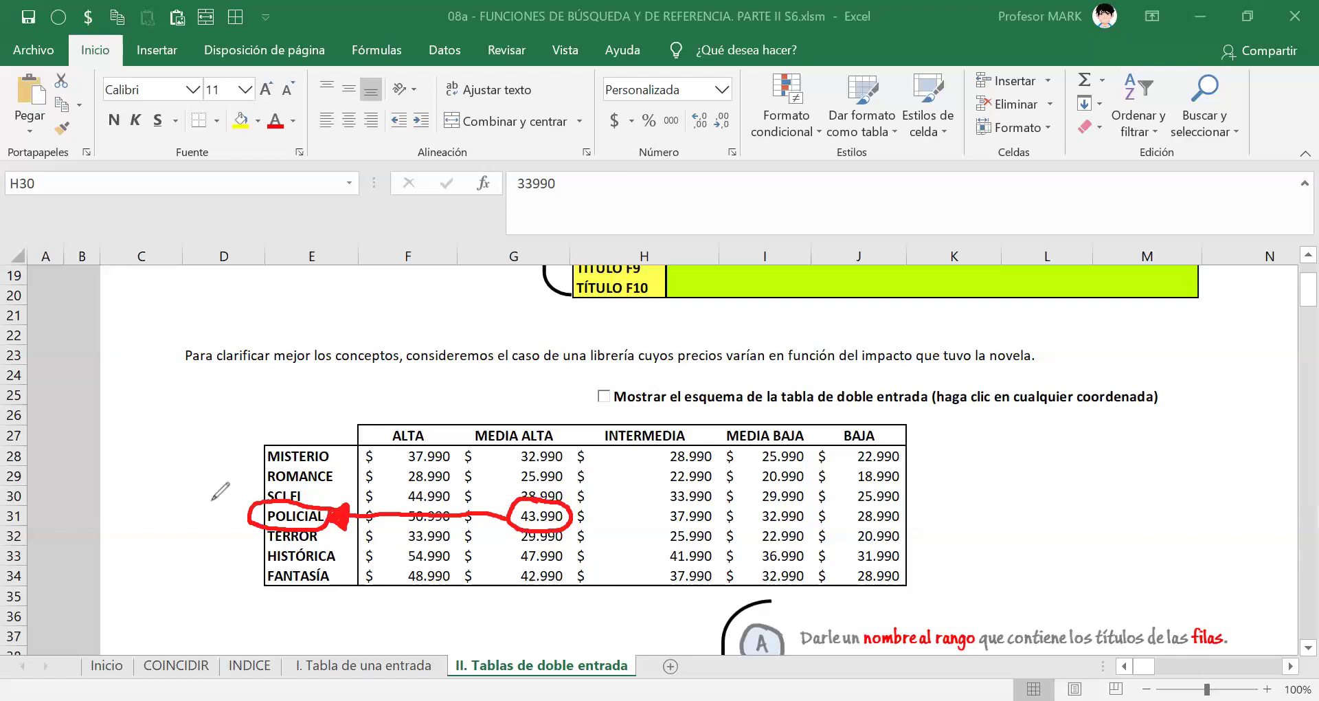
{"action": "left_click_drag", "start_coordinate": [215, 503], "coordinate": [230, 526]}
{"action": "left_click_drag", "start_coordinate": [227, 526], "coordinate": [239, 526]}
Step: Draw a red arrow from the 43.990 price up to MEDIA ALTA, circle that column title, and mark it with a 2
{"action": "left_click_drag", "start_coordinate": [539, 500], "coordinate": [544, 443]}
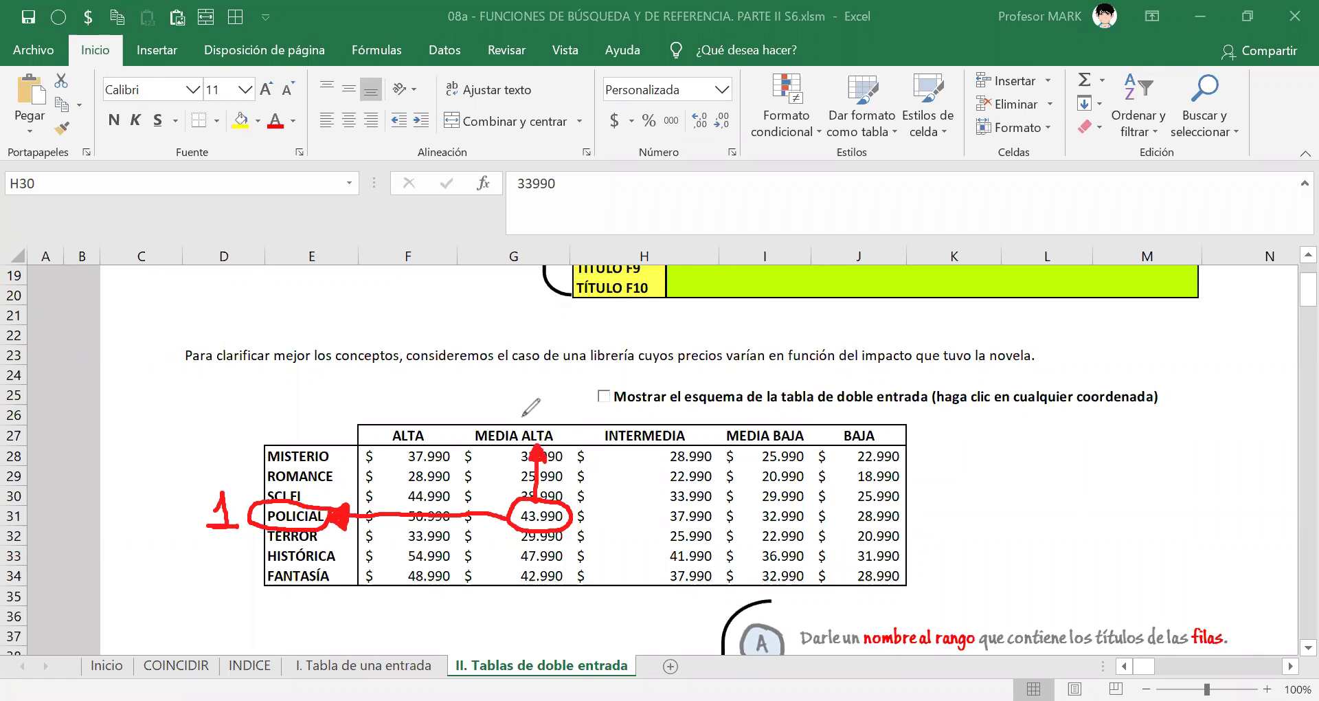
{"action": "left_click_drag", "start_coordinate": [524, 414], "coordinate": [498, 451]}
{"action": "left_click_drag", "start_coordinate": [569, 425], "coordinate": [515, 411]}
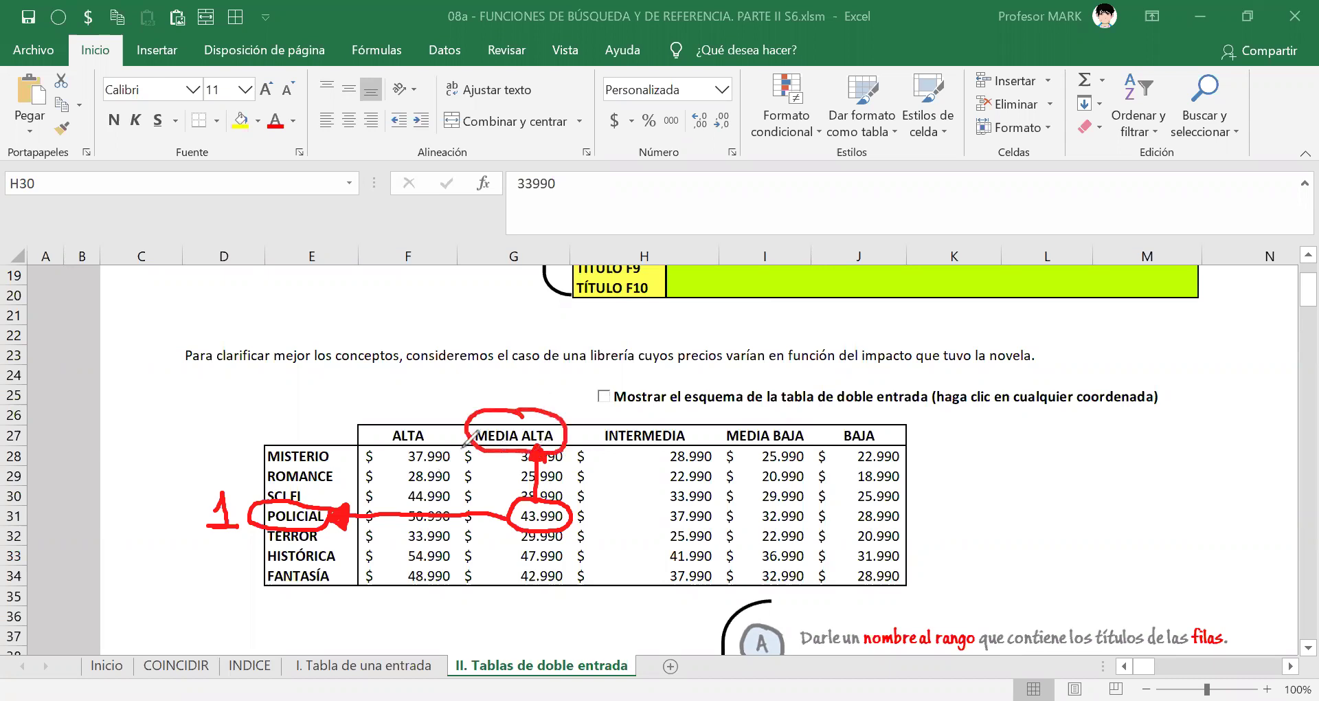
{"action": "left_click", "coordinate": [505, 382]}
{"action": "left_click_drag", "start_coordinate": [502, 385], "coordinate": [526, 403]}
Step: Outline in blue all the row titles, from MISTERIO to FANTASÍA, and all the column titles, from ALTA to BAJA
{"action": "left_click_drag", "start_coordinate": [281, 436], "coordinate": [244, 505]}
{"action": "mouse_move", "coordinate": [251, 577]}
{"action": "left_mouse_down"}
{"action": "mouse_move", "coordinate": [340, 576]}
{"action": "mouse_move", "coordinate": [353, 479]}
{"action": "mouse_move", "coordinate": [308, 430]}
{"action": "mouse_move", "coordinate": [286, 436]}
{"action": "left_mouse_up"}
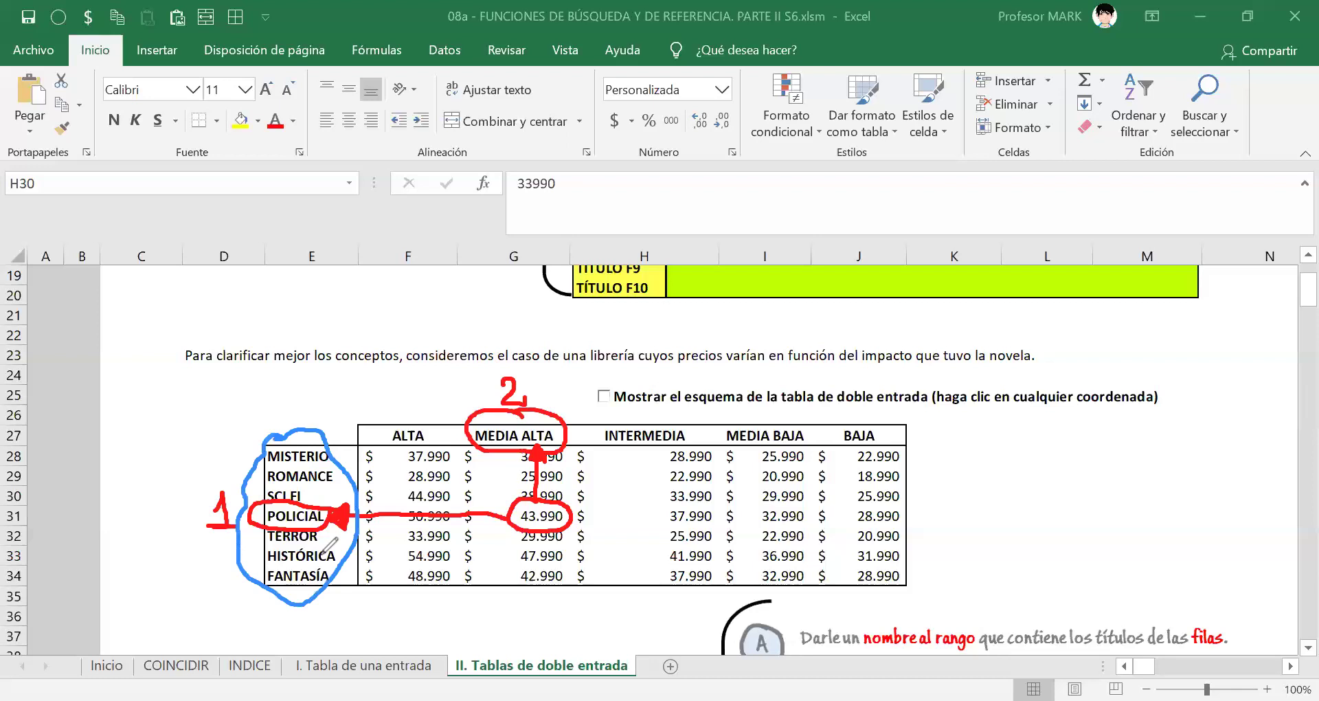
{"action": "mouse_move", "coordinate": [450, 407]}
{"action": "left_mouse_down"}
{"action": "mouse_move", "coordinate": [372, 407]}
{"action": "mouse_move", "coordinate": [611, 471]}
{"action": "mouse_move", "coordinate": [858, 468]}
{"action": "mouse_move", "coordinate": [852, 410]}
{"action": "mouse_move", "coordinate": [540, 359]}
{"action": "mouse_move", "coordinate": [446, 386]}
{"action": "mouse_move", "coordinate": [442, 410]}
{"action": "left_mouse_up"}
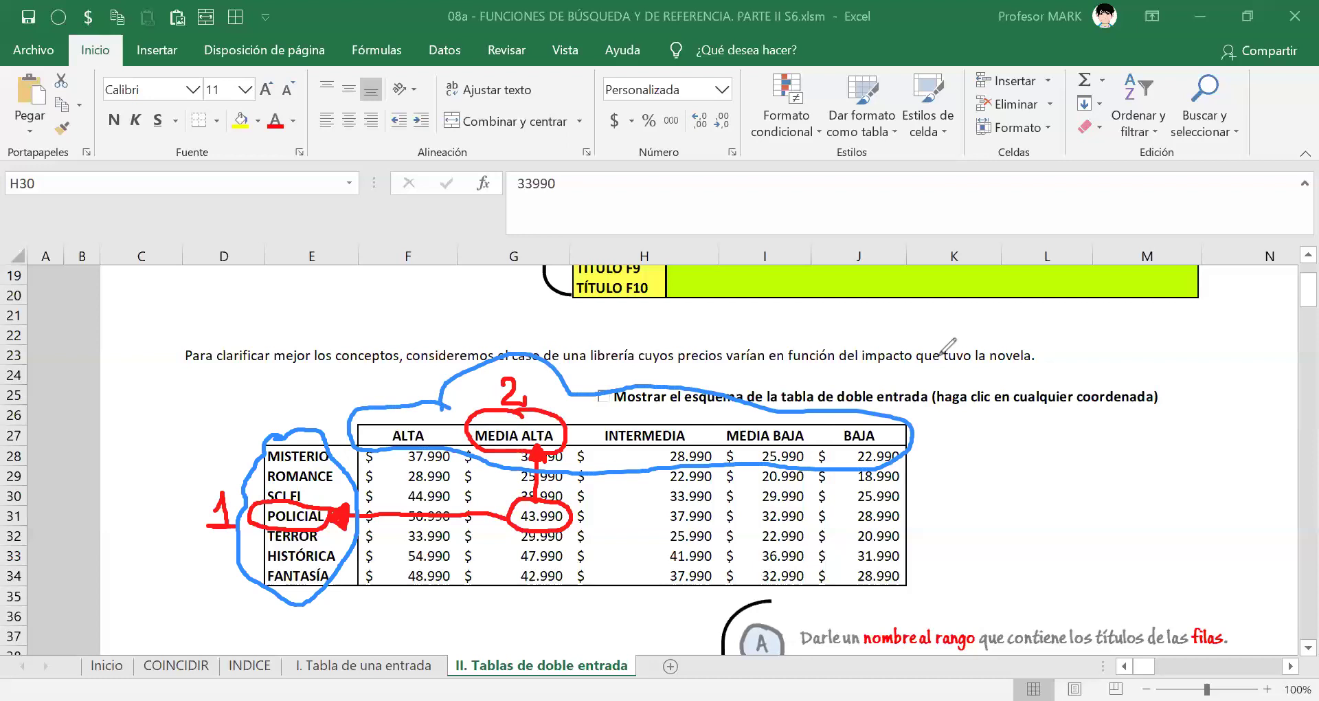
Step: Underline the 43.990 price in blue and trace it to POLICIAL and MEDIA ALTA, finishing by clearing all annotations
{"action": "left_click_drag", "start_coordinate": [519, 526], "coordinate": [550, 530]}
{"action": "mouse_move", "coordinate": [520, 519]}
{"action": "left_mouse_down"}
{"action": "mouse_move", "coordinate": [373, 493]}
{"action": "mouse_move", "coordinate": [311, 505]}
{"action": "mouse_move", "coordinate": [328, 517]}
{"action": "left_mouse_up"}
{"action": "mouse_move", "coordinate": [538, 512]}
{"action": "left_mouse_down"}
{"action": "mouse_move", "coordinate": [498, 474]}
{"action": "mouse_move", "coordinate": [496, 451]}
{"action": "left_mouse_up"}
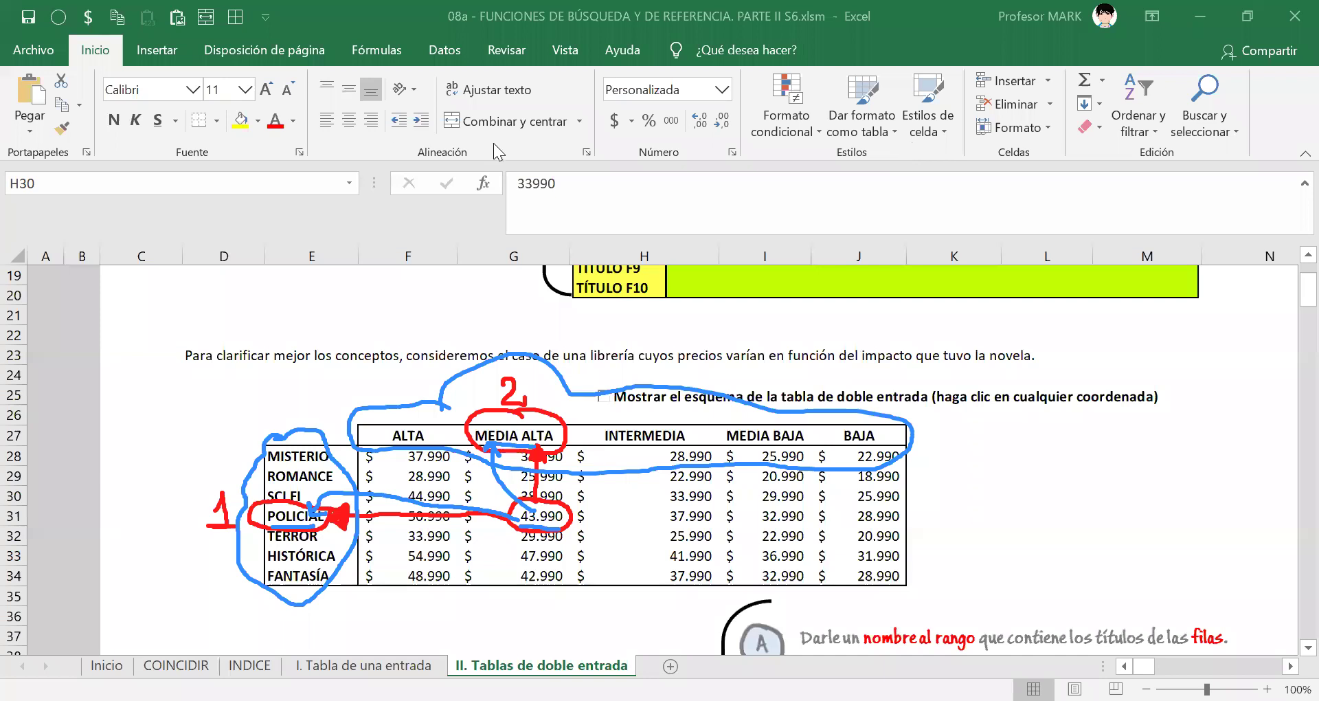
{"action": "key", "text": "Escape"}
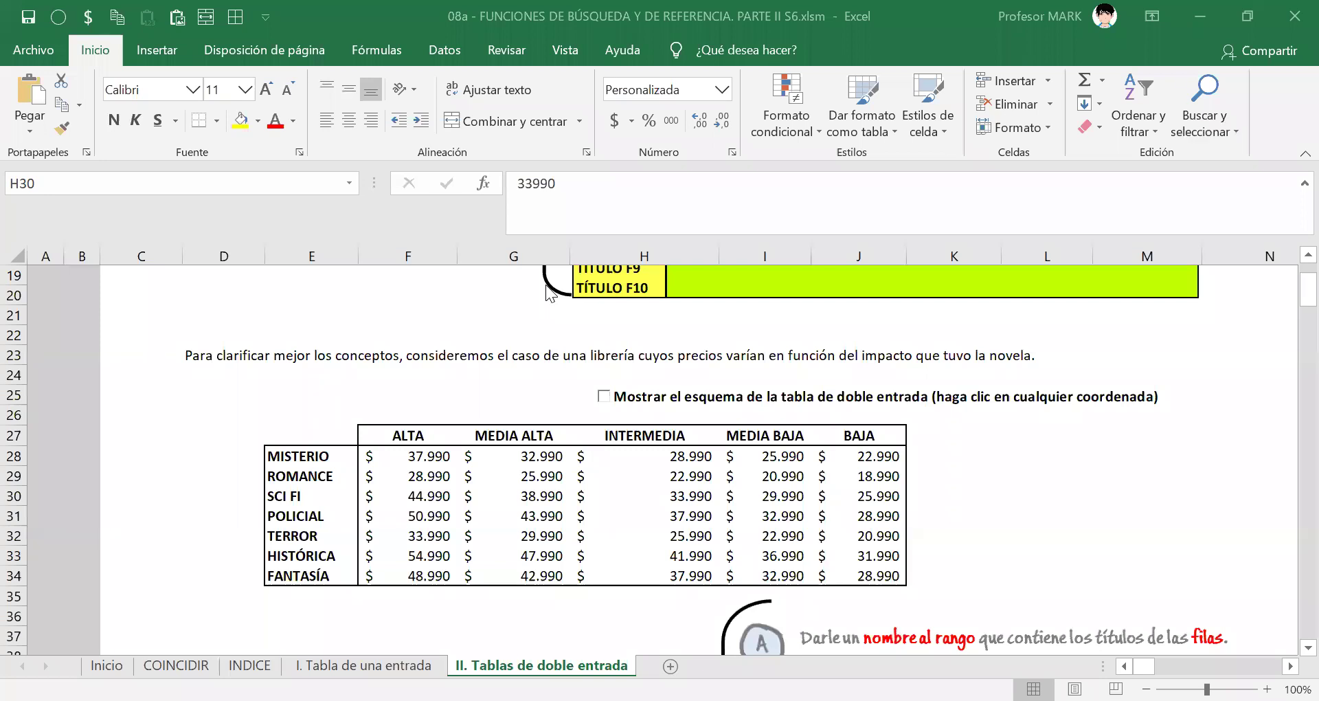
Step: Select sample prices inside the novel price table, including the ROMANCE and TERROR prices for MEDIA BAJA
{"action": "left_click", "coordinate": [543, 476]}
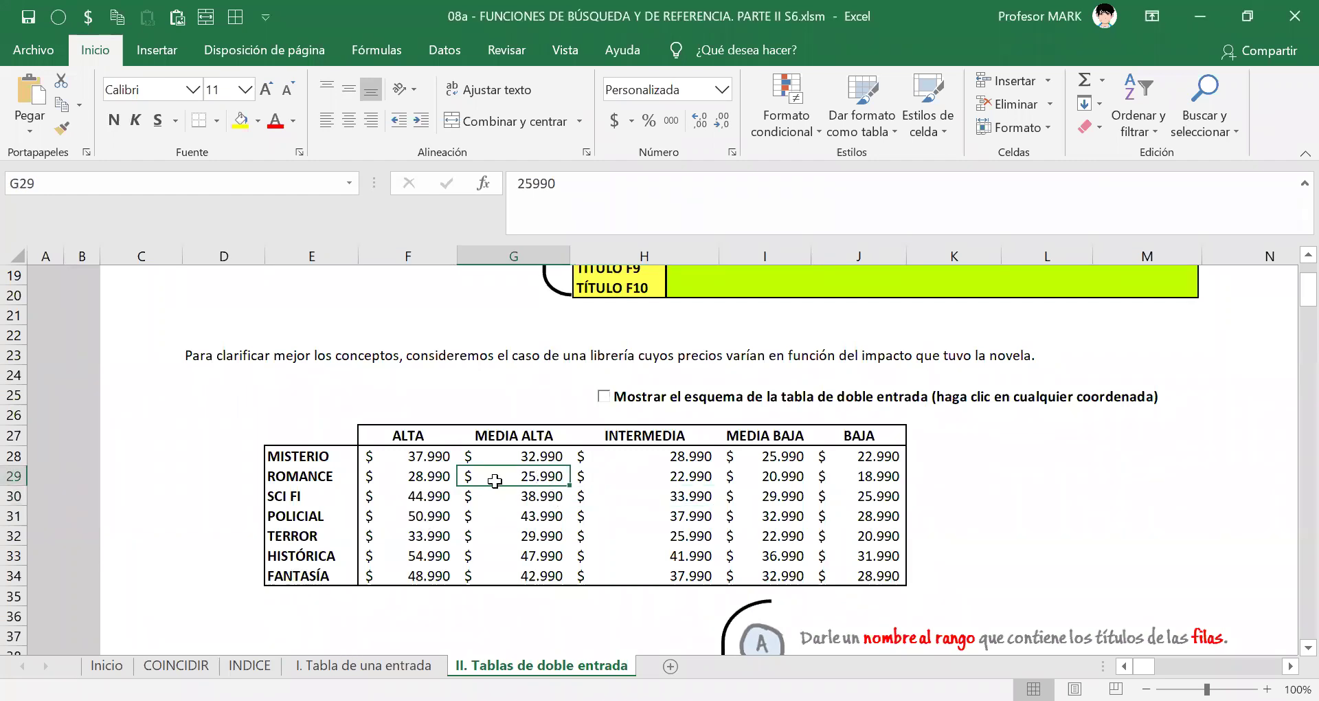
{"action": "left_click", "coordinate": [668, 511]}
{"action": "left_click", "coordinate": [780, 477]}
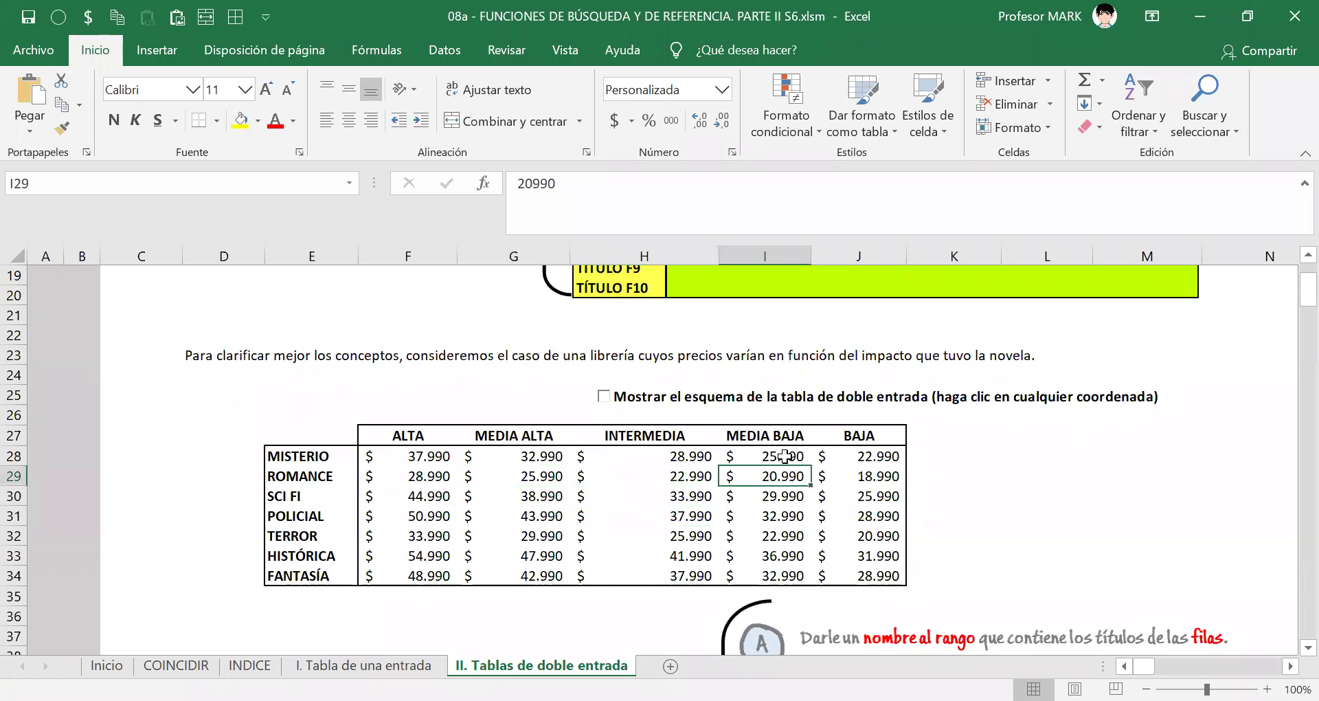
{"action": "left_click", "coordinate": [785, 536]}
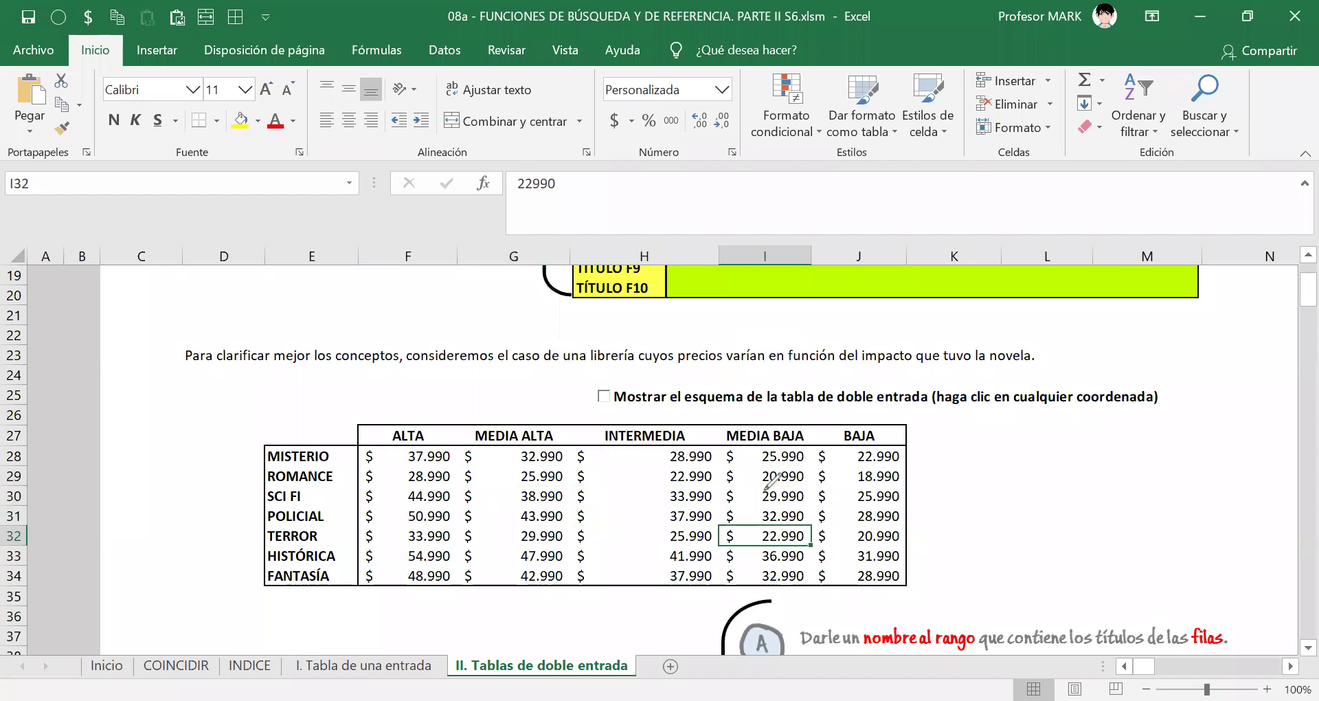
Step: Circle the 29.990 price in red, trace it to SCI FI and MEDIA BAJA, and clear the annotations
{"action": "mouse_move", "coordinate": [776, 484]}
{"action": "left_mouse_down"}
{"action": "mouse_move", "coordinate": [754, 502]}
{"action": "mouse_move", "coordinate": [821, 498]}
{"action": "mouse_move", "coordinate": [783, 473]}
{"action": "mouse_move", "coordinate": [764, 484]}
{"action": "left_mouse_up"}
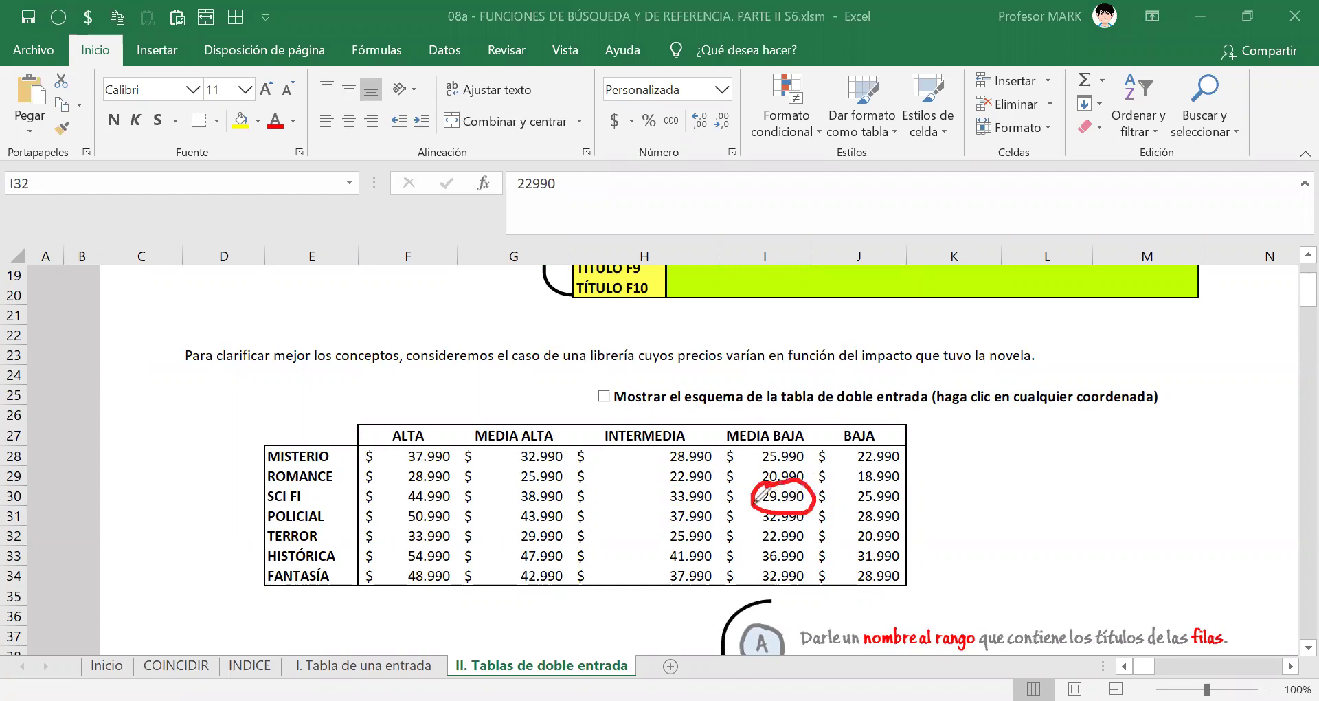
{"action": "left_click_drag", "start_coordinate": [756, 489], "coordinate": [307, 501]}
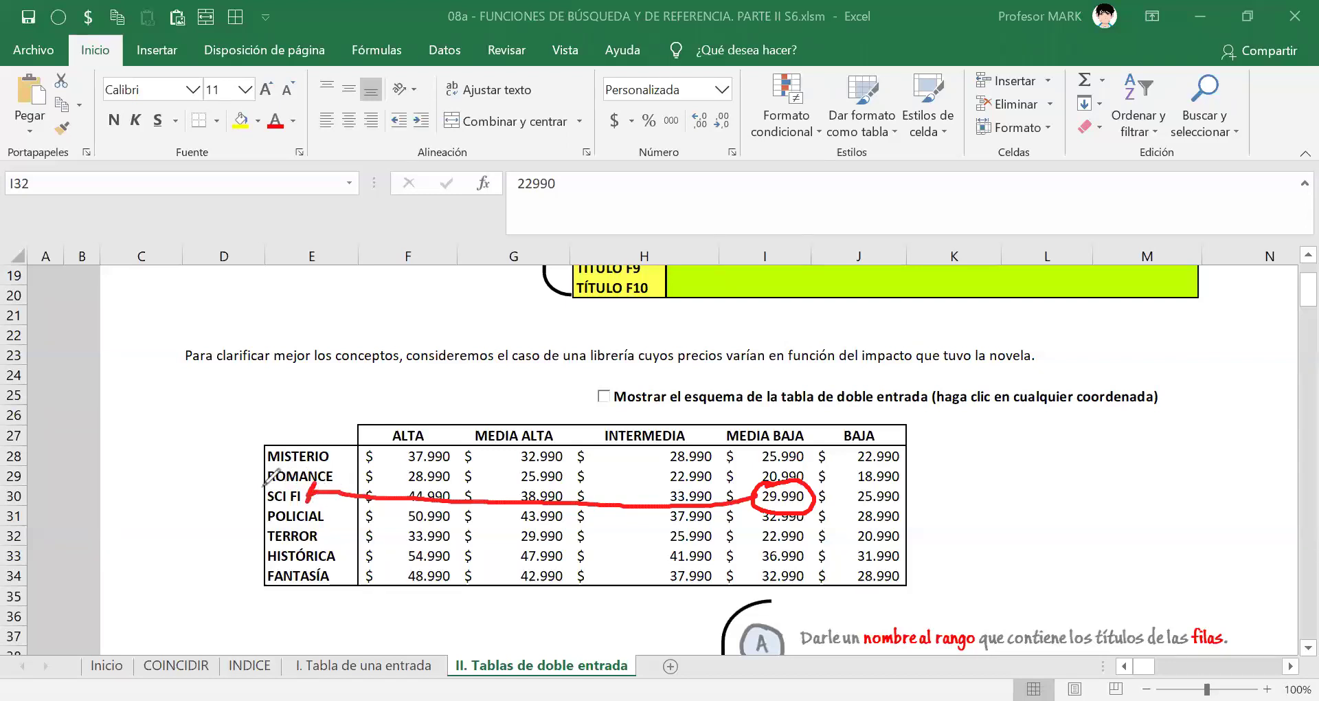
{"action": "left_click_drag", "start_coordinate": [308, 489], "coordinate": [313, 506]}
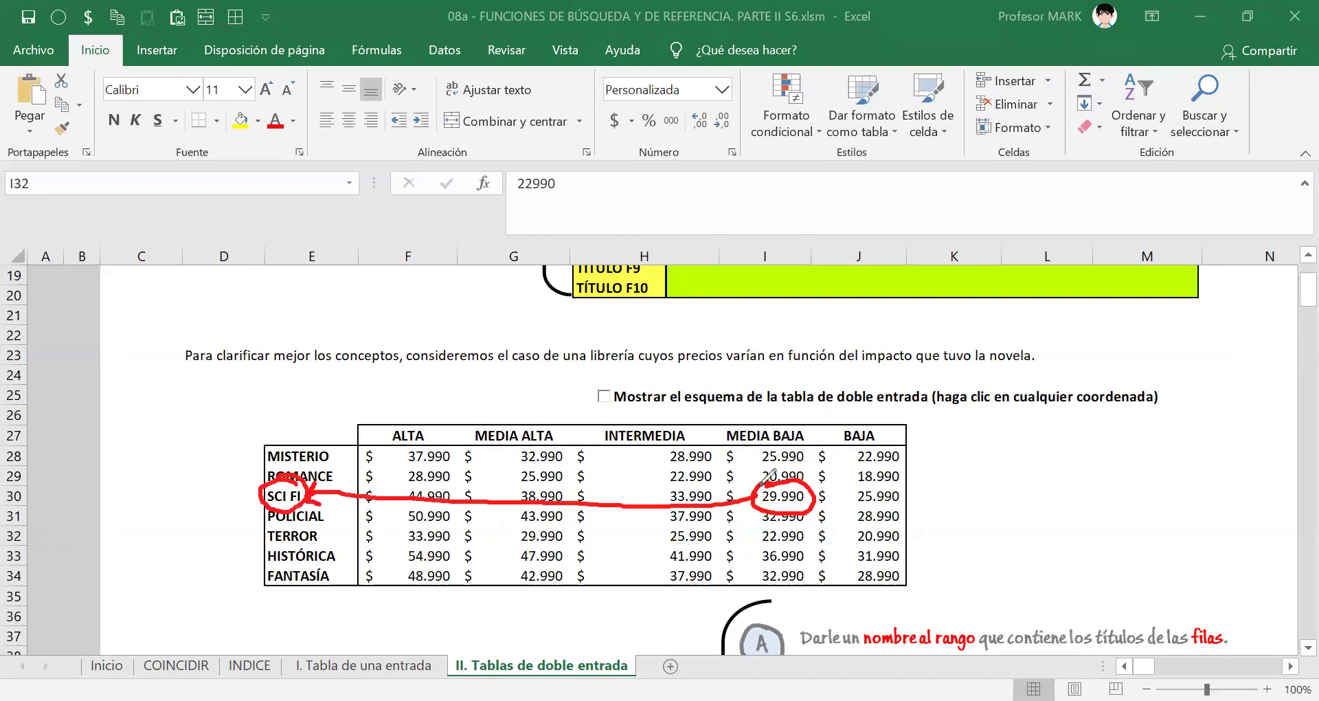
{"action": "left_click_drag", "start_coordinate": [771, 485], "coordinate": [771, 446]}
{"action": "mouse_move", "coordinate": [765, 456]}
{"action": "left_mouse_down"}
{"action": "mouse_move", "coordinate": [777, 455]}
{"action": "mouse_move", "coordinate": [768, 416]}
{"action": "left_mouse_up"}
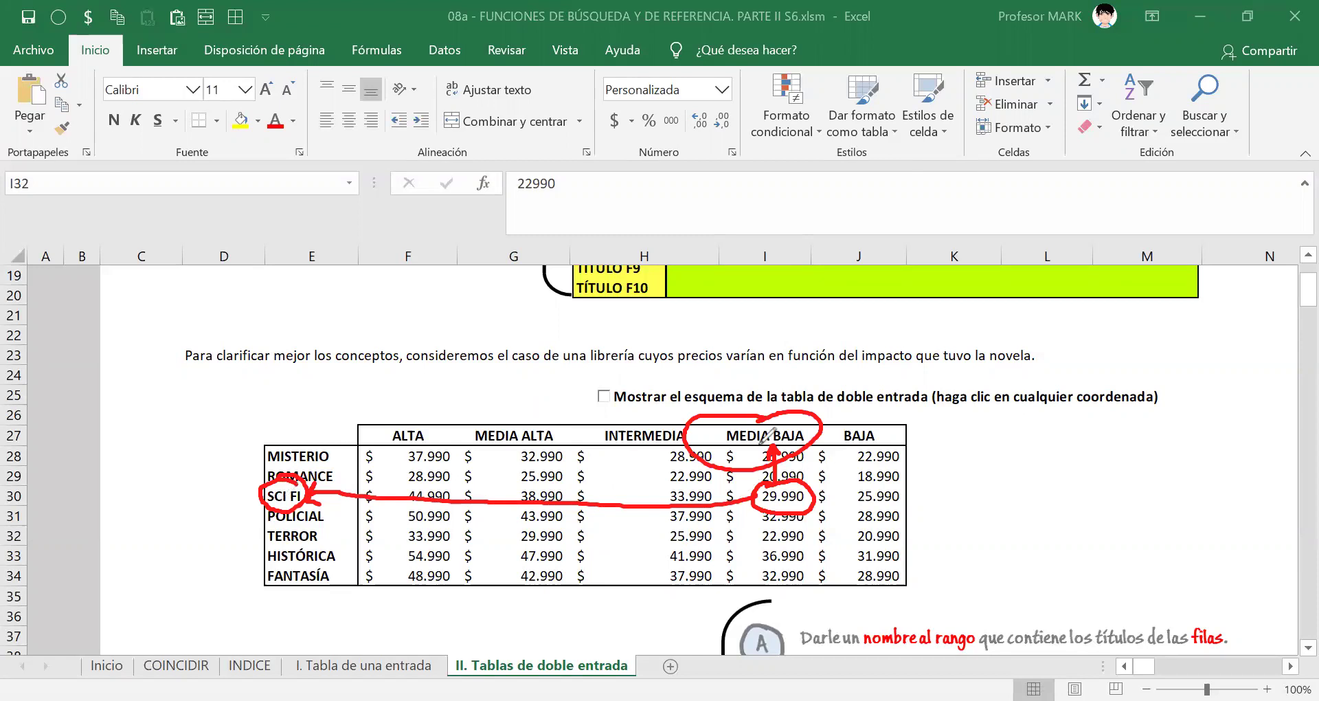
{"action": "left_click_drag", "start_coordinate": [727, 443], "coordinate": [795, 442]}
{"action": "key", "text": "Escape"}
Step: Select several interior prices across the MEDIA ALTA, INTERMEDIA, MEDIA BAJA and BAJA columns
{"action": "left_click", "coordinate": [522, 456]}
{"action": "left_click", "coordinate": [680, 516]}
{"action": "left_click", "coordinate": [782, 459]}
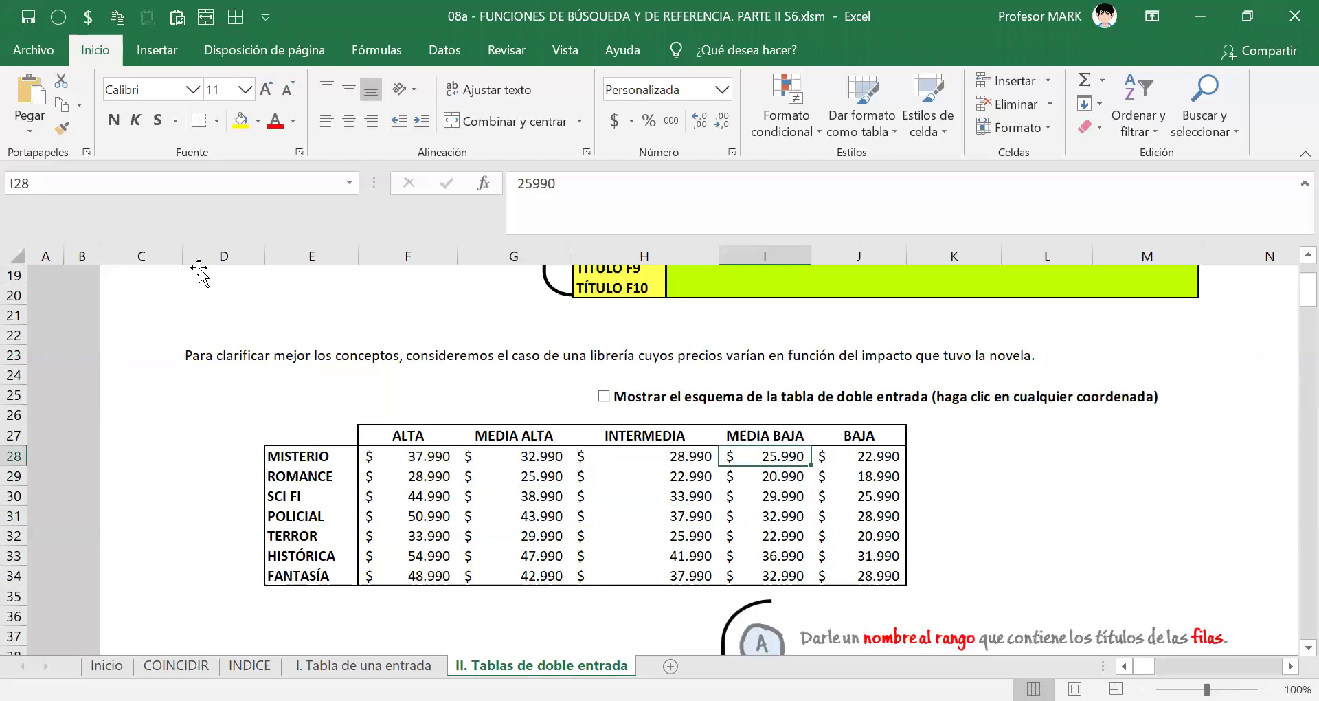
{"action": "scroll", "coordinate": [199, 271], "scroll_direction": "right", "scroll_amount": 2}
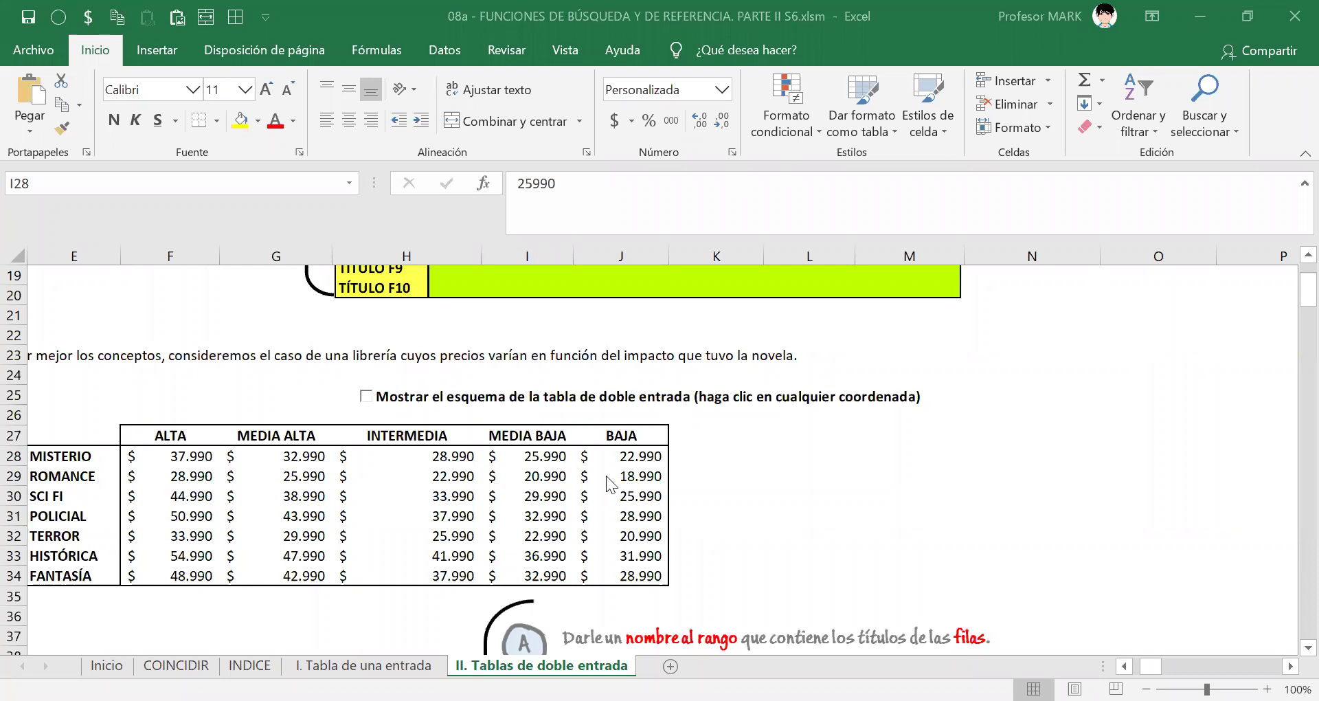
{"action": "left_click", "coordinate": [625, 512]}
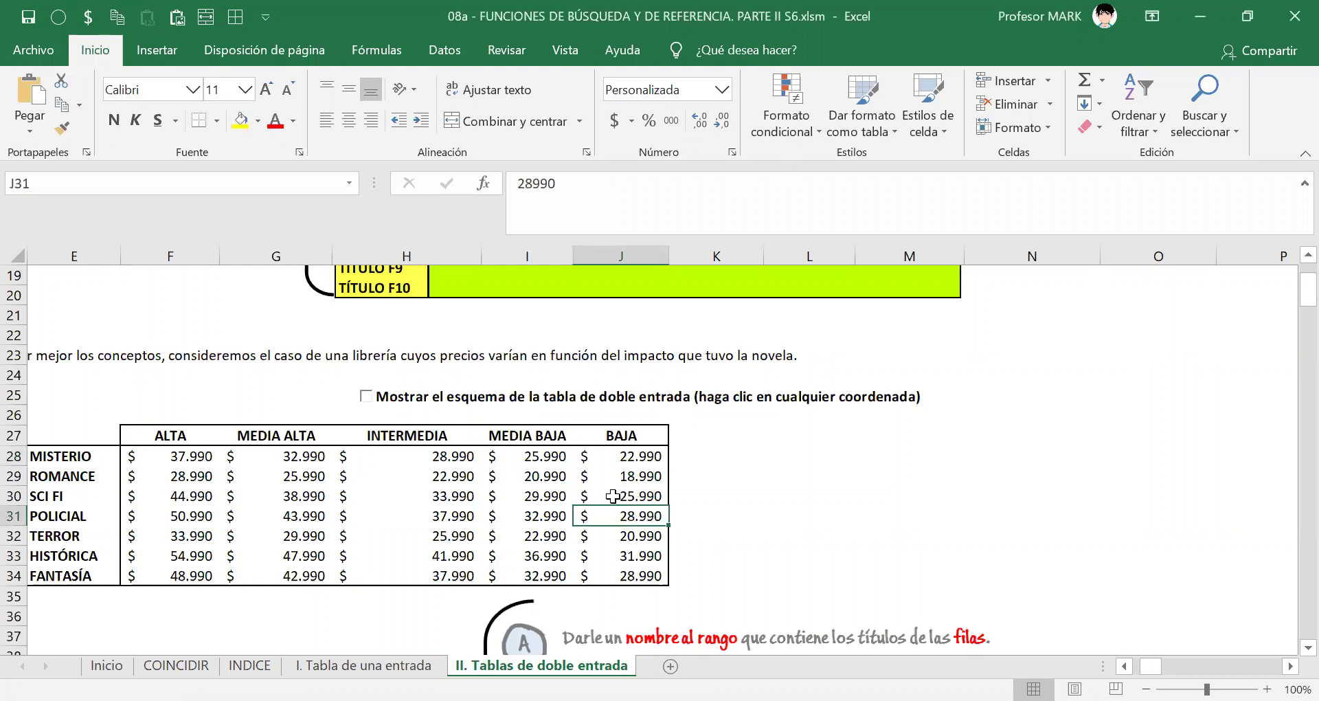
Step: Show the double-entry table scheme and highlight the coordinate (3,2)
{"action": "left_click", "coordinate": [367, 397]}
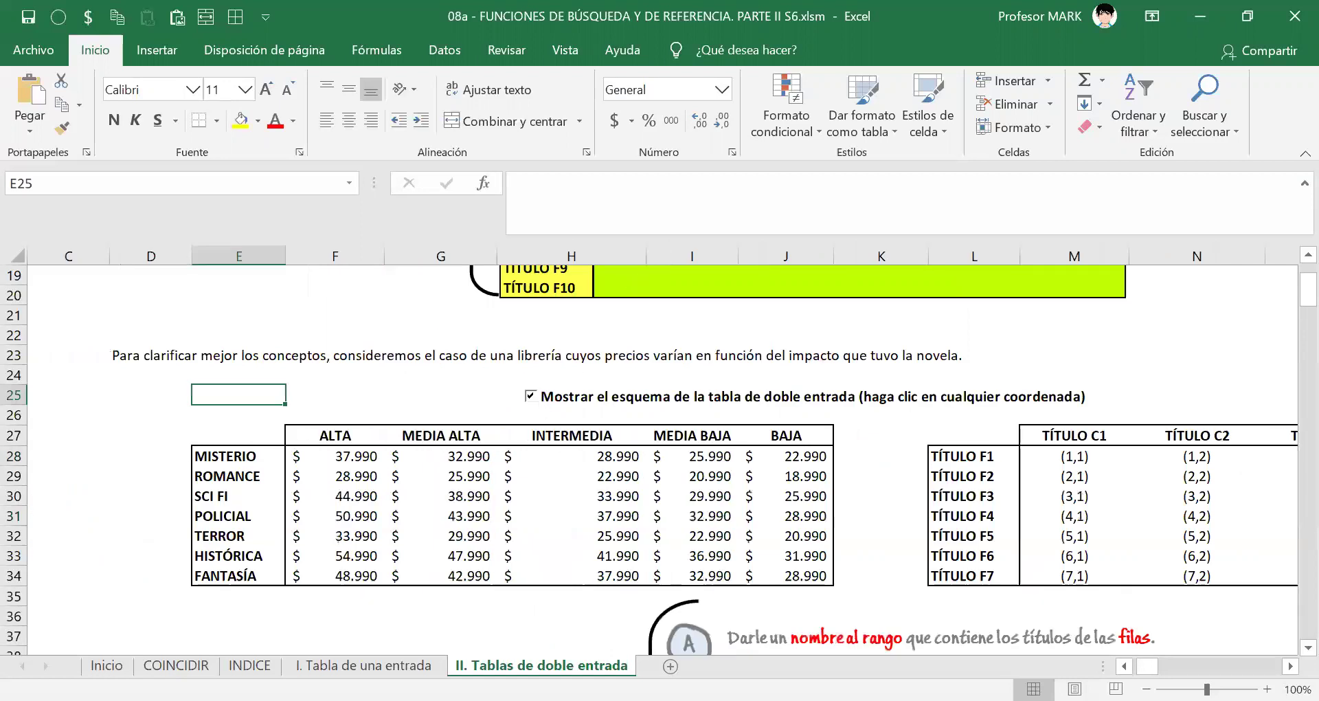
{"action": "scroll", "coordinate": [660, 446], "scroll_direction": "right", "scroll_amount": 3}
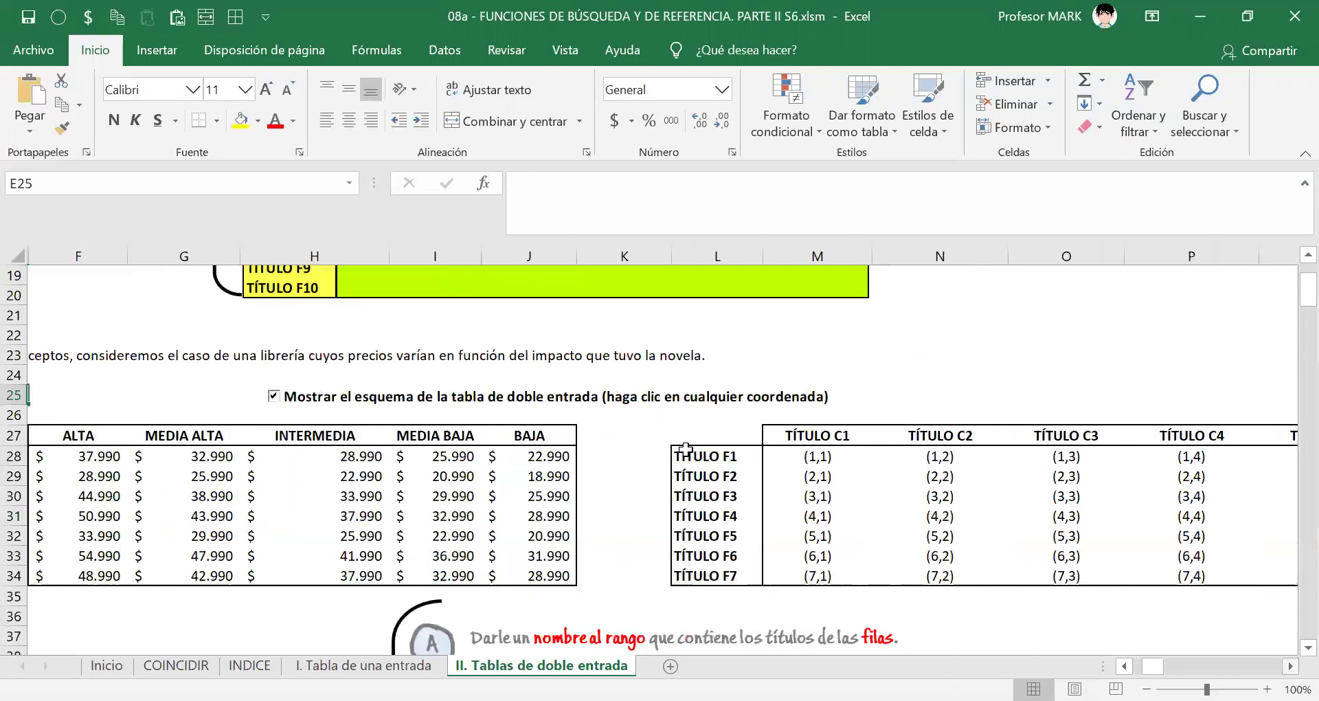
{"action": "scroll", "coordinate": [996, 460], "scroll_direction": "right", "scroll_amount": 1}
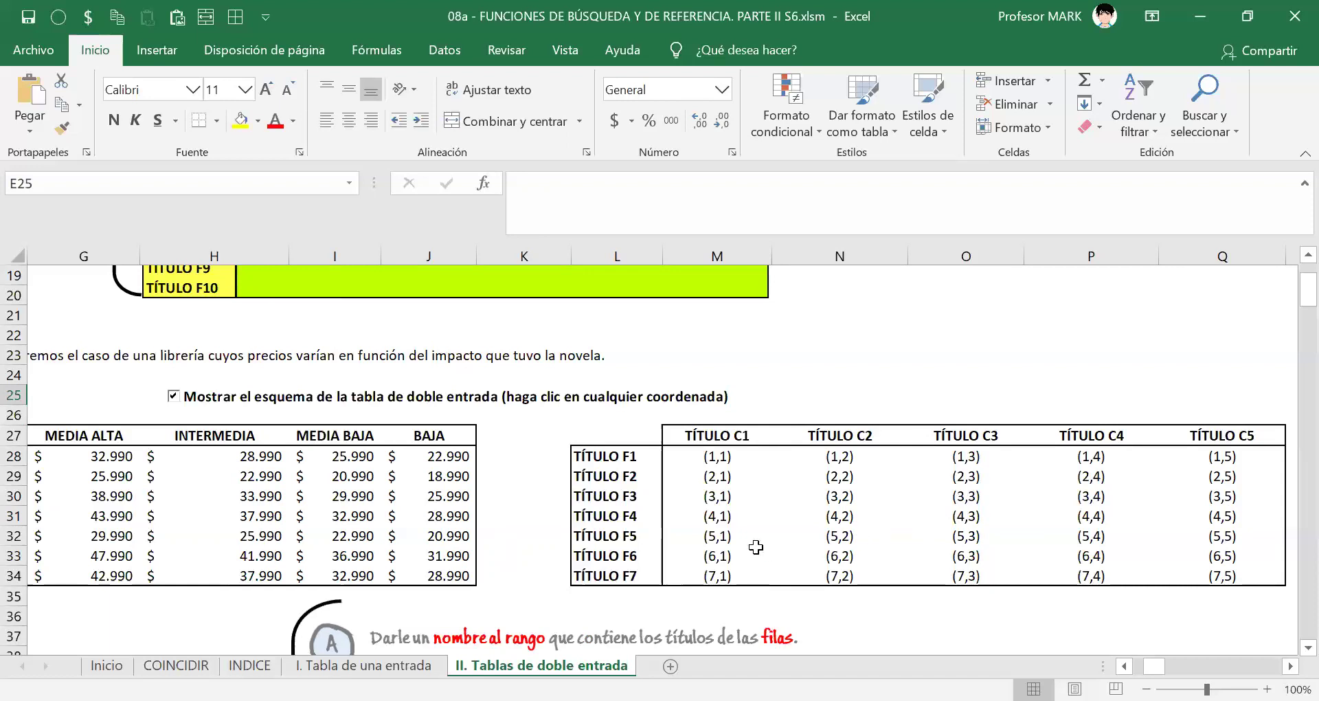
{"action": "left_click", "coordinate": [832, 495]}
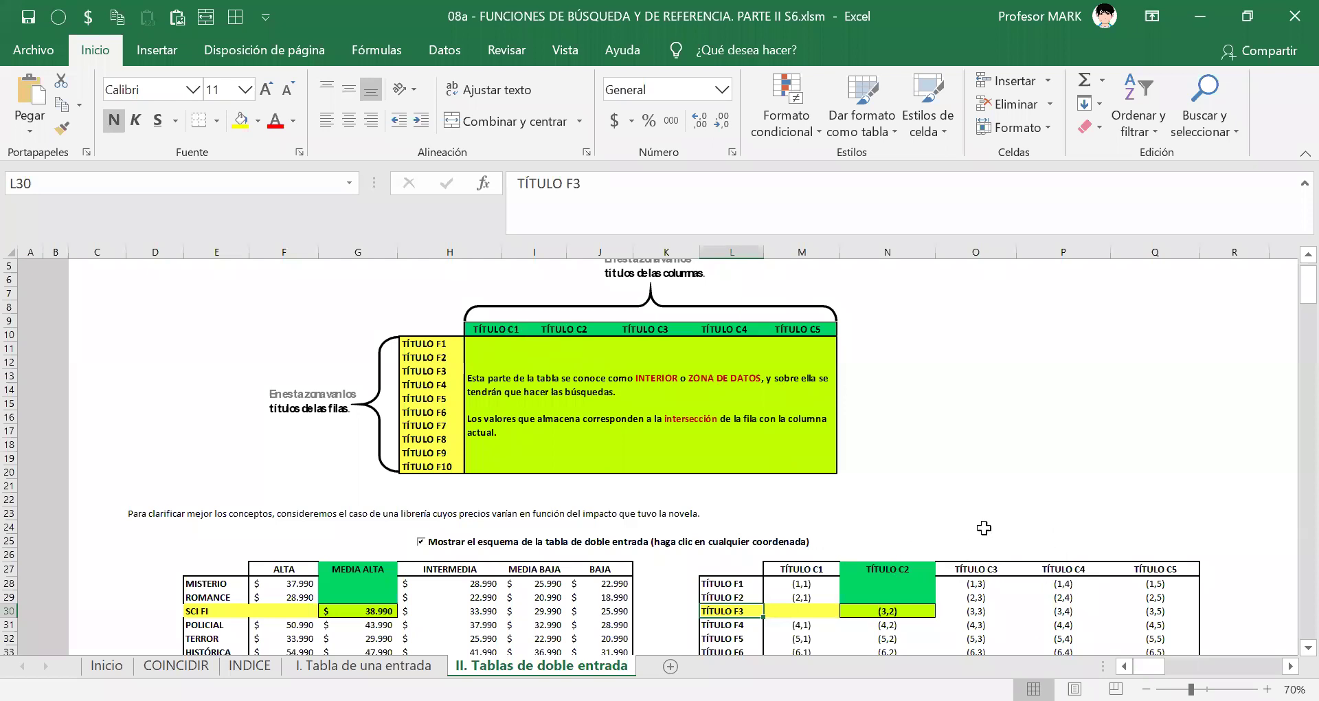
Step: Compare coordinates with their prices by selecting scheme cells such as (5,3), (2,2), (3,4), (4,2) and (3,3)
{"action": "scroll", "coordinate": [993, 553], "scroll_direction": "down", "scroll_amount": 2}
{"action": "left_click", "coordinate": [989, 556]}
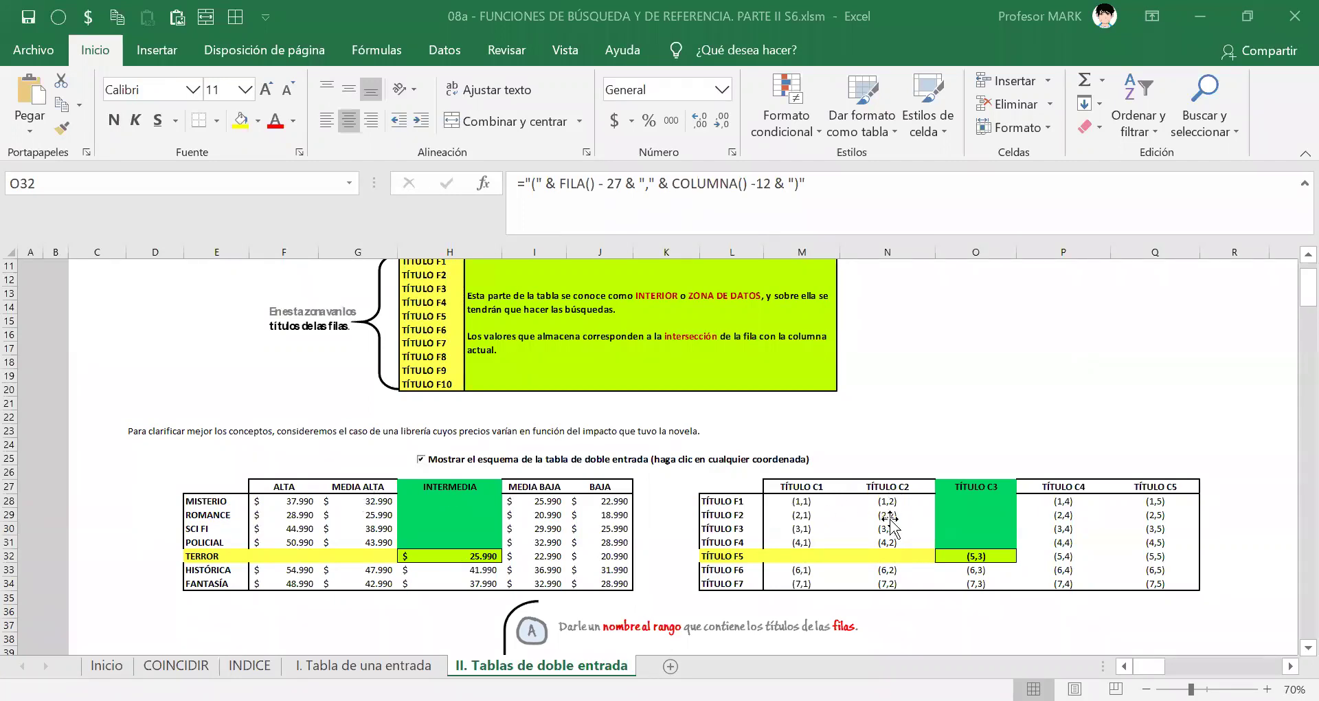
{"action": "left_click", "coordinate": [367, 509]}
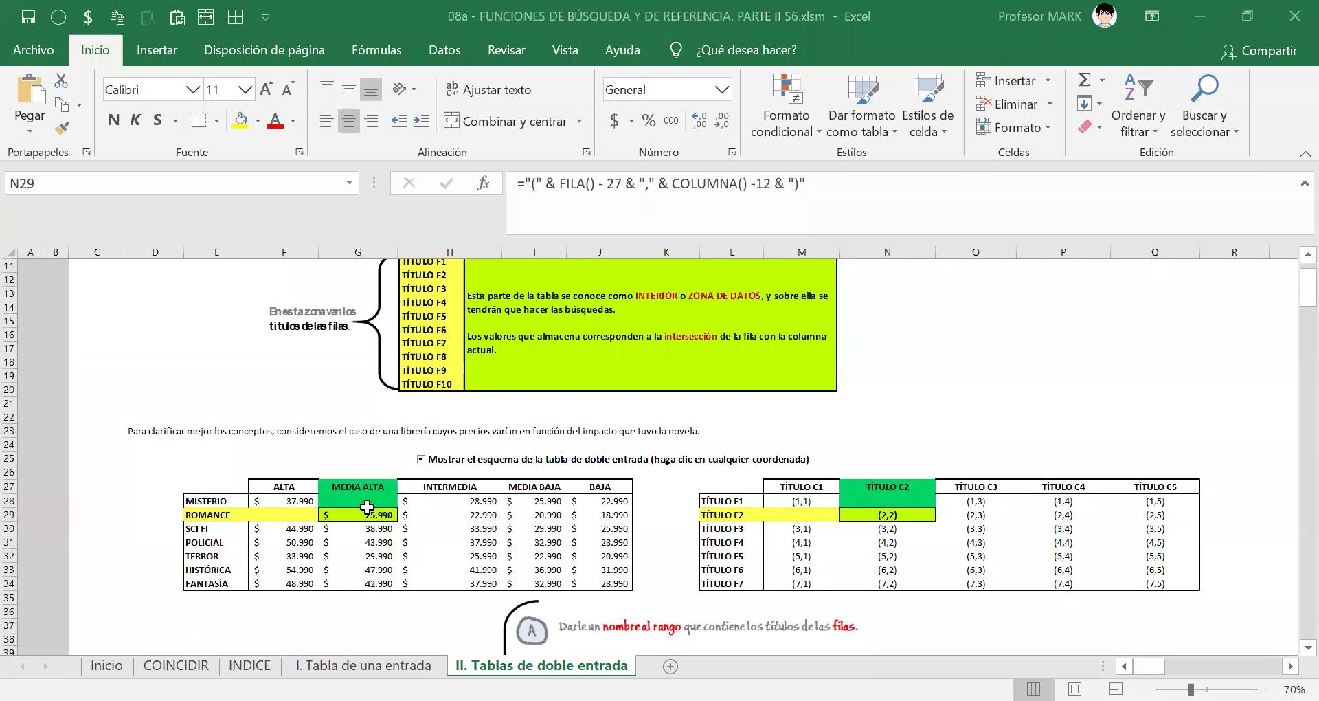
{"action": "left_click", "coordinate": [1064, 543]}
{"action": "left_click", "coordinate": [1048, 529]}
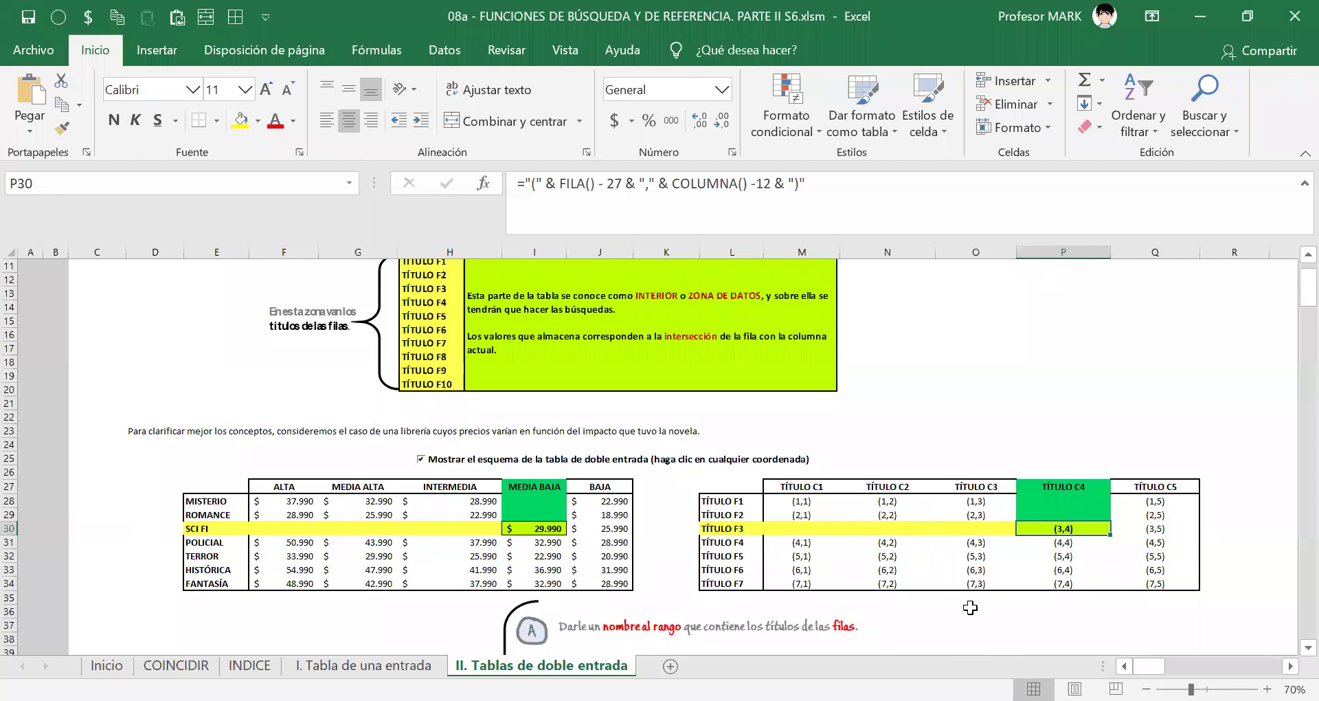
{"action": "left_click", "coordinate": [919, 547]}
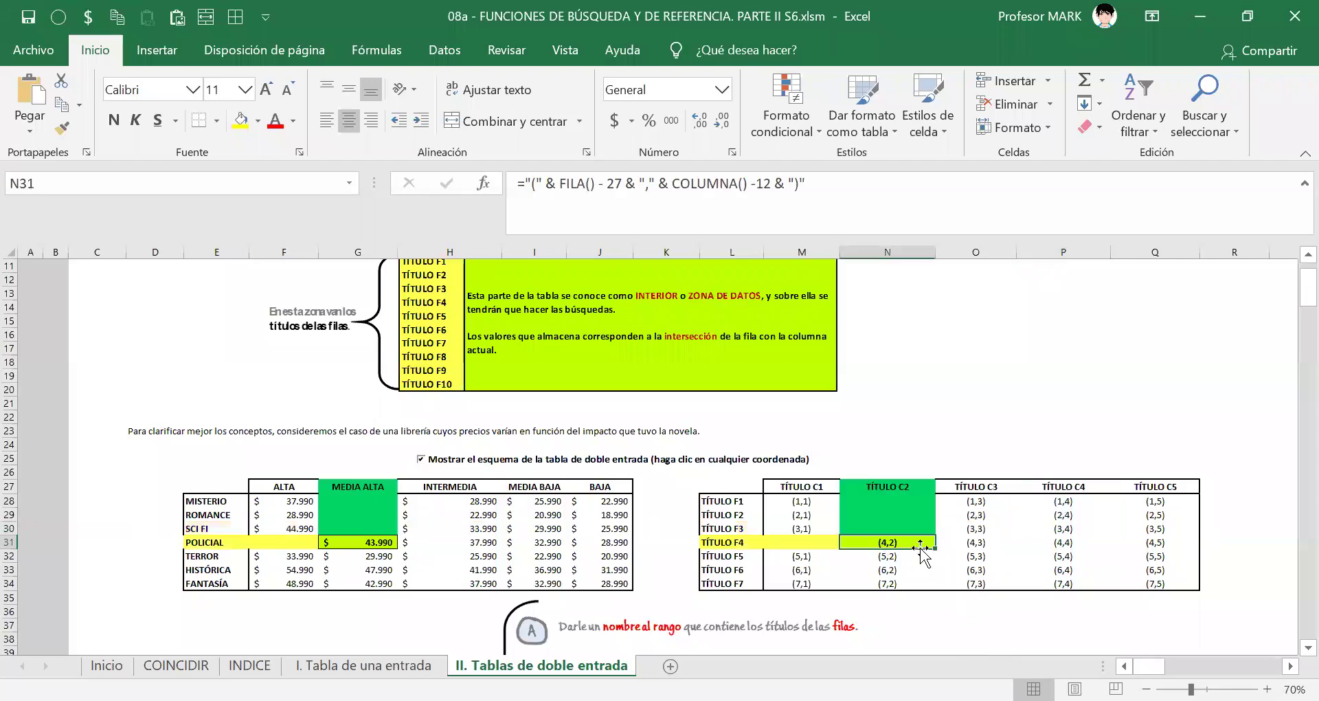
{"action": "left_click", "coordinate": [975, 529]}
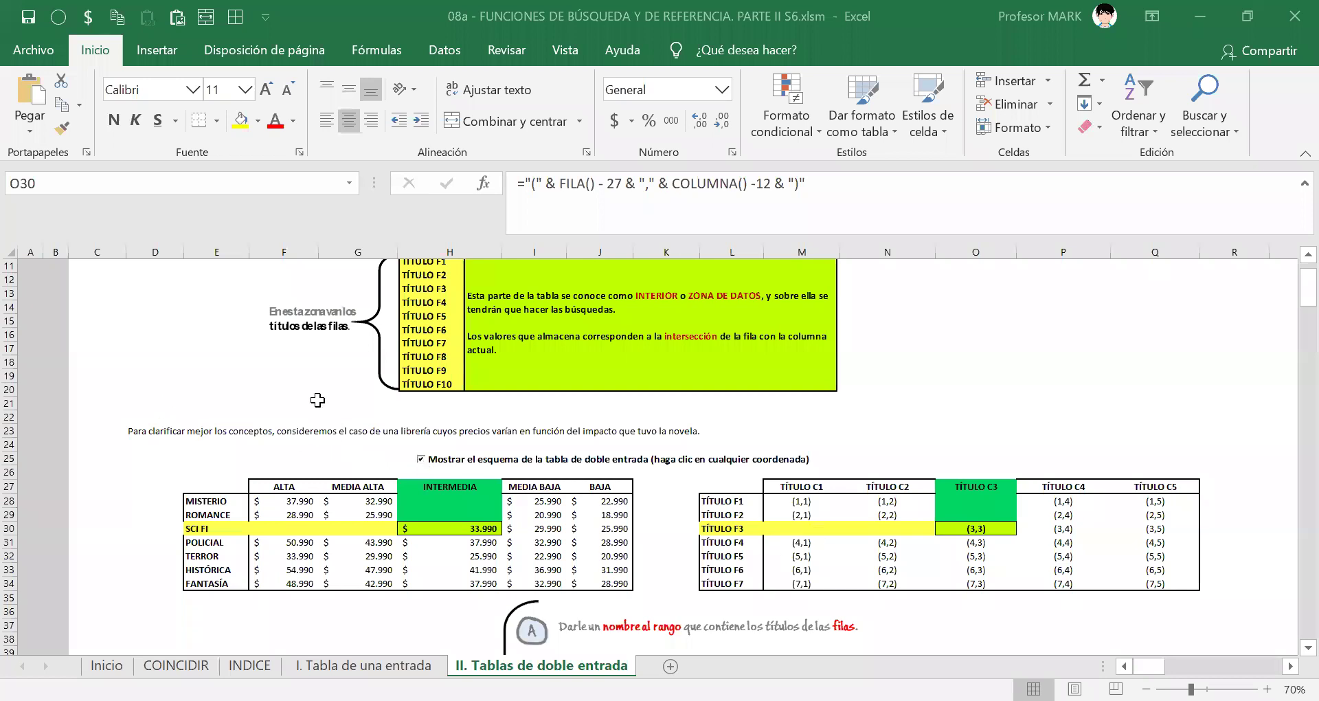
Step: Hide the double-entry table scheme, returning the sheet to 100% zoom
{"action": "scroll", "coordinate": [291, 440], "scroll_direction": "down", "scroll_amount": 2}
{"action": "left_click", "coordinate": [216, 376]}
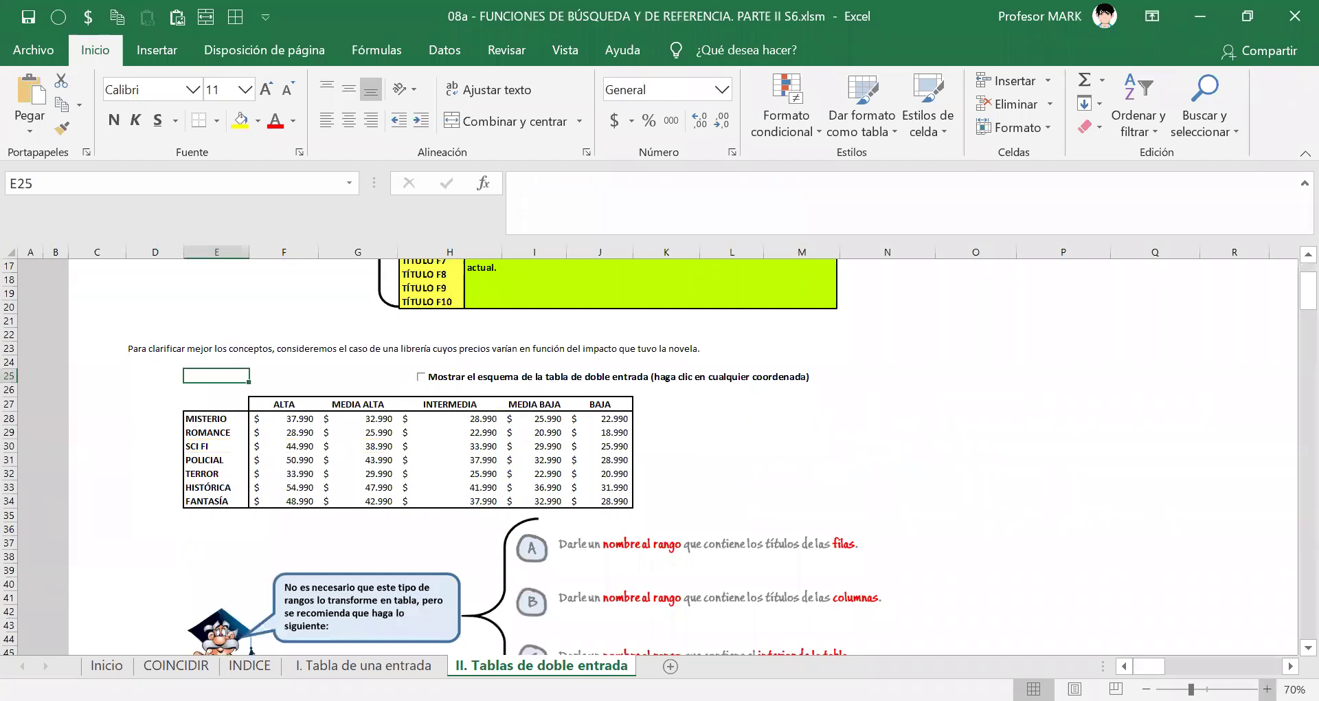
{"action": "left_click", "coordinate": [1268, 688]}
{"action": "left_click", "coordinate": [1267, 689]}
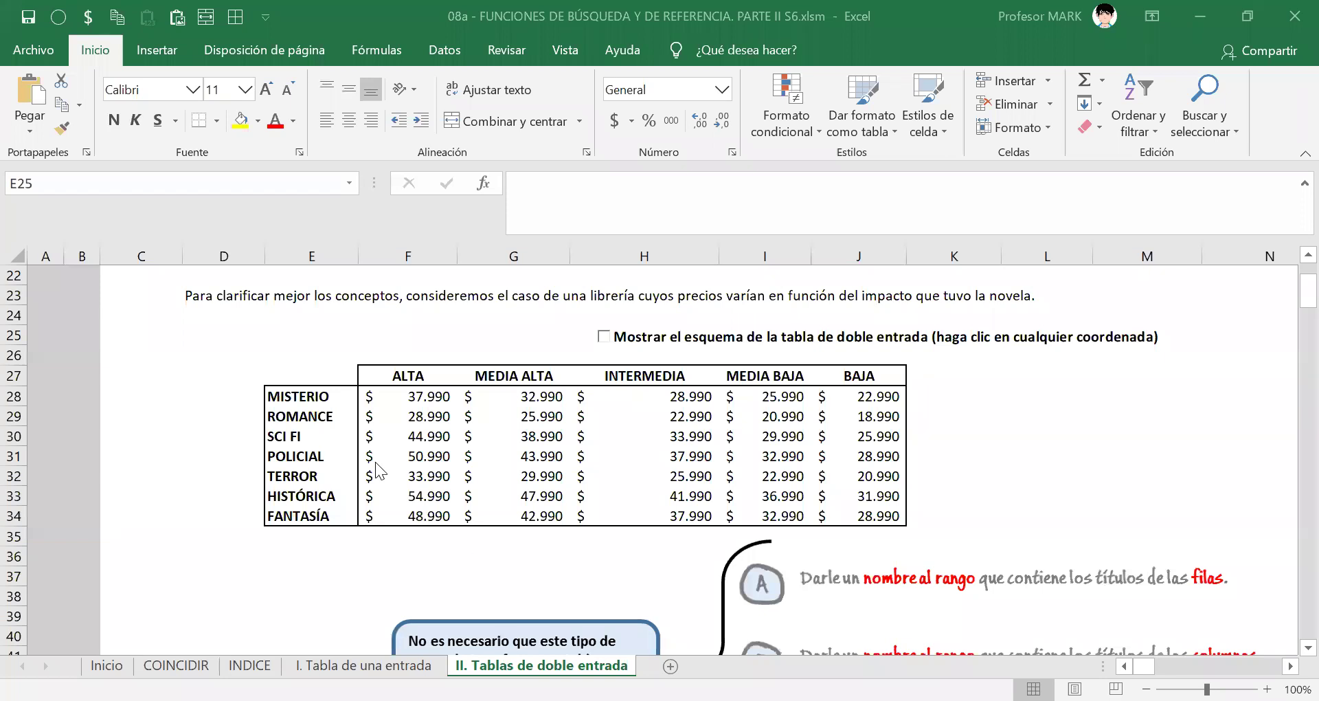
Step: Select various prices in the ALTA, MEDIA ALTA and INTERMEDIA columns while the scheme is hidden, ending on the MISTERIO price for ALTA
{"action": "left_click", "coordinate": [426, 397]}
{"action": "left_click", "coordinate": [653, 436]}
{"action": "left_click", "coordinate": [650, 398]}
{"action": "left_click", "coordinate": [488, 432]}
{"action": "left_click", "coordinate": [704, 456]}
{"action": "left_click", "coordinate": [474, 430]}
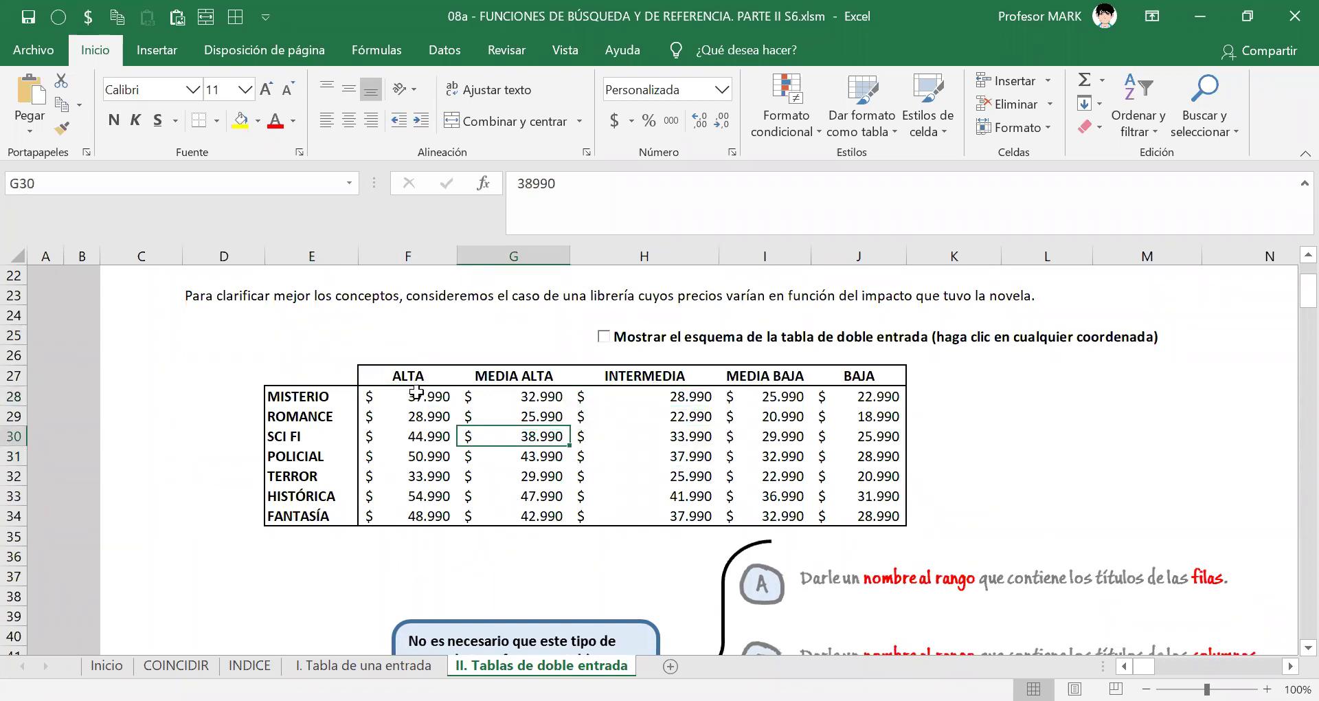
{"action": "left_click", "coordinate": [426, 397]}
{"action": "left_click", "coordinate": [646, 456]}
{"action": "left_click", "coordinate": [445, 398]}
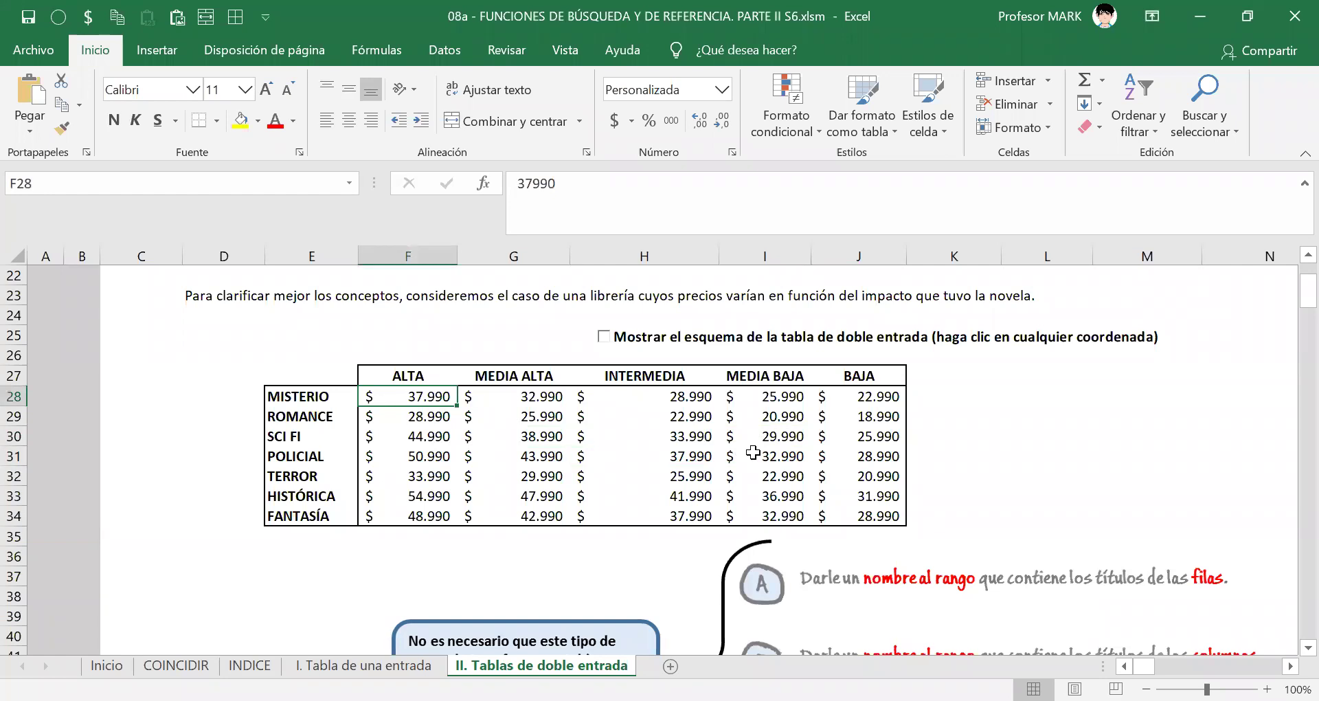
Step: Show the double-entry table scheme again, highlight the coordinate (5,2), and select the SCI FI price for MEDIA ALTA
{"action": "left_click", "coordinate": [609, 342]}
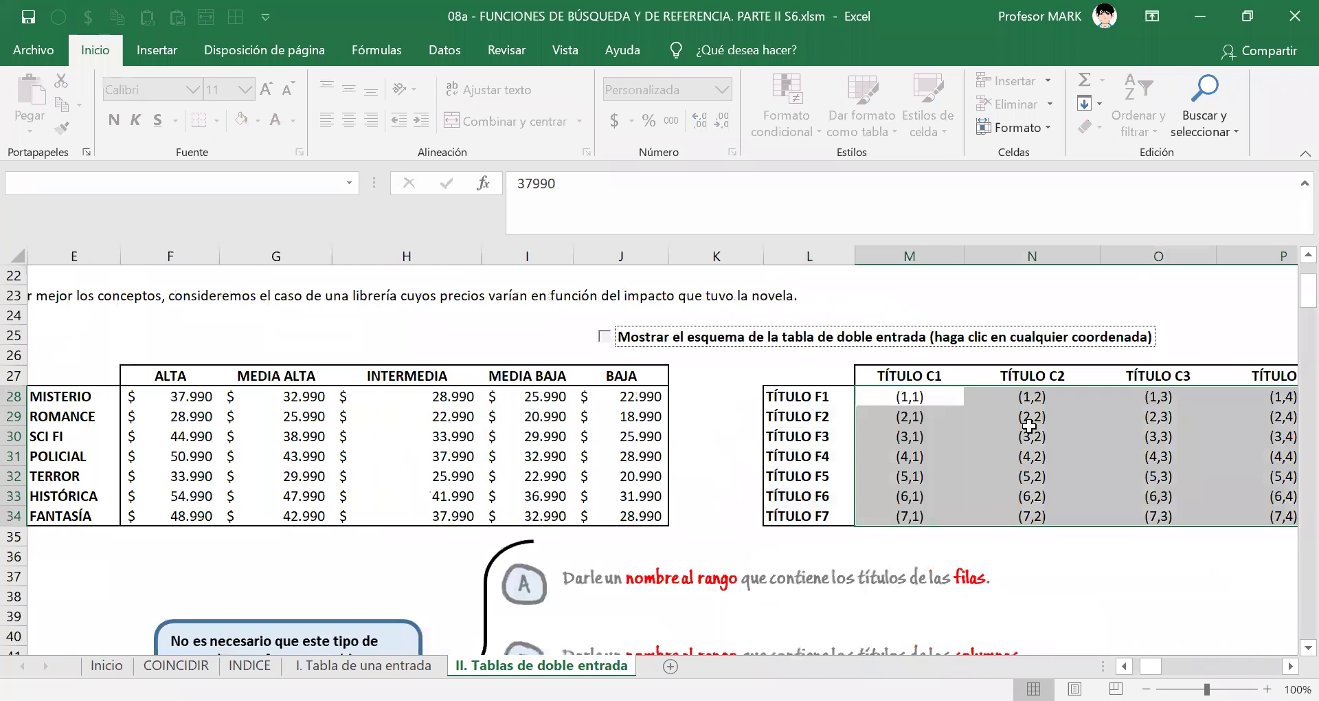
{"action": "left_click", "coordinate": [1207, 479]}
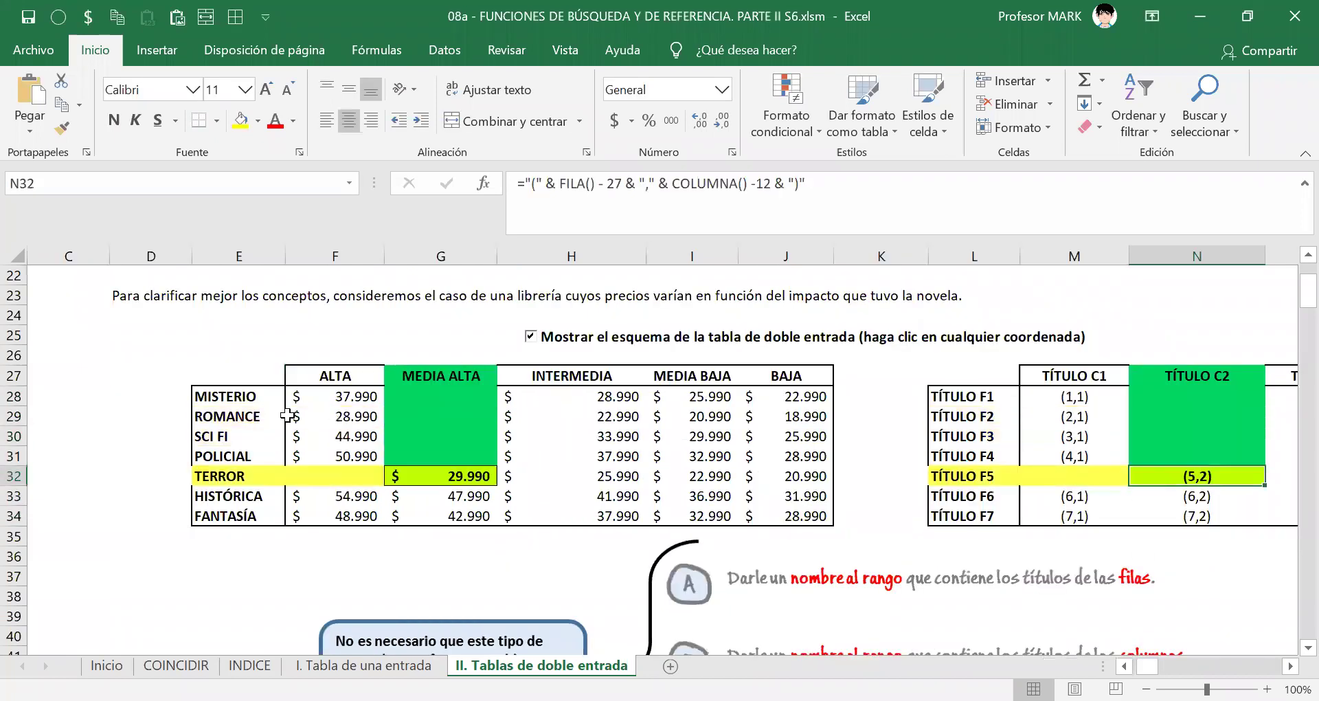
{"action": "left_click", "coordinate": [453, 439]}
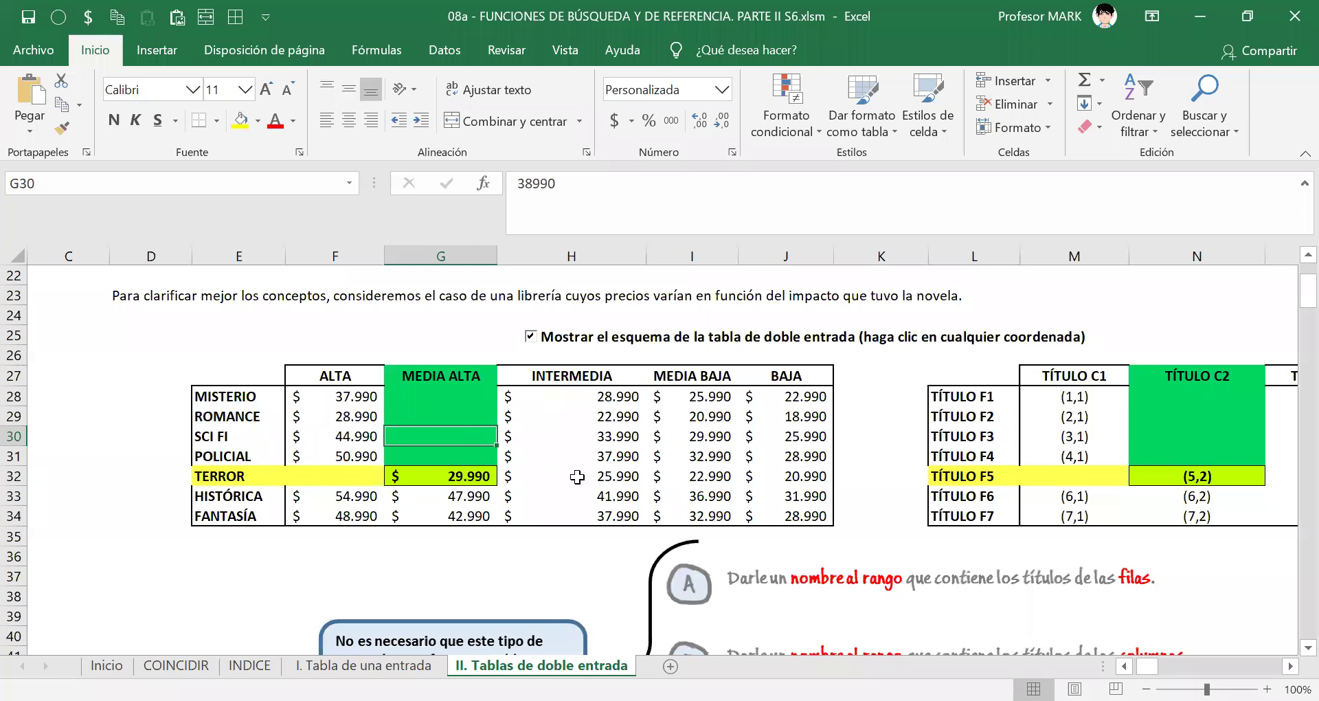
Step: Select the TERROR price for MEDIA ALTA, then hide the double-entry table scheme
{"action": "key", "text": "Down"}
{"action": "key", "text": "Down"}
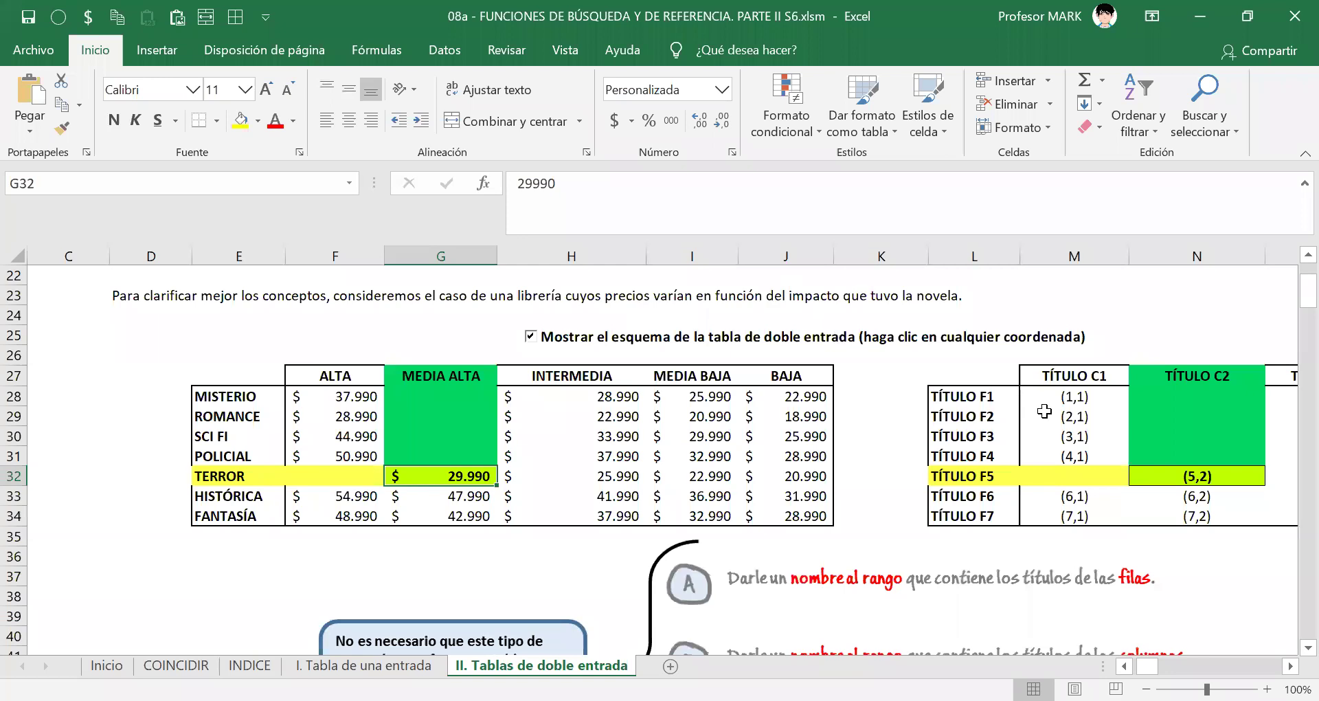
{"action": "left_click", "coordinate": [530, 336]}
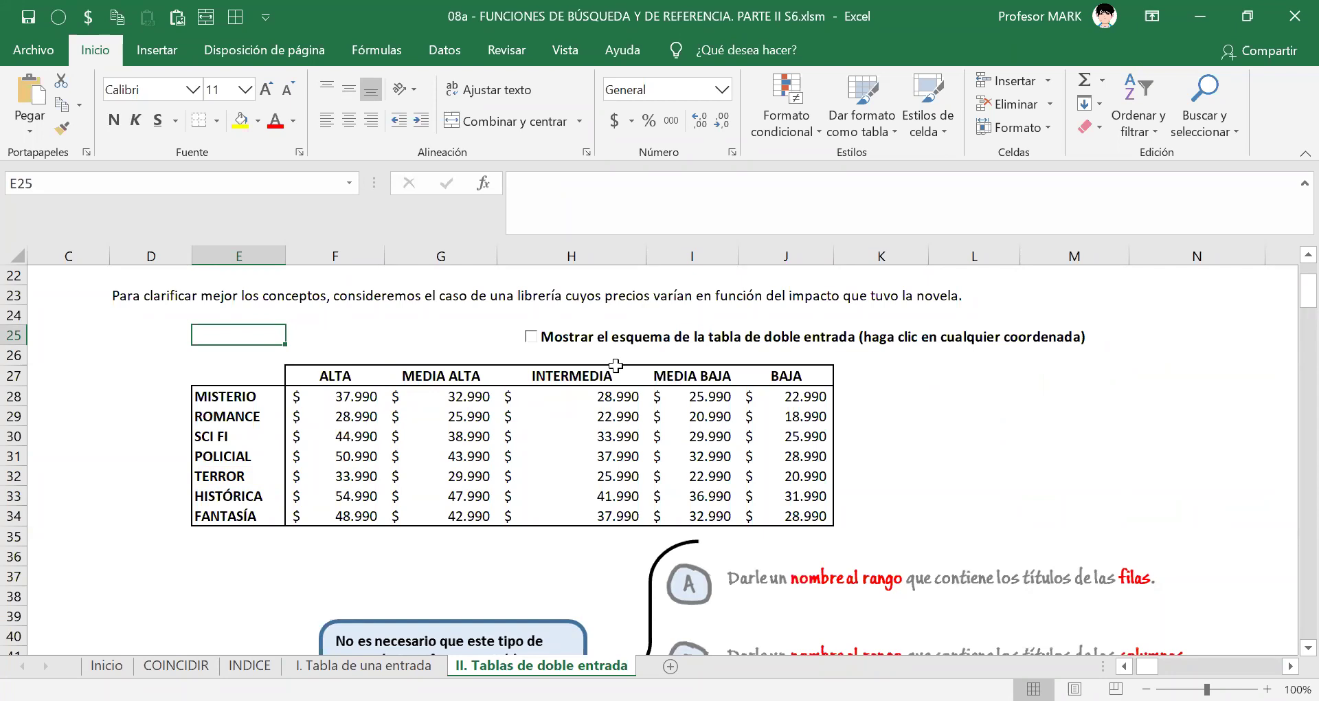
Step: Select the table's interior prices F28:J34 and review the recommendations for naming the ranges of a double-entry table
{"action": "scroll", "coordinate": [937, 413], "scroll_direction": "down", "scroll_amount": 1}
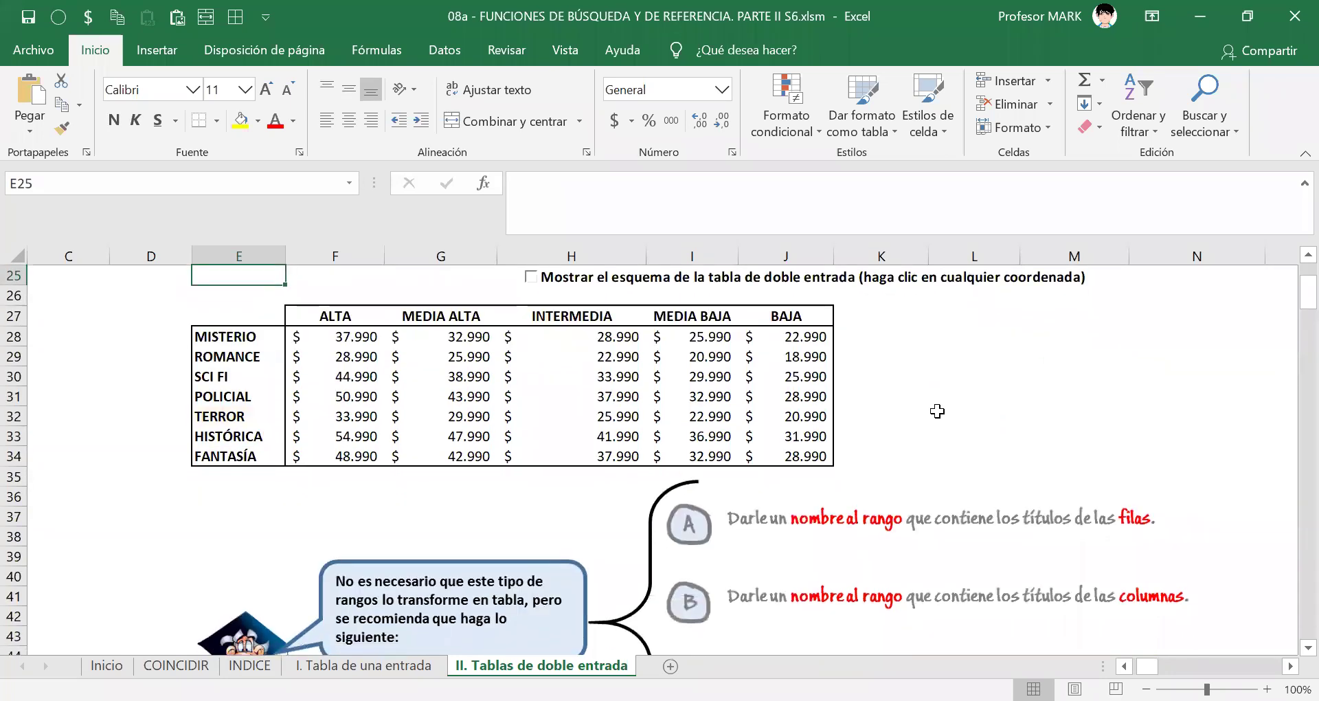
{"action": "scroll", "coordinate": [937, 413], "scroll_direction": "down", "scroll_amount": 2}
{"action": "scroll", "coordinate": [873, 398], "scroll_direction": "up", "scroll_amount": 2}
{"action": "left_click_drag", "start_coordinate": [346, 343], "coordinate": [586, 397]}
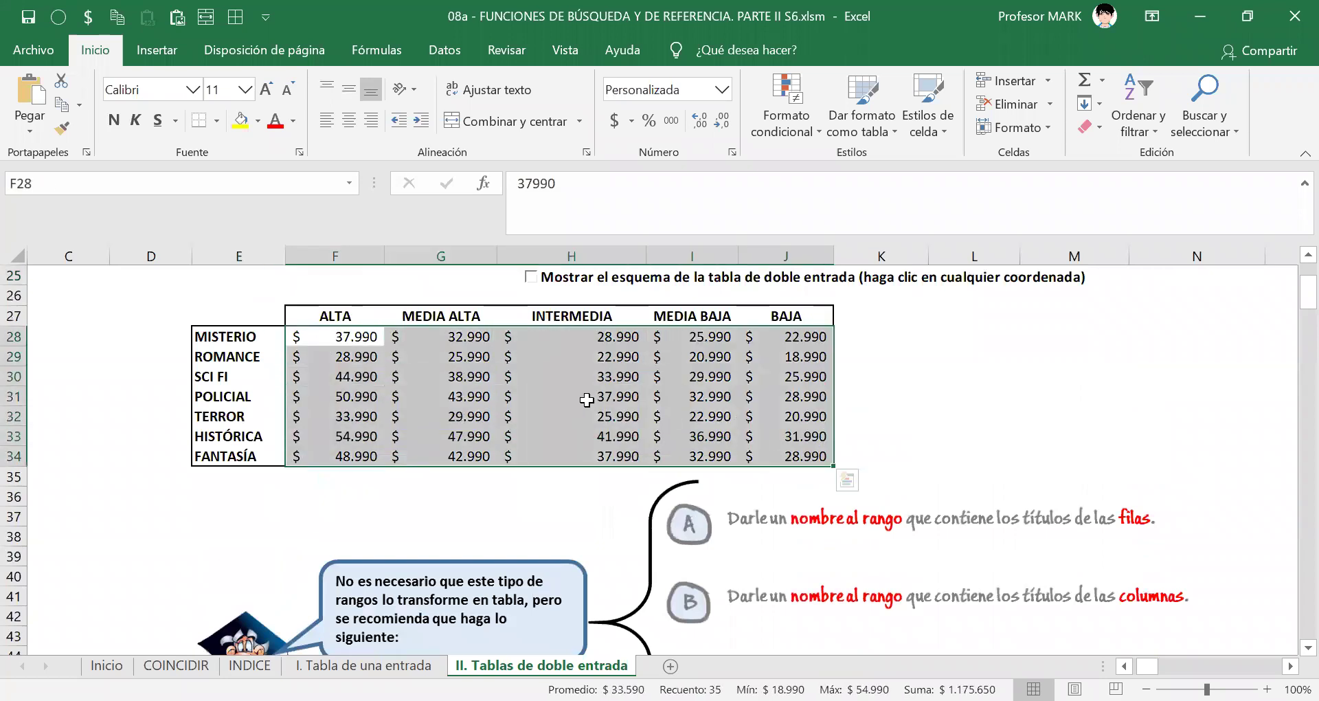
{"action": "left_click", "coordinate": [585, 396]}
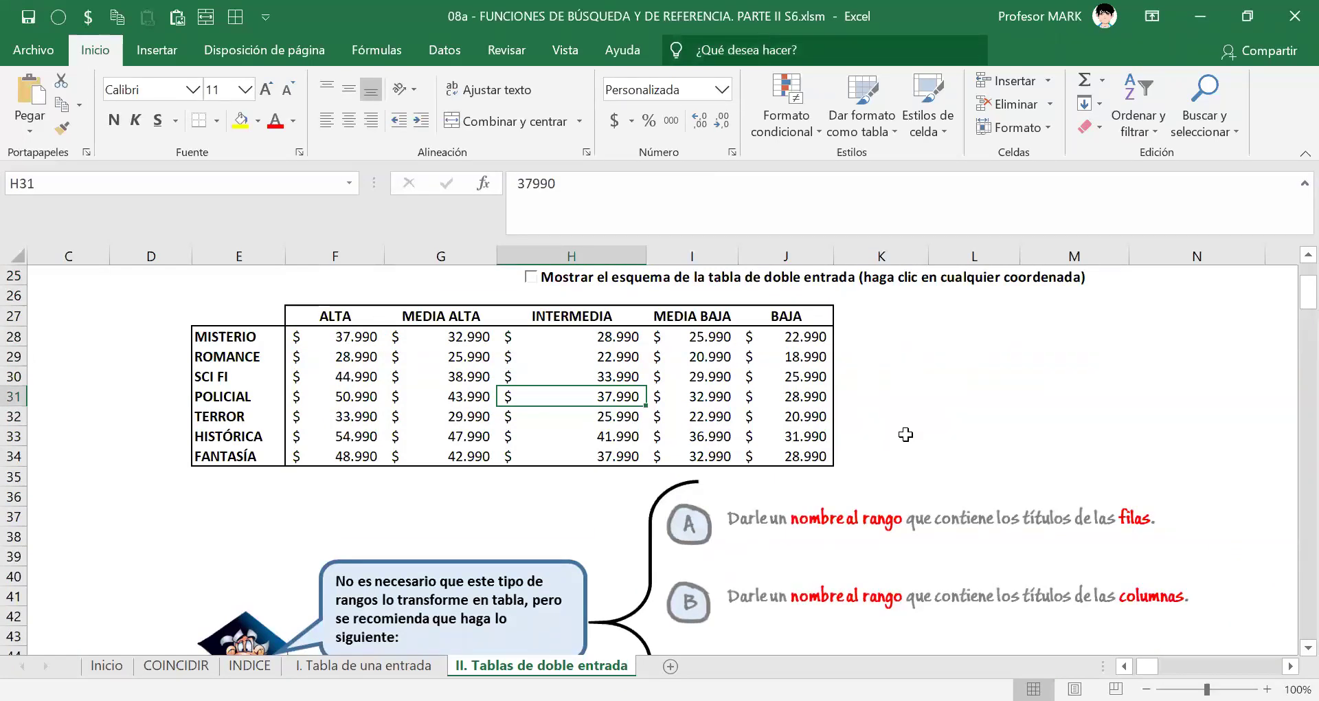
{"action": "scroll", "coordinate": [906, 435], "scroll_direction": "down", "scroll_amount": 2}
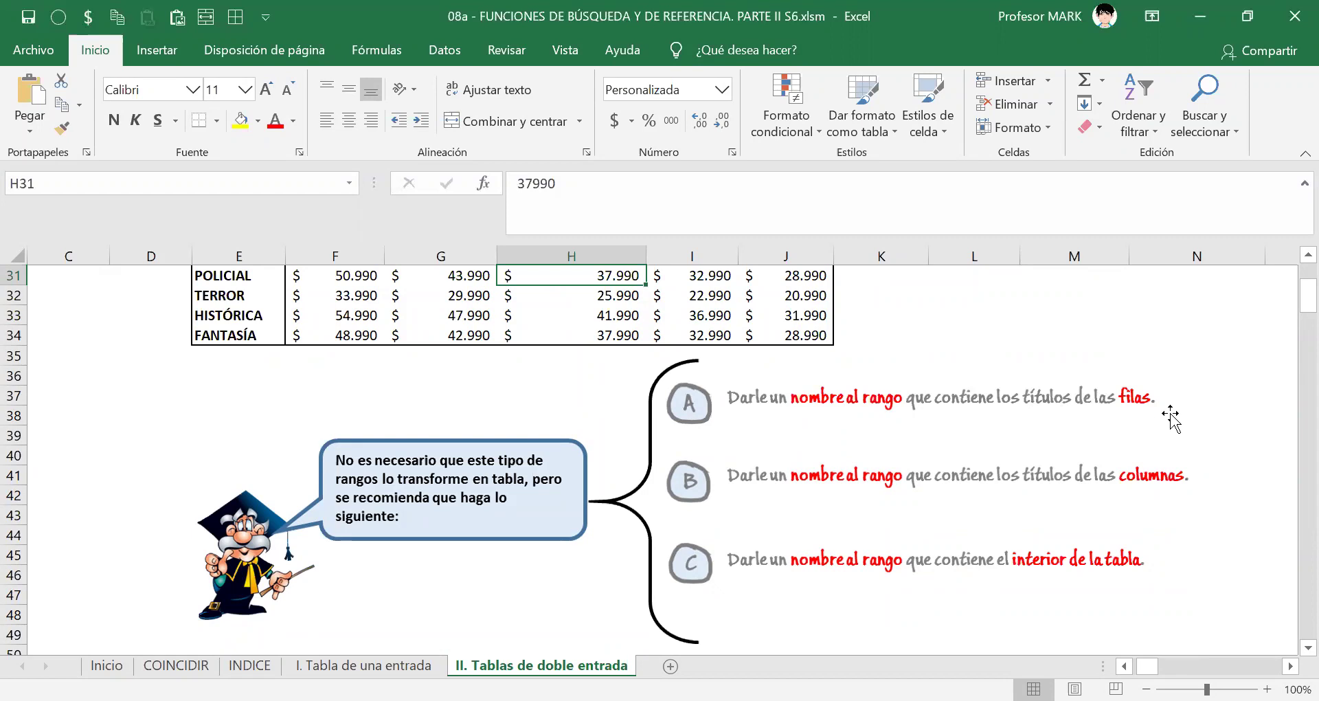
{"action": "scroll", "coordinate": [1168, 453], "scroll_direction": "up", "scroll_amount": 3}
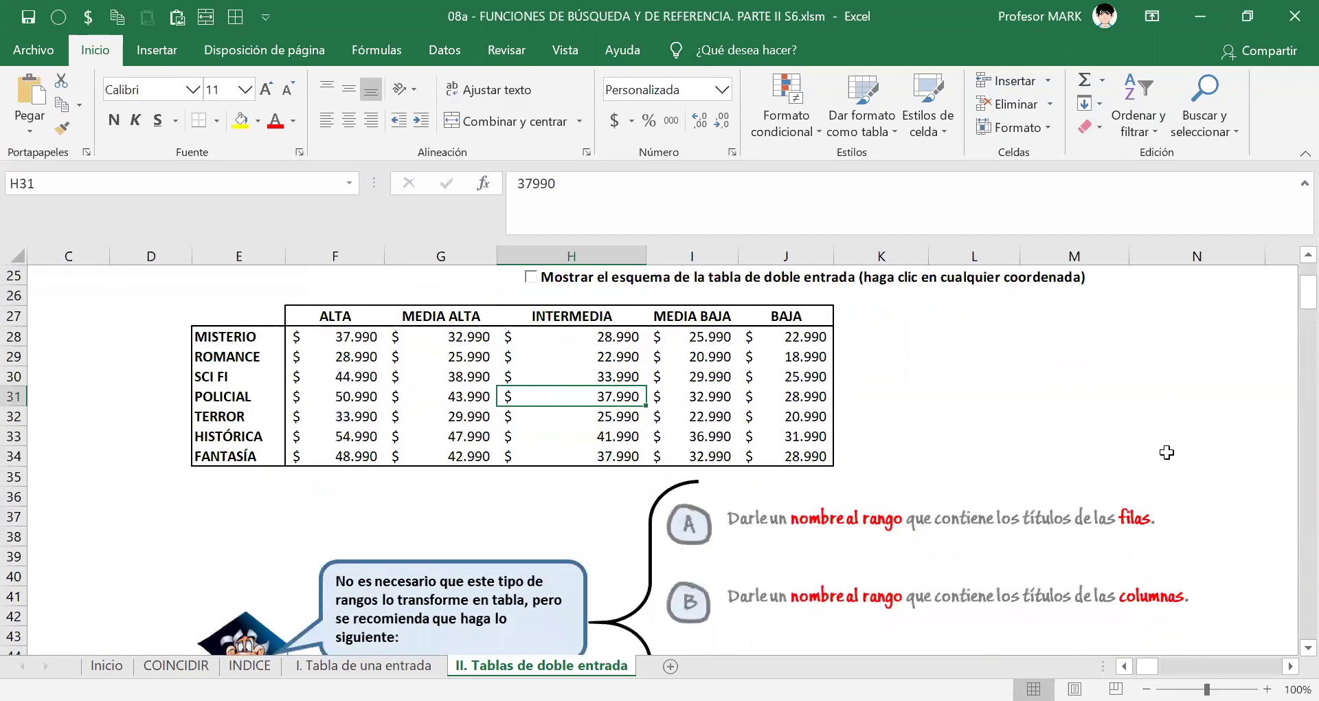
Step: Select the table's column titles and row titles, and compare them with the general double-entry layout above
{"action": "left_click_drag", "start_coordinate": [337, 372], "coordinate": [783, 375]}
{"action": "left_click_drag", "start_coordinate": [221, 396], "coordinate": [231, 536]}
{"action": "left_click", "coordinate": [447, 496]}
{"action": "scroll", "coordinate": [529, 519], "scroll_direction": "up", "scroll_amount": 3}
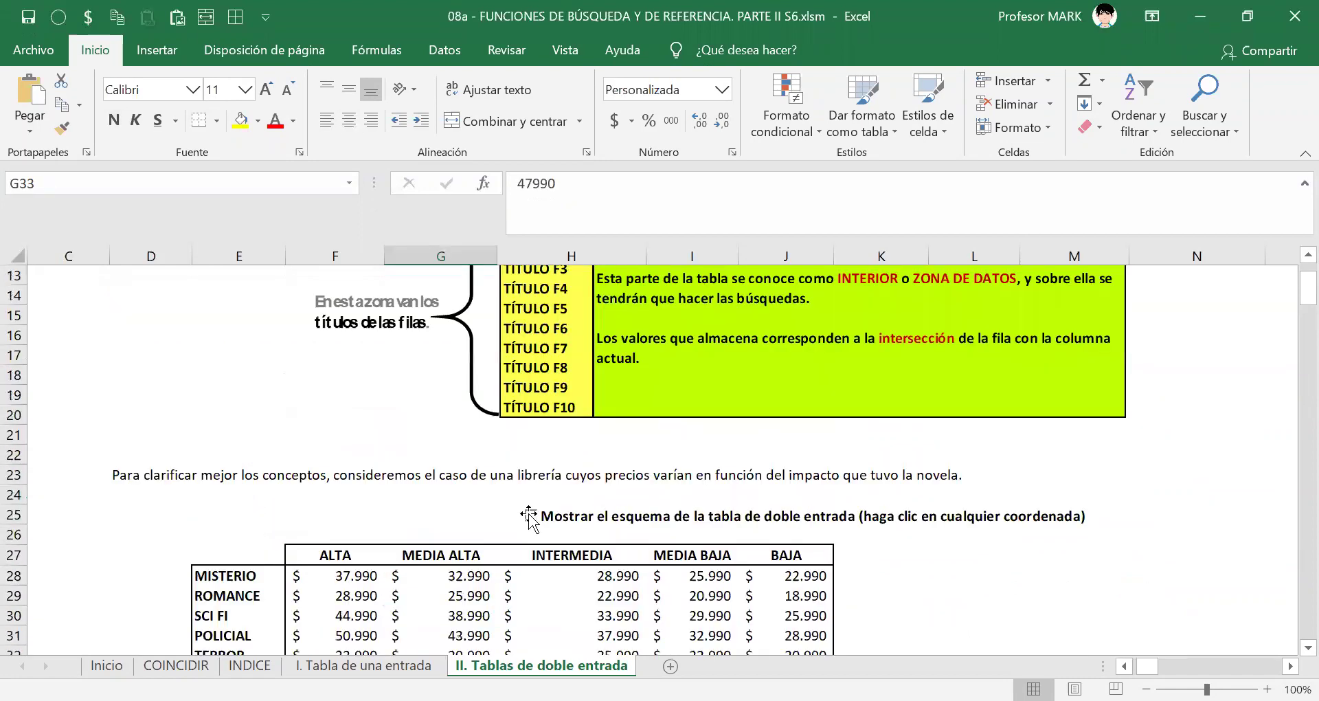
{"action": "scroll", "coordinate": [382, 521], "scroll_direction": "up", "scroll_amount": 2}
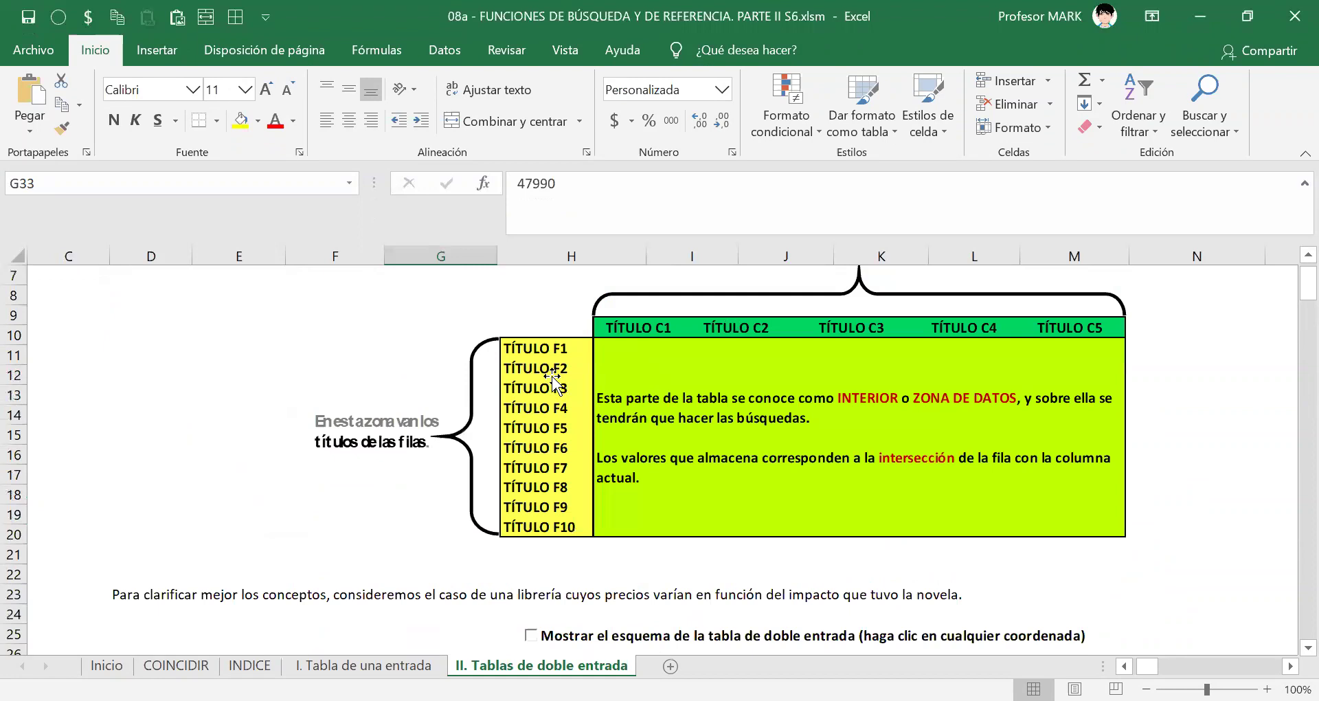
{"action": "type", "text": "3"}
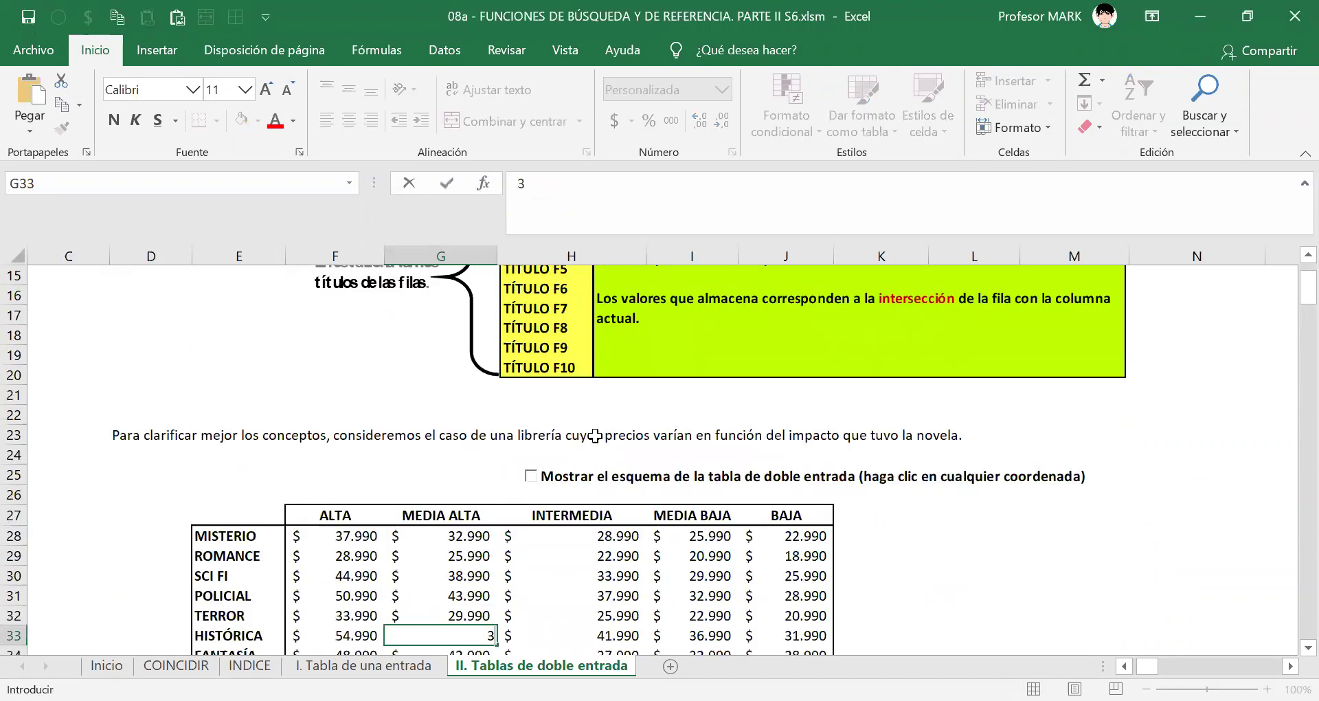
{"action": "key", "text": "Escape"}
{"action": "scroll", "coordinate": [543, 357], "scroll_direction": "up", "scroll_amount": 2}
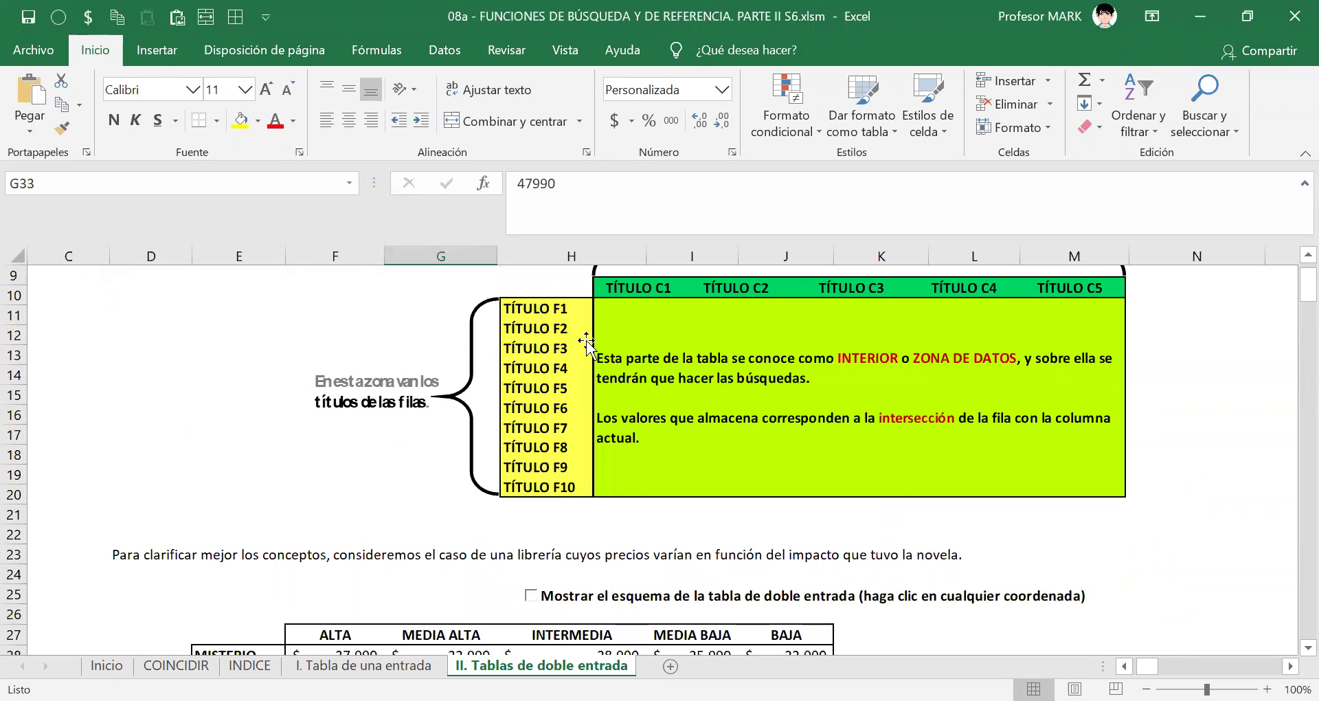
{"action": "scroll", "coordinate": [507, 582], "scroll_direction": "down", "scroll_amount": 3}
Step: Define the name GÉNERO for the row titles from MISTERIO to FANTASÍA, E28:E34
{"action": "left_click_drag", "start_coordinate": [224, 475], "coordinate": [224, 596]}
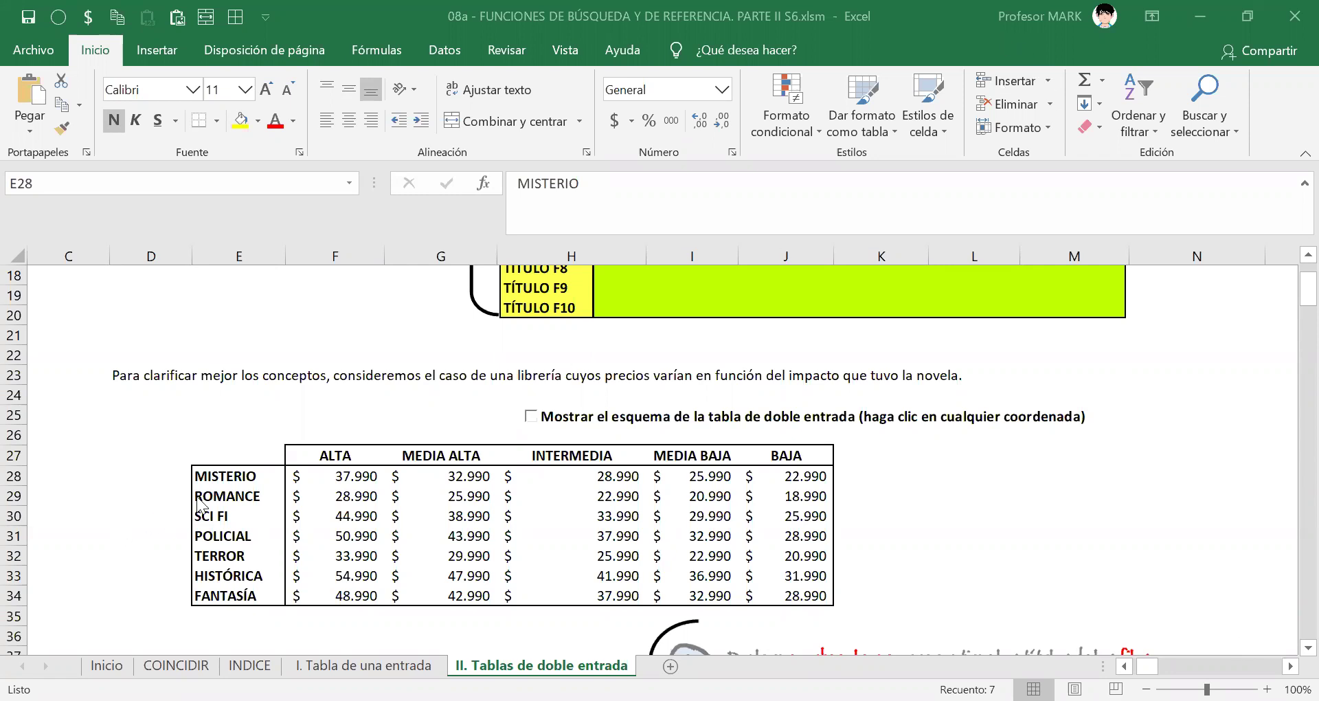
{"action": "left_click_drag", "start_coordinate": [224, 489], "coordinate": [247, 597]}
{"action": "scroll", "coordinate": [251, 598], "scroll_direction": "down", "scroll_amount": 2}
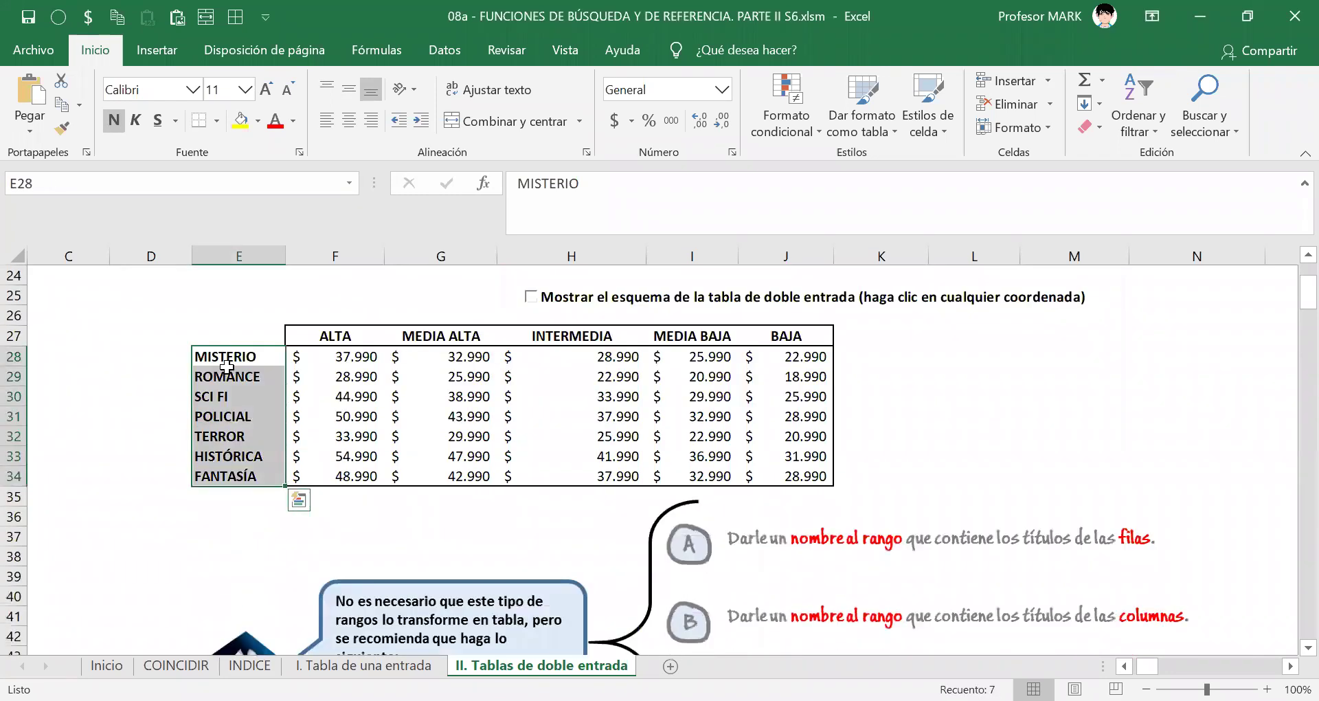
{"action": "right_click", "coordinate": [270, 416]}
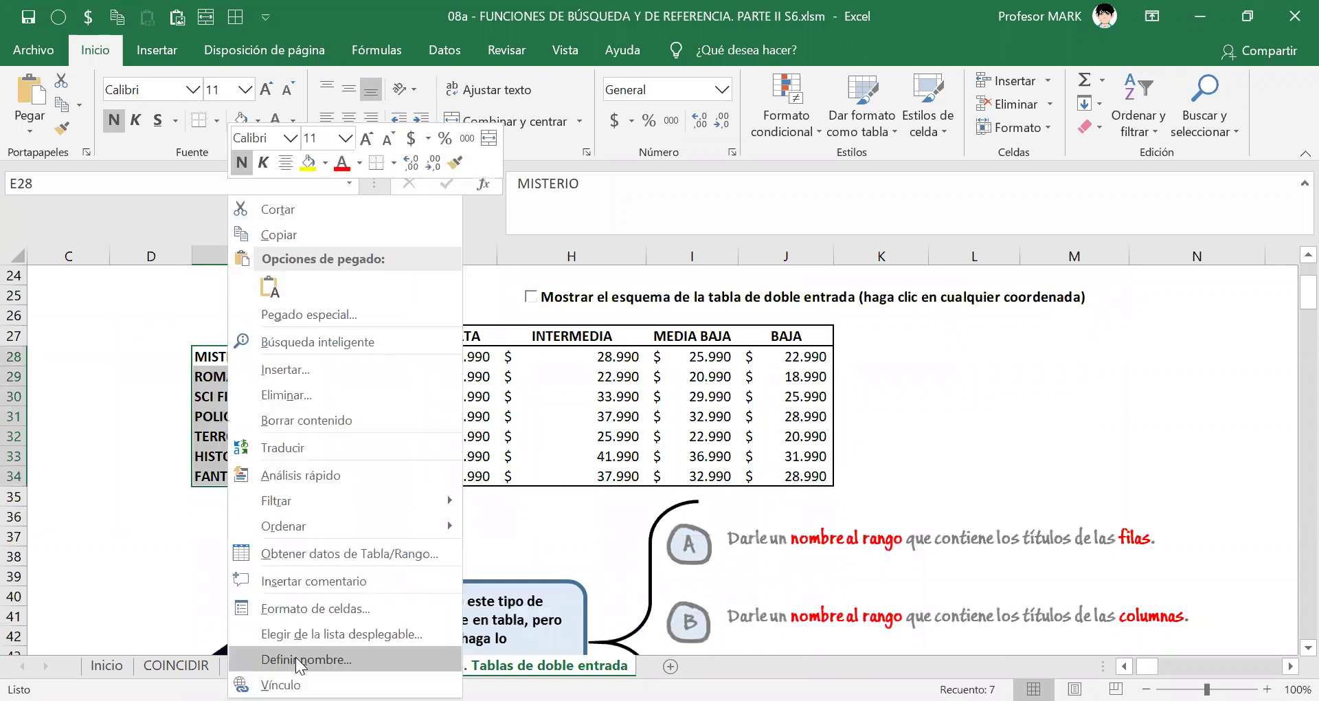
{"action": "left_click", "coordinate": [295, 657]}
{"action": "type", "text": "GÉNERO"}
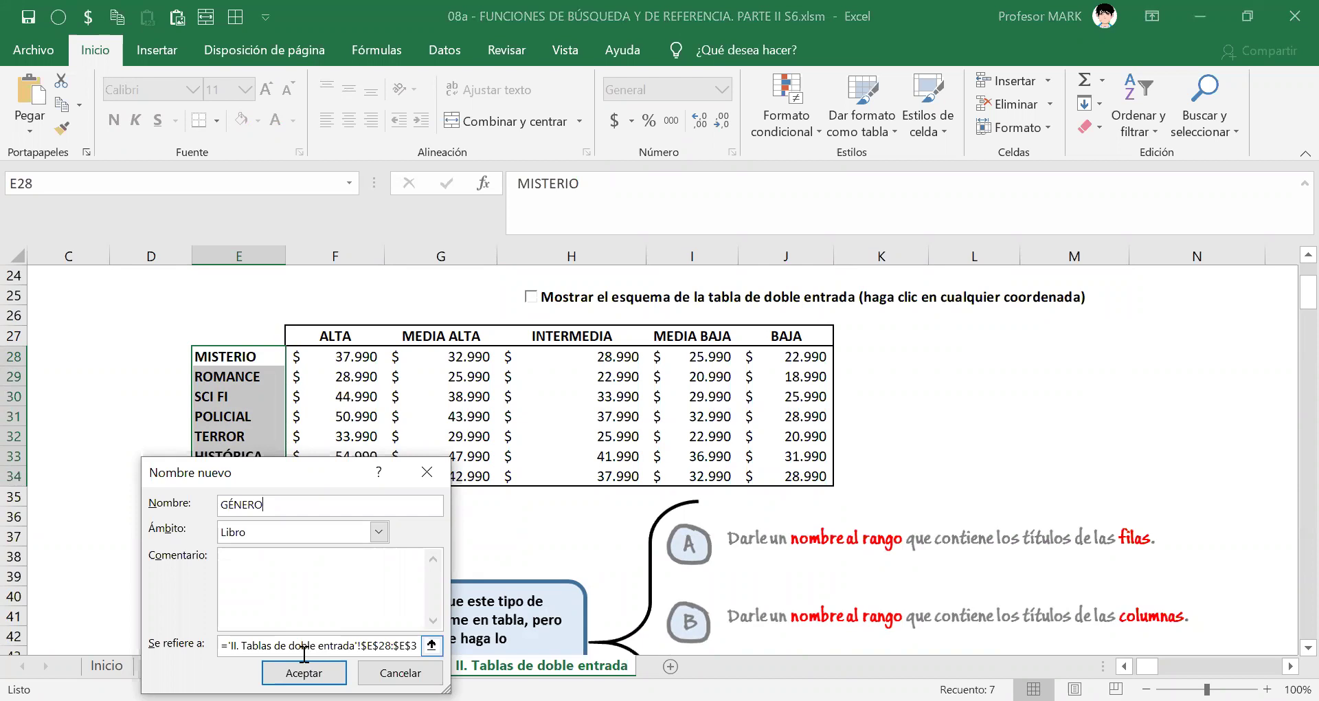
{"action": "left_click", "coordinate": [303, 670]}
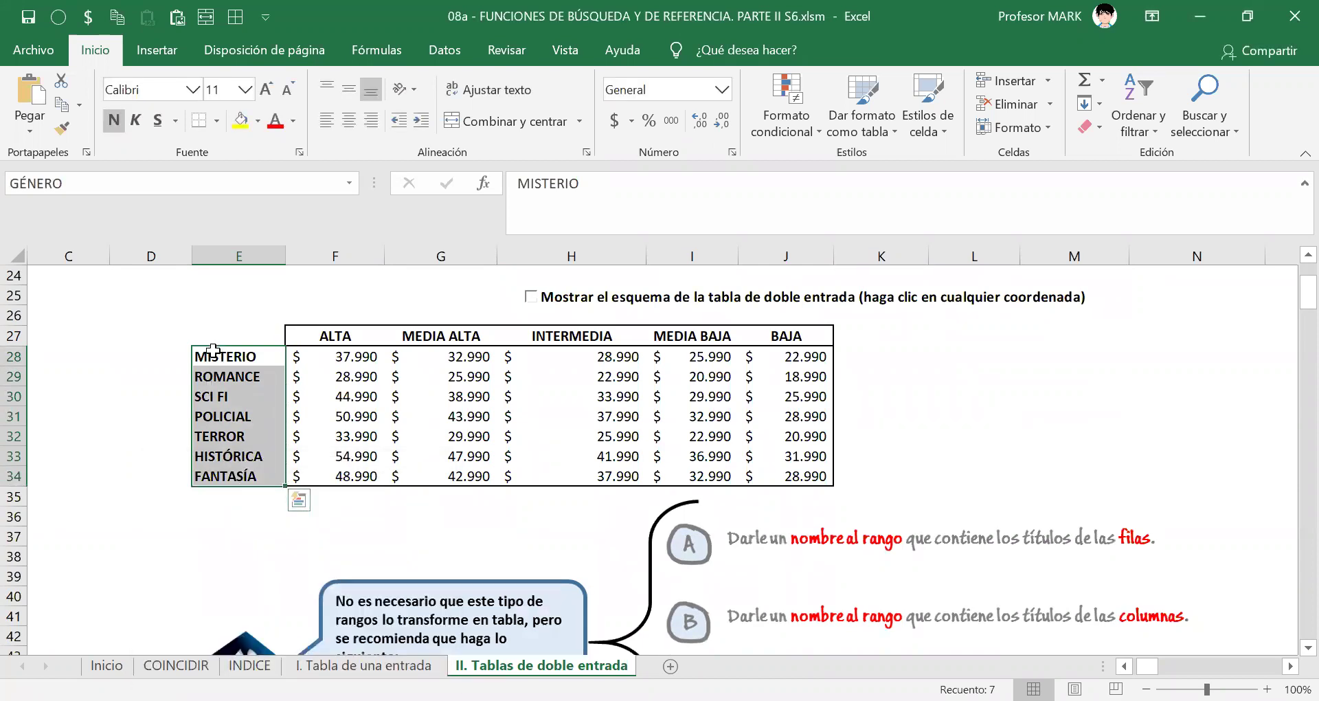
Step: Define the name DEMANDAS for the column titles from ALTA to BAJA, F27:J27
{"action": "scroll", "coordinate": [622, 472], "scroll_direction": "down", "scroll_amount": 2}
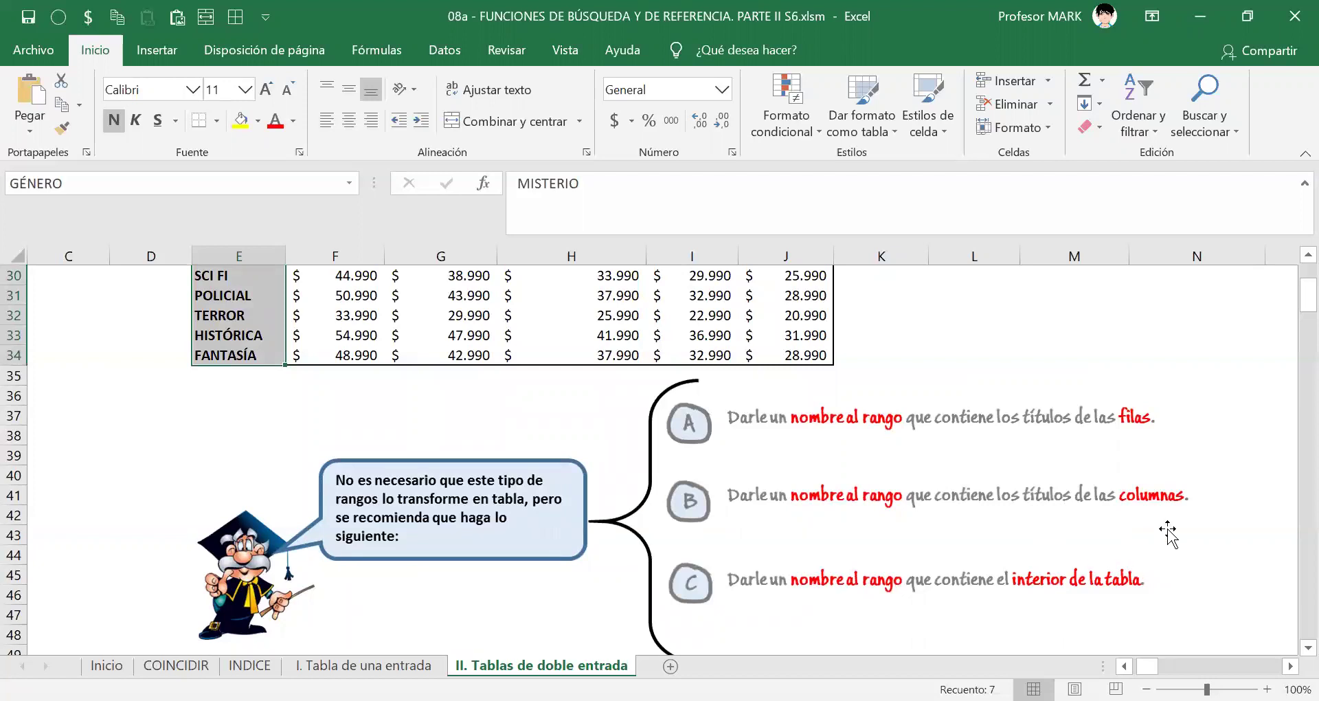
{"action": "scroll", "coordinate": [743, 556], "scroll_direction": "up", "scroll_amount": 2}
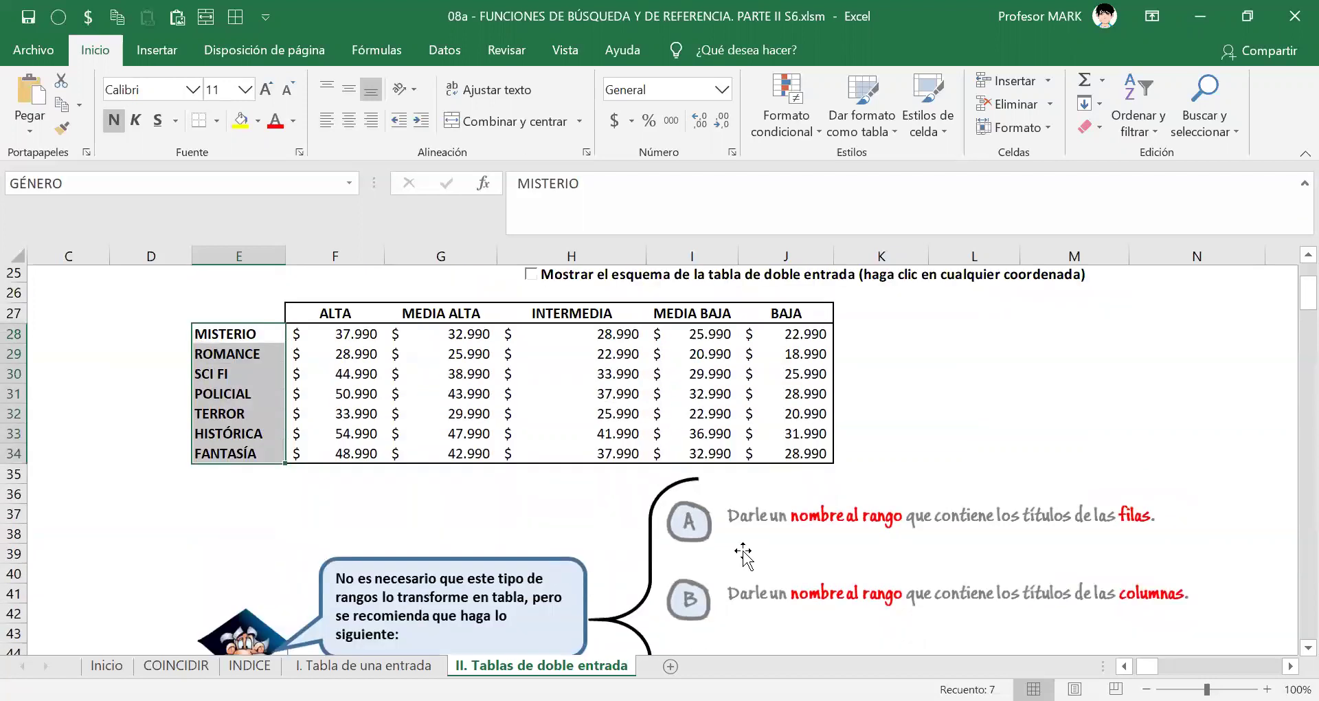
{"action": "left_click_drag", "start_coordinate": [323, 343], "coordinate": [446, 344]}
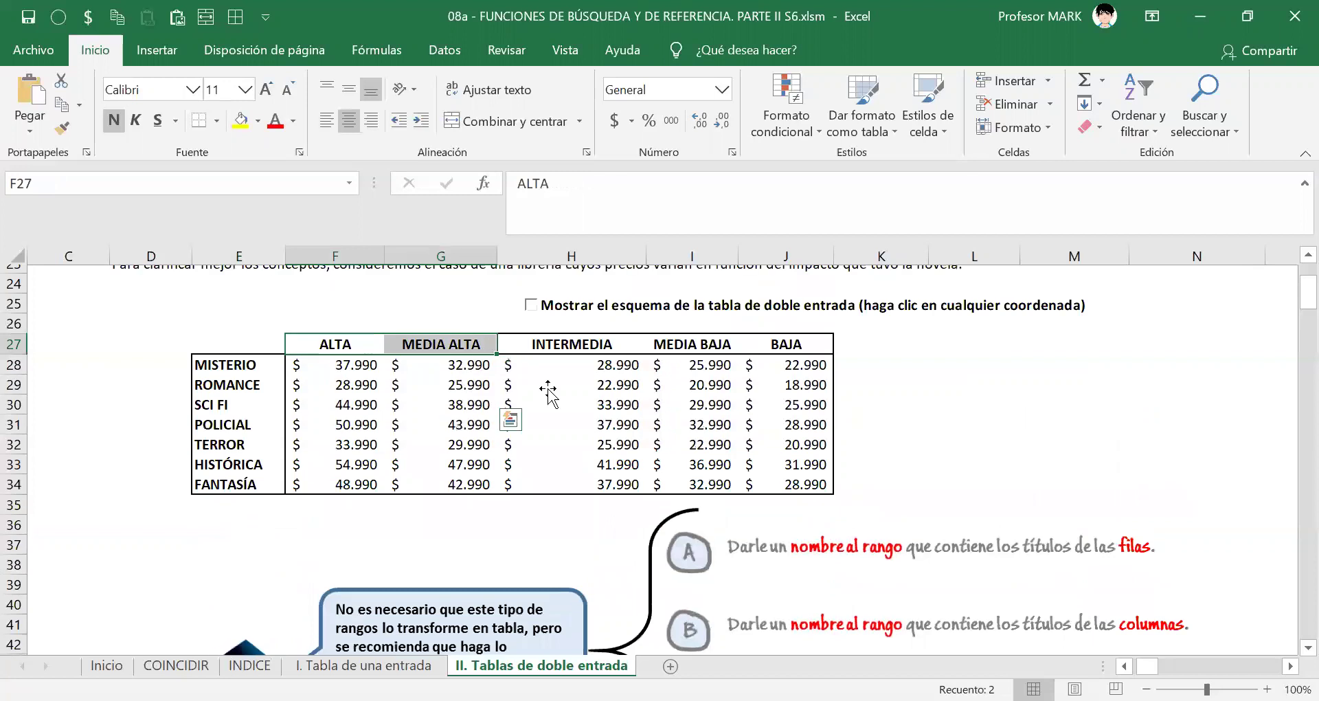
{"action": "scroll", "coordinate": [548, 391], "scroll_direction": "up", "scroll_amount": 6}
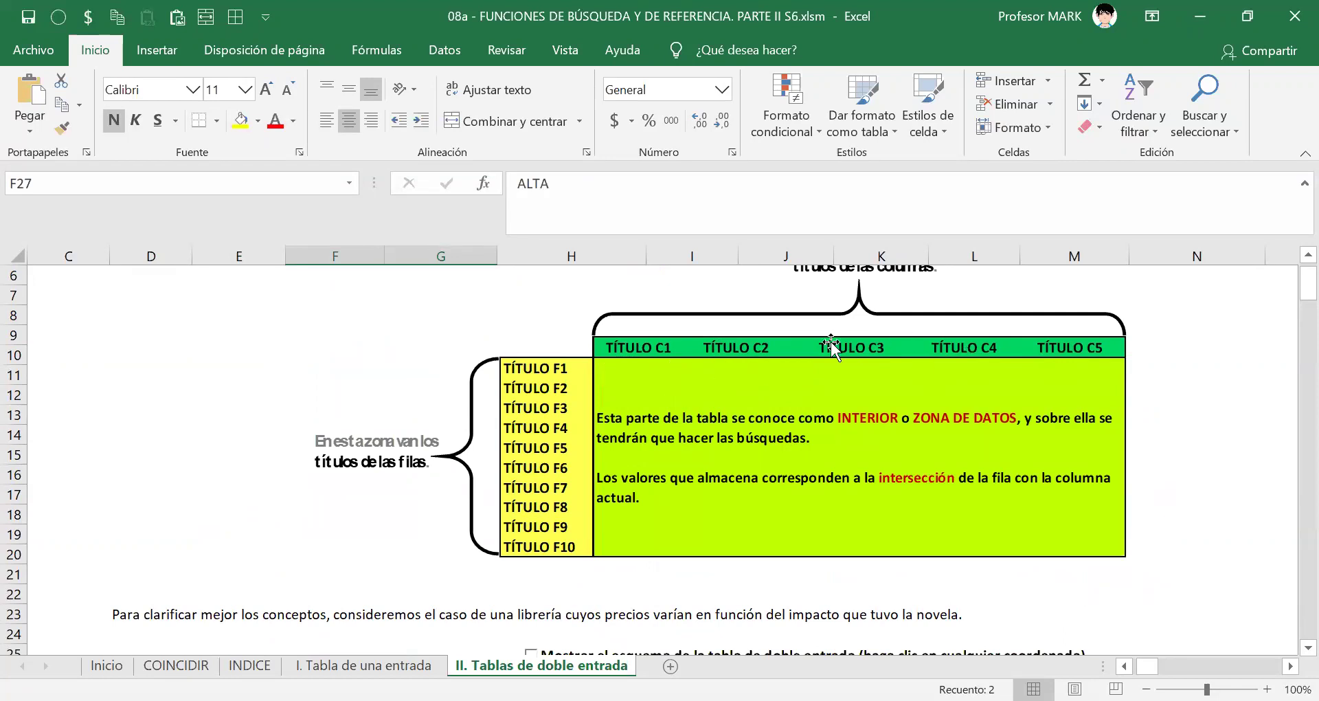
{"action": "scroll", "coordinate": [831, 341], "scroll_direction": "up", "scroll_amount": 1}
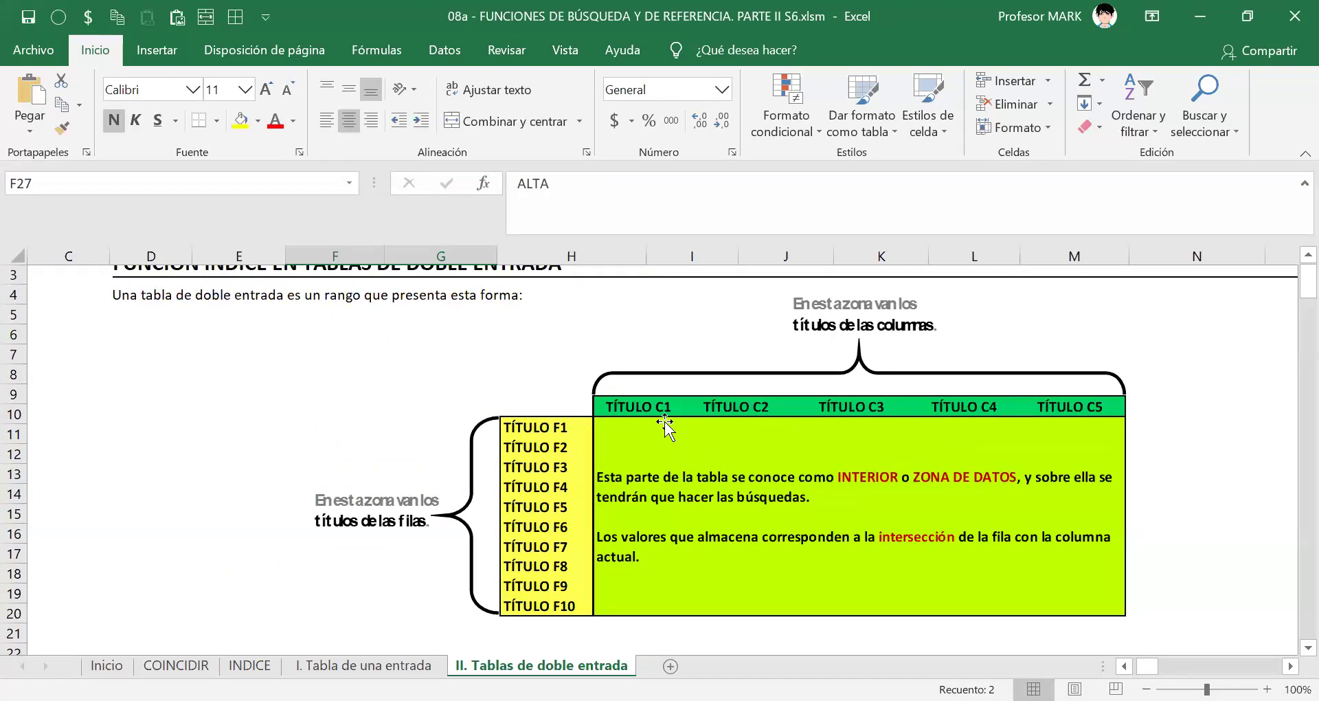
{"action": "scroll", "coordinate": [660, 498], "scroll_direction": "down", "scroll_amount": 5}
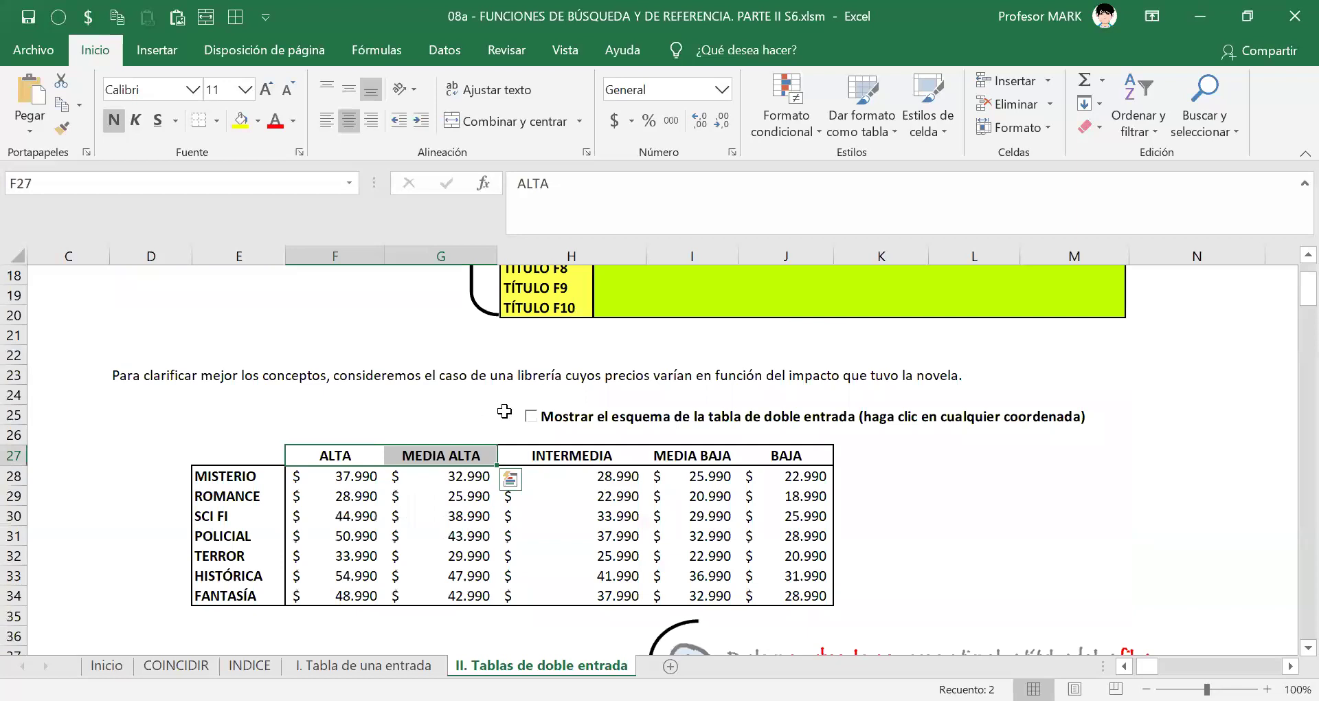
{"action": "scroll", "coordinate": [504, 411], "scroll_direction": "down", "scroll_amount": 2}
{"action": "left_click", "coordinate": [504, 410]}
{"action": "left_click_drag", "start_coordinate": [330, 336], "coordinate": [770, 337]}
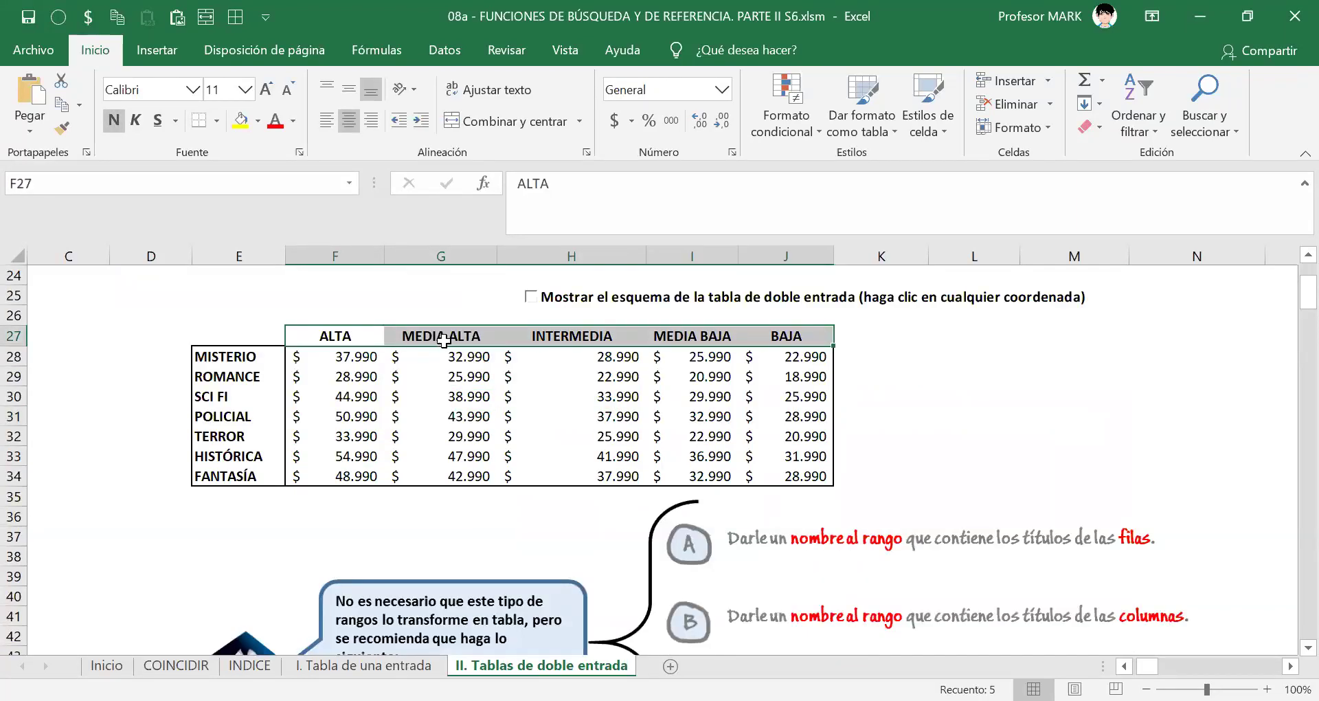
{"action": "right_click", "coordinate": [544, 646]}
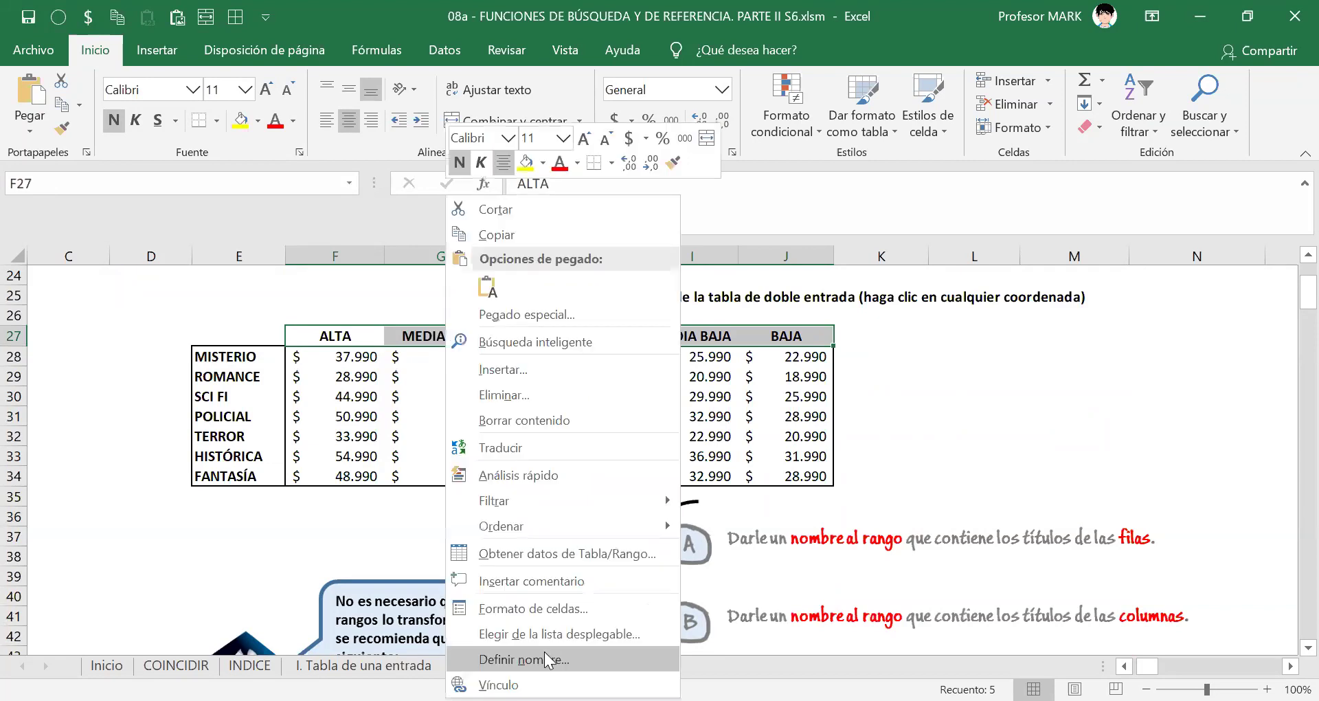
{"action": "left_click", "coordinate": [546, 657]}
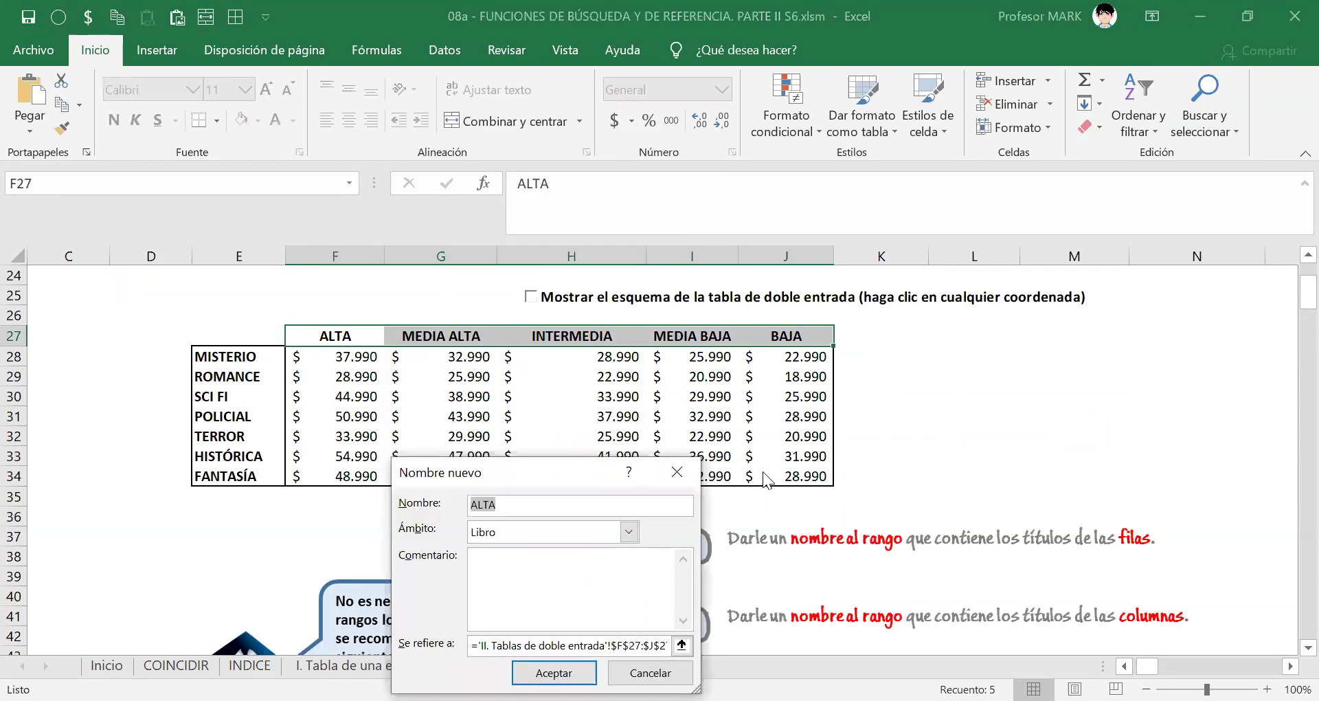
{"action": "type", "text": "DEMANDAS"}
{"action": "key", "text": "Return"}
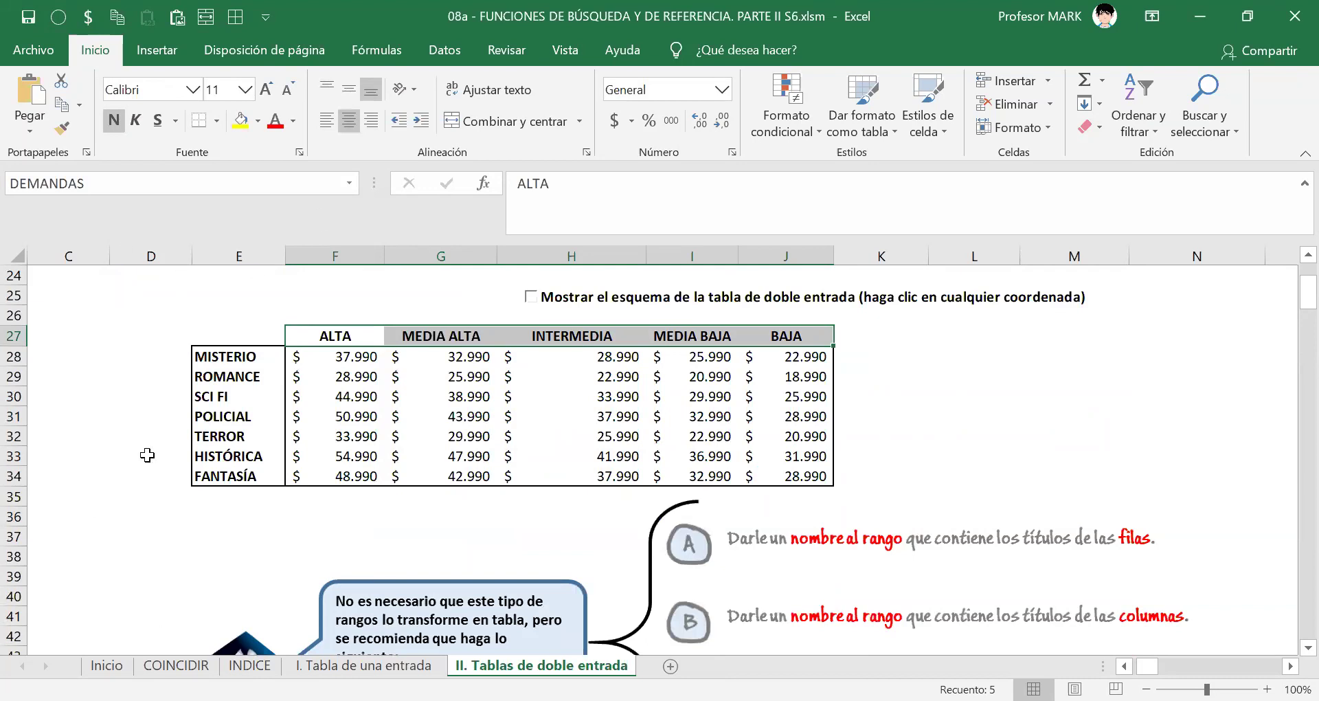
Step: Check the names of the row-title and column-title ranges by selecting each, and review the recommendation for the table's interior
{"action": "left_click_drag", "start_coordinate": [245, 357], "coordinate": [244, 476]}
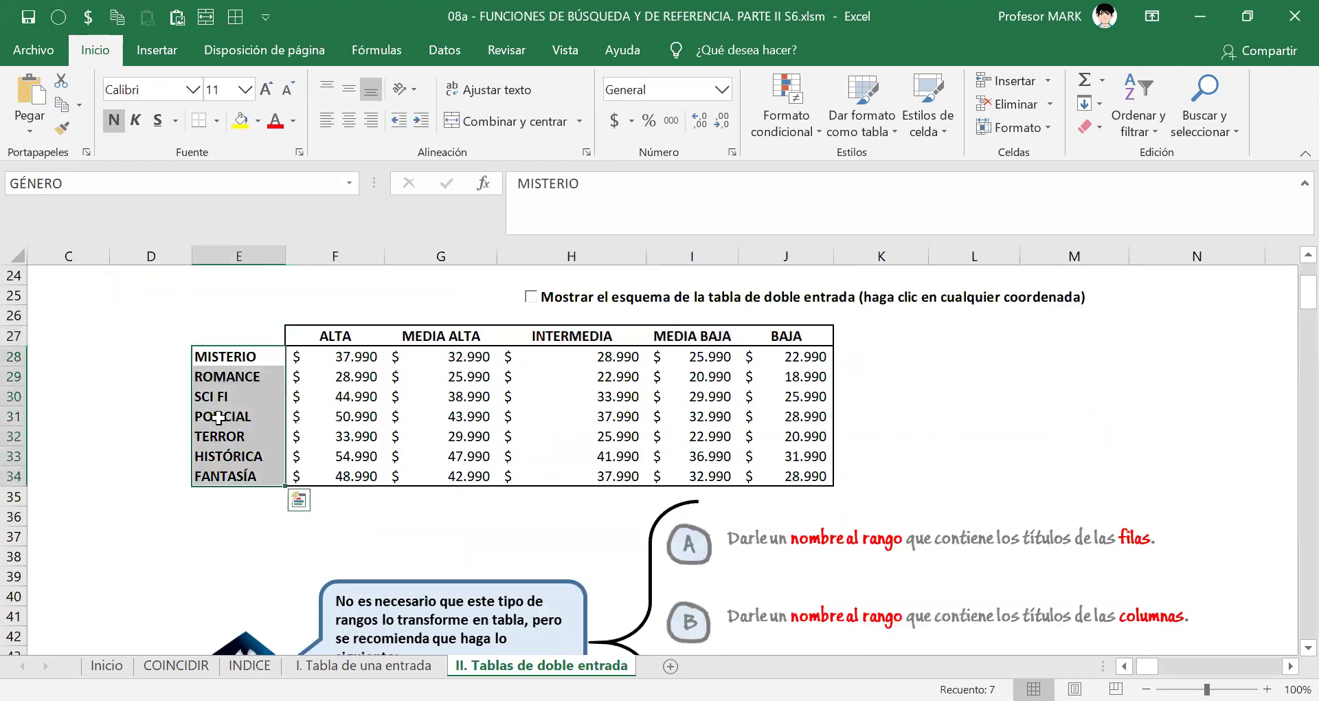
{"action": "left_click_drag", "start_coordinate": [340, 337], "coordinate": [790, 335]}
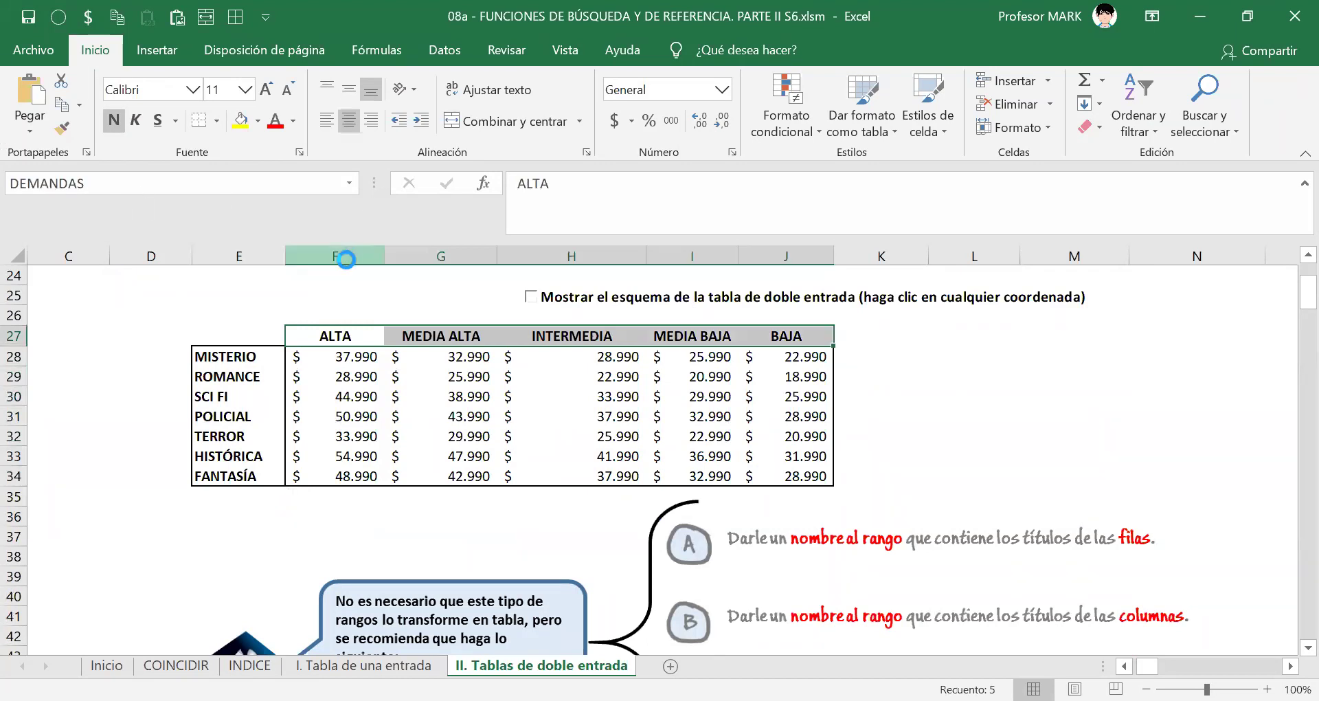
{"action": "scroll", "coordinate": [790, 457], "scroll_direction": "down", "scroll_amount": 3}
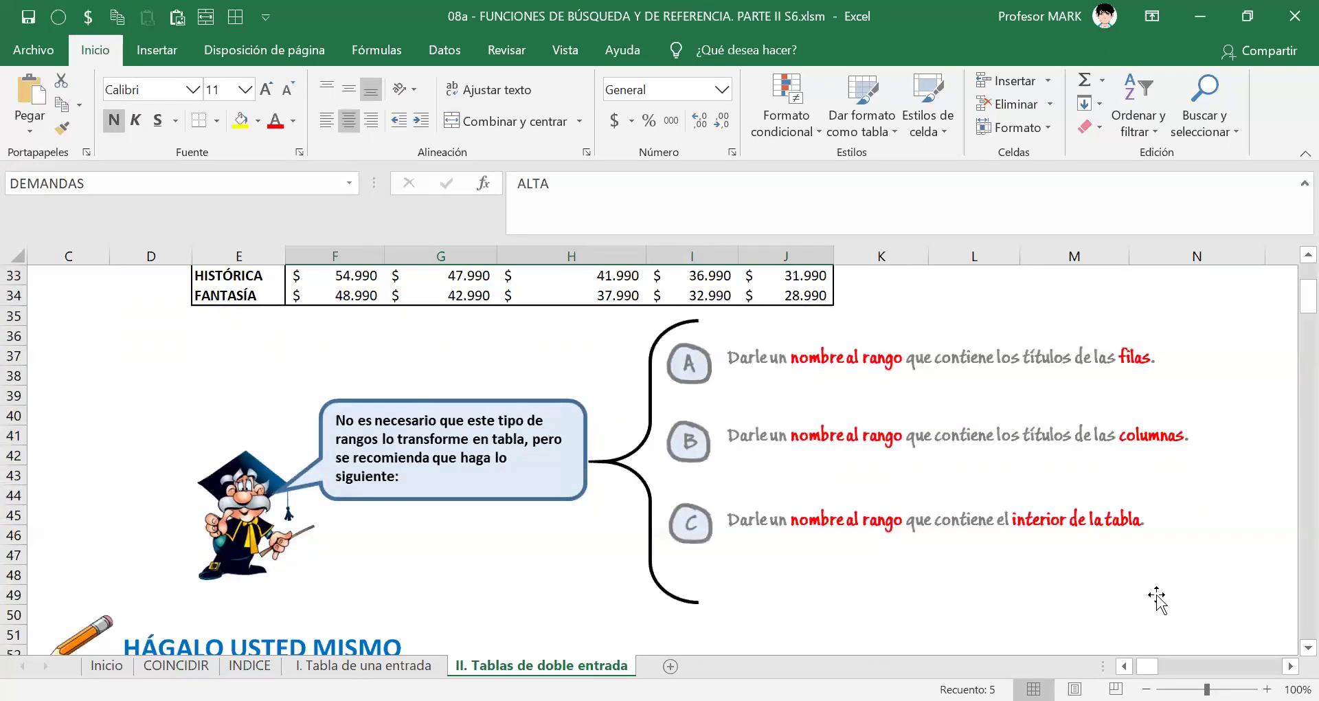
{"action": "scroll", "coordinate": [622, 421], "scroll_direction": "up", "scroll_amount": 3}
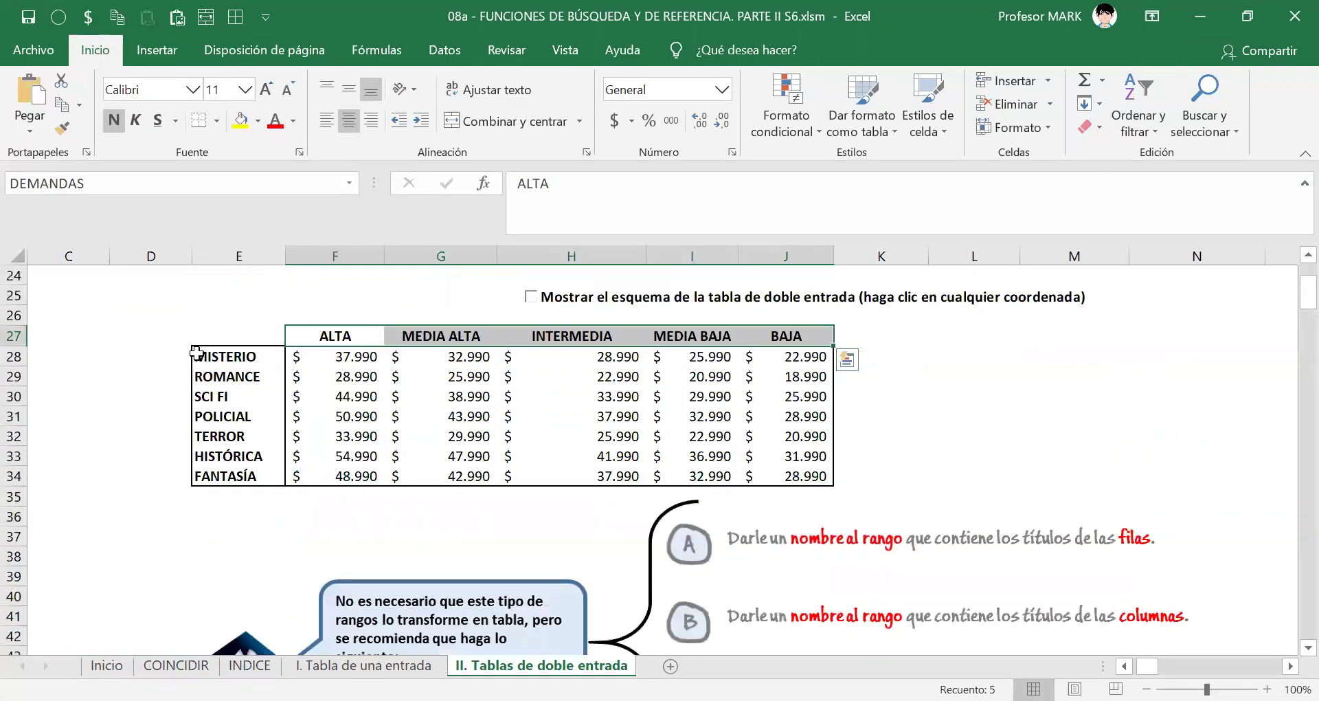
Step: Define the name PRECIO_NOVELAS for the interior prices of the table, F28:J34
{"action": "left_click_drag", "start_coordinate": [347, 356], "coordinate": [811, 476]}
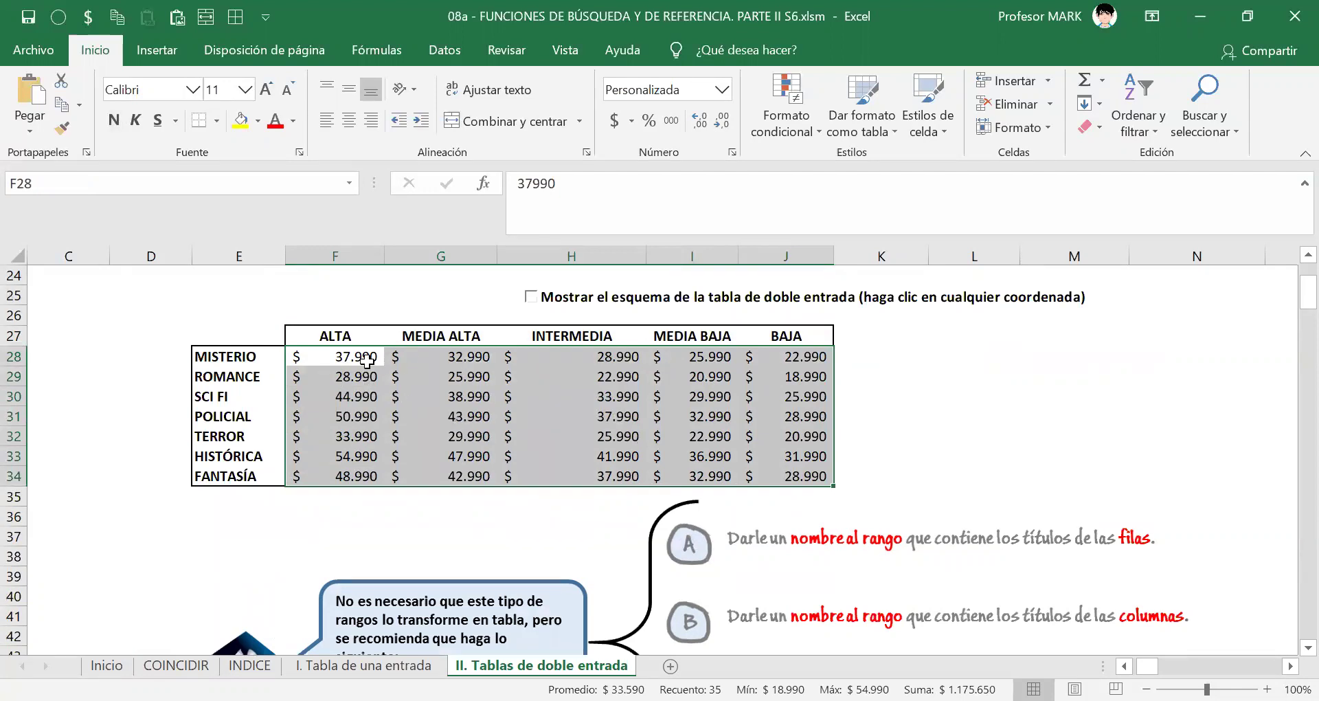
{"action": "left_click_drag", "start_coordinate": [361, 359], "coordinate": [810, 475]}
{"action": "right_click", "coordinate": [550, 413]}
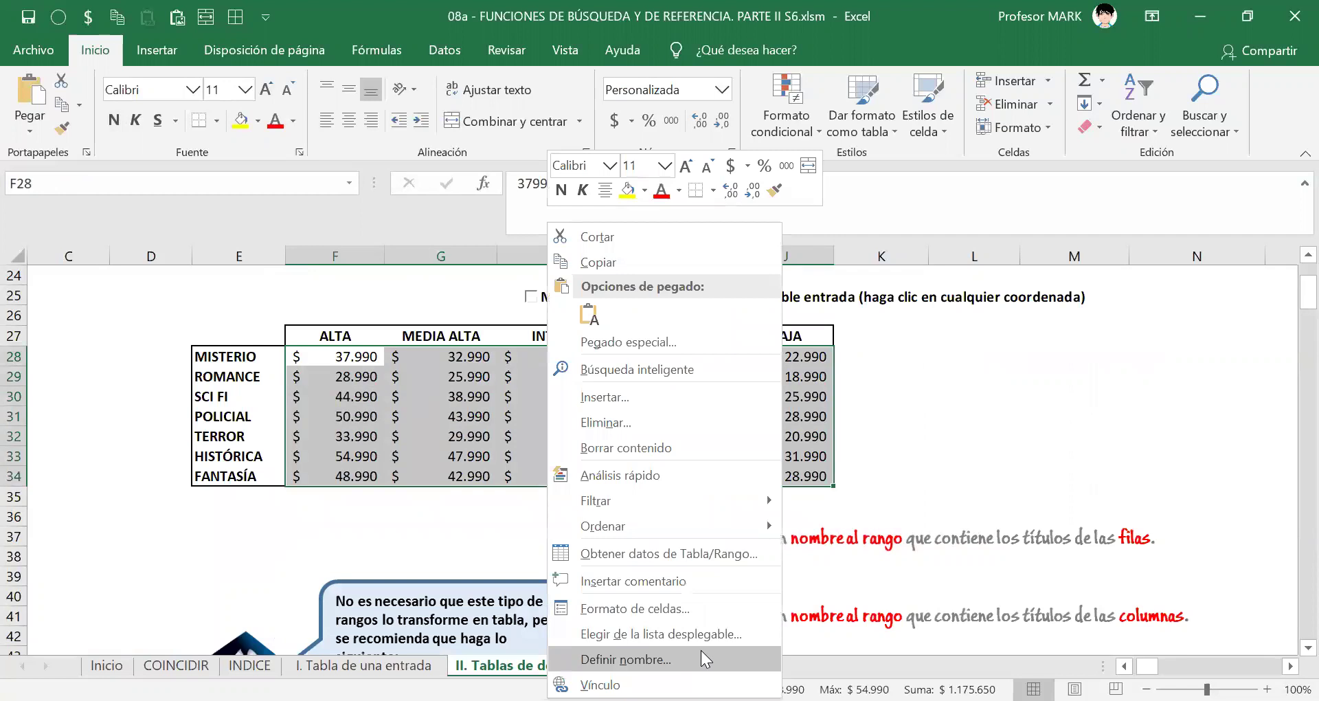
{"action": "left_click", "coordinate": [701, 659]}
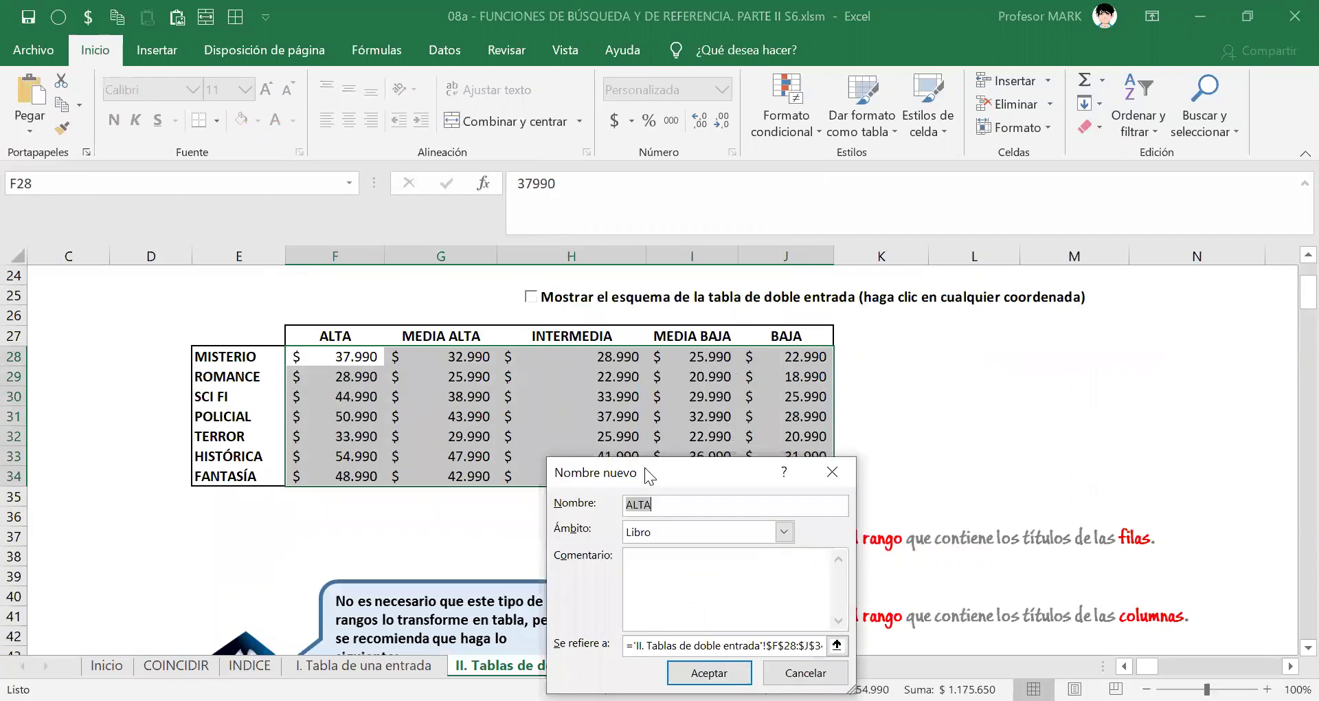
{"action": "left_click_drag", "start_coordinate": [653, 462], "coordinate": [981, 251]}
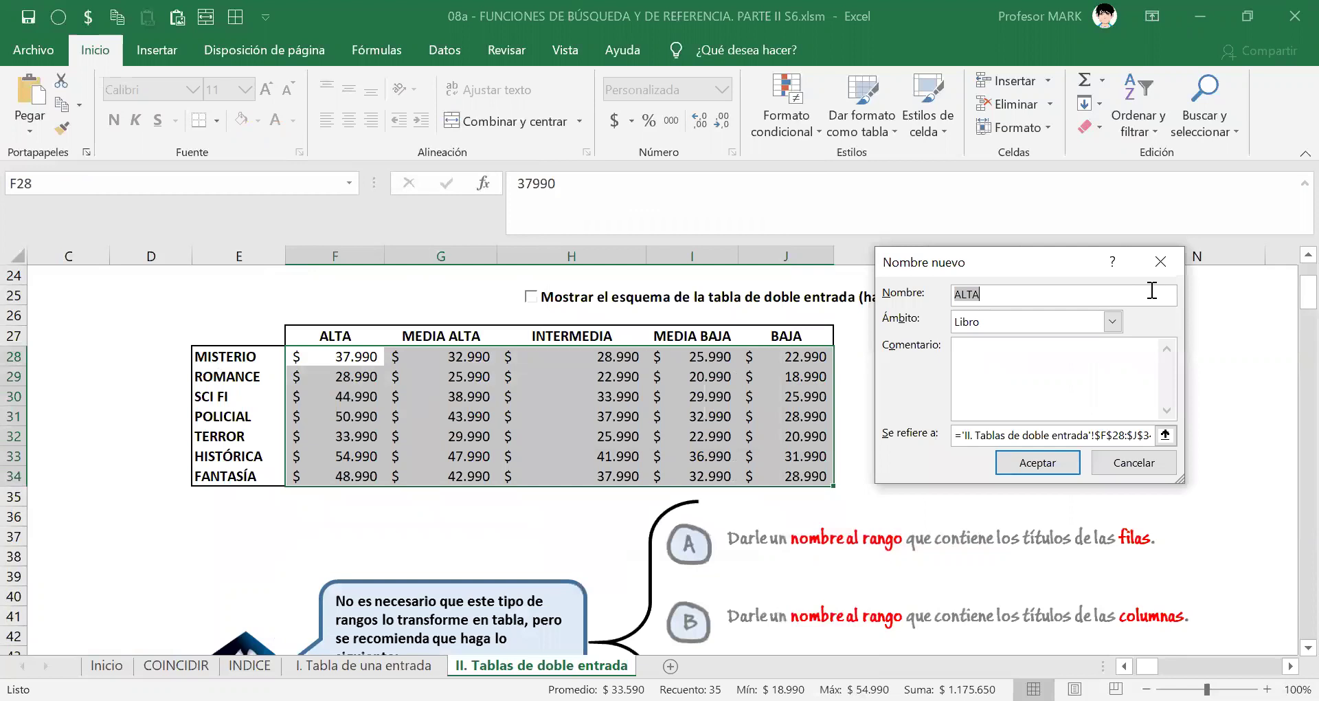
{"action": "type", "text": "PRECIO_NOVELAS"}
{"action": "key", "text": "Return"}
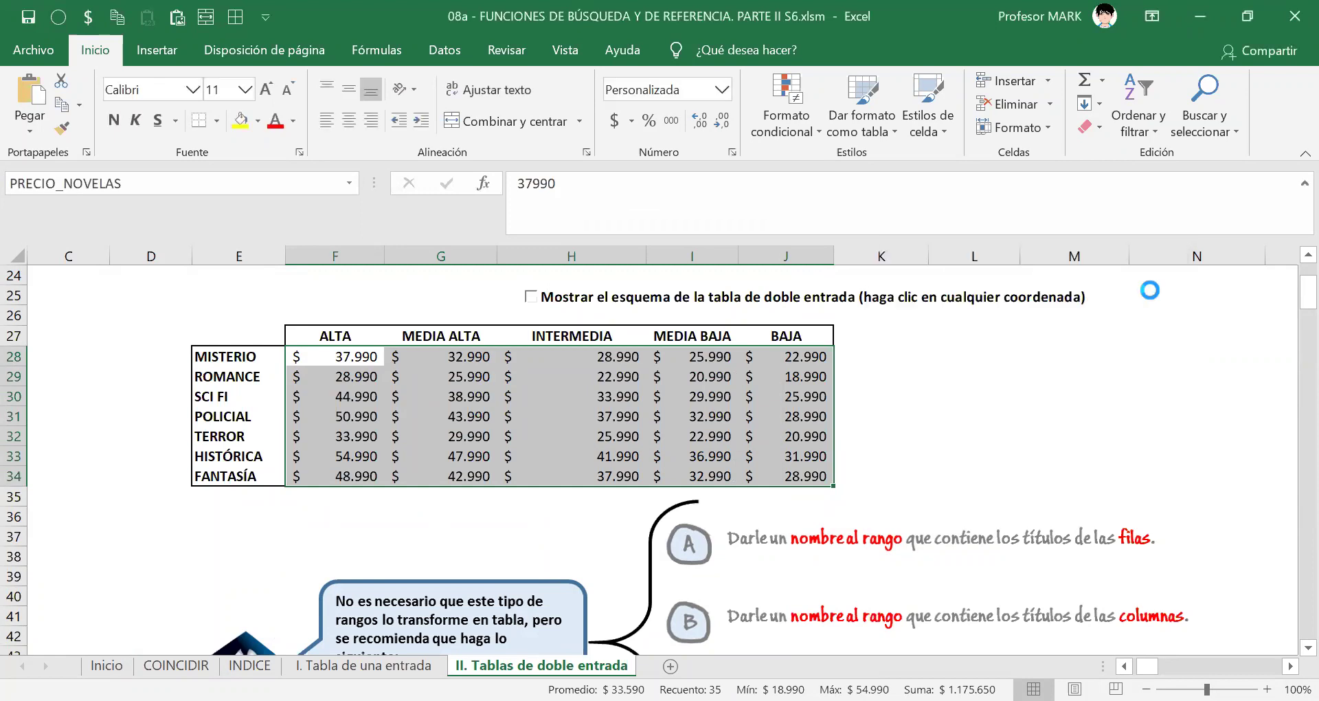
Step: Review the three named ranges by selecting the row titles E28:E34, the column titles F27:J27 and the interior F28:J34
{"action": "left_click_drag", "start_coordinate": [239, 357], "coordinate": [238, 474]}
{"action": "left_click_drag", "start_coordinate": [320, 343], "coordinate": [783, 334]}
{"action": "left_click_drag", "start_coordinate": [348, 356], "coordinate": [814, 476]}
{"action": "left_click", "coordinate": [542, 422]}
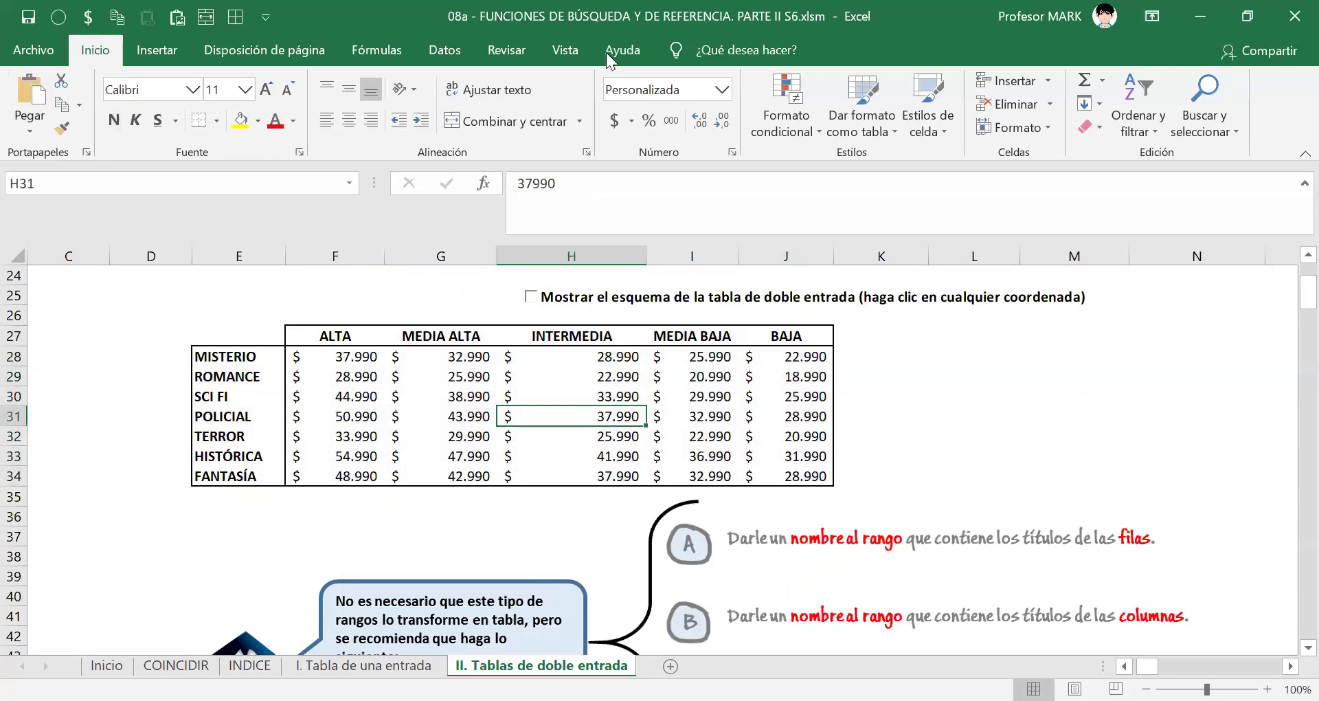
{"action": "left_click", "coordinate": [555, 396]}
Step: Read exercise 1 under HÁGALO USTED MISMO and select its answer cell J58
{"action": "scroll", "coordinate": [555, 396], "scroll_direction": "down", "scroll_amount": 2}
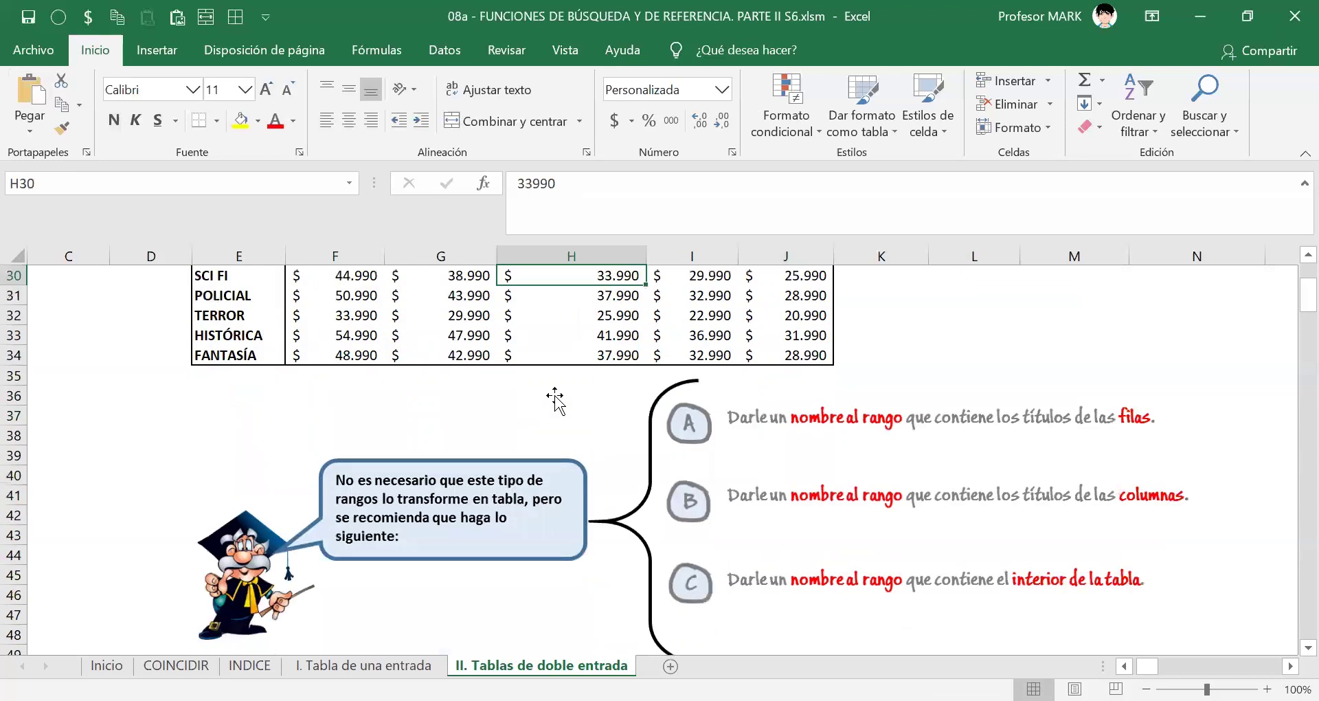
{"action": "scroll", "coordinate": [555, 396], "scroll_direction": "down", "scroll_amount": 2}
{"action": "scroll", "coordinate": [555, 397], "scroll_direction": "down", "scroll_amount": 2}
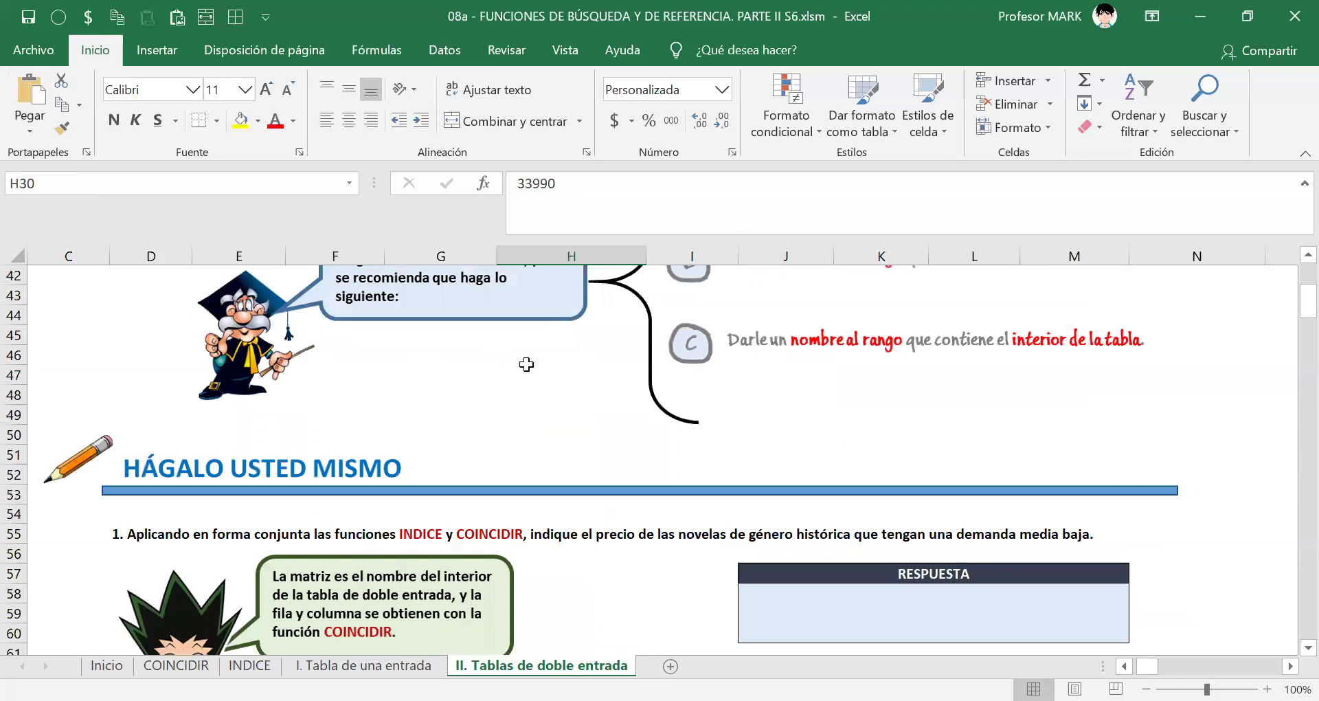
{"action": "scroll", "coordinate": [535, 385], "scroll_direction": "down", "scroll_amount": 3}
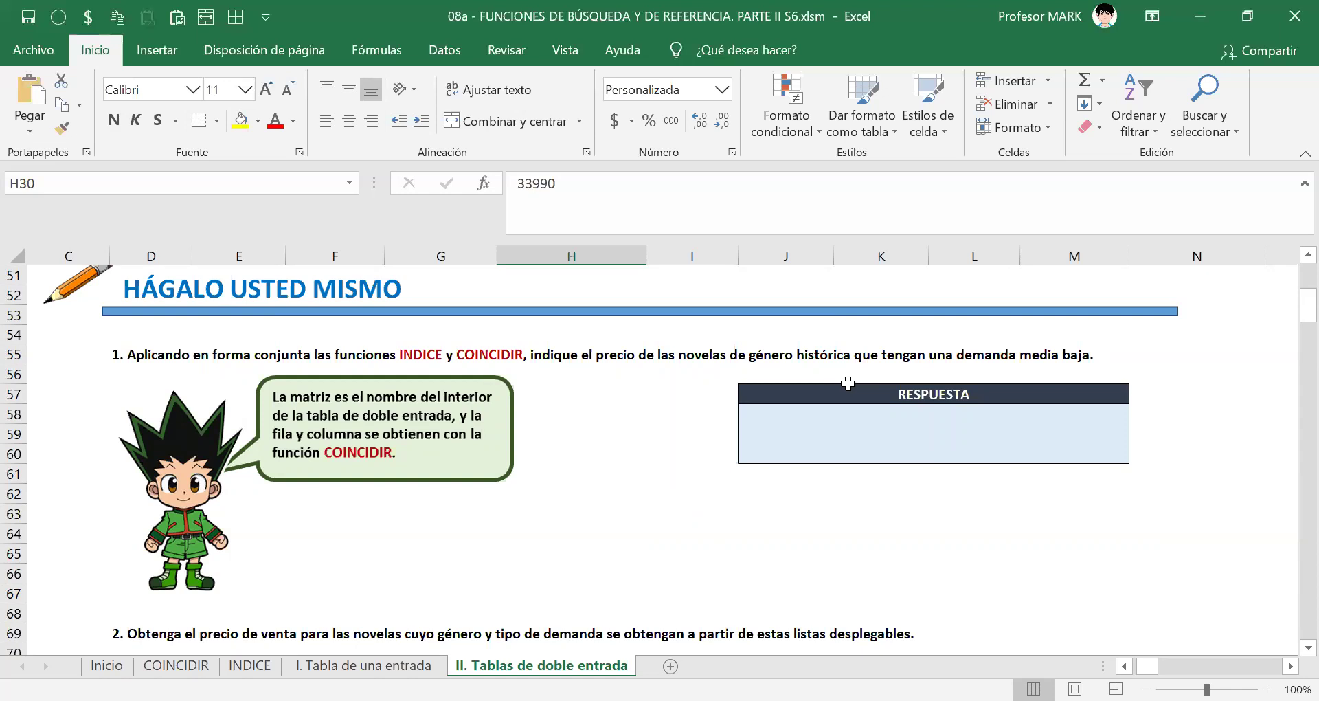
{"action": "left_click", "coordinate": [791, 430]}
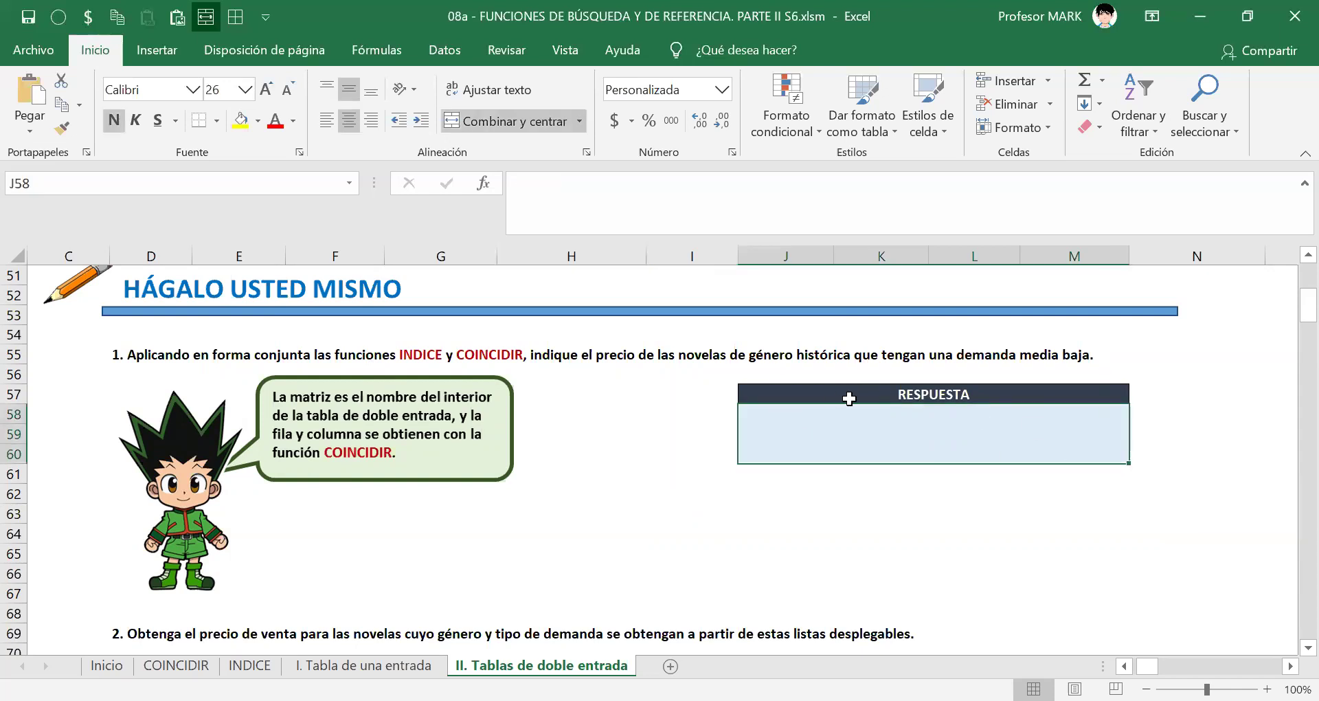
Step: Circle the criteria género histórica and demanda media baja in exercise 1's statement, add an arrow to each, and clear the marks
{"action": "scroll", "coordinate": [845, 405], "scroll_direction": "up", "scroll_amount": 2}
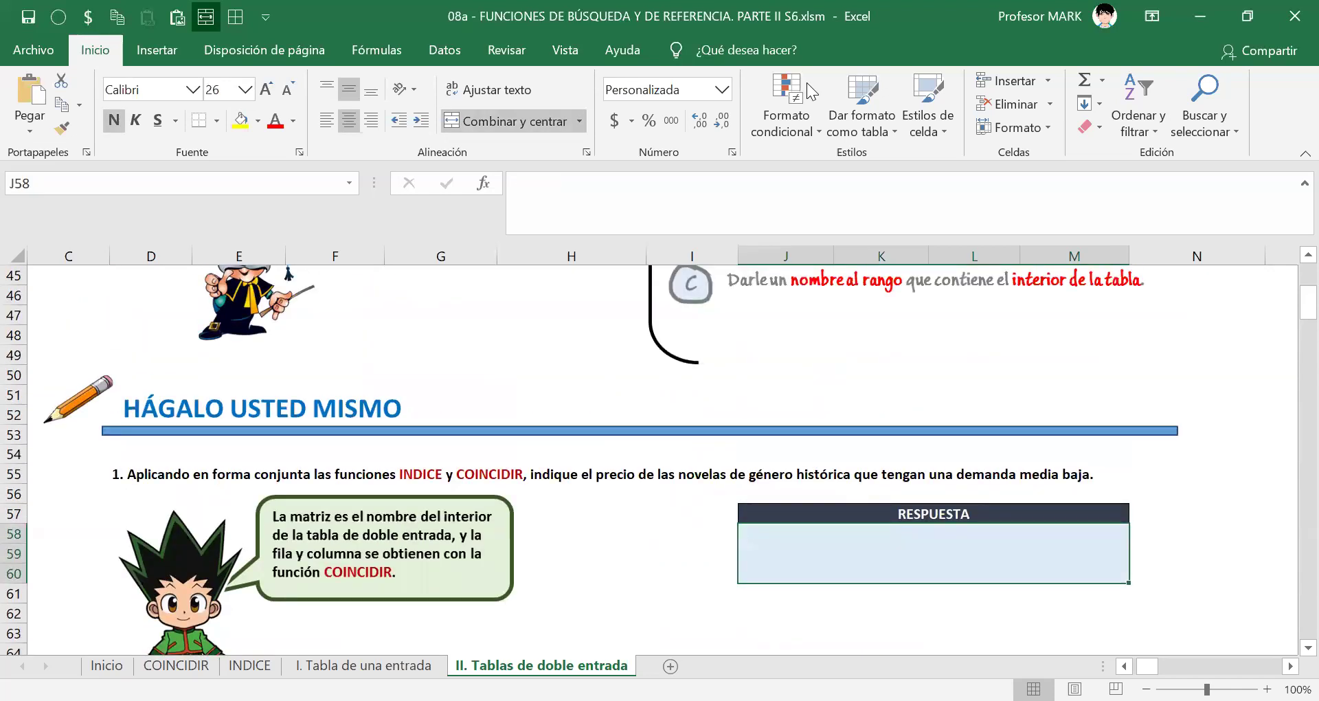
{"action": "left_click", "coordinate": [807, 82]}
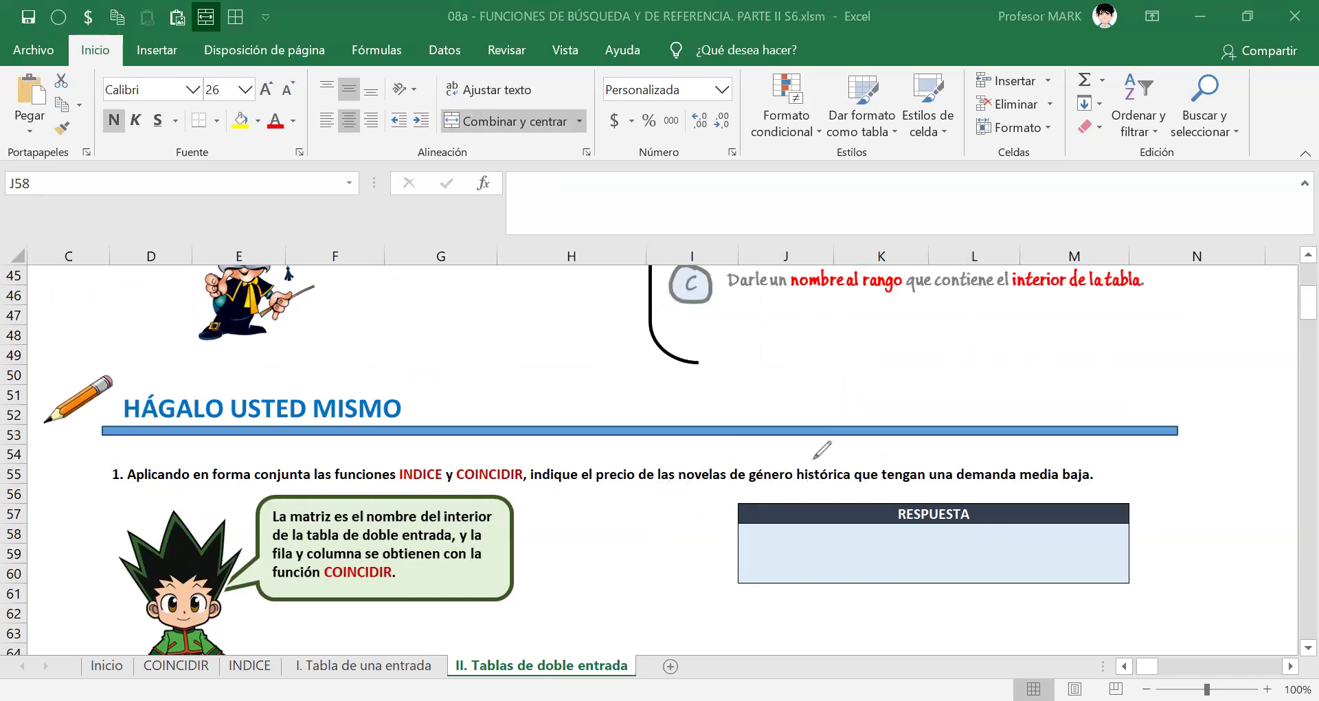
{"action": "mouse_move", "coordinate": [745, 485]}
{"action": "left_mouse_down"}
{"action": "mouse_move", "coordinate": [818, 487]}
{"action": "mouse_move", "coordinate": [858, 470]}
{"action": "mouse_move", "coordinate": [764, 455]}
{"action": "mouse_move", "coordinate": [743, 473]}
{"action": "mouse_move", "coordinate": [754, 485]}
{"action": "left_mouse_up"}
{"action": "mouse_move", "coordinate": [951, 485]}
{"action": "left_mouse_down"}
{"action": "mouse_move", "coordinate": [1106, 480]}
{"action": "mouse_move", "coordinate": [1027, 448]}
{"action": "mouse_move", "coordinate": [938, 461]}
{"action": "mouse_move", "coordinate": [962, 487]}
{"action": "left_mouse_up"}
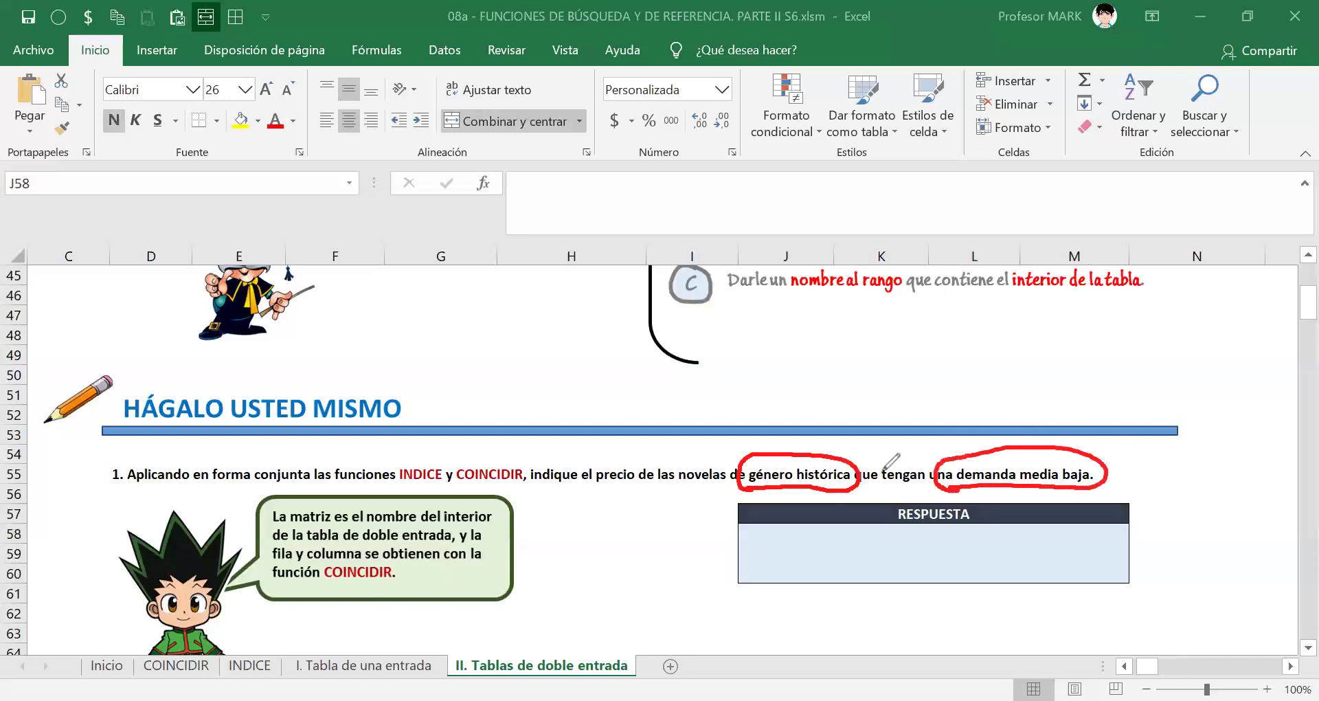
{"action": "left_click_drag", "start_coordinate": [840, 410], "coordinate": [818, 469]}
{"action": "mouse_move", "coordinate": [809, 453]}
{"action": "left_mouse_down"}
{"action": "mouse_move", "coordinate": [817, 468]}
{"action": "mouse_move", "coordinate": [833, 443]}
{"action": "left_mouse_up"}
{"action": "left_click_drag", "start_coordinate": [1109, 406], "coordinate": [1063, 472]}
{"action": "mouse_move", "coordinate": [1052, 454]}
{"action": "left_mouse_down"}
{"action": "mouse_move", "coordinate": [1064, 473]}
{"action": "mouse_move", "coordinate": [1098, 450]}
{"action": "left_mouse_up"}
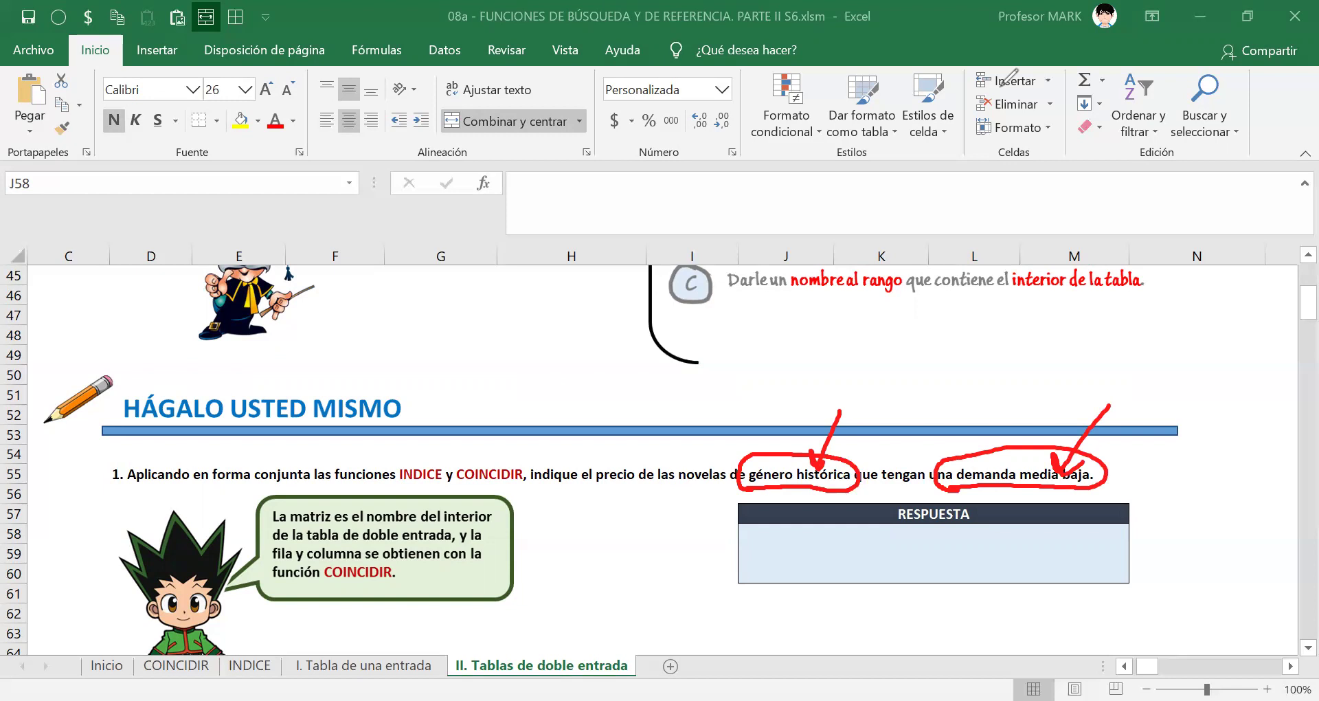
{"action": "key", "text": "Escape"}
Step: Circle HISTÓRICA and the whole column of genre titles in the price table, and clear the marks
{"action": "scroll", "coordinate": [299, 365], "scroll_direction": "up", "scroll_amount": 6}
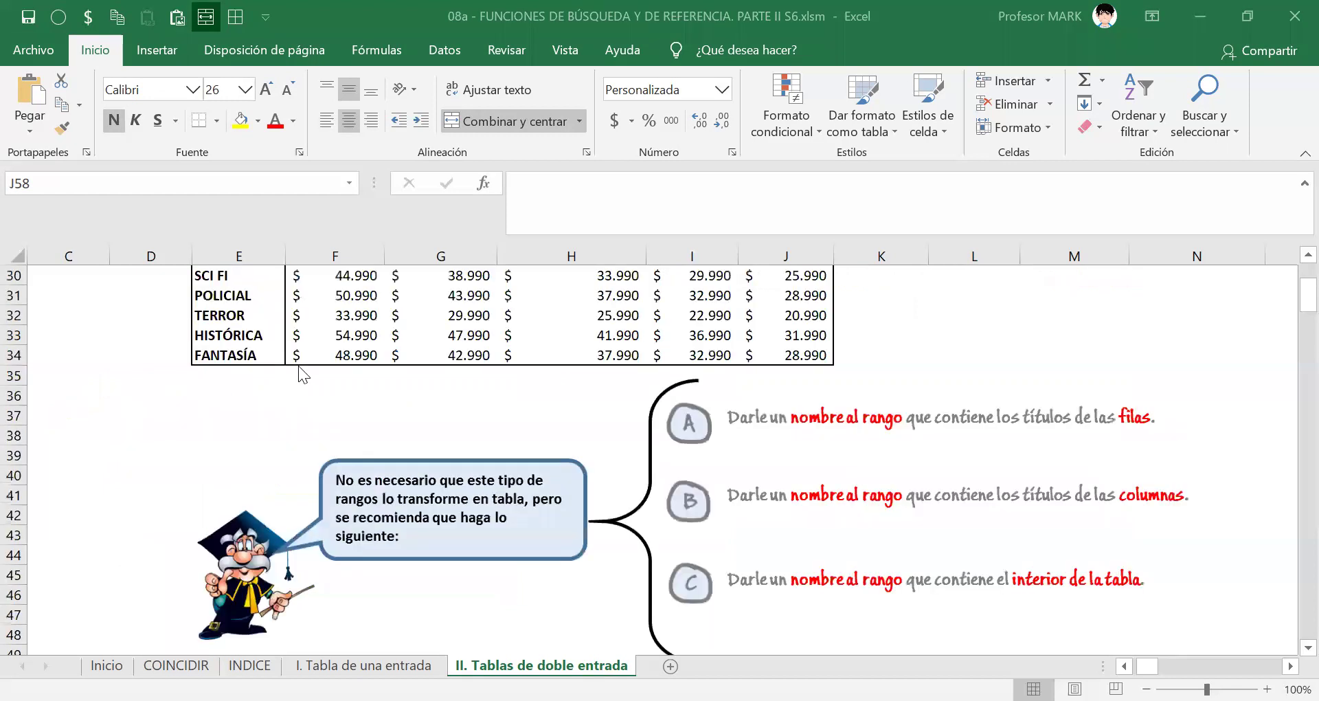
{"action": "scroll", "coordinate": [298, 365], "scroll_direction": "up", "scroll_amount": 3}
{"action": "scroll", "coordinate": [583, 427], "scroll_direction": "down", "scroll_amount": 1}
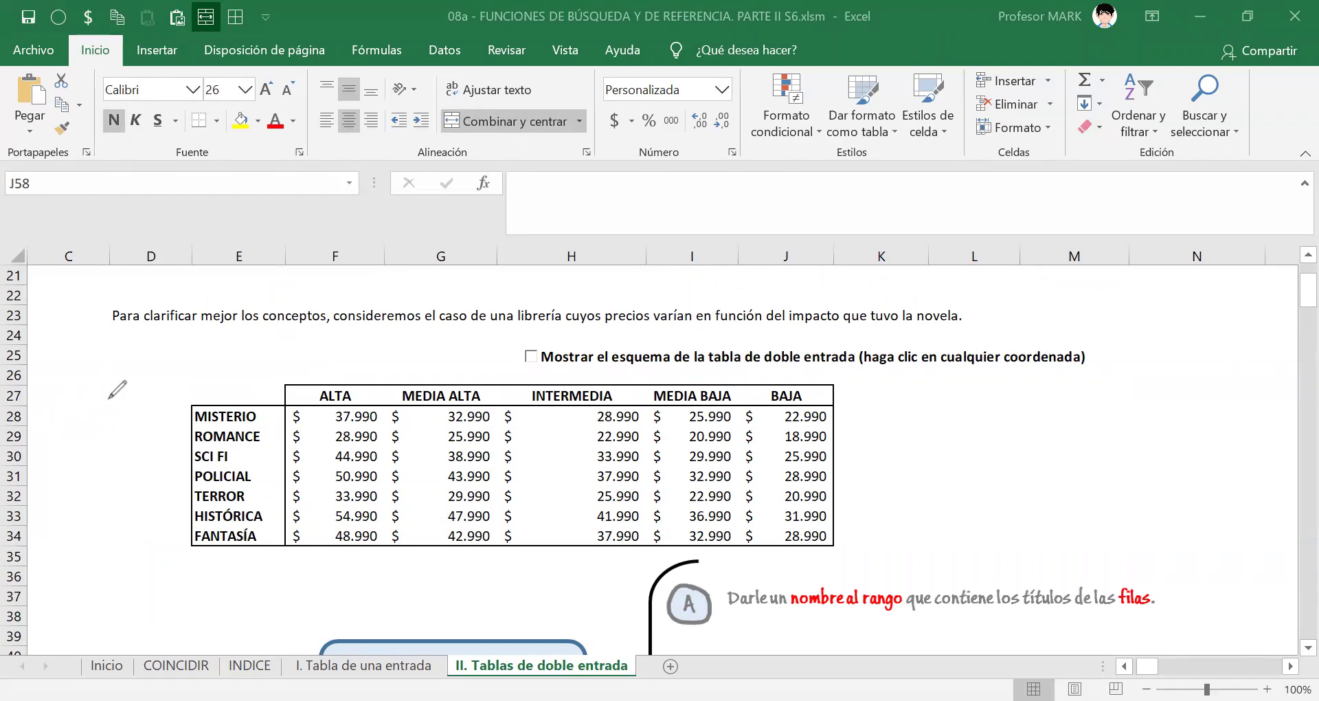
{"action": "mouse_move", "coordinate": [210, 506]}
{"action": "left_mouse_down"}
{"action": "mouse_move", "coordinate": [184, 512]}
{"action": "mouse_move", "coordinate": [197, 527]}
{"action": "mouse_move", "coordinate": [272, 524]}
{"action": "mouse_move", "coordinate": [219, 503]}
{"action": "left_mouse_up"}
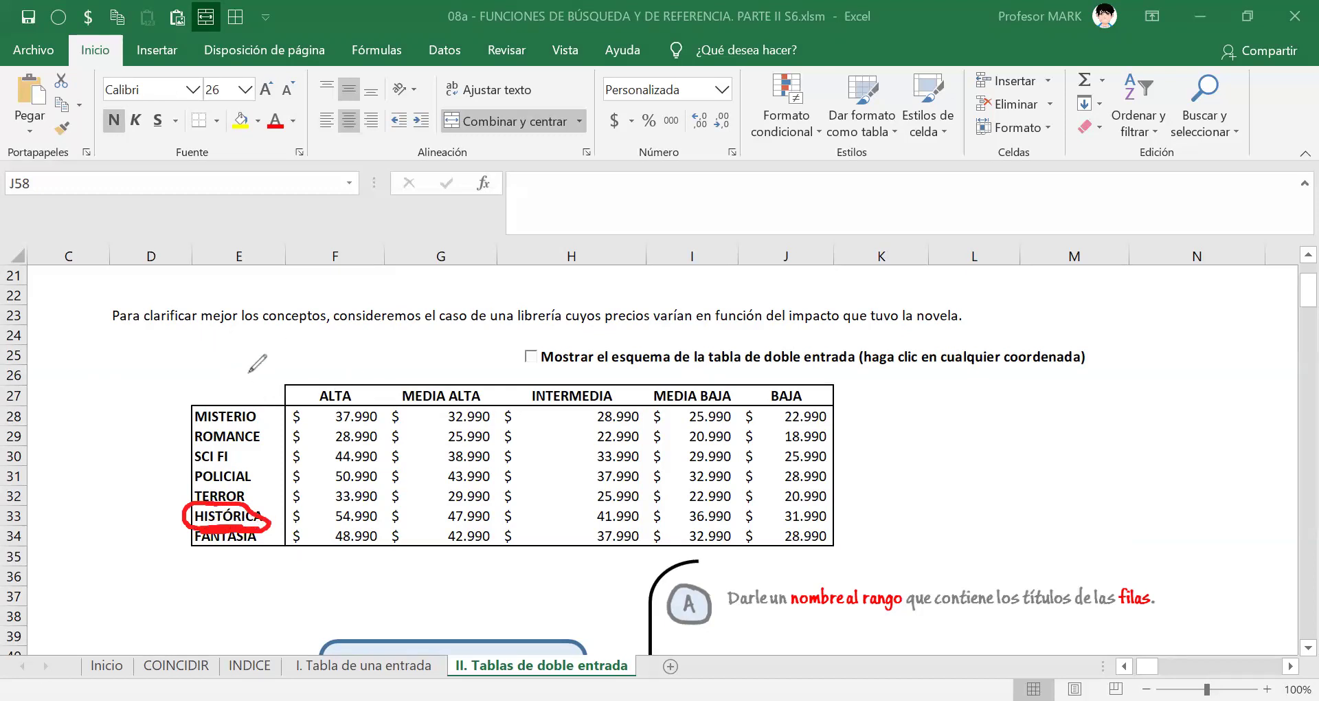
{"action": "mouse_move", "coordinate": [255, 390]}
{"action": "left_mouse_down"}
{"action": "mouse_move", "coordinate": [184, 400]}
{"action": "mouse_move", "coordinate": [159, 509]}
{"action": "mouse_move", "coordinate": [234, 555]}
{"action": "mouse_move", "coordinate": [274, 517]}
{"action": "mouse_move", "coordinate": [281, 429]}
{"action": "mouse_move", "coordinate": [254, 389]}
{"action": "left_mouse_up"}
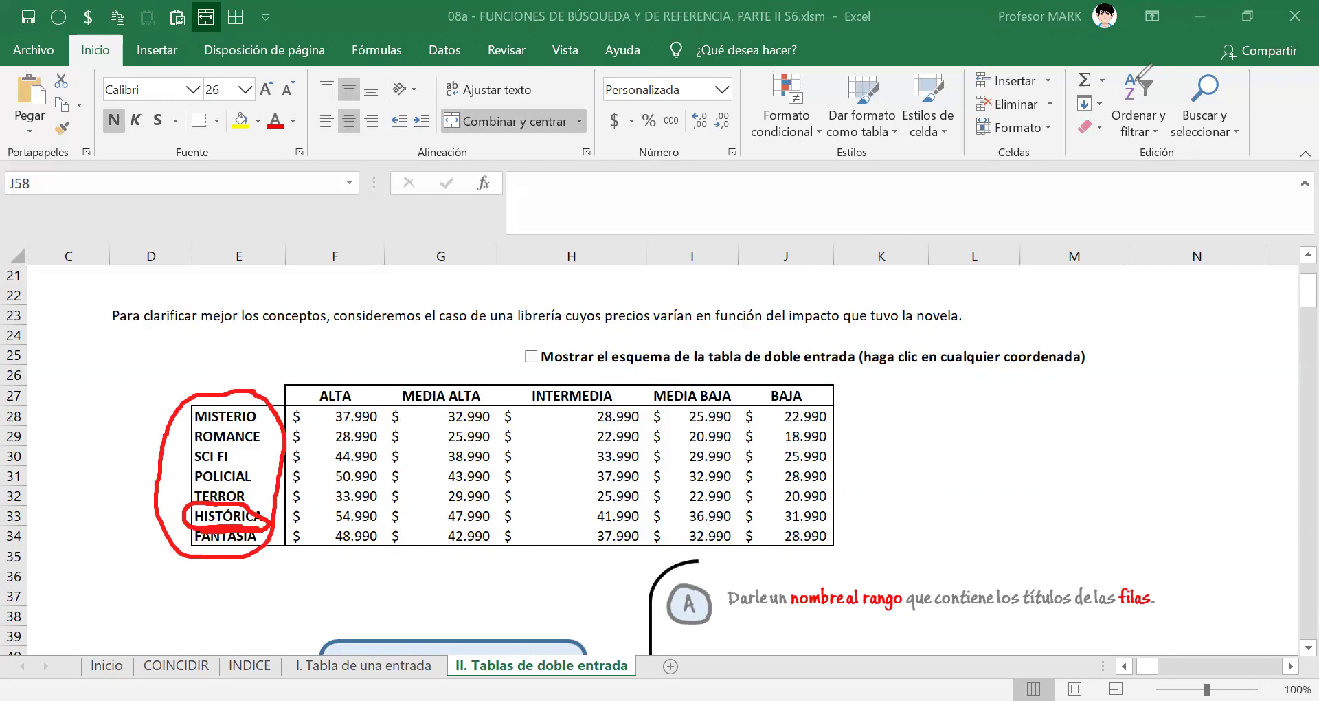
{"action": "left_click", "coordinate": [926, 163]}
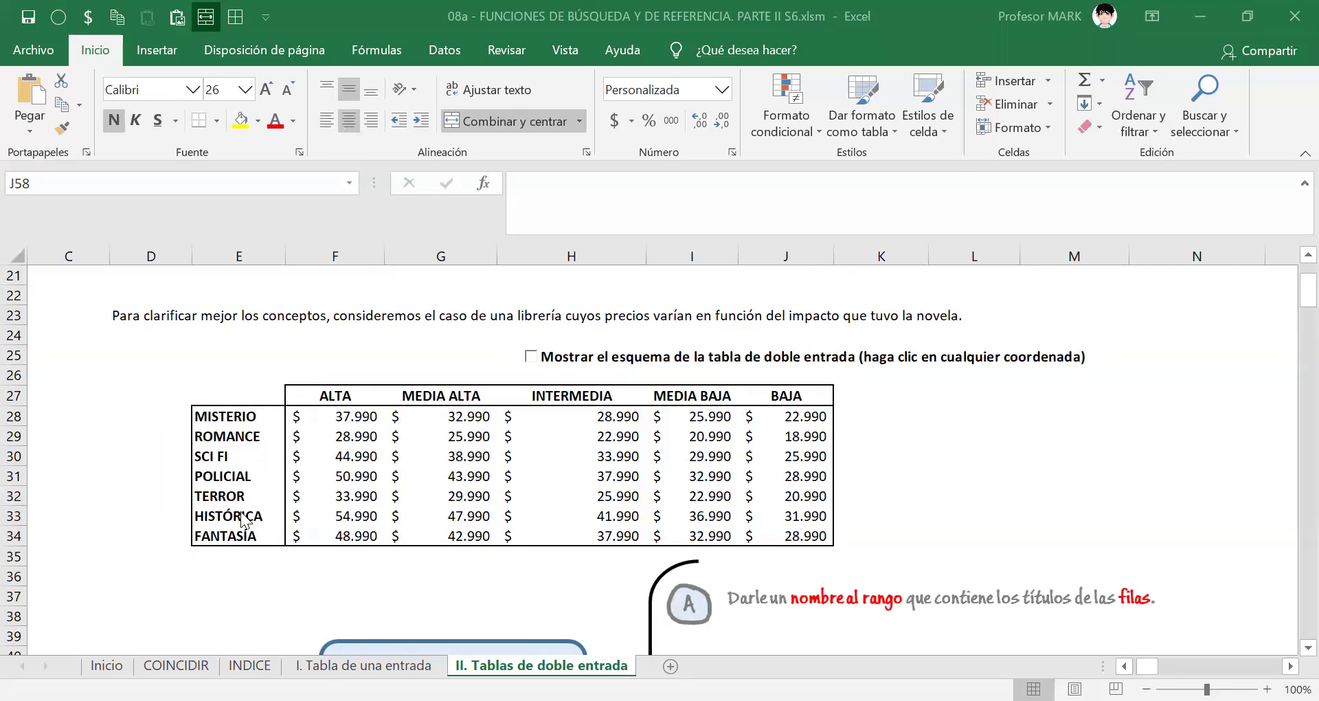
Step: Examine the position of HISTÓRICA within the GÉNERO range by selecting its cell E33 and the row titles E28:E34
{"action": "left_click", "coordinate": [255, 535]}
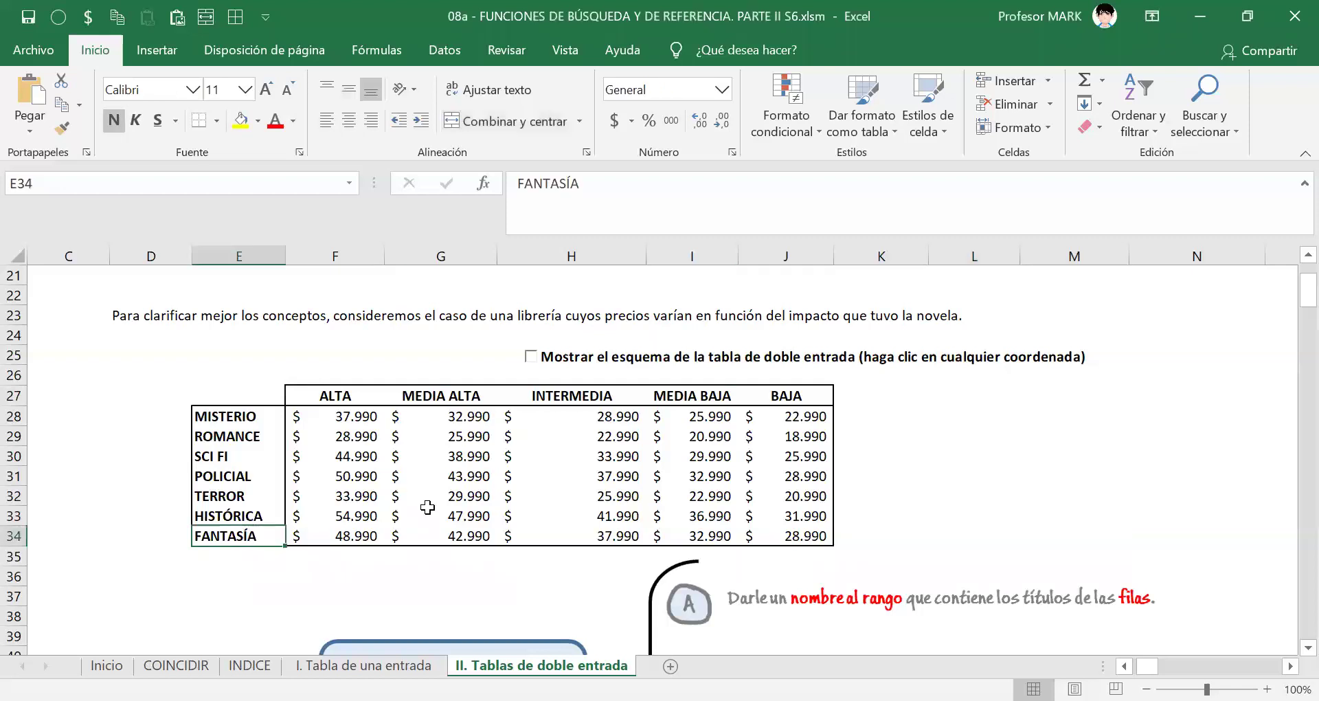
{"action": "left_click", "coordinate": [269, 519]}
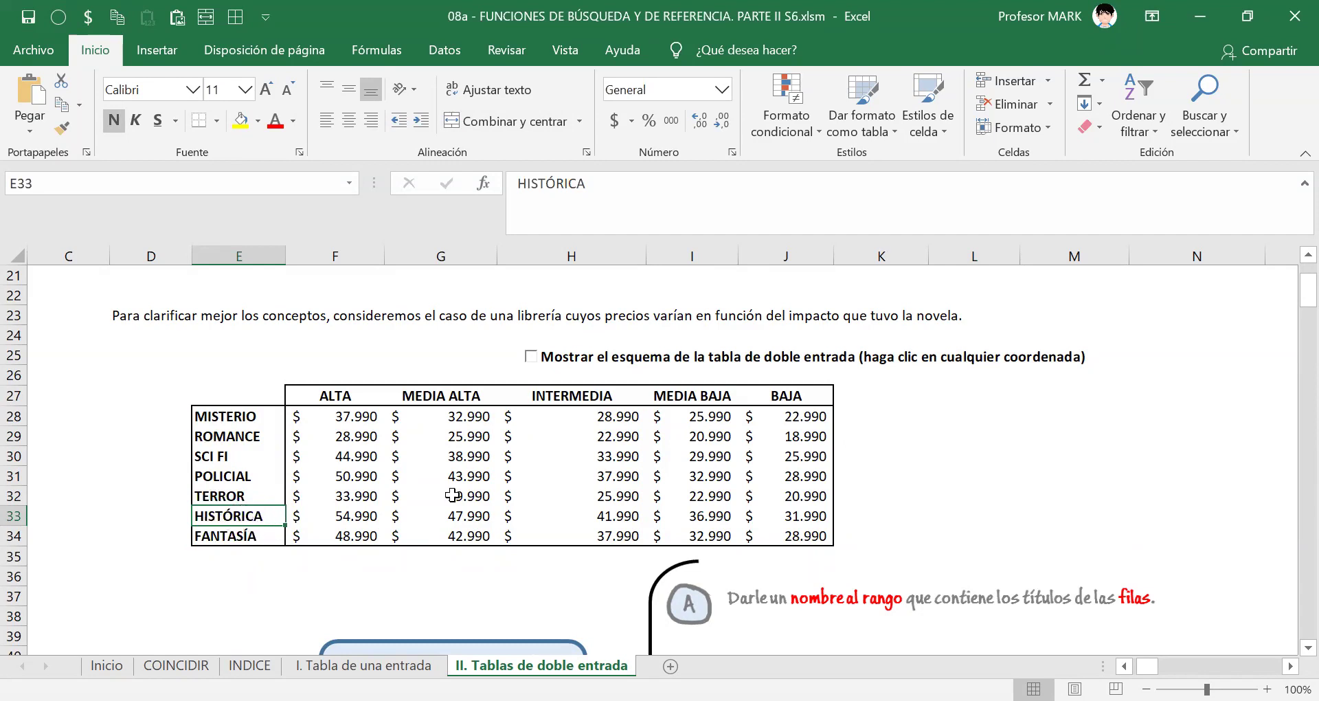
{"action": "scroll", "coordinate": [571, 492], "scroll_direction": "up", "scroll_amount": 4}
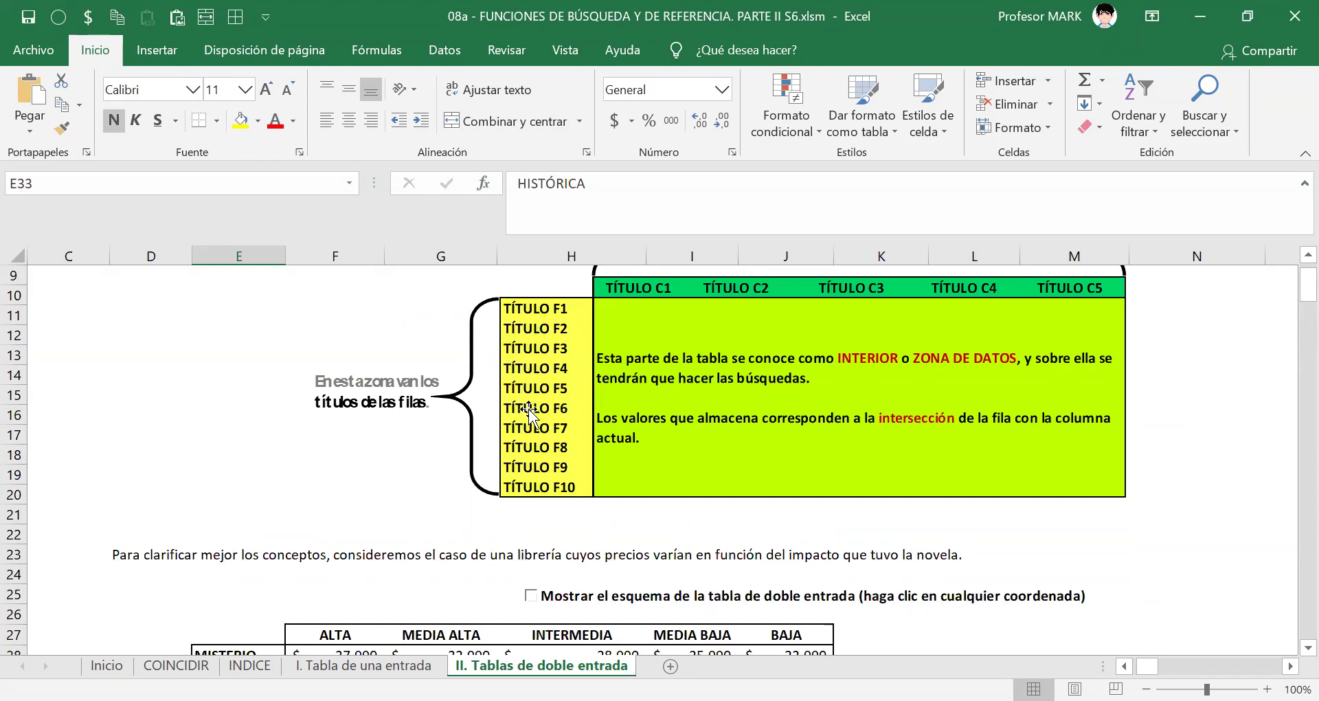
{"action": "scroll", "coordinate": [526, 405], "scroll_direction": "down", "scroll_amount": 3}
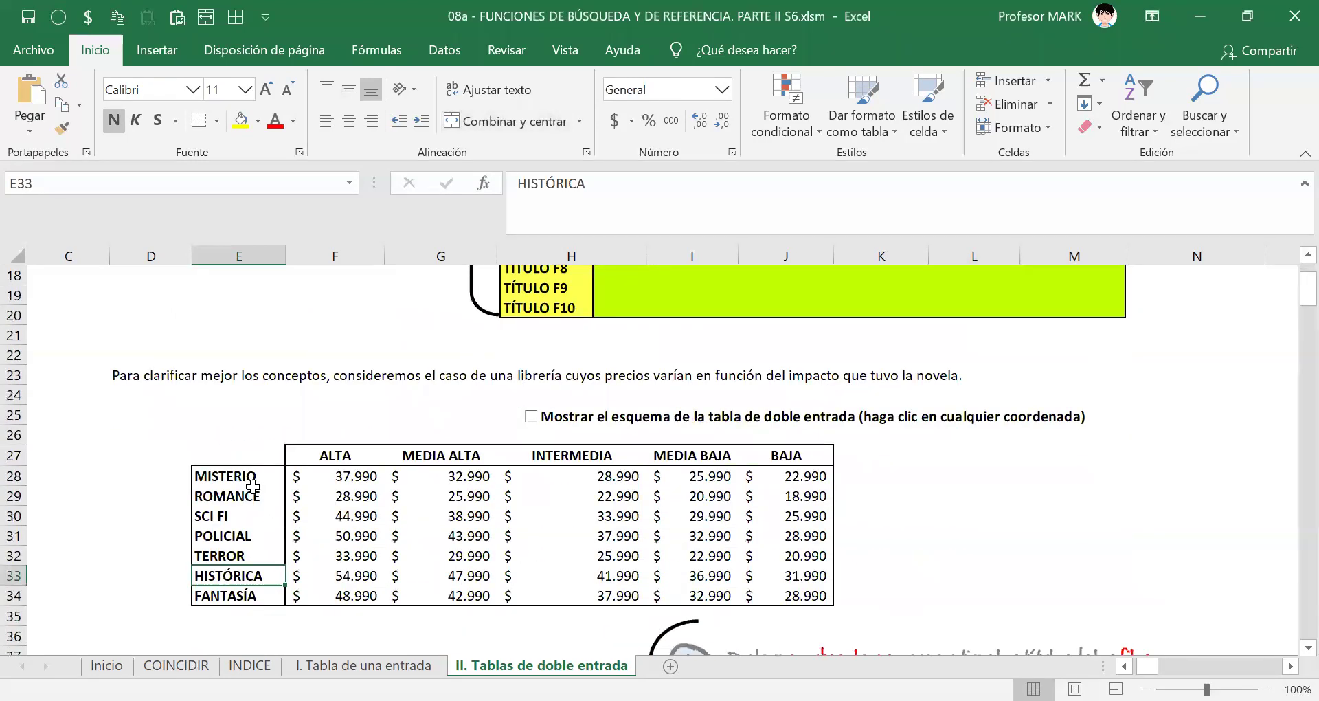
{"action": "left_click_drag", "start_coordinate": [248, 478], "coordinate": [247, 593]}
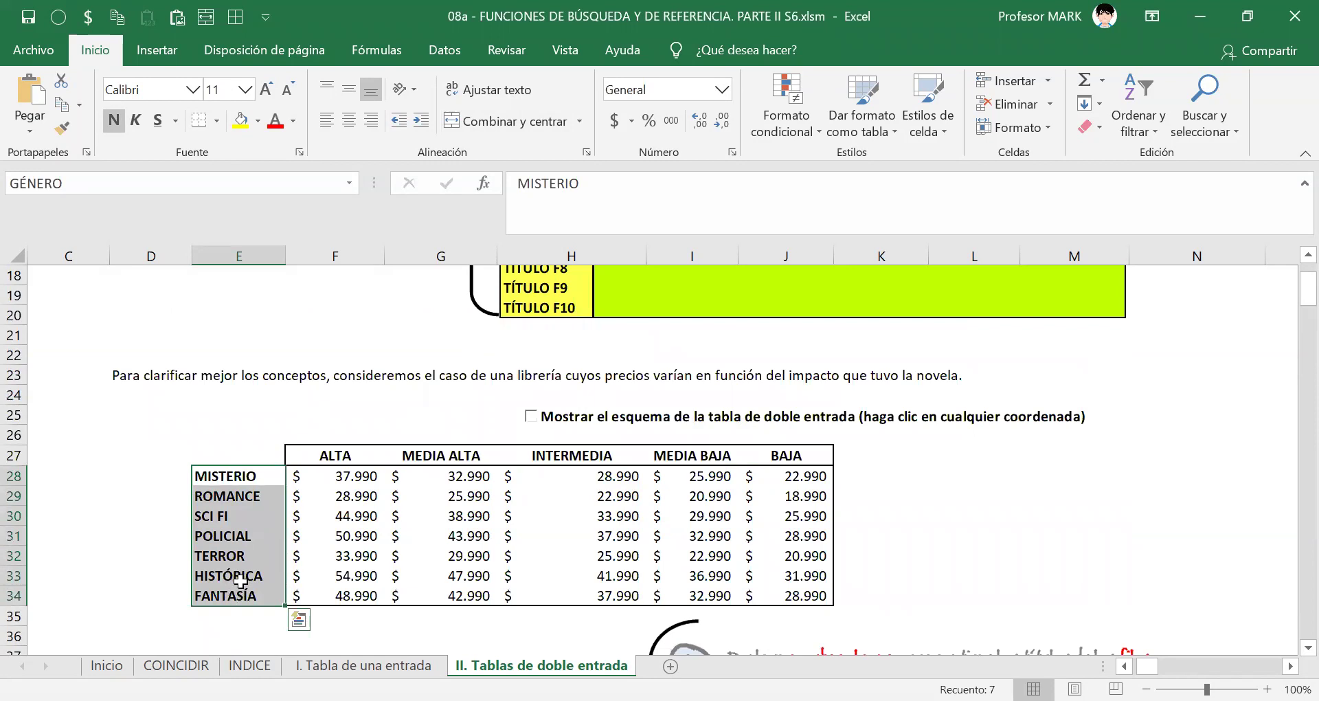
{"action": "left_click", "coordinate": [217, 572]}
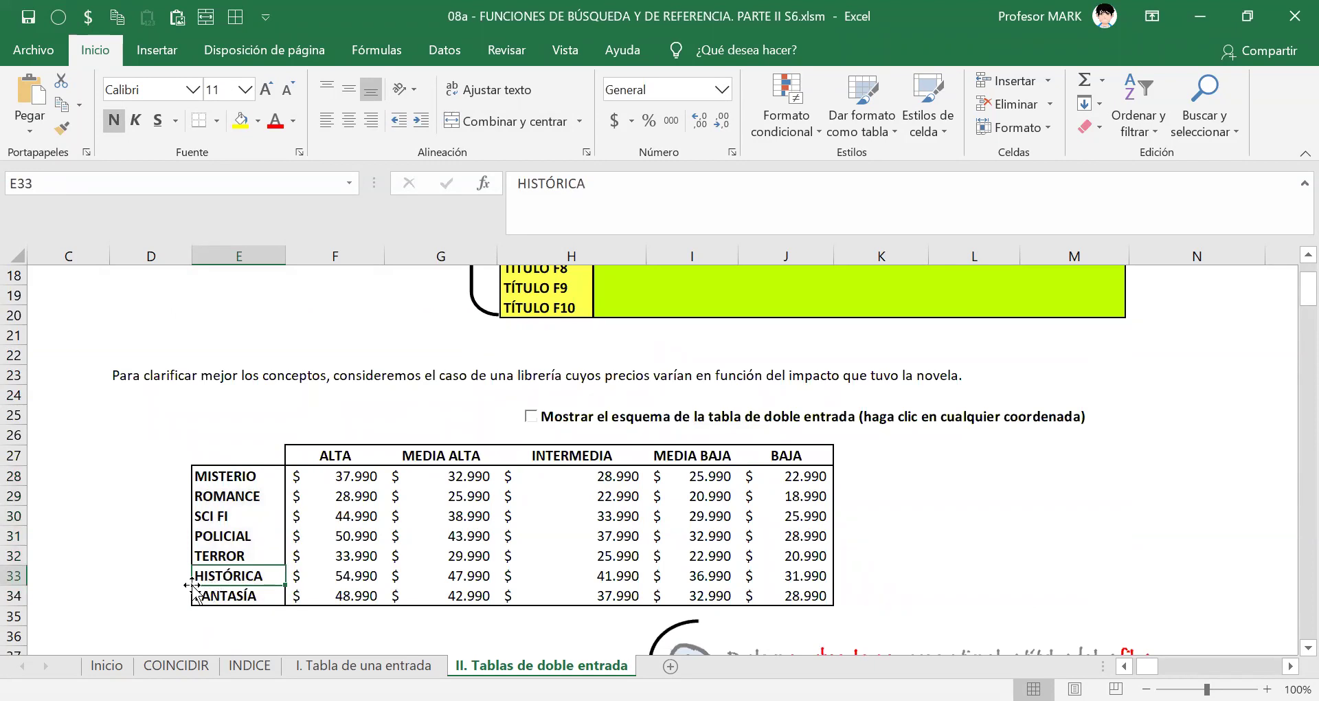
{"action": "left_click_drag", "start_coordinate": [235, 476], "coordinate": [245, 598]}
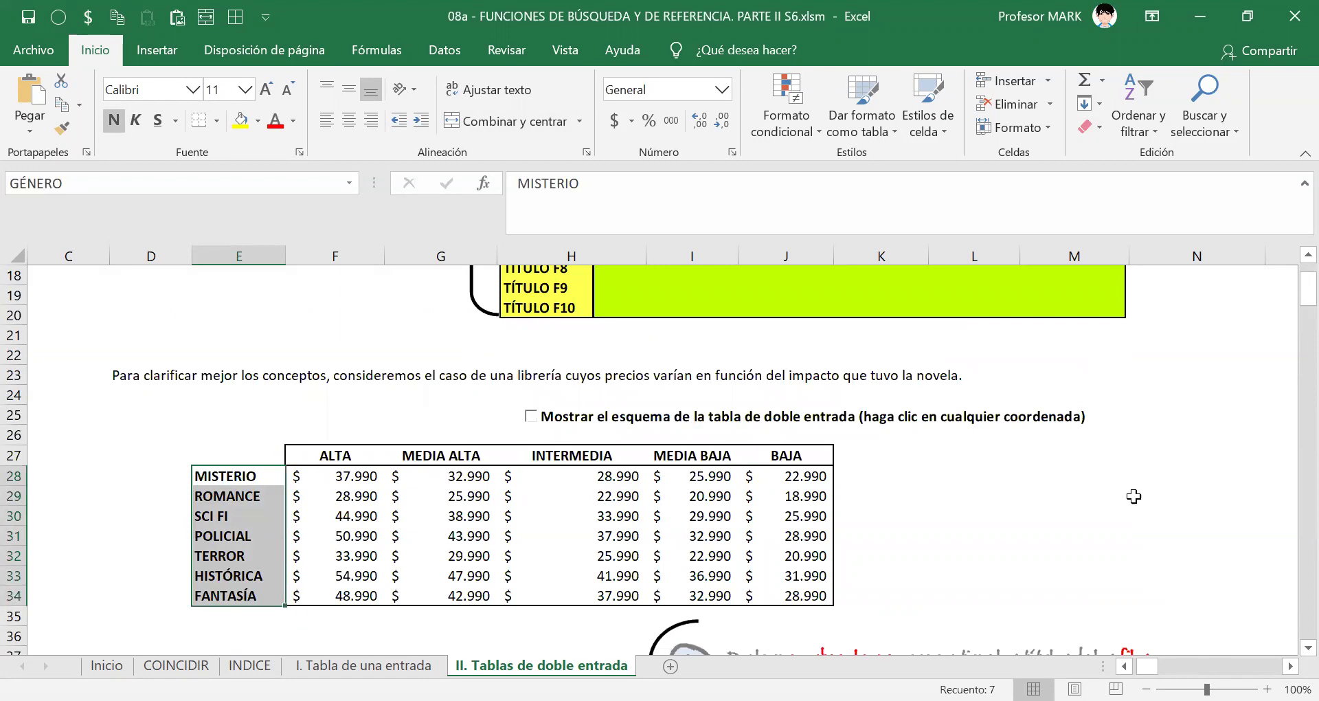
Step: Recheck exercise 1's statement, and circle and underline MEDIA BAJA and the full row of column titles in the price table
{"action": "scroll", "coordinate": [1119, 502], "scroll_direction": "down", "scroll_amount": 6}
{"action": "scroll", "coordinate": [1118, 498], "scroll_direction": "down", "scroll_amount": 1}
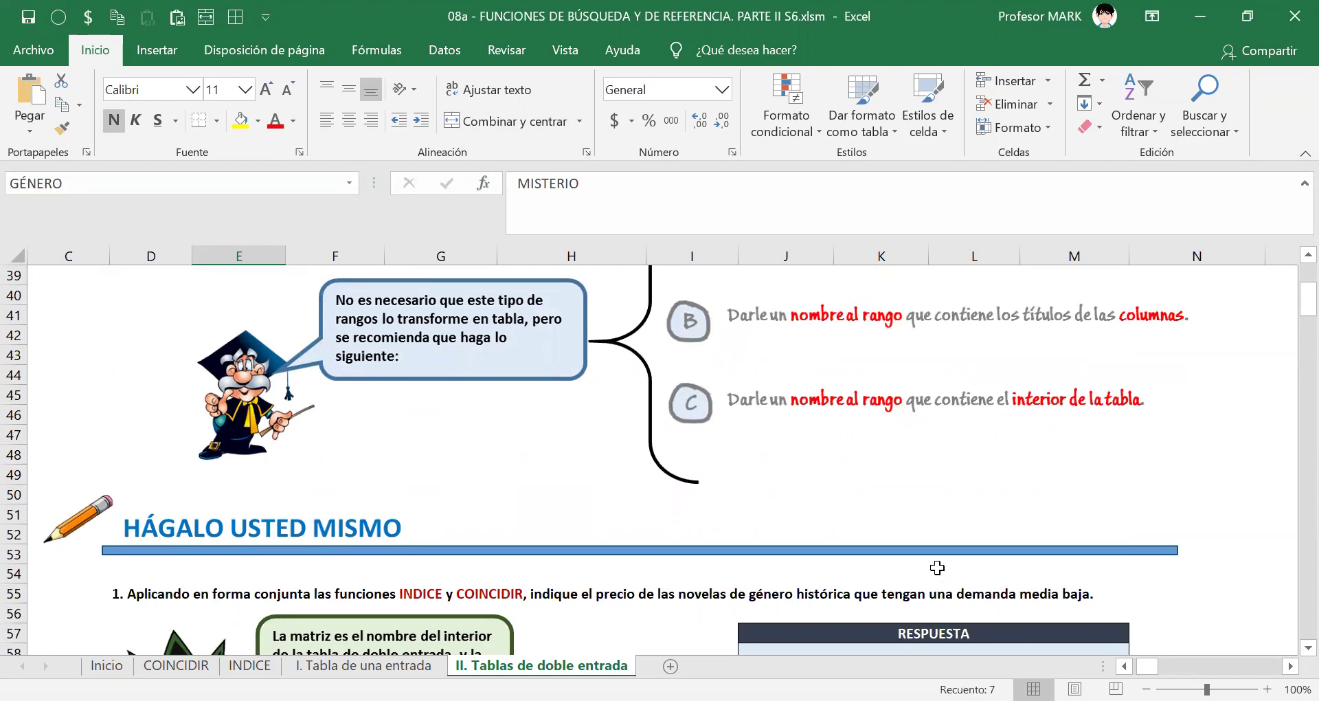
{"action": "scroll", "coordinate": [908, 574], "scroll_direction": "up", "scroll_amount": 6}
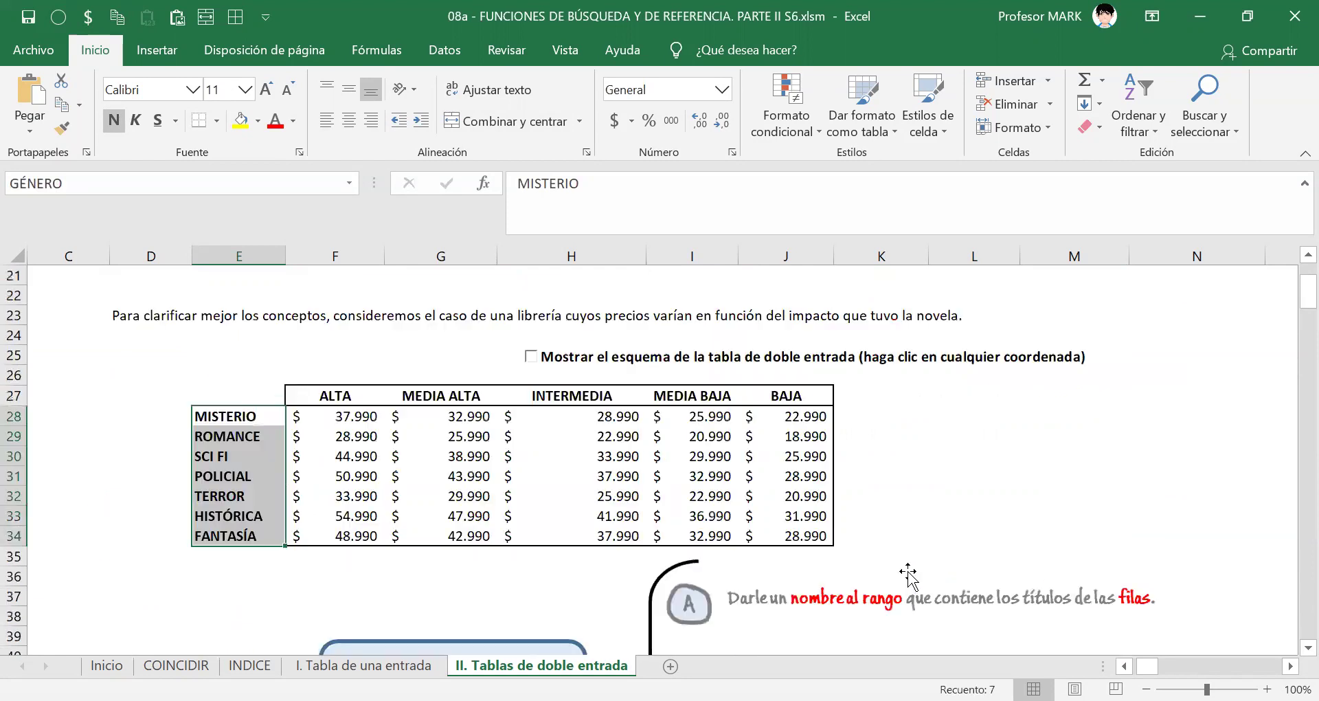
{"action": "left_click", "coordinate": [672, 389]}
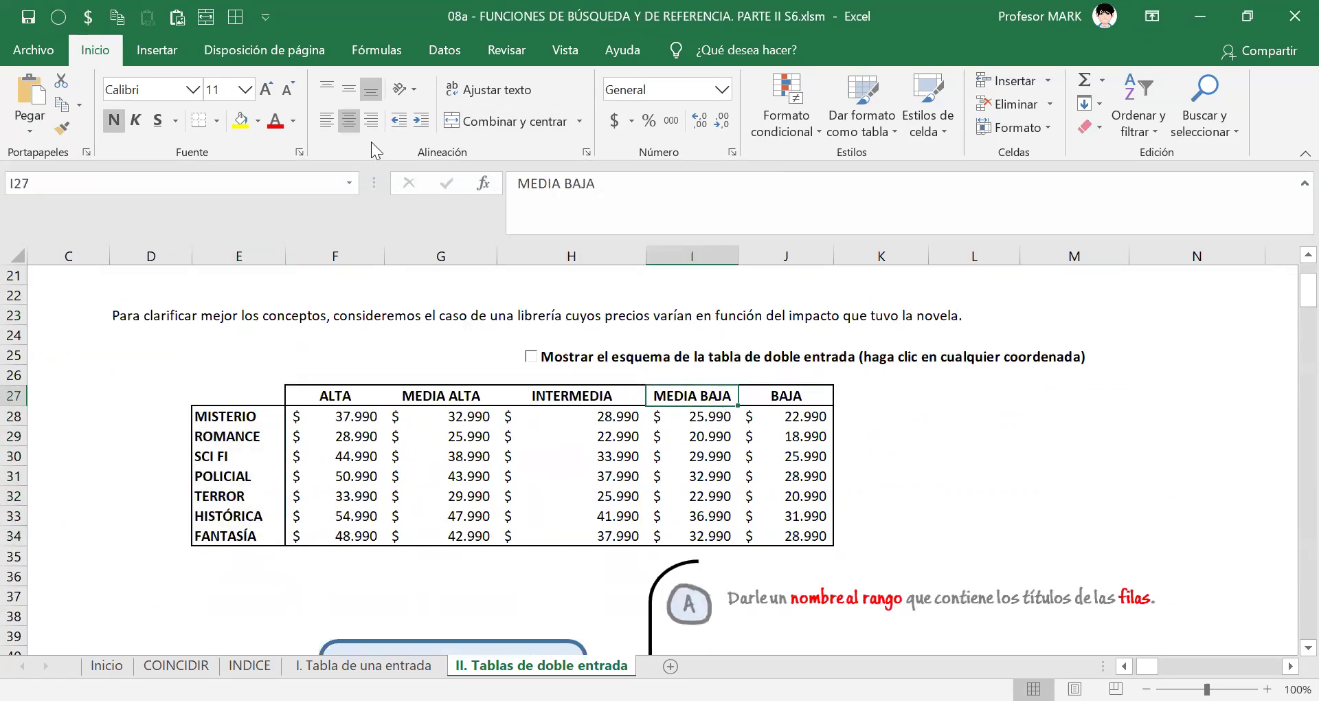
{"action": "mouse_move", "coordinate": [685, 372]}
{"action": "left_mouse_down"}
{"action": "mouse_move", "coordinate": [653, 382]}
{"action": "mouse_move", "coordinate": [658, 409]}
{"action": "mouse_move", "coordinate": [719, 409]}
{"action": "mouse_move", "coordinate": [737, 379]}
{"action": "mouse_move", "coordinate": [680, 371]}
{"action": "left_mouse_up"}
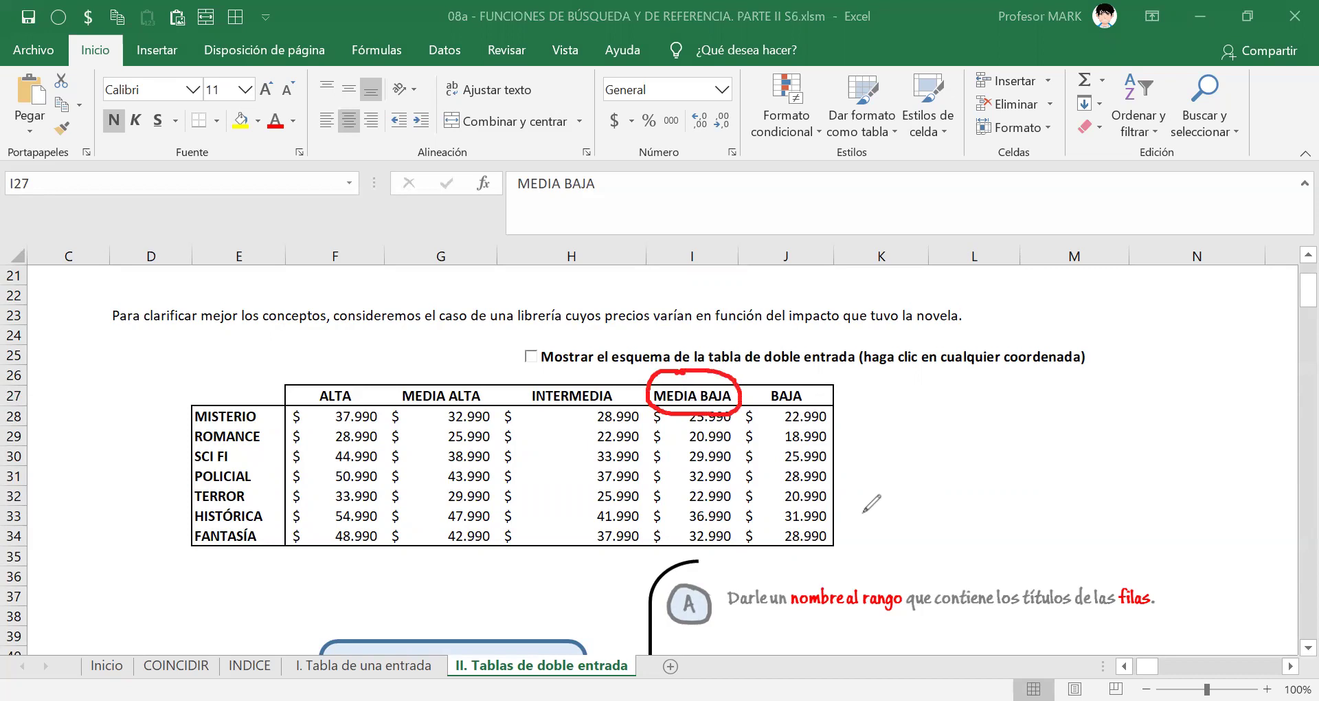
{"action": "left_click_drag", "start_coordinate": [653, 405], "coordinate": [733, 404]}
{"action": "left_click_drag", "start_coordinate": [544, 365], "coordinate": [456, 364]}
{"action": "mouse_move", "coordinate": [371, 360]}
{"action": "left_mouse_down"}
{"action": "mouse_move", "coordinate": [297, 380]}
{"action": "mouse_move", "coordinate": [399, 422]}
{"action": "mouse_move", "coordinate": [825, 427]}
{"action": "mouse_move", "coordinate": [922, 402]}
{"action": "mouse_move", "coordinate": [551, 362]}
{"action": "left_mouse_up"}
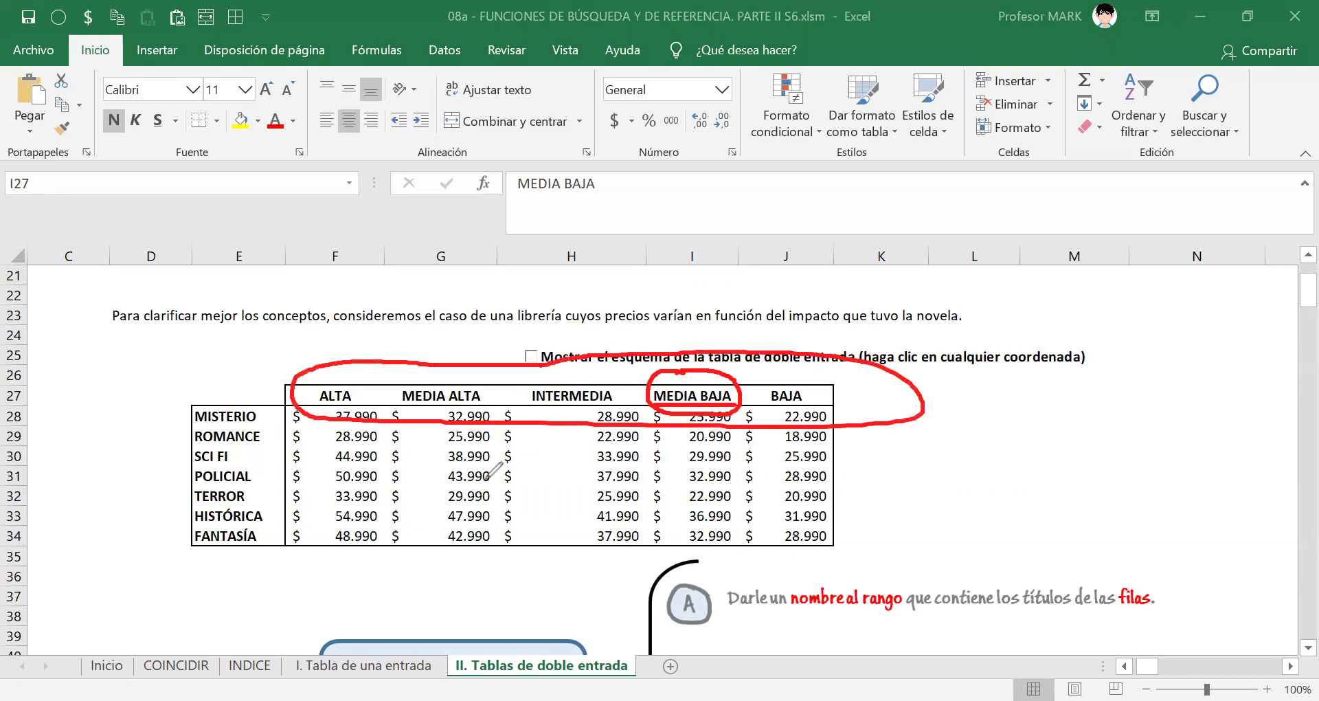
{"action": "left_click_drag", "start_coordinate": [323, 404], "coordinate": [643, 409]}
{"action": "left_click_drag", "start_coordinate": [756, 405], "coordinate": [813, 405]}
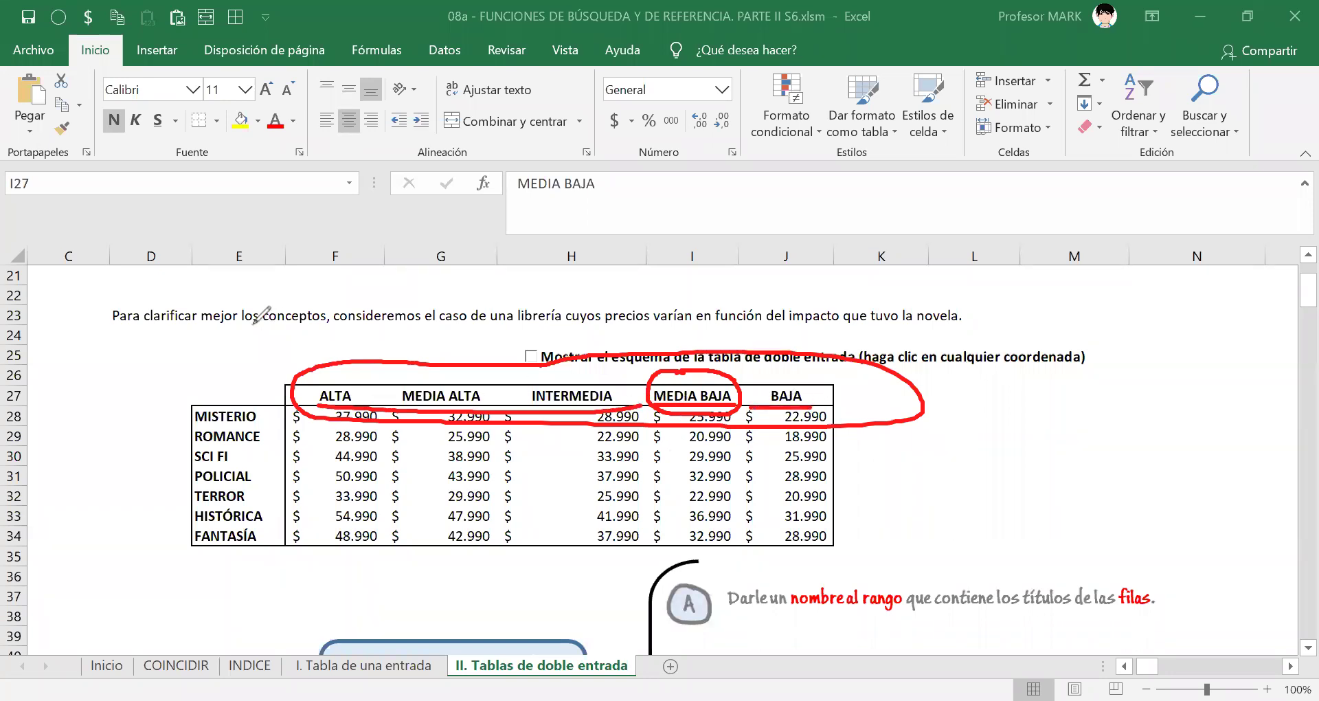
Step: Cross out the column of genre titles and clear all the annotations from the price table
{"action": "left_click", "coordinate": [263, 403]}
{"action": "mouse_move", "coordinate": [193, 544]}
{"action": "left_mouse_down"}
{"action": "mouse_move", "coordinate": [263, 403]}
{"action": "mouse_move", "coordinate": [241, 543]}
{"action": "left_mouse_up"}
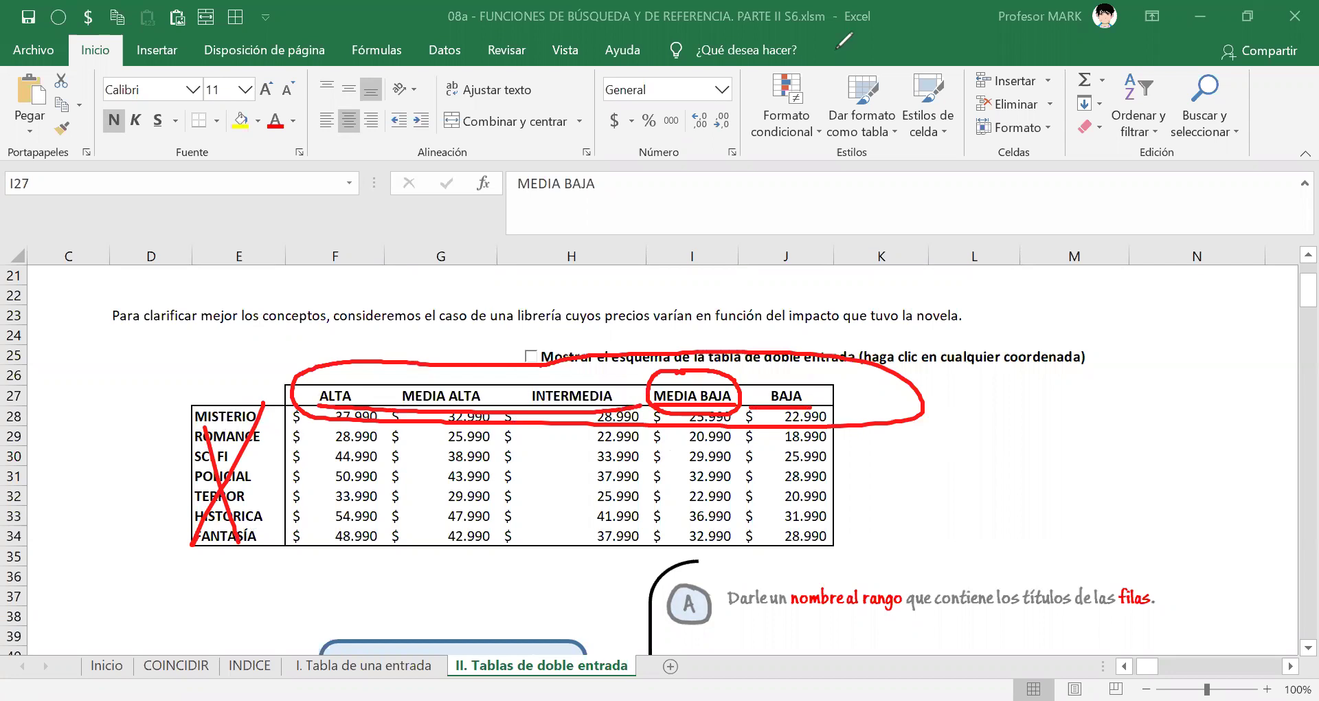
{"action": "key", "text": "e"}
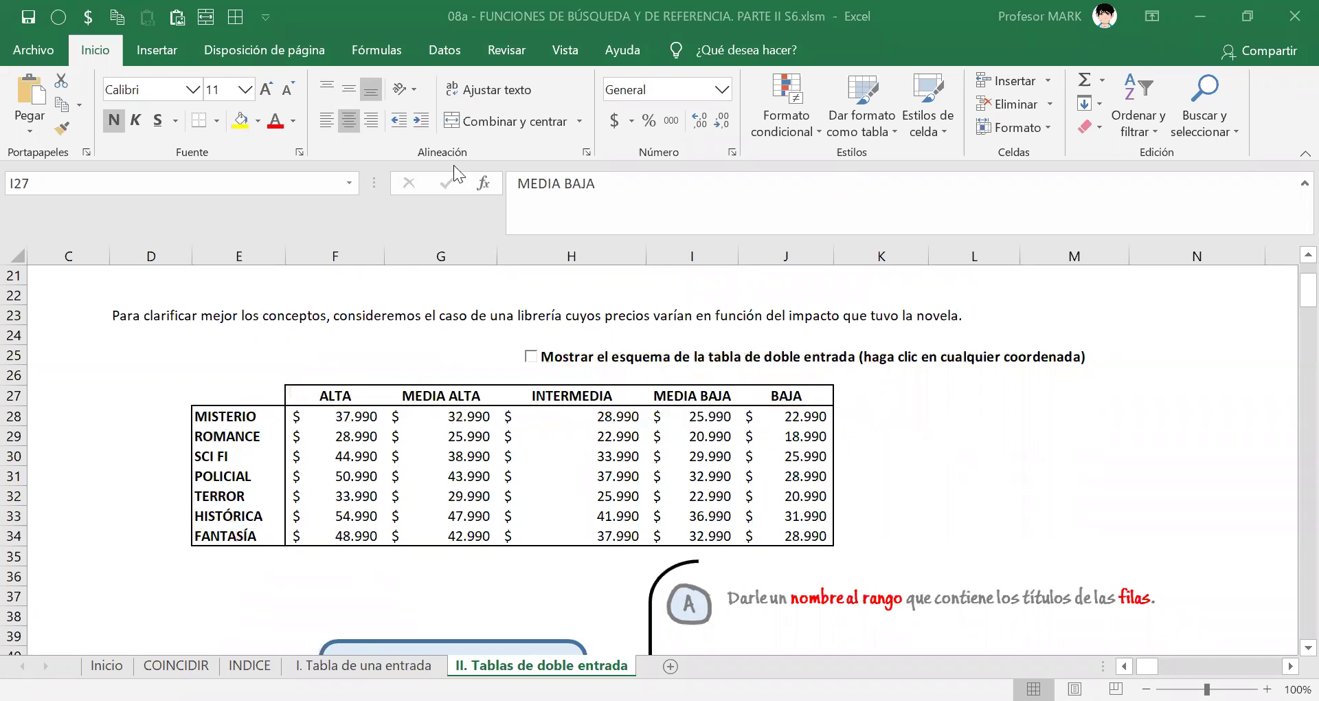
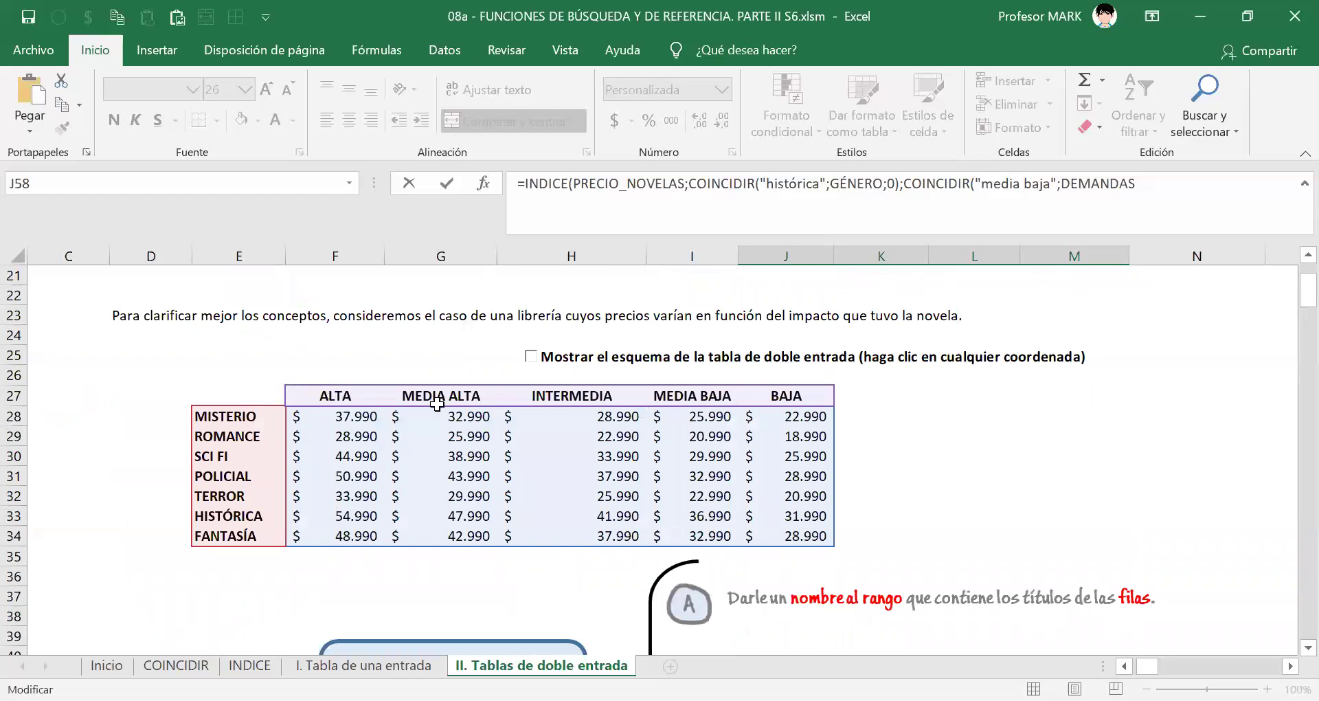
Step: Complete the INDICE formula in J58 with match type 0 for the DEMANDAS lookup, and reopen the entered formula for review
{"action": "scroll", "coordinate": [952, 426], "scroll_direction": "down", "scroll_amount": 5}
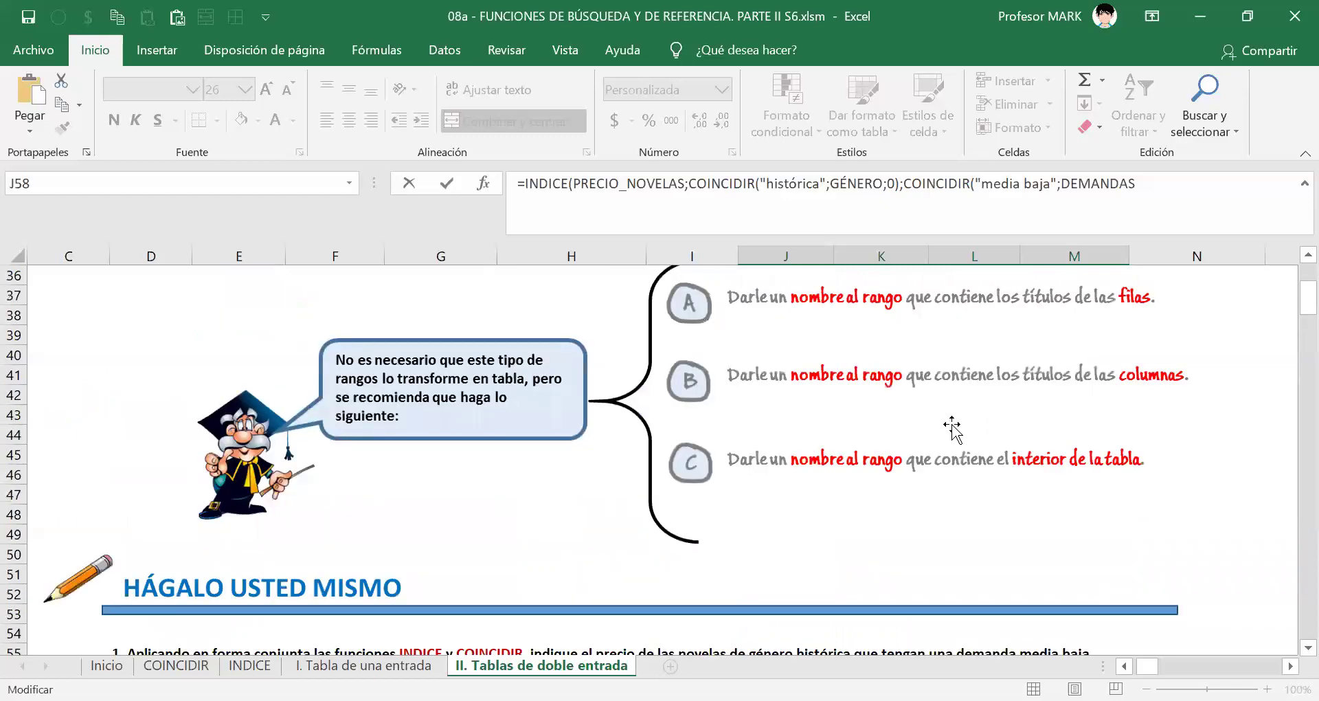
{"action": "scroll", "coordinate": [952, 426], "scroll_direction": "down", "scroll_amount": 5}
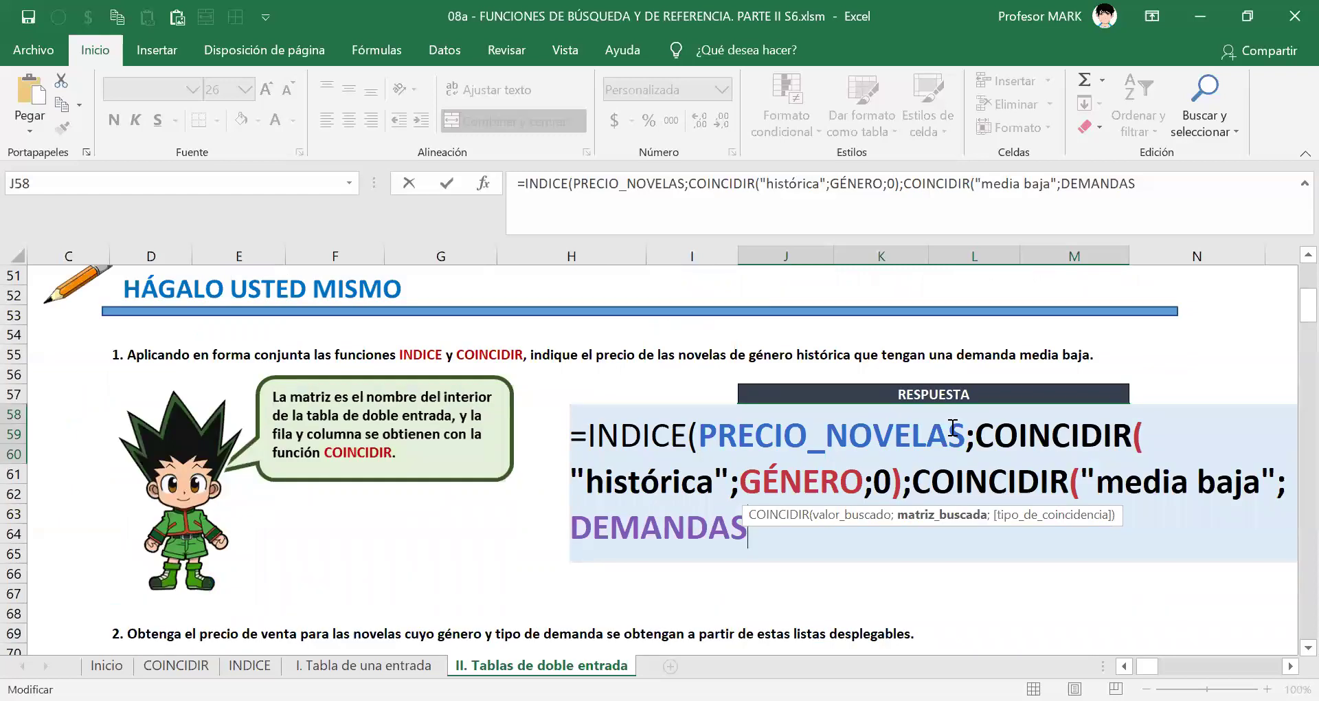
{"action": "type", "text": ";0"}
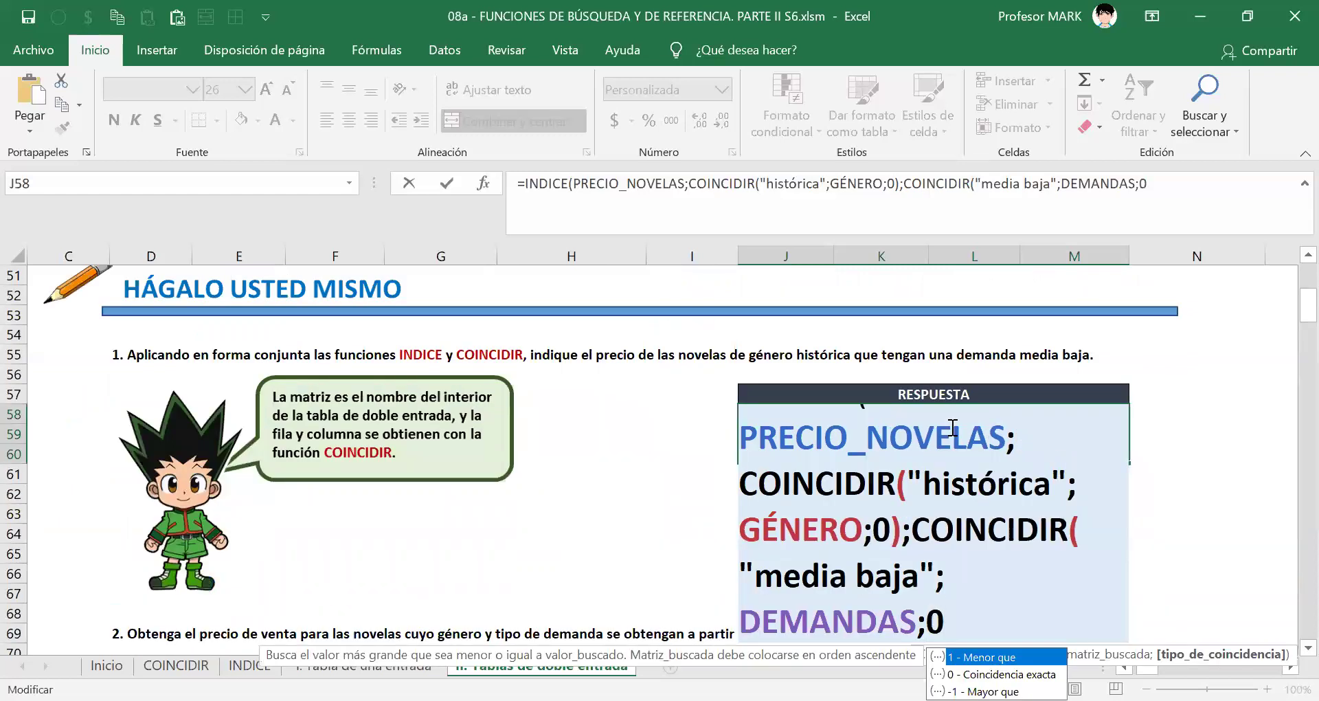
{"action": "type", "text": "))"}
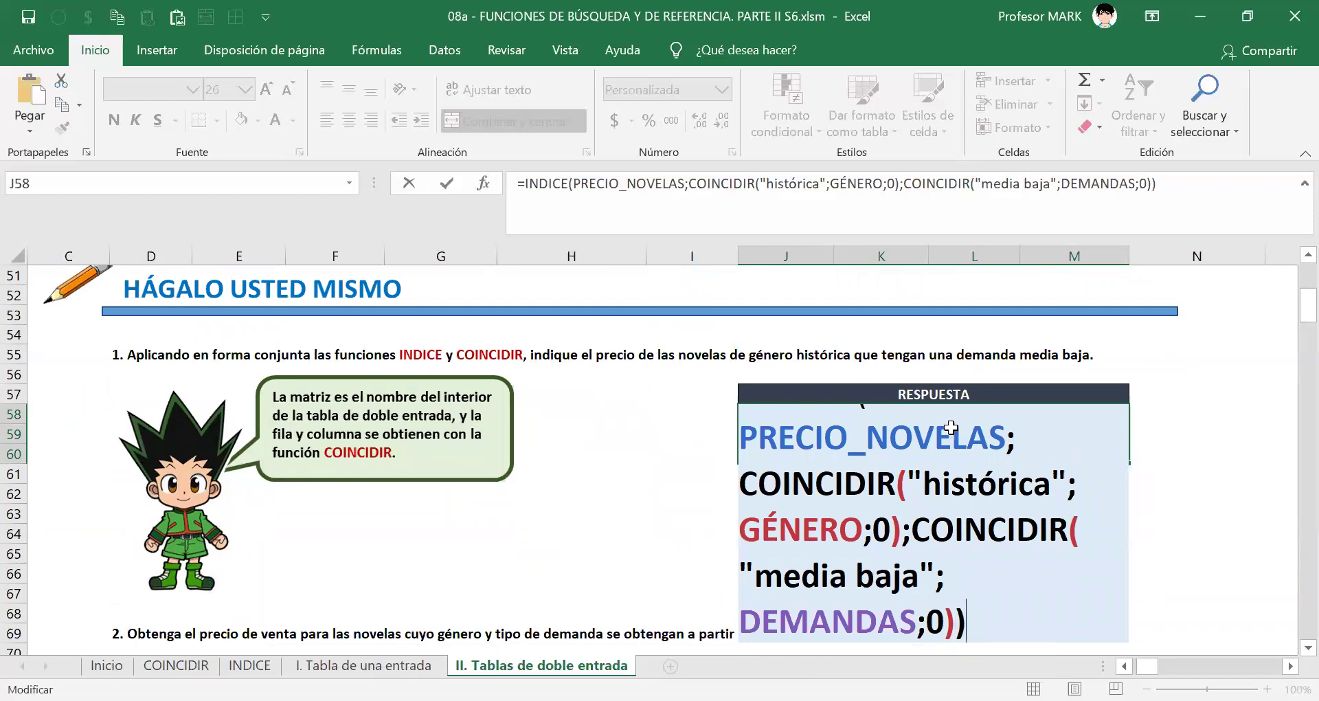
{"action": "key", "text": "Return"}
{"action": "double_click", "coordinate": [844, 433]}
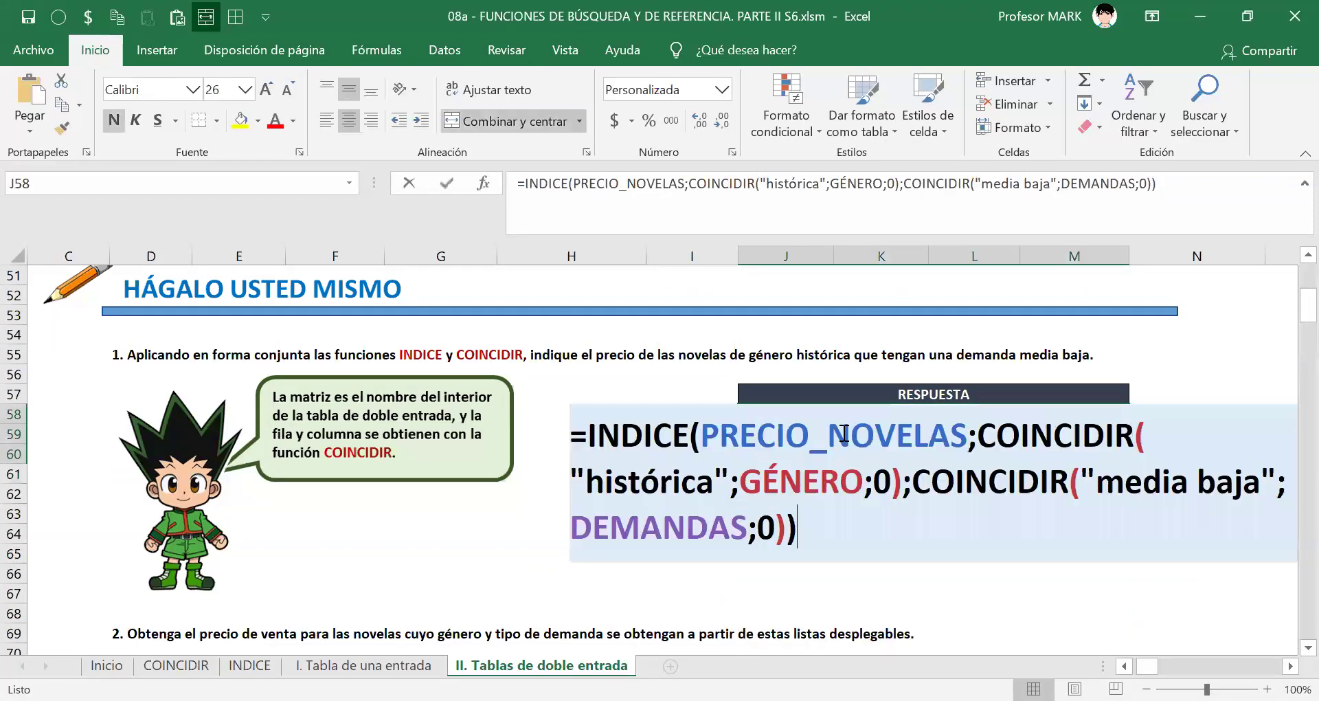
Step: Commit the reviewed INDICE and COINCIDIR formula in J58, reselect the answer cell, and save the workbook
{"action": "key", "text": "ctrl+shift+Home"}
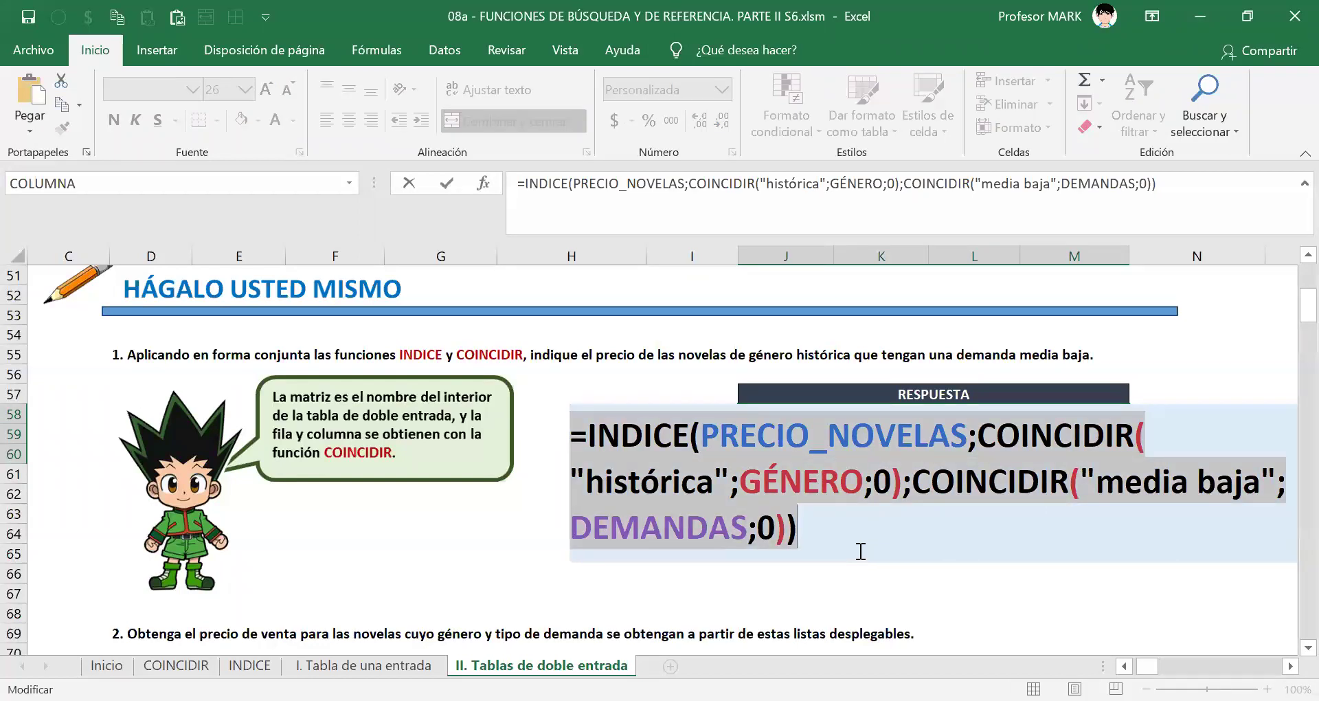
{"action": "key", "text": "Return"}
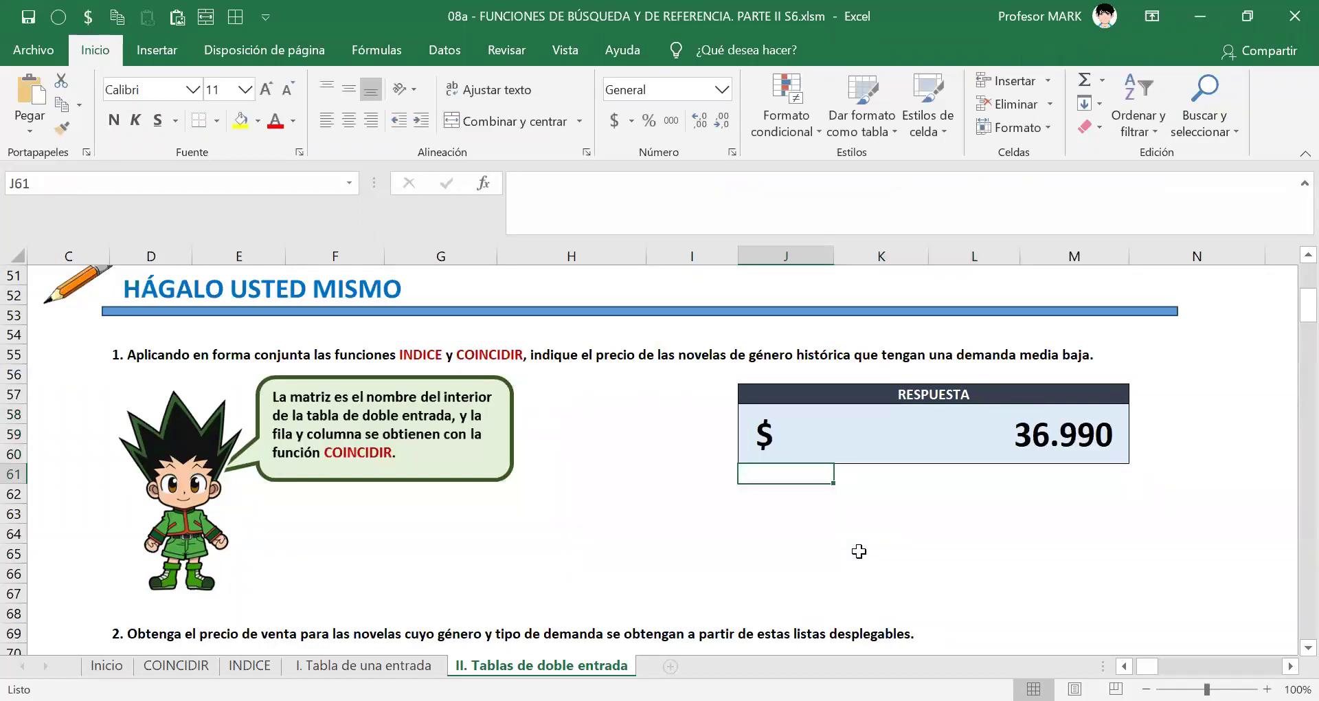
{"action": "key", "text": "Up"}
{"action": "key", "text": "ctrl+s"}
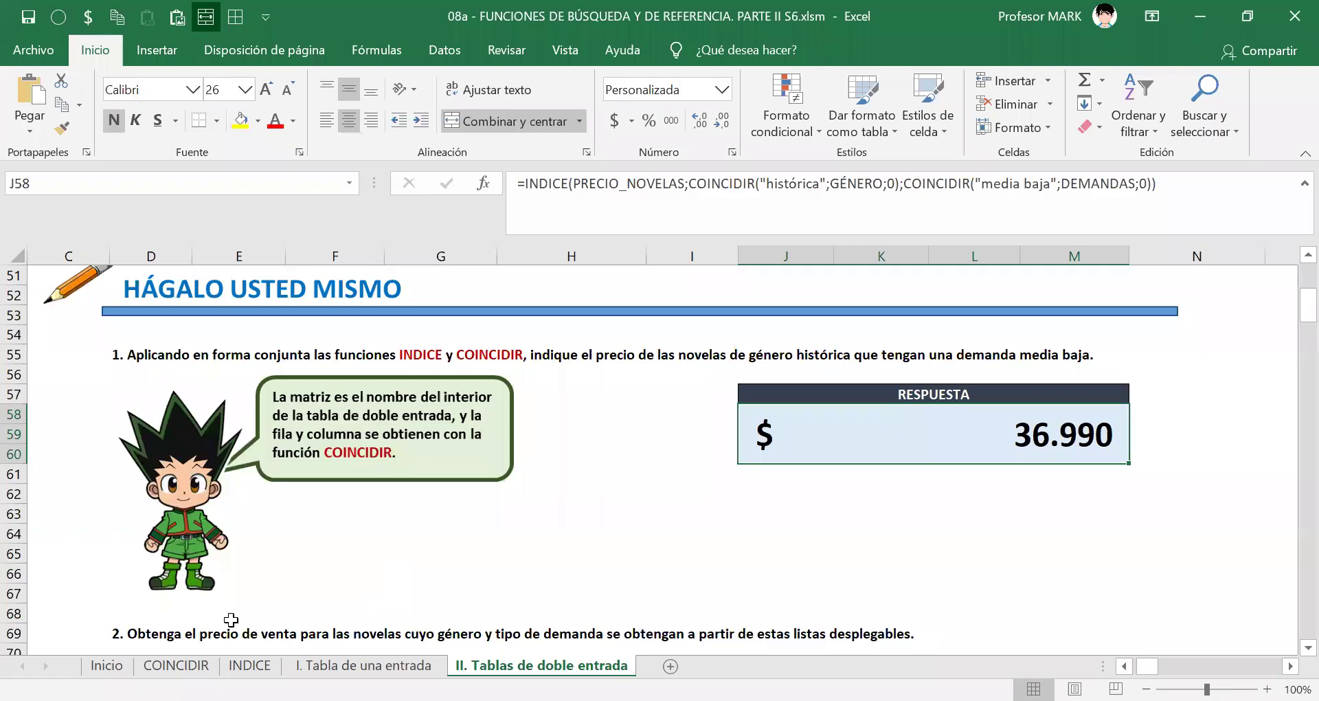
Step: Read exercise 2's statement in D69 and check its GÉNERO, DEMANDA and PRECIO DE VENTA cells F72, I72 and L72
{"action": "left_click", "coordinate": [232, 625]}
{"action": "scroll", "coordinate": [232, 625], "scroll_direction": "down", "scroll_amount": 2}
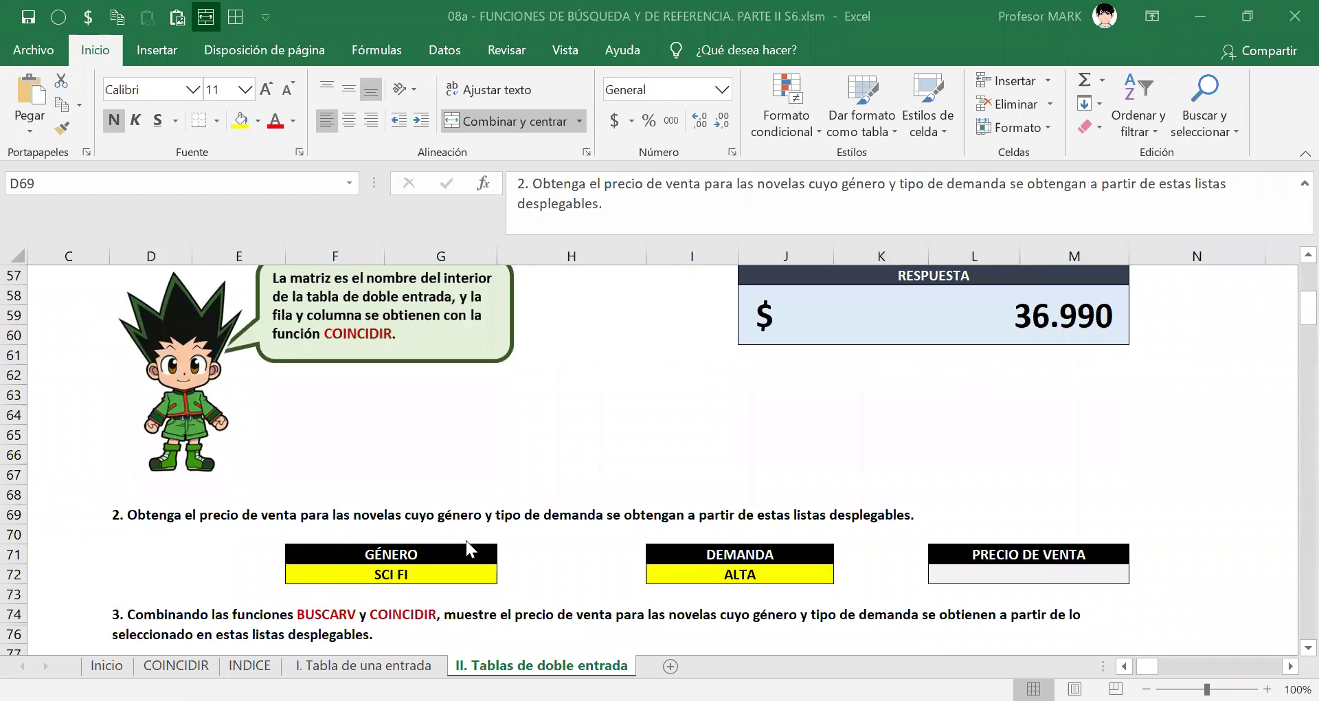
{"action": "scroll", "coordinate": [254, 459], "scroll_direction": "down", "scroll_amount": 1}
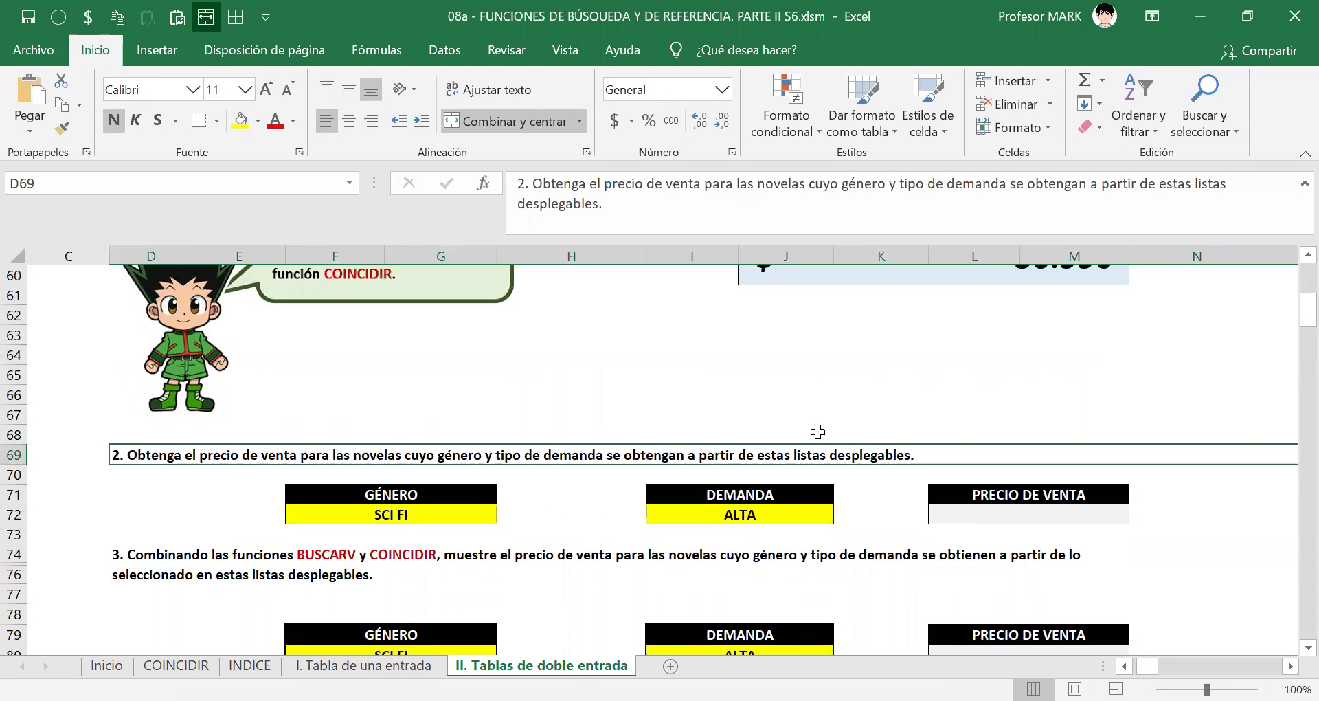
{"action": "scroll", "coordinate": [815, 431], "scroll_direction": "down", "scroll_amount": 1}
{"action": "scroll", "coordinate": [675, 492], "scroll_direction": "up", "scroll_amount": 3}
{"action": "scroll", "coordinate": [674, 492], "scroll_direction": "down", "scroll_amount": 3}
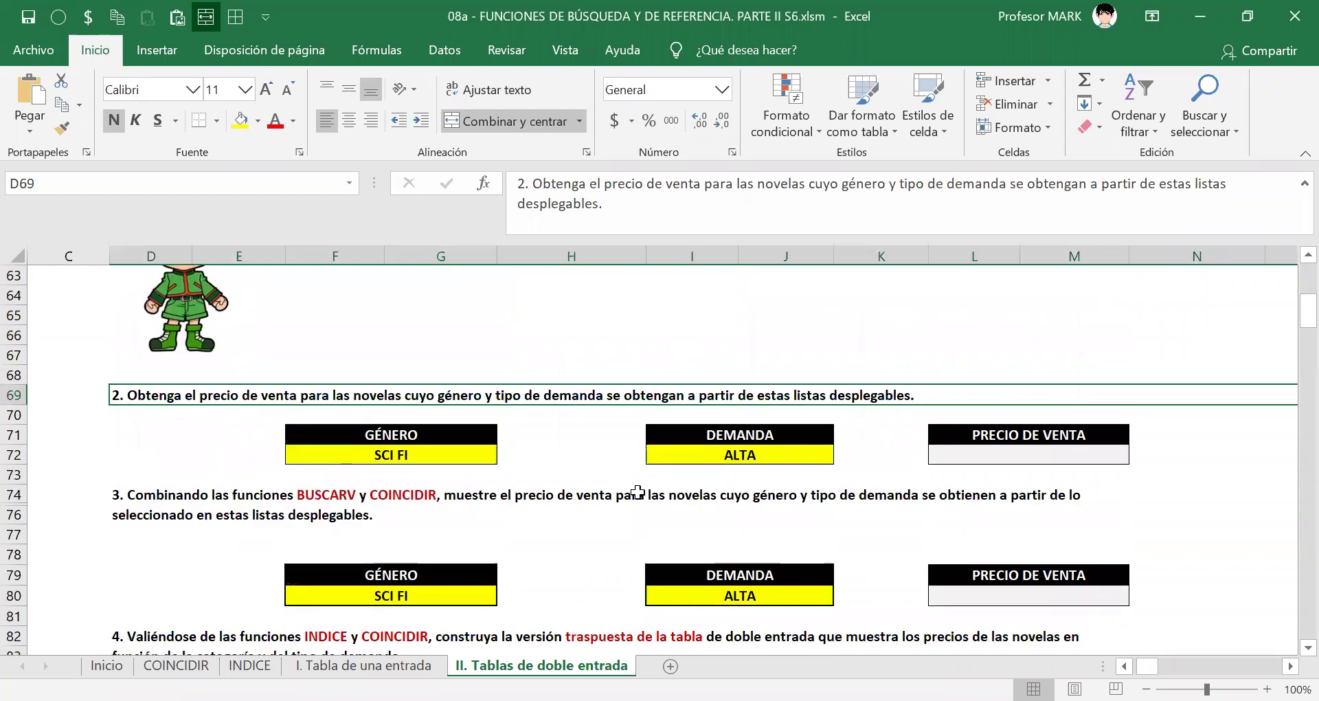
{"action": "left_click", "coordinate": [462, 459]}
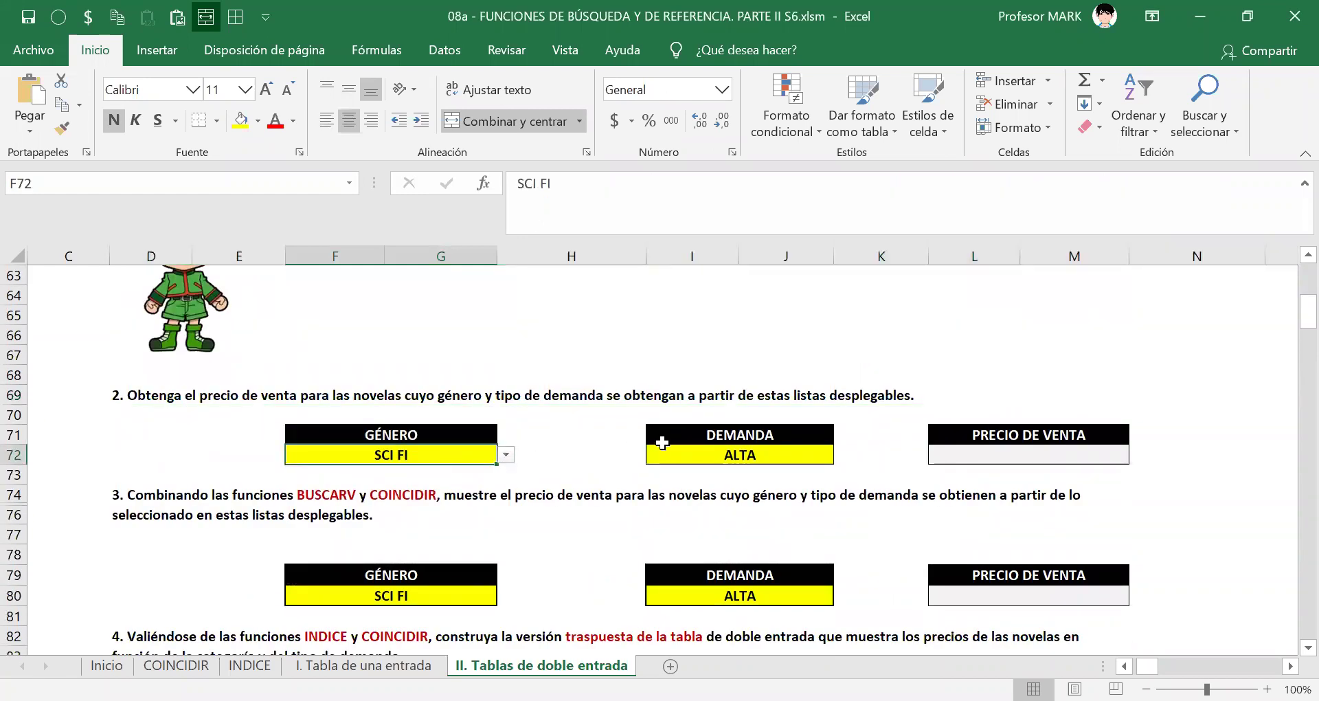
{"action": "left_click", "coordinate": [722, 454]}
{"action": "left_click", "coordinate": [1001, 454]}
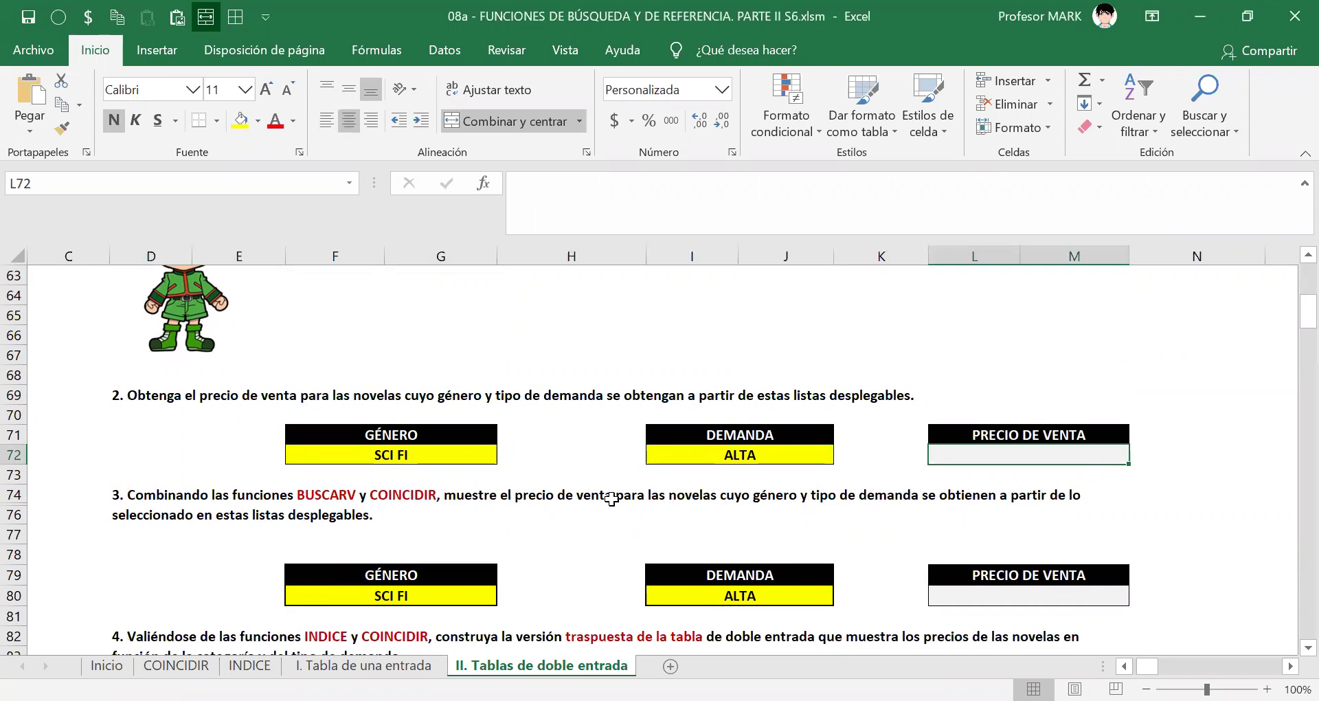
Step: Examine where SCI FI meets ALTA in the price table by selecting cell F30, row F30:J30 and column F28:F34
{"action": "scroll", "coordinate": [611, 498], "scroll_direction": "up", "scroll_amount": 10}
{"action": "scroll", "coordinate": [612, 504], "scroll_direction": "up", "scroll_amount": 3}
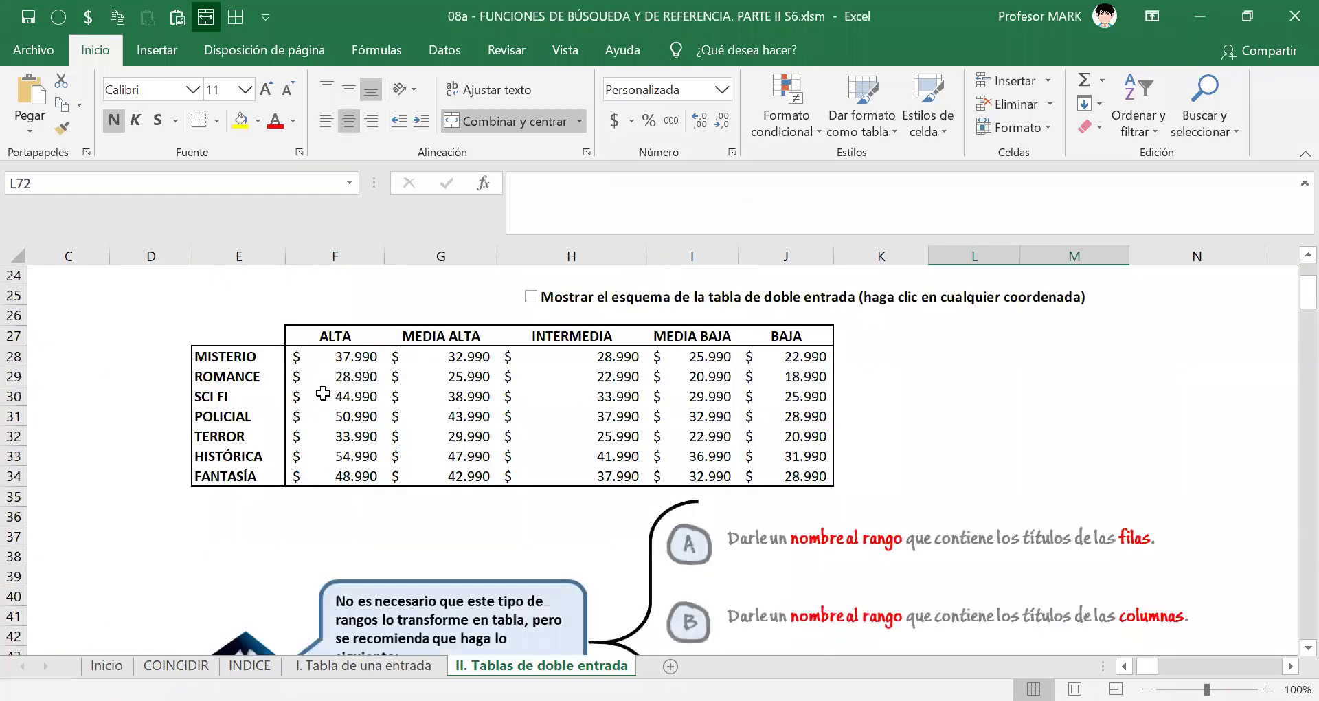
{"action": "left_click", "coordinate": [381, 391]}
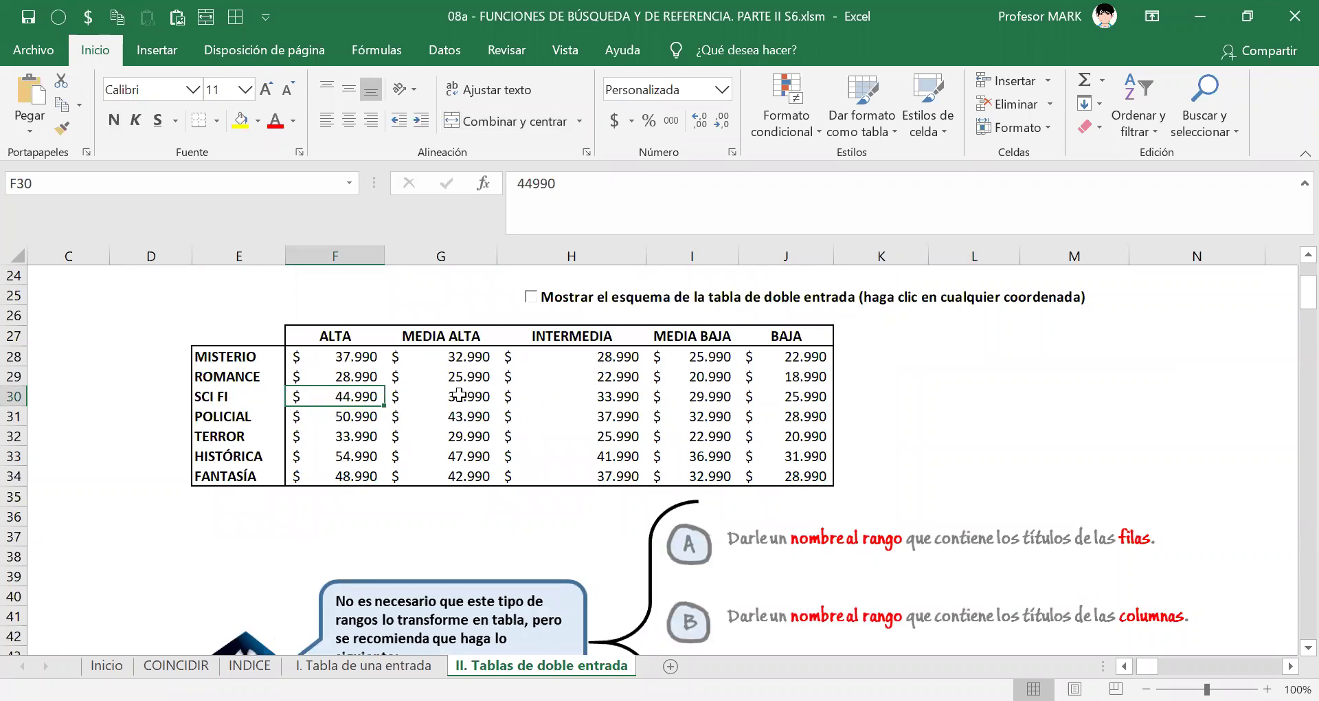
{"action": "mouse_move", "coordinate": [351, 395]}
{"action": "left_mouse_down"}
{"action": "mouse_move", "coordinate": [800, 377]}
{"action": "mouse_move", "coordinate": [801, 397]}
{"action": "left_mouse_up"}
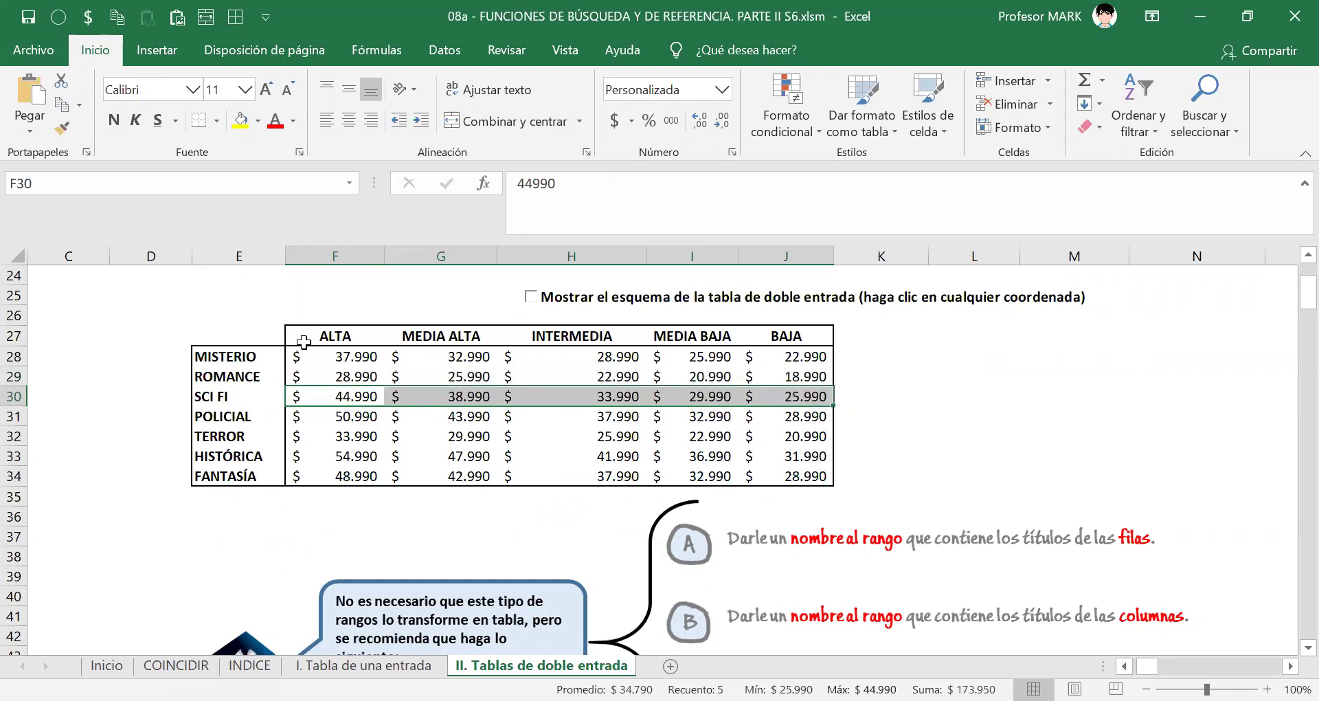
{"action": "left_click_drag", "start_coordinate": [336, 354], "coordinate": [350, 474]}
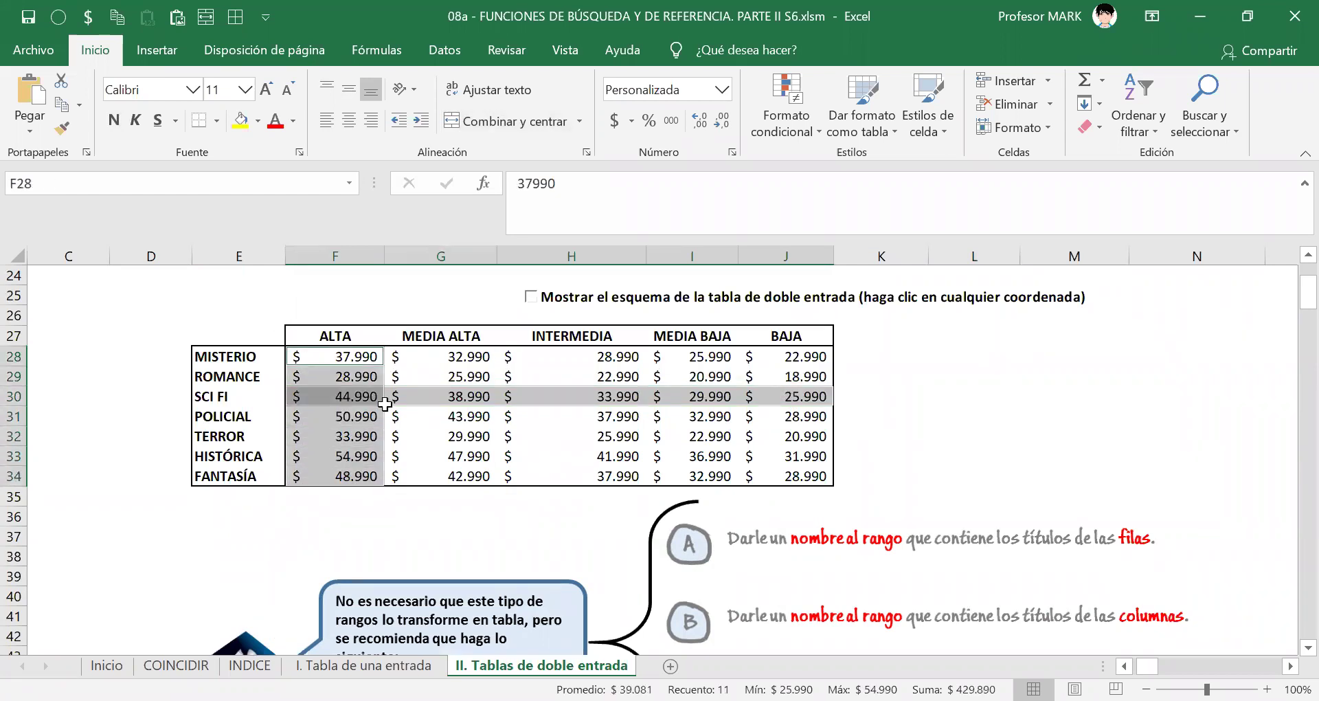
Step: Circle the SCI FI price in the ALTA column in red and clear the annotation
{"action": "left_click", "coordinate": [733, 154]}
{"action": "mouse_move", "coordinate": [311, 380]}
{"action": "left_mouse_down"}
{"action": "mouse_move", "coordinate": [374, 406]}
{"action": "mouse_move", "coordinate": [369, 371]}
{"action": "mouse_move", "coordinate": [311, 380]}
{"action": "left_mouse_up"}
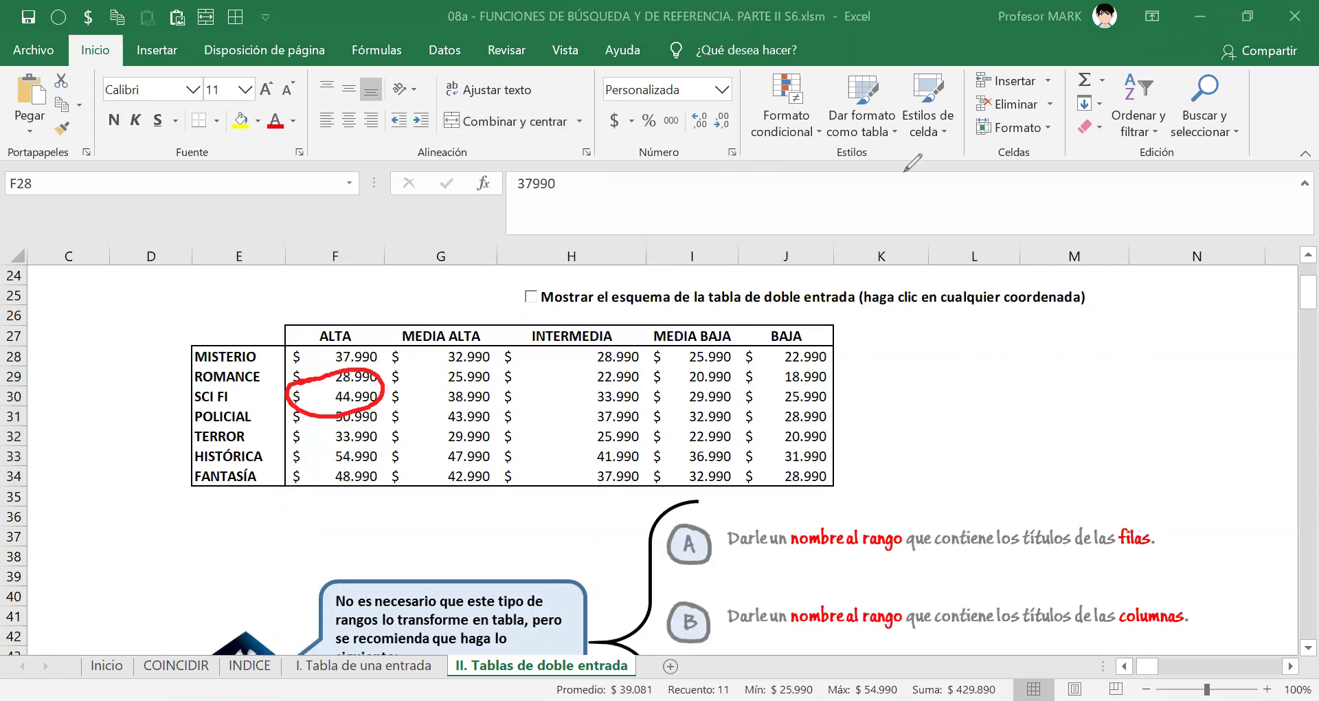
{"action": "key", "text": "Escape"}
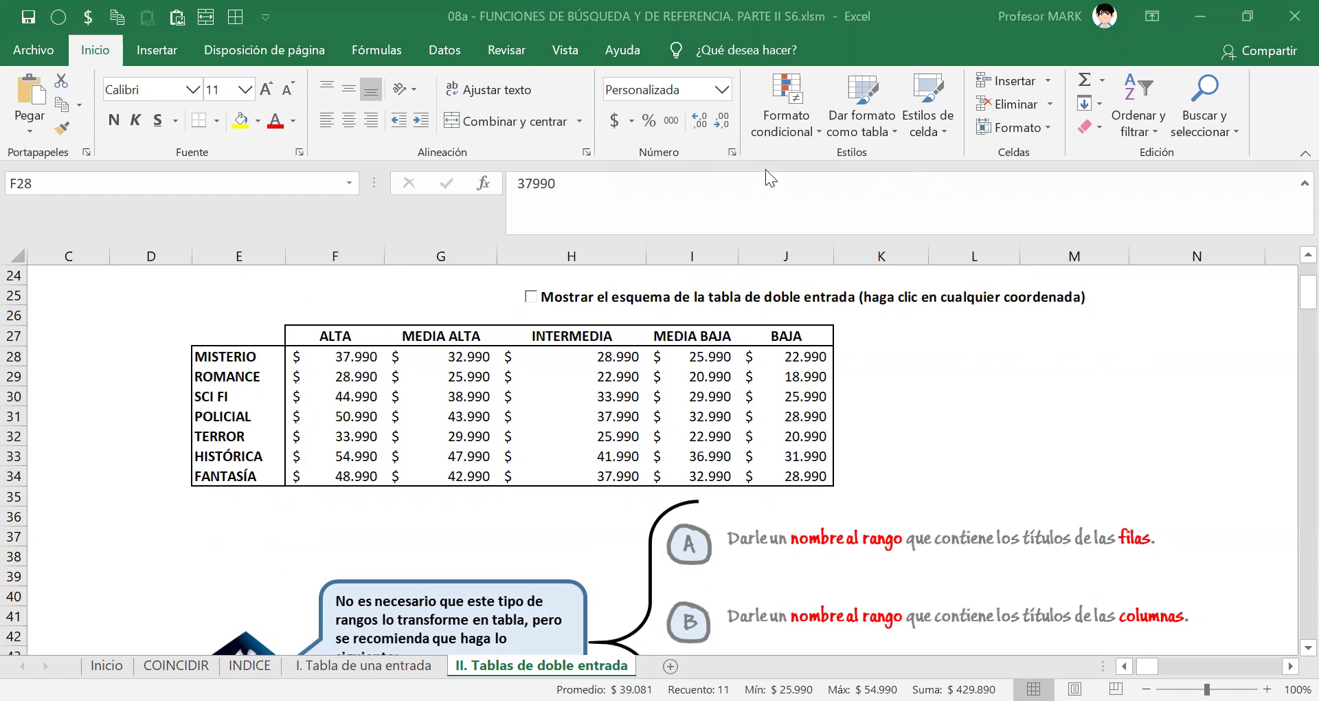
Step: Highlight the SCI FI row and ALTA column in yellow with their intersection circled in red, and erase the annotations
{"action": "left_click_drag", "start_coordinate": [277, 396], "coordinate": [828, 395]}
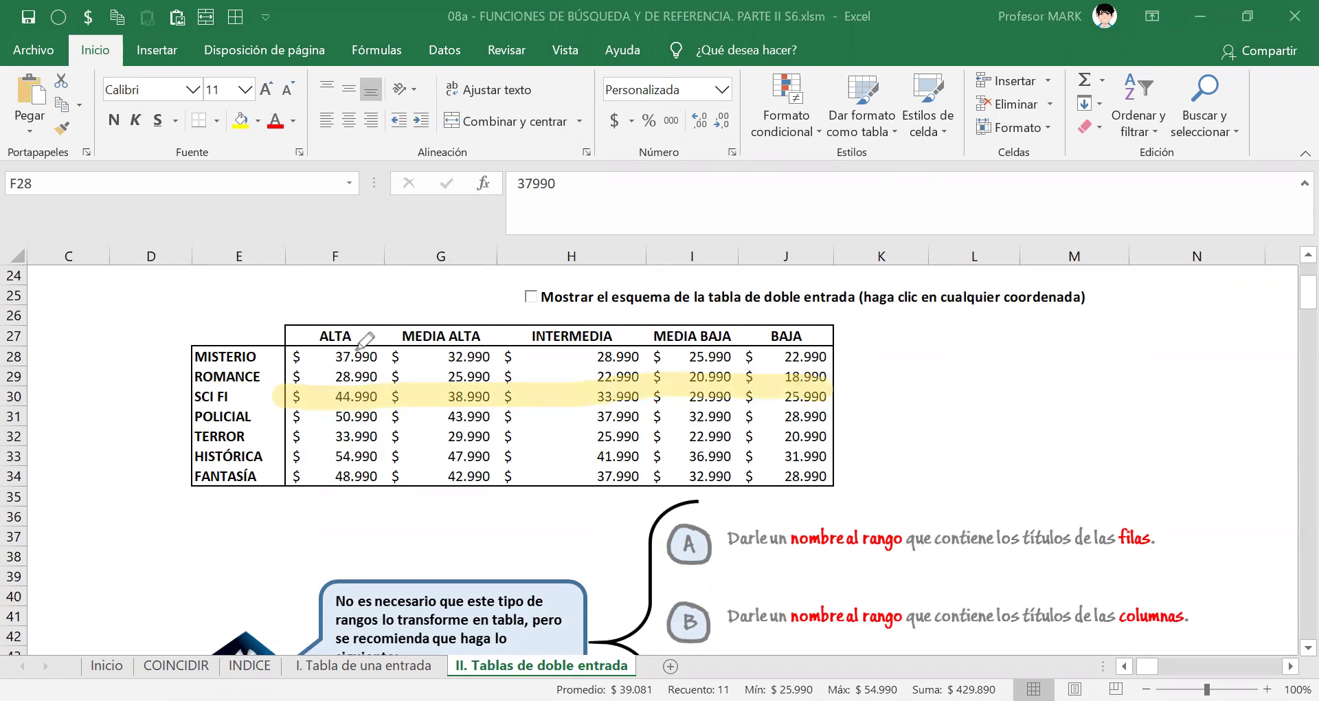
{"action": "left_click_drag", "start_coordinate": [337, 332], "coordinate": [354, 480]}
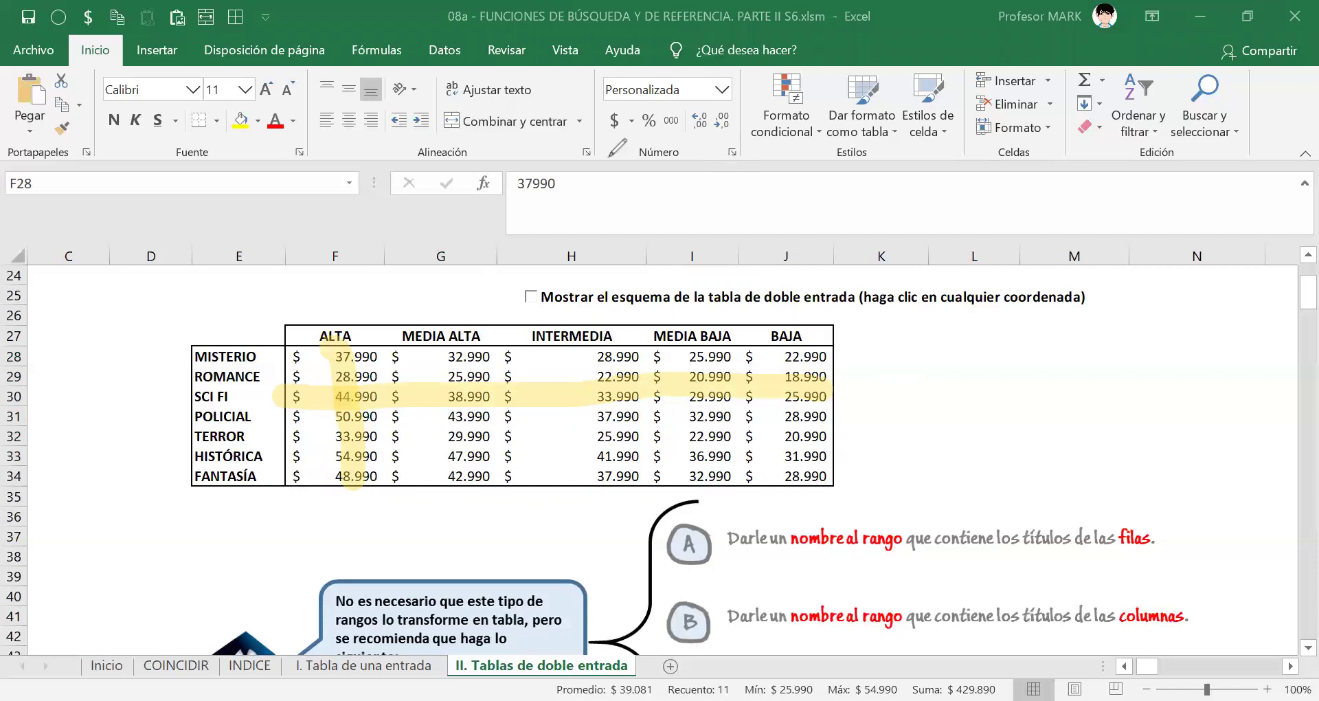
{"action": "mouse_move", "coordinate": [323, 384]}
{"action": "left_mouse_down"}
{"action": "mouse_move", "coordinate": [395, 402]}
{"action": "mouse_move", "coordinate": [332, 393]}
{"action": "left_mouse_up"}
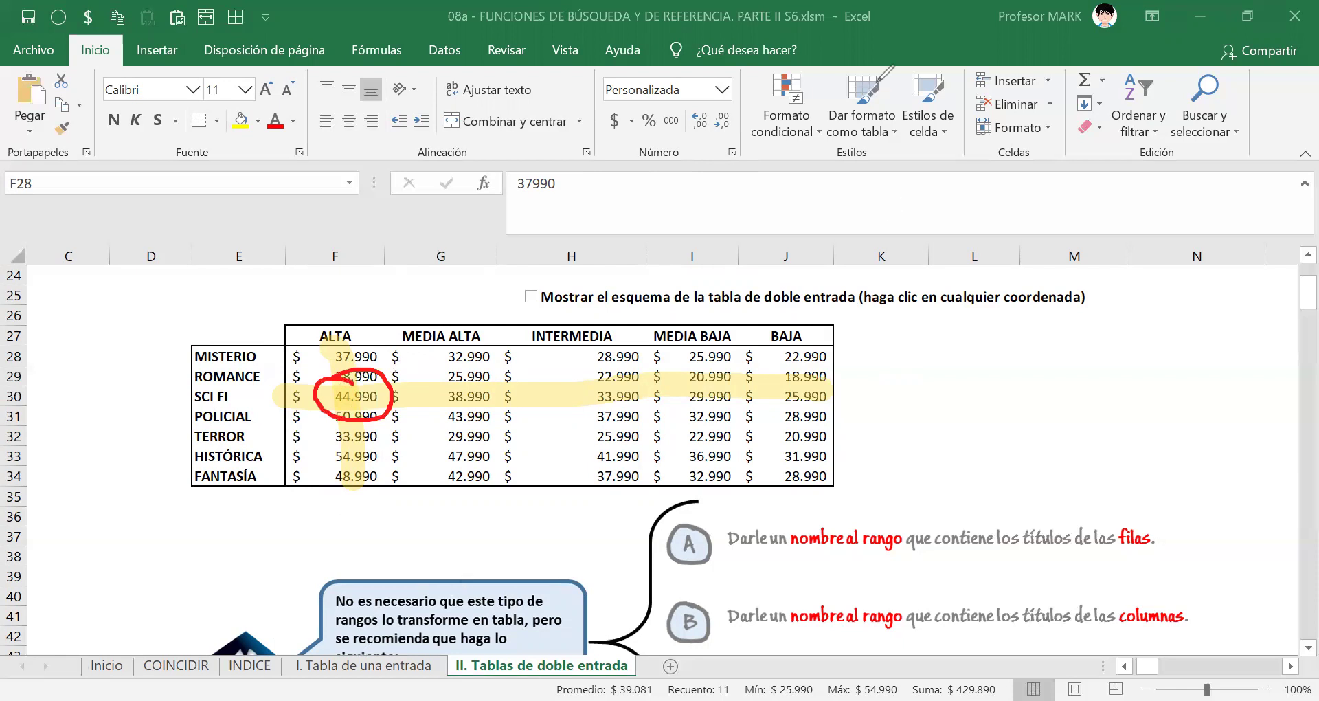
{"action": "key", "text": "e"}
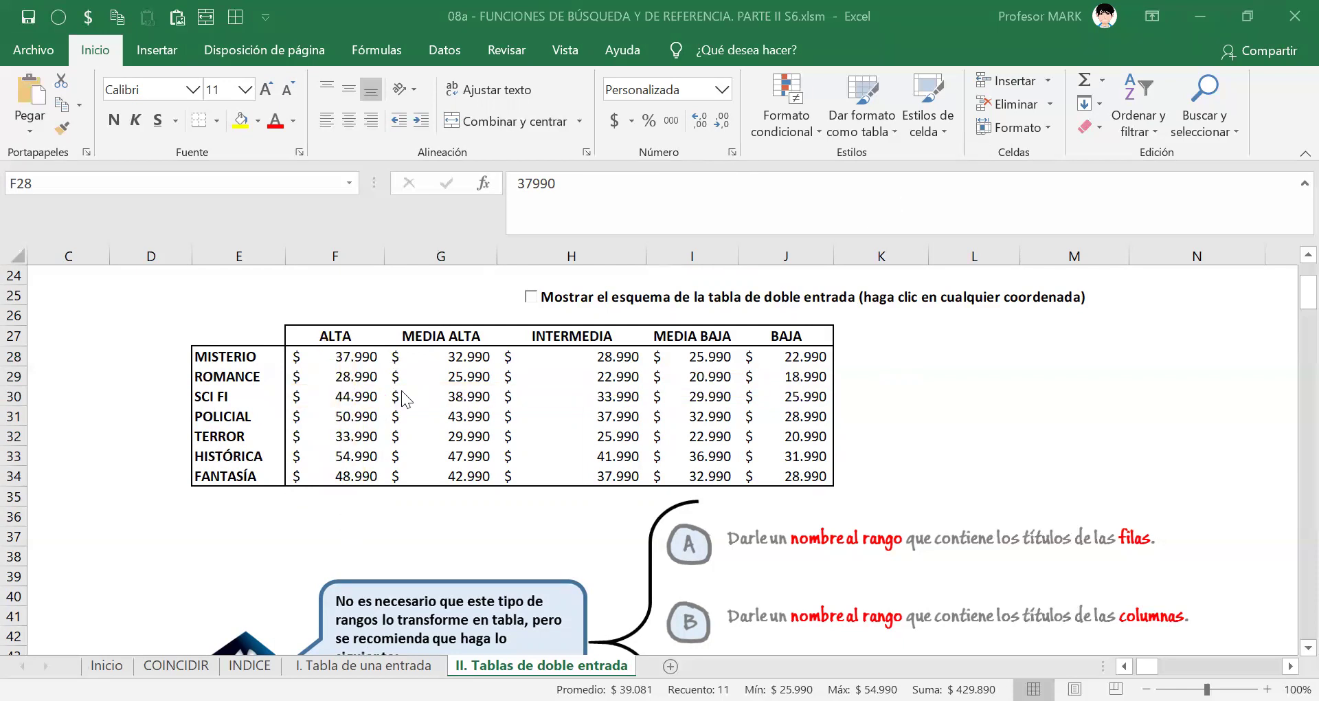
{"action": "key", "text": "Escape"}
Step: Recheck exercise 2's statement and its empty PRECIO DE VENTA cell L72 alongside the exercises around it
{"action": "left_click", "coordinate": [532, 414]}
{"action": "scroll", "coordinate": [728, 509], "scroll_direction": "down", "scroll_amount": 7}
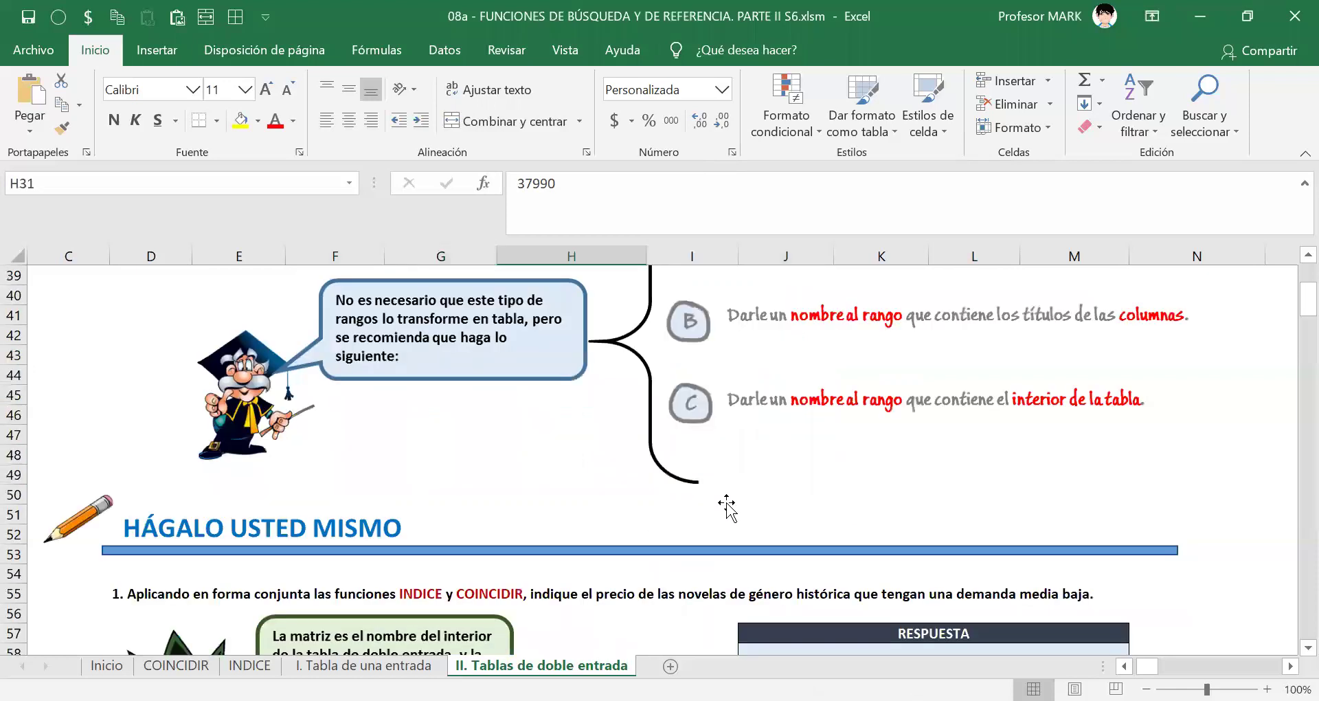
{"action": "scroll", "coordinate": [732, 525], "scroll_direction": "down", "scroll_amount": 3}
{"action": "scroll", "coordinate": [732, 525], "scroll_direction": "down", "scroll_amount": 3}
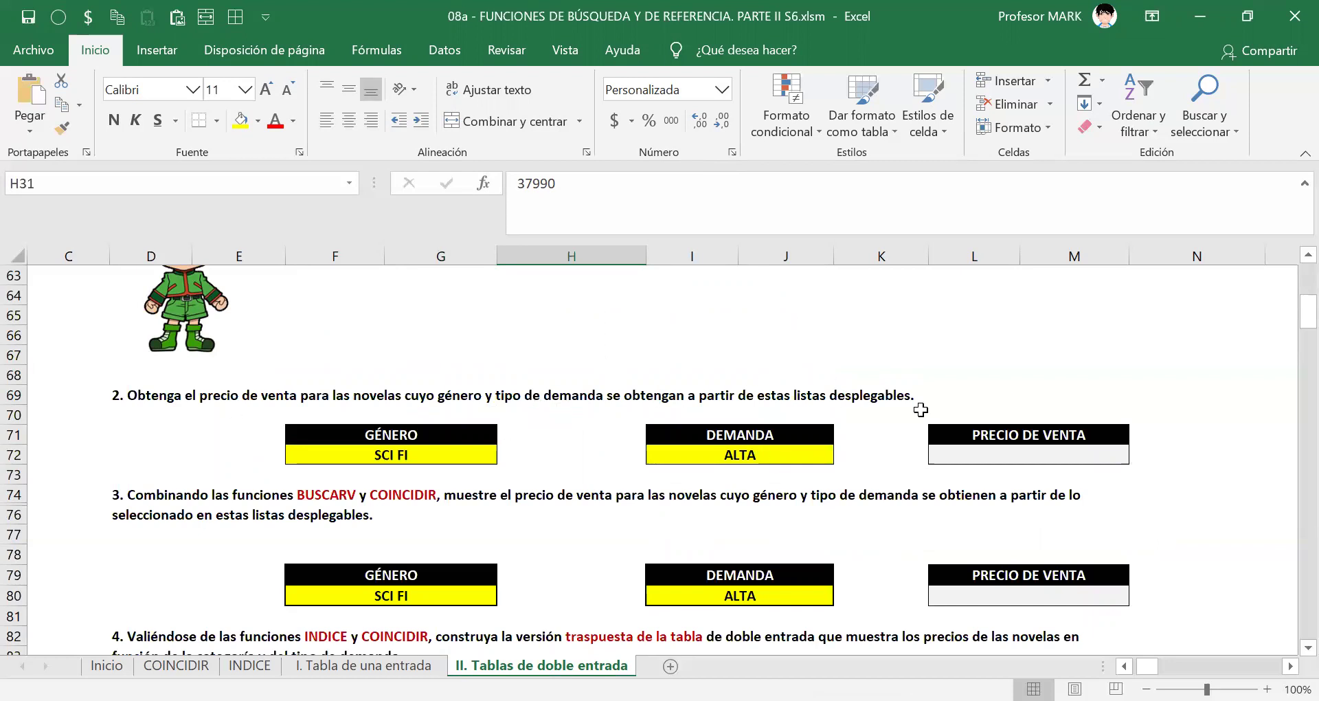
{"action": "left_click", "coordinate": [971, 454]}
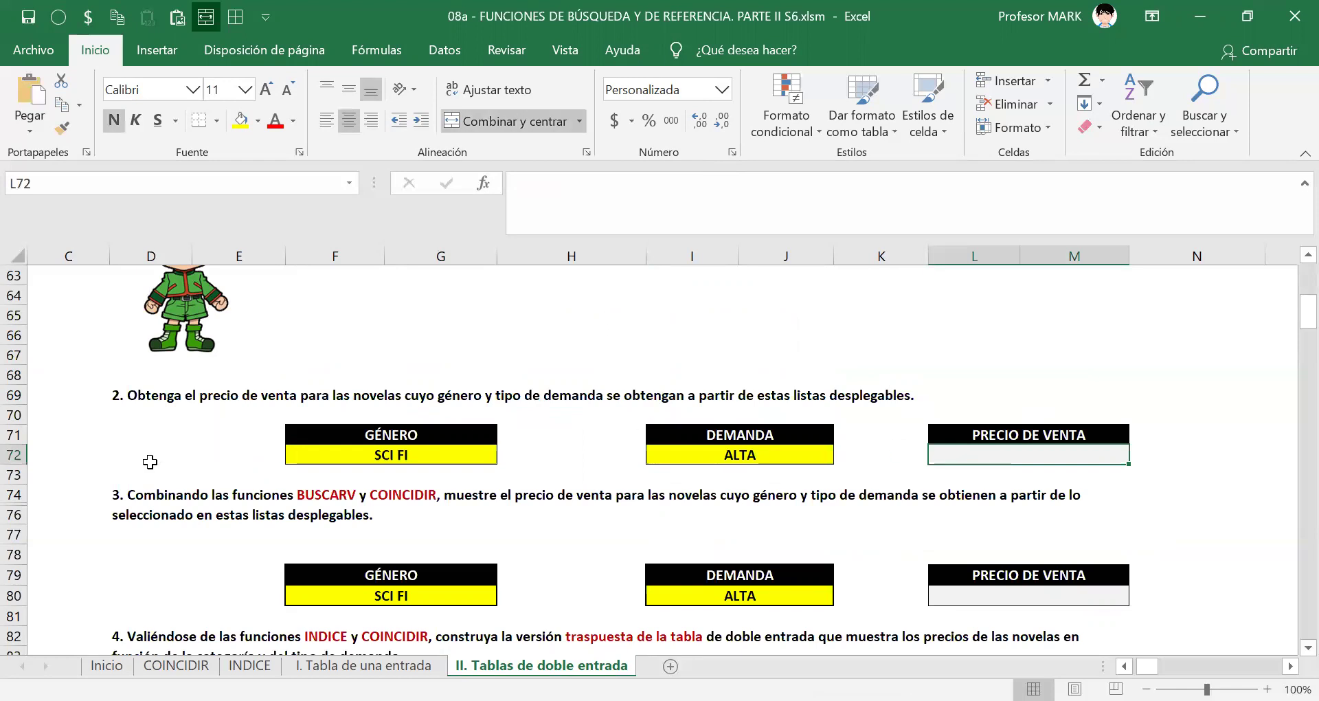
{"action": "scroll", "coordinate": [171, 451], "scroll_direction": "up", "scroll_amount": 2}
{"action": "scroll", "coordinate": [173, 455], "scroll_direction": "down", "scroll_amount": 2}
{"action": "scroll", "coordinate": [173, 454], "scroll_direction": "down", "scroll_amount": 2}
{"action": "scroll", "coordinate": [174, 455], "scroll_direction": "up", "scroll_amount": 1}
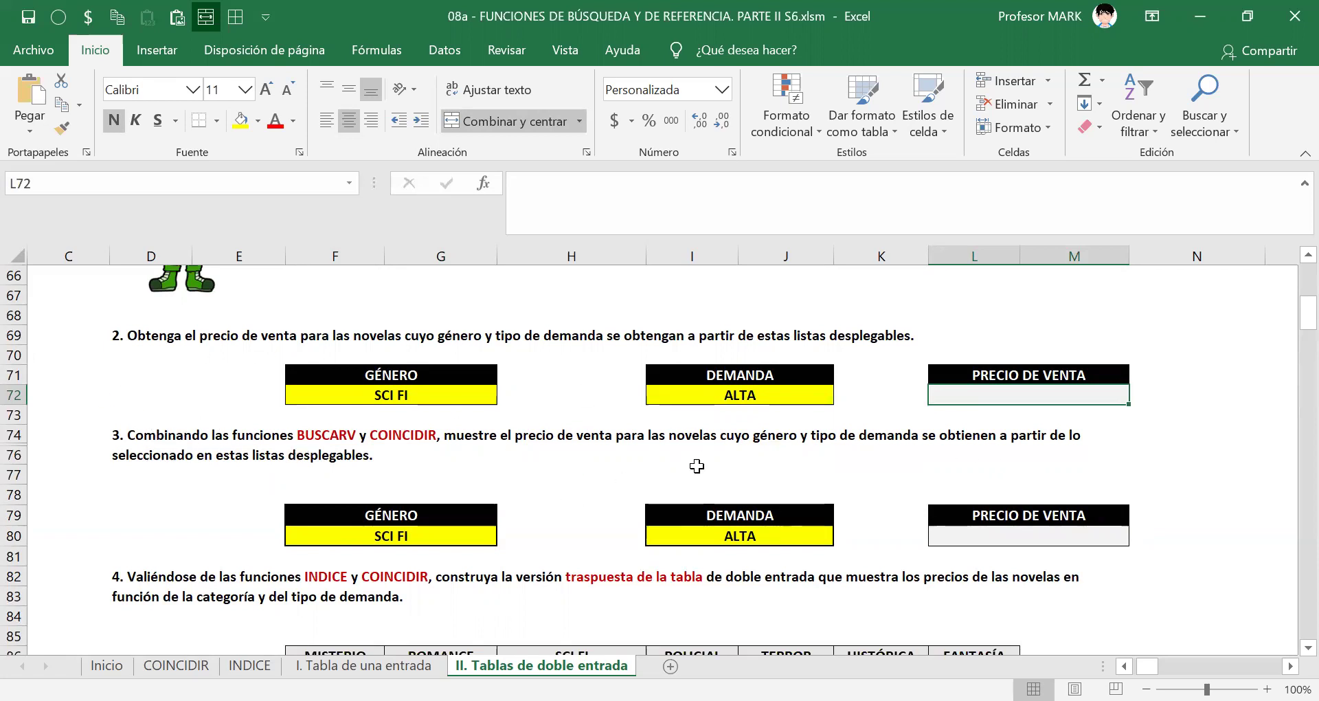
Step: Compare exercise 3 by checking its GÉNERO cell F80, DEMANDA cell I80 and the statement in D74
{"action": "left_click", "coordinate": [481, 540]}
{"action": "left_click", "coordinate": [681, 535]}
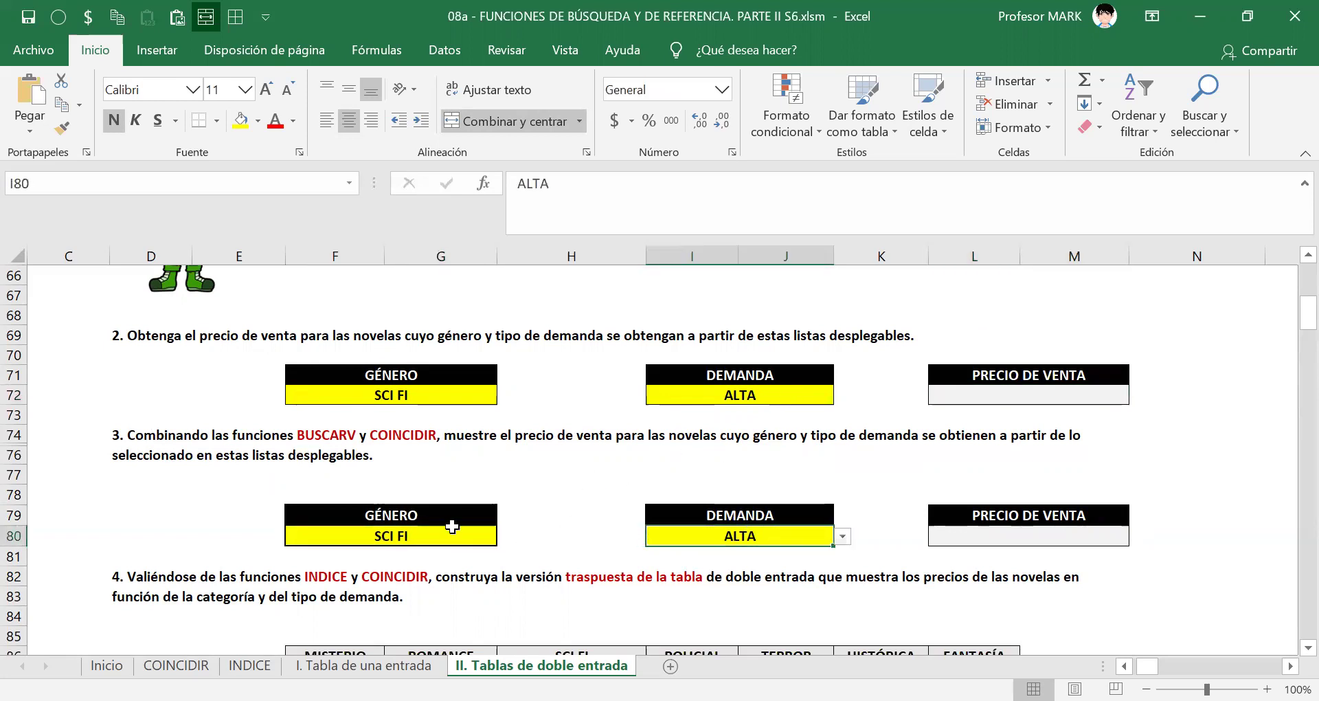
{"action": "mouse_move", "coordinate": [355, 451]}
{"action": "left_mouse_down"}
{"action": "mouse_move", "coordinate": [361, 505]}
{"action": "mouse_move", "coordinate": [355, 454]}
{"action": "left_mouse_up"}
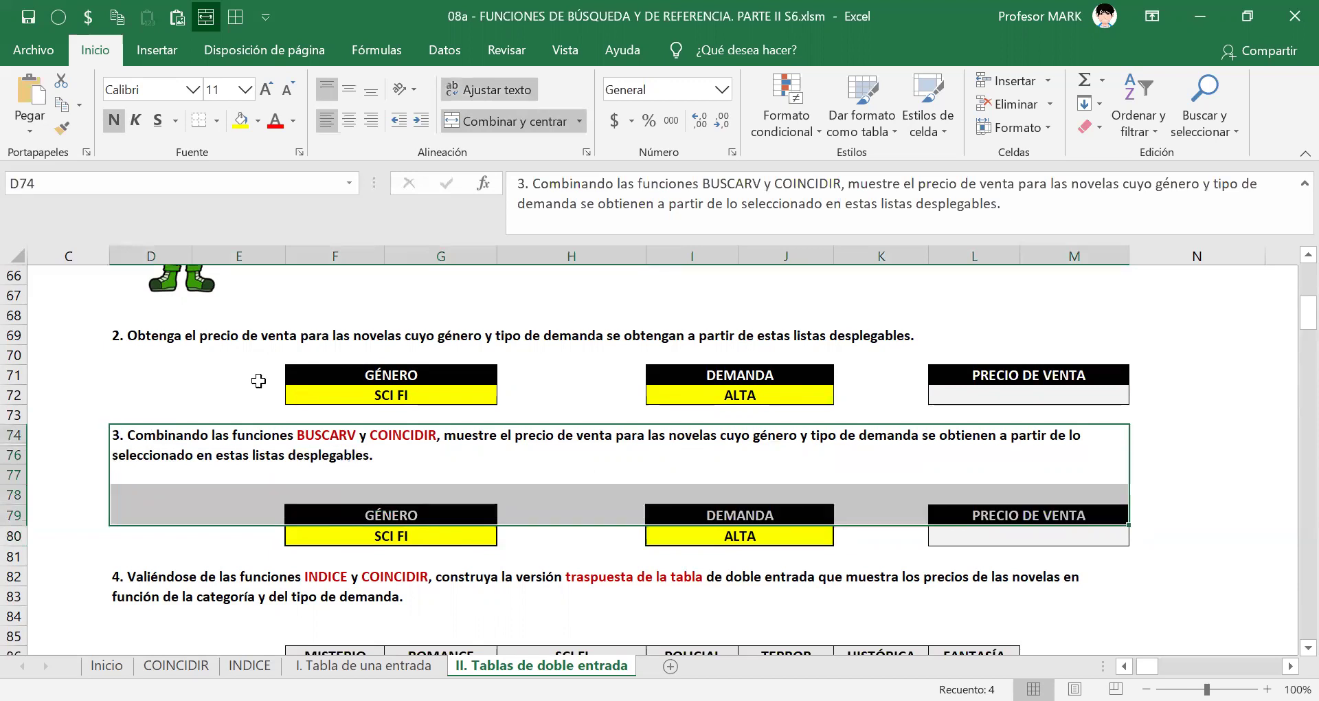
{"action": "left_click", "coordinate": [259, 374]}
Step: Enter =SI.ERROR(INDICE(PRECIO_NOVELAS;COINCIDIR(F72;GENERO;0);COINCIDIR(I72;DEMANDAS;0));"") in exercise 2's PRECIO DE VENTA cell L72
{"action": "left_click", "coordinate": [1022, 392]}
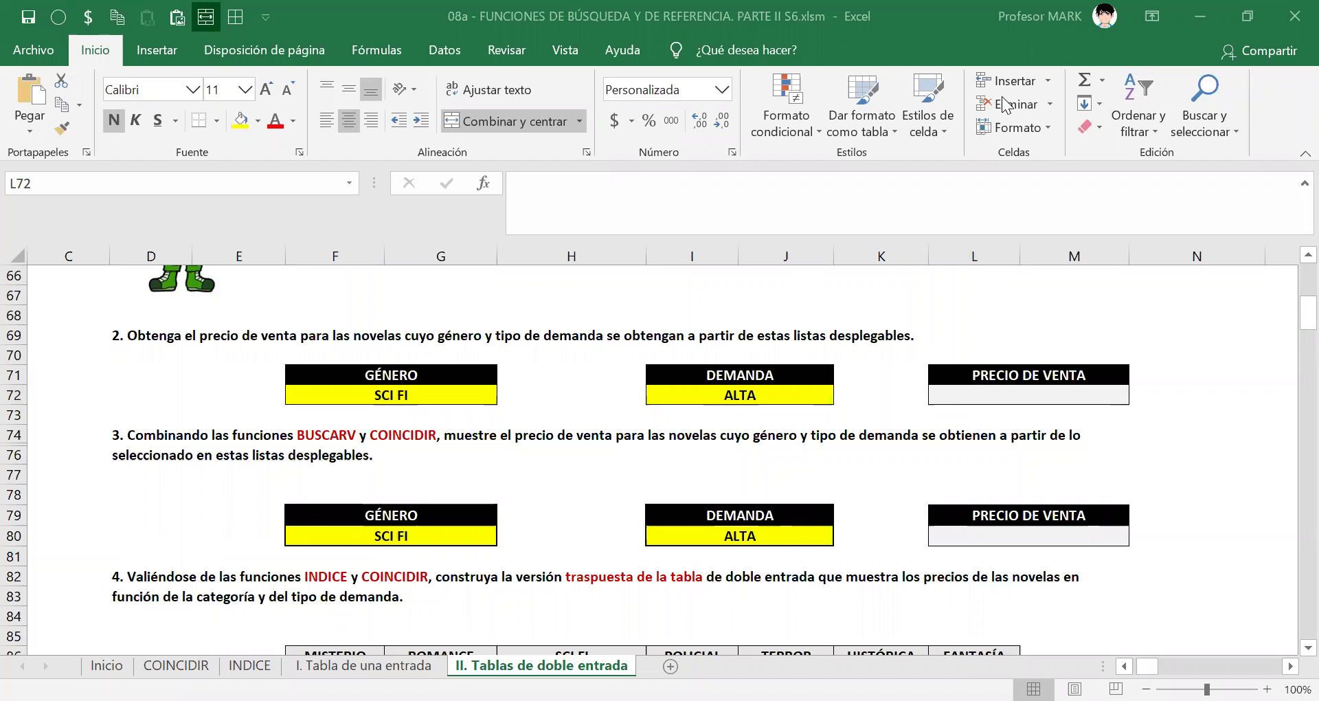
{"action": "double_click", "coordinate": [1005, 395]}
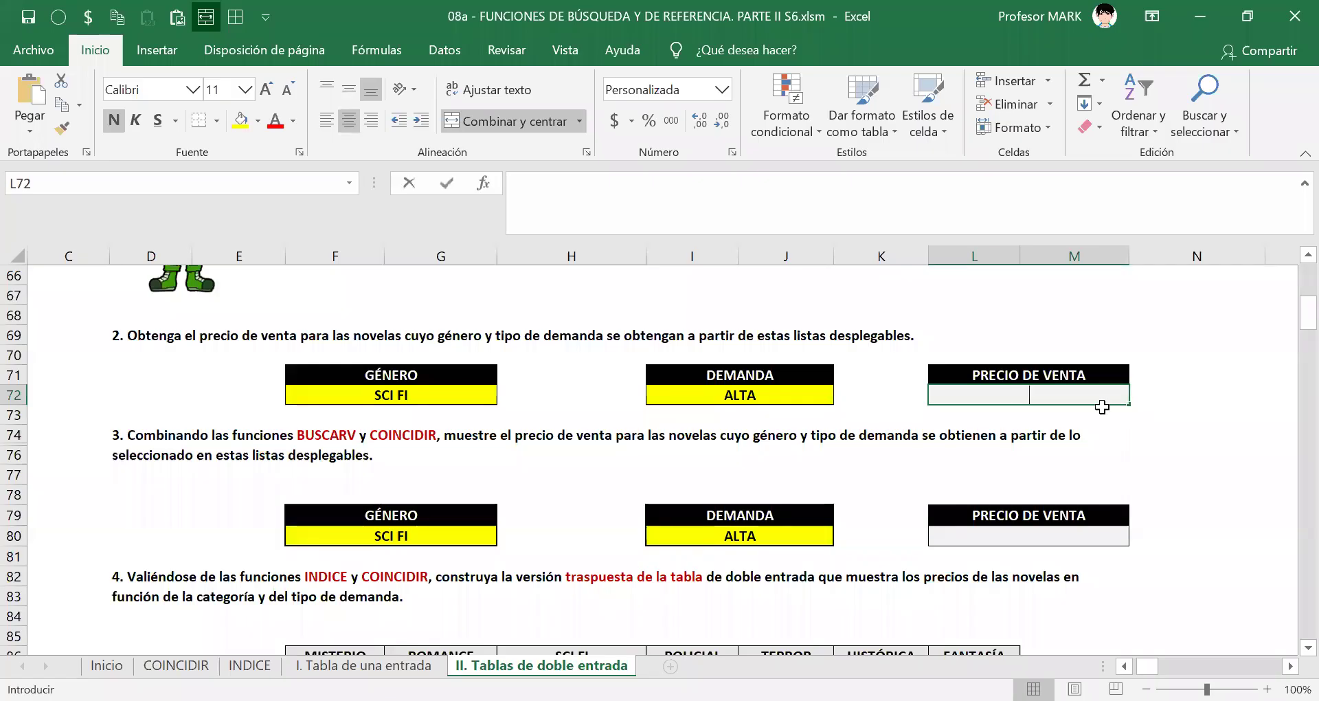
{"action": "type", "text": "=SI.ERROR(INDICE(PRECIO_NOVELAS;COINCIDIR(F72;GENERO;0);COINCIDIR(I72;DEMANDAS;0));\"\")"}
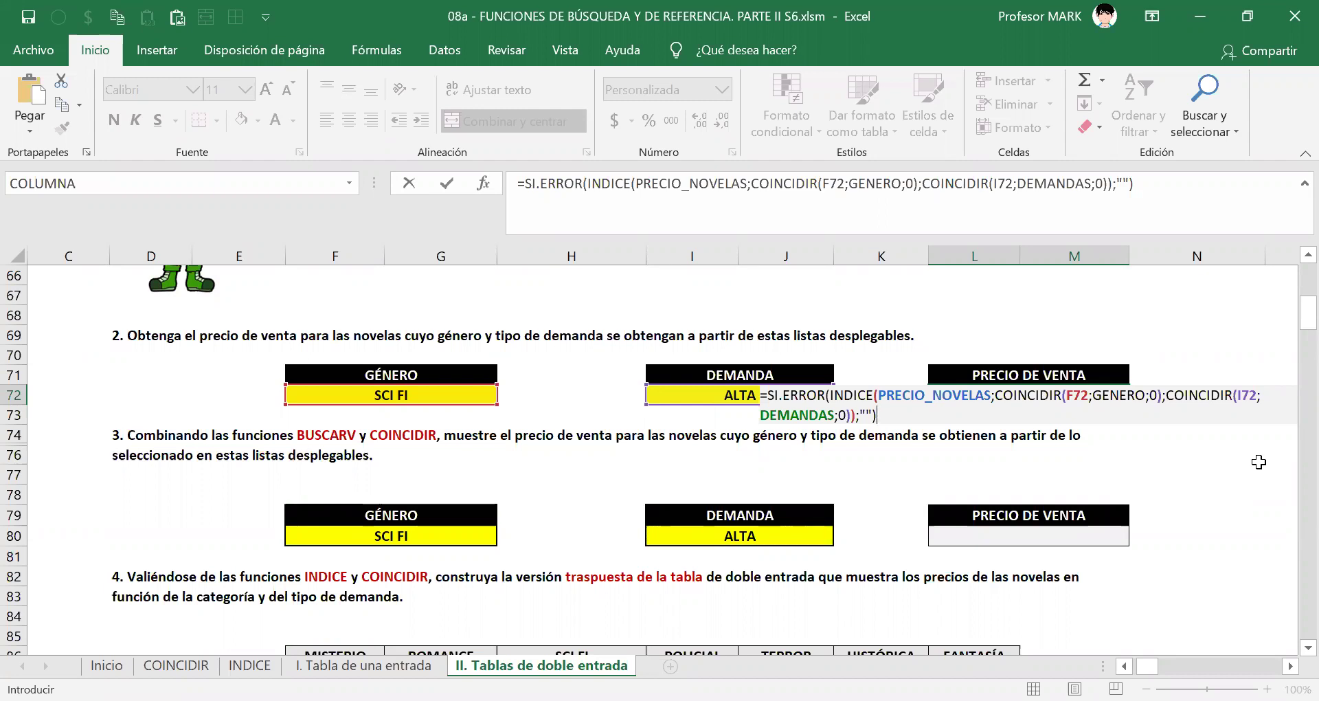
{"action": "key", "text": "Return"}
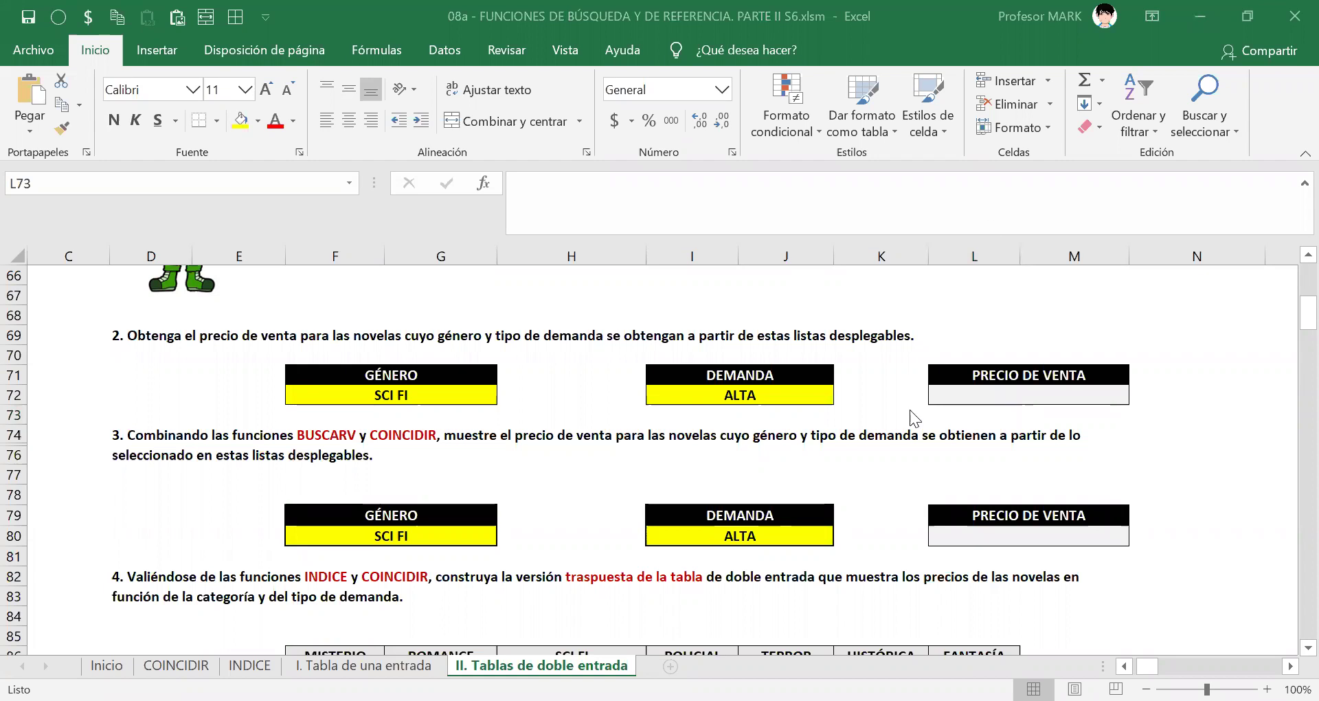
Step: Review the formula in L72 and the GÉNERO and DEMANDA cells F72 and I72 that it references
{"action": "left_click", "coordinate": [961, 387]}
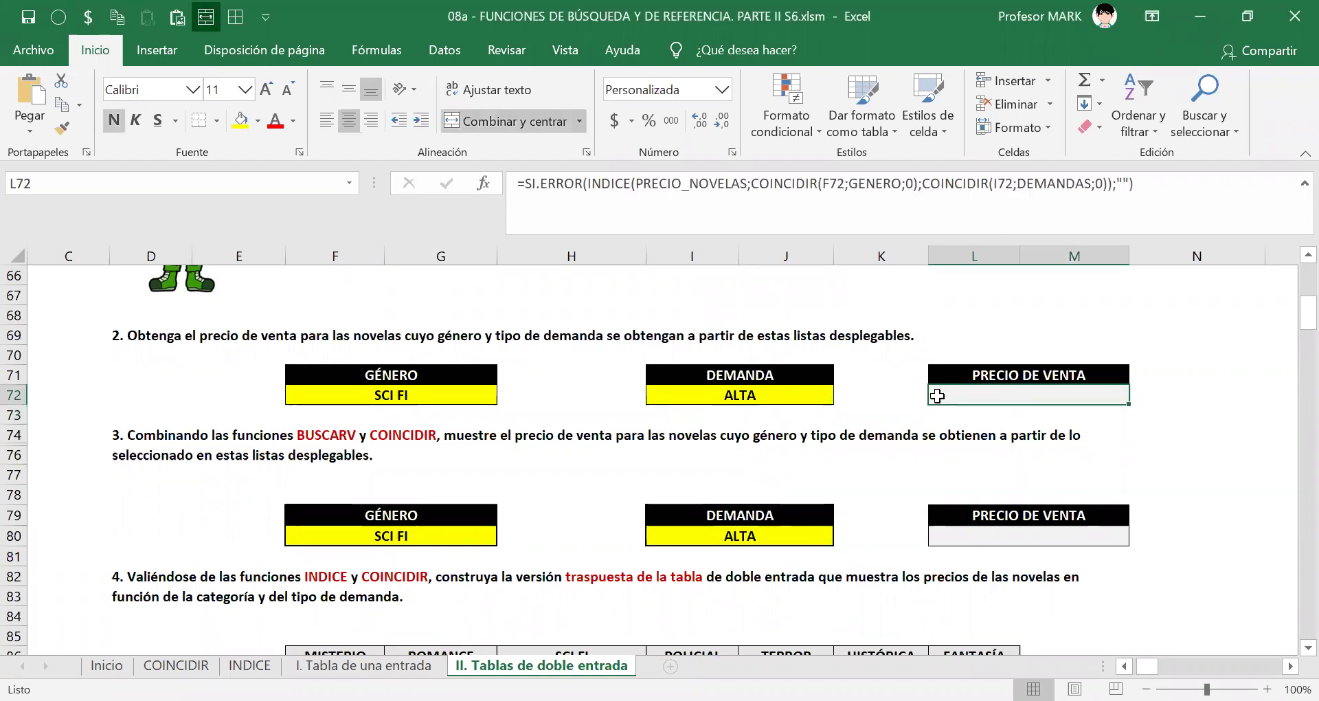
{"action": "double_click", "coordinate": [955, 390]}
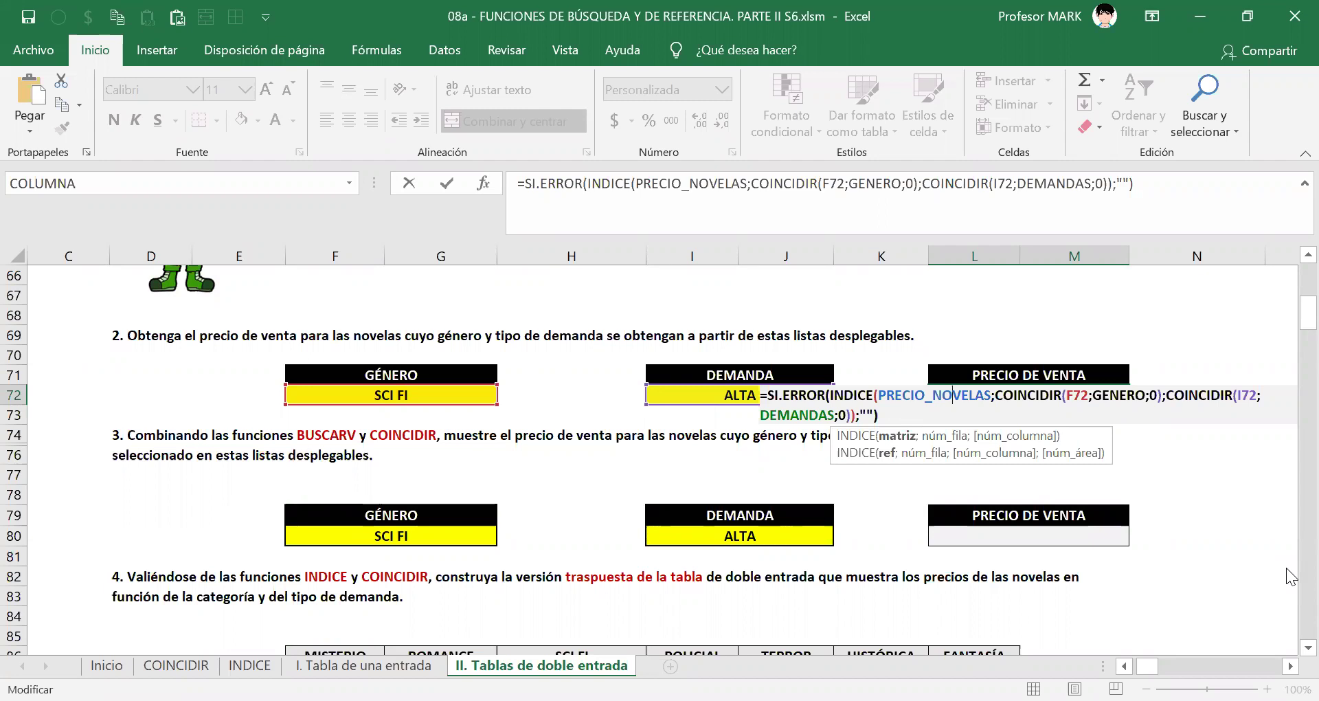
{"action": "key", "text": "Escape"}
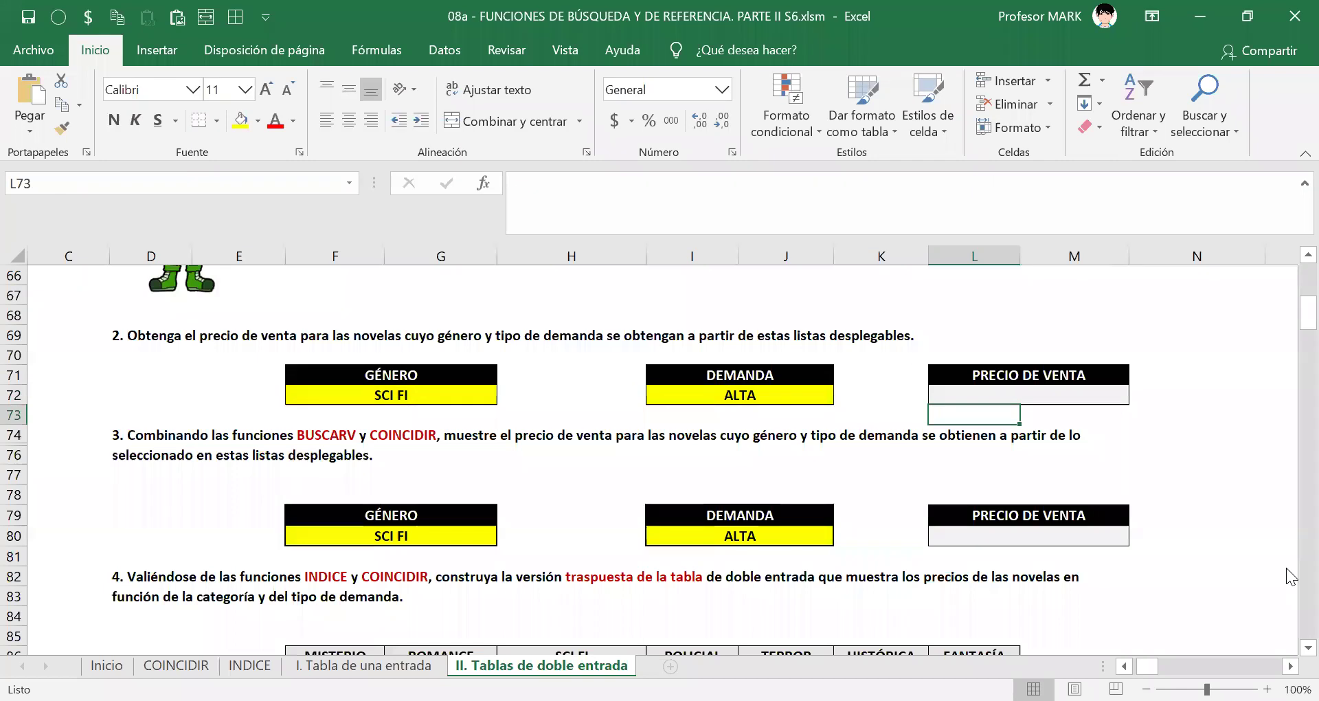
{"action": "left_click", "coordinate": [410, 392]}
{"action": "left_click", "coordinate": [761, 390]}
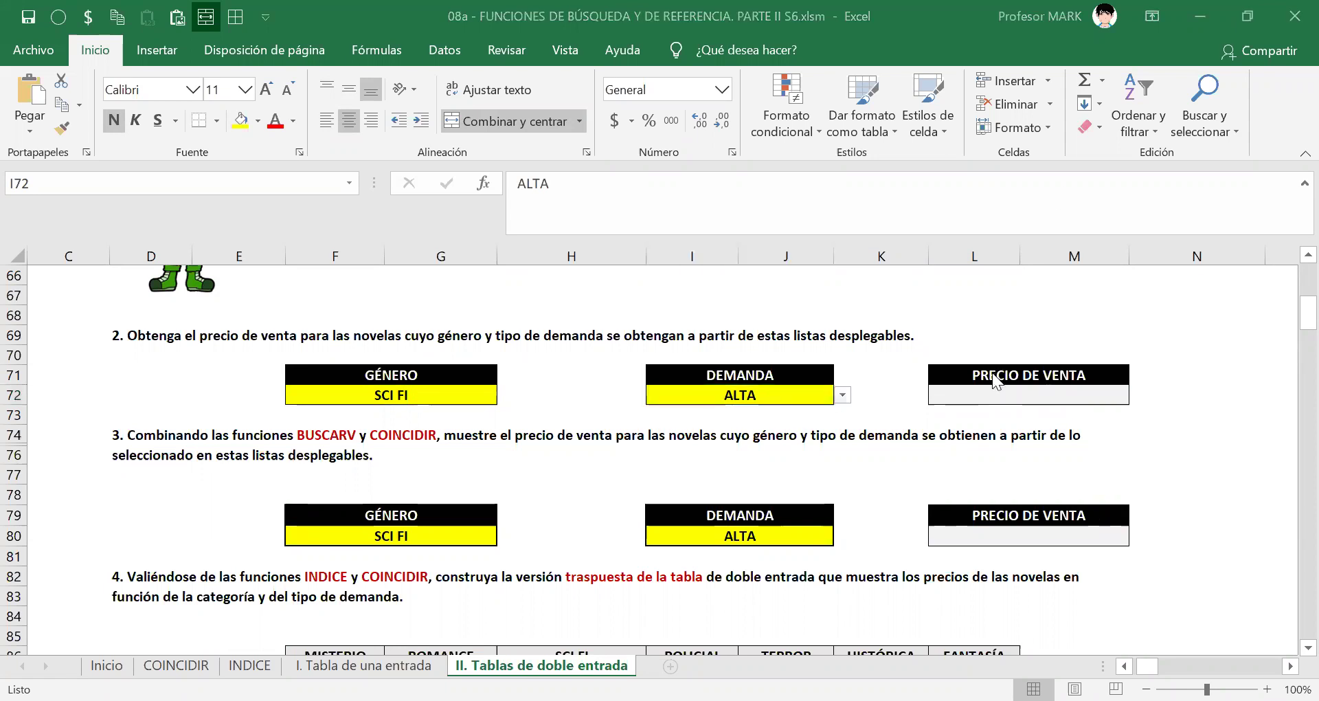
{"action": "key", "text": "F2"}
{"action": "key", "text": "Escape"}
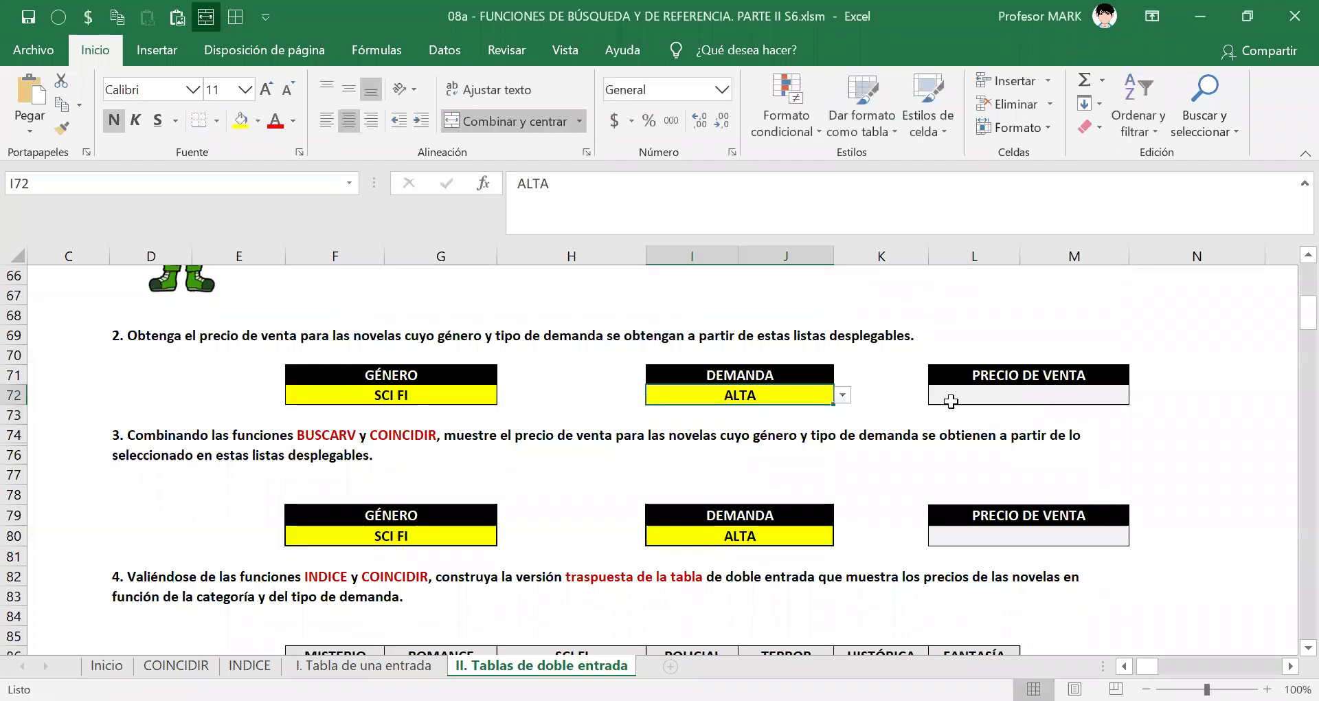
Step: Replace GENERO with the named range GÉNERO in the first COINCIDIR of exercise 2's PRECIO DE VENTA formula in L72
{"action": "left_click", "coordinate": [972, 399]}
{"action": "key", "text": "F2"}
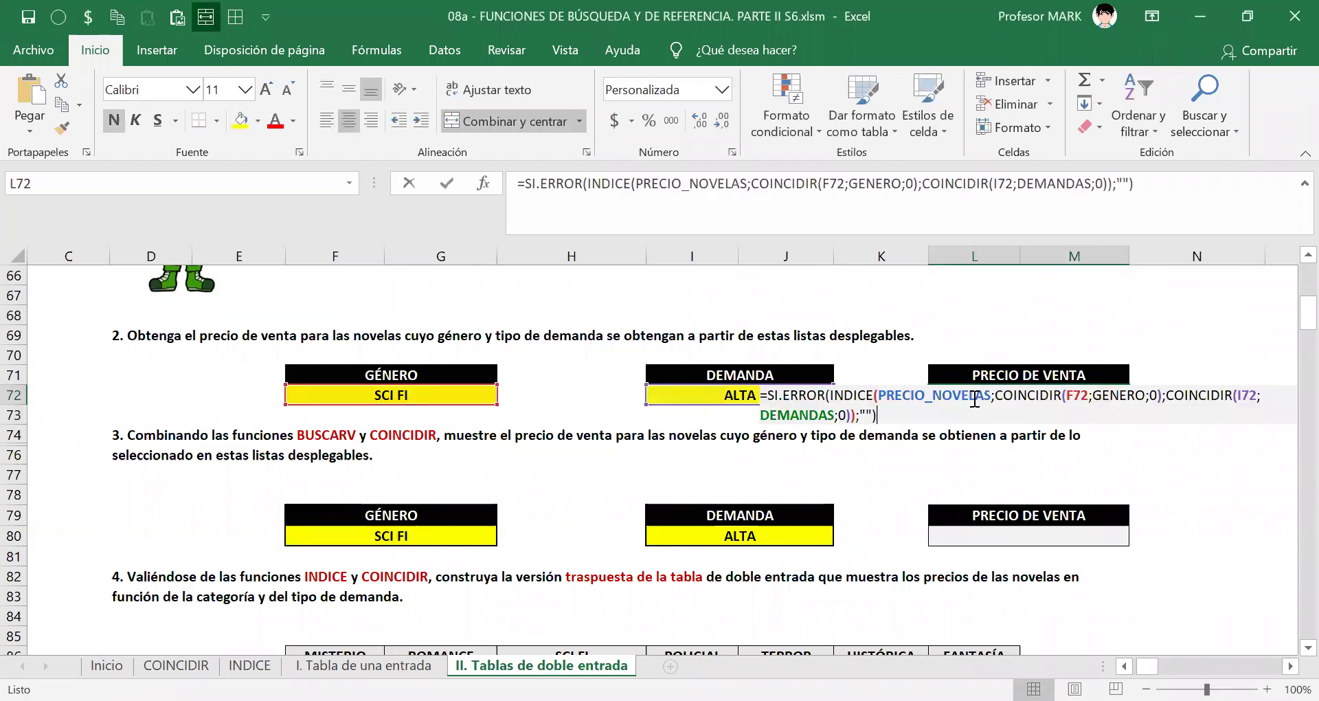
{"action": "left_click", "coordinate": [974, 398]}
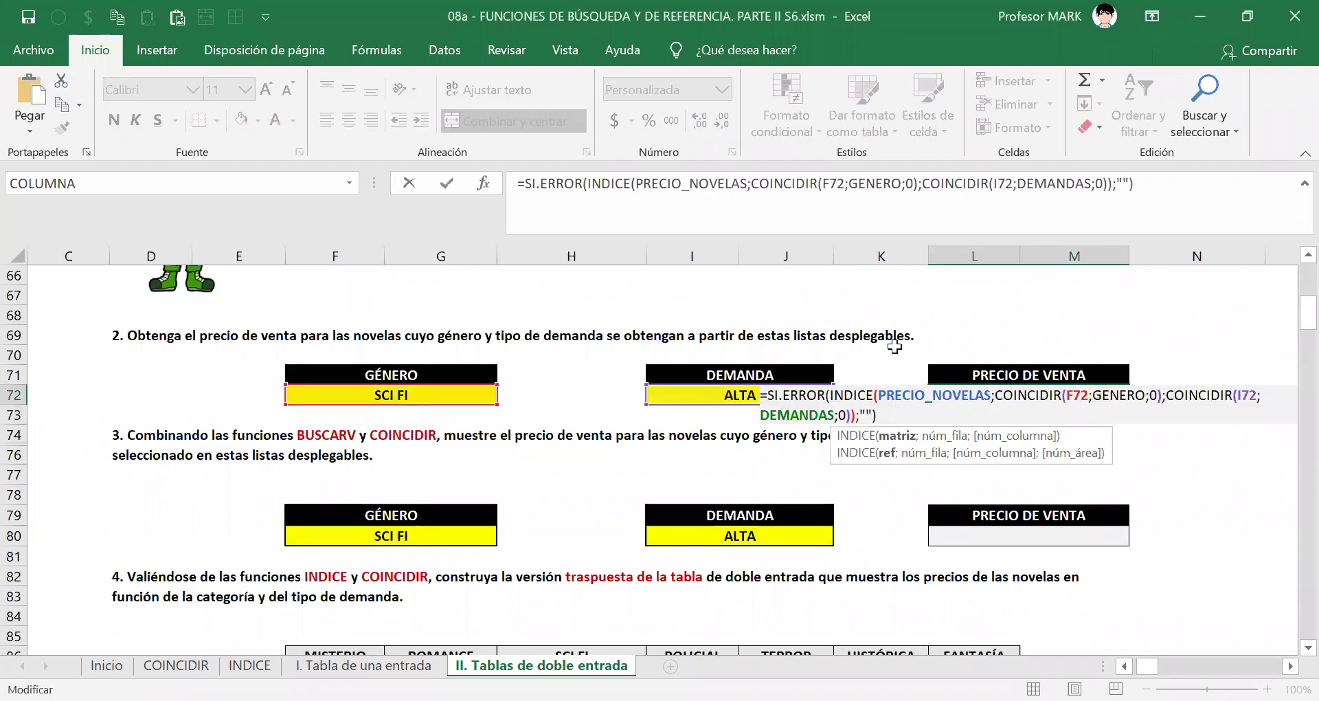
{"action": "left_click", "coordinate": [1127, 395]}
{"action": "double_click", "coordinate": [1127, 396]}
{"action": "type", "text": "g"}
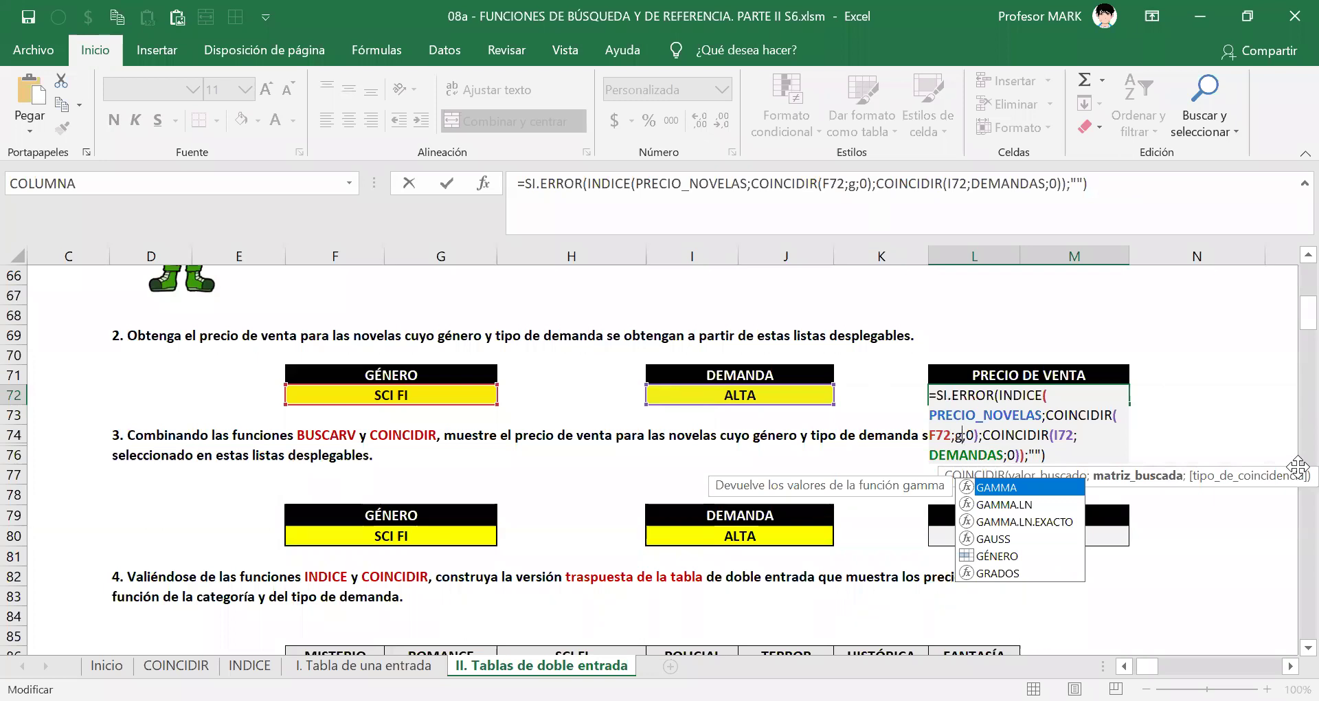
{"action": "key", "text": "Escape"}
{"action": "key", "text": "Escape"}
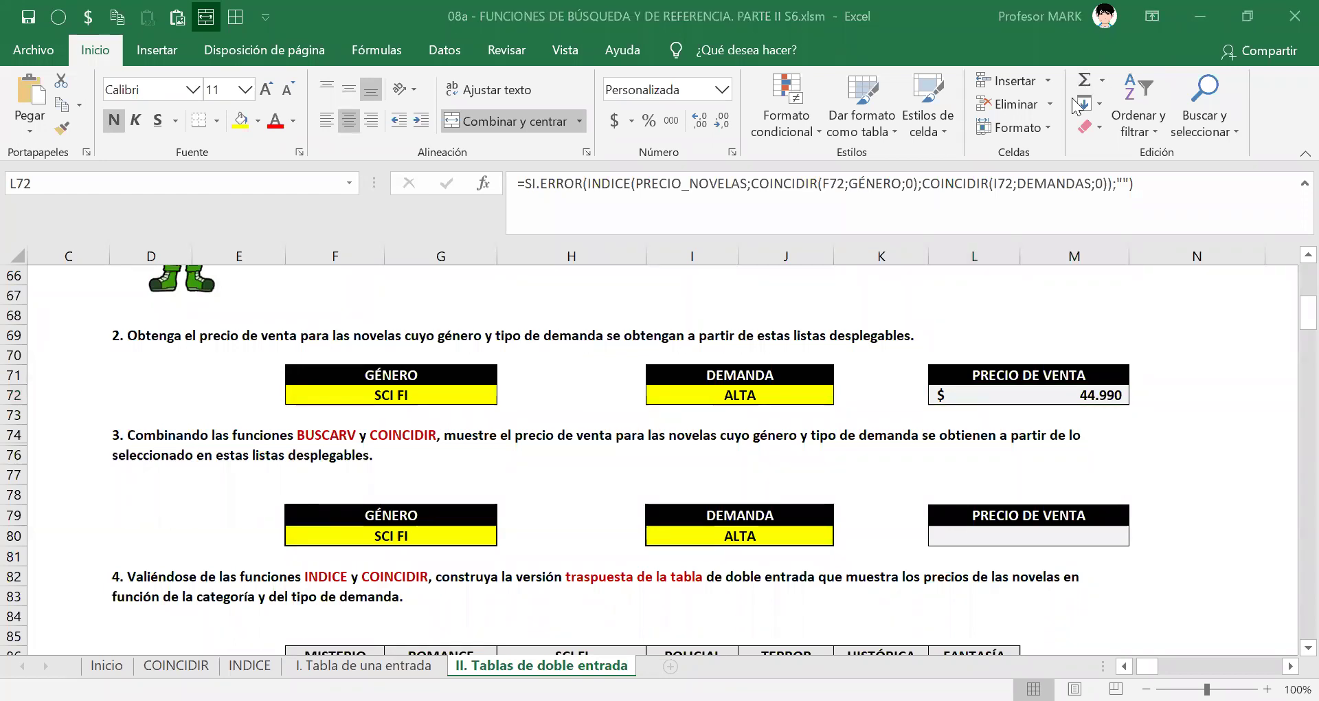
Step: Strip the SI.ERROR wrapper from L72, leaving =INDICE(PRECIO_NOVELAS;COINCIDIR(F72;GÉNERO;0);COINCIDIR(I72;DEMANDAS;0))
{"action": "double_click", "coordinate": [989, 399]}
{"action": "left_click_drag", "start_coordinate": [767, 397], "coordinate": [830, 397]}
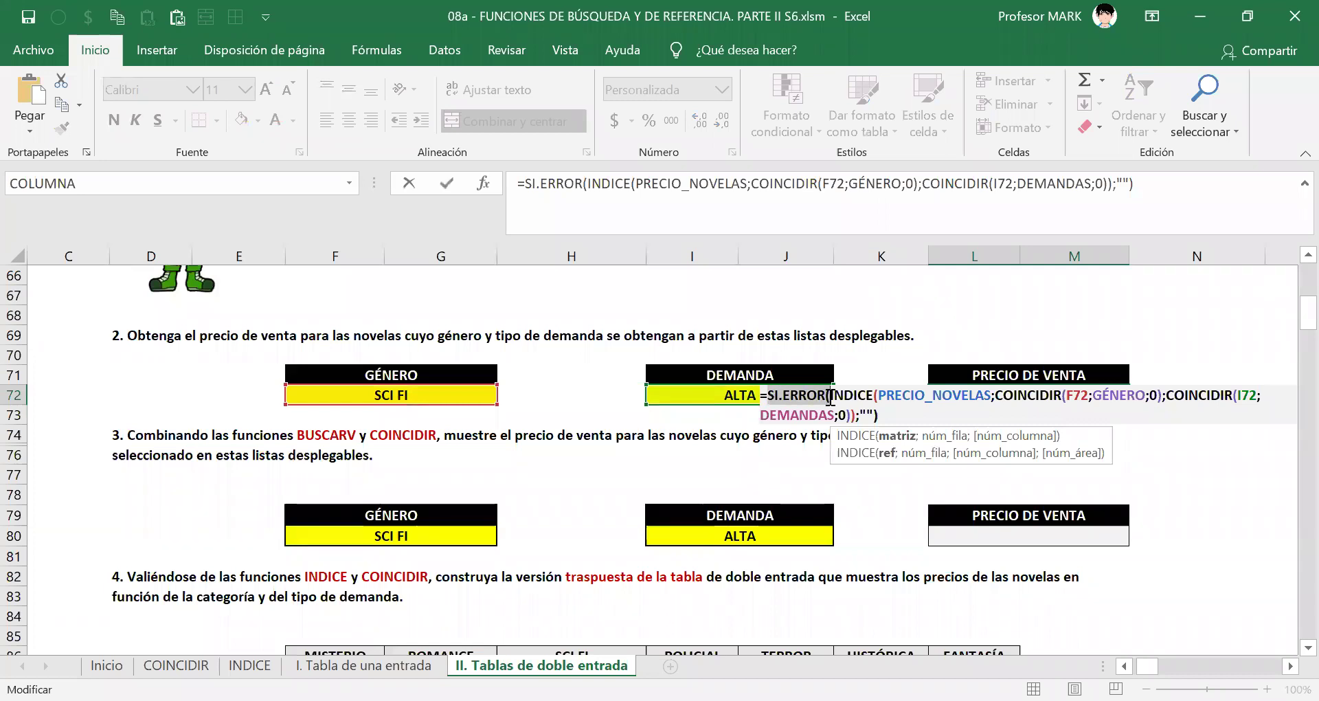
{"action": "key", "text": "Delete"}
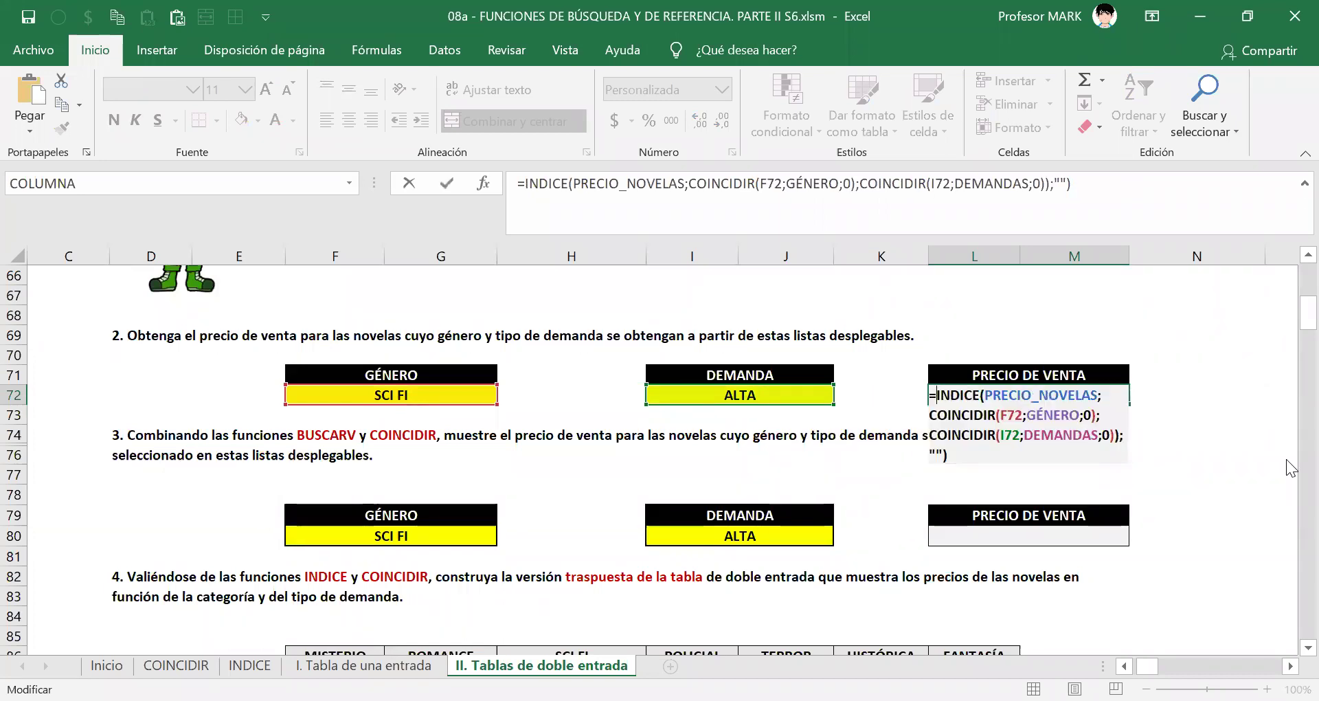
{"action": "key", "text": "BackSpace"}
{"action": "key", "text": "BackSpace"}
{"action": "key", "text": "BackSpace"}
{"action": "key", "text": "BackSpace"}
{"action": "key", "text": "ctrl+Return"}
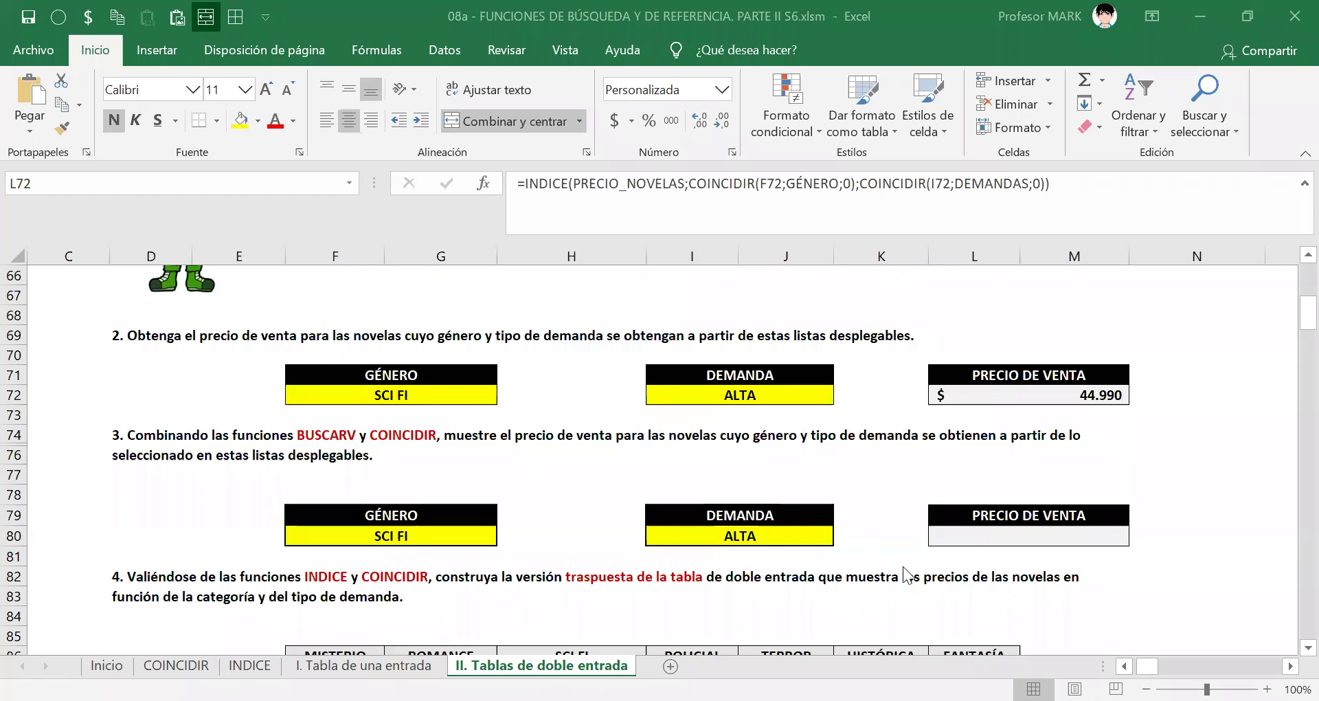
Step: Review the INDICE and COINCIDIR arguments of exercise 2's formula in L72
{"action": "left_click", "coordinate": [1000, 391]}
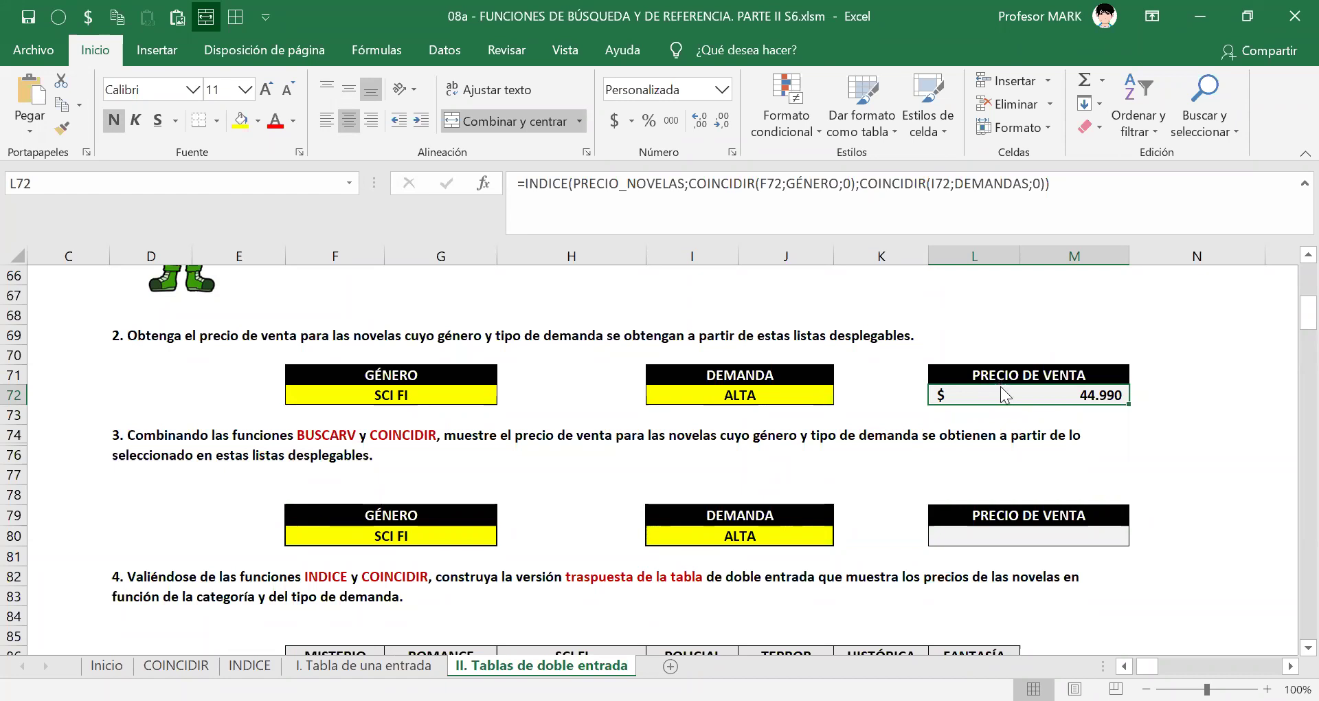
{"action": "key", "text": "Up"}
{"action": "double_click", "coordinate": [977, 402]}
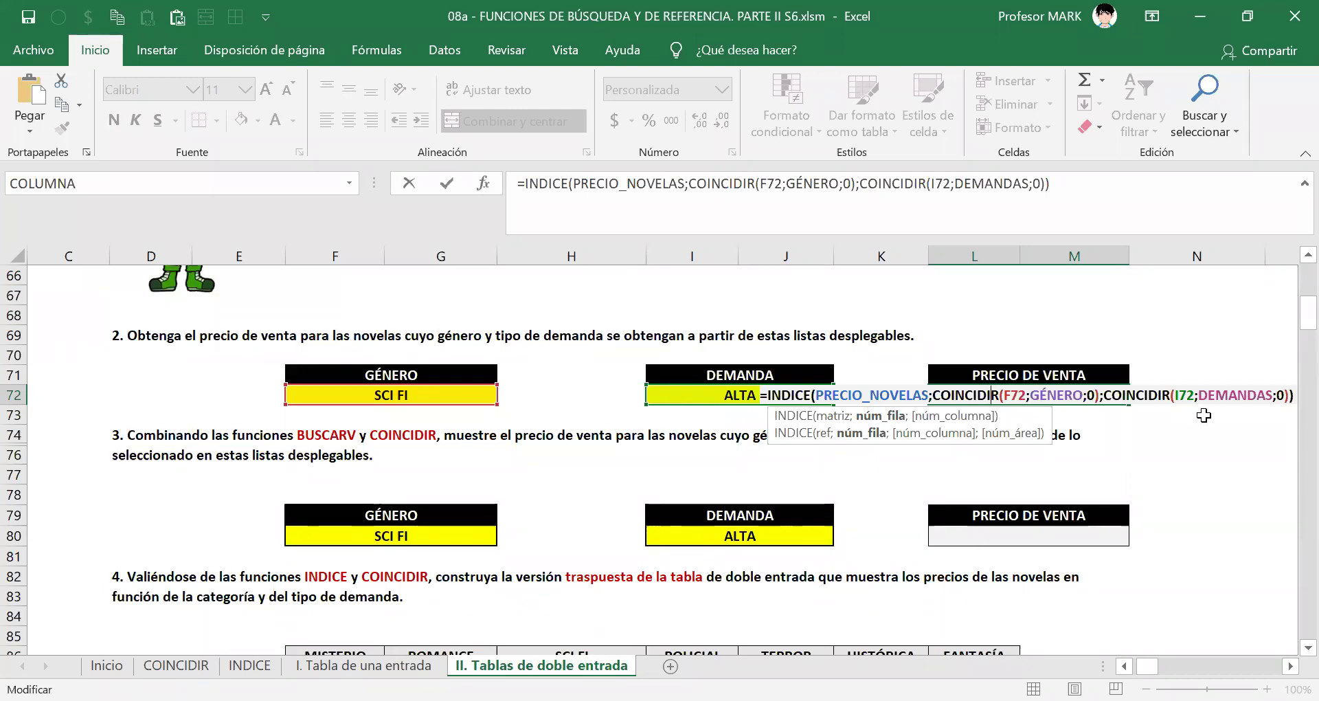
{"action": "key", "text": "ctrl+Return"}
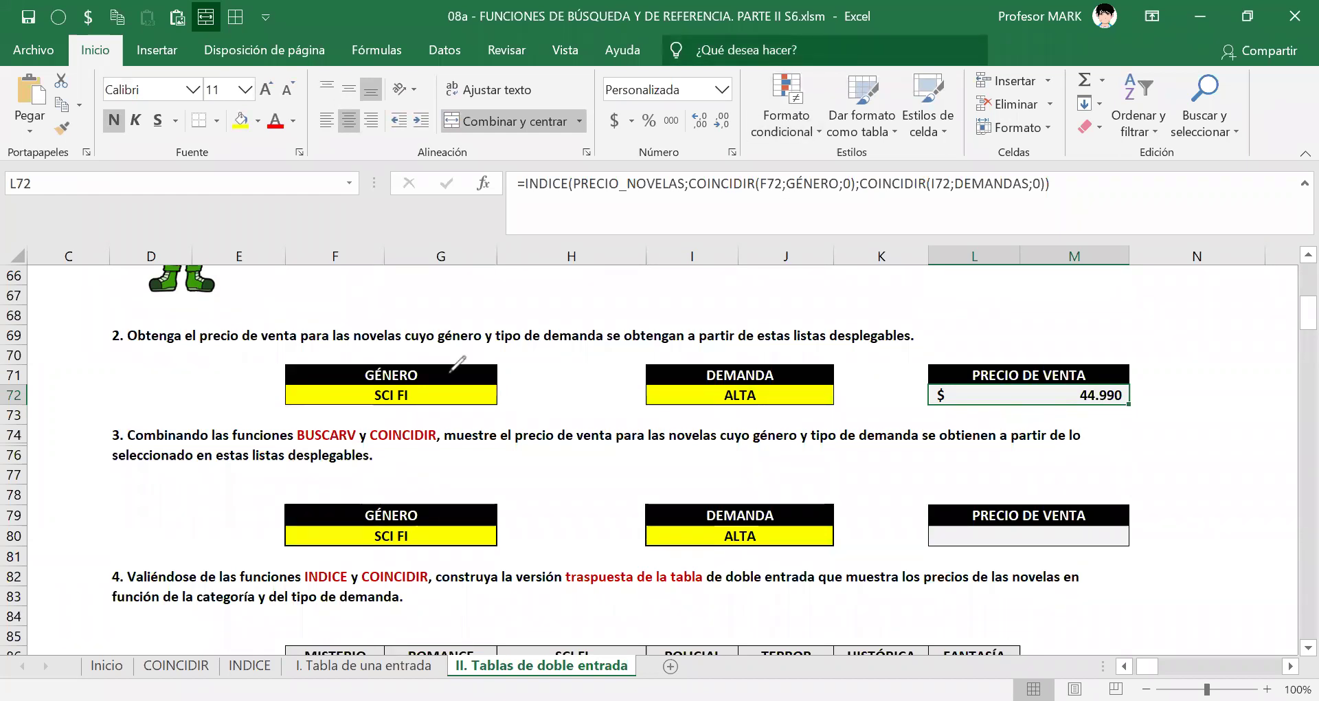
Step: Mark exercise 2's GÉNERO and DEMANDA cells with hand-drawn red arrows and check both cells
{"action": "left_click_drag", "start_coordinate": [446, 365], "coordinate": [491, 332]}
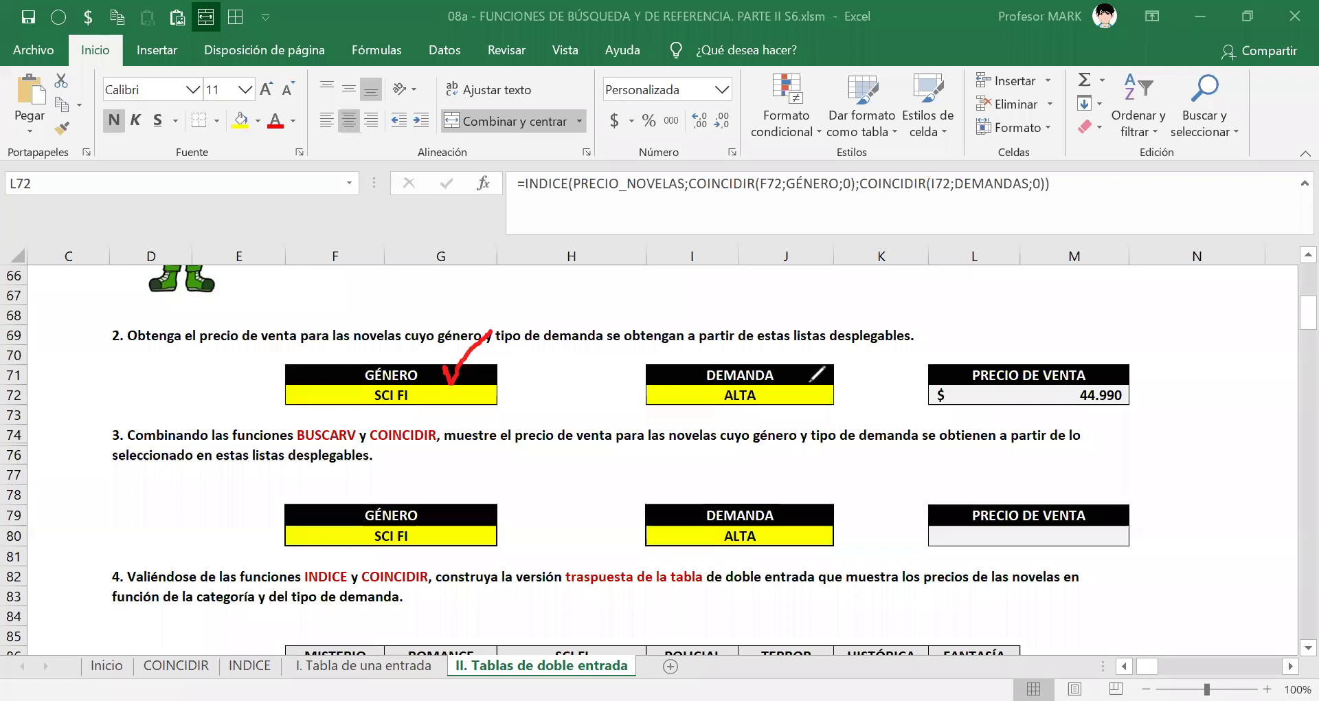
{"action": "left_click_drag", "start_coordinate": [809, 364], "coordinate": [846, 316]}
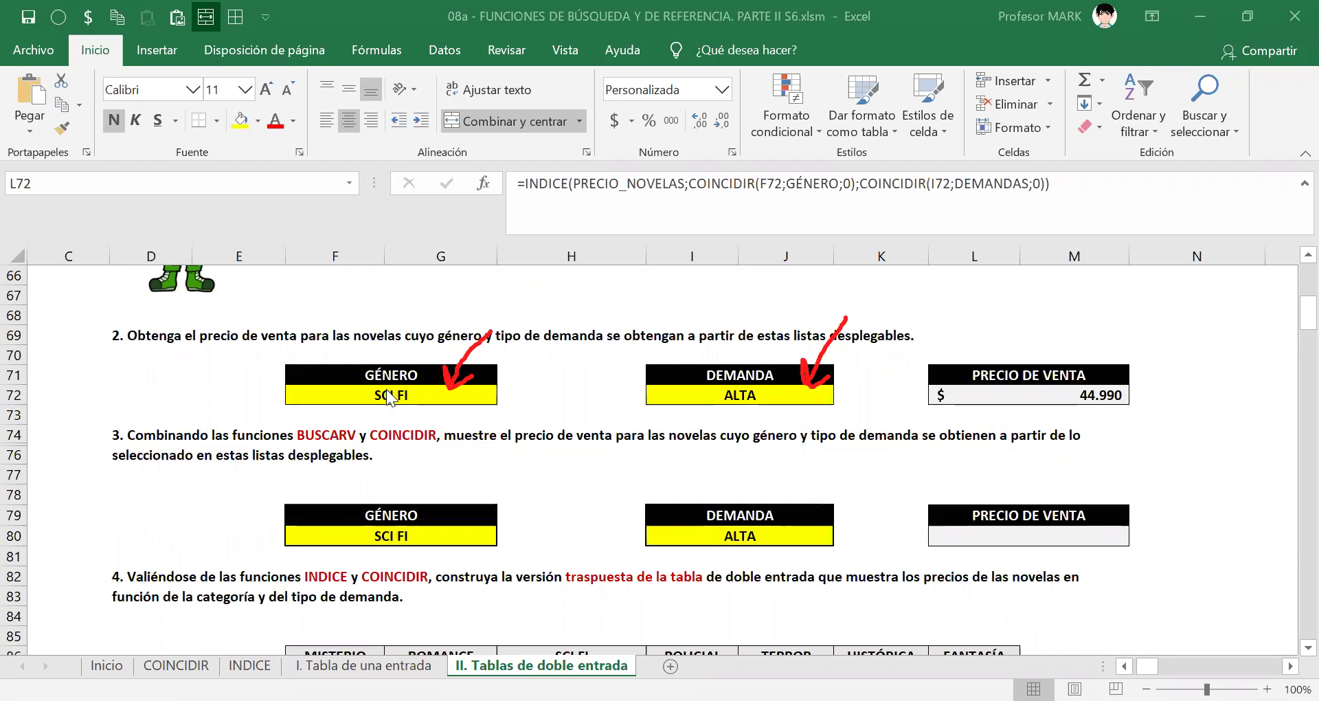
{"action": "left_click", "coordinate": [454, 402]}
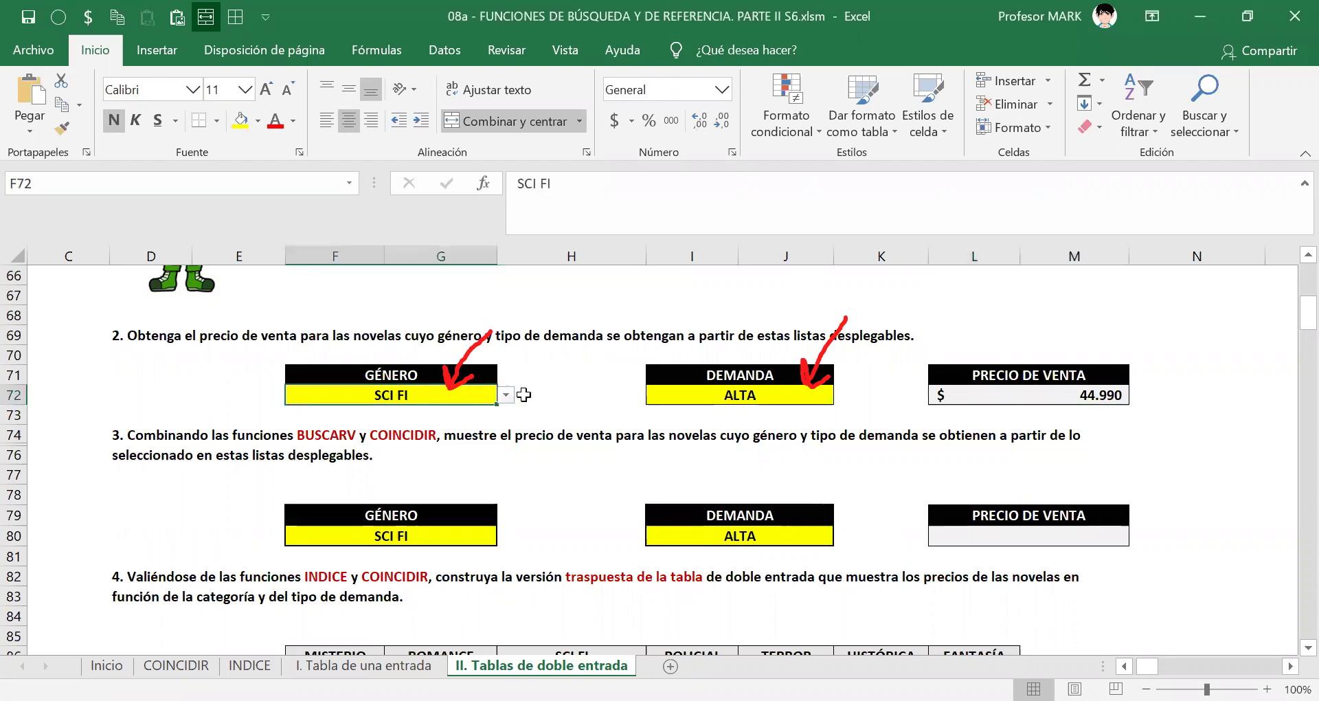
{"action": "left_click", "coordinate": [701, 395]}
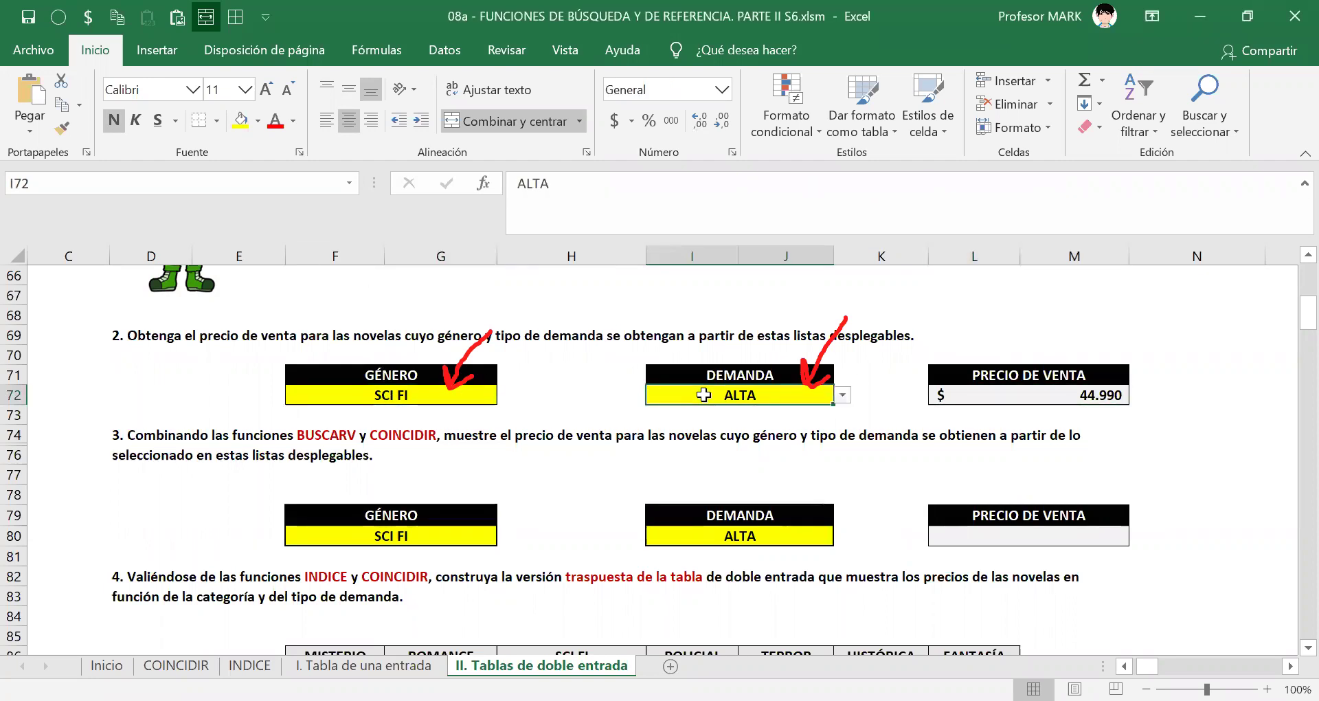
Step: Clear exercise 2's GÉNERO cell F72 and check how the PRECIO DE VENTA formula in L72 responds
{"action": "left_click", "coordinate": [324, 395]}
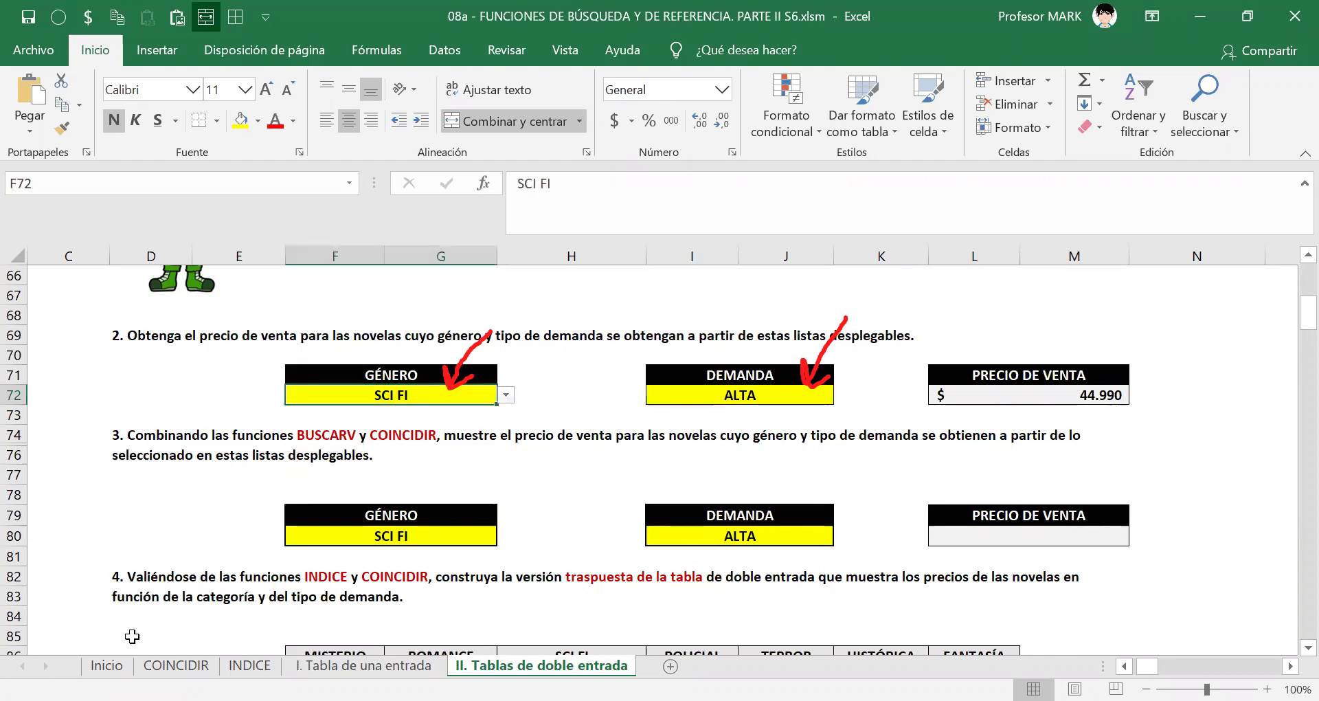
{"action": "key", "text": "Delete"}
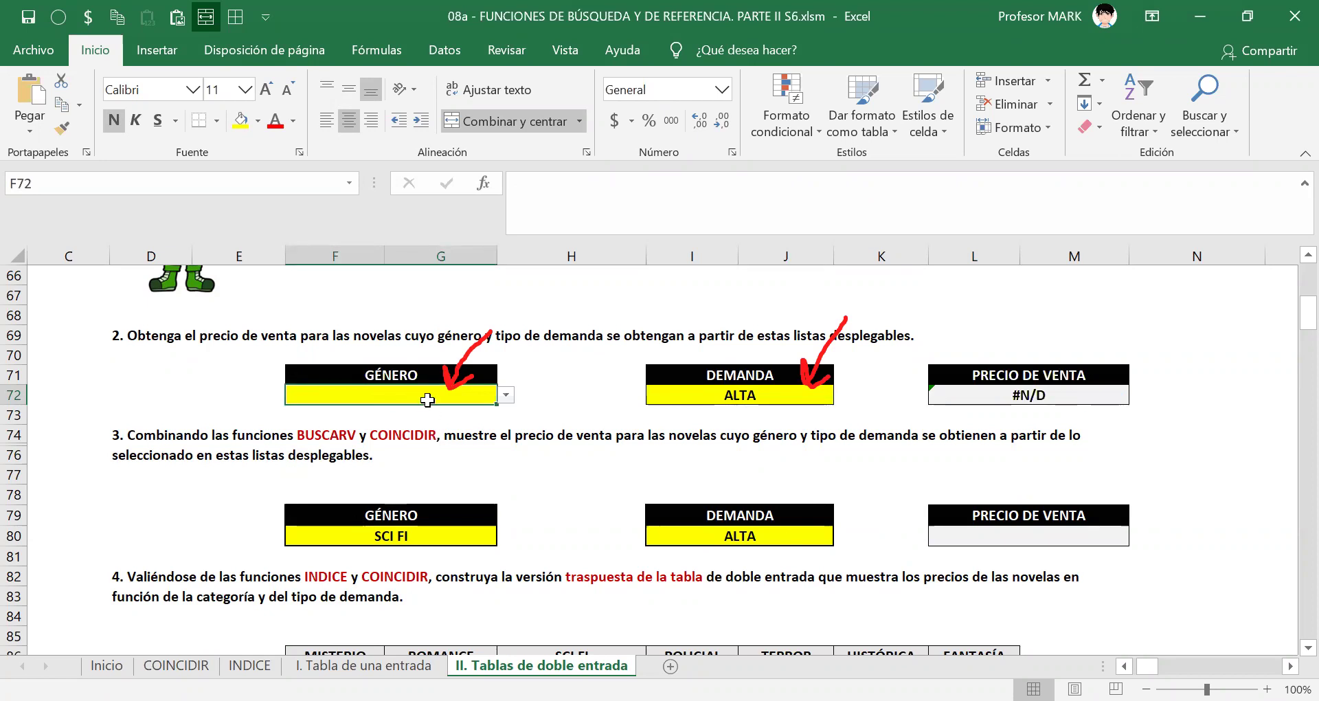
{"action": "left_click", "coordinate": [992, 395]}
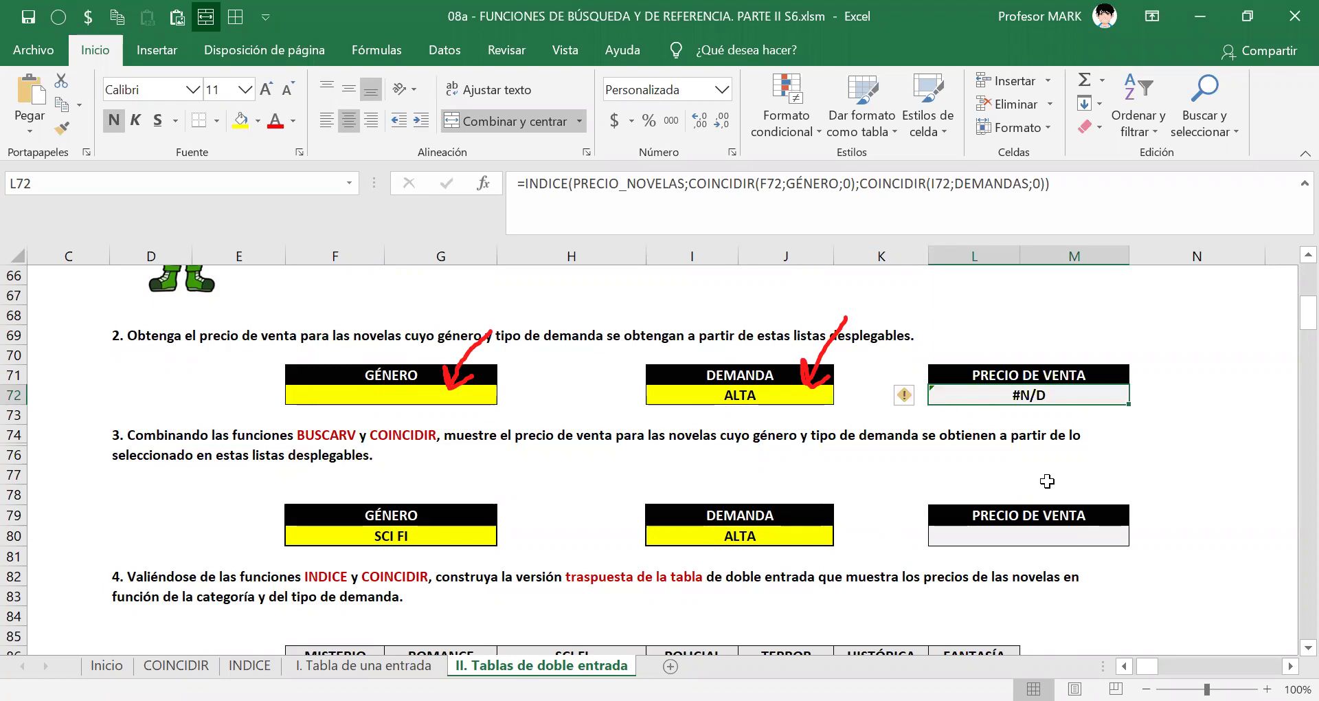
{"action": "left_click", "coordinate": [349, 395]}
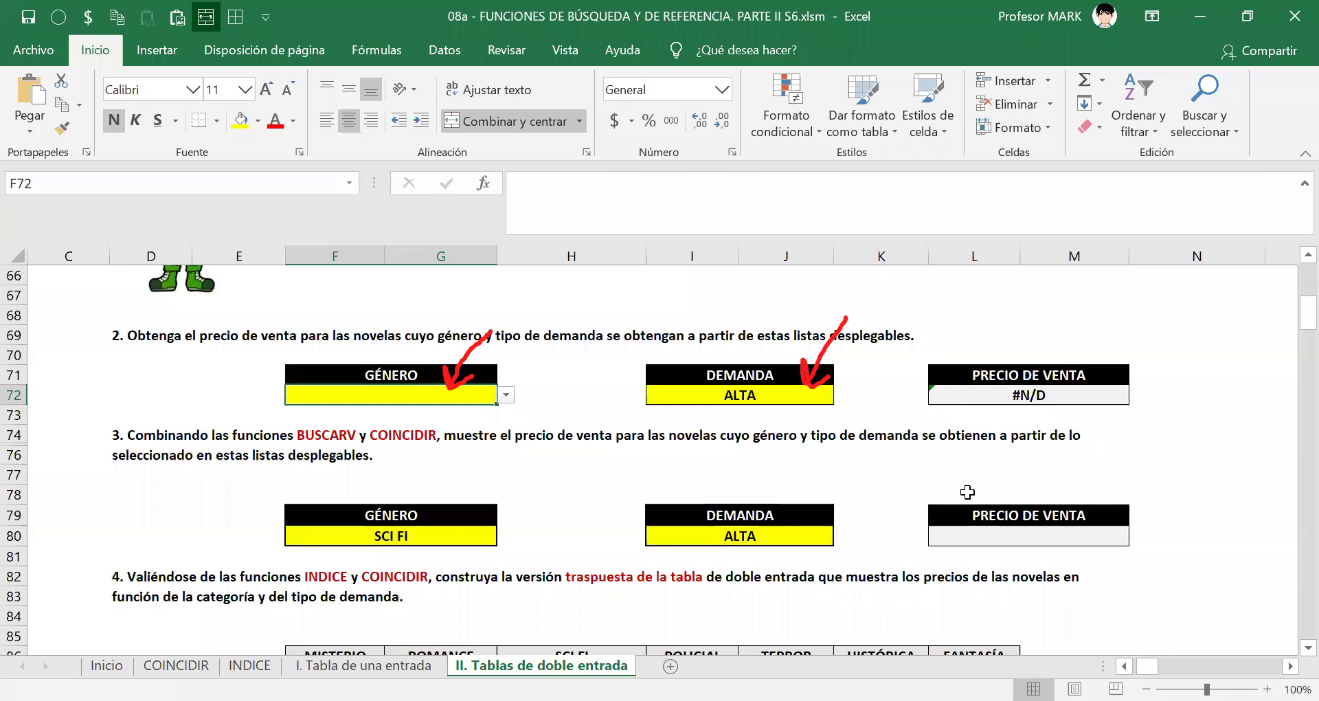
{"action": "key", "text": "Right"}
{"action": "key", "text": "Right"}
{"action": "key", "text": "Right"}
{"action": "key", "text": "Right"}
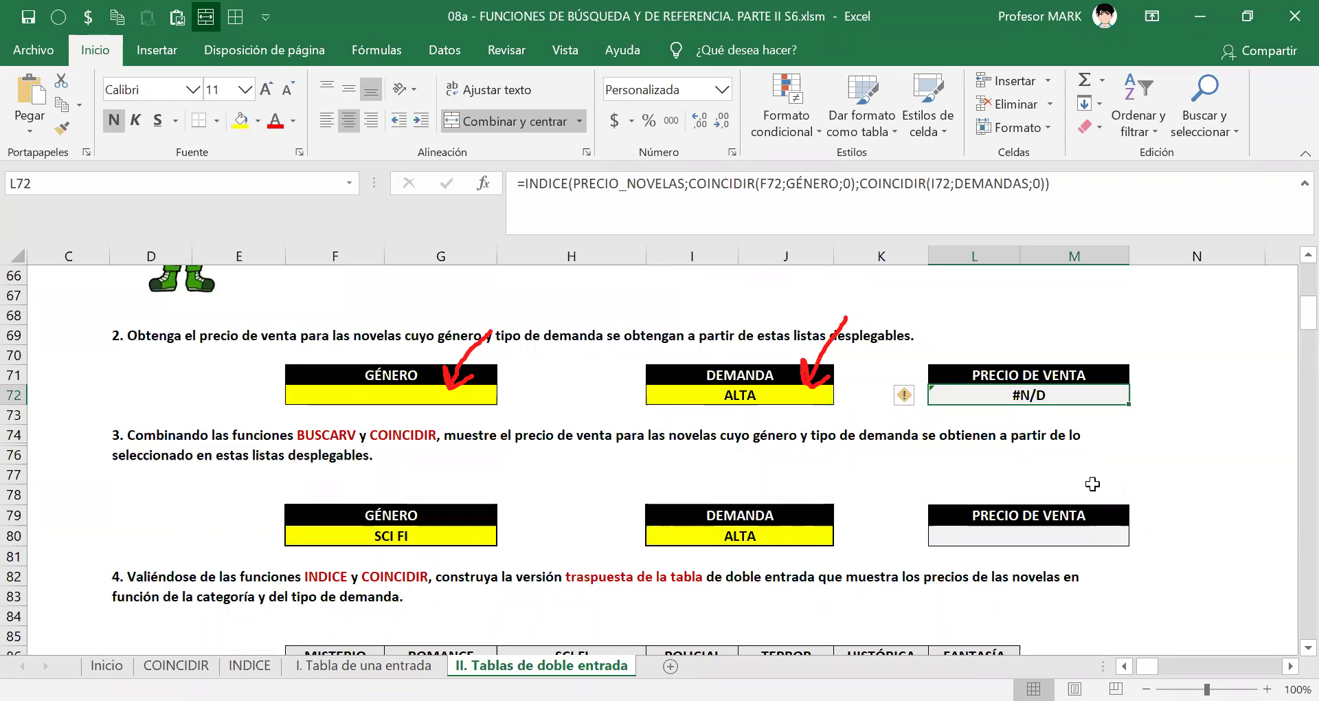
Step: Wrap the INDICE formula in L72 in SI.ERROR with "" as the value returned on error
{"action": "double_click", "coordinate": [956, 398]}
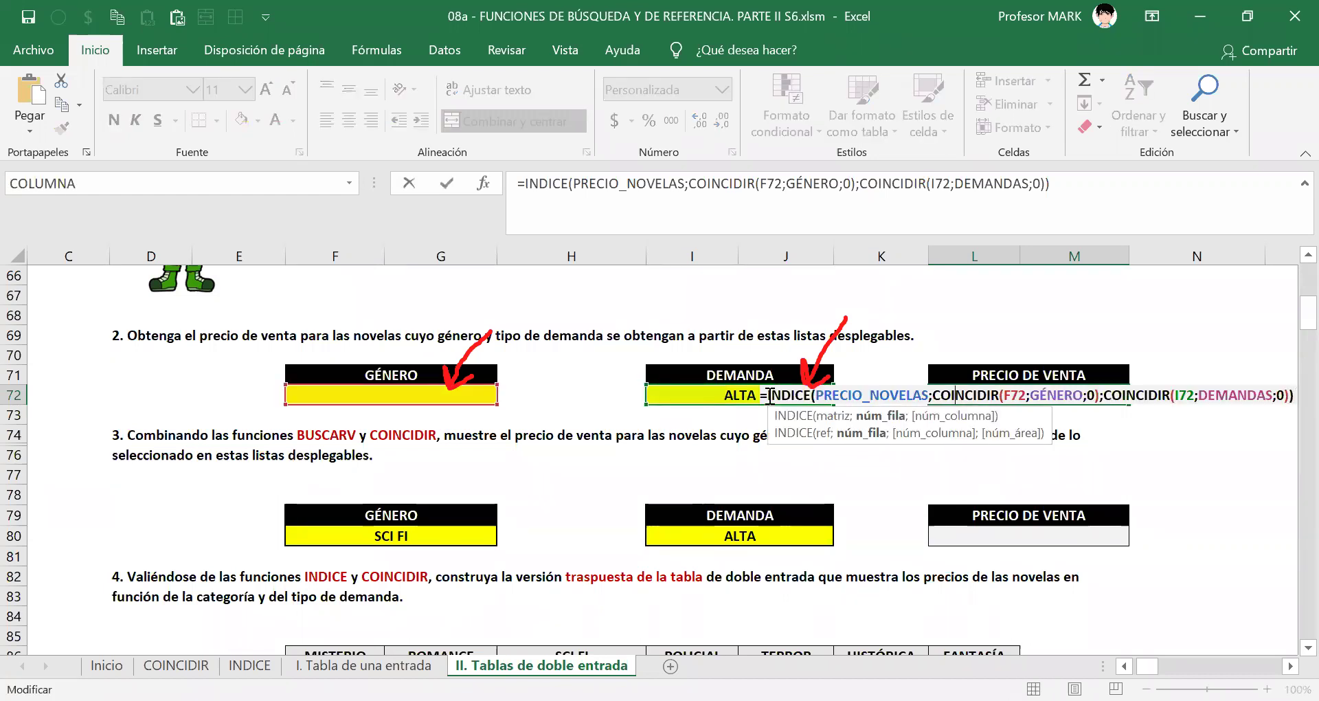
{"action": "key", "text": "Escape"}
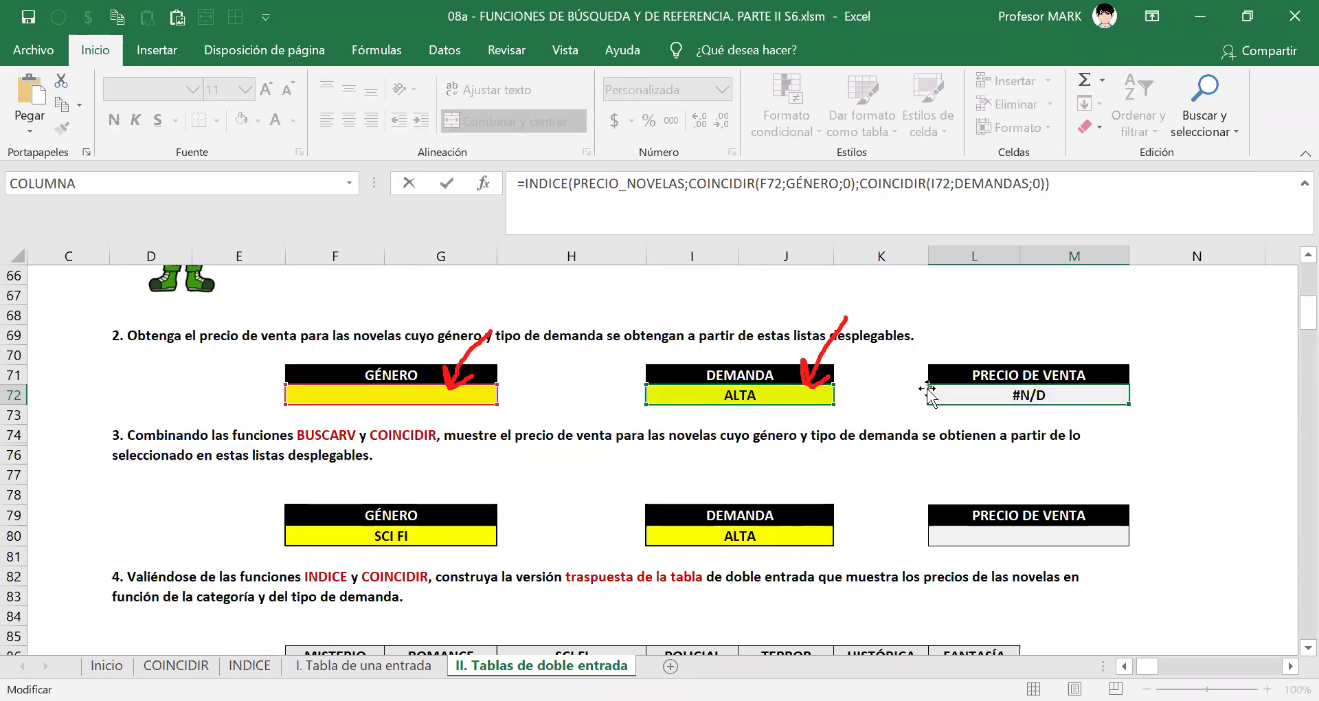
{"action": "double_click", "coordinate": [928, 392]}
{"action": "type", "text": "SI.ERROR("}
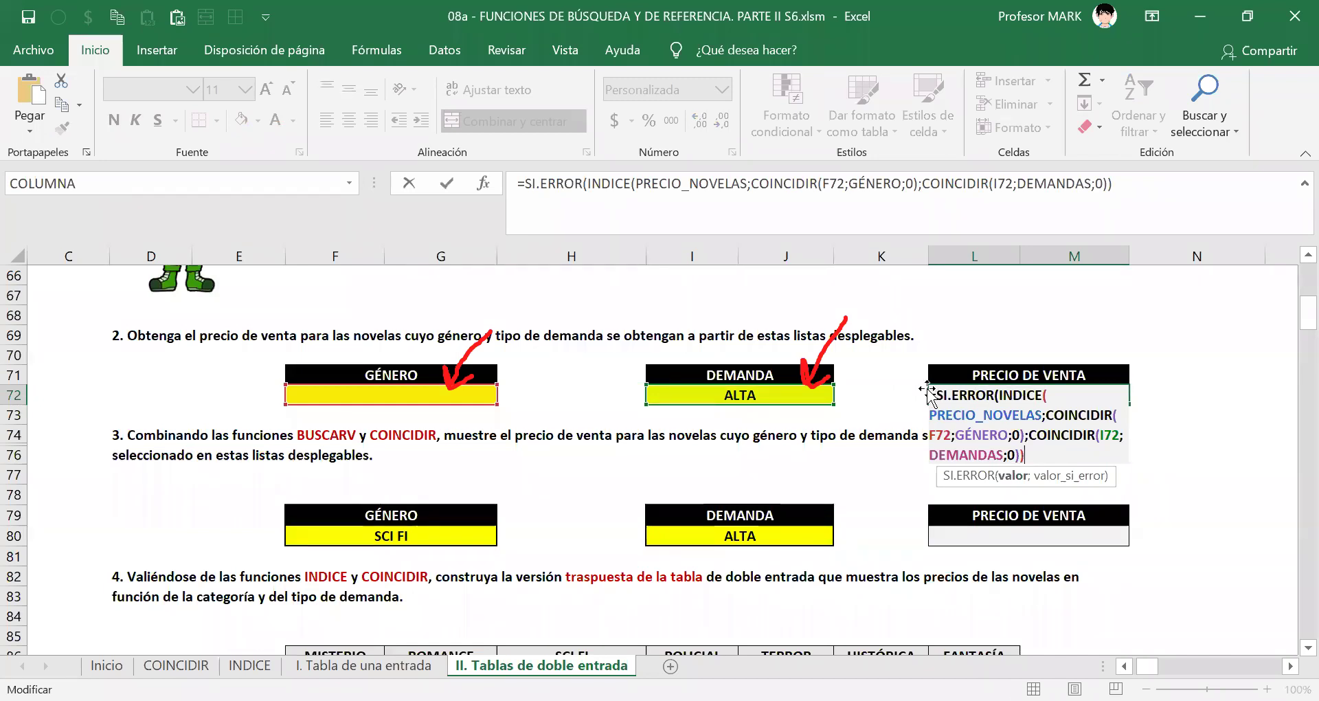
{"action": "key", "text": "Return"}
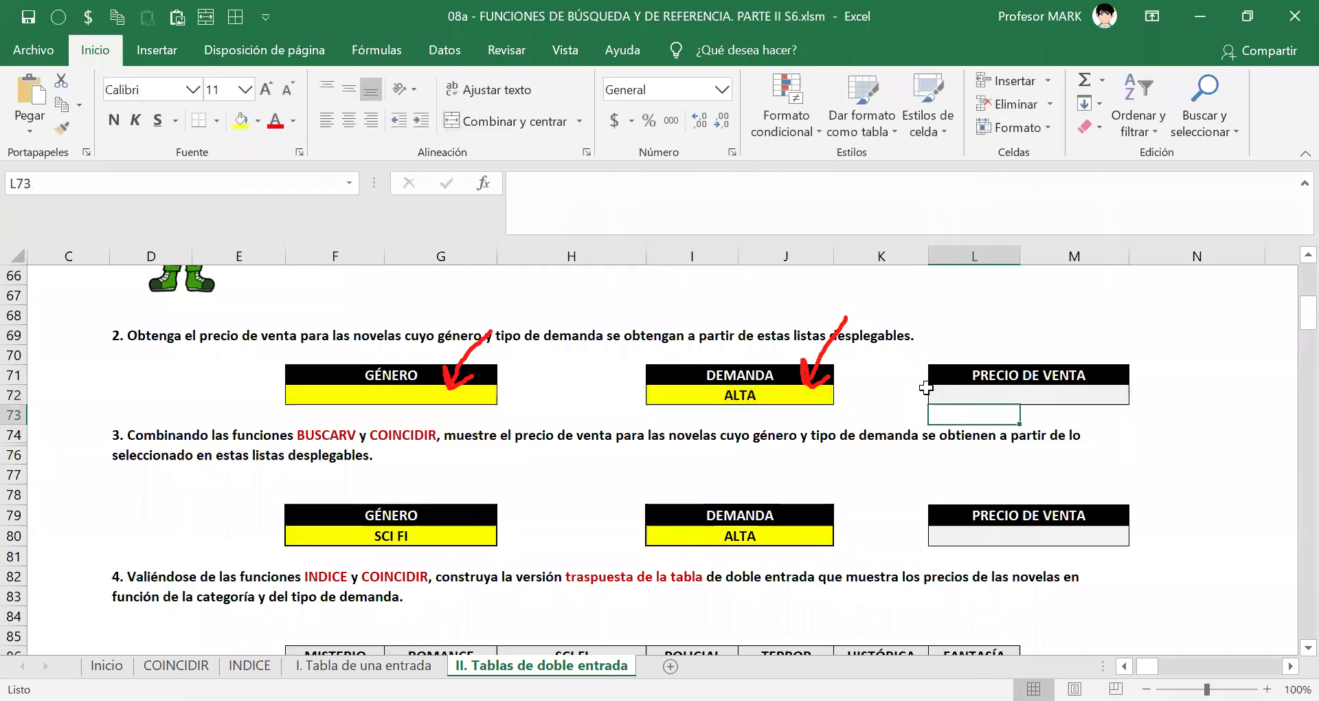
{"action": "left_click", "coordinate": [927, 388]}
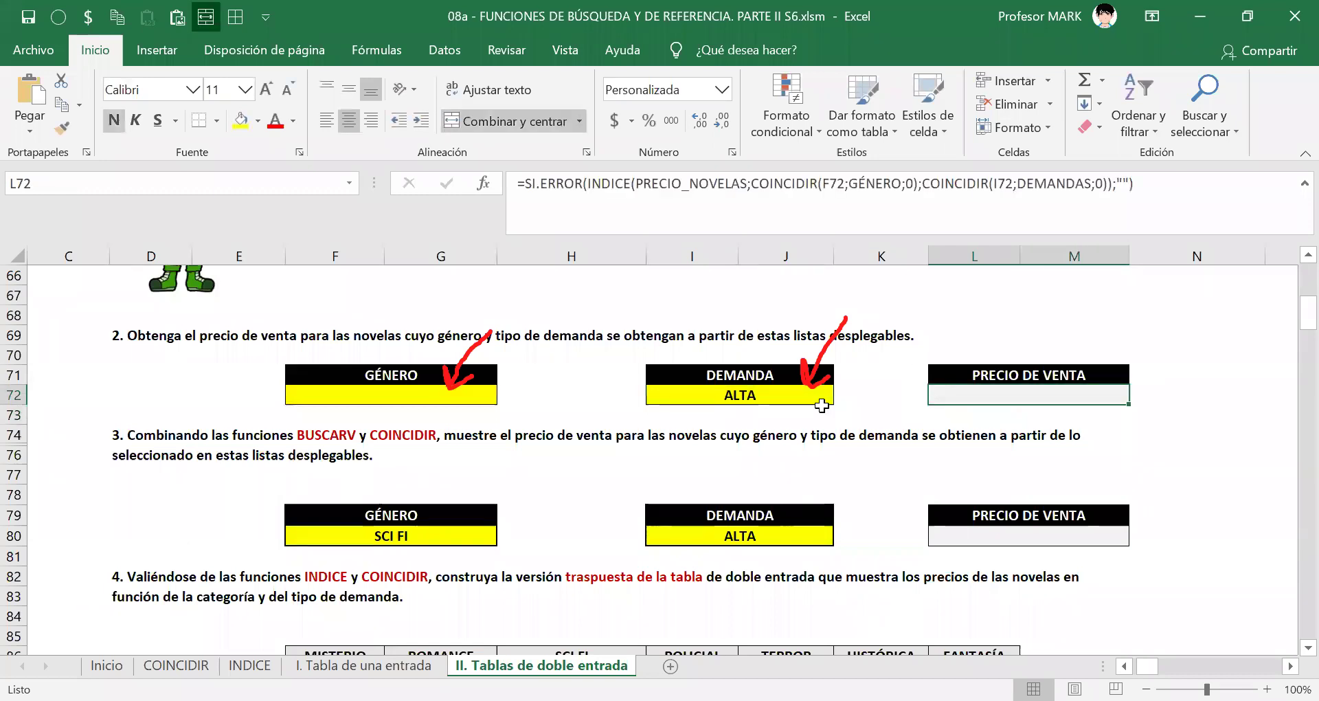
Step: Choose SCI FI as the genre in exercise 2's GÉNERO cell F72
{"action": "left_click", "coordinate": [374, 393]}
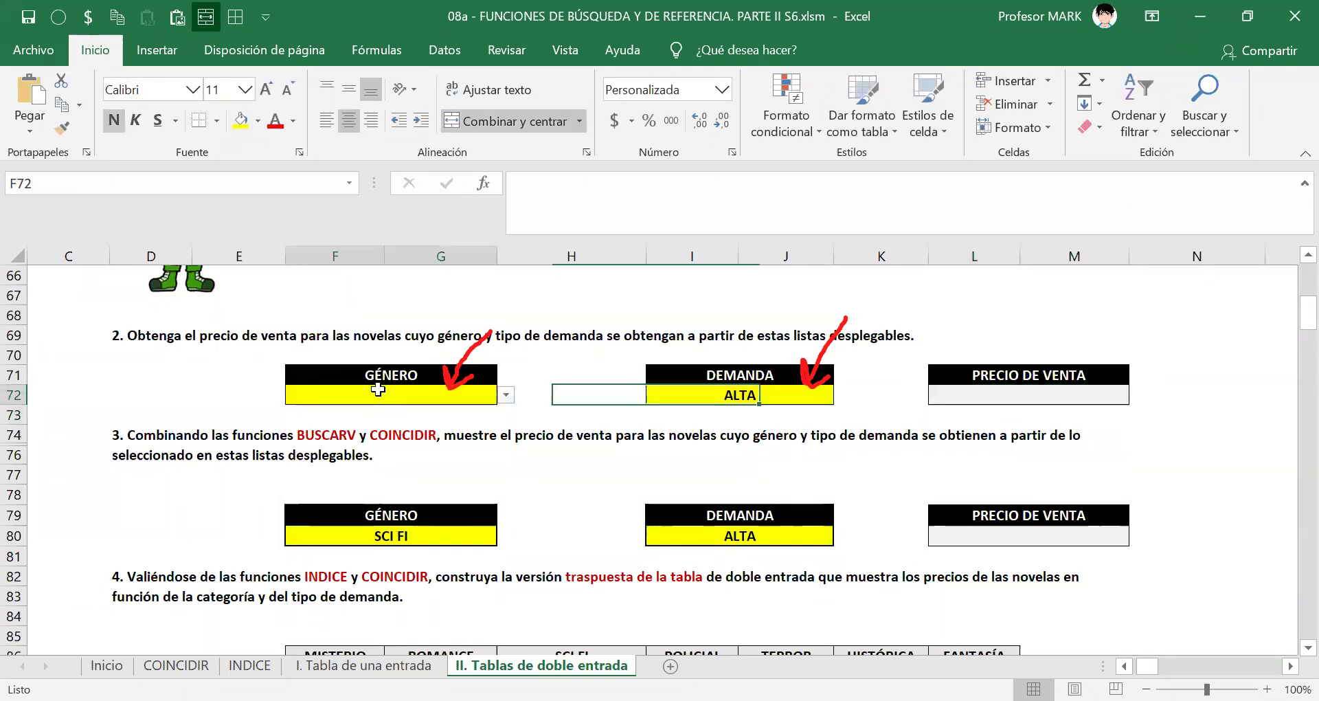
{"action": "left_click", "coordinate": [505, 394]}
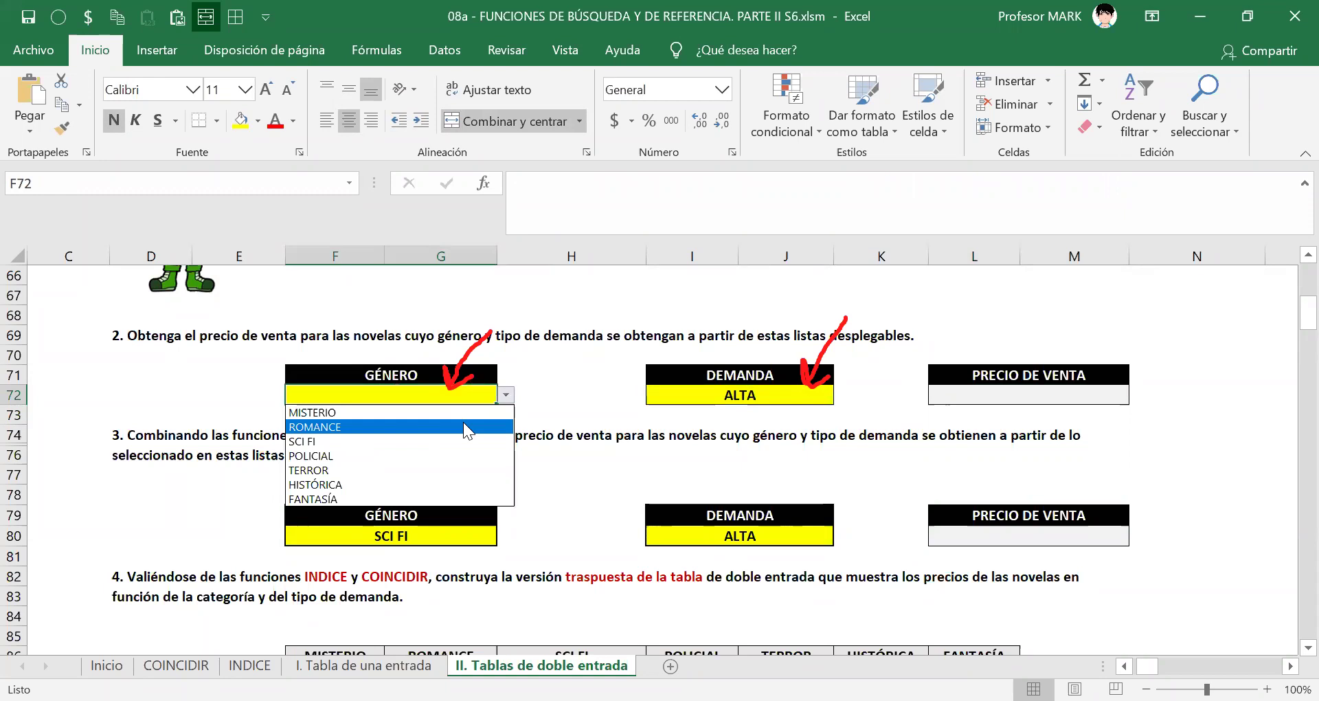
{"action": "left_click", "coordinate": [470, 440]}
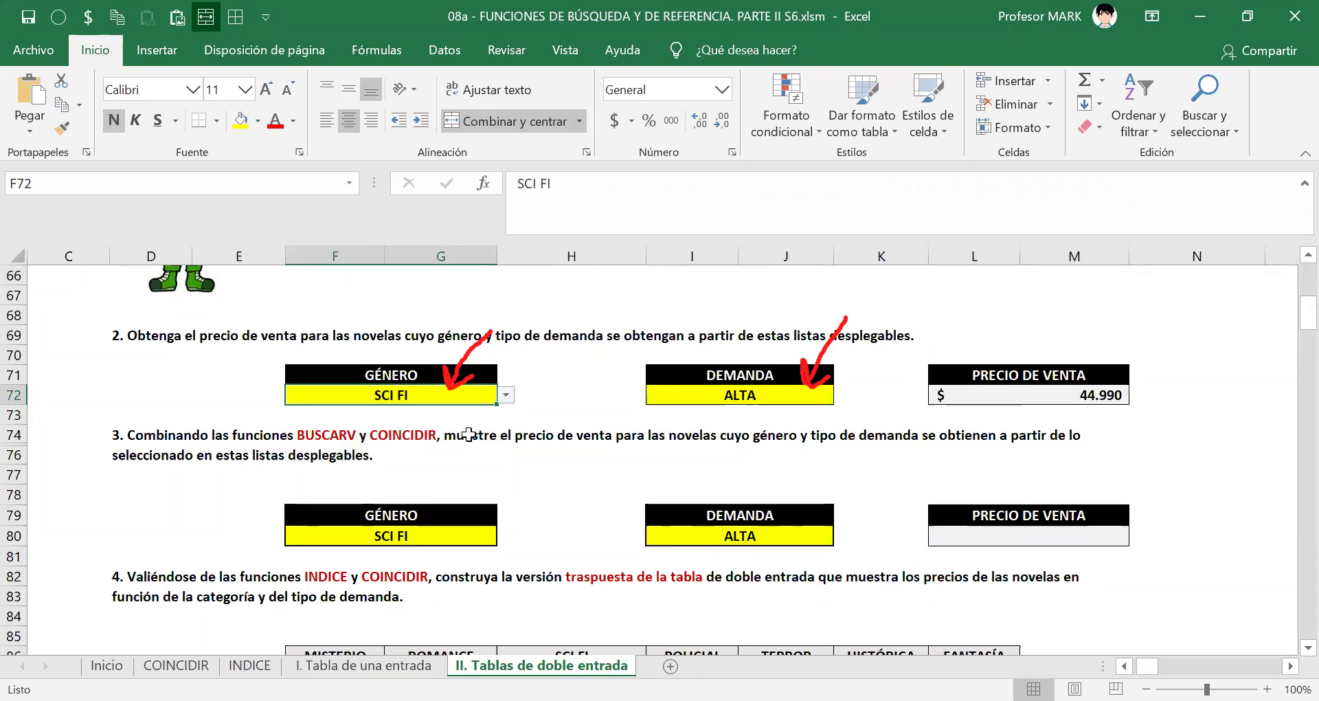
Step: Clear exercise 2's DEMANDA cell I72 and check how the SI.ERROR formula in L72 handles it
{"action": "left_click", "coordinate": [761, 397]}
{"action": "key", "text": "Delete"}
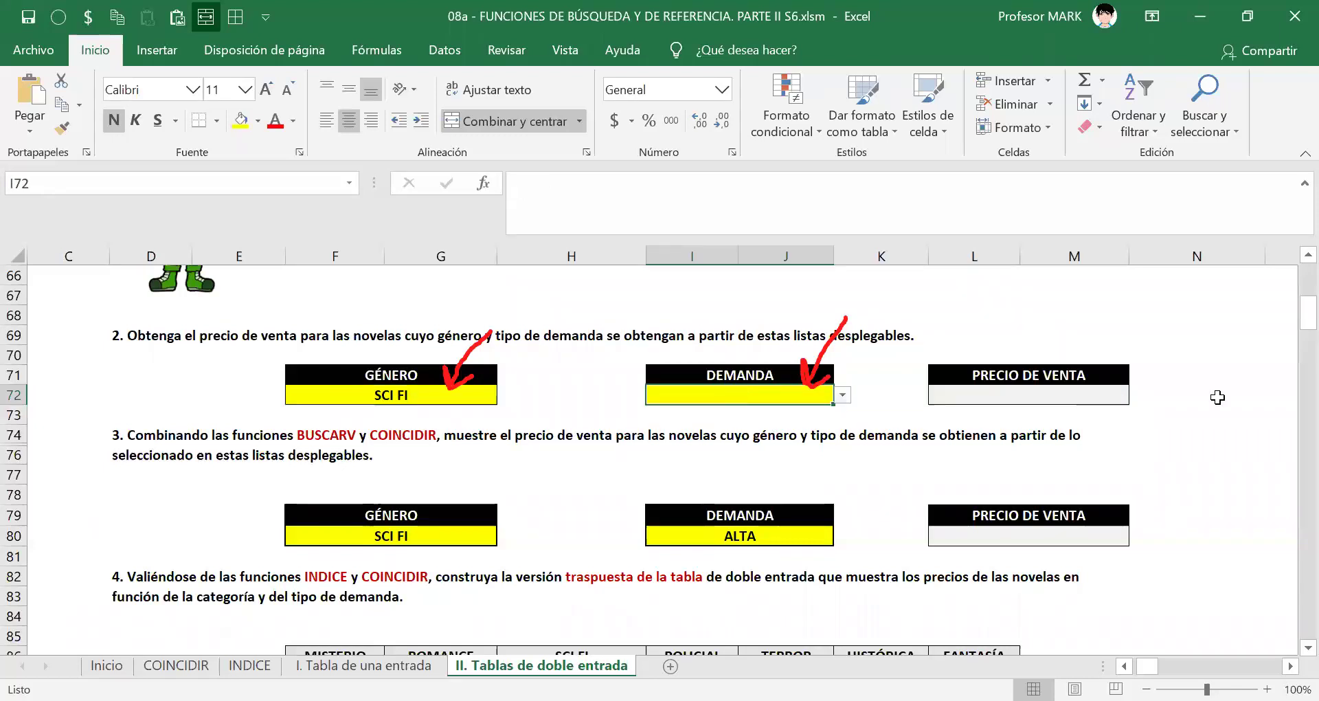
{"action": "left_click", "coordinate": [1030, 395]}
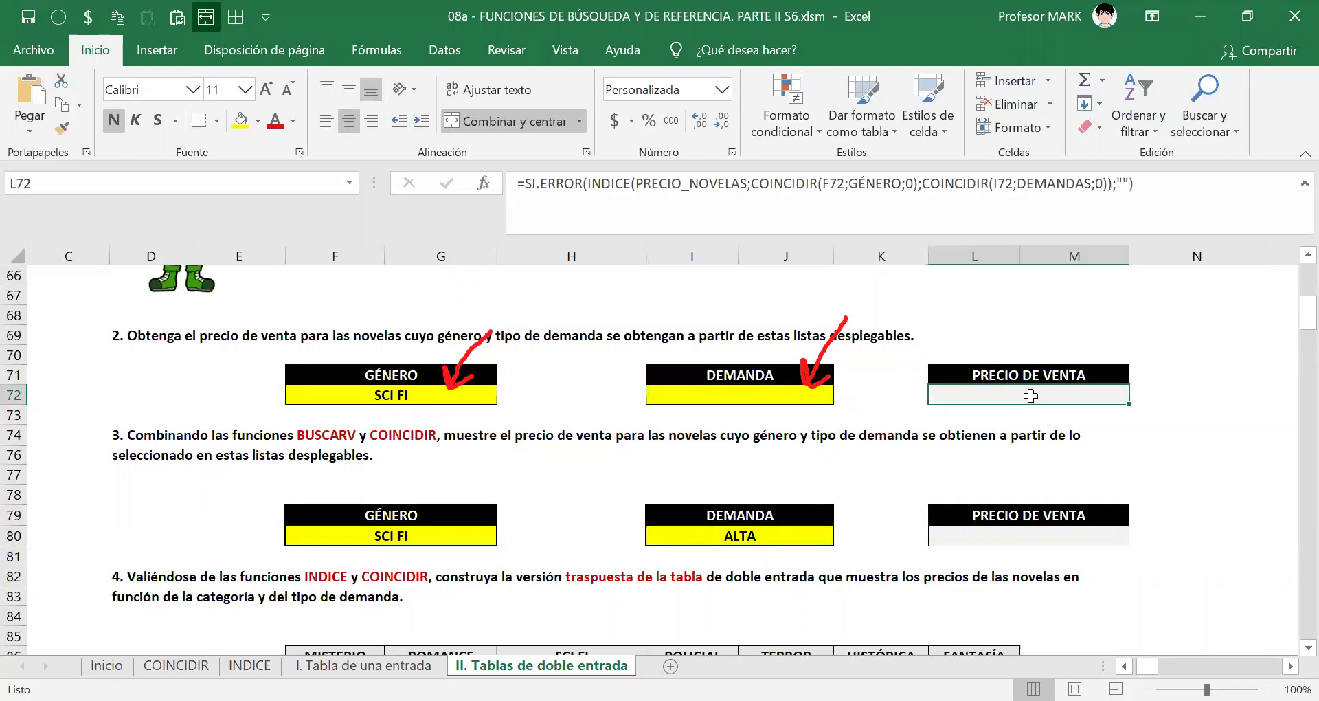
{"action": "double_click", "coordinate": [1032, 397]}
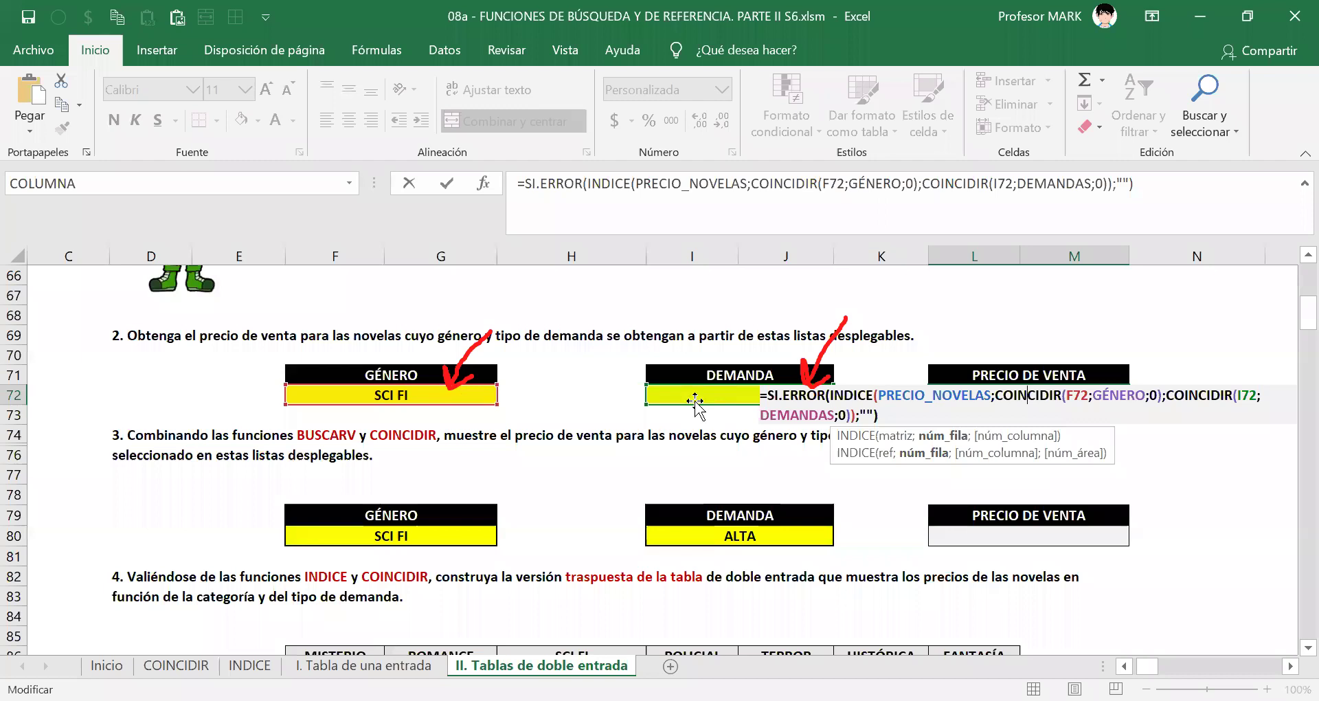
{"action": "key", "text": "Escape"}
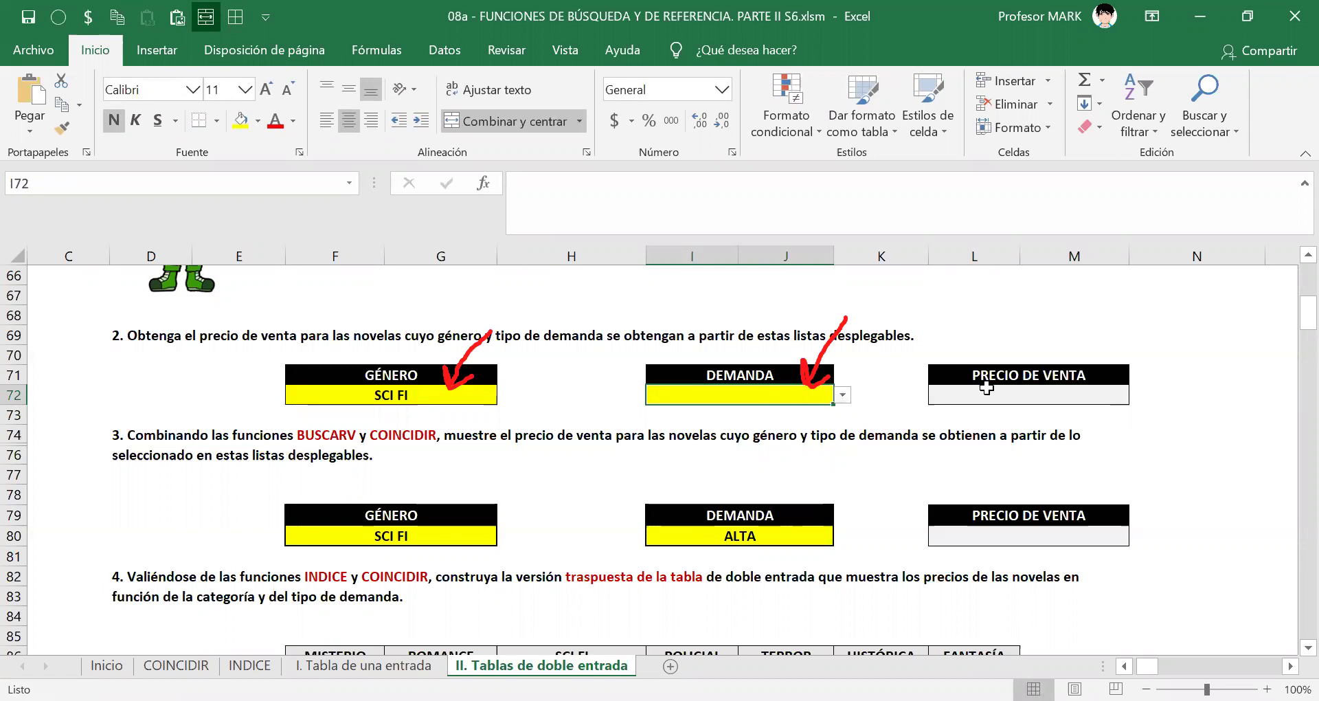
Step: Remove the SI.ERROR wrapper and its "" argument from the PRECIO DE VENTA formula in L72, leaving only the INDICE formula
{"action": "left_click", "coordinate": [397, 395]}
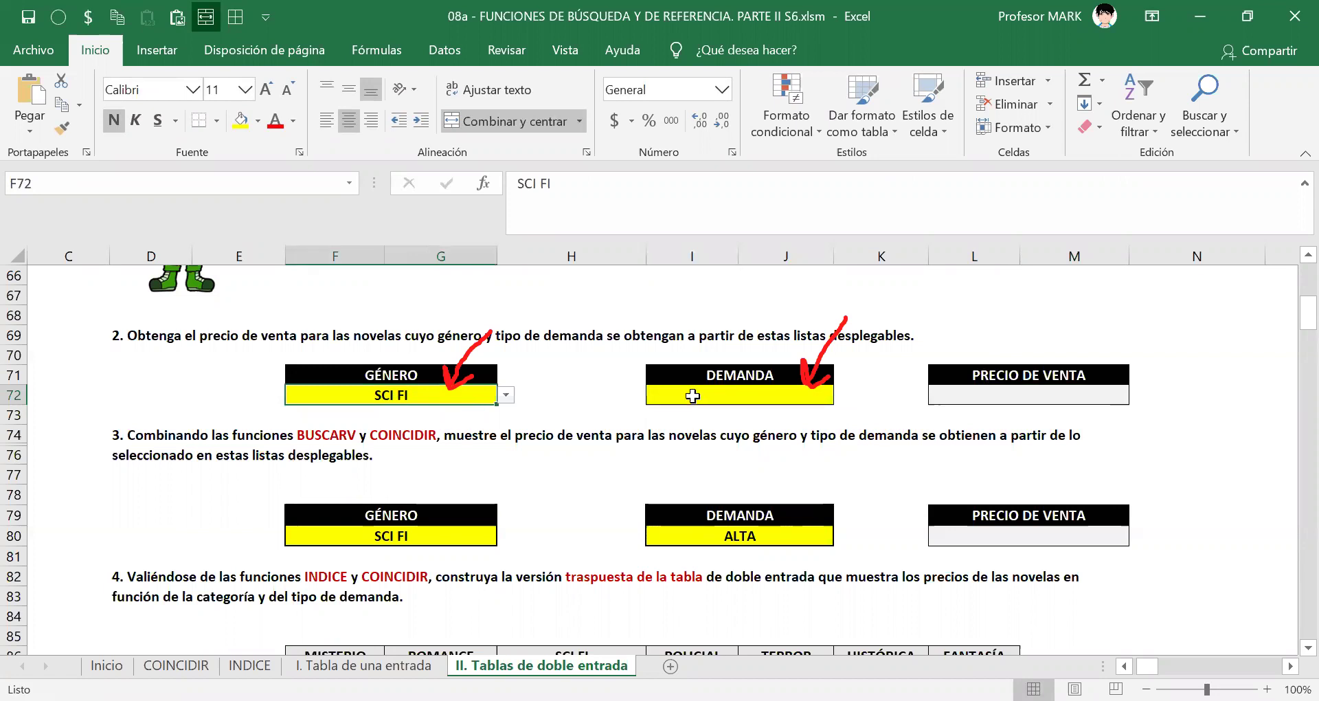
{"action": "left_click", "coordinate": [137, 379]}
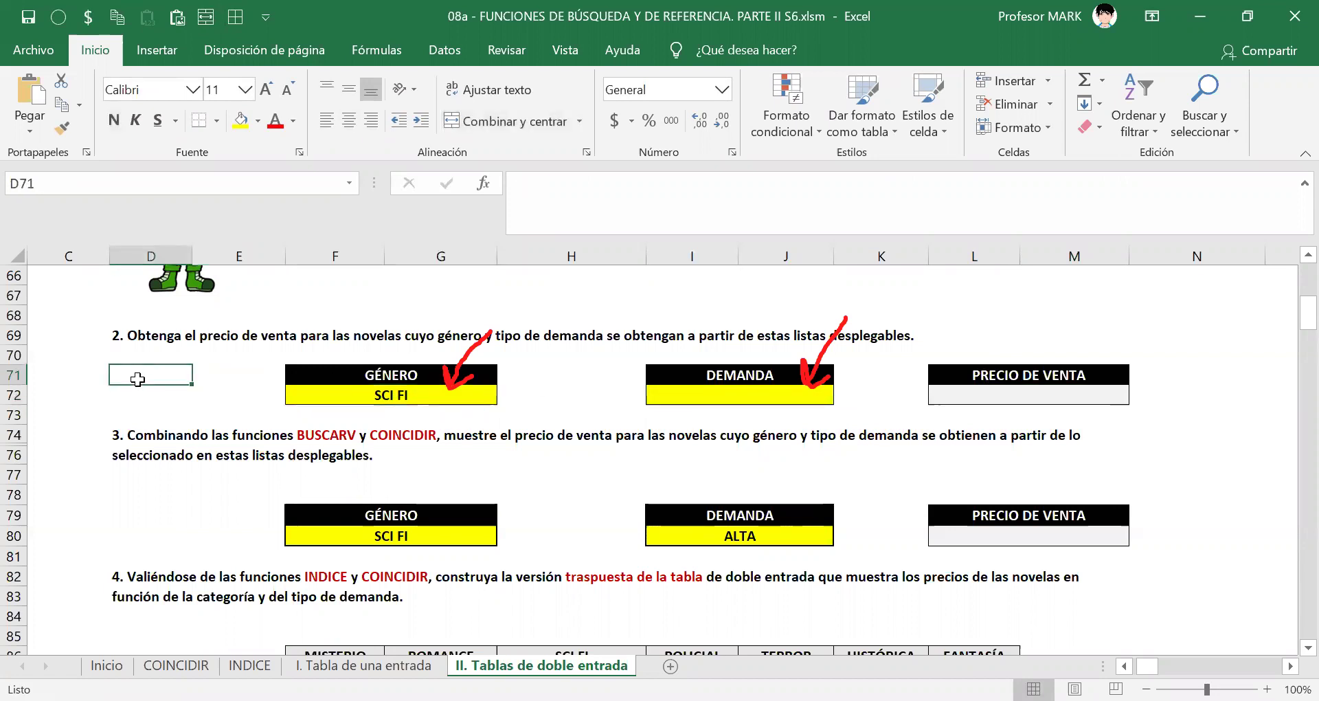
{"action": "left_click", "coordinate": [971, 395]}
{"action": "double_click", "coordinate": [974, 395]}
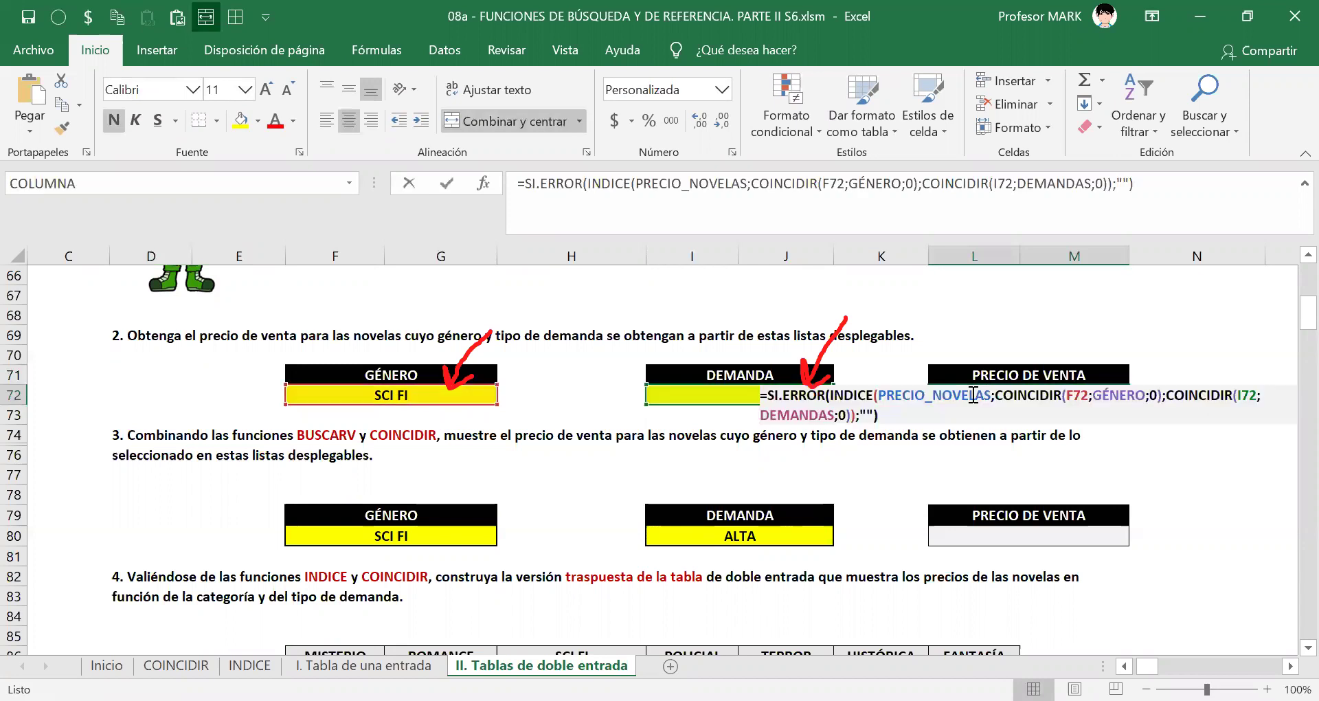
{"action": "left_click_drag", "start_coordinate": [768, 395], "coordinate": [832, 399]}
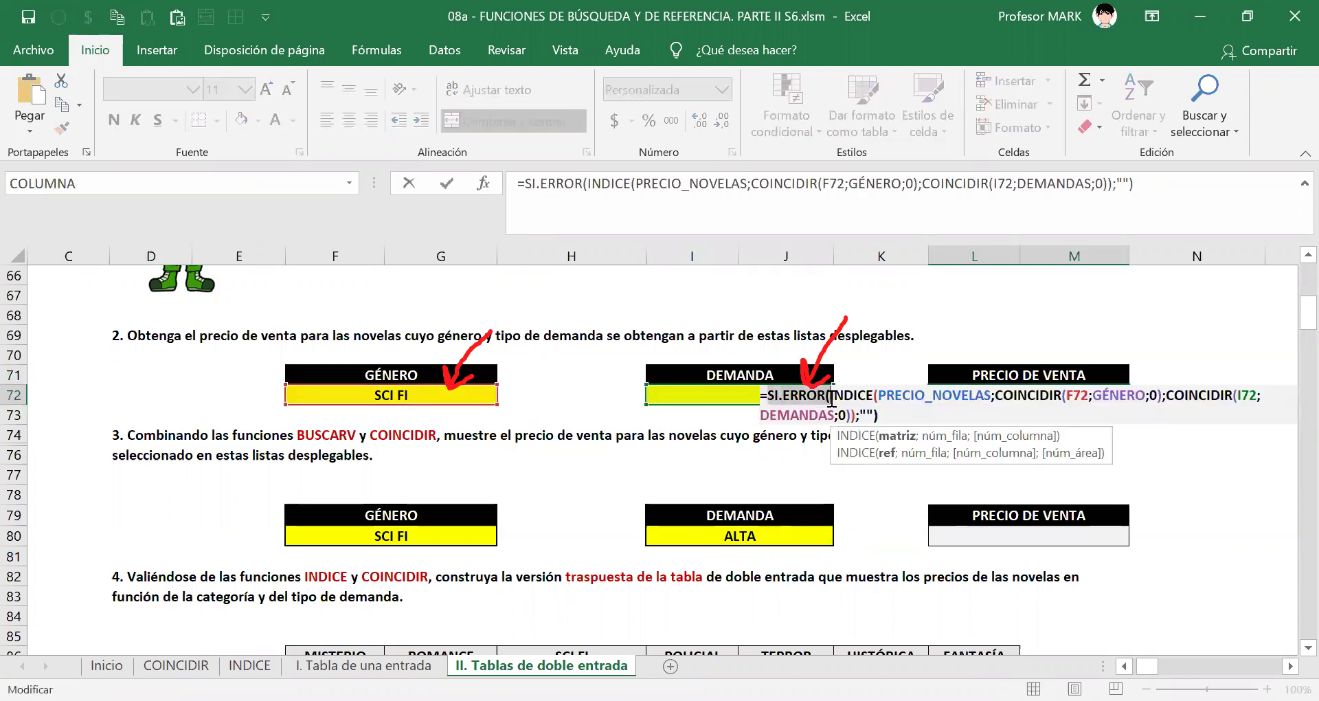
{"action": "key", "text": "BackSpace"}
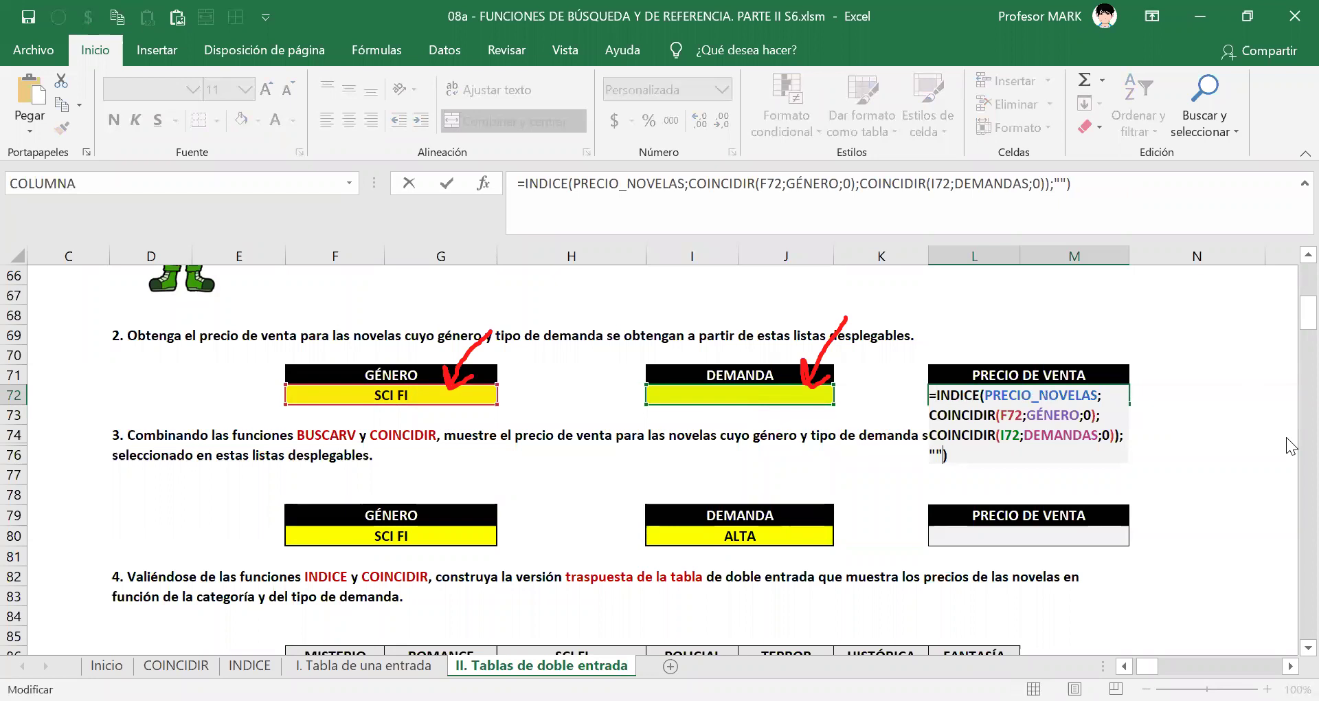
{"action": "key", "text": "BackSpace"}
{"action": "key", "text": "BackSpace"}
{"action": "key", "text": "BackSpace"}
{"action": "key", "text": "Return"}
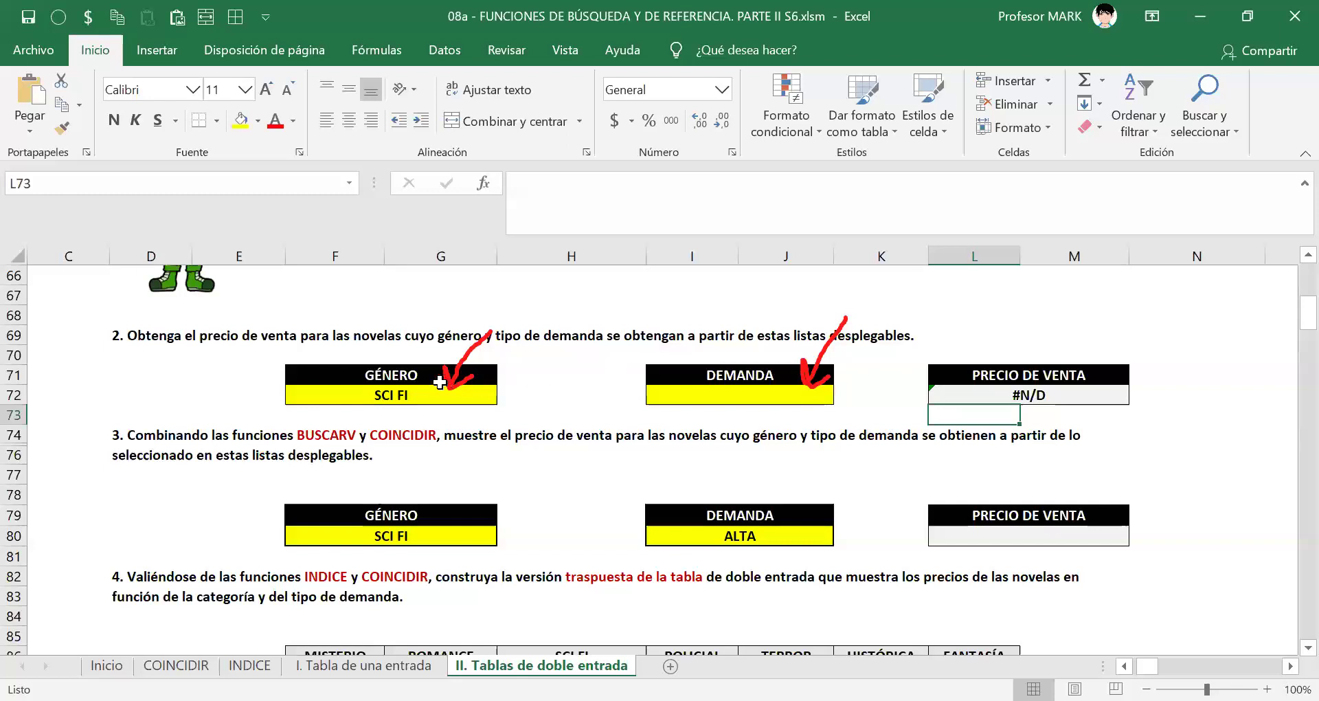
Step: Choose INTERMEDIA as the demand in exercise 2's DEMANDA cell I72
{"action": "left_click", "coordinate": [746, 390]}
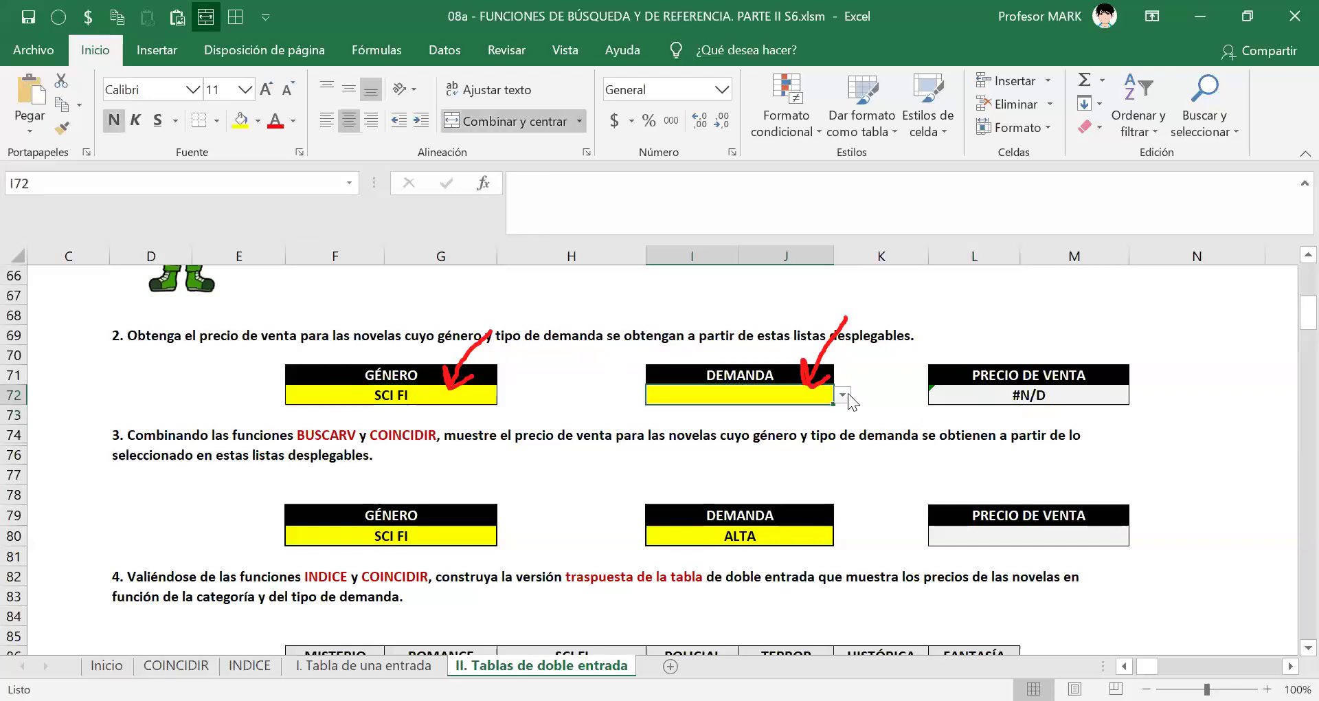
{"action": "left_click", "coordinate": [842, 395]}
{"action": "left_click", "coordinate": [680, 443]}
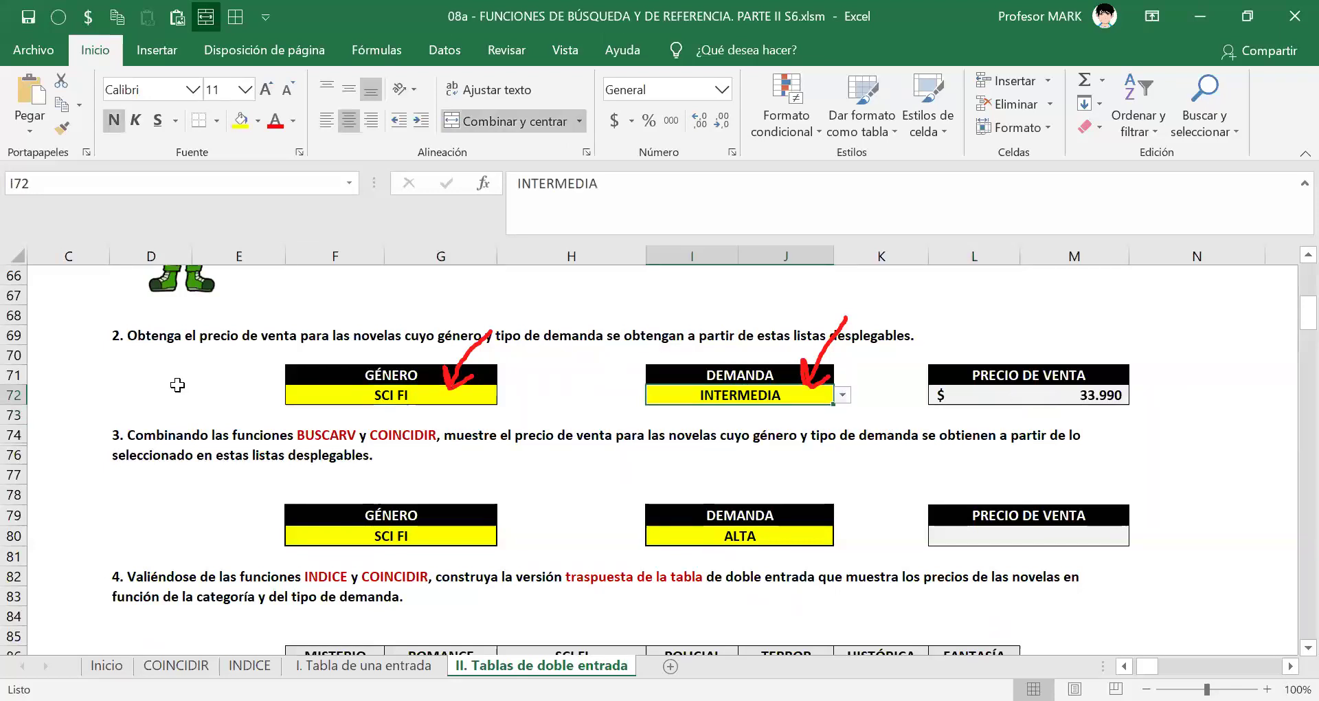
Step: Enter the label DÍA in cell D71, beside exercise 2's GÉNERO heading
{"action": "left_click", "coordinate": [137, 373]}
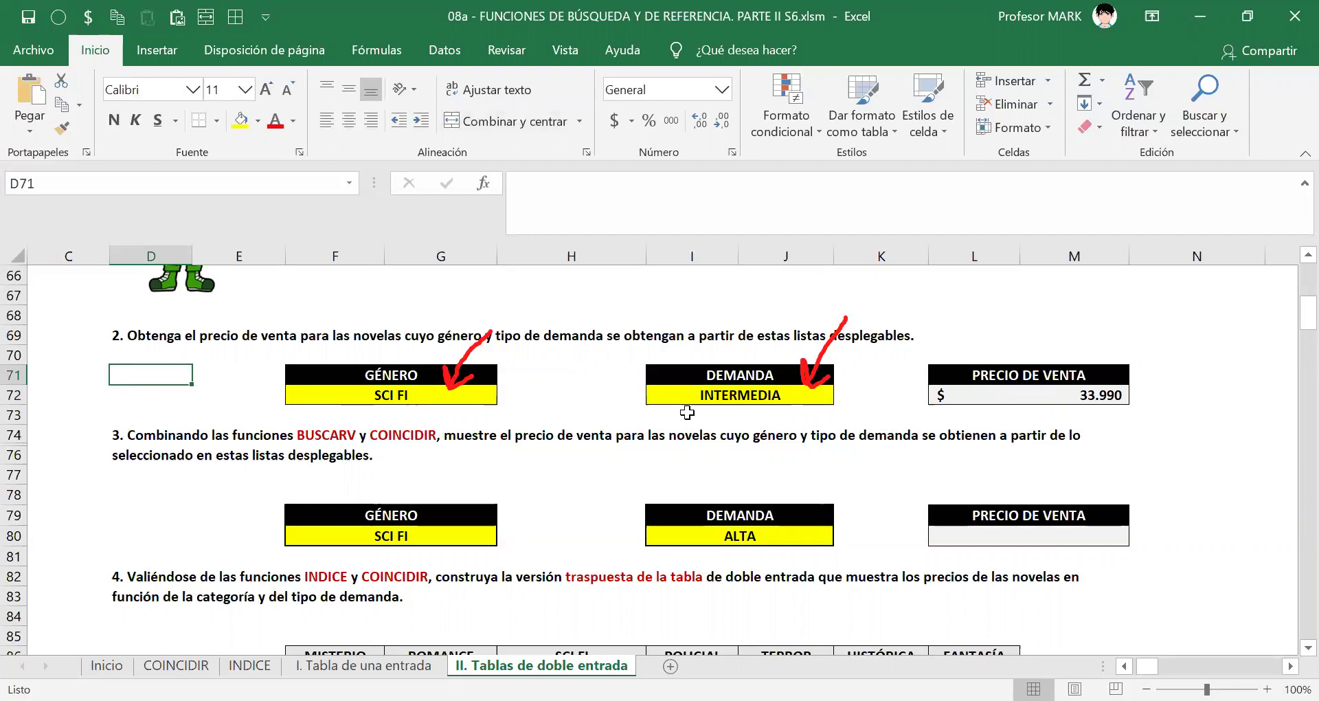
{"action": "type", "text": "MES"}
{"action": "key", "text": "BackSpace"}
{"action": "key", "text": "BackSpace"}
{"action": "key", "text": "BackSpace"}
{"action": "type", "text": "DÍA"}
{"action": "key", "text": "Return"}
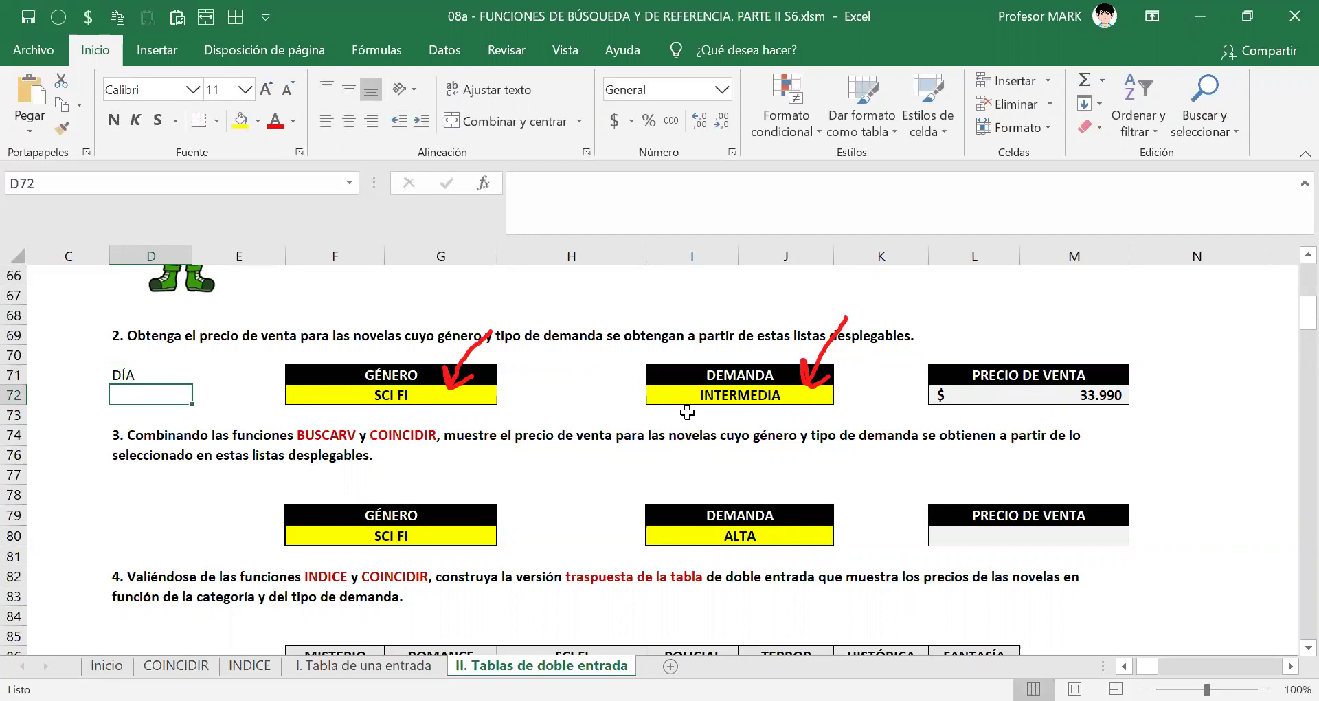
{"action": "key", "text": "Up"}
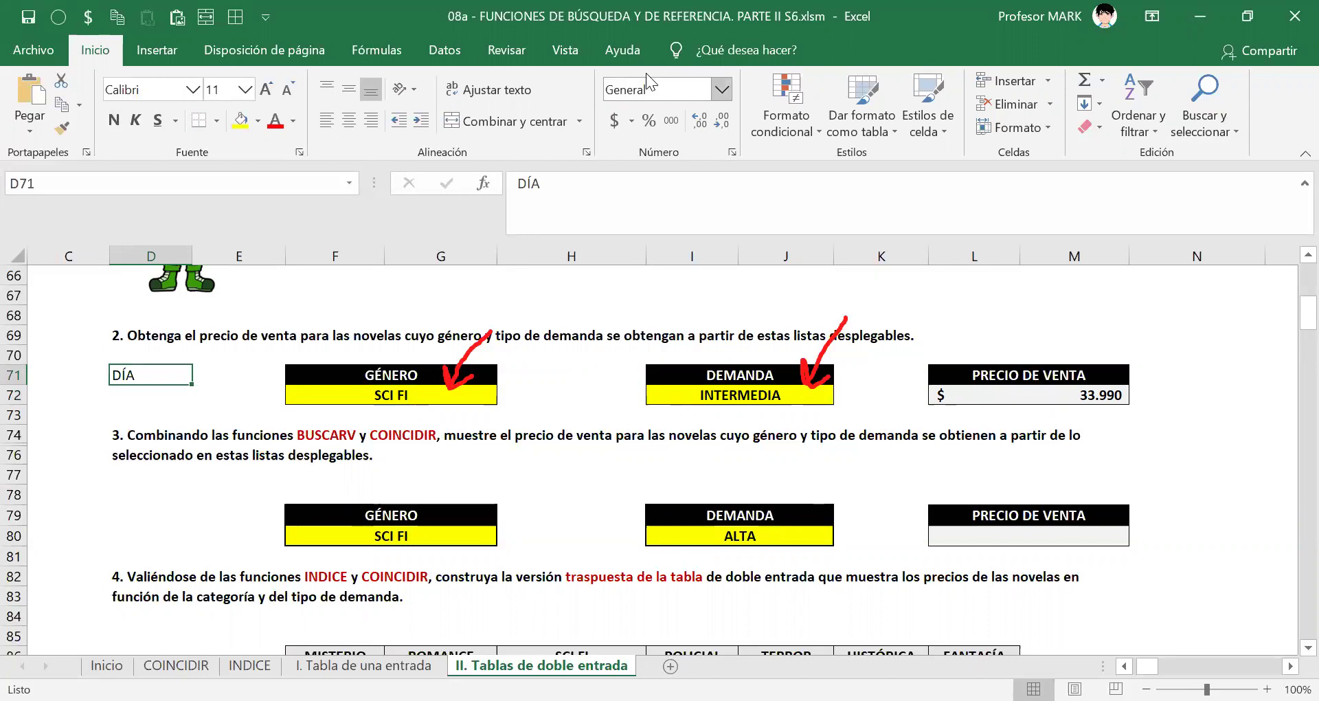
Step: Add list data validation to D72 with the source LUNES;MARTES;MIÉRCOLES;JUEVES;VIERNES
{"action": "left_click", "coordinate": [165, 395]}
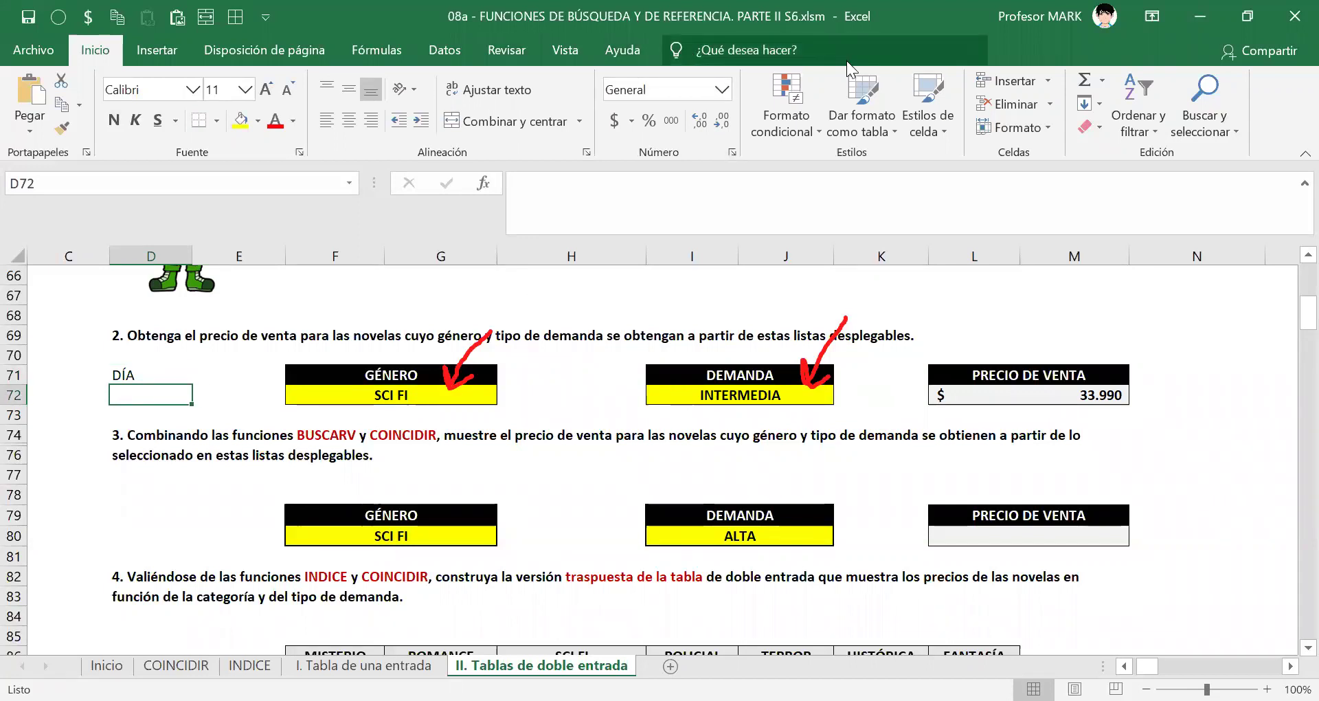
{"action": "key", "text": "alt+d"}
{"action": "key", "text": "v"}
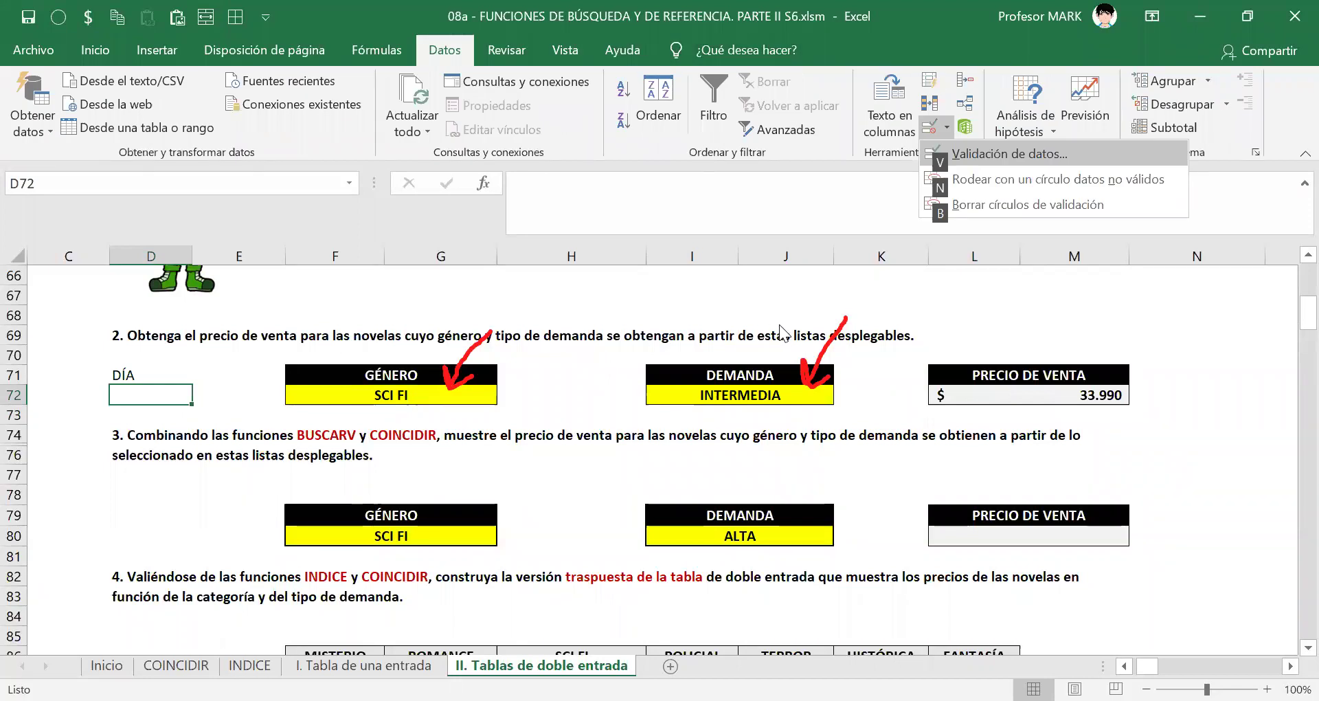
{"action": "key", "text": "v"}
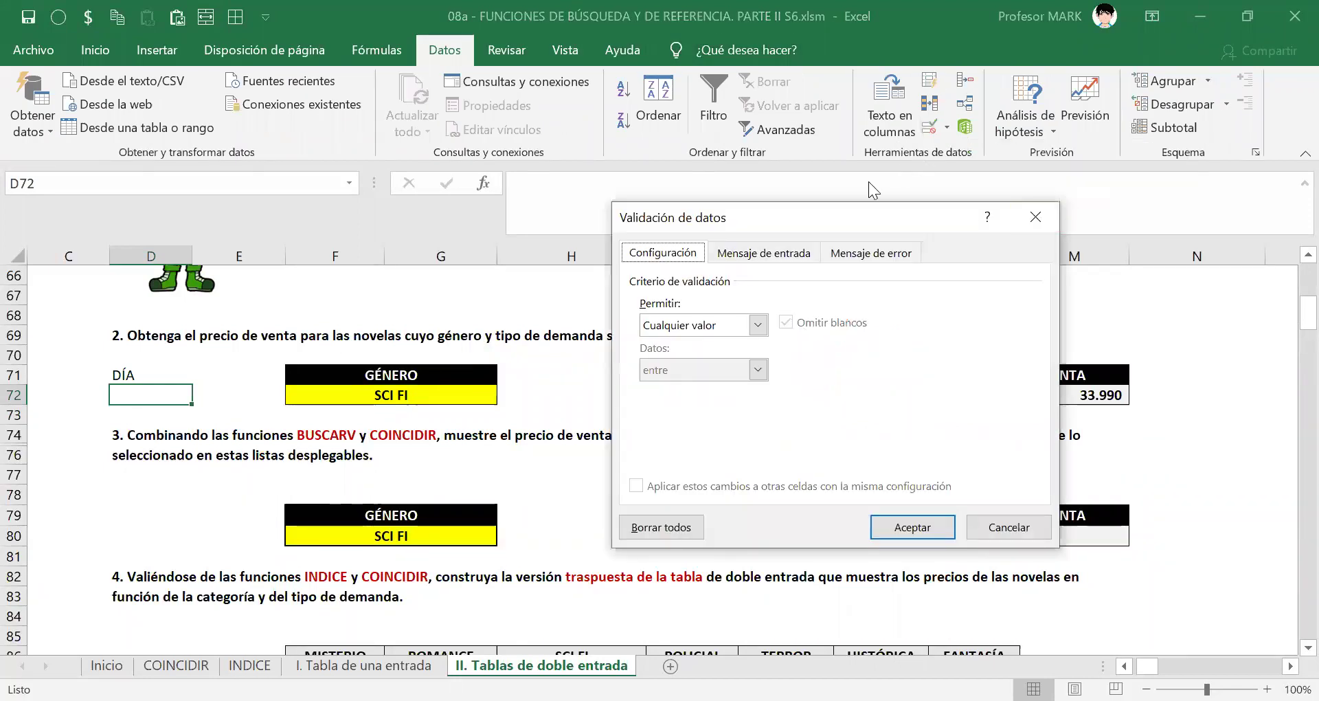
{"action": "left_click", "coordinate": [758, 324]}
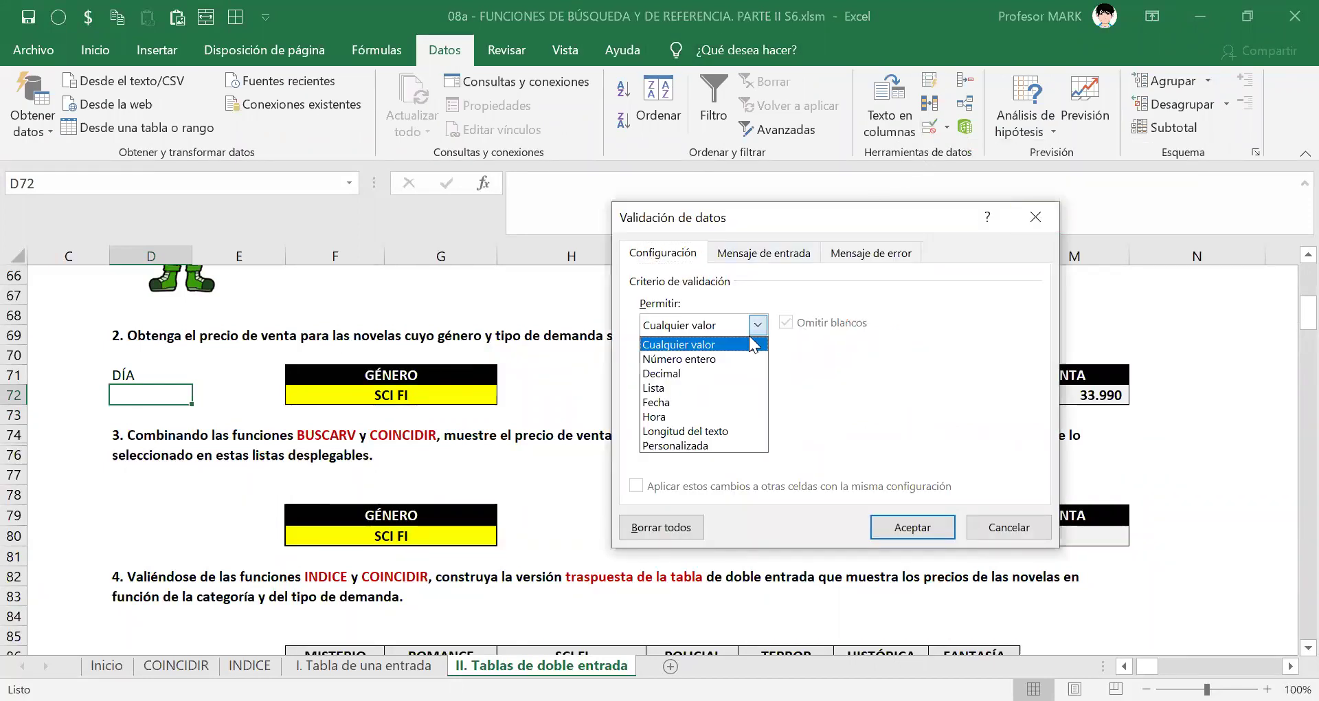
{"action": "left_click", "coordinate": [715, 389]}
{"action": "left_click", "coordinate": [690, 412]}
{"action": "type", "text": "LUNES"}
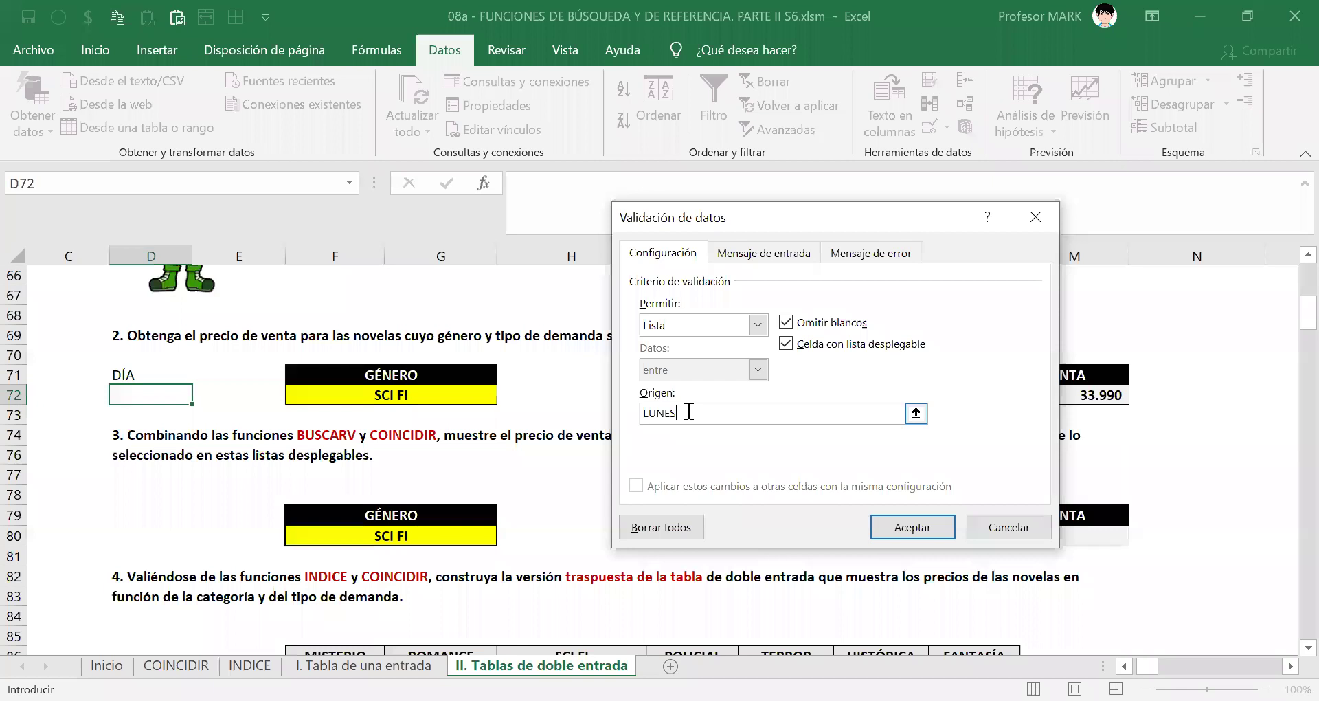
{"action": "type", "text": ";MARTES;MIÉRCOLES;JUEVES;VIERNES"}
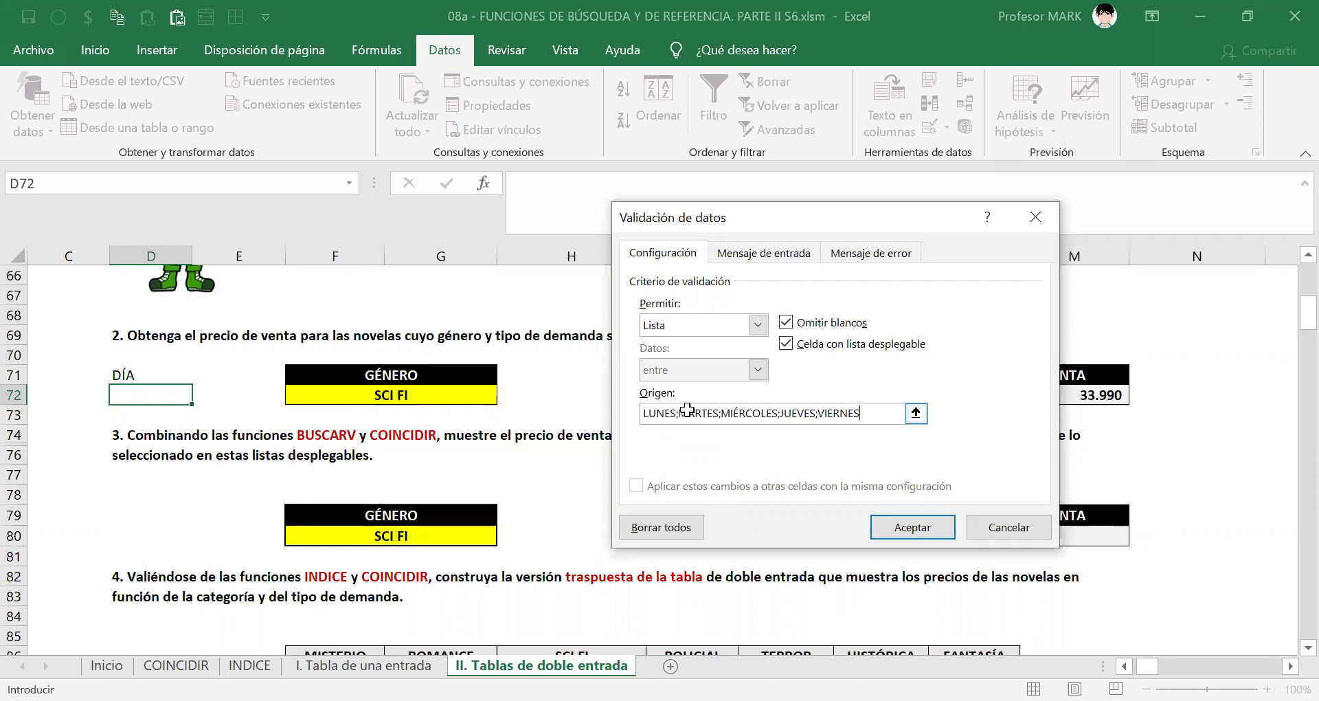
{"action": "key", "text": "Return"}
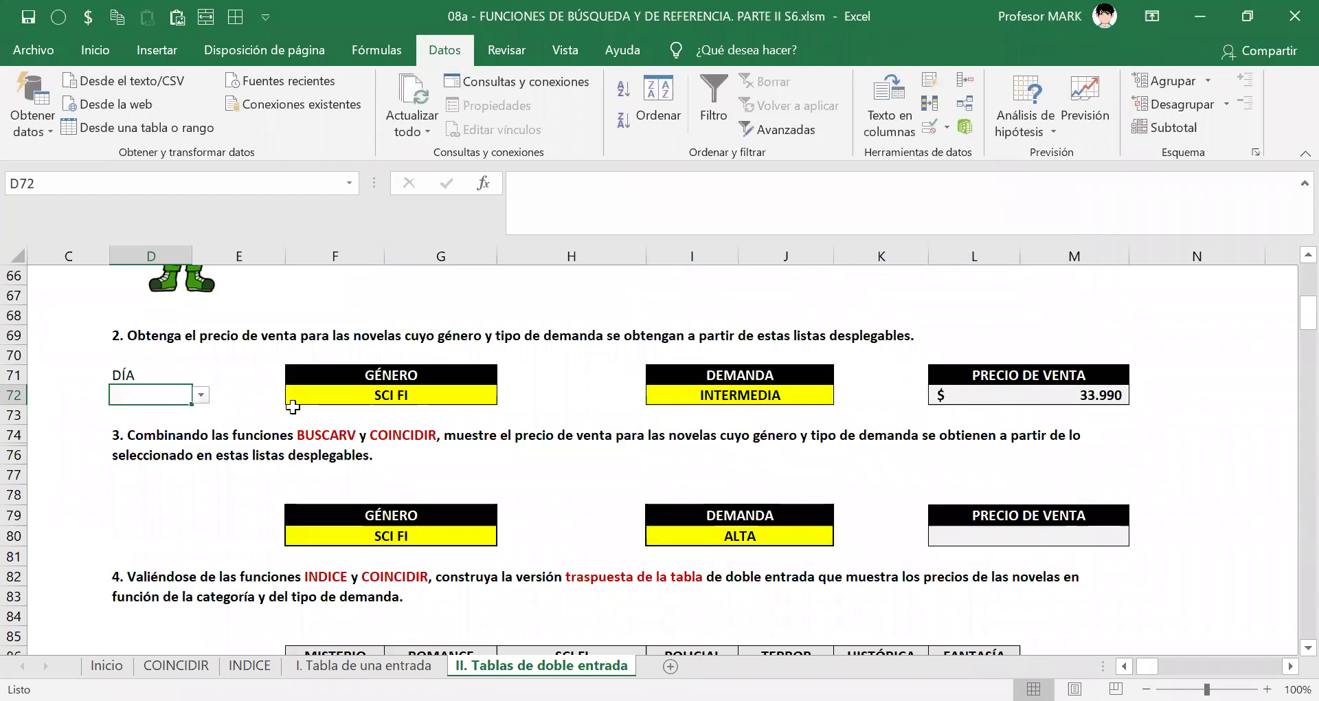
Step: Make the DÍA label in D71 bold and add borders around cells D71 and D72
{"action": "left_click", "coordinate": [133, 375]}
{"action": "left_click", "coordinate": [126, 391]}
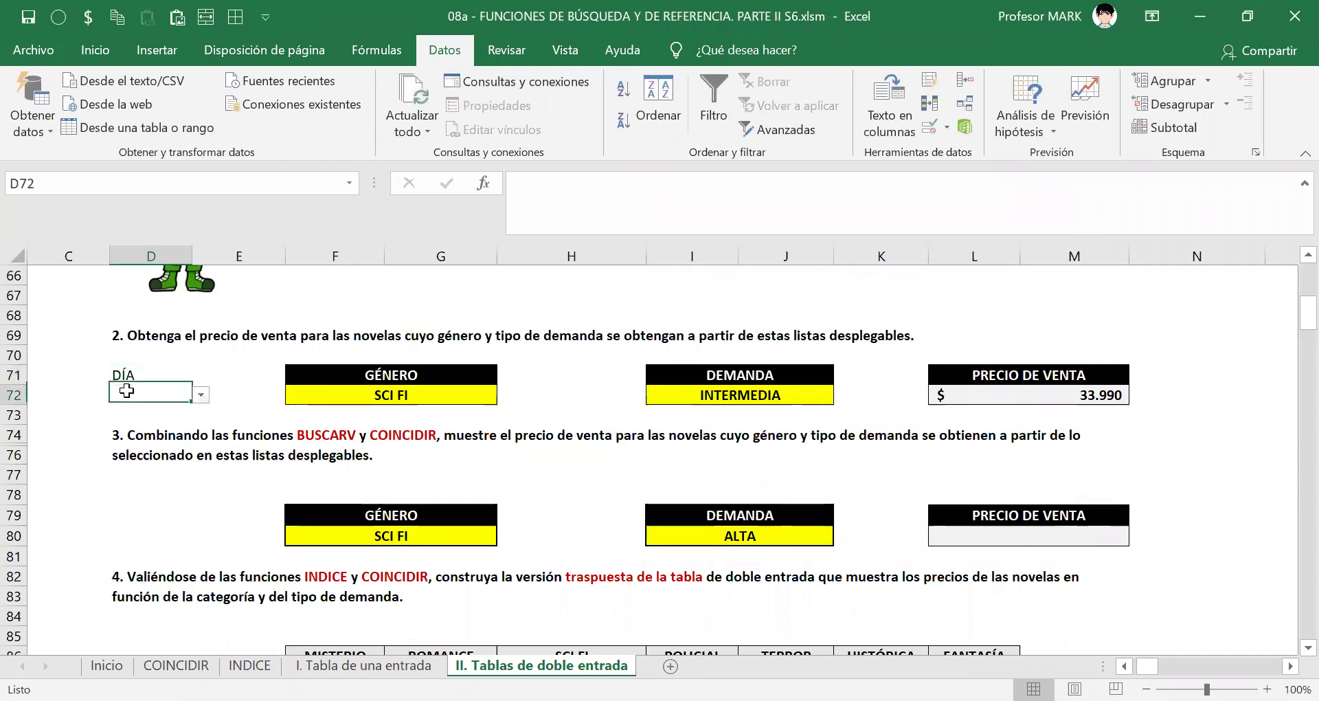
{"action": "left_click", "coordinate": [156, 372]}
{"action": "left_click", "coordinate": [160, 401], "text": "shift"}
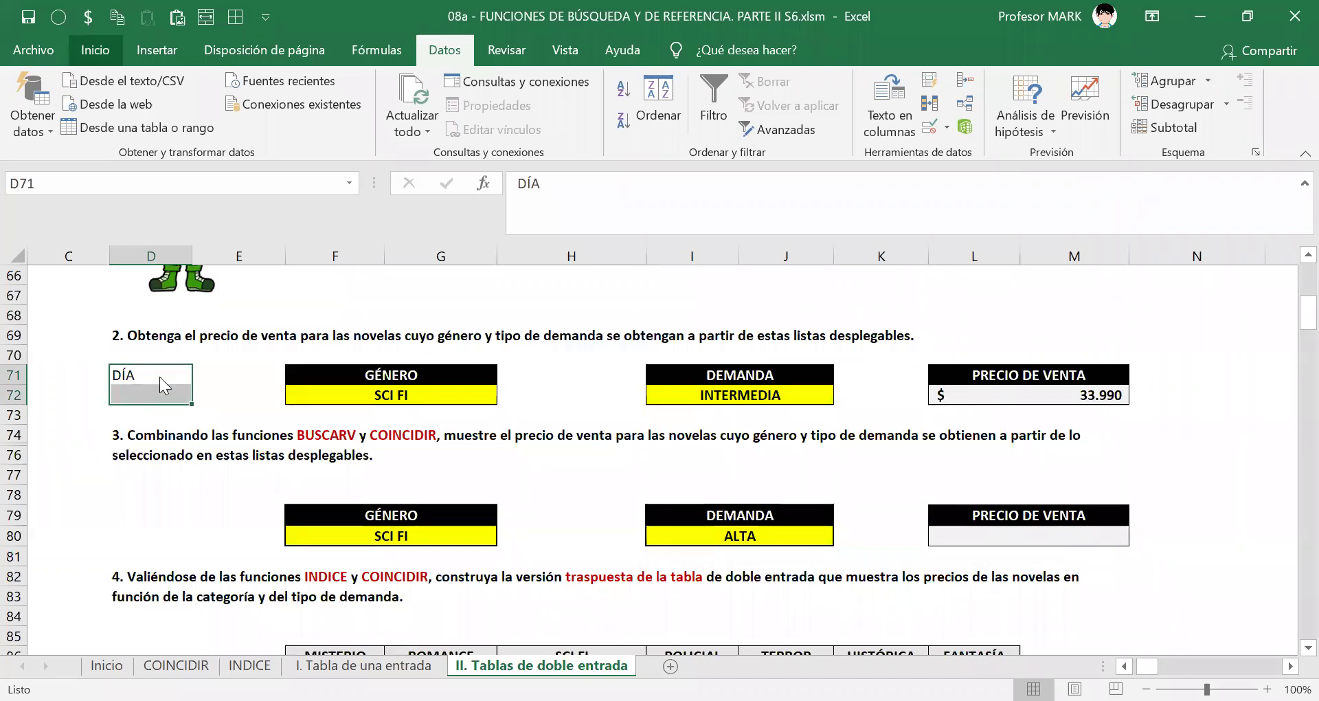
{"action": "key", "text": "shift+Up"}
{"action": "left_click", "coordinate": [93, 50]}
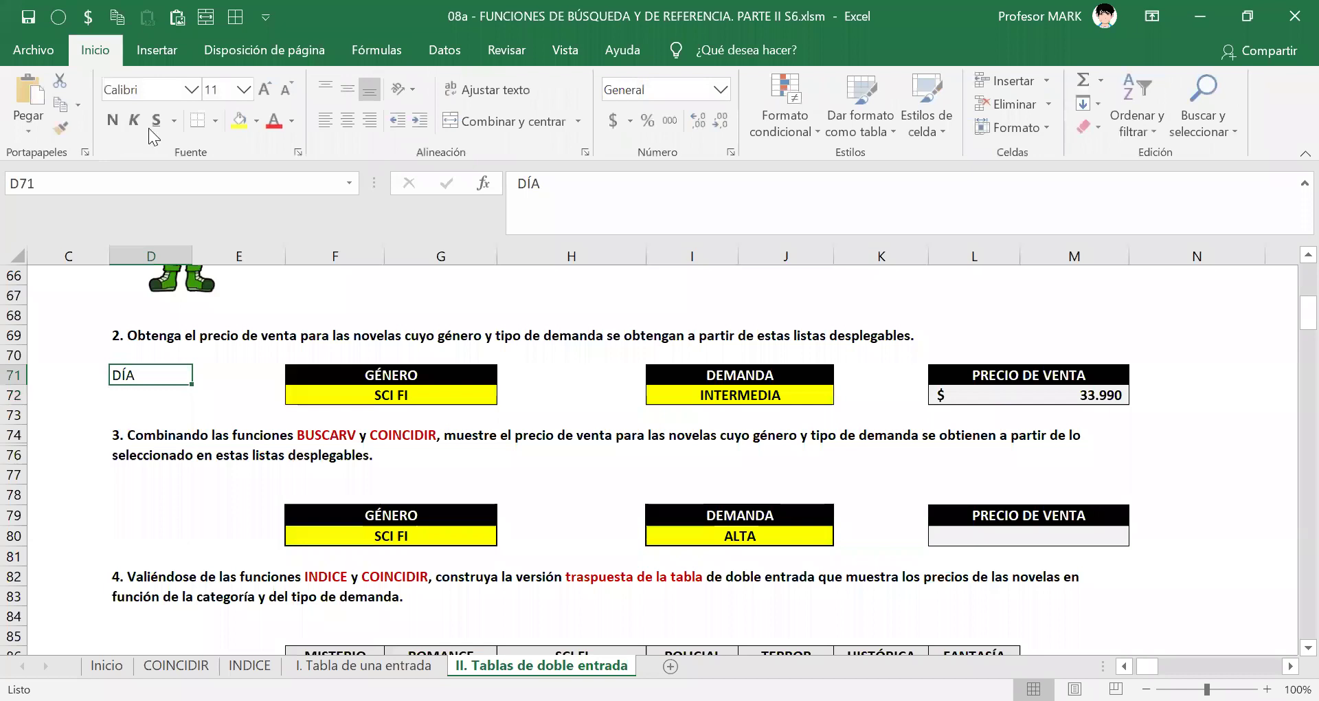
{"action": "left_click", "coordinate": [114, 122]}
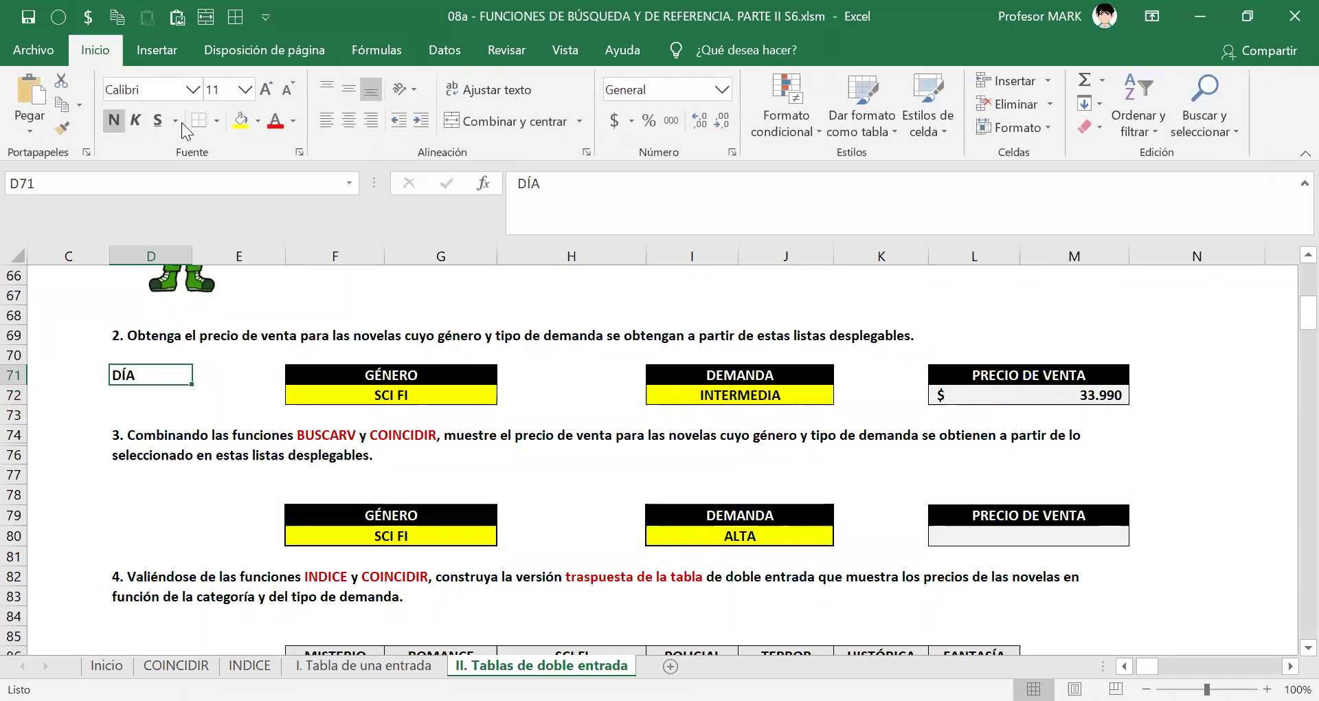
{"action": "key", "text": "Down"}
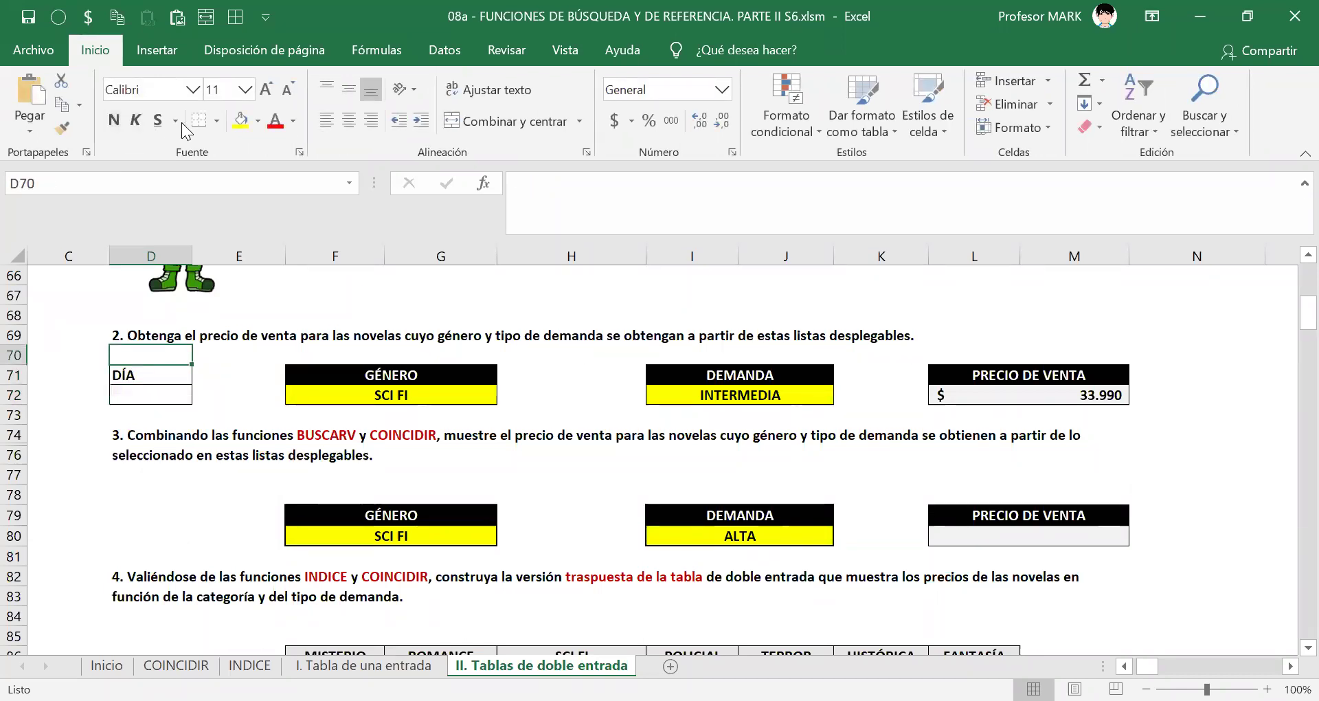
{"action": "key", "text": "Up"}
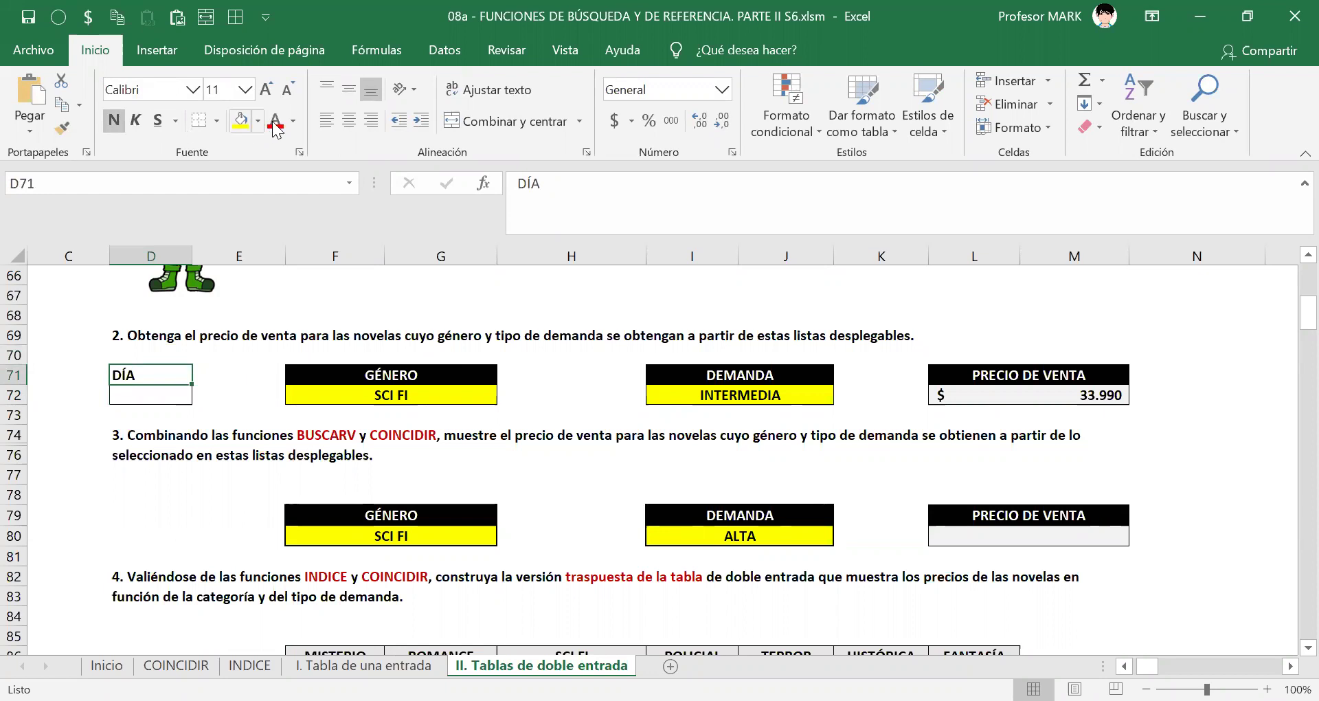
Step: Give the DÍA heading in D71 a black fill and white font colour
{"action": "left_click", "coordinate": [258, 167]}
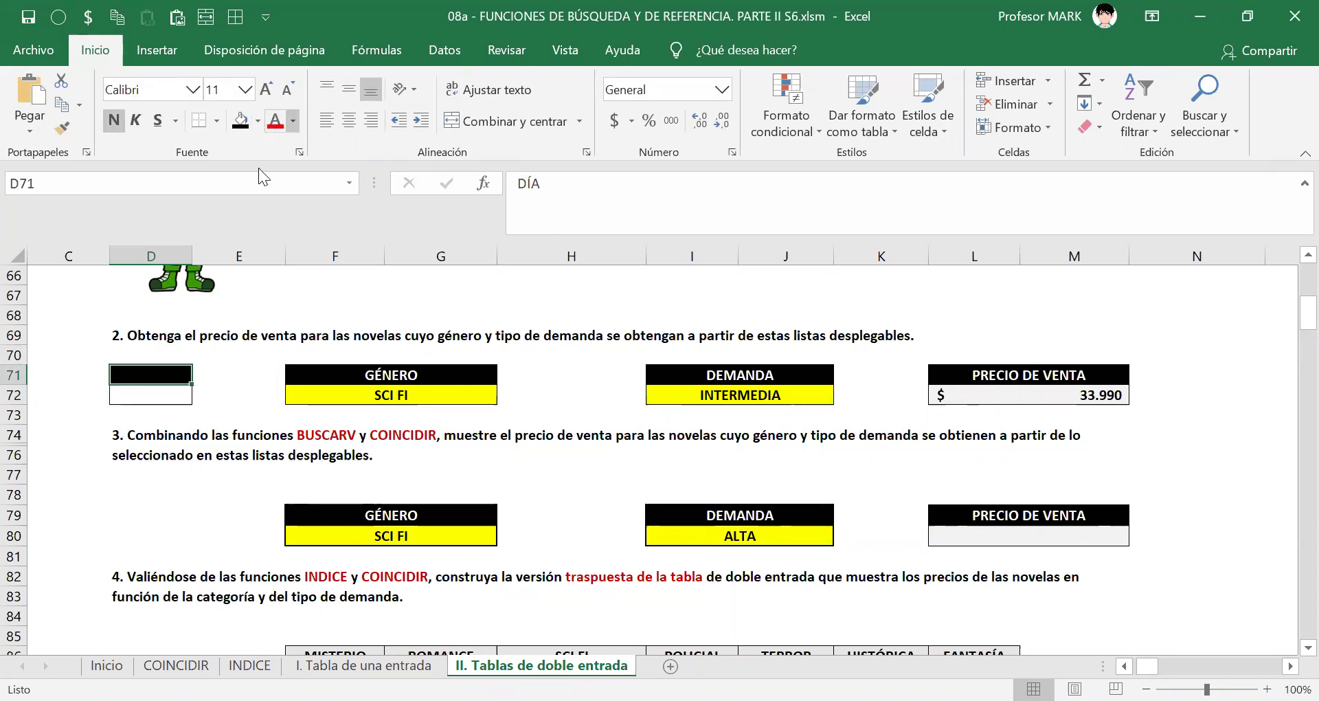
{"action": "left_click", "coordinate": [293, 121]}
{"action": "left_click", "coordinate": [278, 192]}
Step: Format D72 in bold with a light grey fill and select MARTES from its drop-down list
{"action": "left_click", "coordinate": [161, 396]}
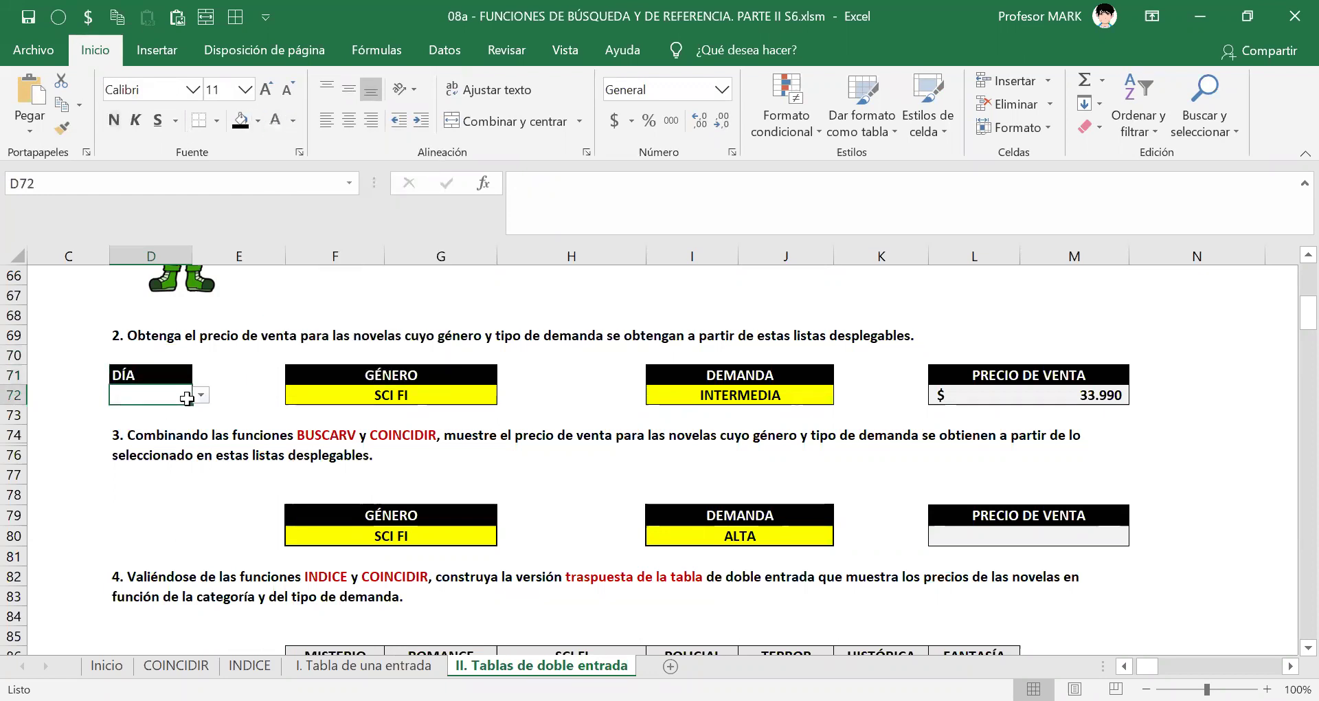
{"action": "left_click", "coordinate": [258, 121]}
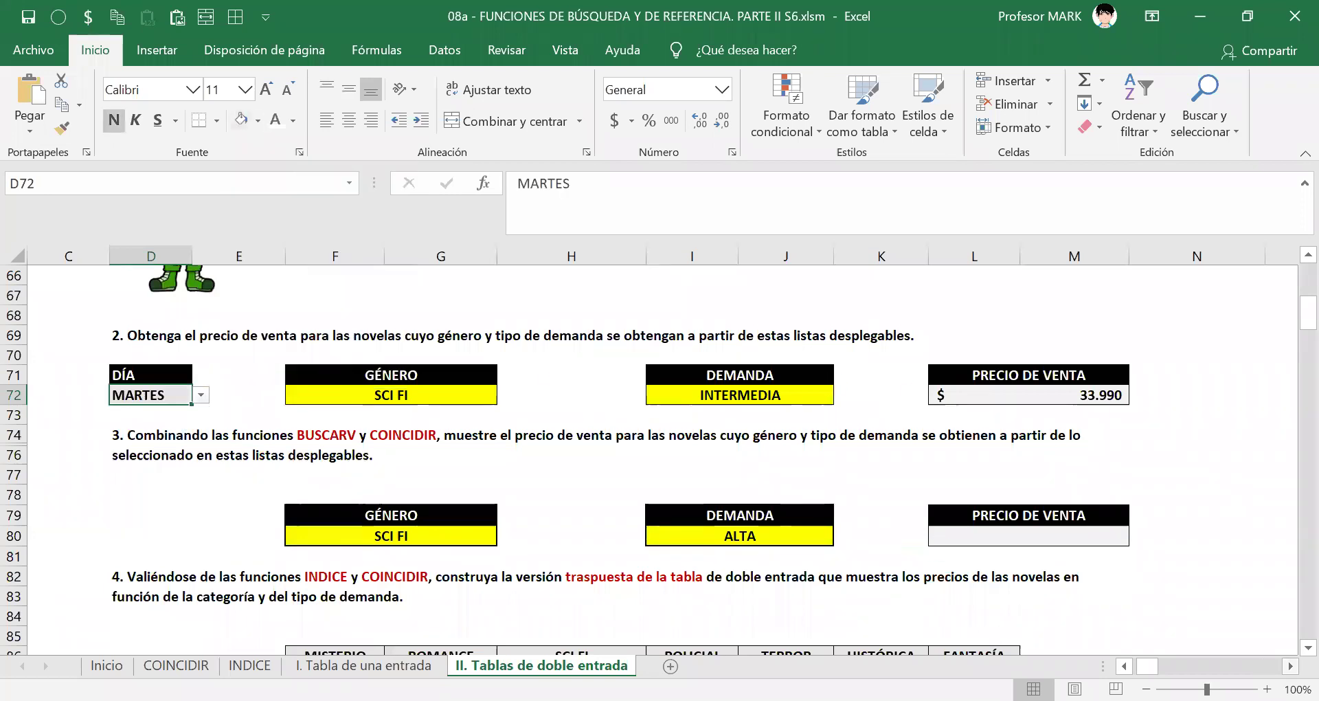
Step: Enter the formula ="El día seleccionado es "&D72 in cell O72
{"action": "left_click", "coordinate": [1291, 666]}
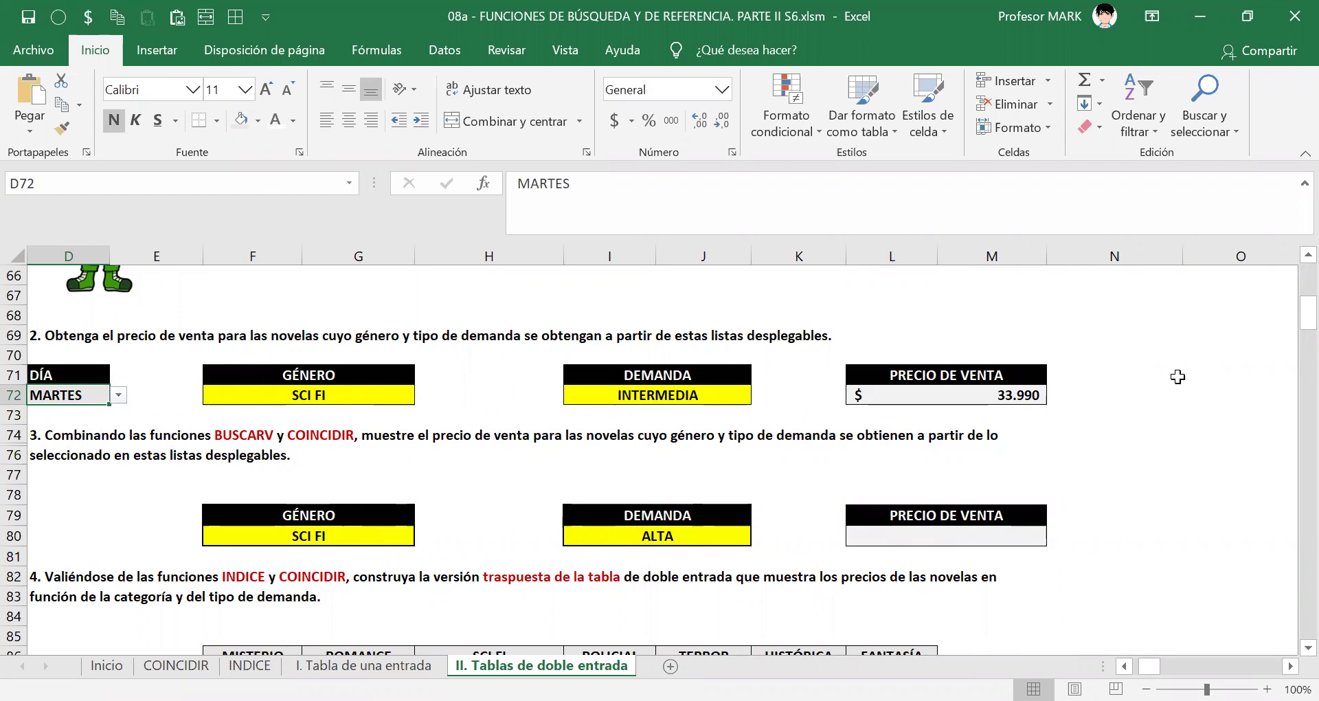
{"action": "left_click", "coordinate": [1132, 394]}
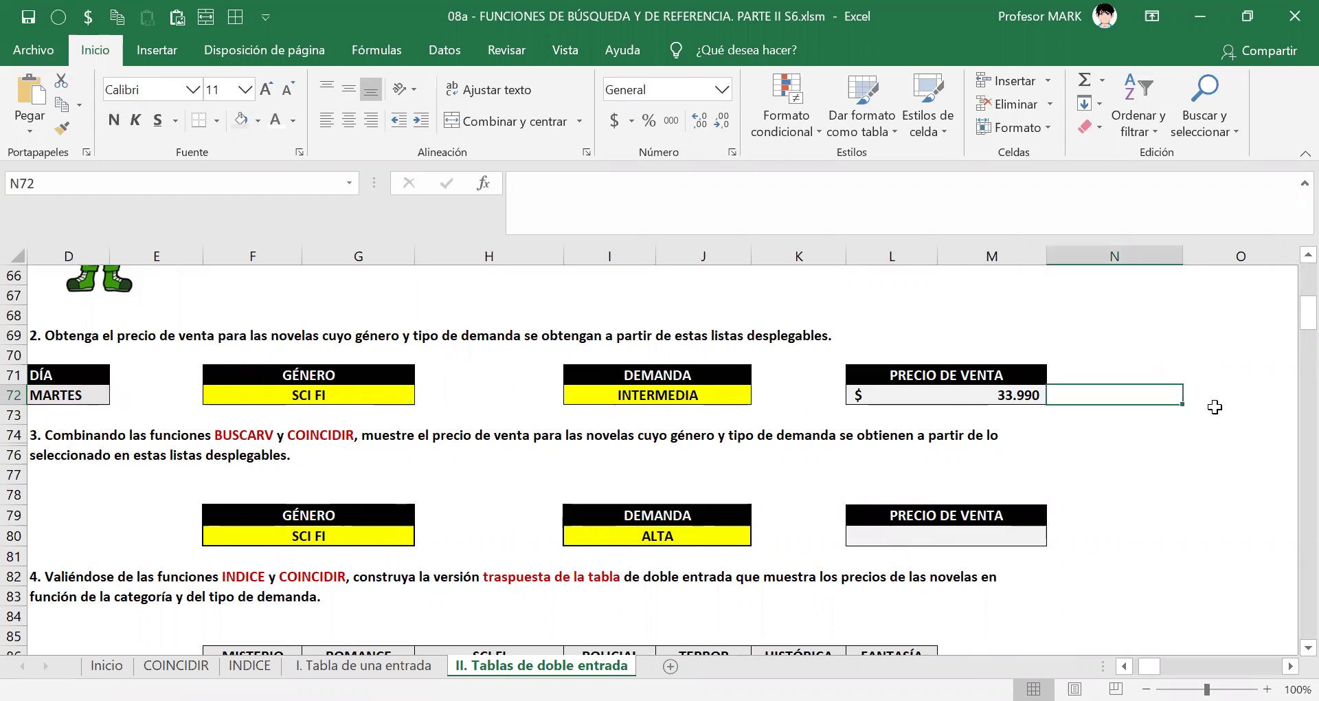
{"action": "left_click", "coordinate": [1216, 403]}
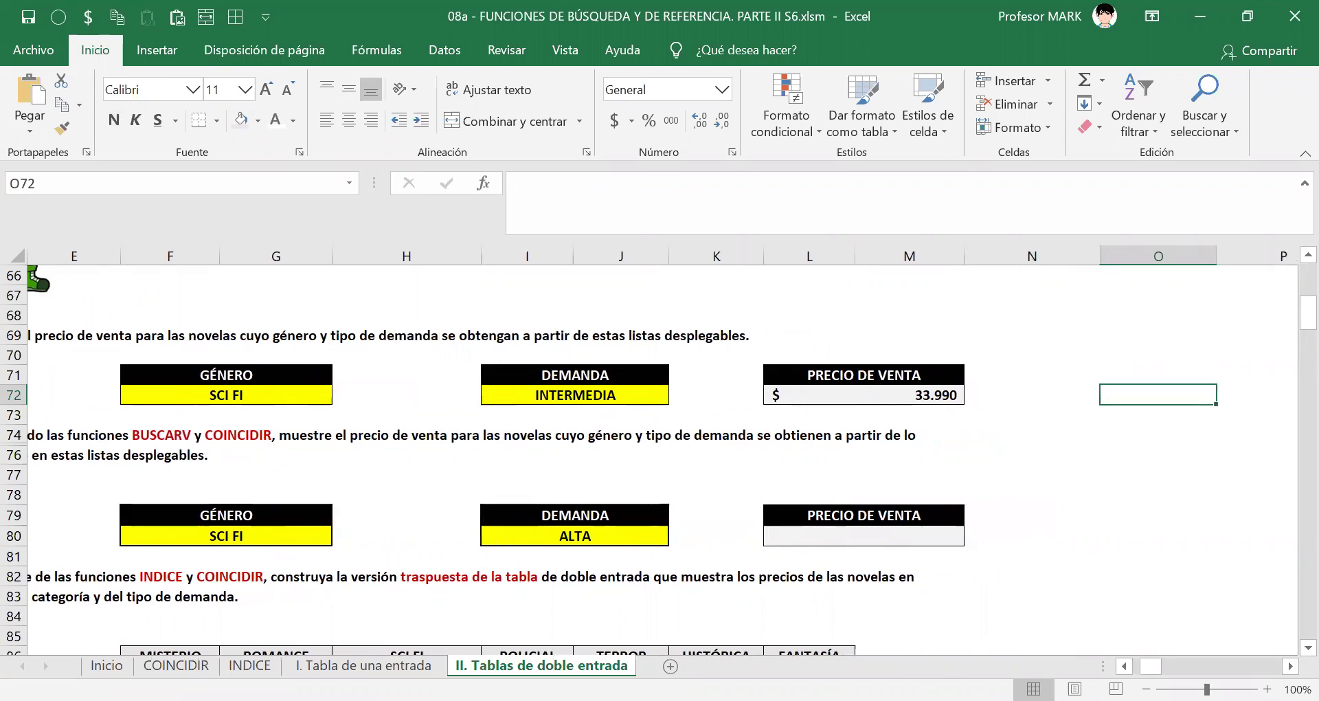
{"action": "left_click", "coordinate": [1146, 689]}
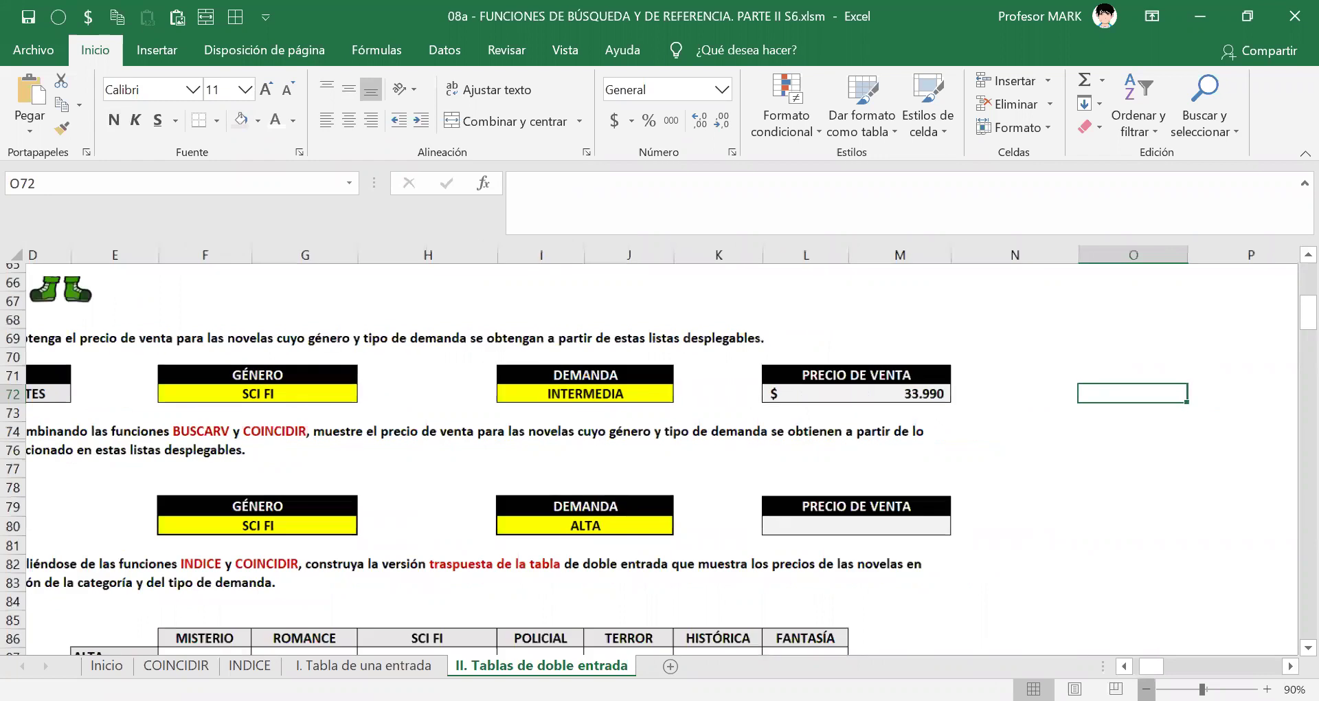
{"action": "type", "text": "=\""}
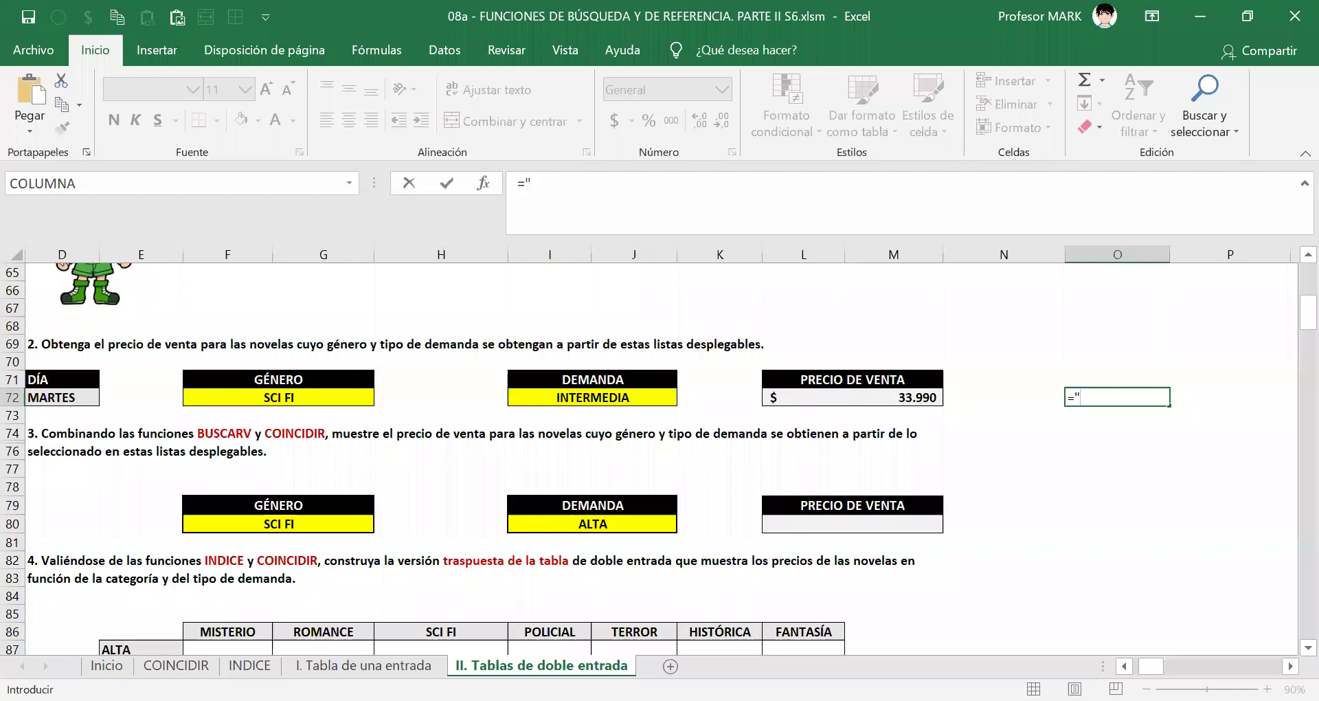
{"action": "type", "text": "El día seleccionado es \"&"}
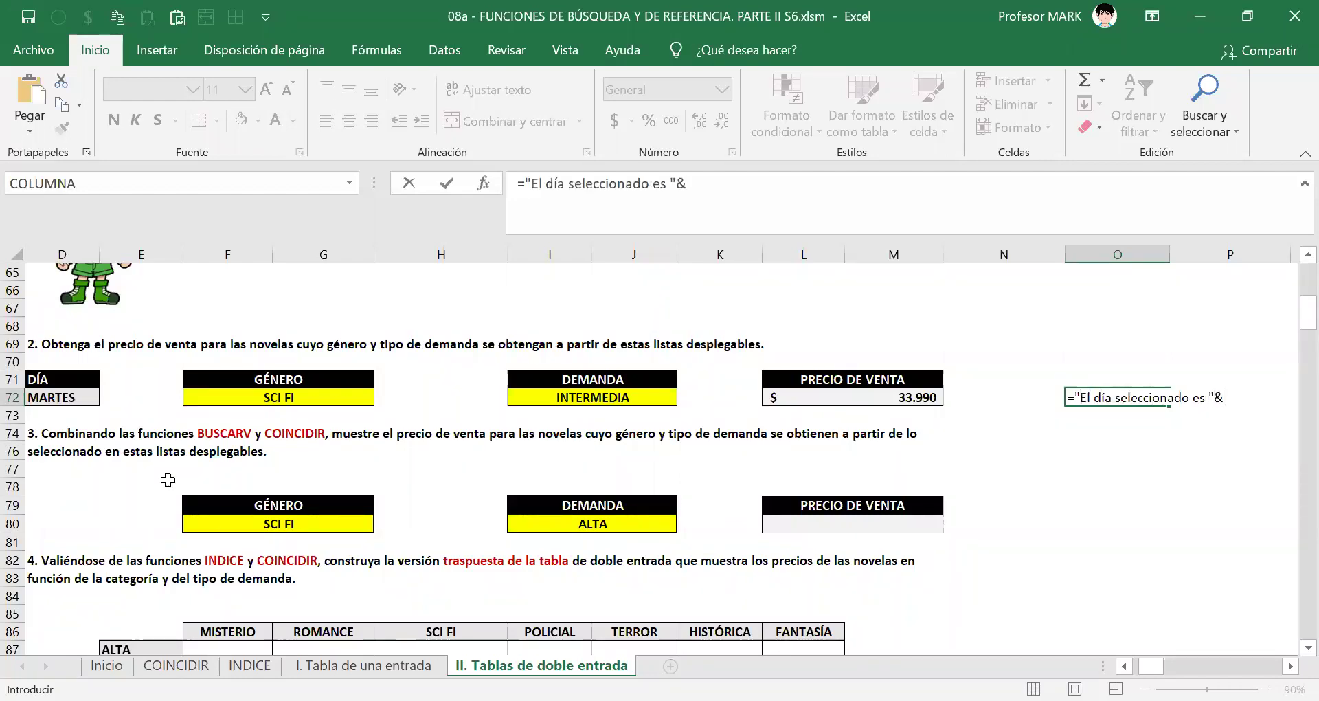
{"action": "left_click", "coordinate": [76, 397]}
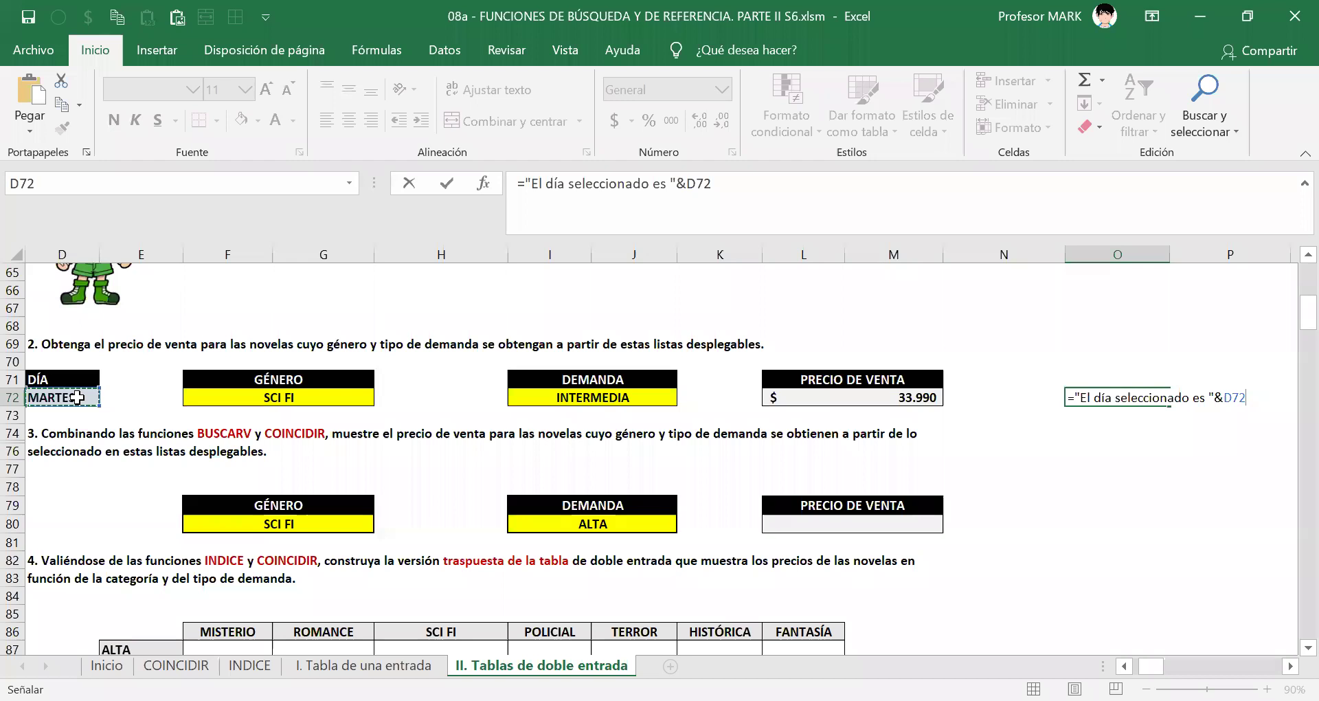
{"action": "key", "text": "Return"}
{"action": "key", "text": "Return"}
{"action": "key", "text": "Up"}
{"action": "key", "text": "Up"}
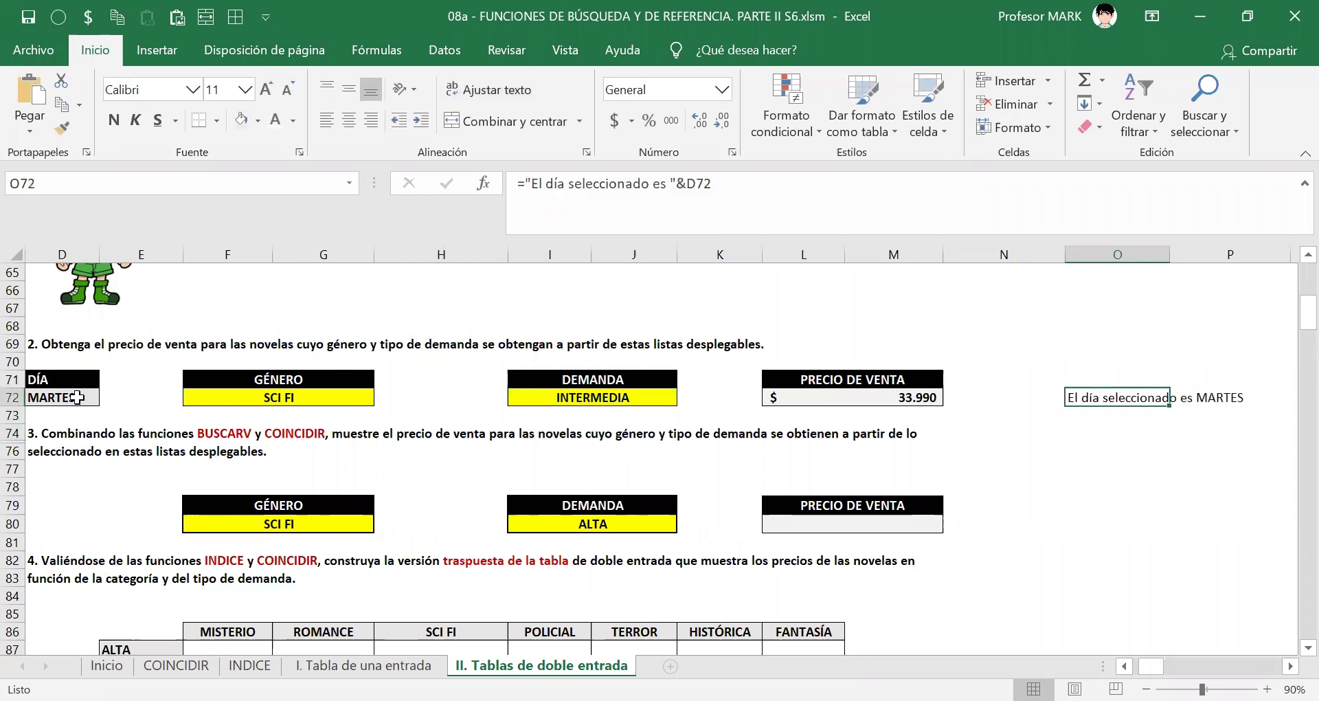
Step: Select JUEVES from the day drop-down list in D72 to test the text formula in O72
{"action": "left_click", "coordinate": [77, 397]}
{"action": "left_click", "coordinate": [108, 402]}
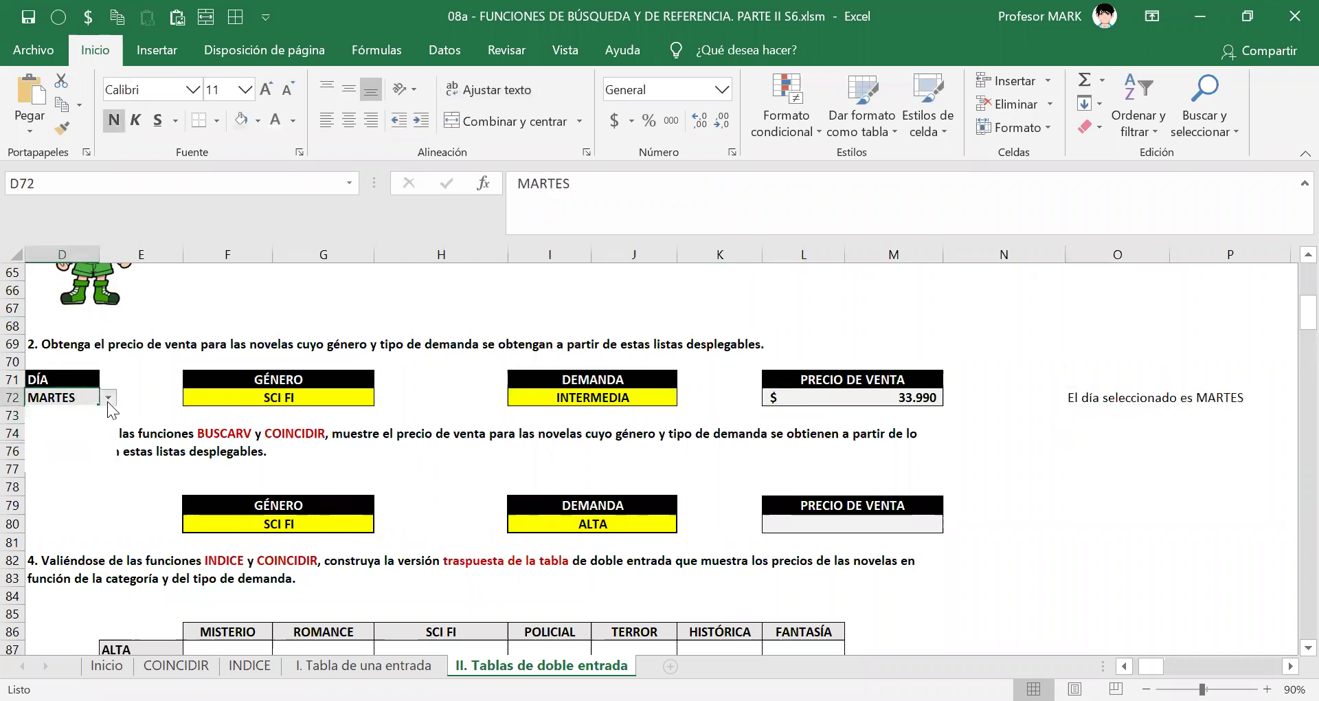
{"action": "left_click", "coordinate": [48, 456]}
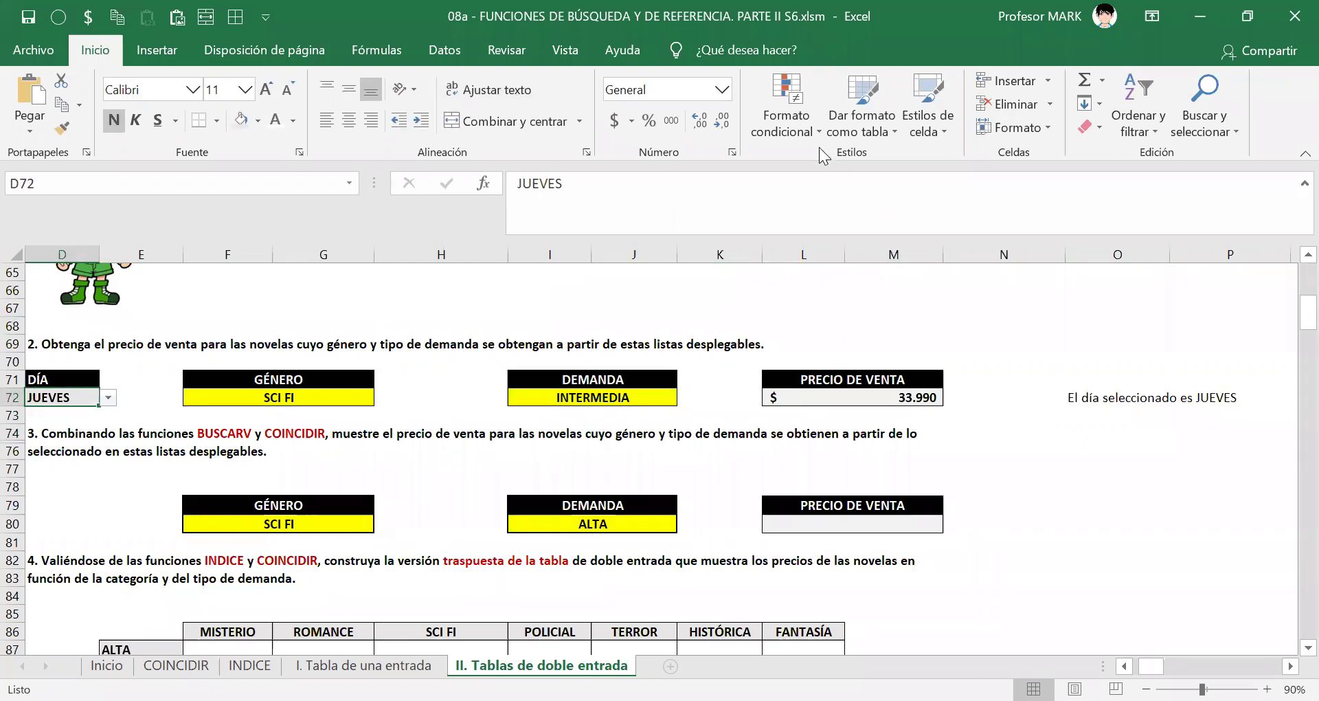
{"action": "mouse_move", "coordinate": [1077, 415]}
{"action": "left_mouse_down"}
{"action": "mouse_move", "coordinate": [1233, 414]}
{"action": "mouse_move", "coordinate": [1226, 373]}
{"action": "mouse_move", "coordinate": [1081, 375]}
{"action": "left_mouse_up"}
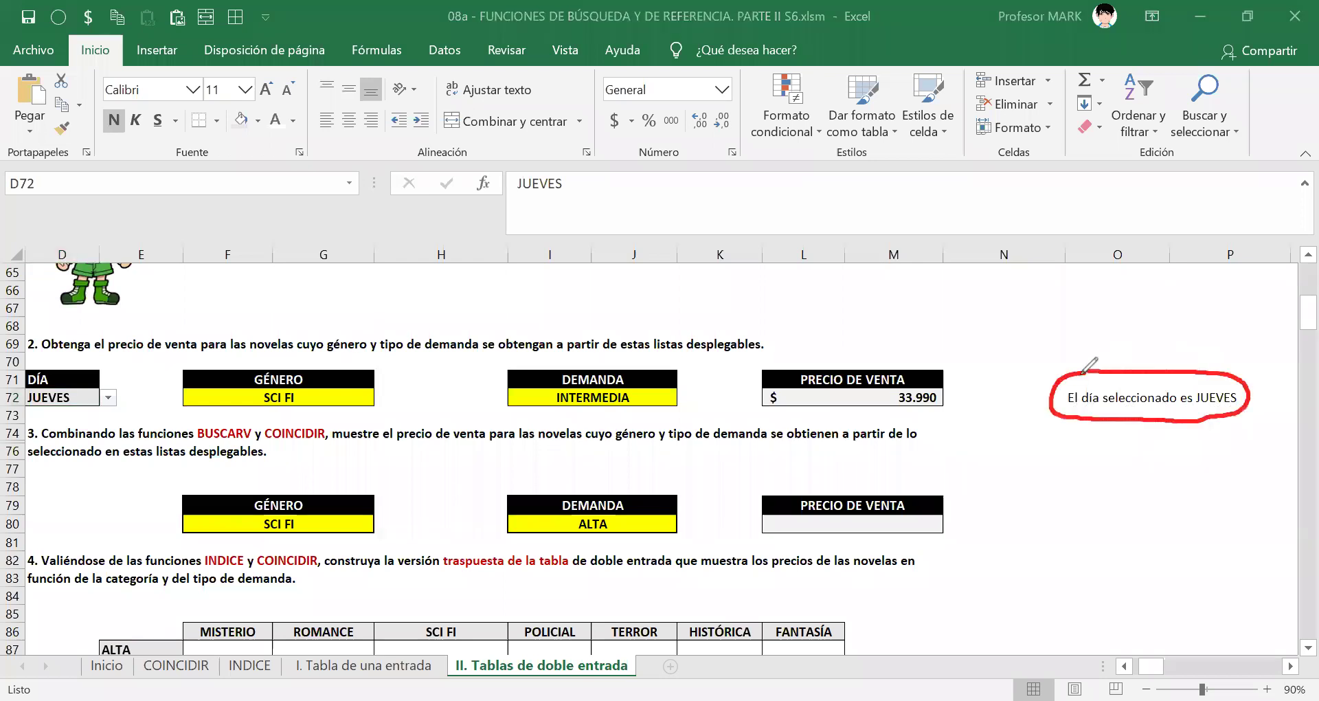
{"action": "mouse_move", "coordinate": [1171, 305]}
{"action": "left_mouse_down"}
{"action": "mouse_move", "coordinate": [1150, 358]}
{"action": "mouse_move", "coordinate": [1170, 308]}
{"action": "left_mouse_up"}
{"action": "mouse_move", "coordinate": [1132, 496]}
{"action": "left_mouse_down"}
{"action": "mouse_move", "coordinate": [1095, 577]}
{"action": "mouse_move", "coordinate": [1150, 450]}
{"action": "left_mouse_up"}
{"action": "mouse_move", "coordinate": [982, 306]}
{"action": "left_mouse_down"}
{"action": "mouse_move", "coordinate": [1049, 386]}
{"action": "mouse_move", "coordinate": [1020, 378]}
{"action": "left_mouse_up"}
{"action": "left_click_drag", "start_coordinate": [1244, 290], "coordinate": [1194, 382]}
{"action": "mouse_move", "coordinate": [1191, 354]}
{"action": "left_mouse_down"}
{"action": "mouse_move", "coordinate": [1194, 386]}
{"action": "mouse_move", "coordinate": [1231, 352]}
{"action": "left_mouse_up"}
{"action": "mouse_move", "coordinate": [195, 321]}
{"action": "left_mouse_down"}
{"action": "mouse_move", "coordinate": [77, 382]}
{"action": "mouse_move", "coordinate": [102, 377]}
{"action": "left_mouse_up"}
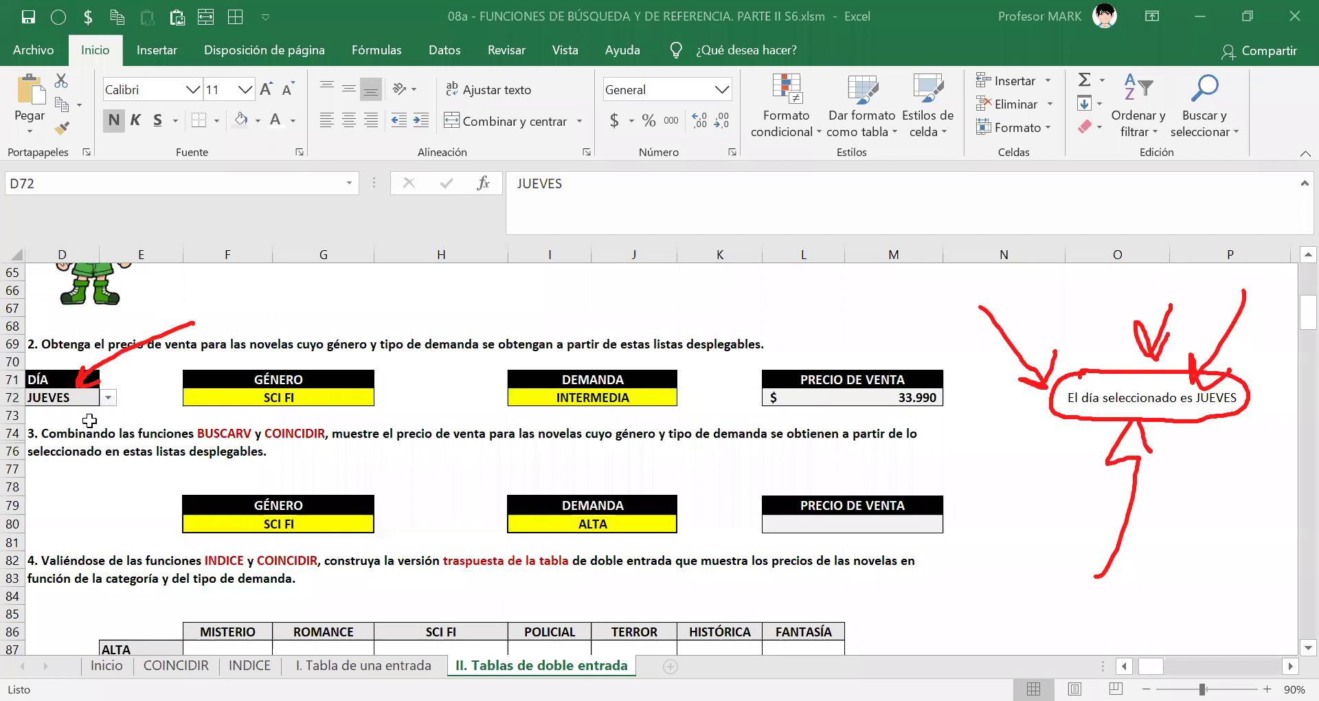
Step: Test the day list in D72 with MARTES and VIERNES, and clear the cell
{"action": "left_click", "coordinate": [111, 399]}
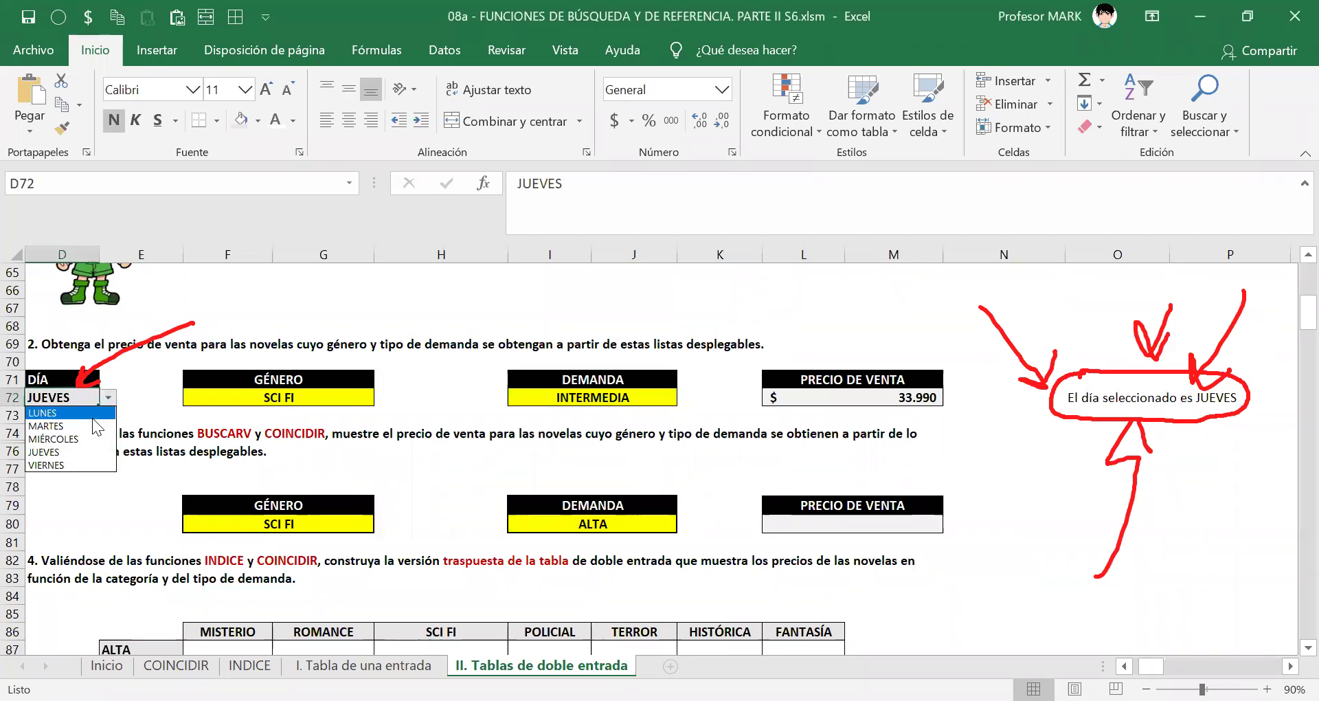
{"action": "left_click", "coordinate": [89, 427]}
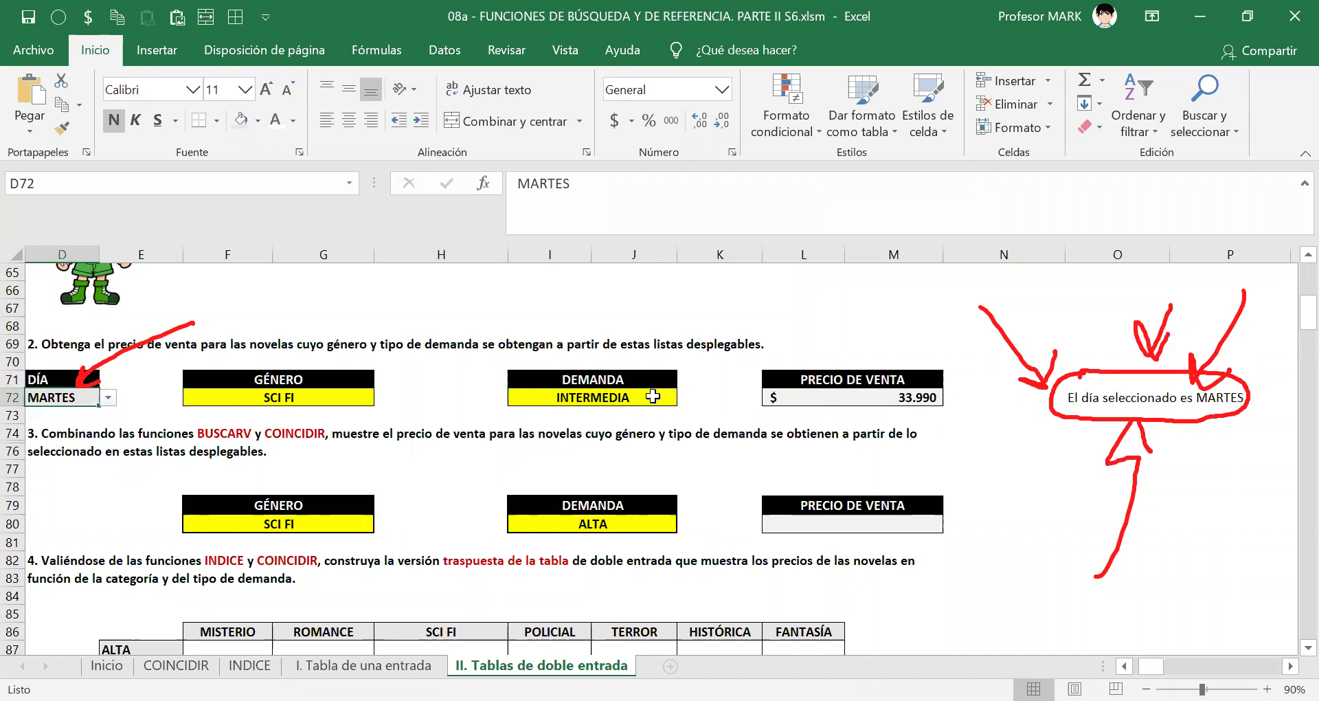
{"action": "left_click", "coordinate": [109, 398]}
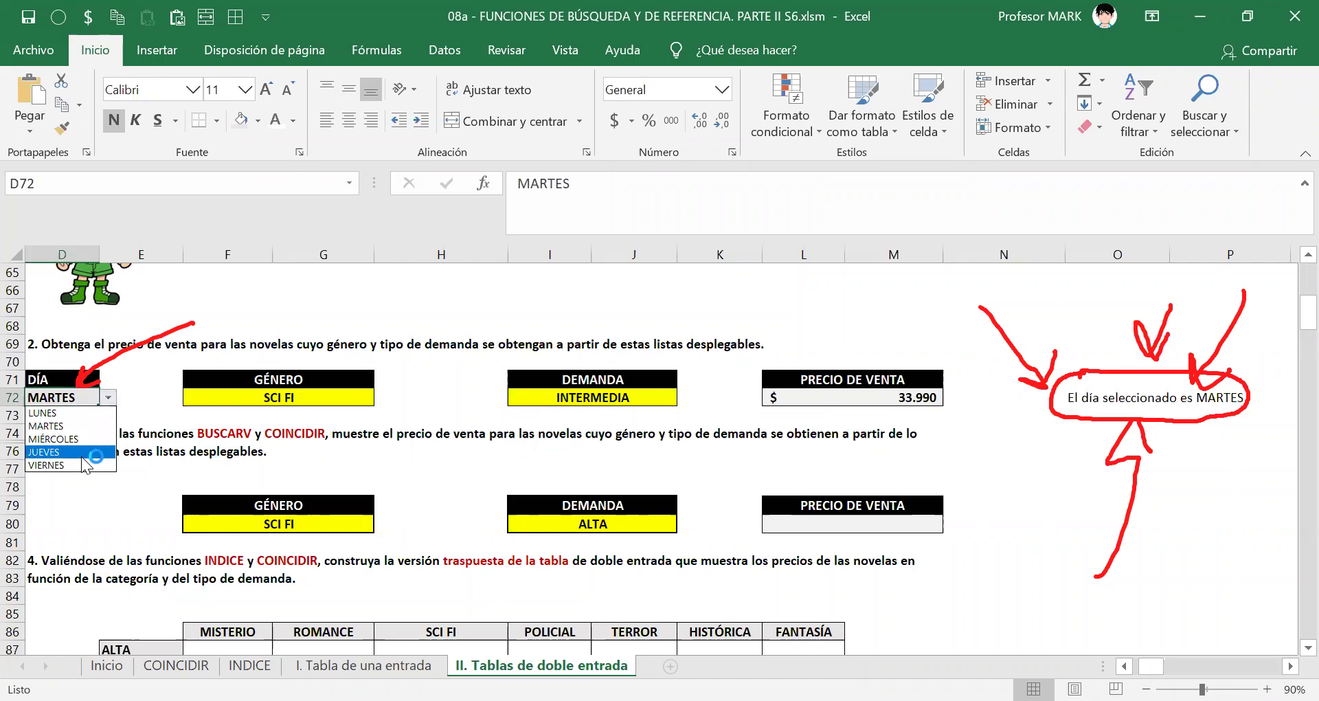
{"action": "key", "text": "Escape"}
{"action": "left_click", "coordinate": [90, 462]}
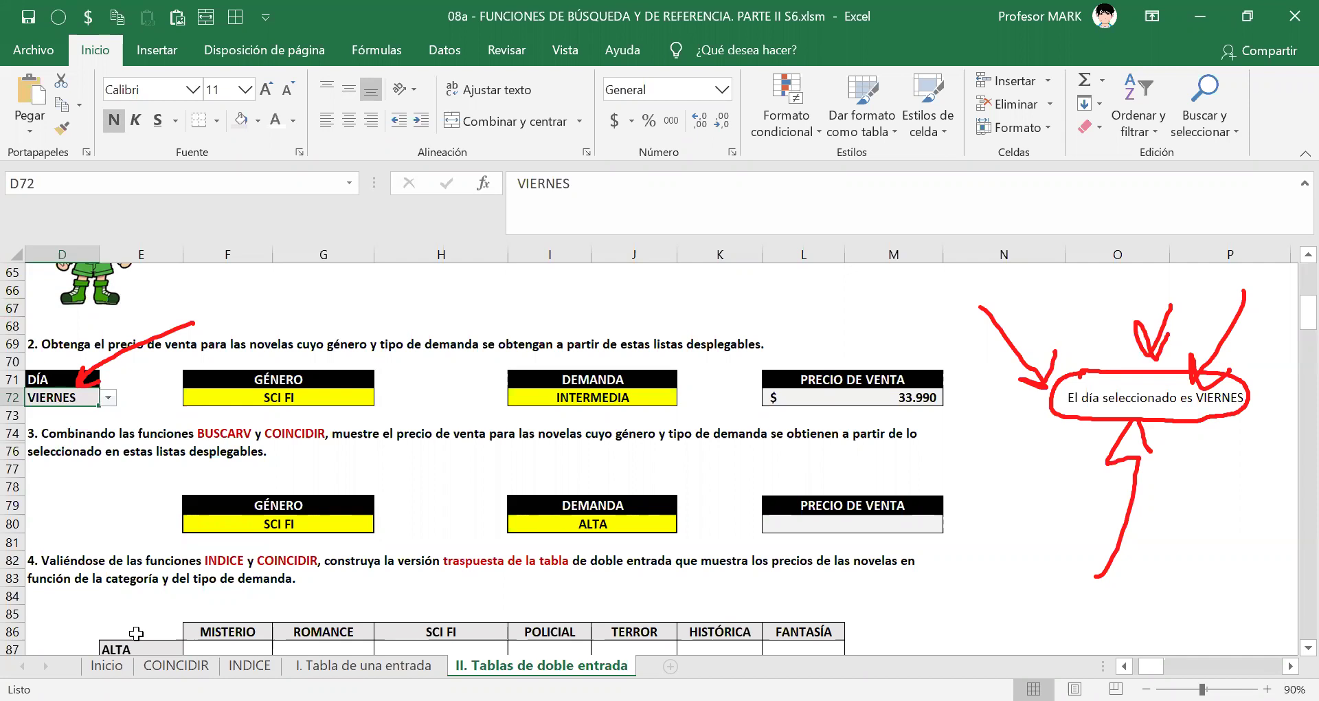
{"action": "key", "text": "Delete"}
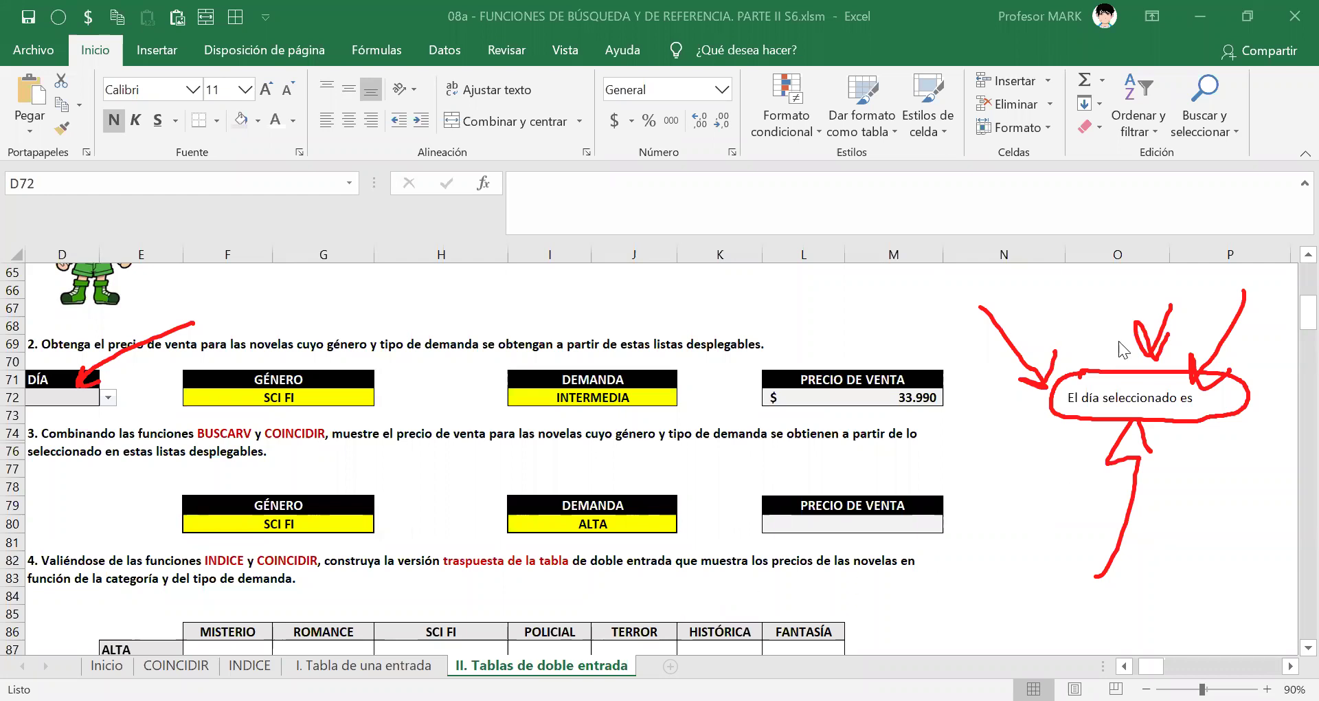
Step: Wrap the O72 text formula in SI.ERROR with an empty string as the error value
{"action": "left_click", "coordinate": [1074, 397]}
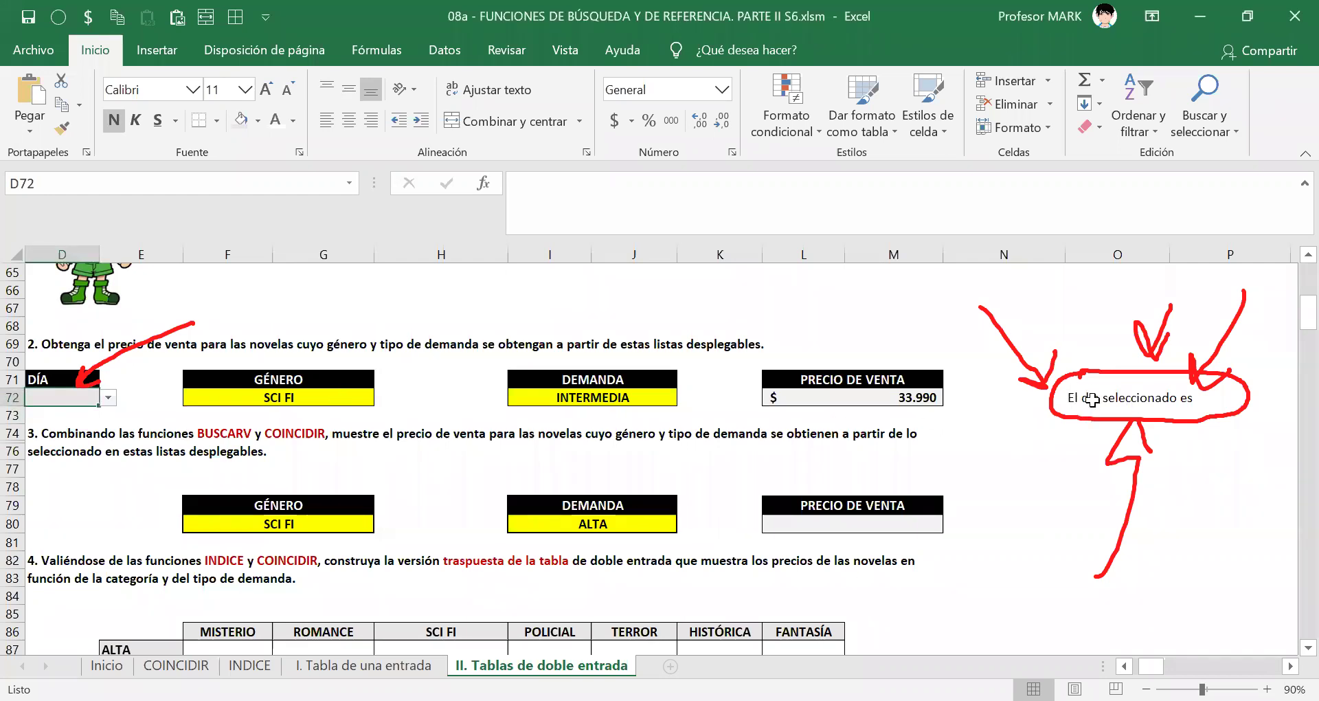
{"action": "double_click", "coordinate": [1093, 398]}
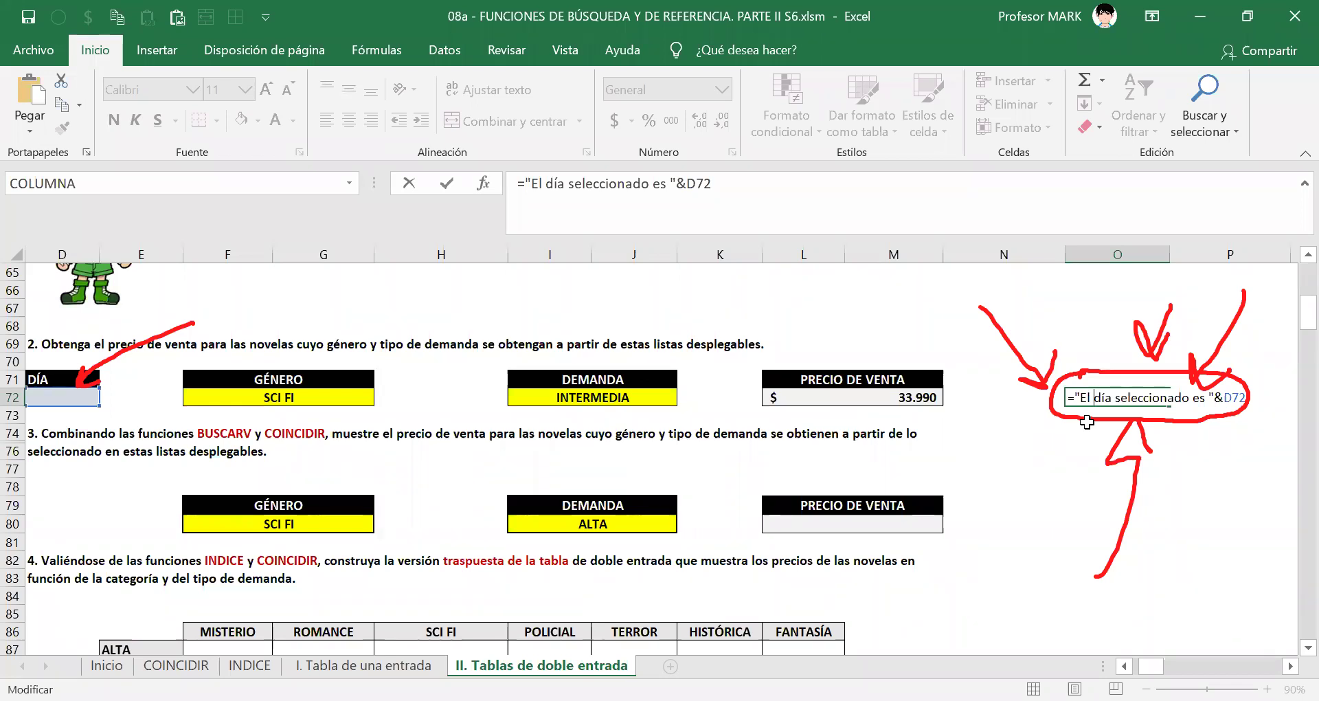
{"action": "key", "text": "Return"}
{"action": "left_click", "coordinate": [1084, 398]}
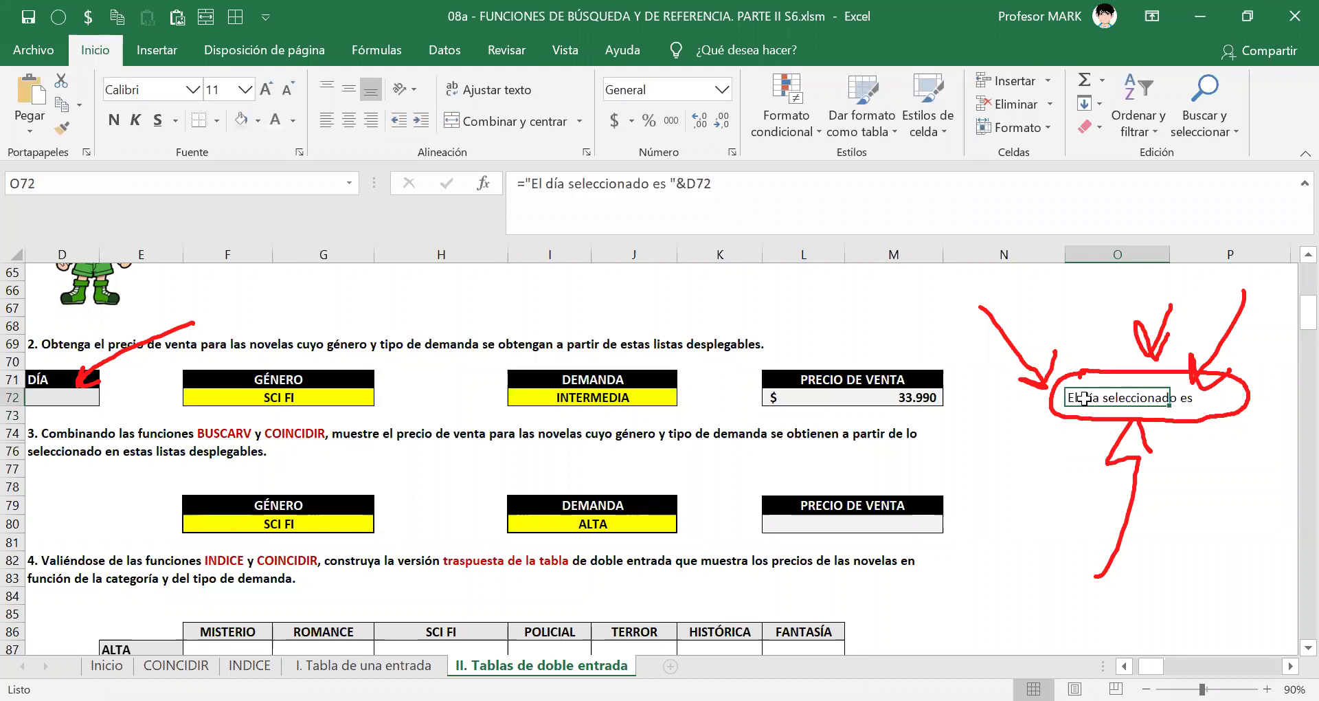
{"action": "double_click", "coordinate": [1084, 399]}
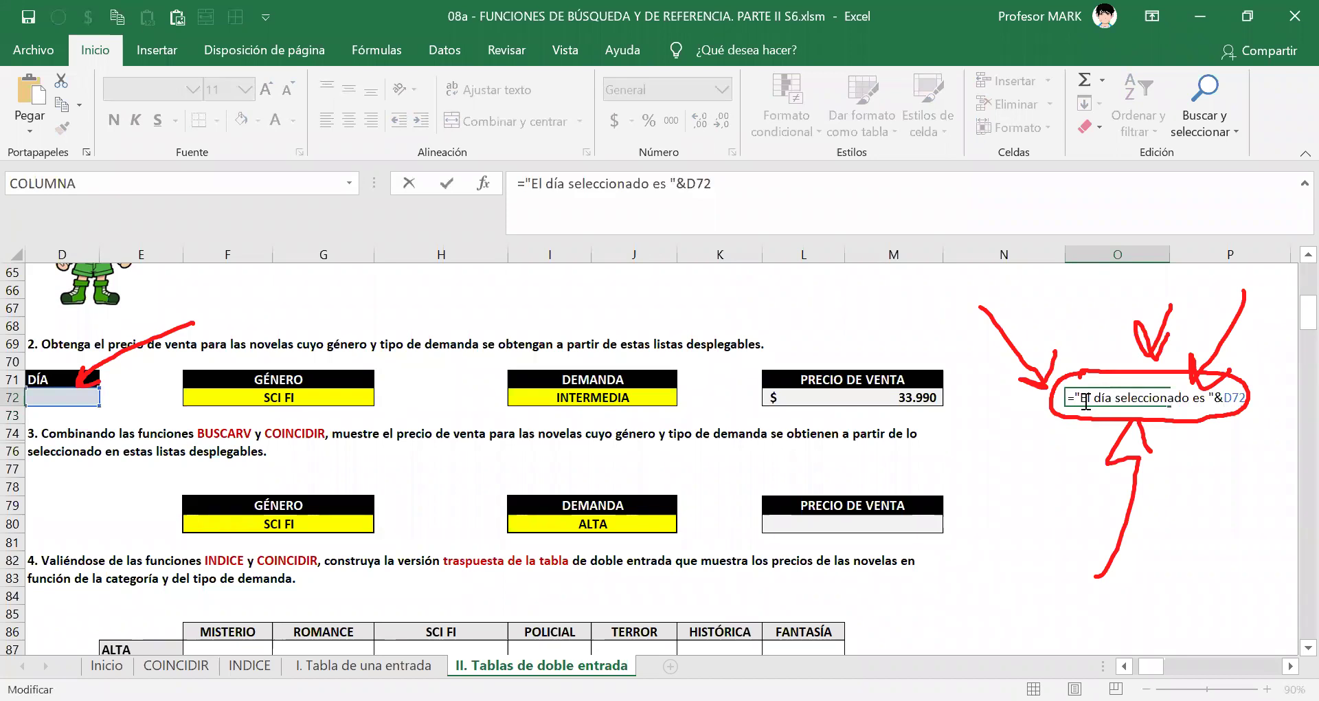
{"action": "type", "text": "SI.ERROR("}
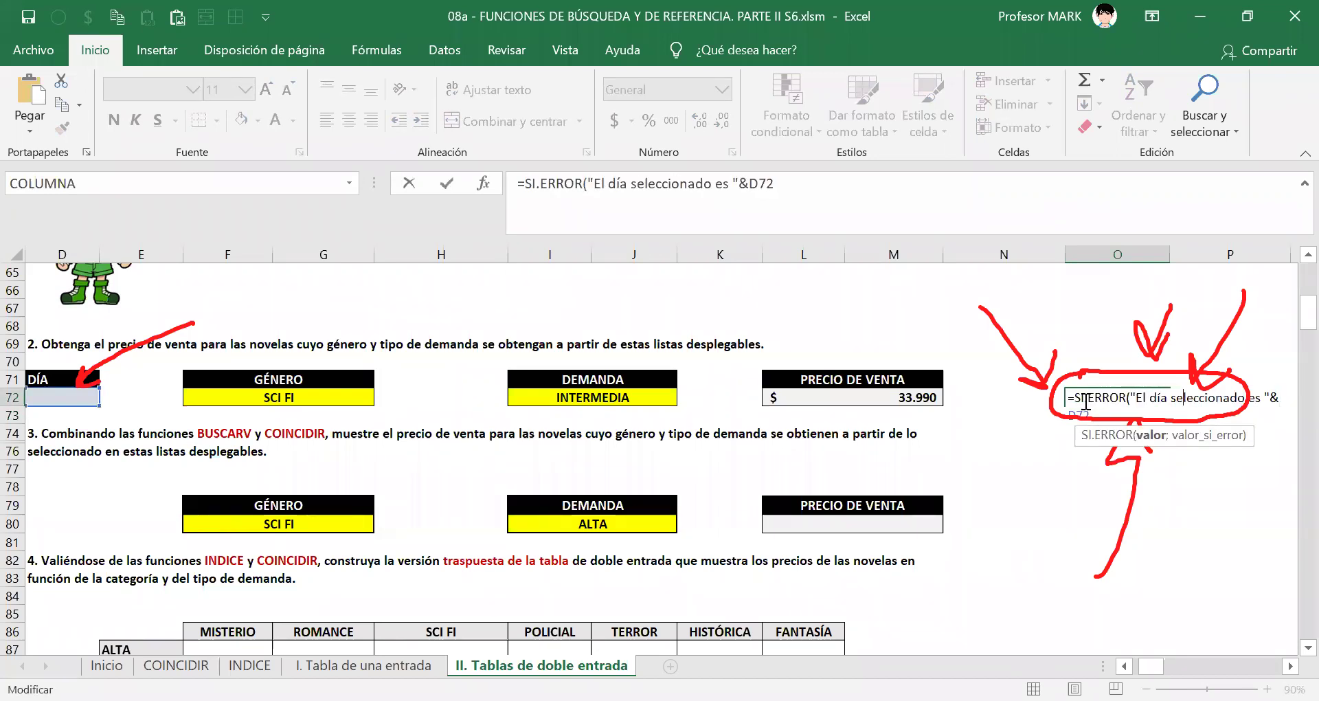
{"action": "type", "text": ";\"\")"}
{"action": "key", "text": "ctrl+Return"}
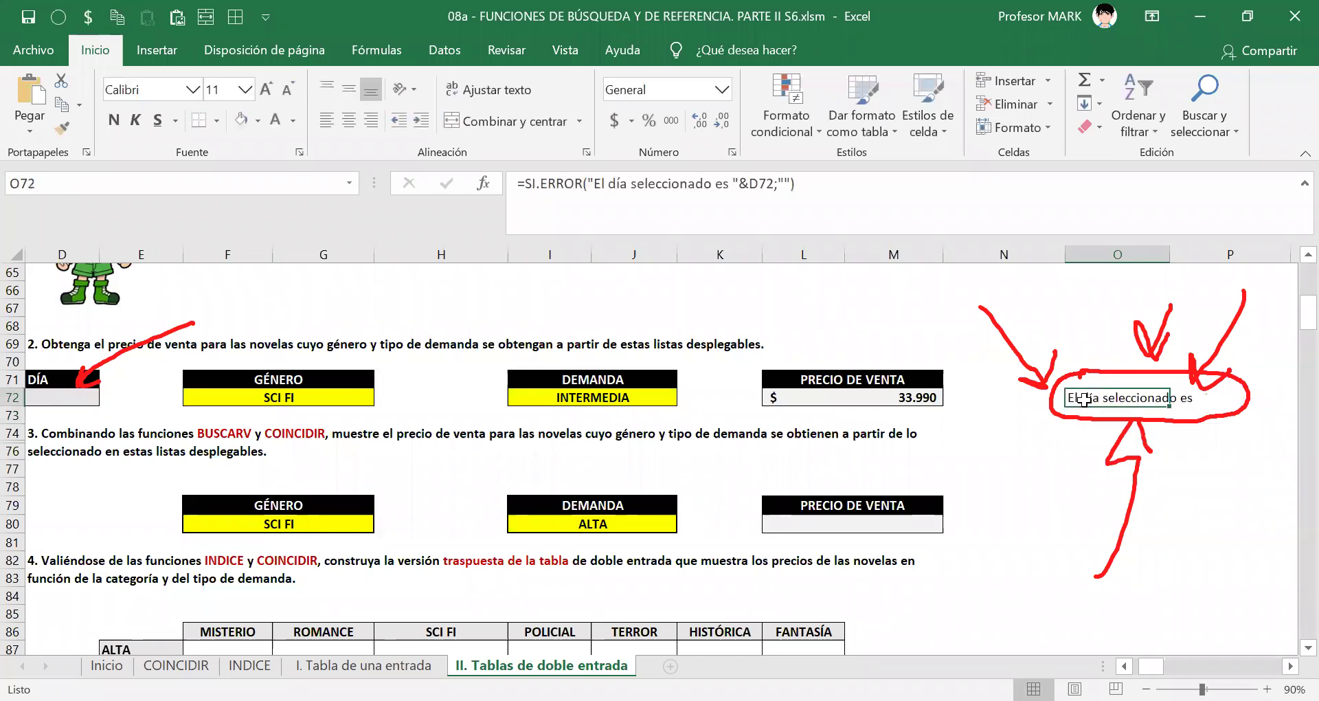
Step: Test the SI.ERROR formula by choosing MIÉRCOLES and MARTES in D72, and empty the cell
{"action": "left_click", "coordinate": [74, 407]}
{"action": "left_click", "coordinate": [109, 398]}
{"action": "left_click", "coordinate": [94, 444]}
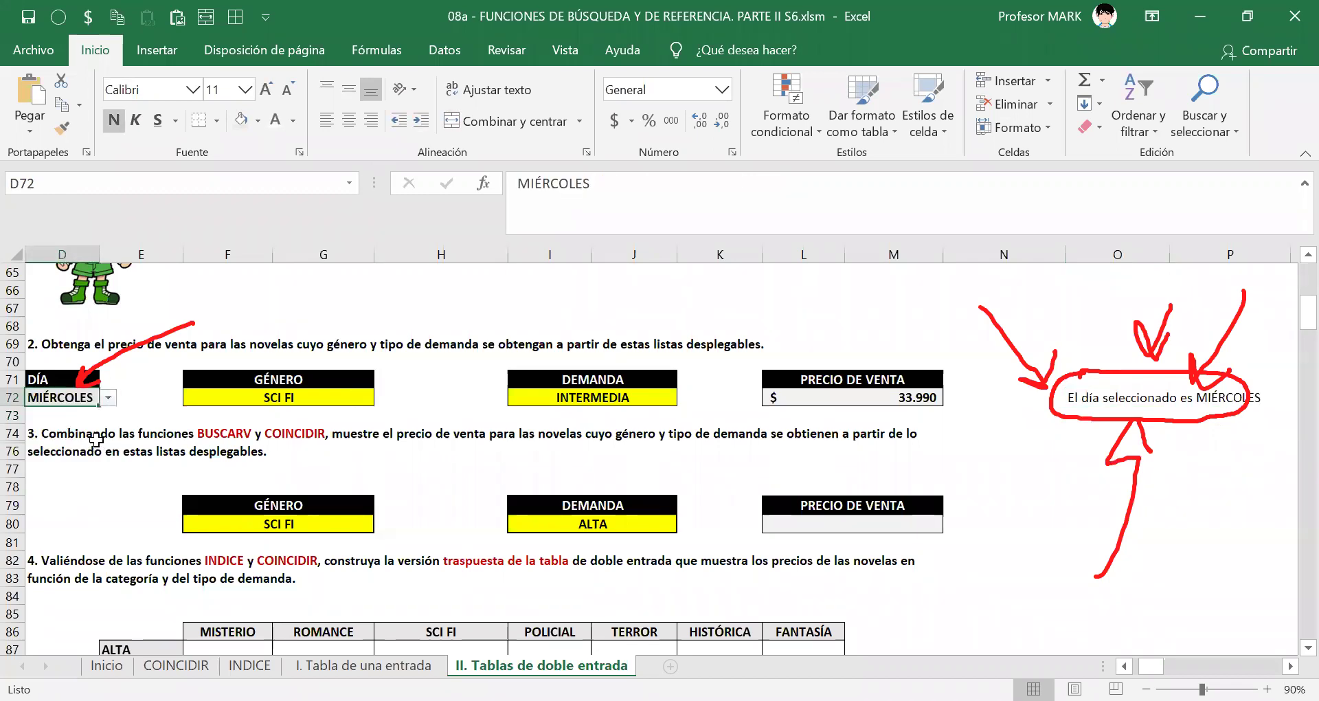
{"action": "left_click", "coordinate": [108, 398]}
{"action": "left_click", "coordinate": [93, 426]}
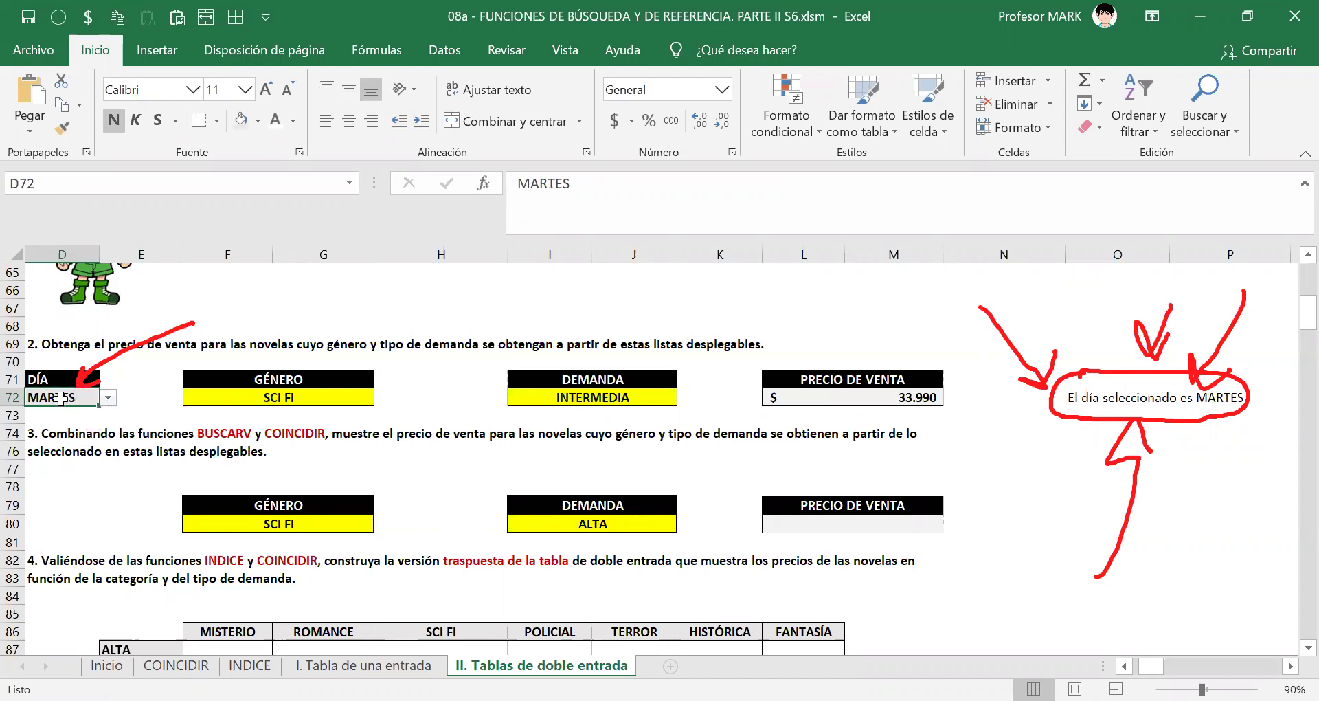
{"action": "key", "text": "Delete"}
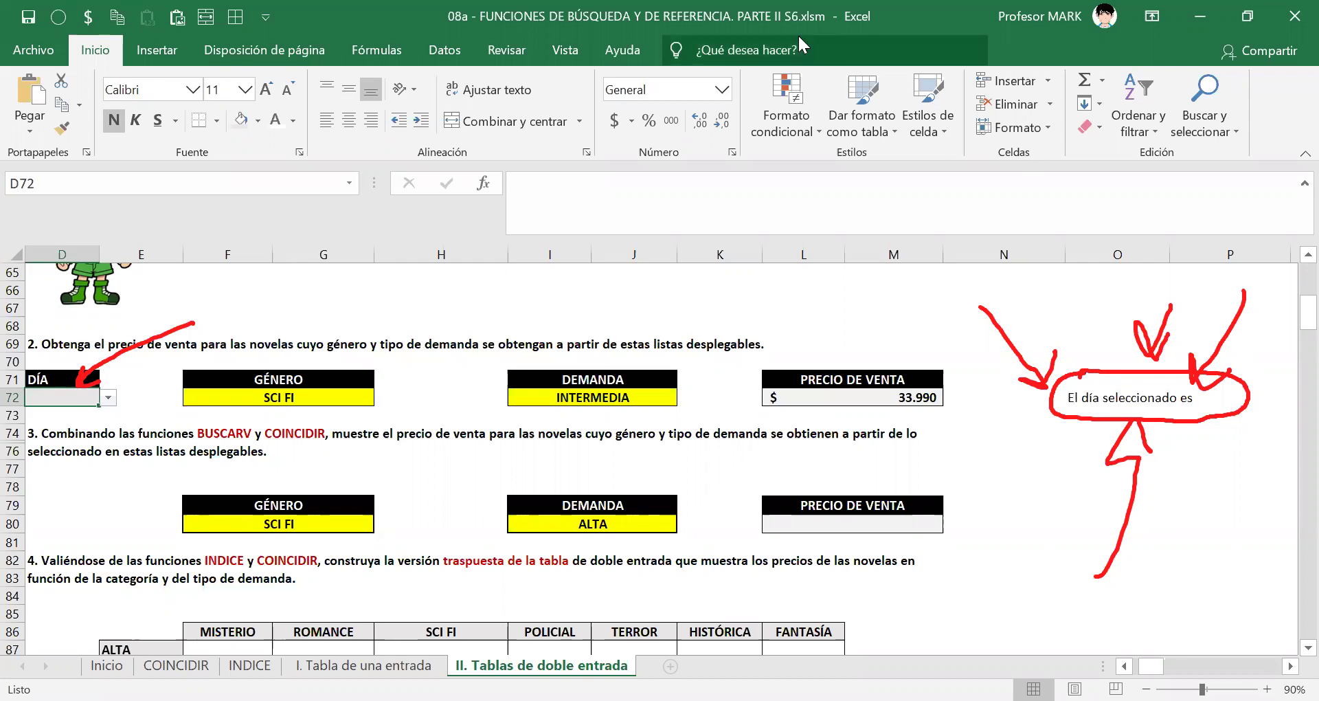
{"action": "key", "text": "Escape"}
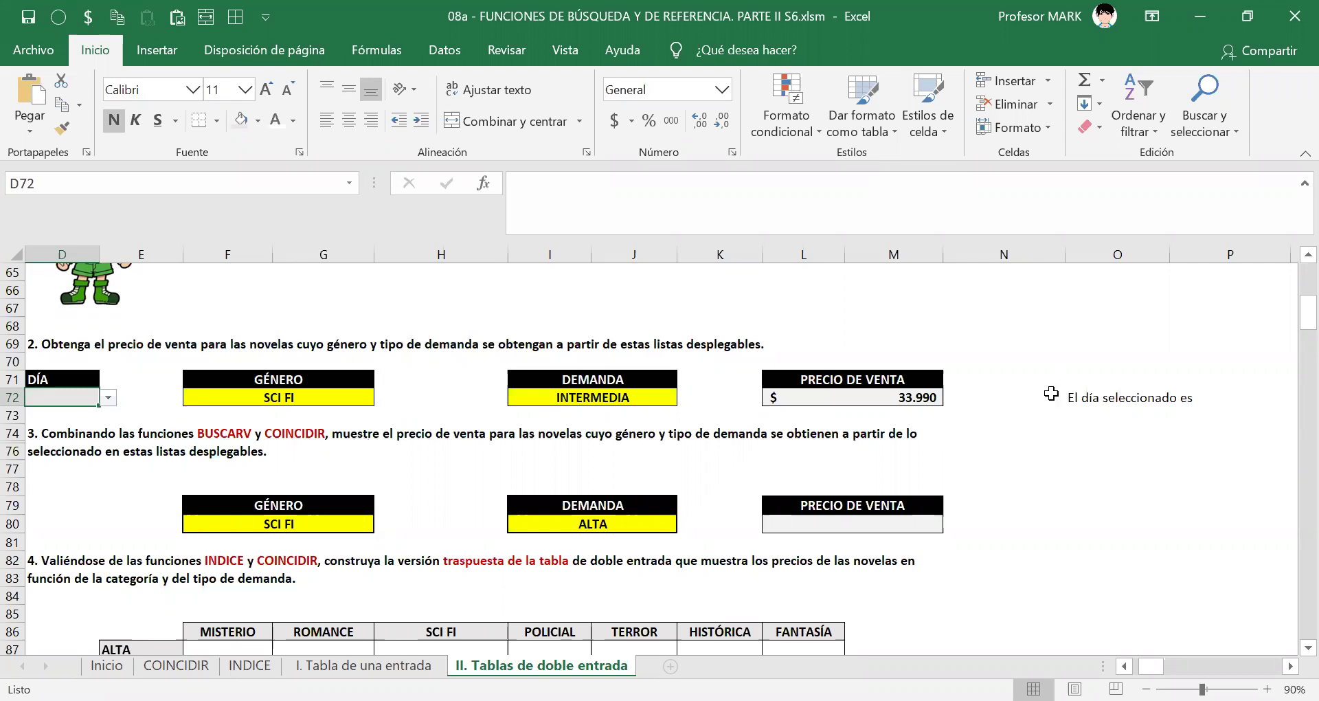
{"action": "left_click", "coordinate": [1079, 402]}
{"action": "key", "text": "ctrl+Down"}
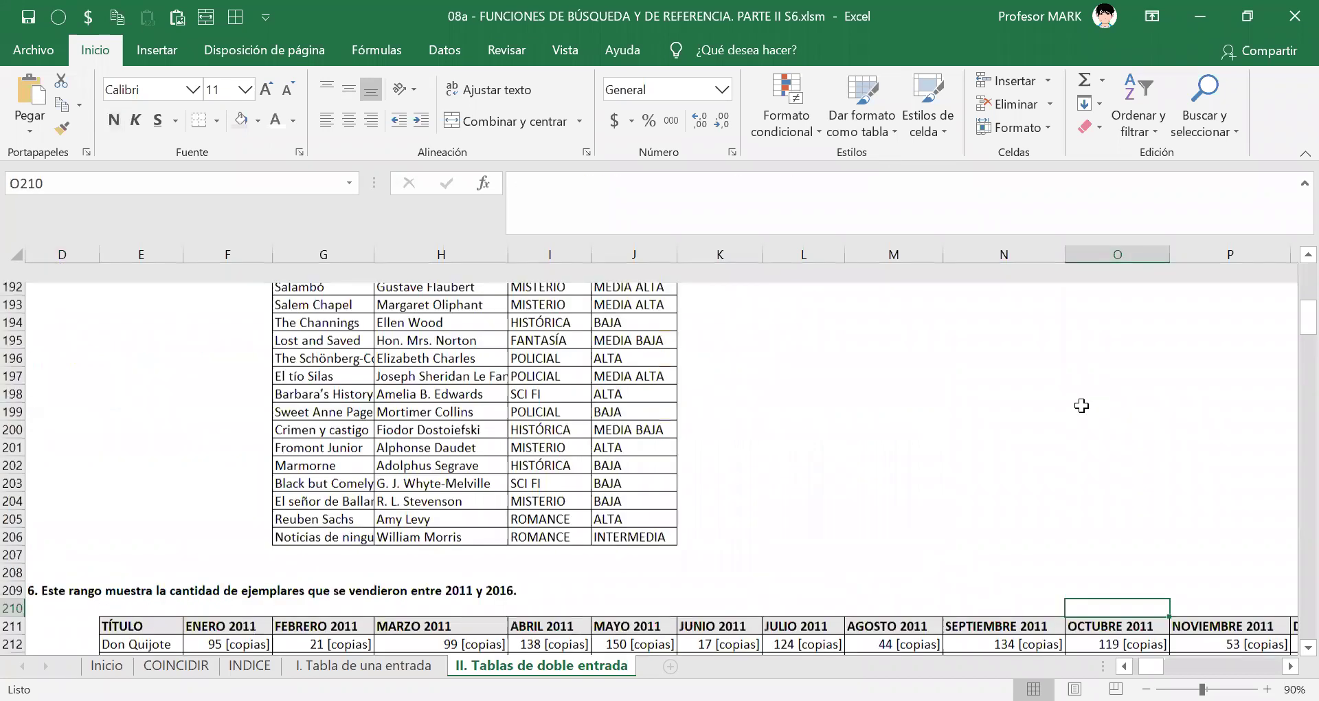
{"action": "scroll", "coordinate": [1086, 382], "scroll_direction": "down", "scroll_amount": 3}
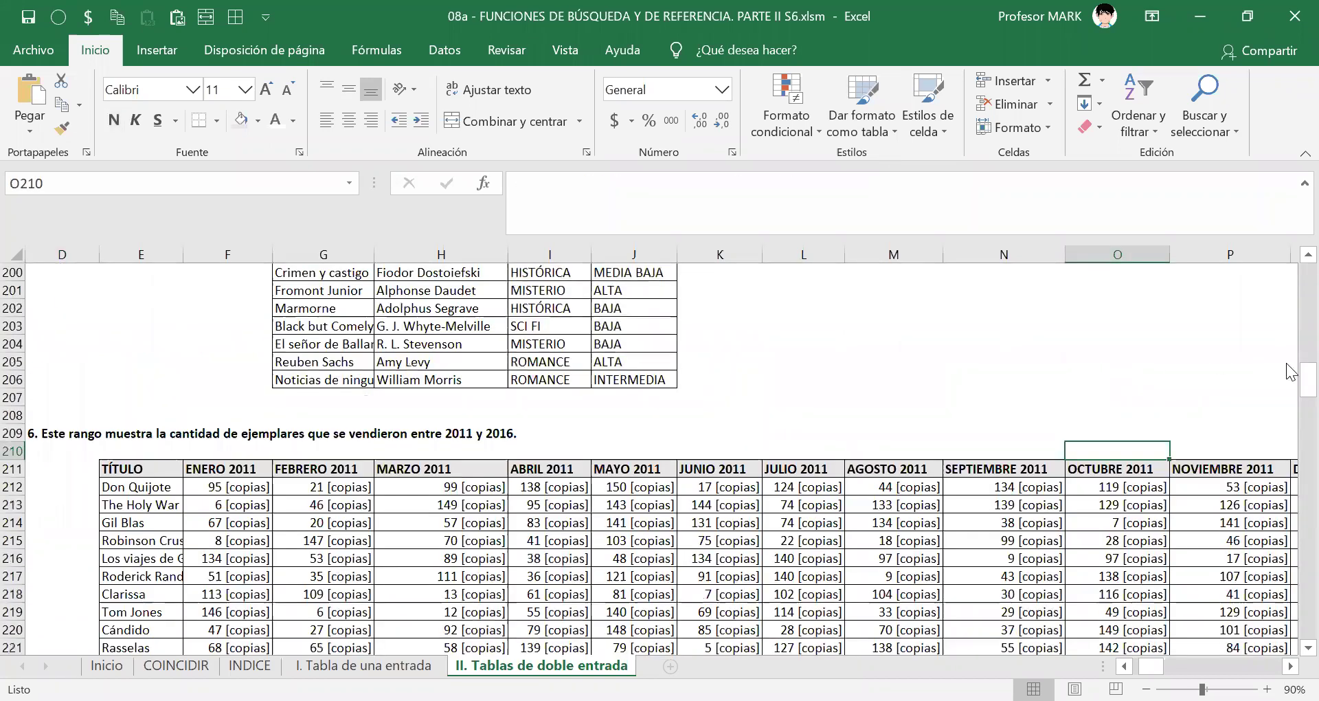
{"action": "scroll", "coordinate": [1292, 363], "scroll_direction": "up", "scroll_amount": 13}
{"action": "scroll", "coordinate": [1080, 433], "scroll_direction": "up", "scroll_amount": 20}
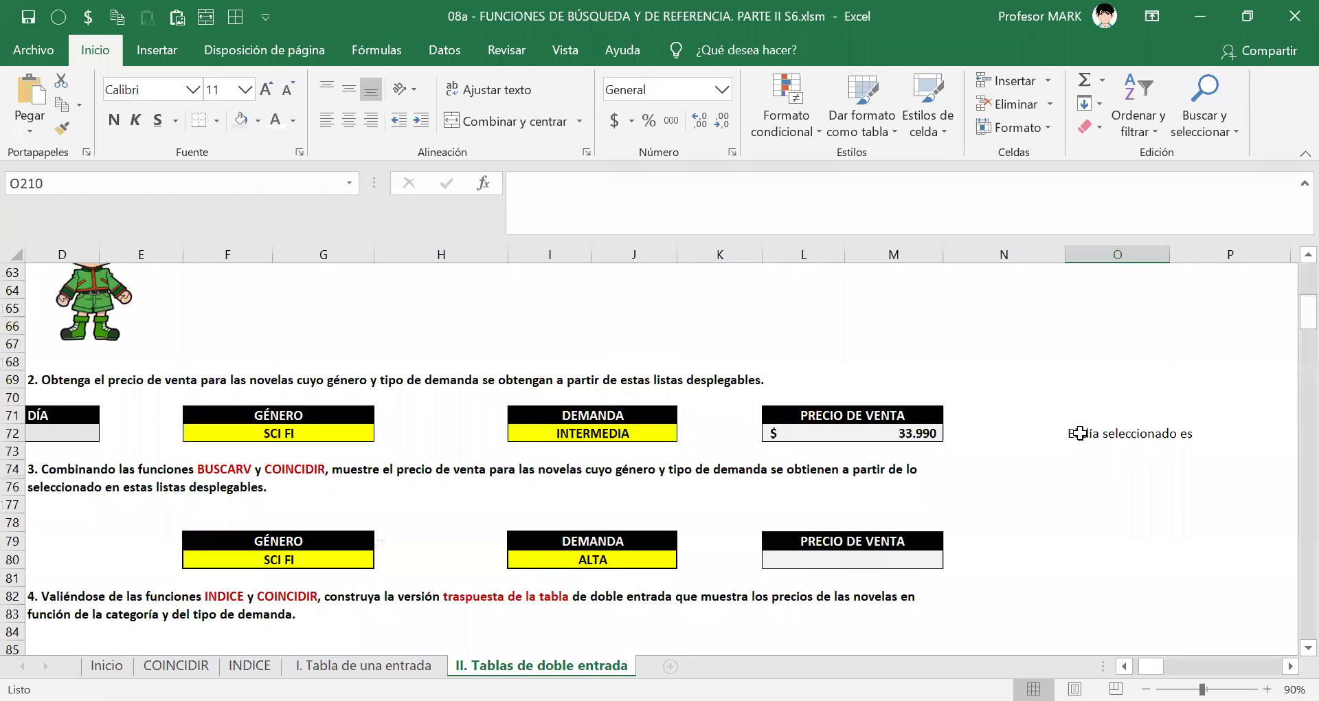
Step: Remove the SI.ERROR wrapper and its empty-string argument from O72, restoring ="El día seleccionado es "&D72
{"action": "left_click", "coordinate": [1080, 432]}
{"action": "double_click", "coordinate": [1080, 433]}
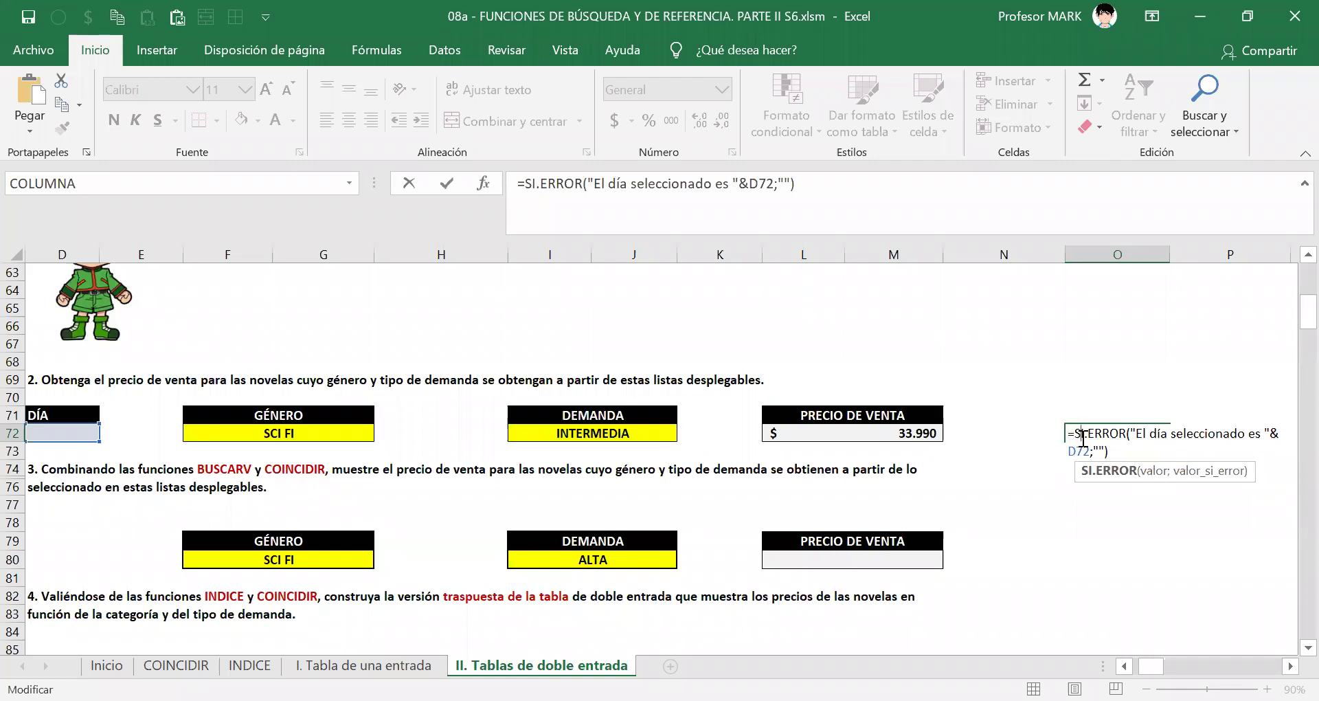
{"action": "left_click_drag", "start_coordinate": [1075, 433], "coordinate": [1131, 437]}
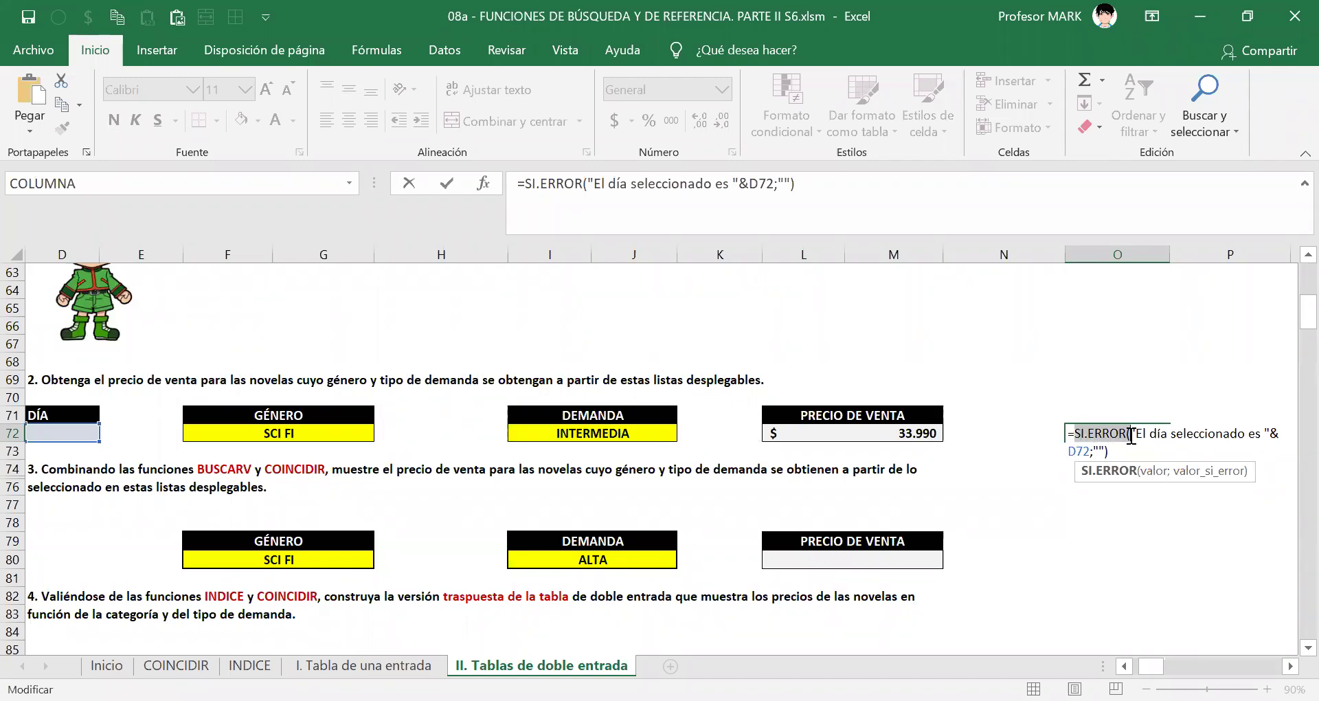
{"action": "key", "text": "Delete"}
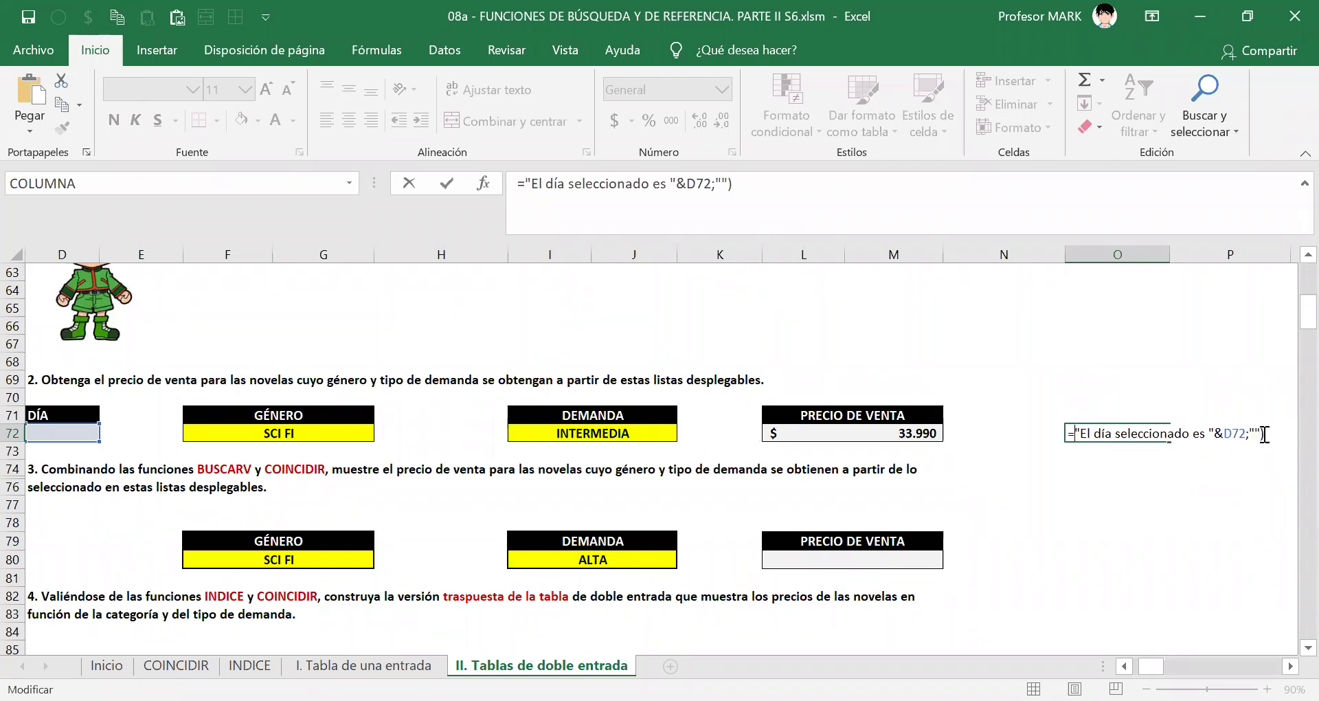
{"action": "left_click_drag", "start_coordinate": [1243, 433], "coordinate": [1263, 432]}
{"action": "key", "text": "Delete"}
{"action": "key", "text": "Return"}
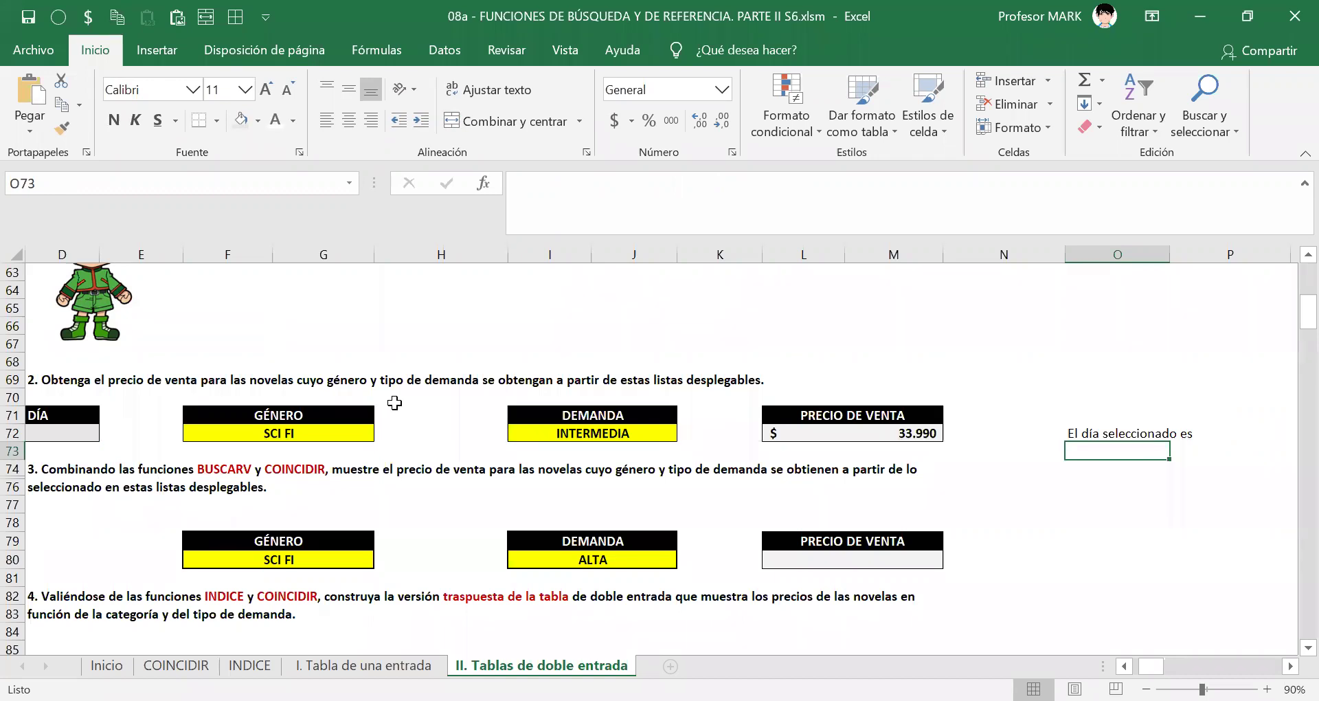
Step: Change the O72 formula to =SI(D72="";"";"El día seleccionado es "&D72)
{"action": "left_click", "coordinate": [54, 431]}
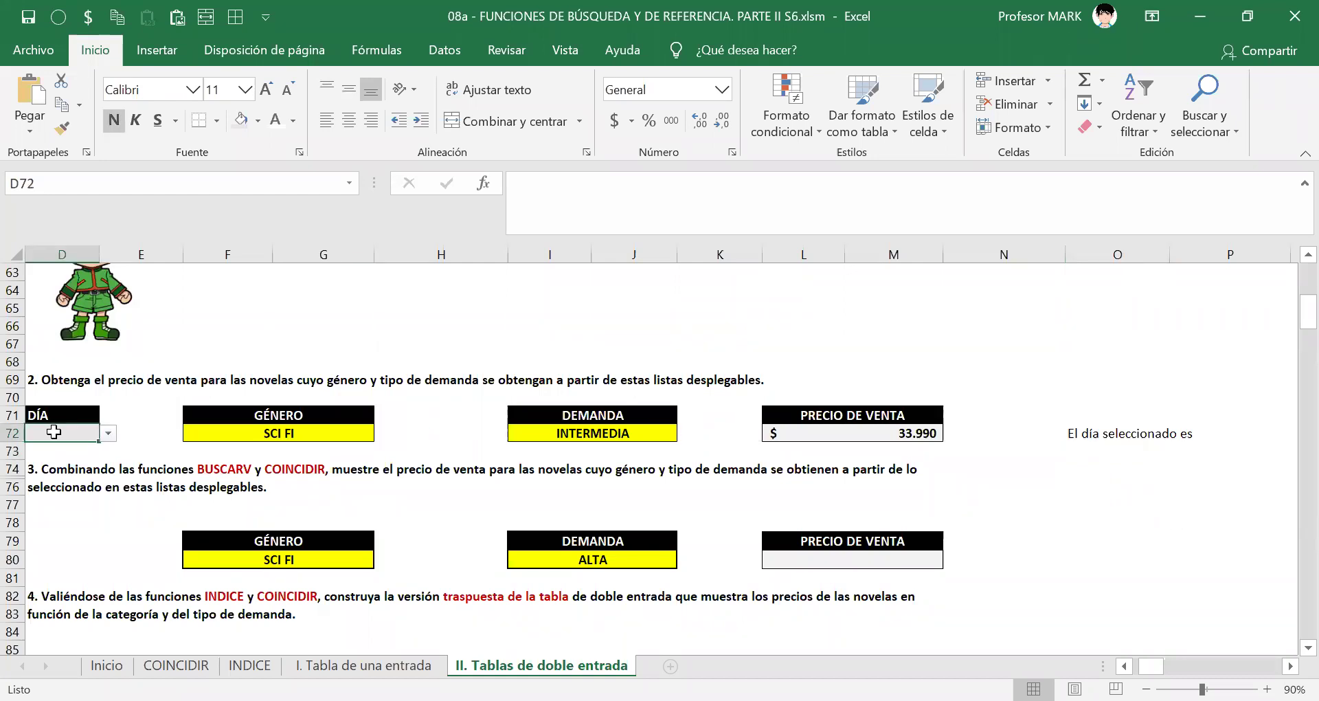
{"action": "double_click", "coordinate": [1091, 434]}
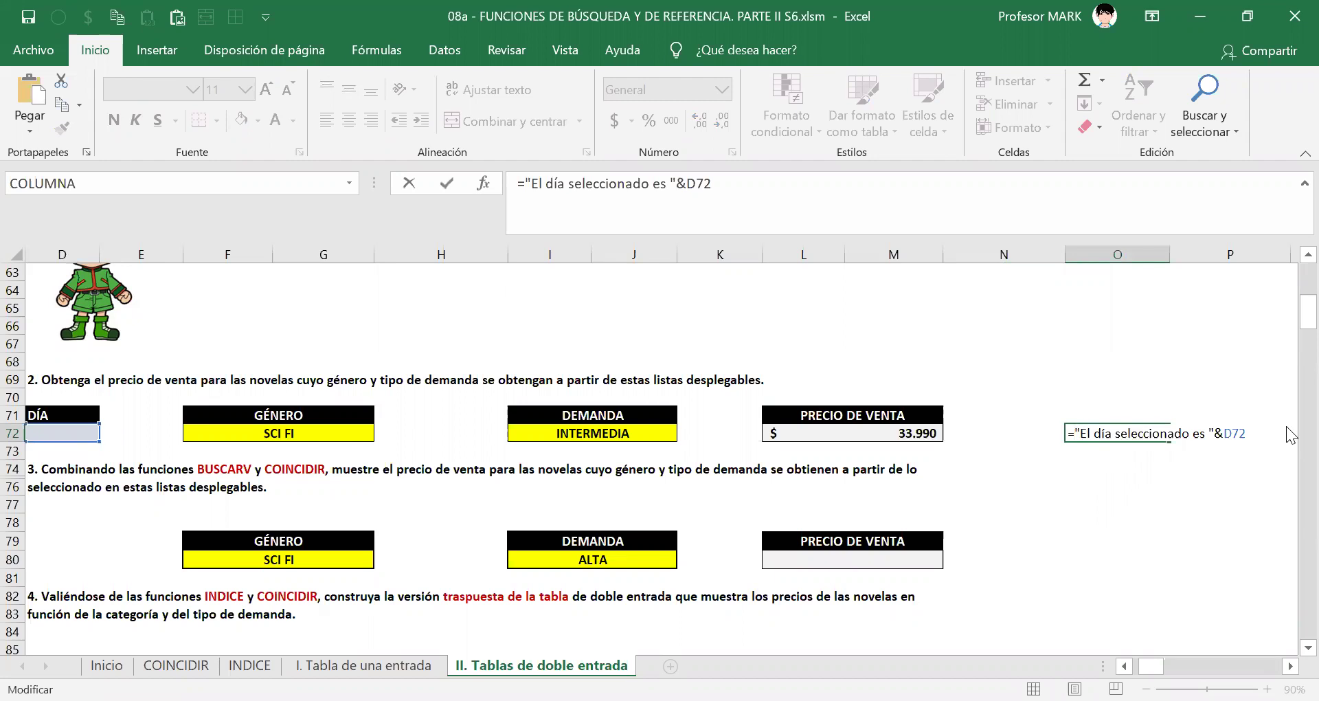
{"action": "type", "text": "SI("}
{"action": "left_click", "coordinate": [64, 431]}
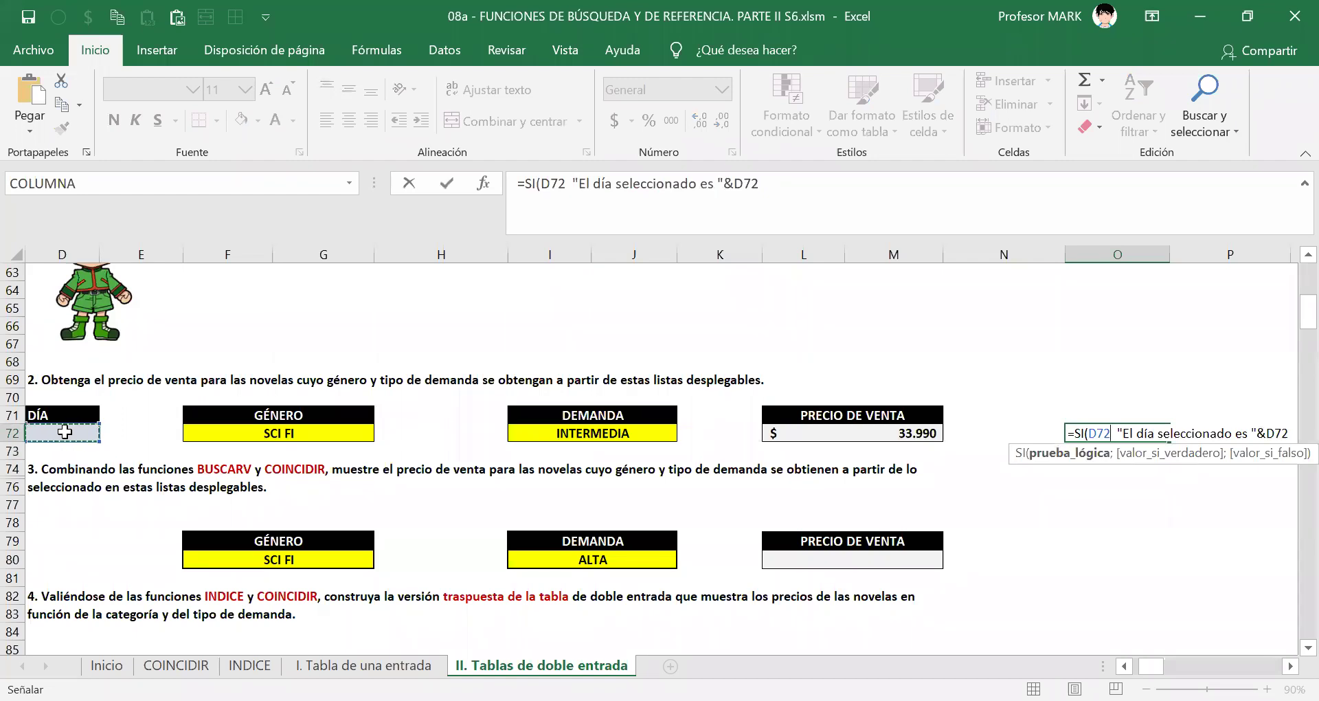
{"action": "type", "text": "=\"\""}
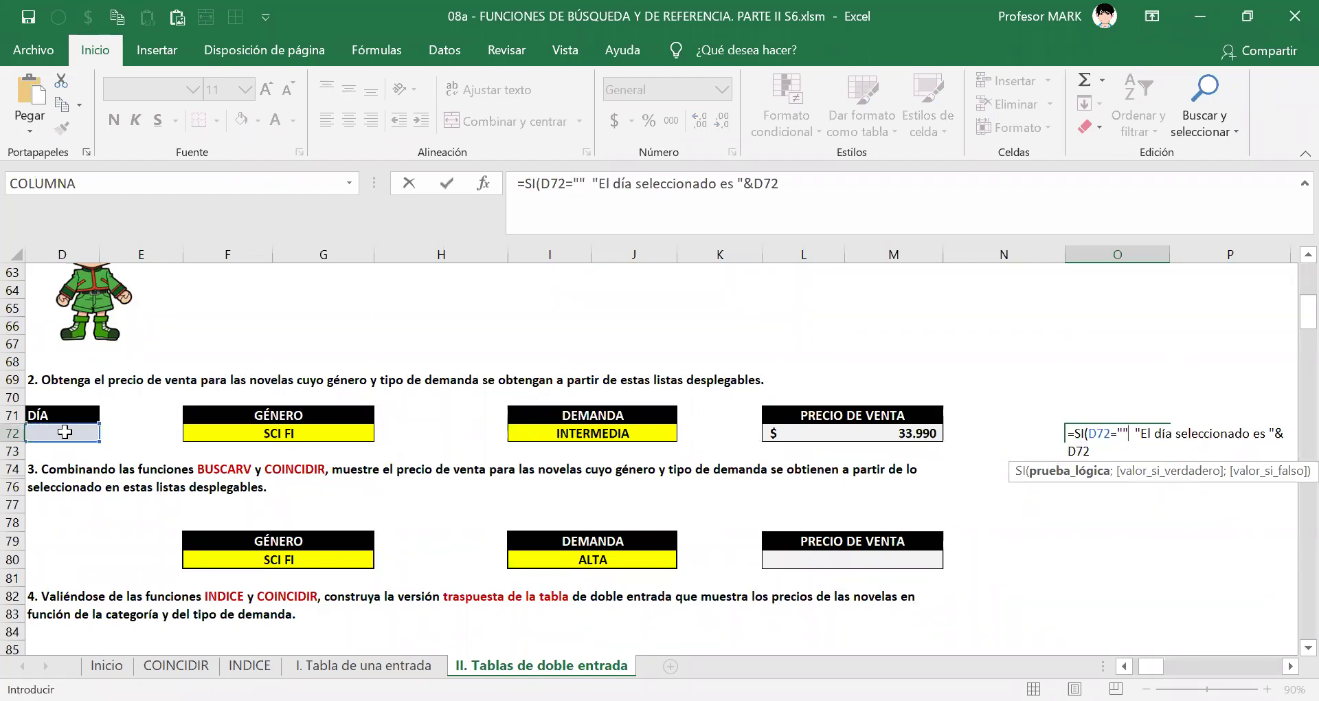
{"action": "type", "text": ";\"\""}
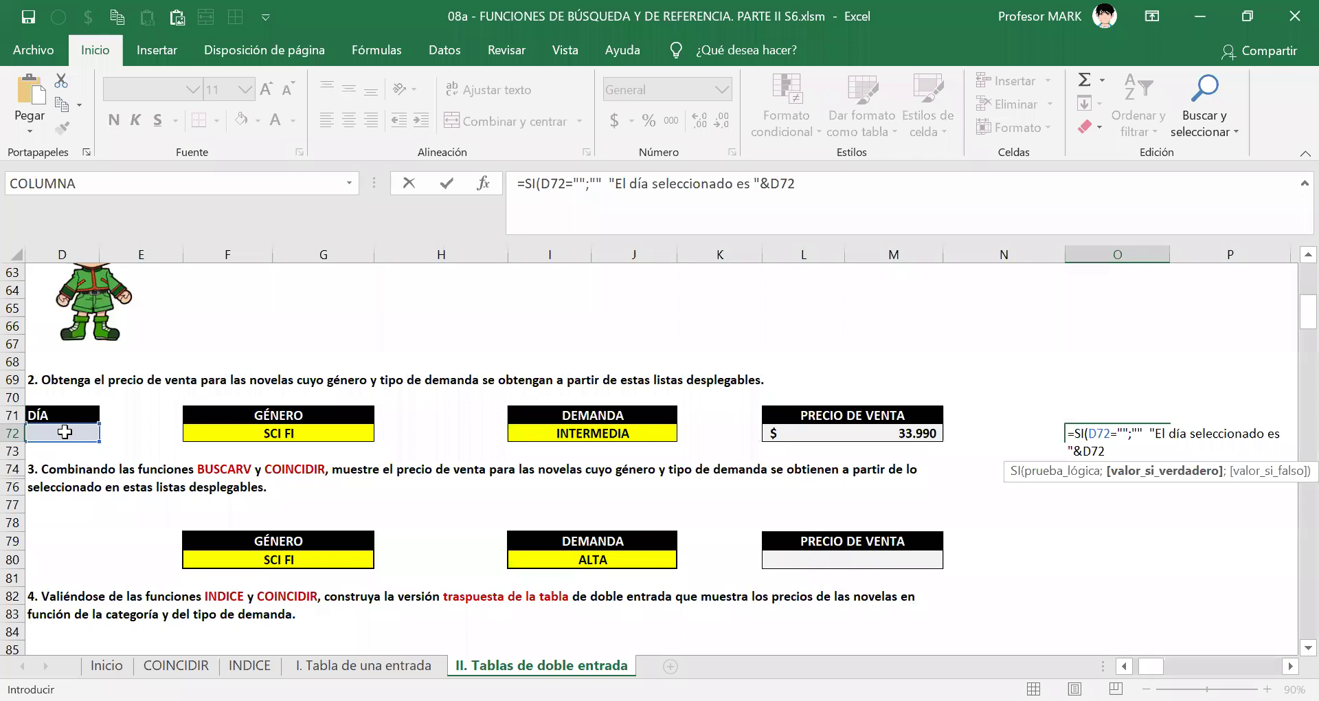
{"action": "type", "text": ";"}
{"action": "key", "text": "Delete"}
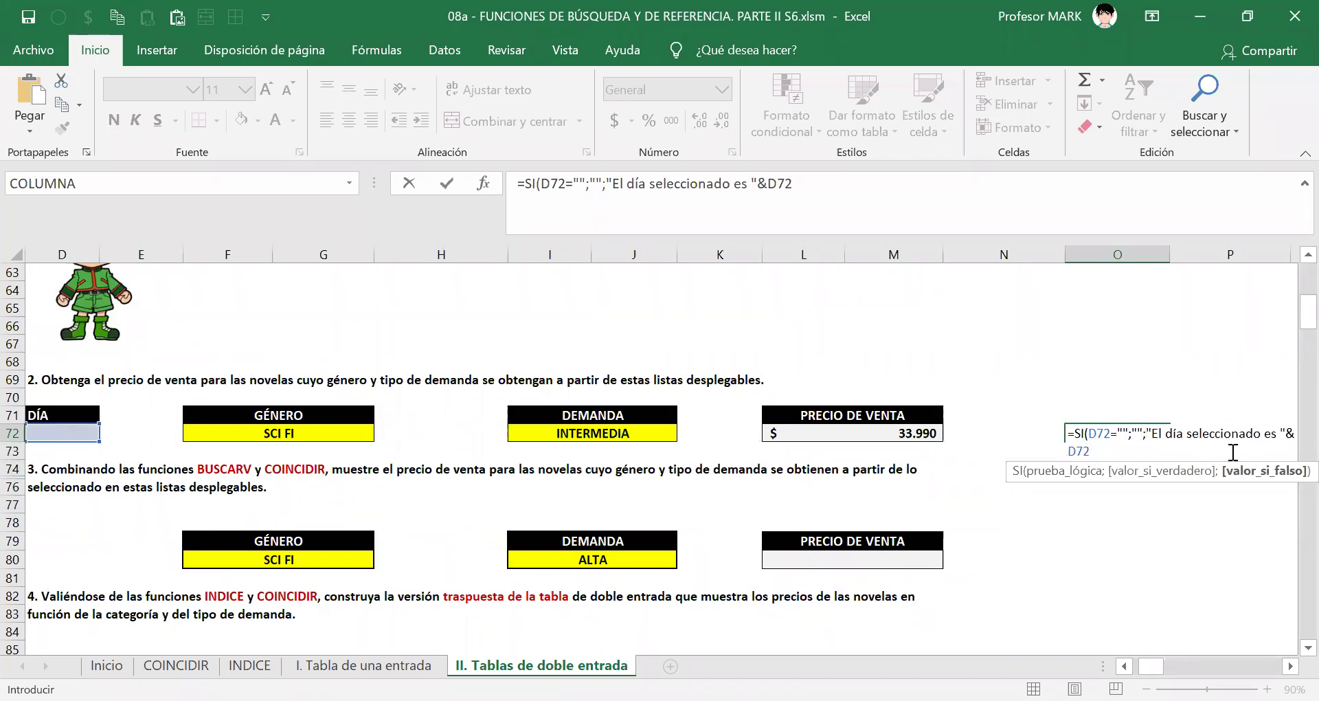
{"action": "key", "text": "Return"}
{"action": "key", "text": "Up"}
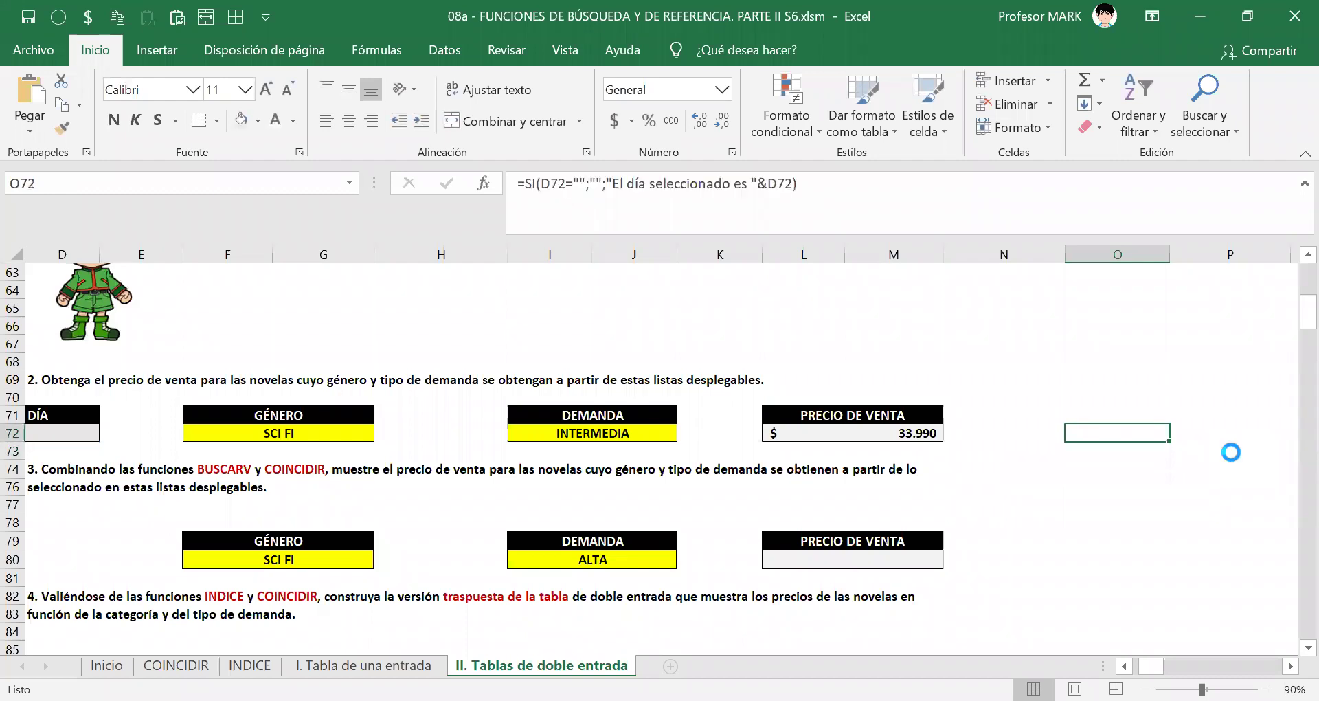
Step: Test the SI formula by selecting MIÉRCOLES and finally JUEVES from the D72 list
{"action": "left_click", "coordinate": [88, 432]}
{"action": "left_click", "coordinate": [107, 433]}
{"action": "left_click", "coordinate": [83, 475]}
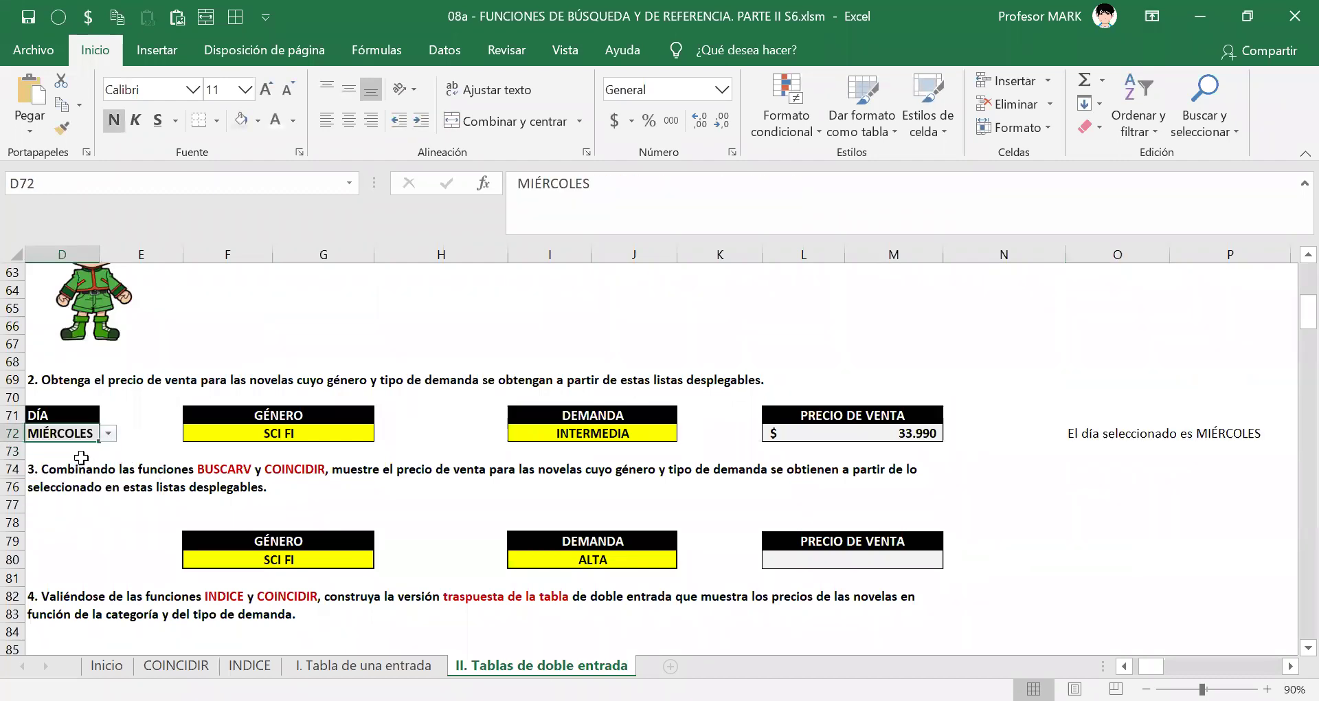
{"action": "left_click", "coordinate": [108, 433]}
{"action": "left_click", "coordinate": [96, 489]}
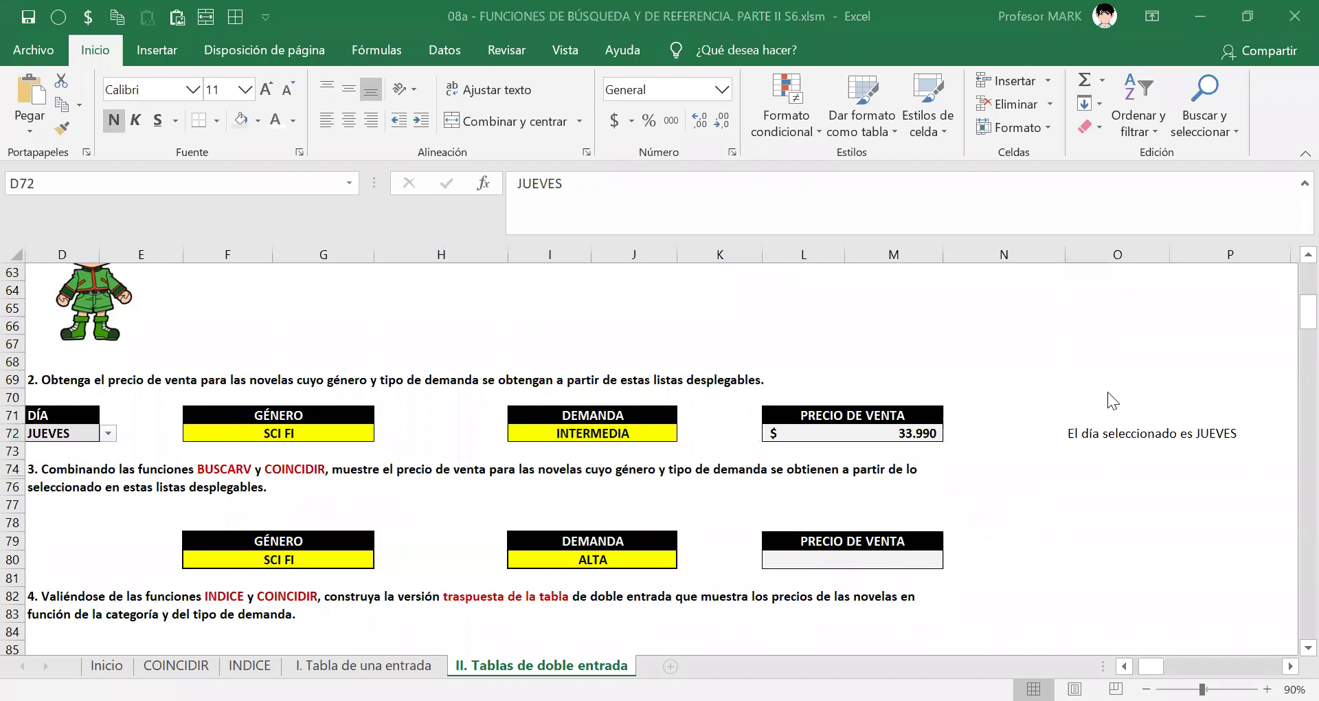
Step: Test the O72 formula by choosing VIERNES from the D72 day list and emptying the cell
{"action": "mouse_move", "coordinate": [1121, 393]}
{"action": "left_mouse_down"}
{"action": "mouse_move", "coordinate": [1049, 429]}
{"action": "mouse_move", "coordinate": [1104, 489]}
{"action": "mouse_move", "coordinate": [1190, 495]}
{"action": "mouse_move", "coordinate": [1289, 447]}
{"action": "mouse_move", "coordinate": [1302, 397]}
{"action": "mouse_move", "coordinate": [1120, 395]}
{"action": "left_mouse_up"}
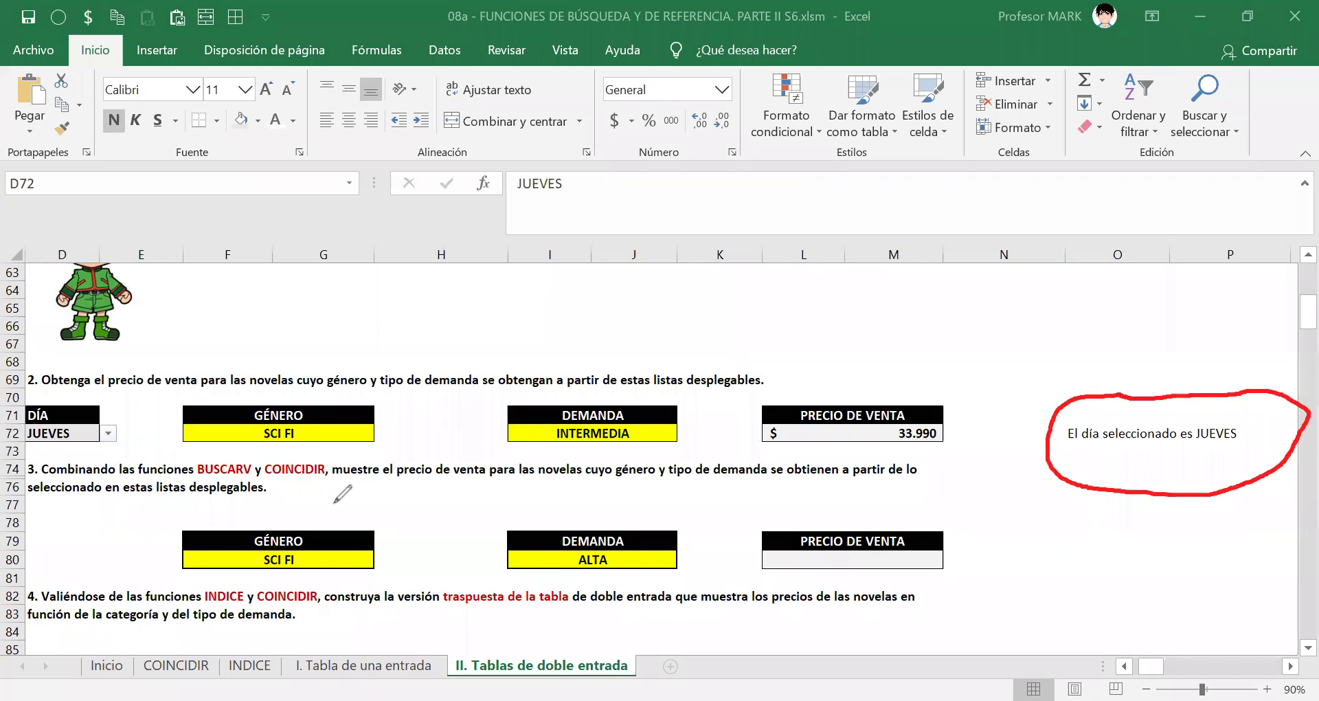
{"action": "left_click", "coordinate": [109, 432]}
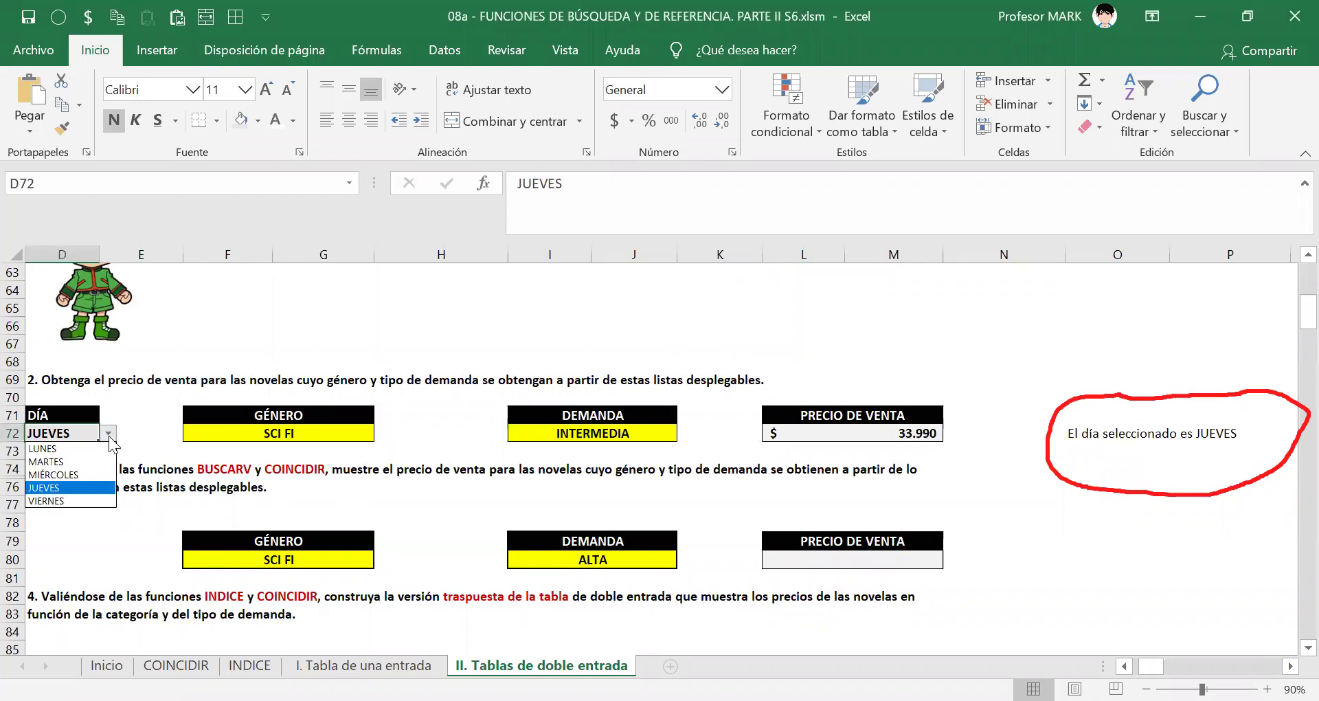
{"action": "left_click", "coordinate": [101, 501]}
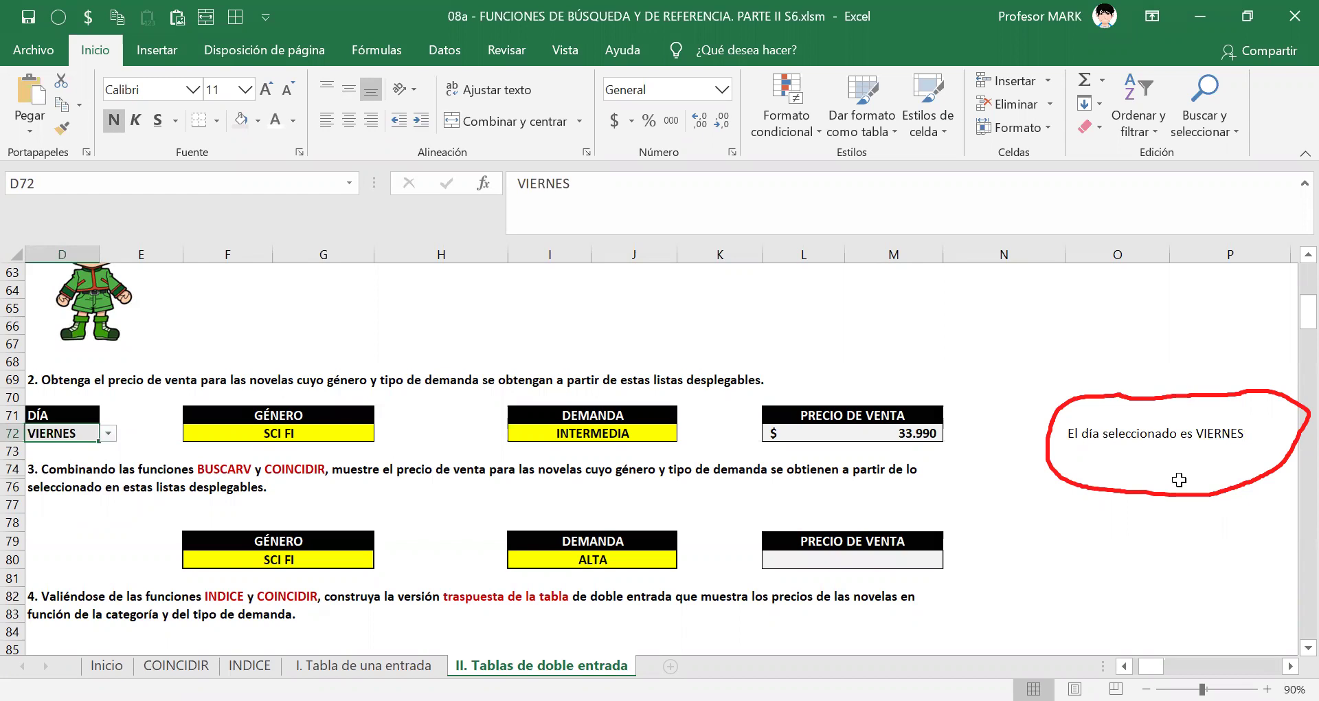
{"action": "key", "text": "Delete"}
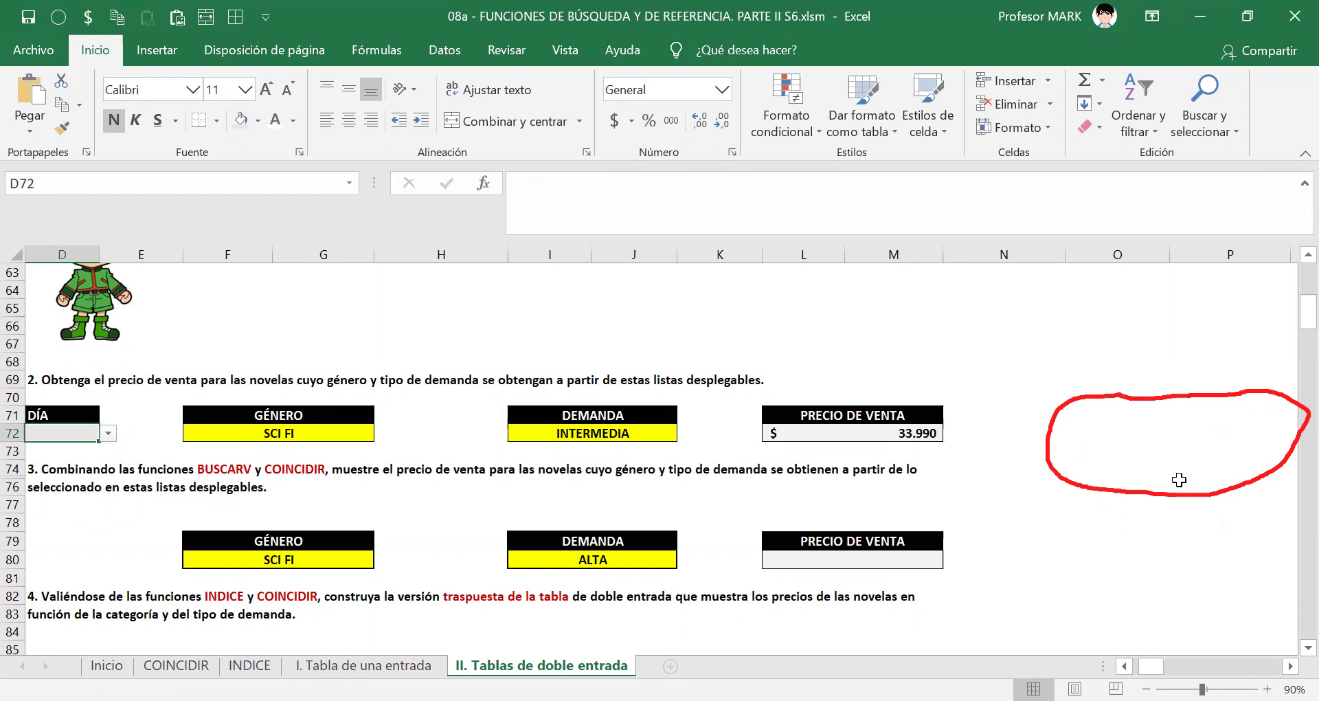
Step: Review the formula =SI(D72="";"";"El día seleccionado es "&D72) in O72 and leave editing without changes
{"action": "left_click", "coordinate": [1120, 445]}
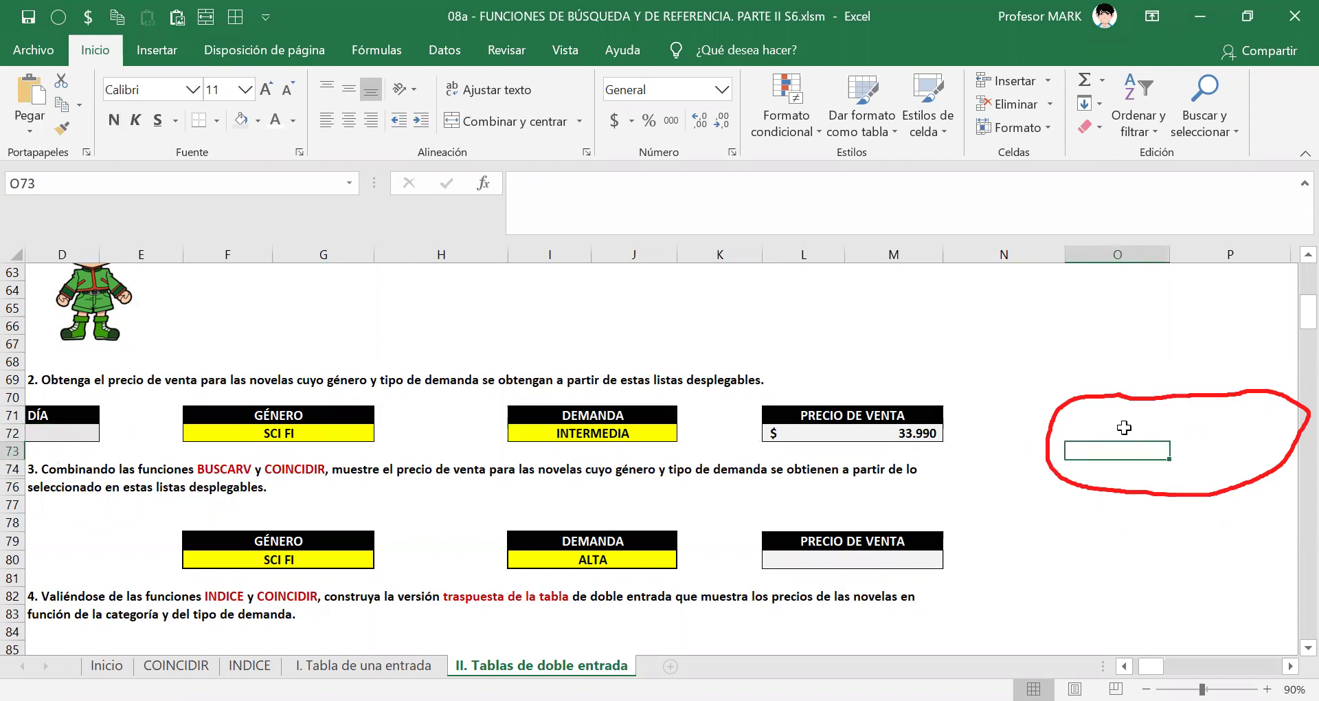
{"action": "left_click", "coordinate": [1124, 428]}
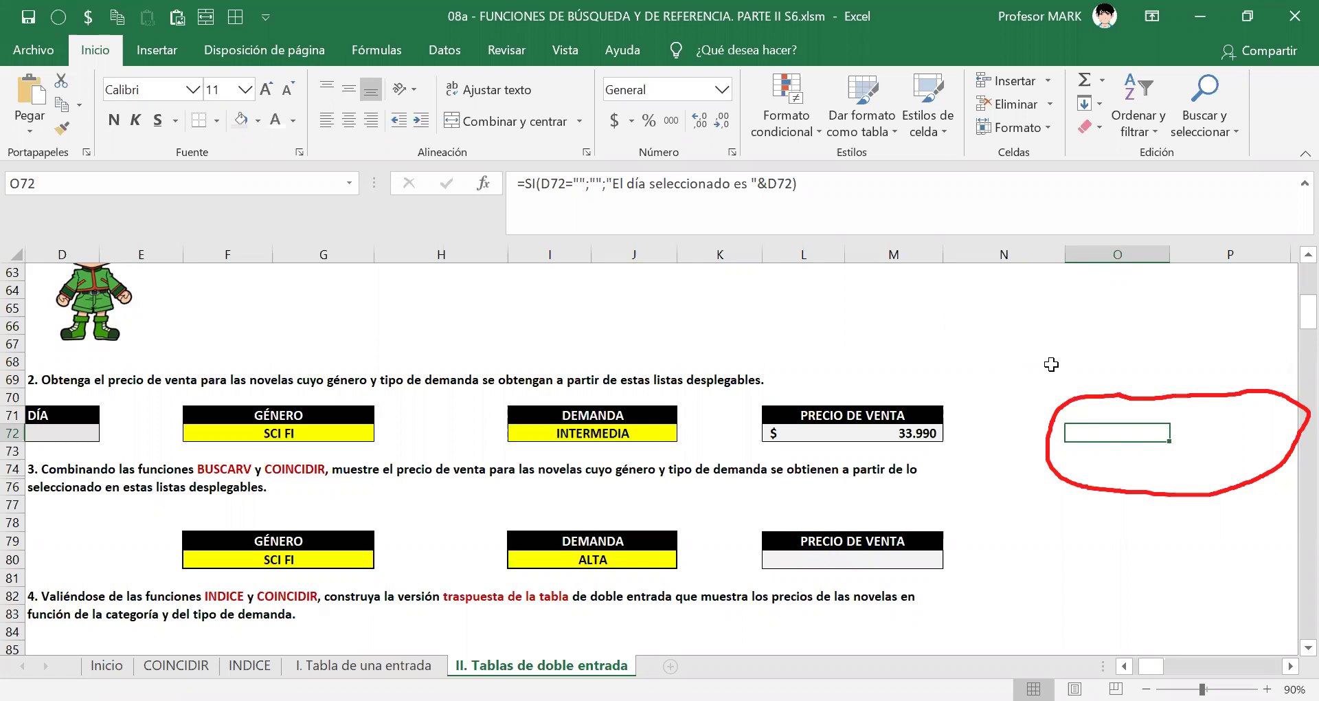
{"action": "left_click", "coordinate": [824, 76]}
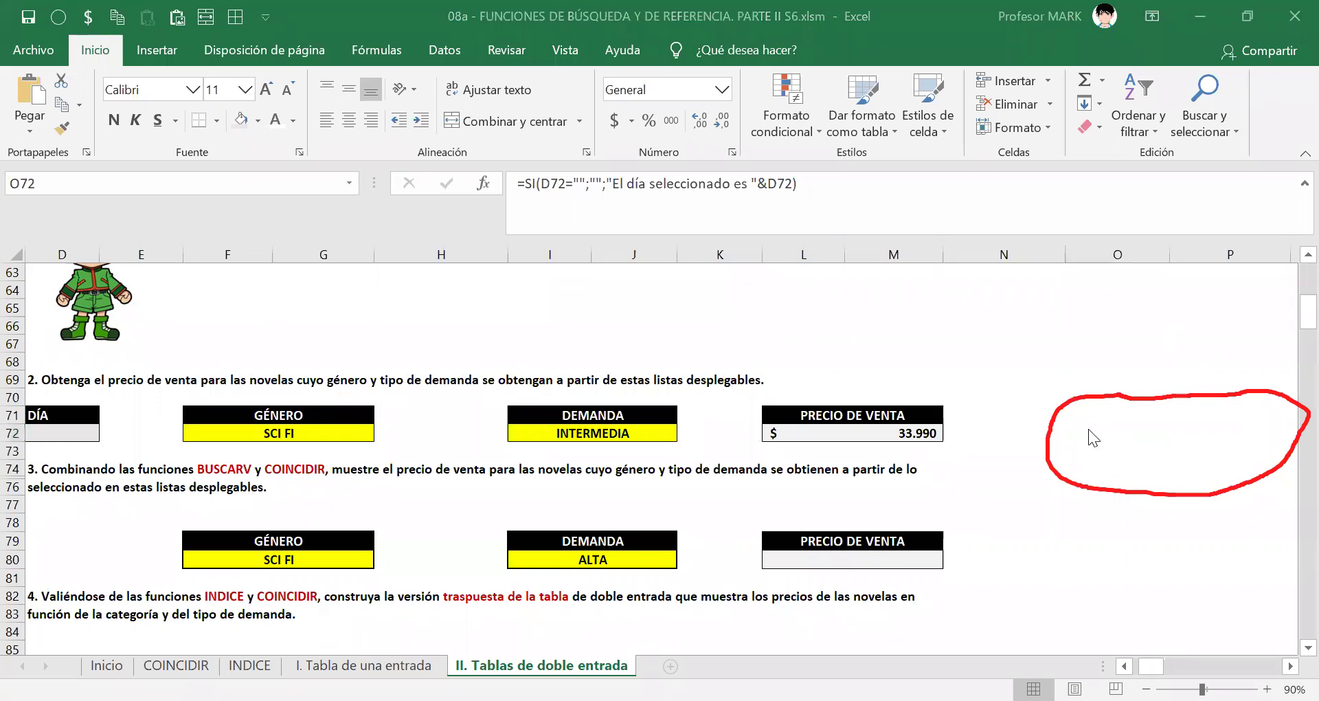
{"action": "double_click", "coordinate": [1093, 439]}
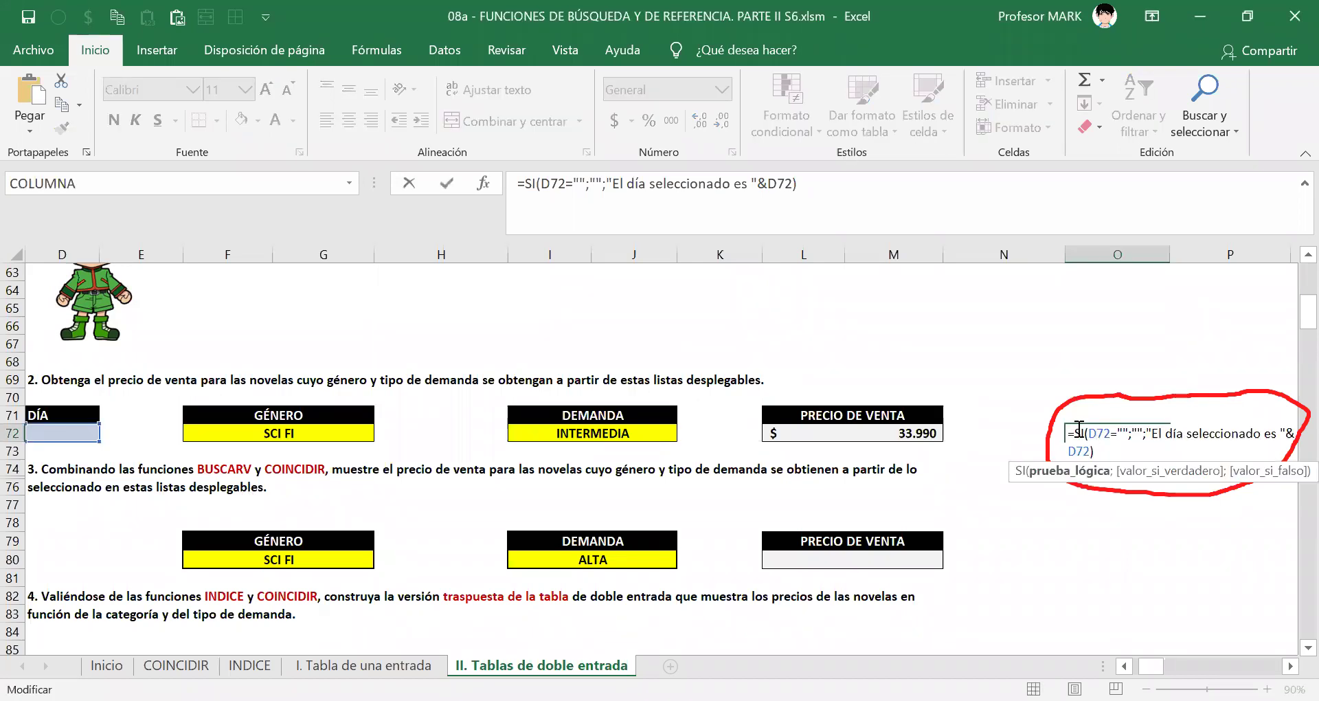
{"action": "left_click", "coordinate": [851, 326]}
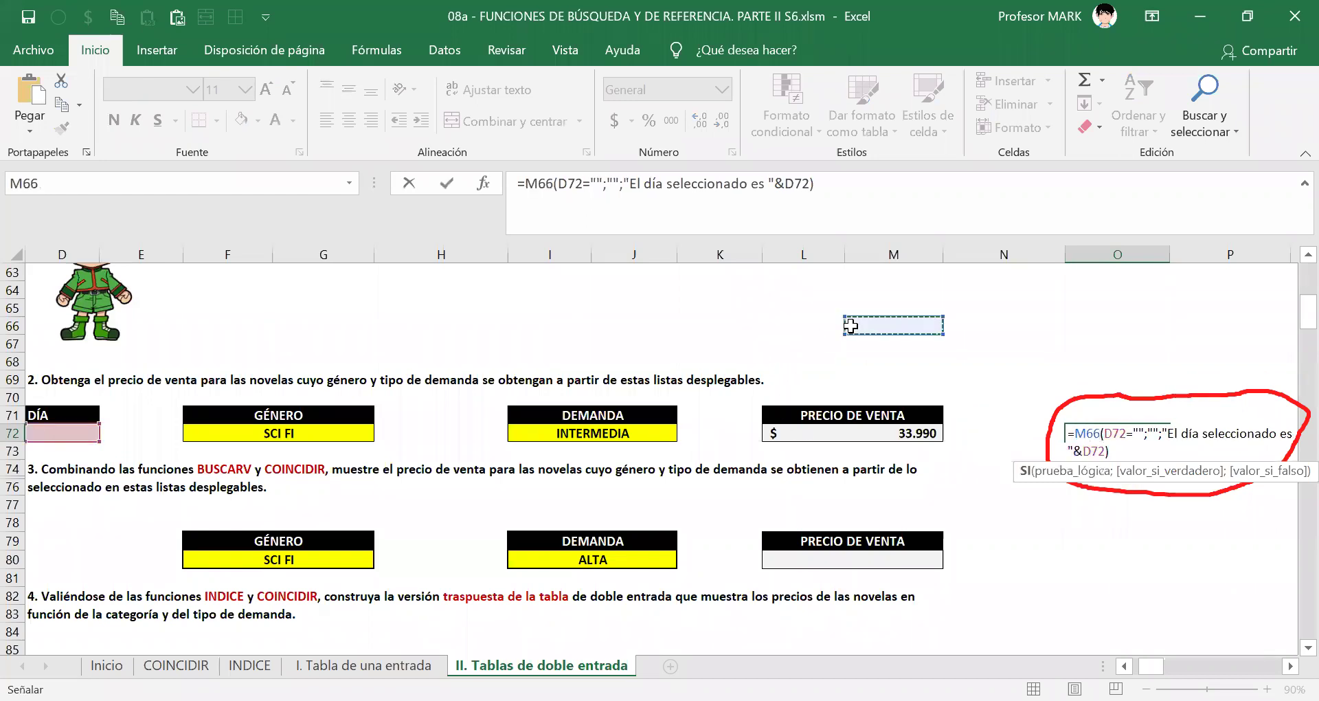
{"action": "key", "text": "Escape"}
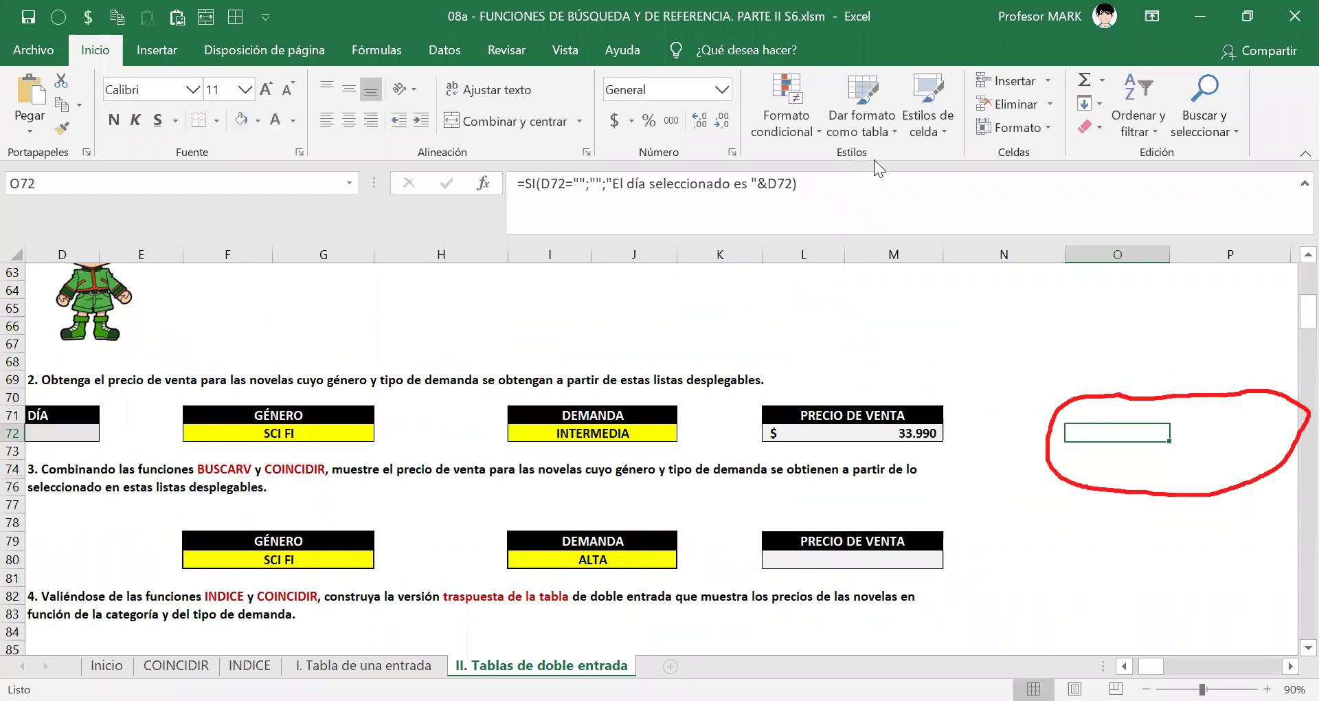
{"action": "key", "text": "Escape"}
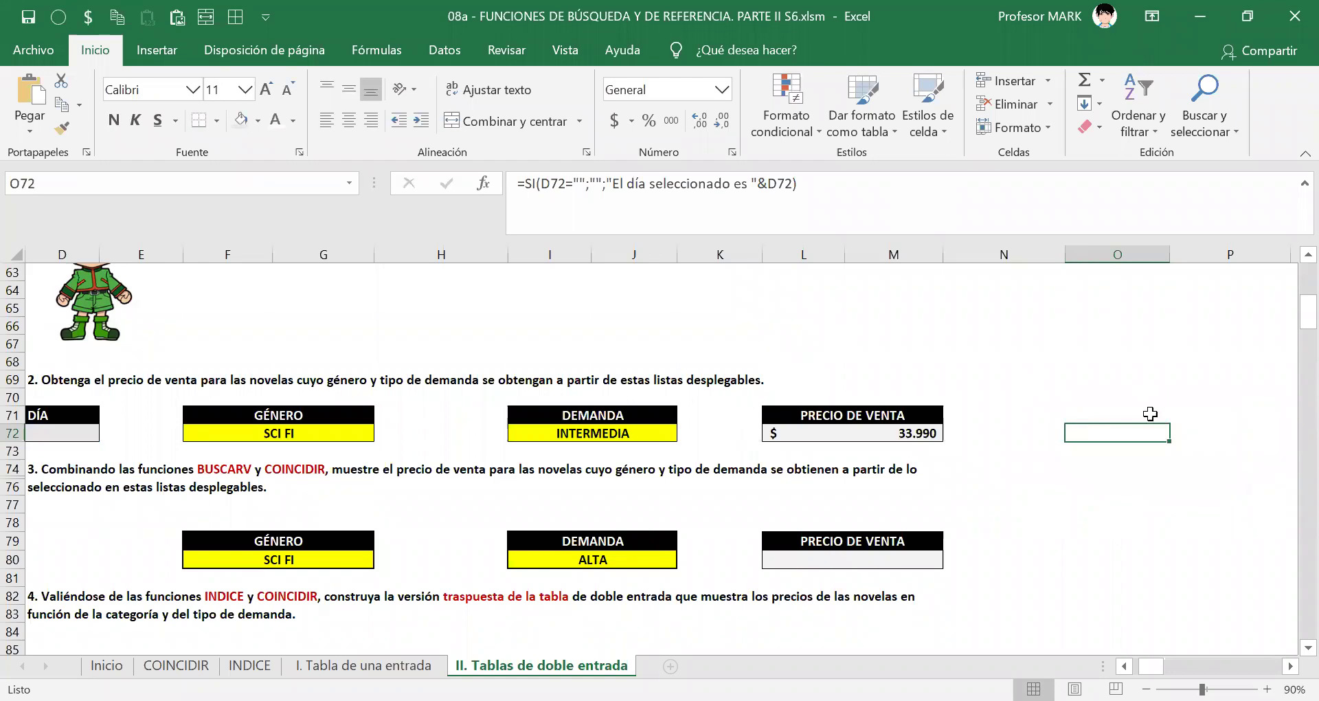
Step: Delete the O72 formula, paste the blank E71 formatting over D71:D72 and delete the DÍA heading
{"action": "key", "text": "Delete"}
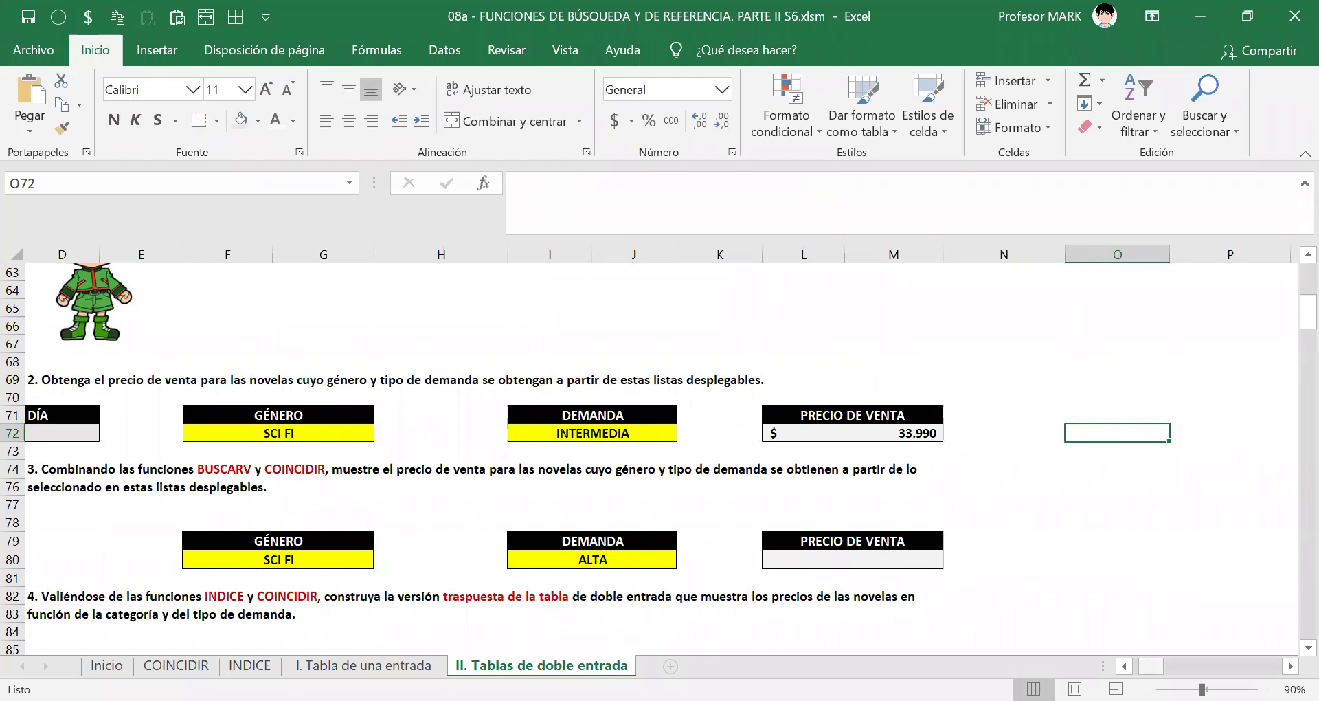
{"action": "scroll", "coordinate": [249, 406], "scroll_direction": "left", "scroll_amount": 3}
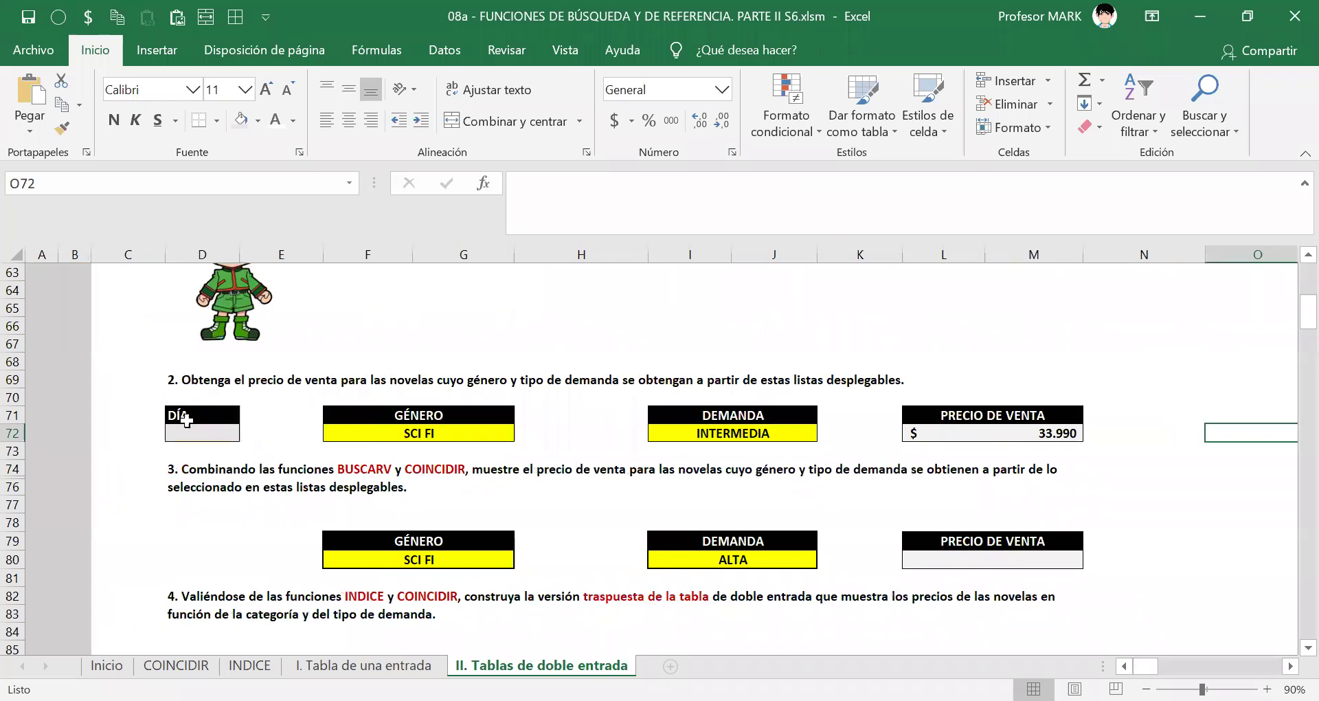
{"action": "left_click", "coordinate": [280, 415]}
{"action": "key", "text": "ctrl+c"}
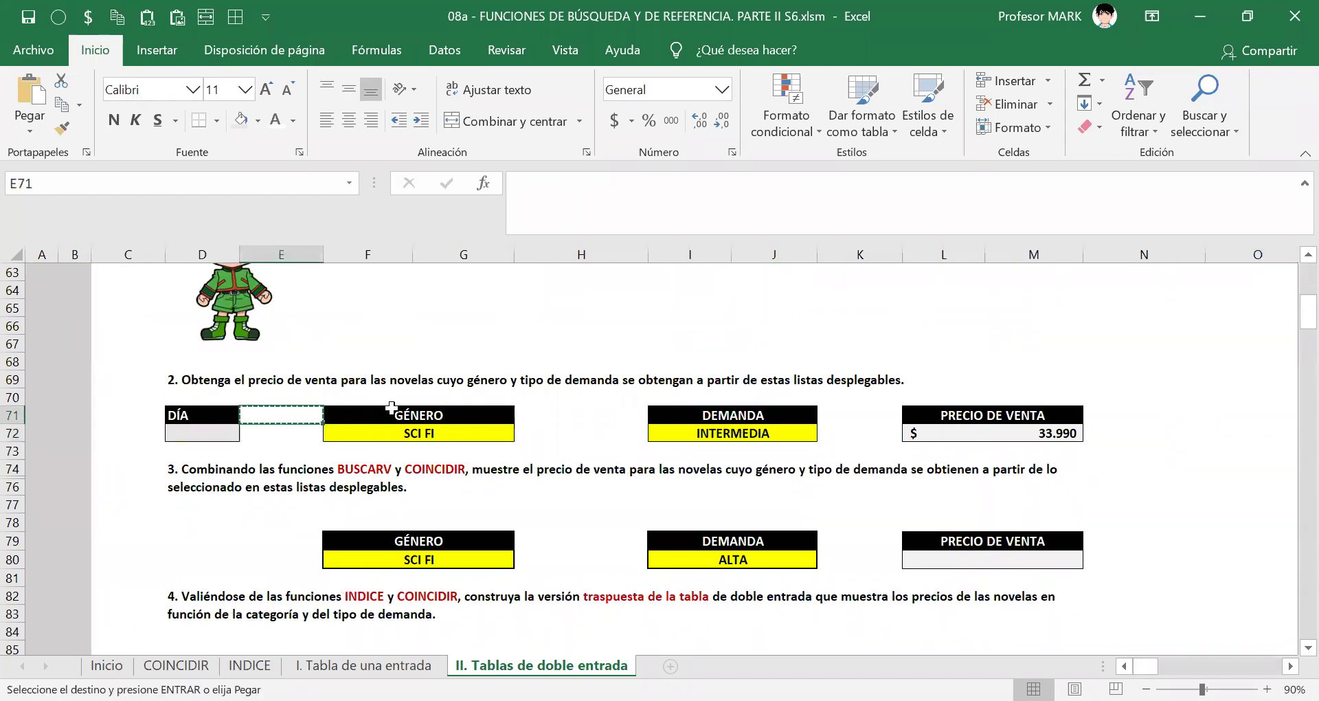
{"action": "key", "text": "Left"}
{"action": "key", "text": "shift+Down"}
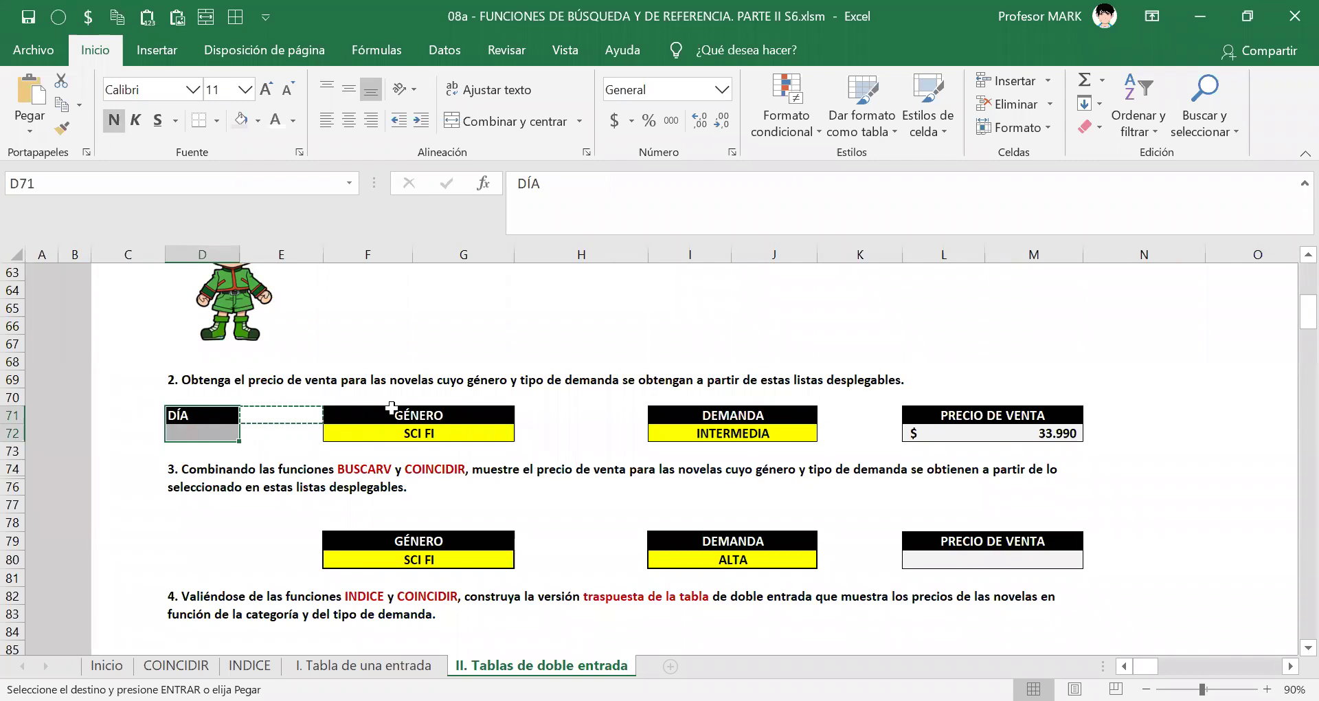
{"action": "key", "text": "alt+o"}
{"action": "key", "text": "v"}
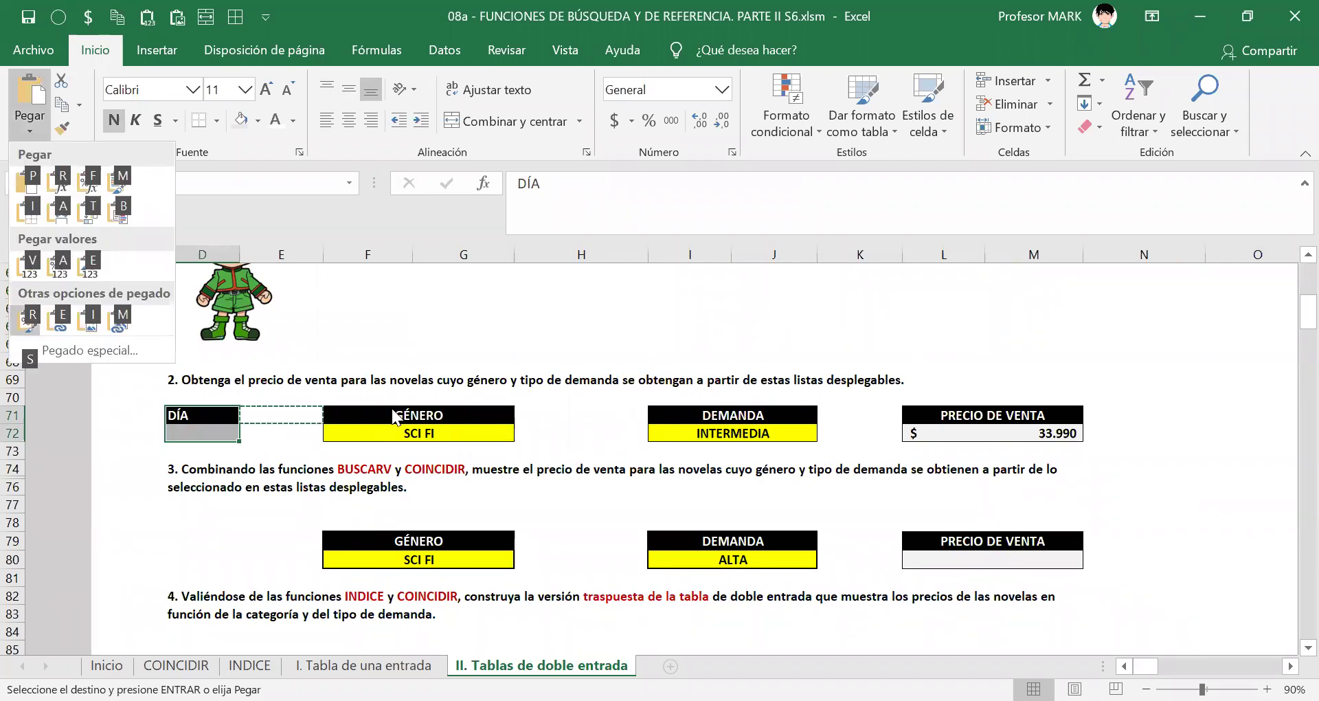
{"action": "key", "text": "Return"}
{"action": "key", "text": "Delete"}
{"action": "key", "text": "Down"}
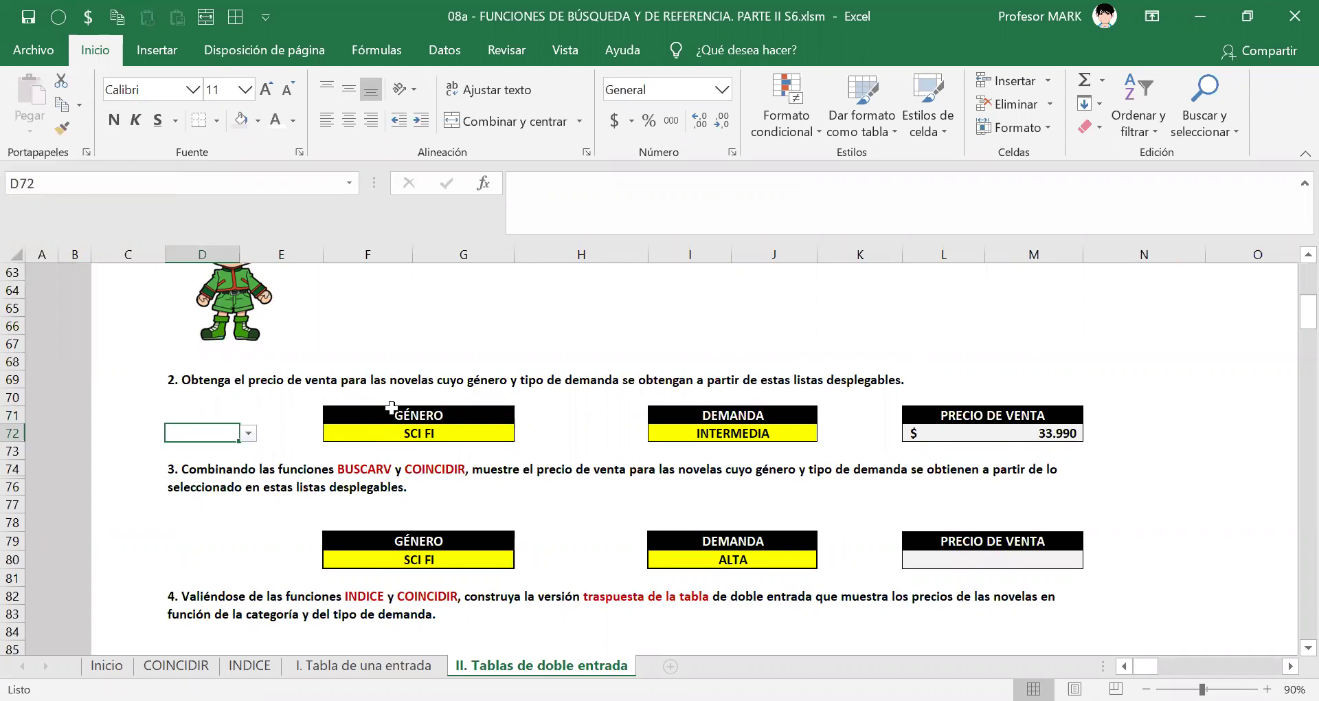
Step: Remove the weekday list restriction from the data validation of D72
{"action": "key", "text": "alt+d"}
{"action": "key", "text": "v"}
{"action": "key", "text": "v"}
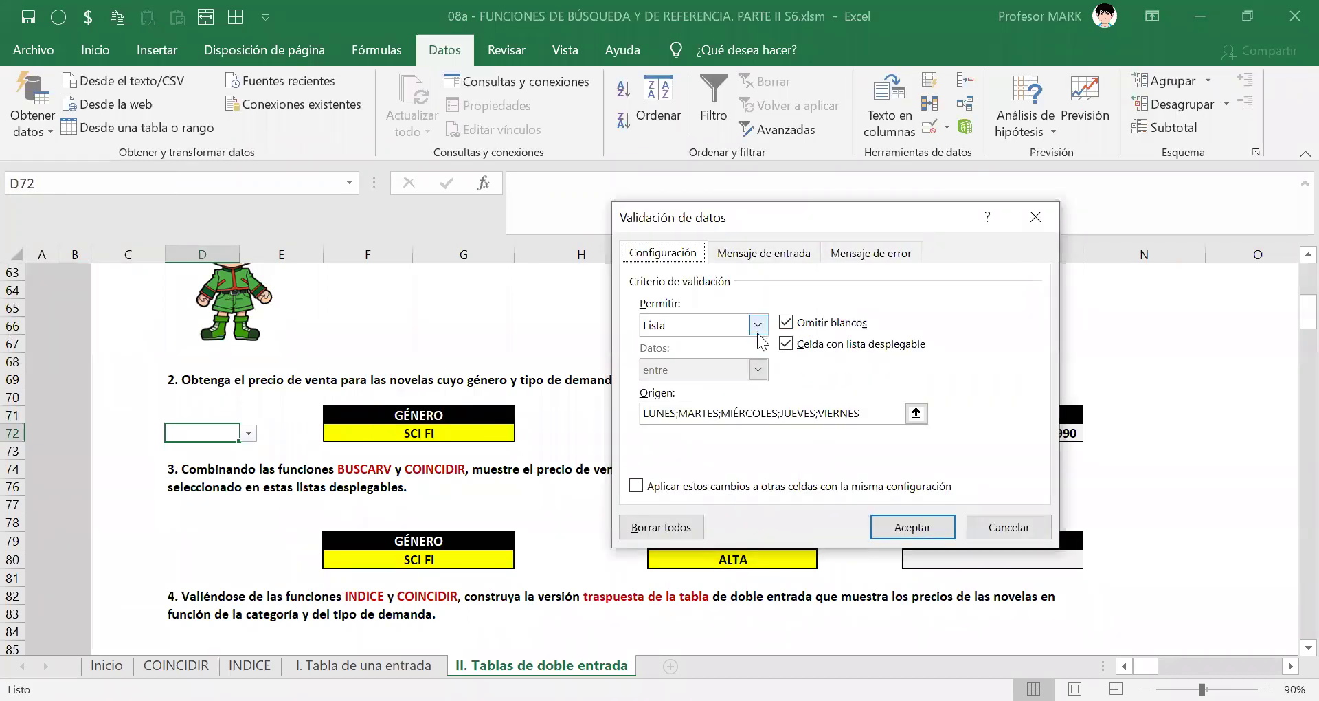
{"action": "key", "text": "Up"}
{"action": "key", "text": "Up"}
{"action": "key", "text": "Up"}
{"action": "left_click", "coordinate": [913, 527]}
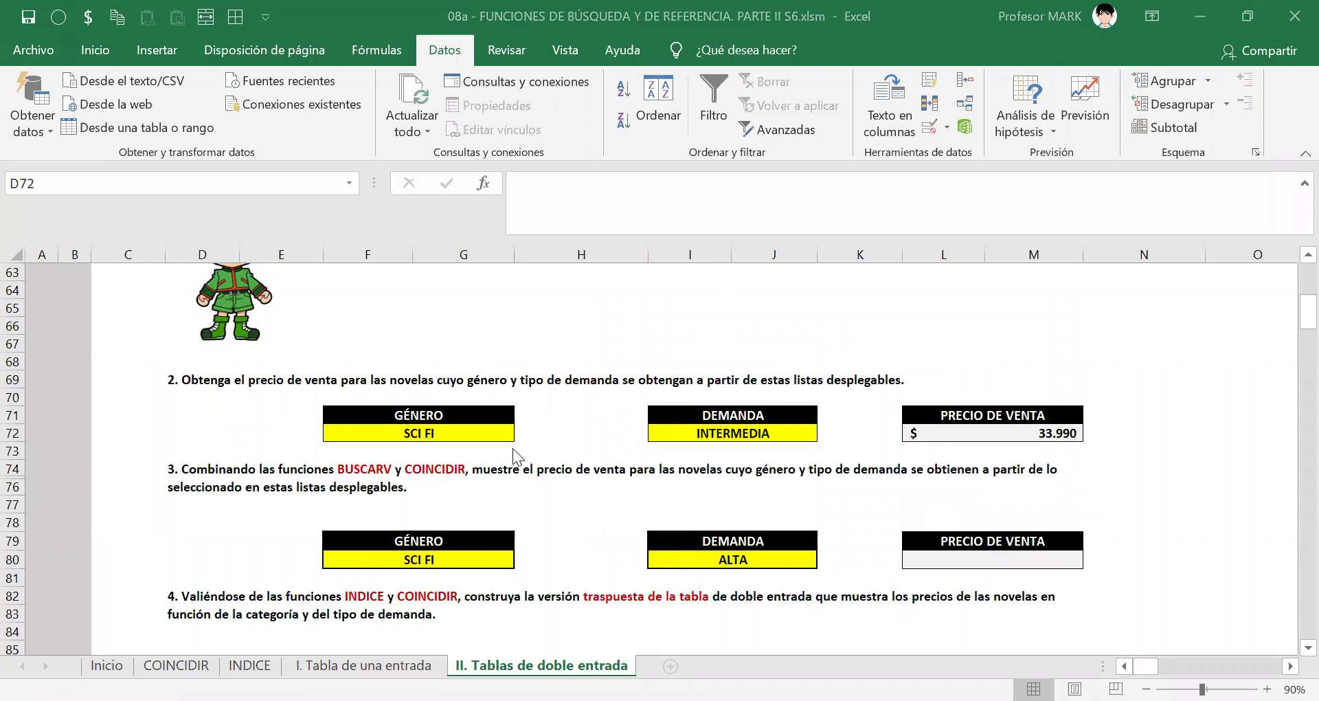
Step: Empty the GÉNERO cell F72 in exercise 2 to test the price formula with a blank genre
{"action": "left_click", "coordinate": [492, 437]}
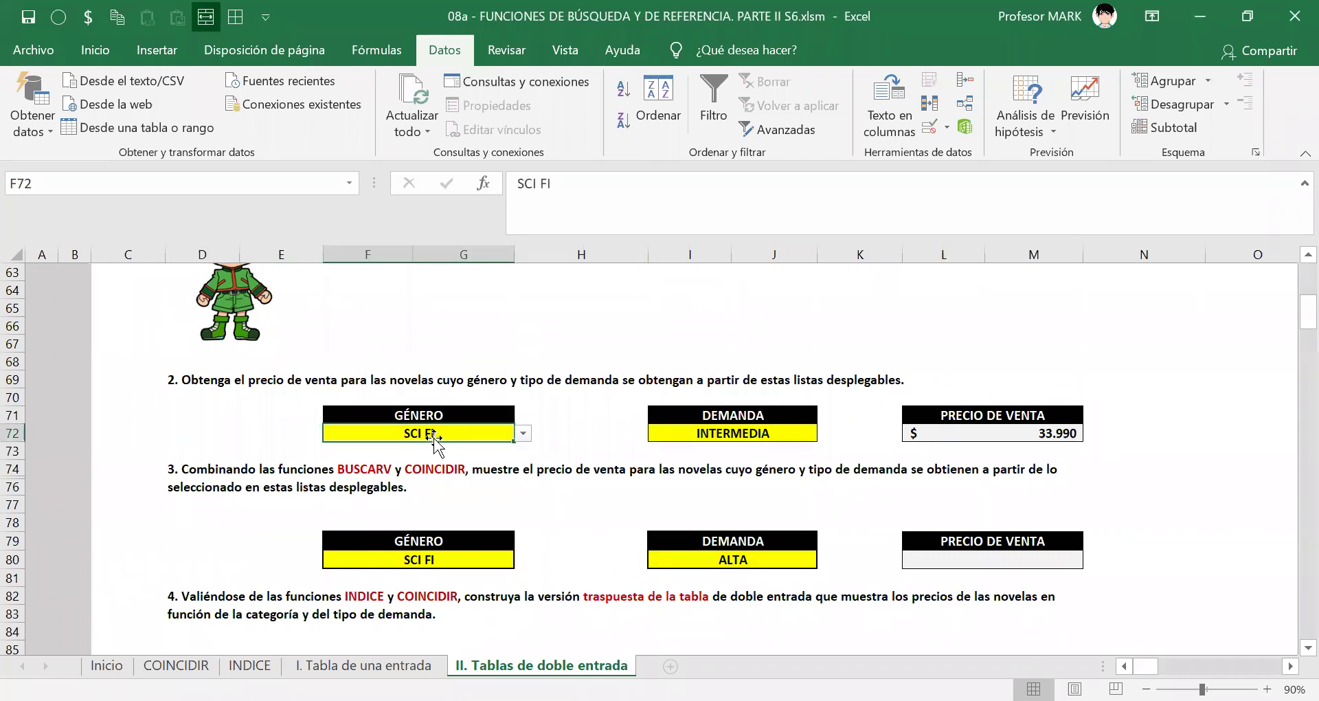
{"action": "key", "text": "Delete"}
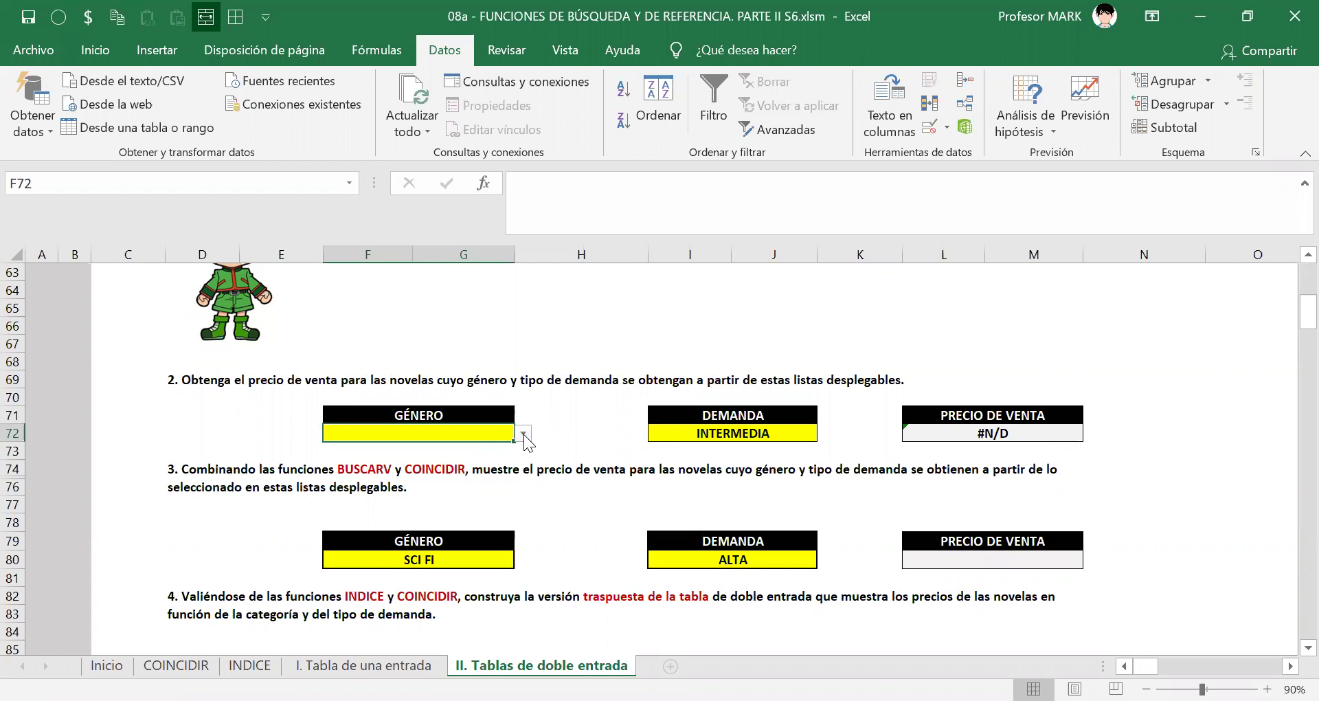
{"action": "left_click", "coordinate": [757, 431]}
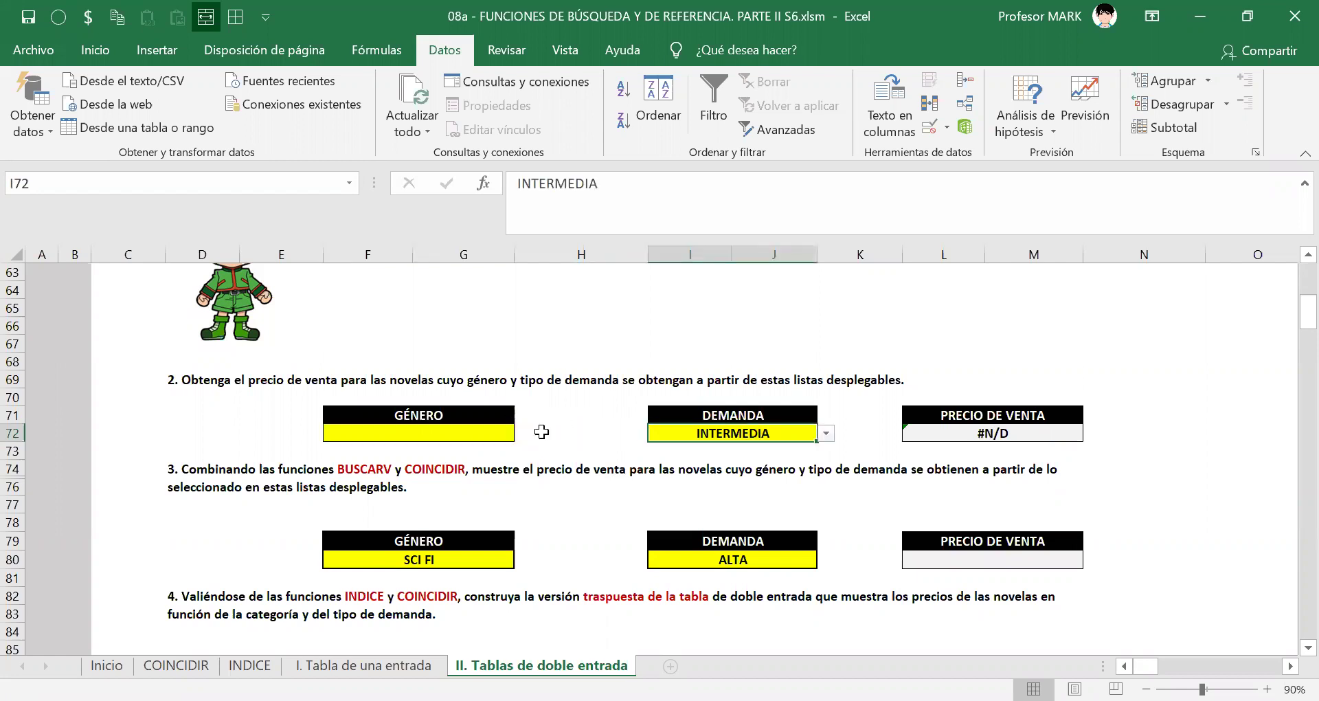
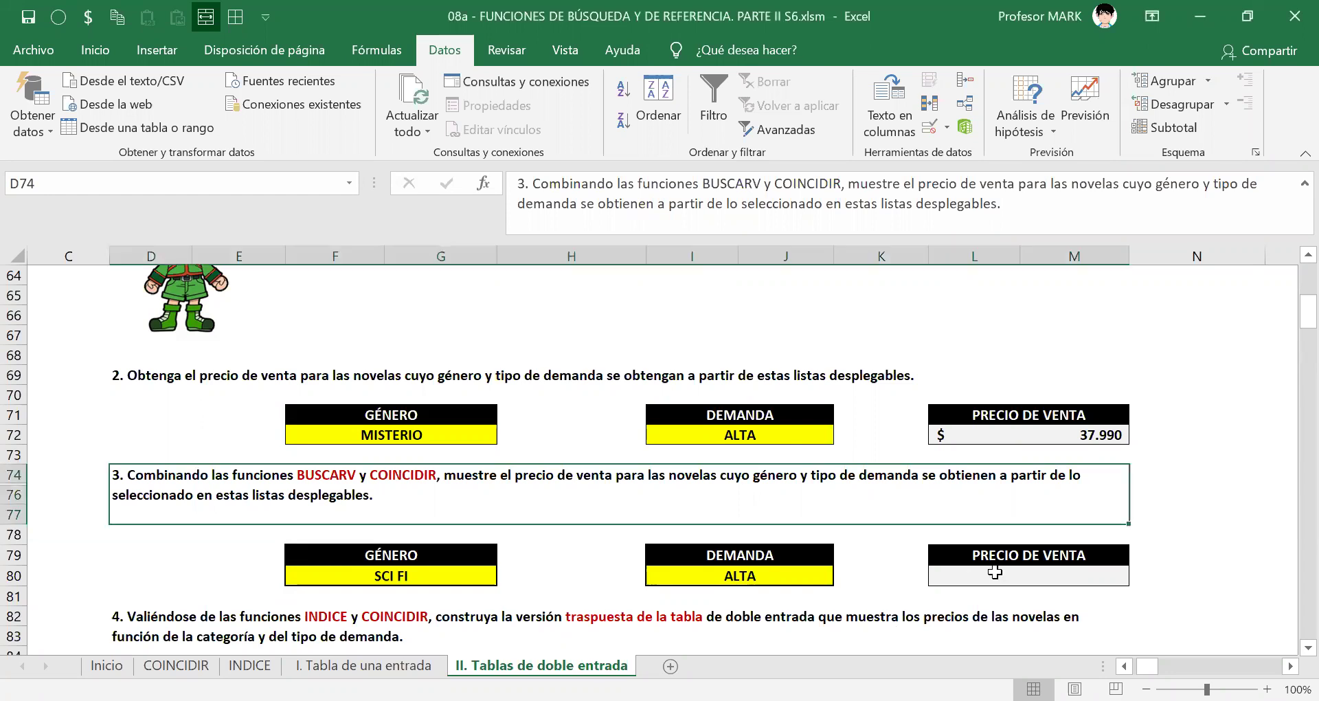
{"action": "scroll", "coordinate": [971, 570], "scroll_direction": "down", "scroll_amount": 3}
{"action": "left_click", "coordinate": [976, 401]}
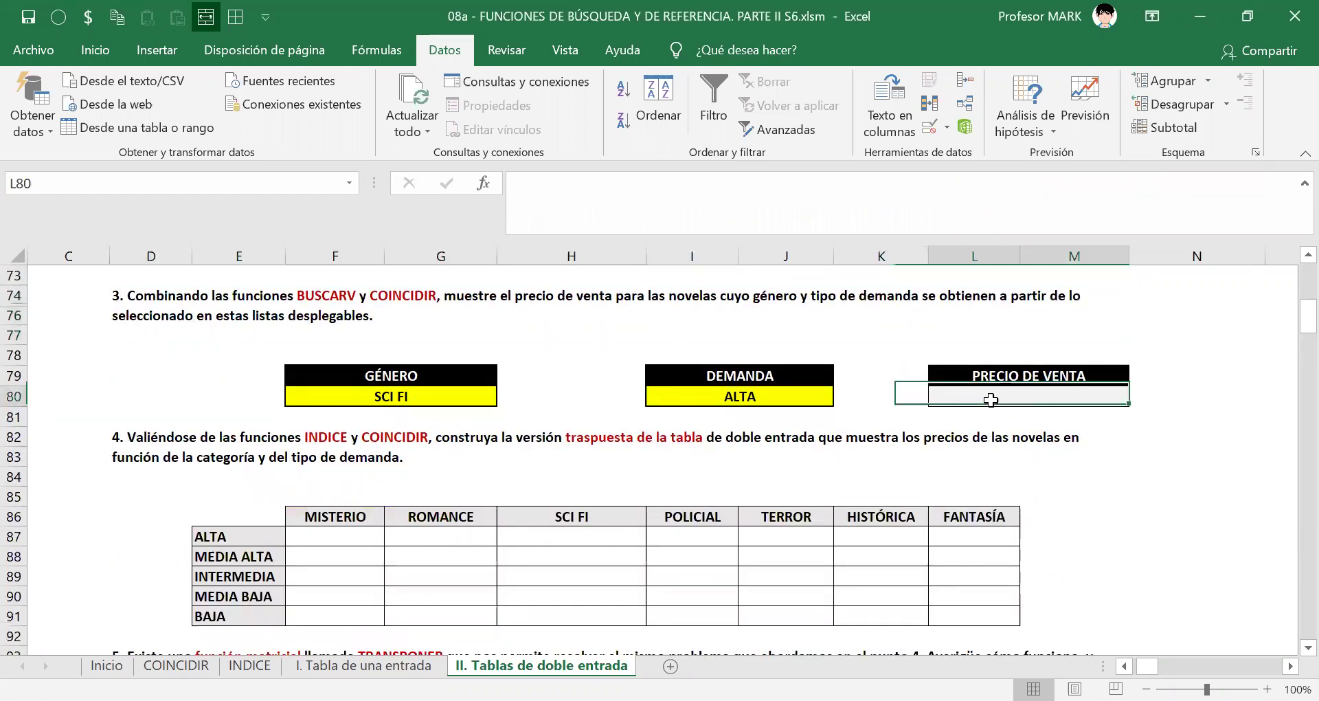
{"action": "type", "text": "="}
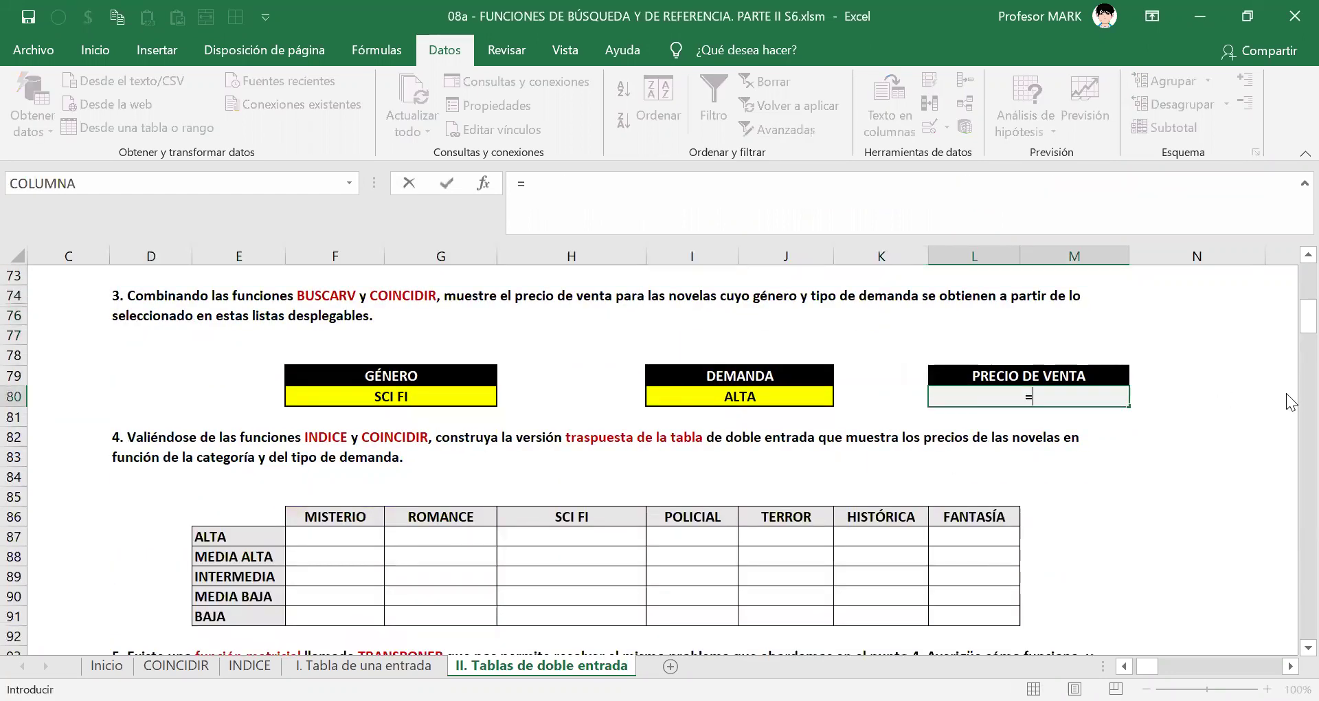
{"action": "type", "text": "bus"}
{"action": "key", "text": "Down"}
{"action": "key", "text": "Down"}
{"action": "key", "text": "Tab"}
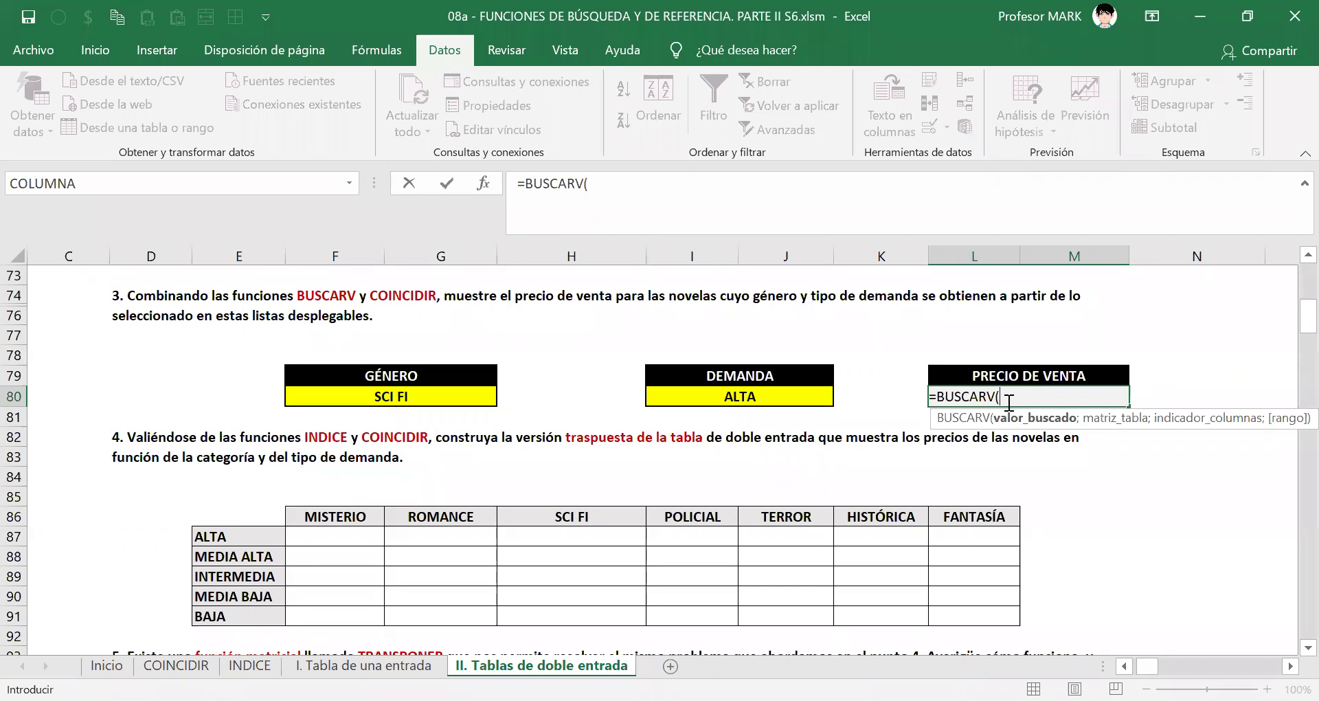
{"action": "key", "text": "Escape"}
Step: Examine the double-entry price table E28:J34 as the lookup range for the GÉNERO value in F80
{"action": "left_click", "coordinate": [392, 397]}
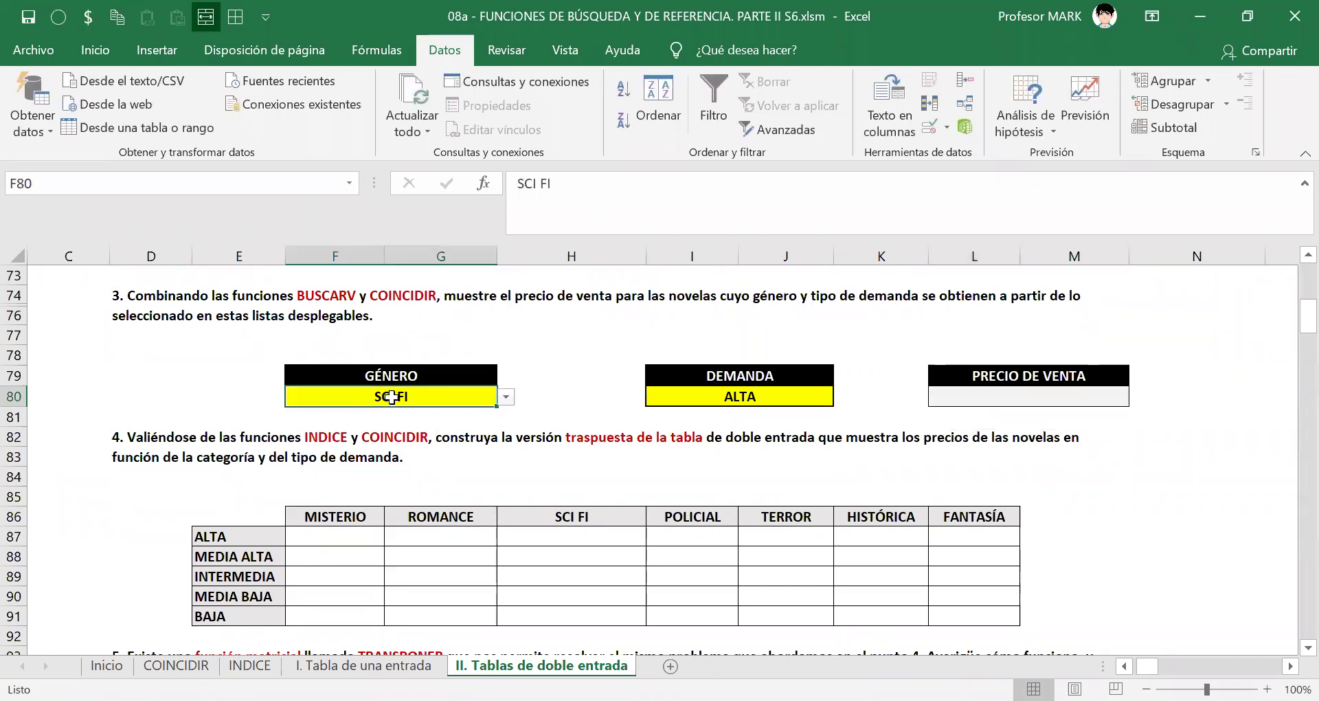
{"action": "scroll", "coordinate": [219, 429], "scroll_direction": "up", "scroll_amount": 4}
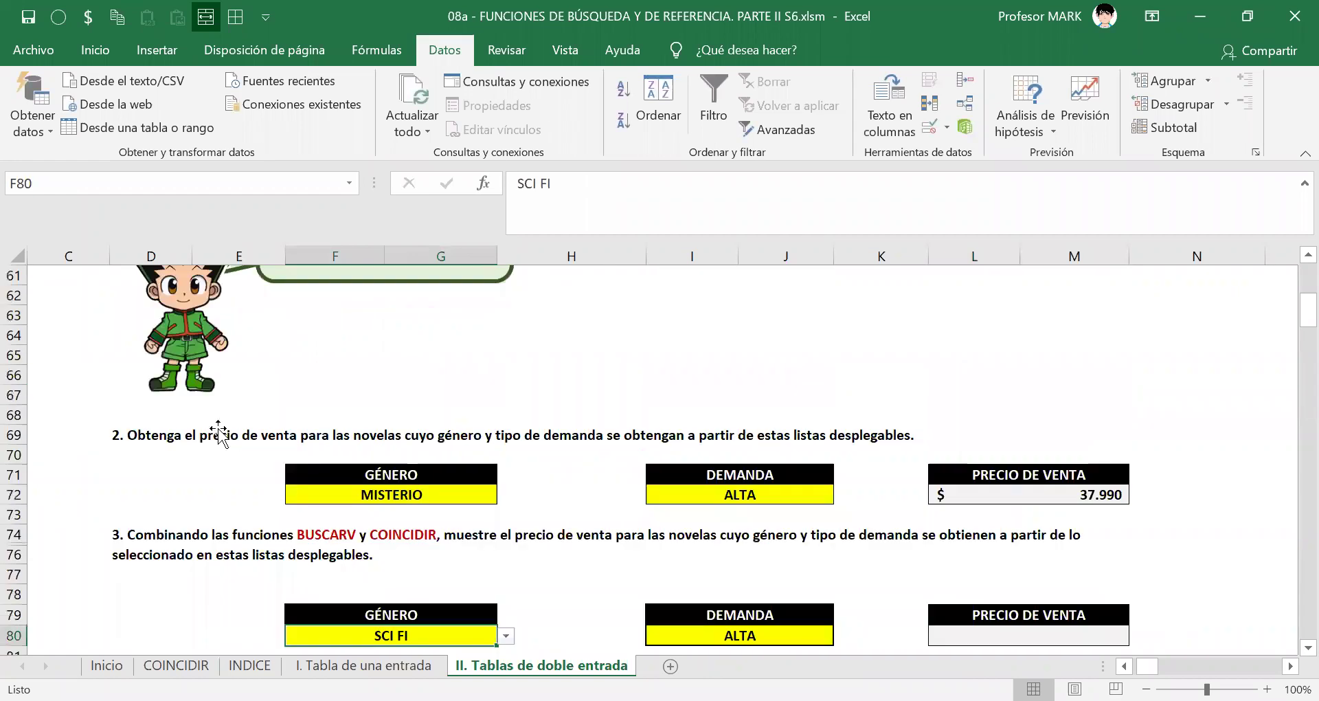
{"action": "scroll", "coordinate": [219, 429], "scroll_direction": "up", "scroll_amount": 8}
{"action": "scroll", "coordinate": [218, 429], "scroll_direction": "up", "scroll_amount": 4}
{"action": "left_click_drag", "start_coordinate": [254, 333], "coordinate": [787, 459]}
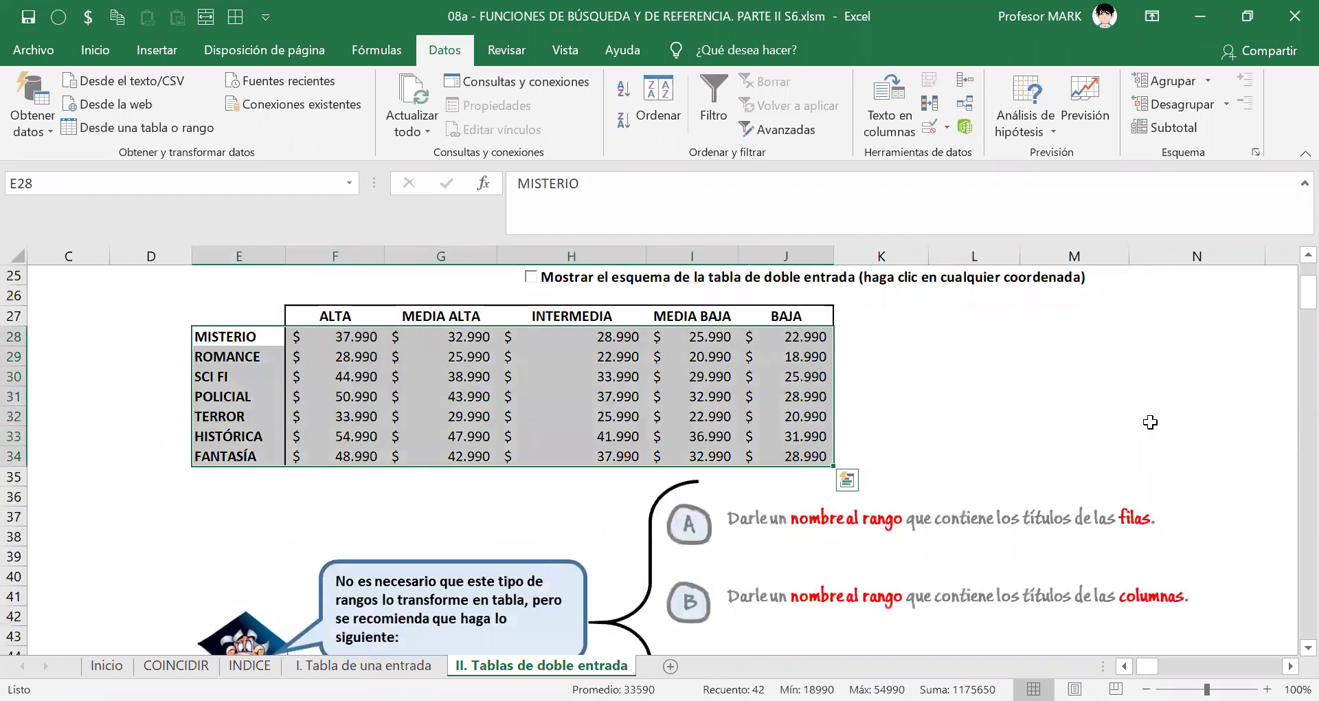
{"action": "left_click", "coordinate": [1147, 418]}
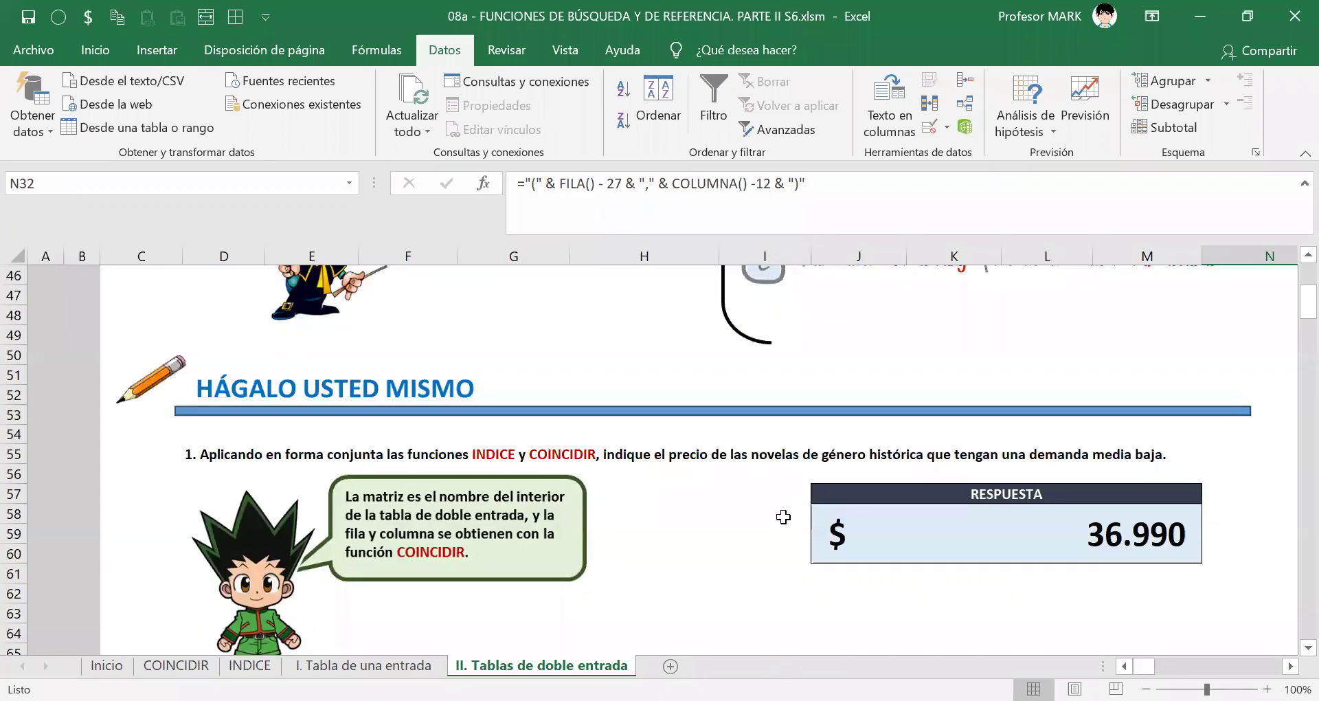
Step: Review the GÉNERO, DEMANDA and PRECIO DE VENTA cells of exercise 3 in row 80
{"action": "scroll", "coordinate": [783, 516], "scroll_direction": "down", "scroll_amount": 12}
{"action": "scroll", "coordinate": [780, 512], "scroll_direction": "up", "scroll_amount": 3}
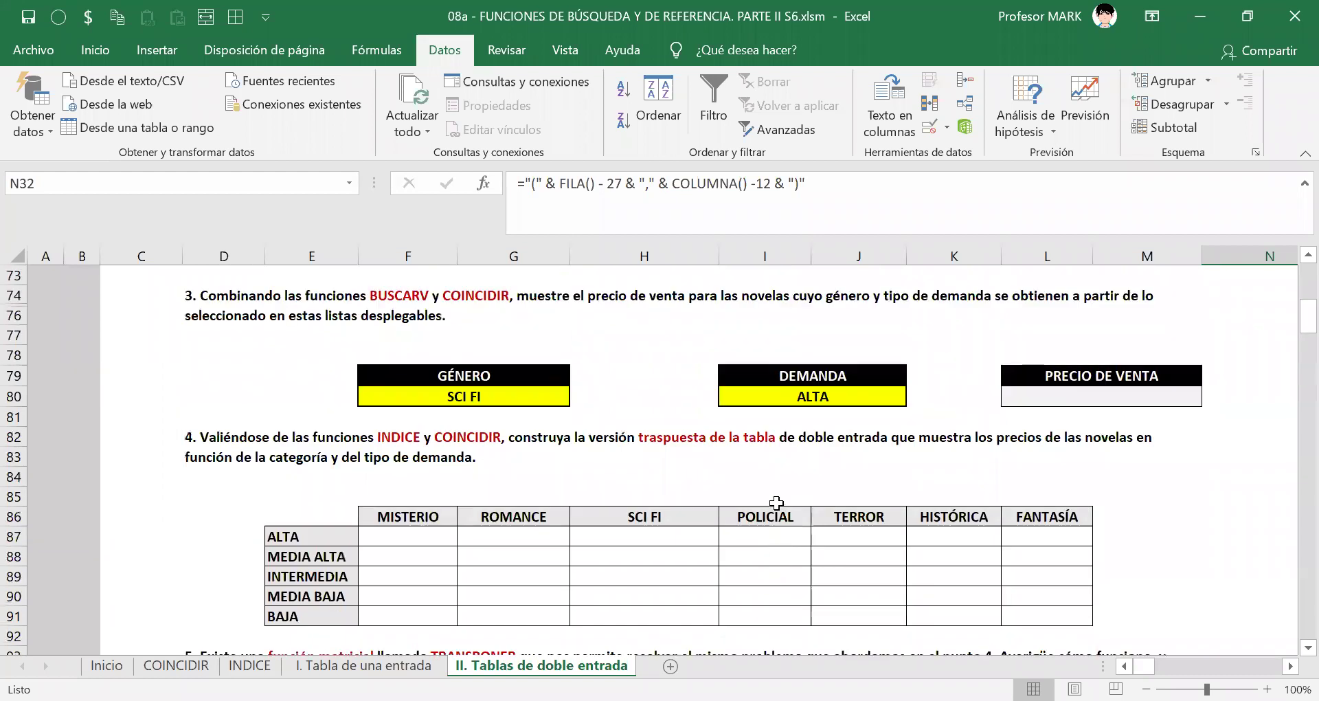
{"action": "left_click", "coordinate": [447, 396]}
{"action": "left_click", "coordinate": [825, 392]}
{"action": "left_click", "coordinate": [1017, 389]}
{"action": "left_click", "coordinate": [400, 396]}
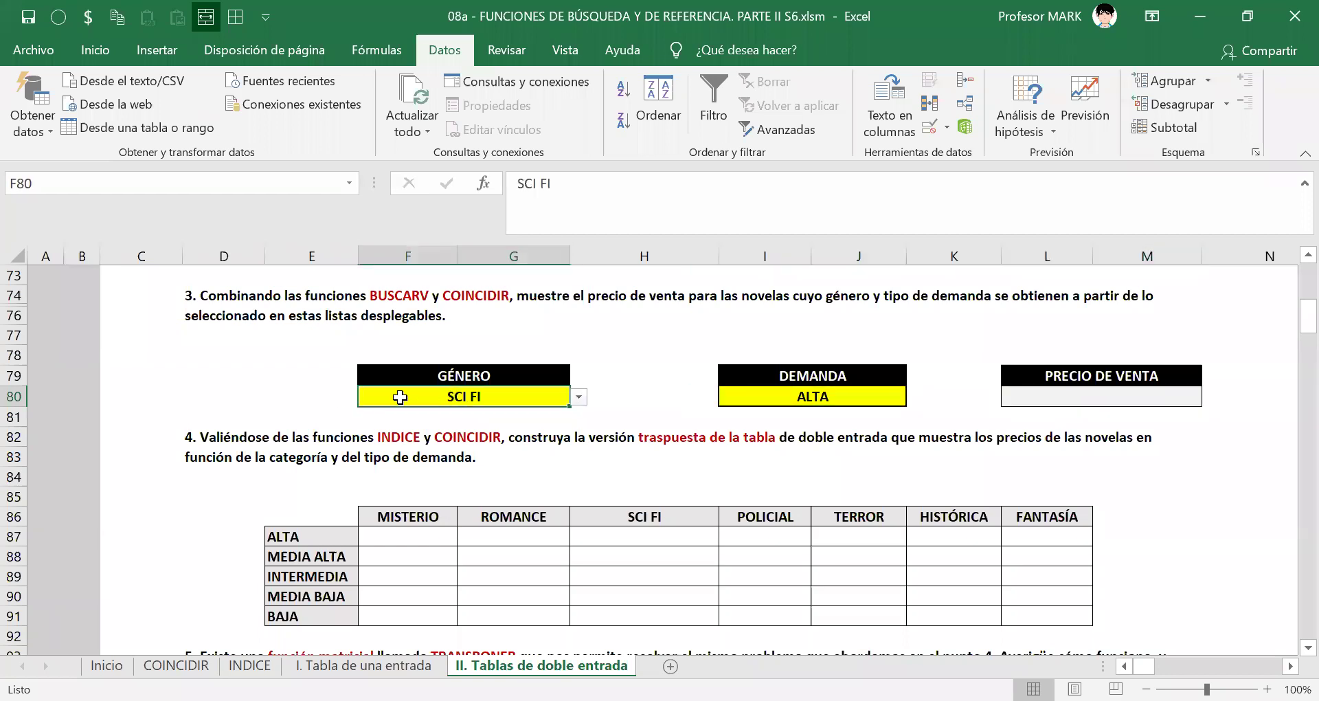
Step: Review the genre titles in E28:E34 and the demand headers in F27:J27 of the double-entry price table
{"action": "scroll", "coordinate": [321, 413], "scroll_direction": "up", "scroll_amount": 6}
{"action": "scroll", "coordinate": [321, 412], "scroll_direction": "up", "scroll_amount": 13}
{"action": "scroll", "coordinate": [323, 415], "scroll_direction": "down", "scroll_amount": 2}
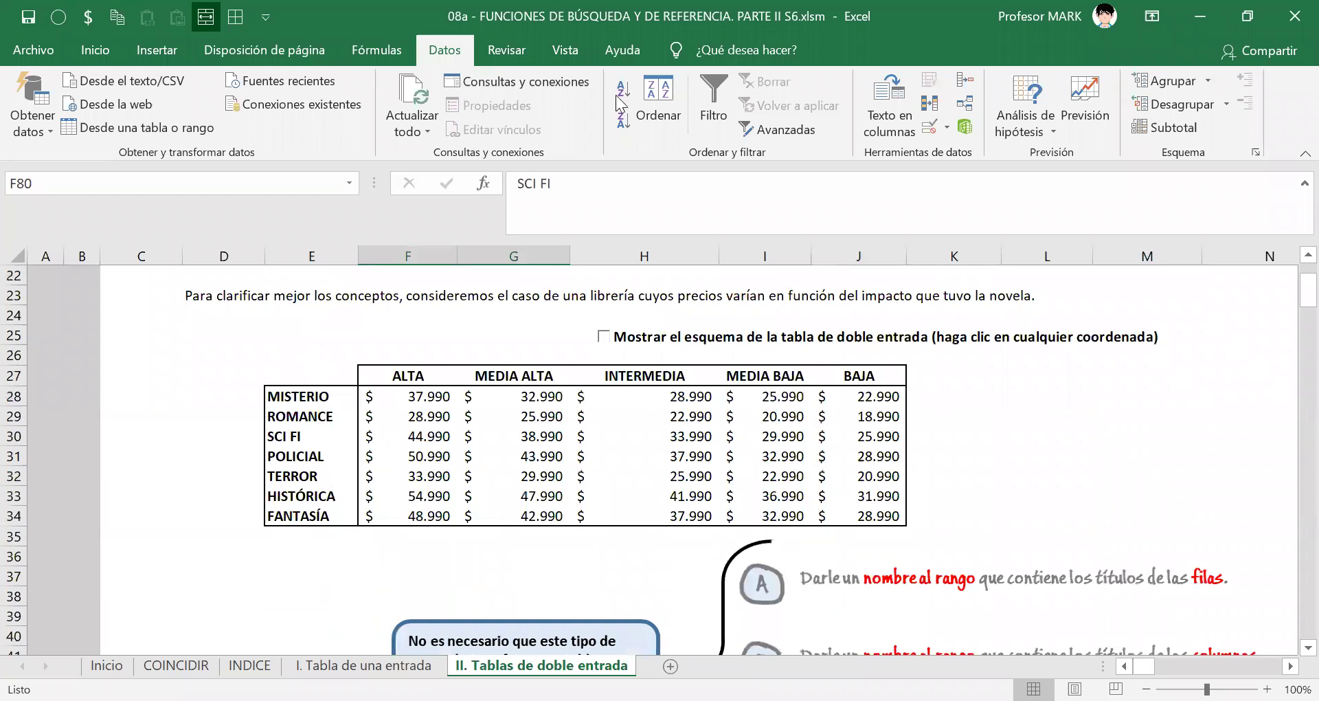
{"action": "left_click_drag", "start_coordinate": [309, 398], "coordinate": [309, 518]}
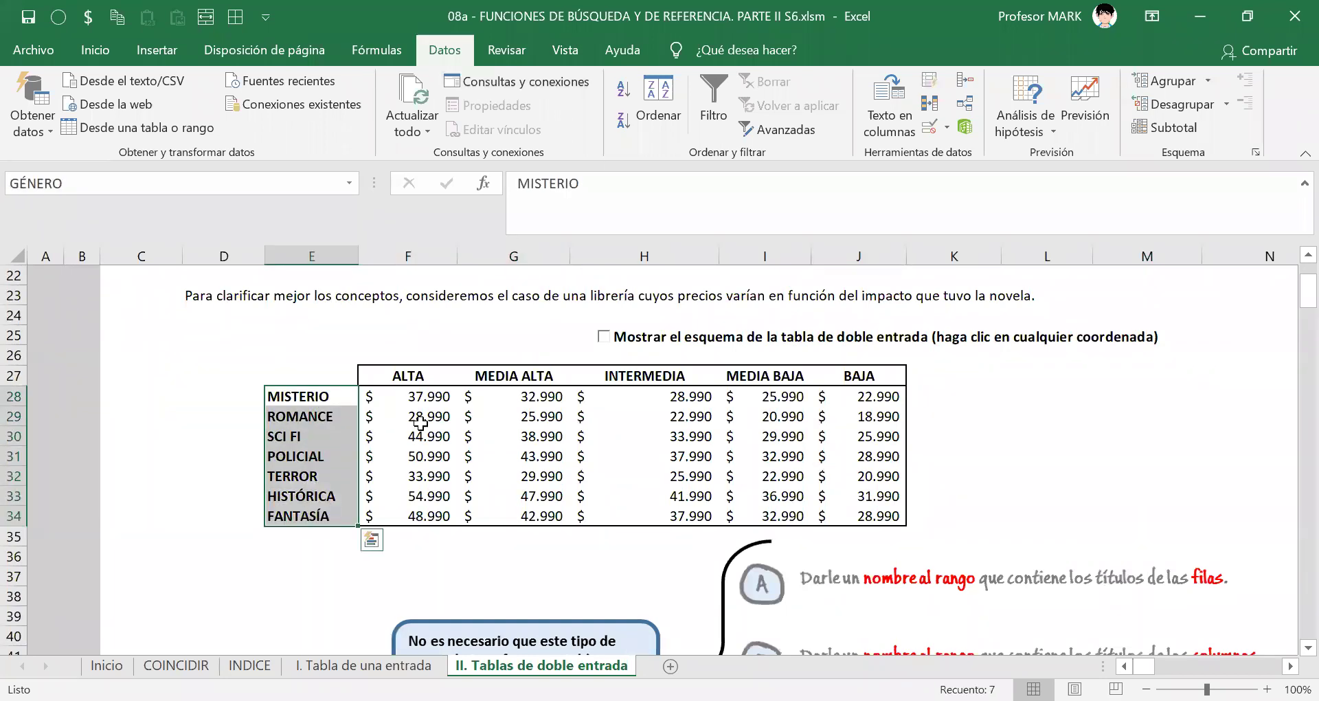
{"action": "left_click", "coordinate": [393, 374]}
{"action": "left_click", "coordinate": [509, 381]}
{"action": "left_click", "coordinate": [623, 377]}
{"action": "left_click", "coordinate": [775, 374]}
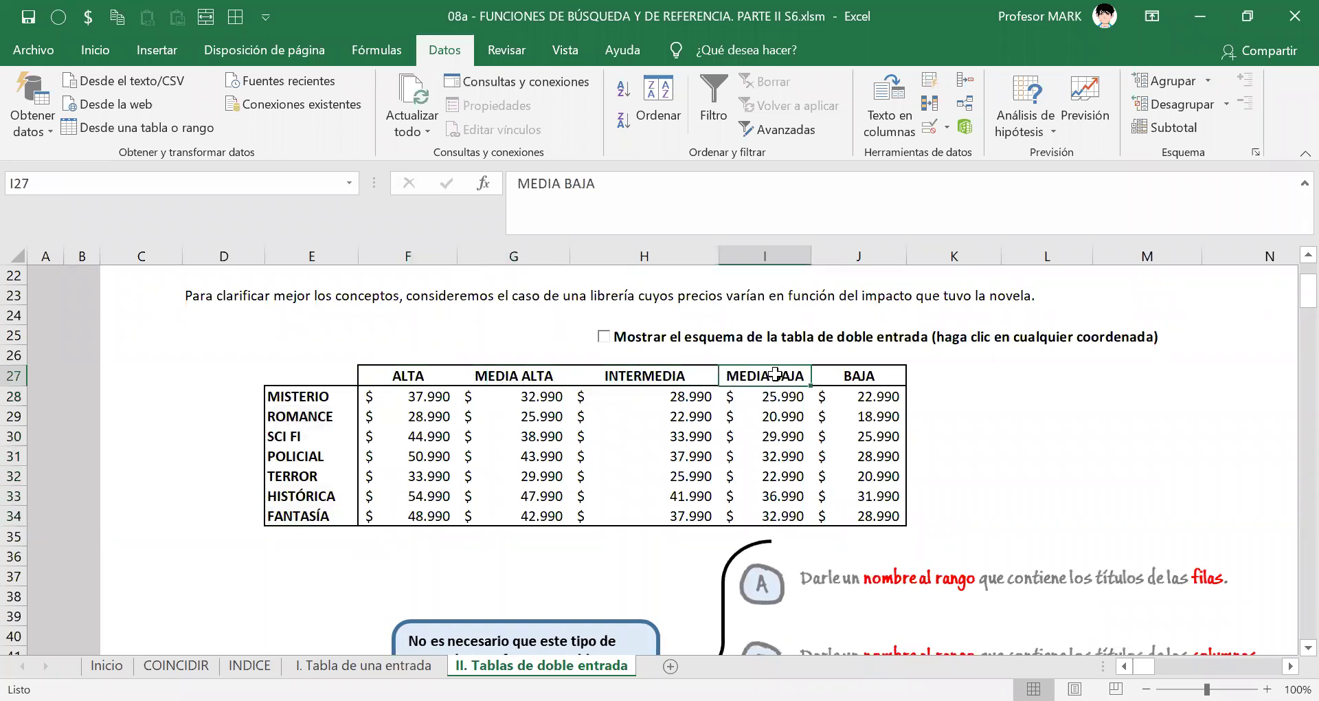
{"action": "key", "text": "Right"}
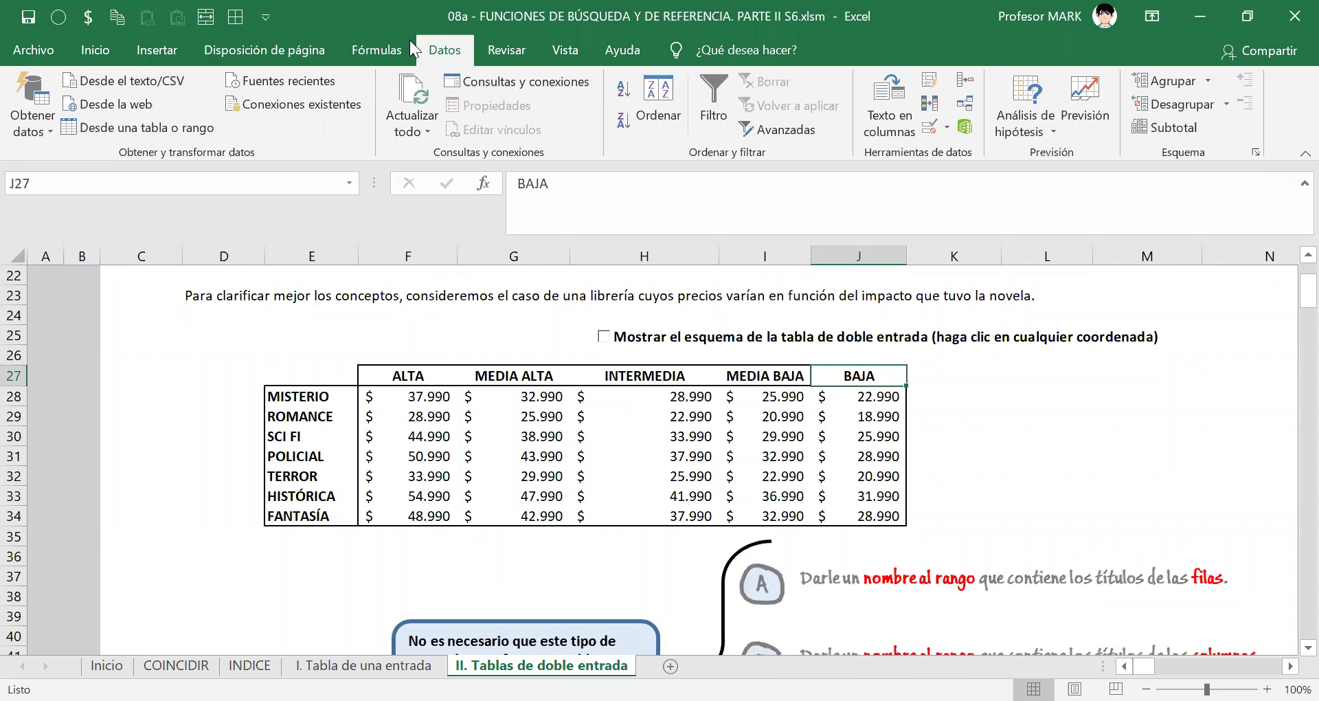
Step: Add an on-screen text note beside the price table listing "valor buscado:", "matriz:", "número de columna:" and "tipo de búsqueda:"
{"action": "left_click", "coordinate": [973, 380]}
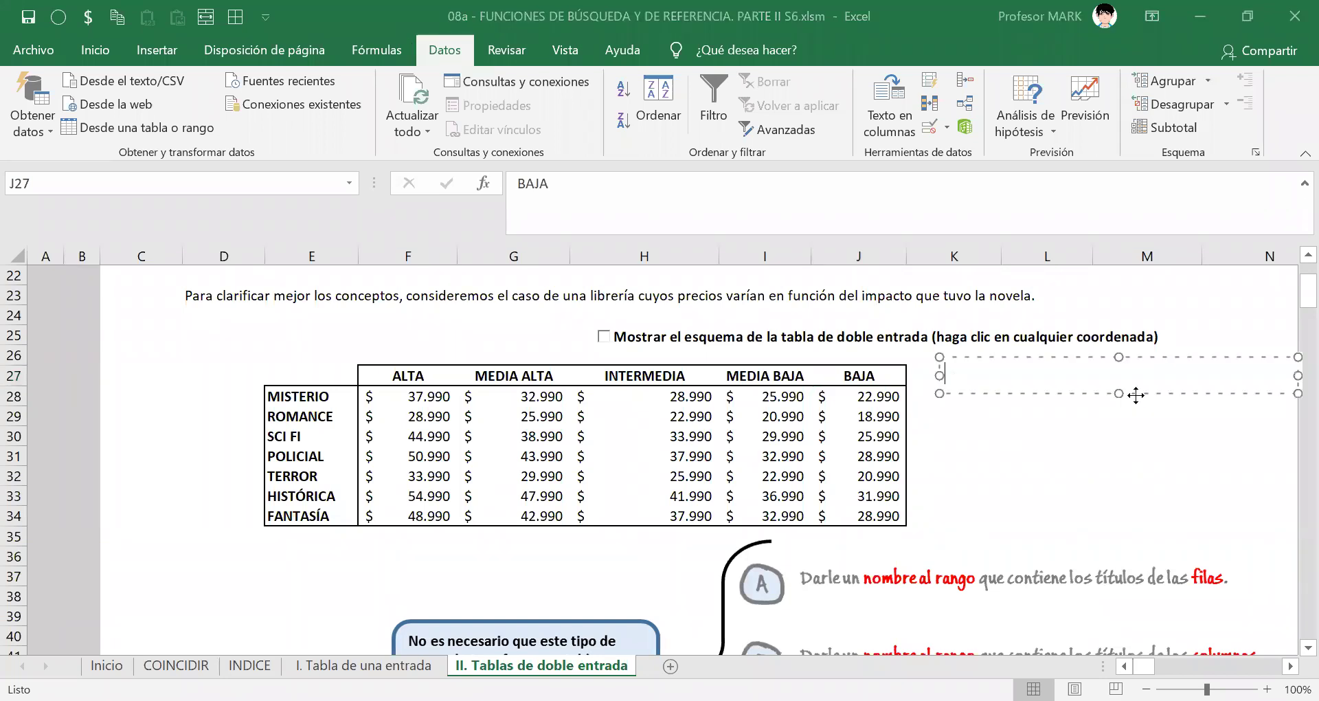
{"action": "left_click_drag", "start_coordinate": [1120, 391], "coordinate": [1119, 538]}
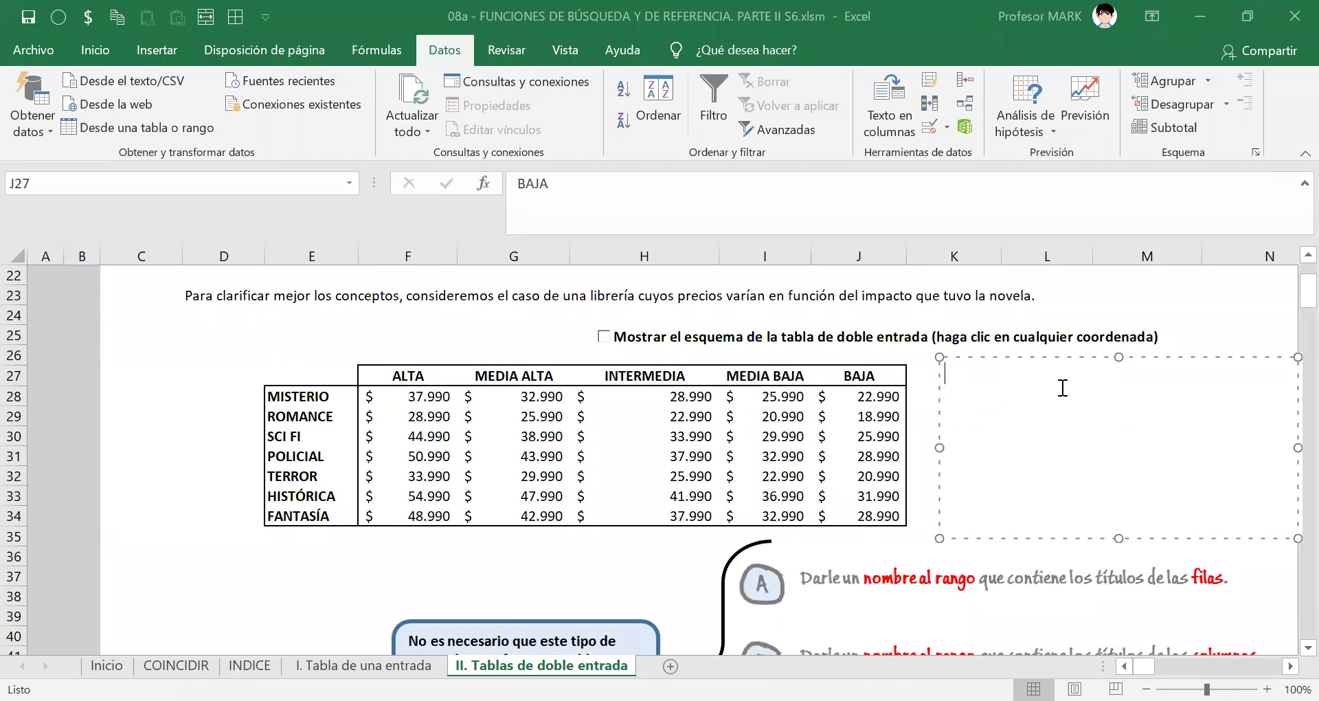
{"action": "type", "text": "valor "}
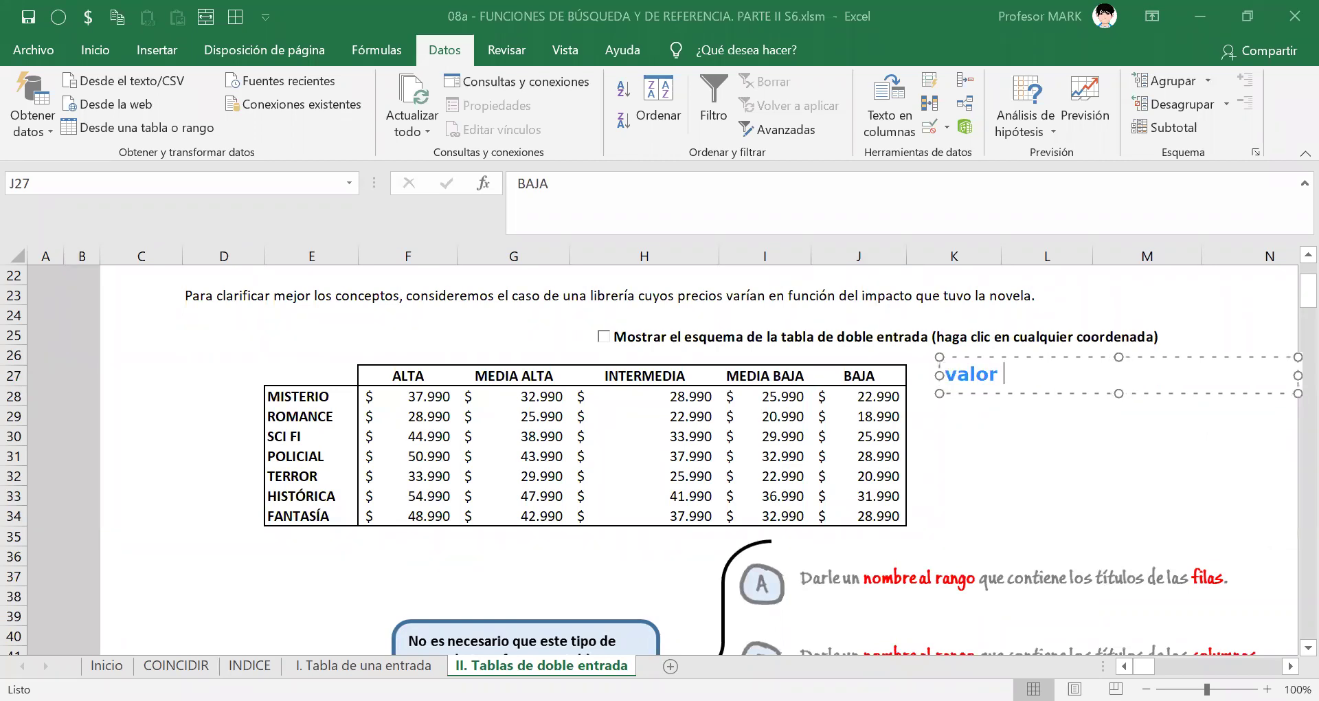
{"action": "type", "text": "buscado:"}
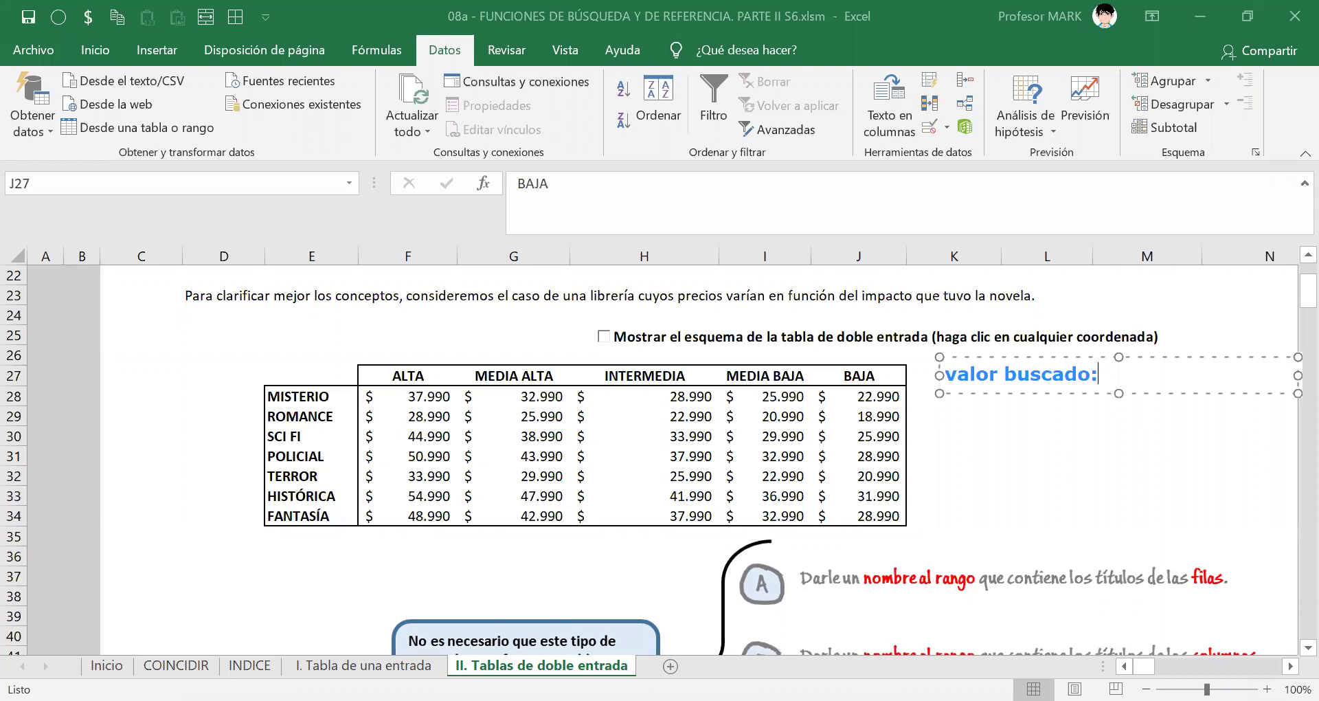
{"action": "key", "text": "Return"}
{"action": "type", "text": "matriz:"}
{"action": "key", "text": "Return"}
{"action": "type", "text": "nú"}
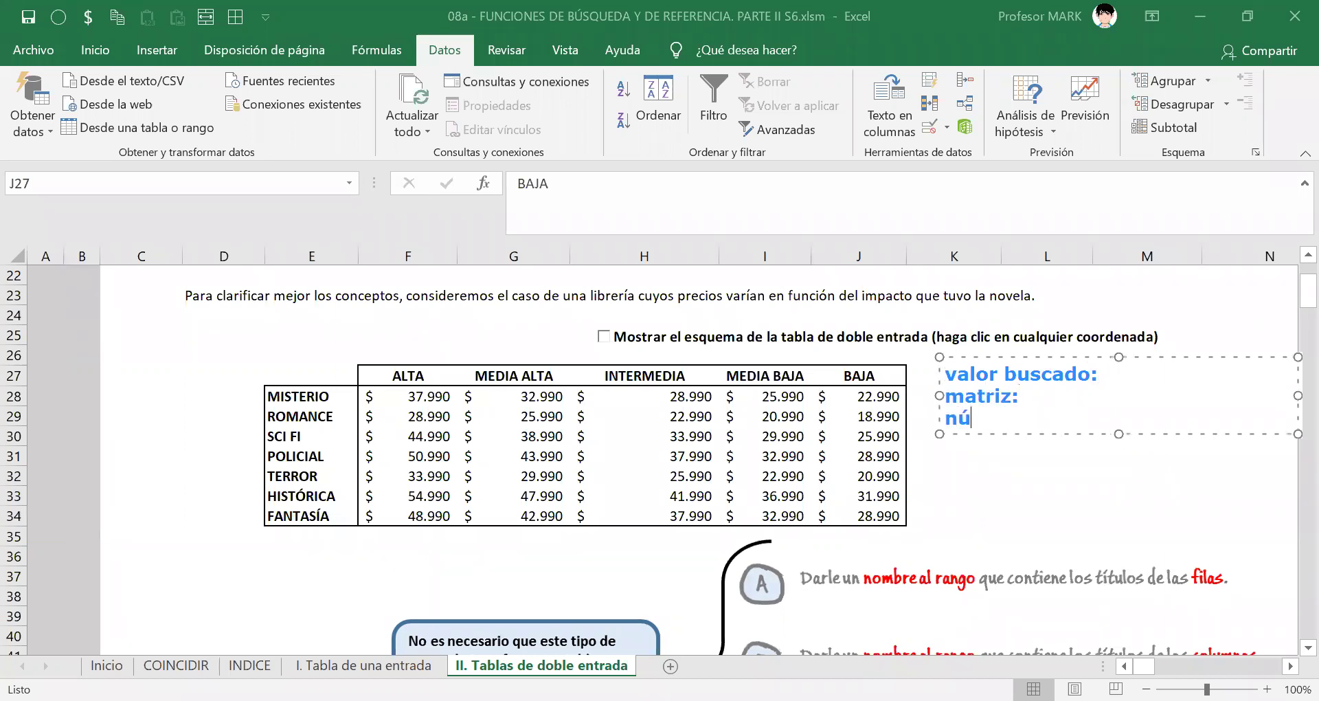
{"action": "type", "text": "mero de columna:"}
{"action": "key", "text": "Return"}
{"action": "type", "text": "tipo de b"}
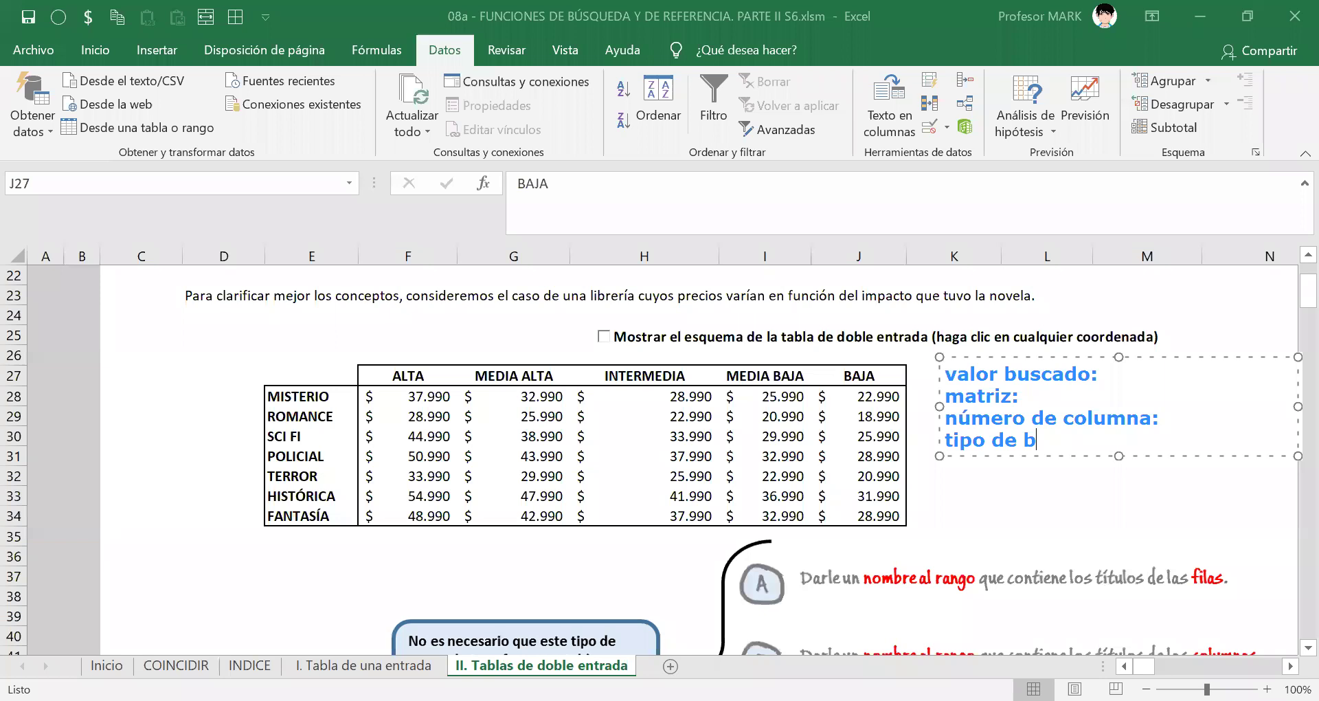
{"action": "type", "text": "úsqueda:"}
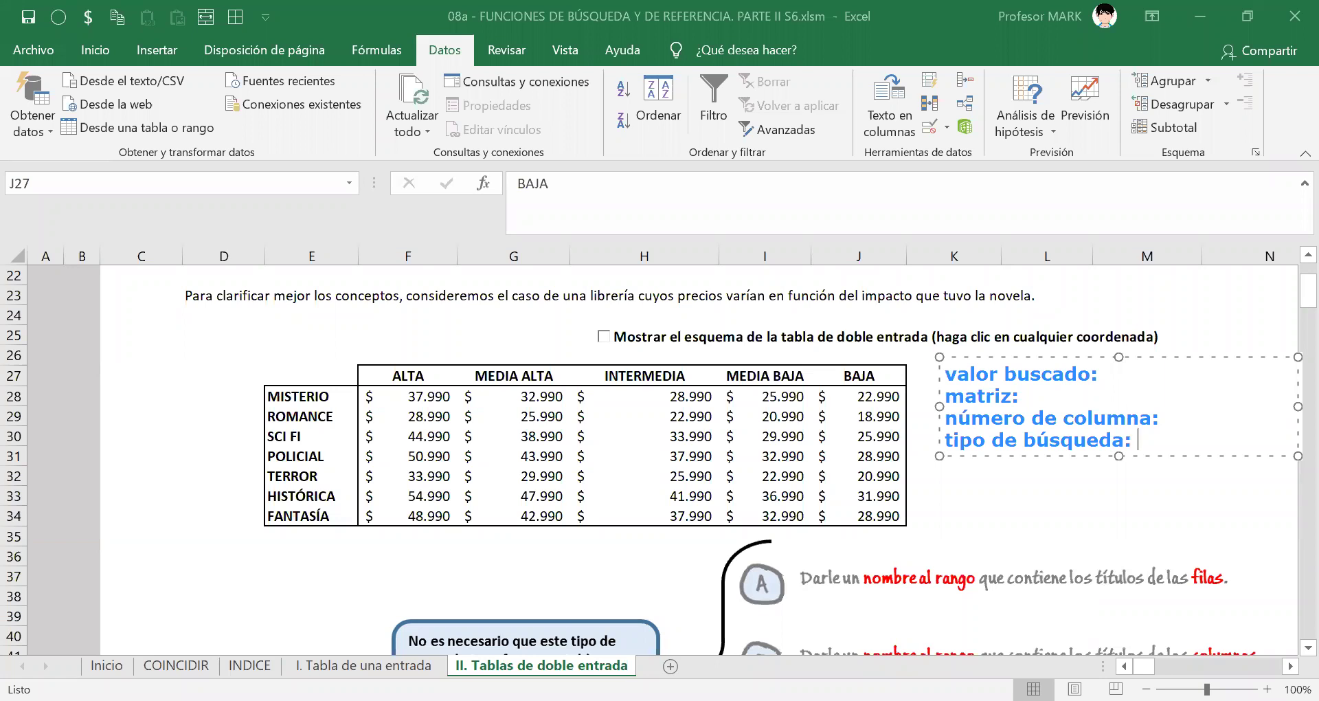
Step: Complete the note's "tipo de búsqueda" line with EXACTA and move the note closer to the price table
{"action": "type", "text": "EXACTA"}
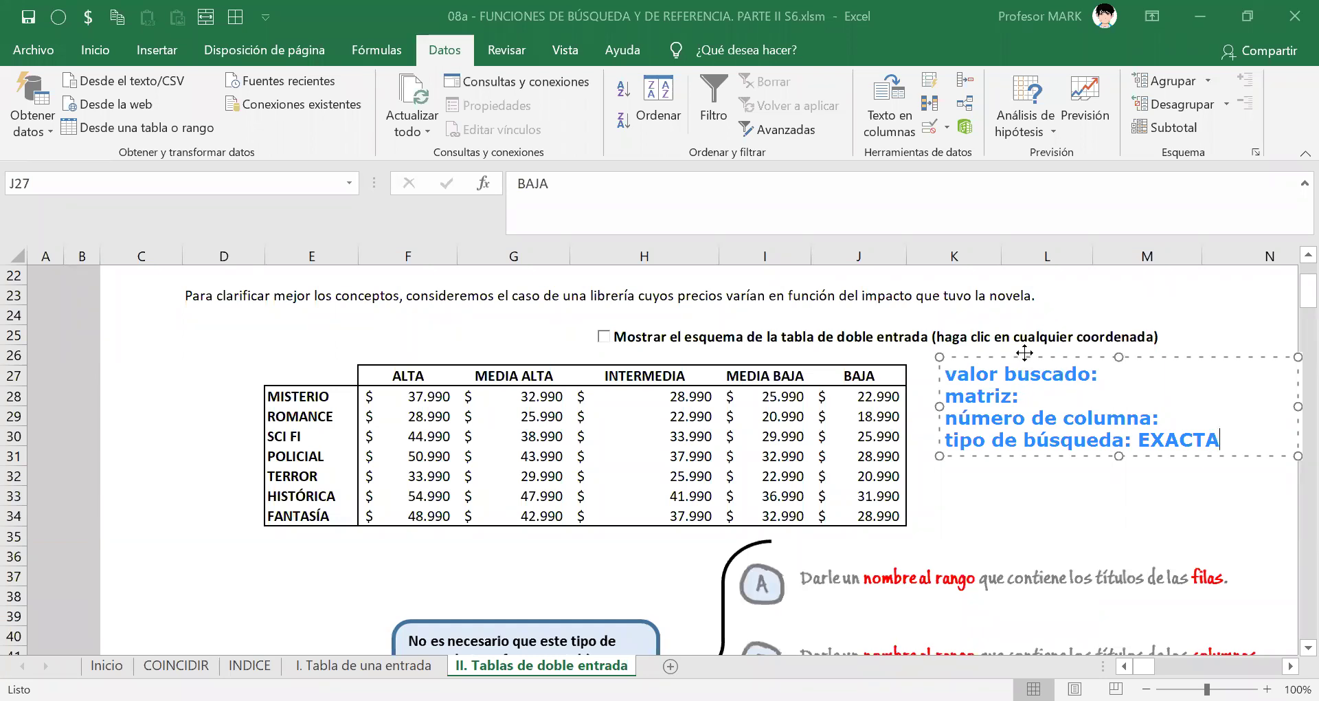
{"action": "left_click_drag", "start_coordinate": [1024, 353], "coordinate": [1006, 376]}
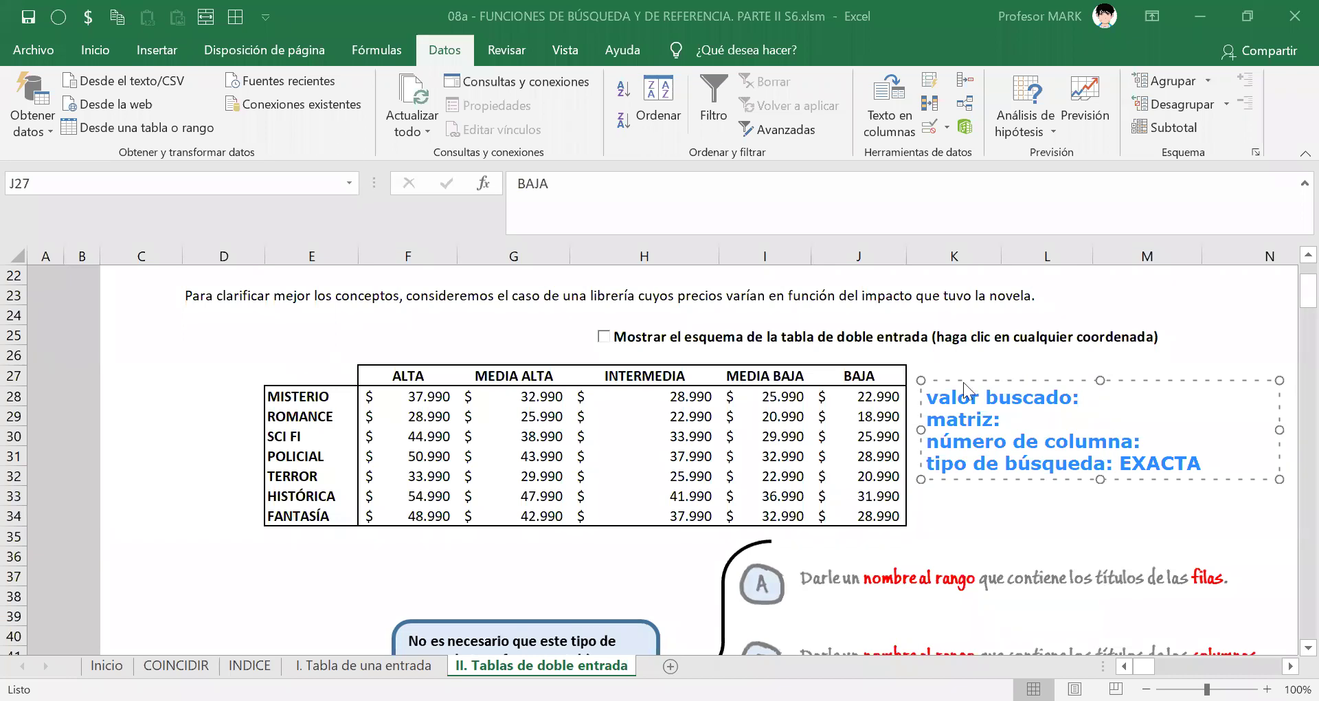
{"action": "key", "text": "Escape"}
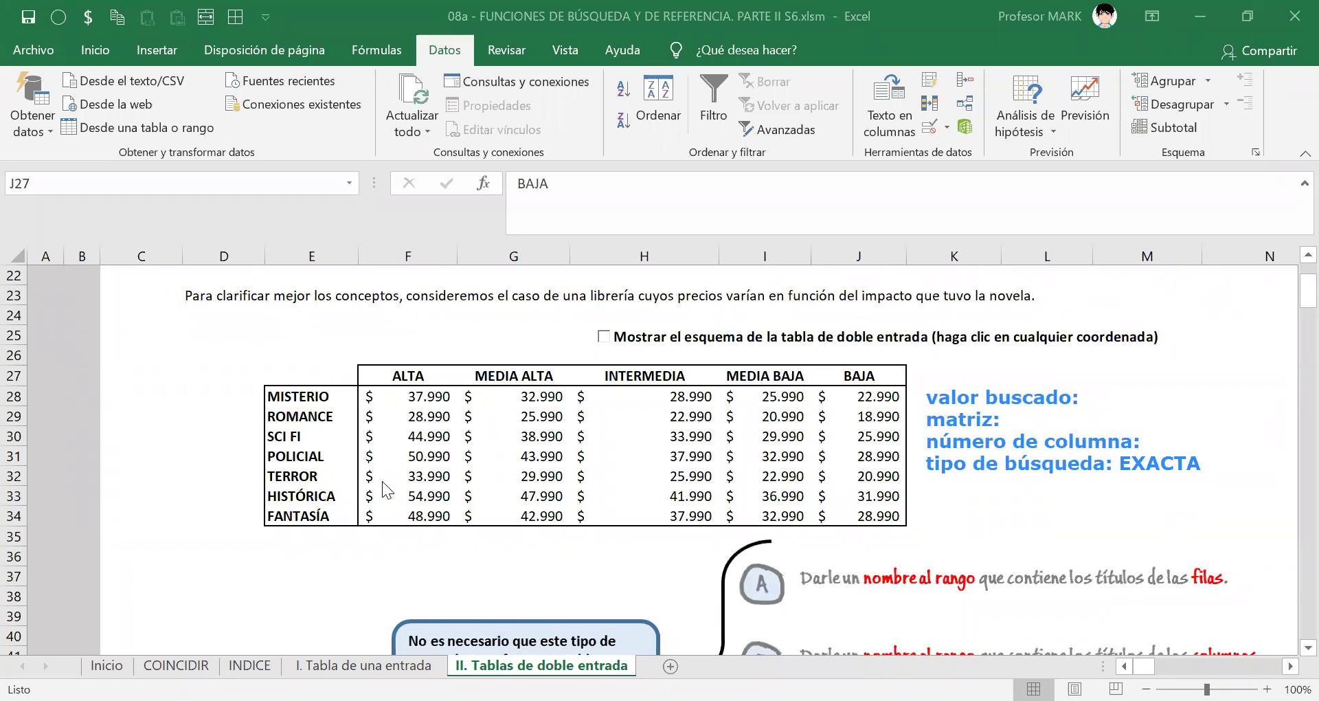
{"action": "key", "text": "Escape"}
Step: Examine the genre column E28:E34 and the range E28:J34 as the lookup matrix, including the empty corner cell E27
{"action": "left_click_drag", "start_coordinate": [328, 404], "coordinate": [328, 507]}
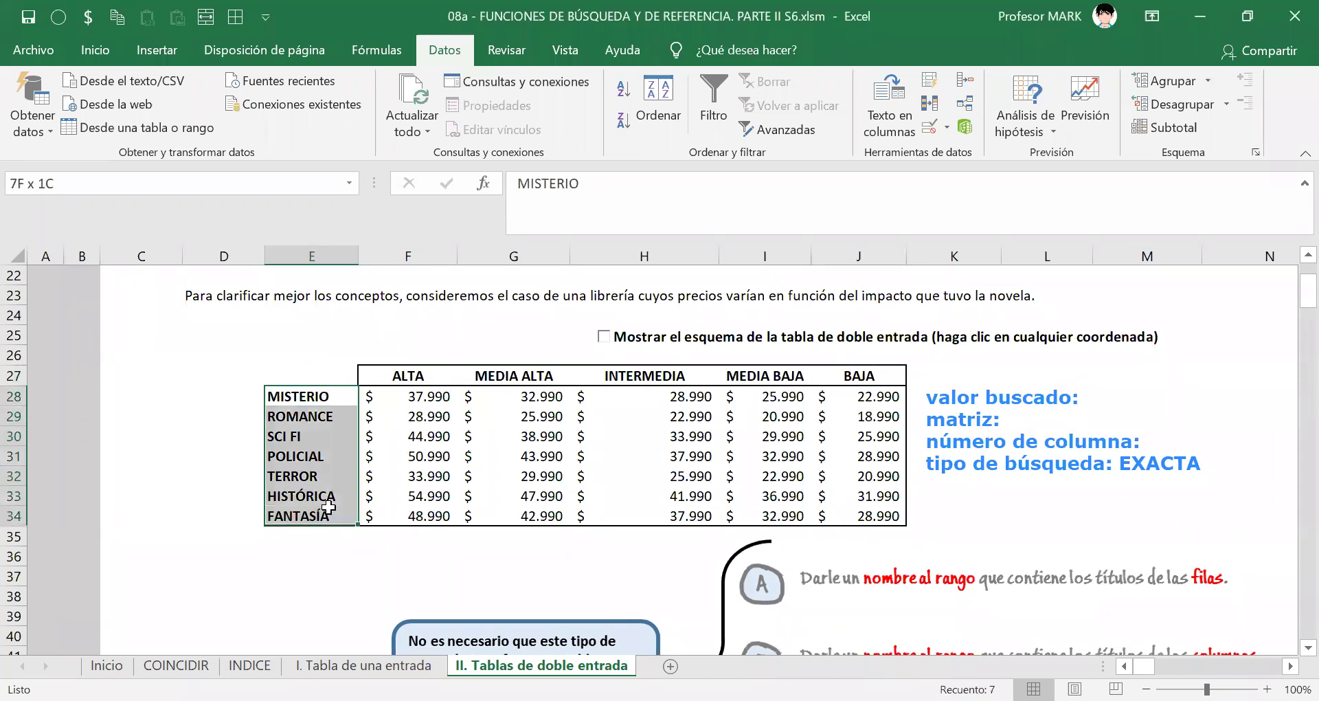
{"action": "left_click_drag", "start_coordinate": [321, 400], "coordinate": [304, 500]}
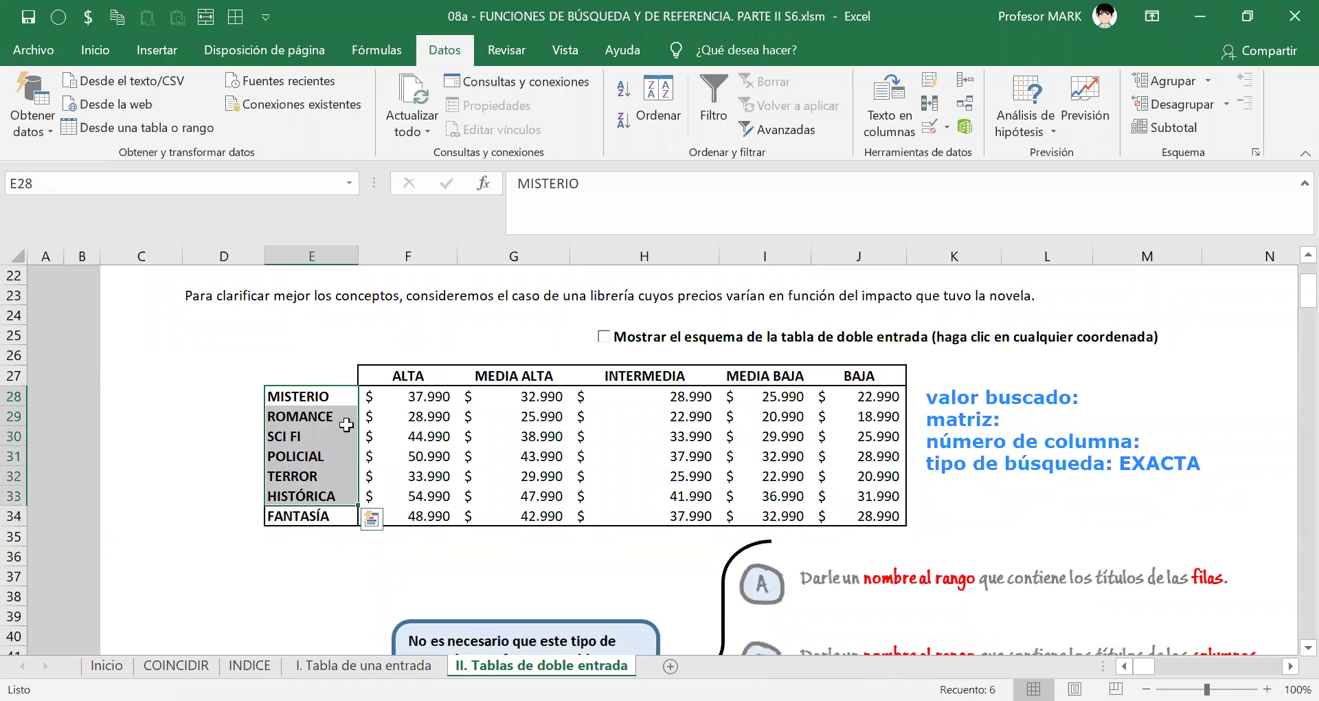
{"action": "left_click", "coordinate": [312, 439]}
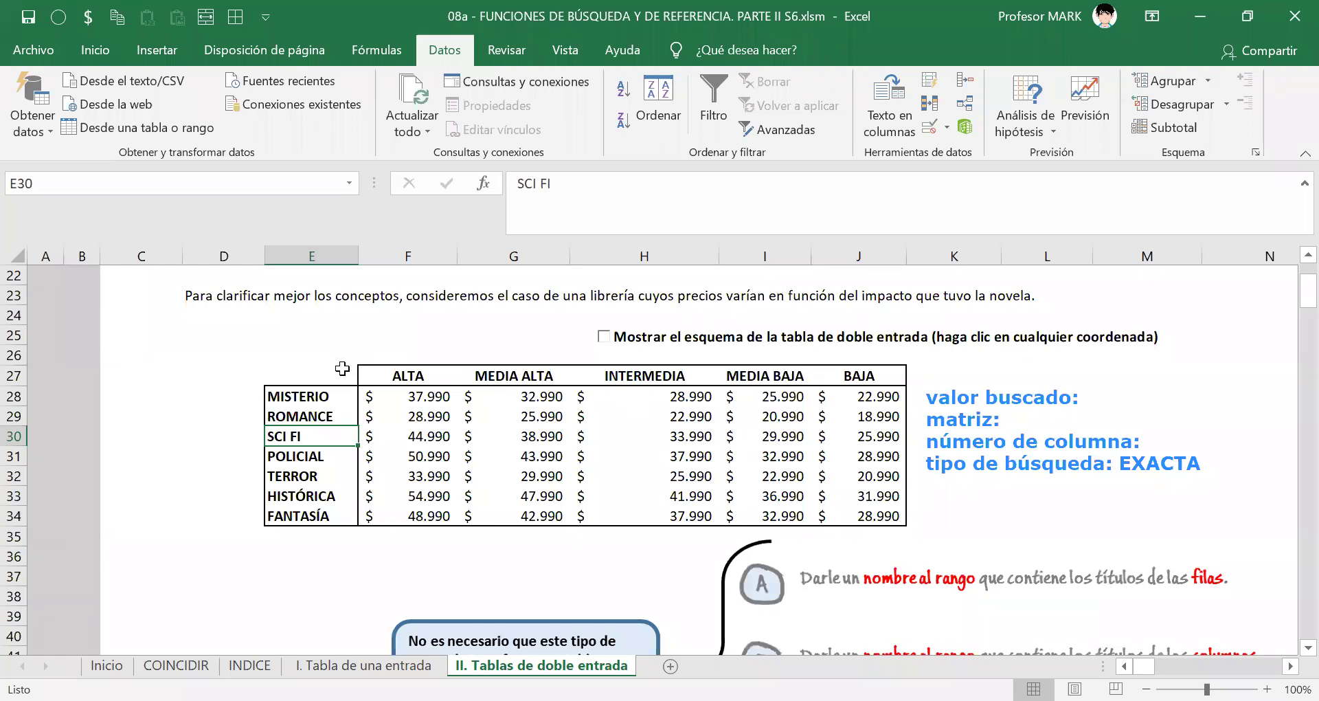
{"action": "left_click_drag", "start_coordinate": [323, 396], "coordinate": [873, 509]}
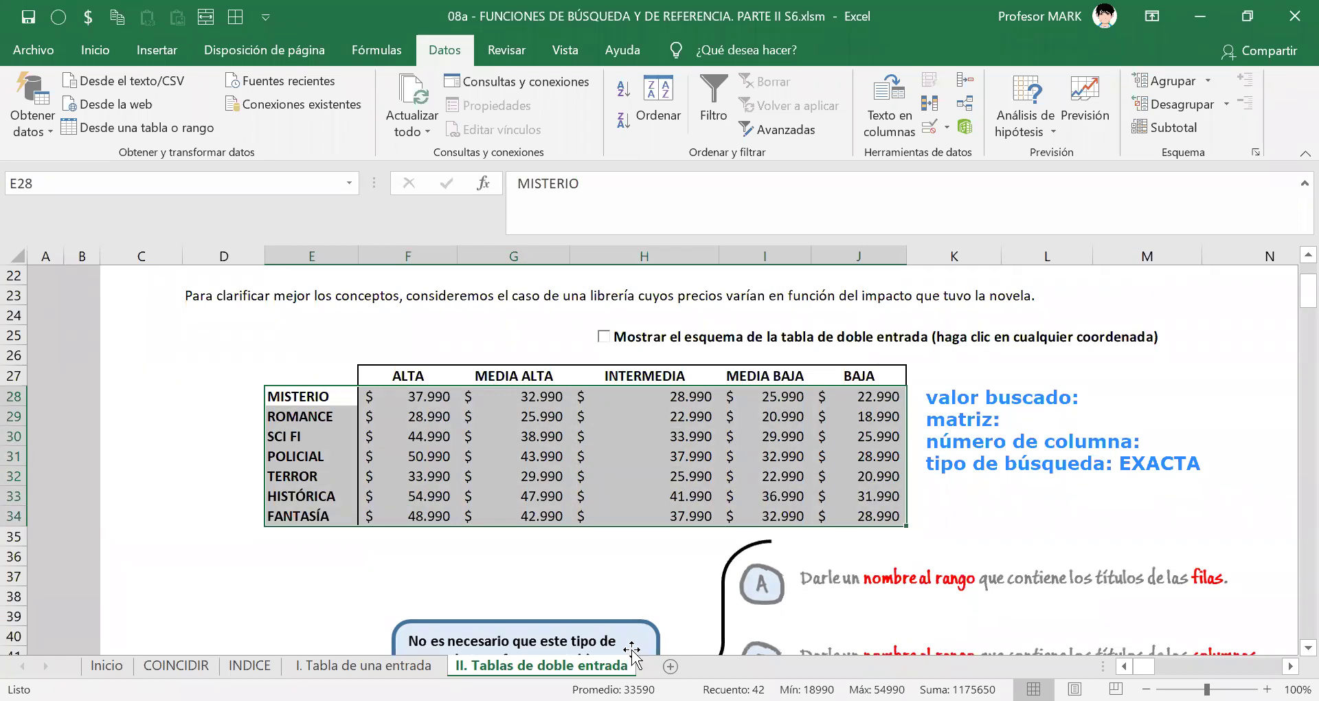
{"action": "left_click", "coordinate": [338, 372]}
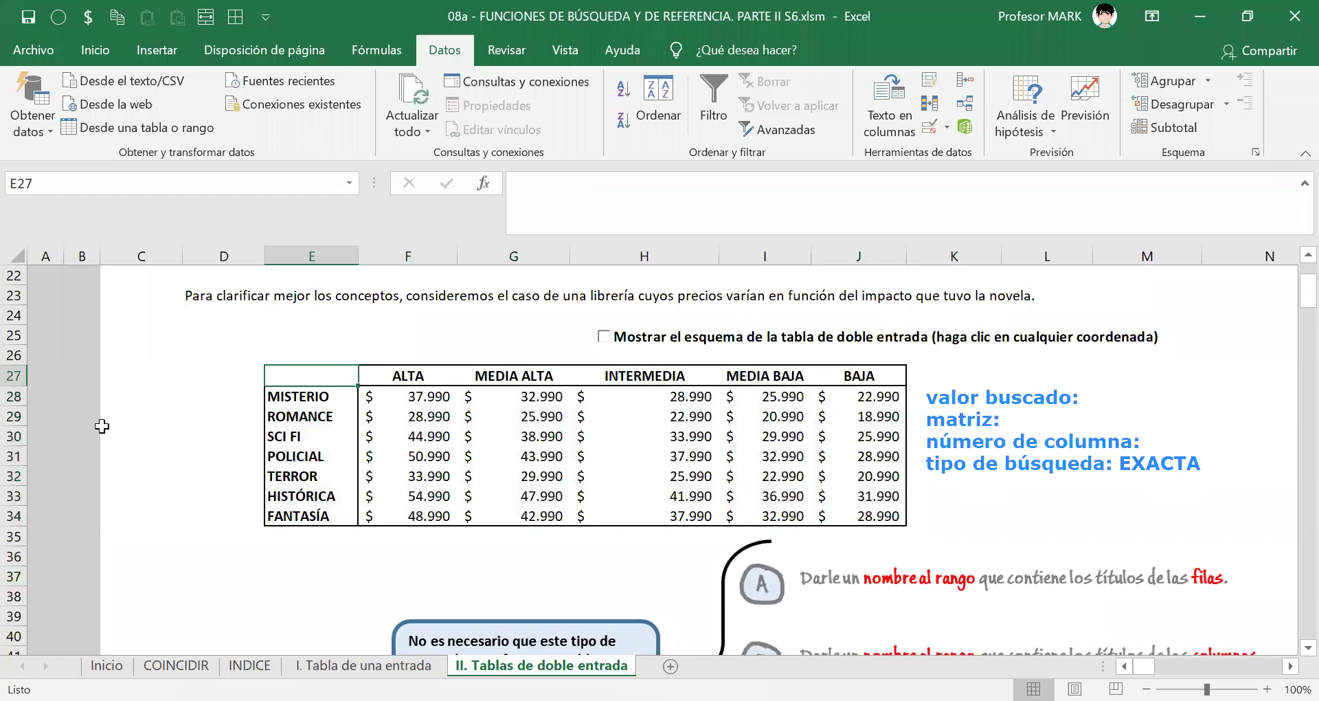
Step: Convert the range E27:J34 into an Excel table with headers
{"action": "left_click_drag", "start_coordinate": [304, 371], "coordinate": [859, 512]}
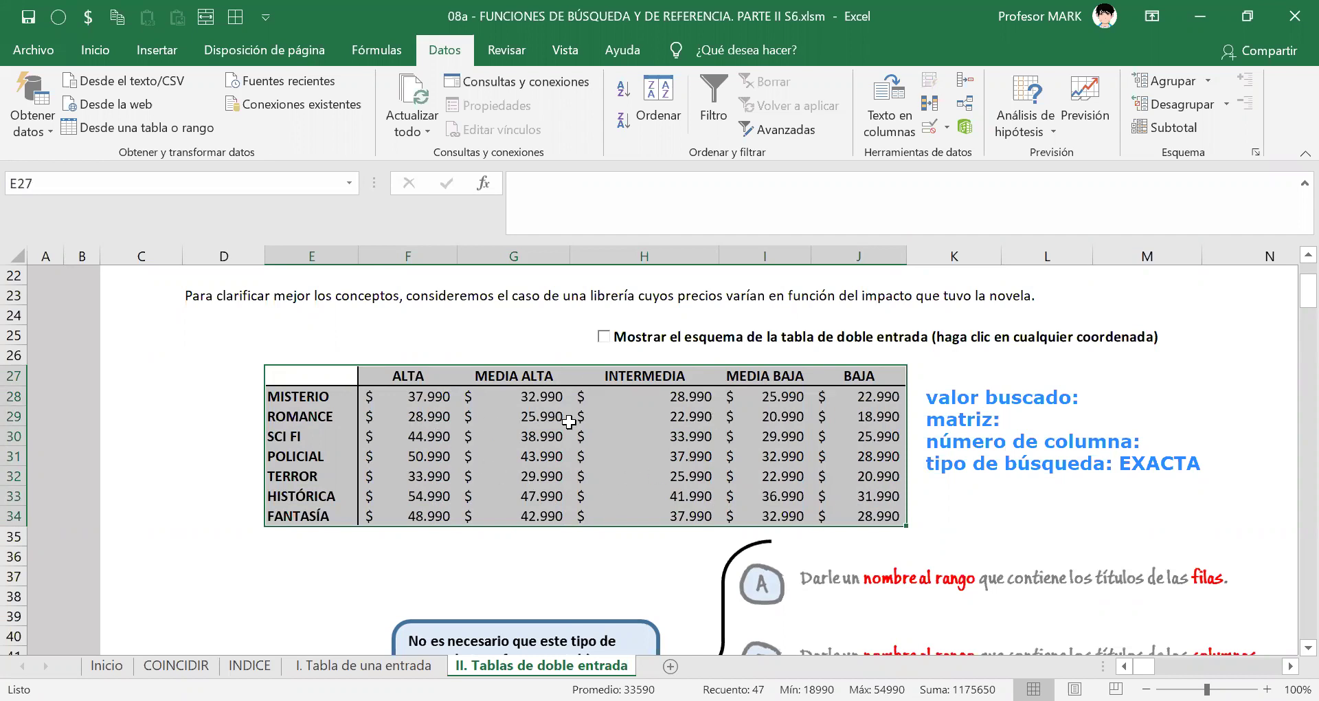
{"action": "key", "text": "ctrl+t"}
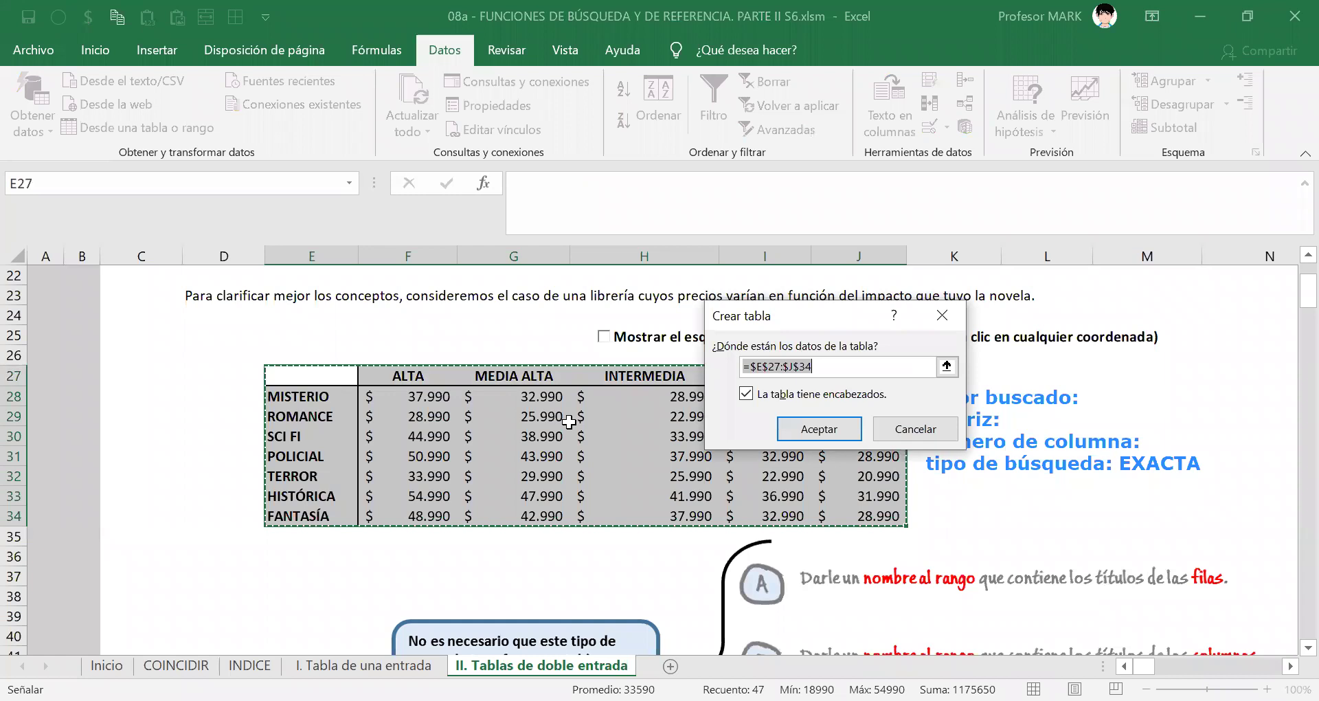
{"action": "key", "text": "Return"}
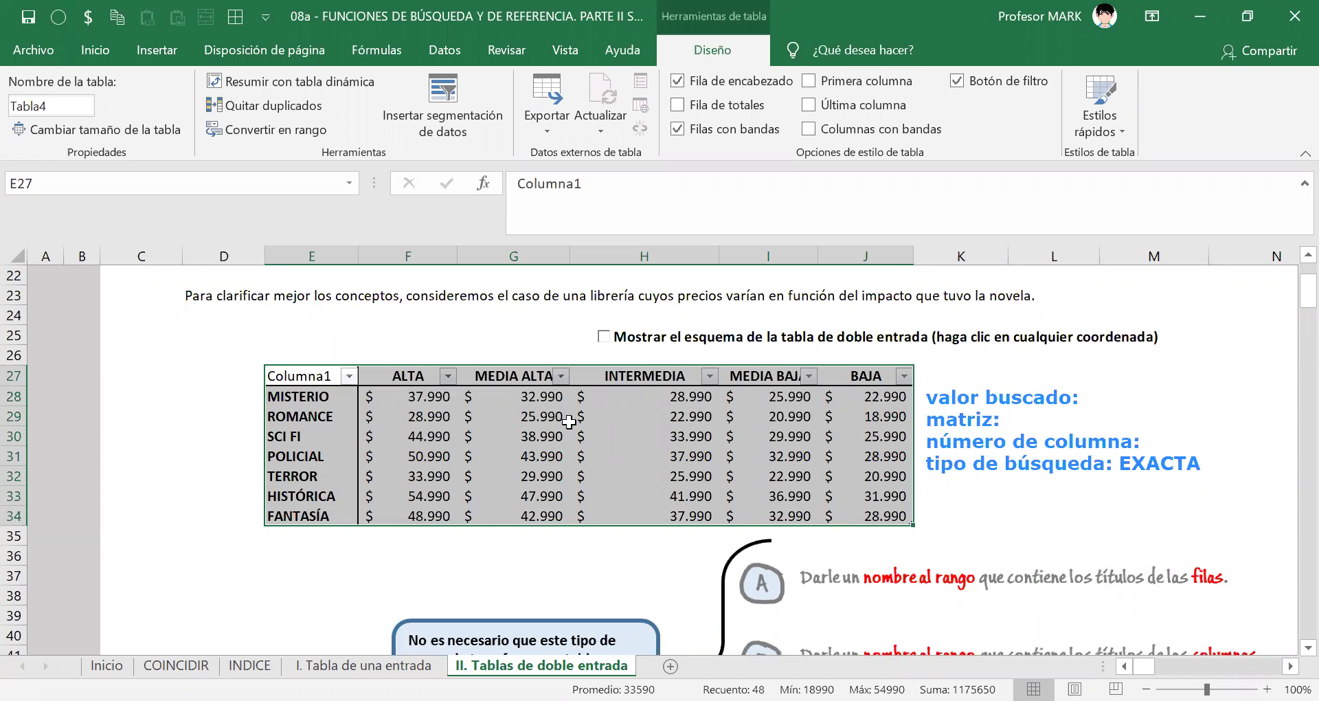
{"action": "left_click", "coordinate": [439, 413]}
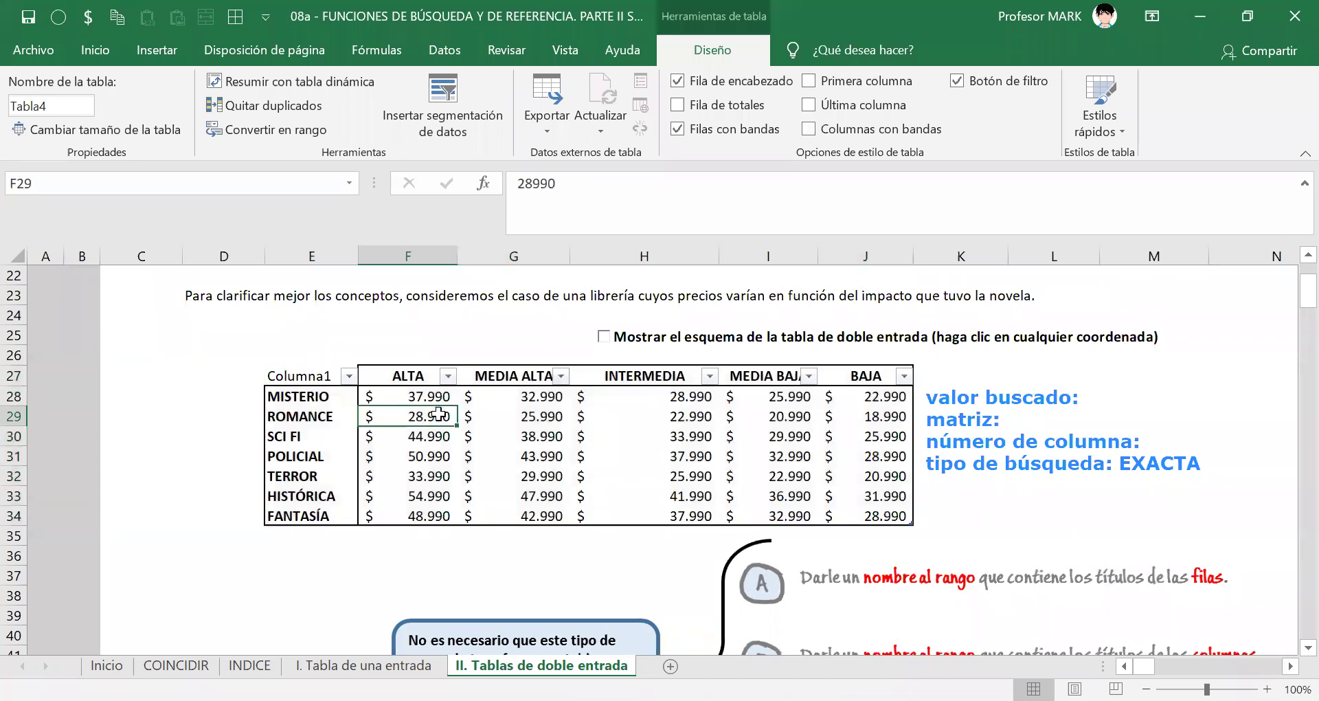
Step: Rename the table's first column header in E27 as GÉNERO and make it bold
{"action": "left_click", "coordinate": [299, 378]}
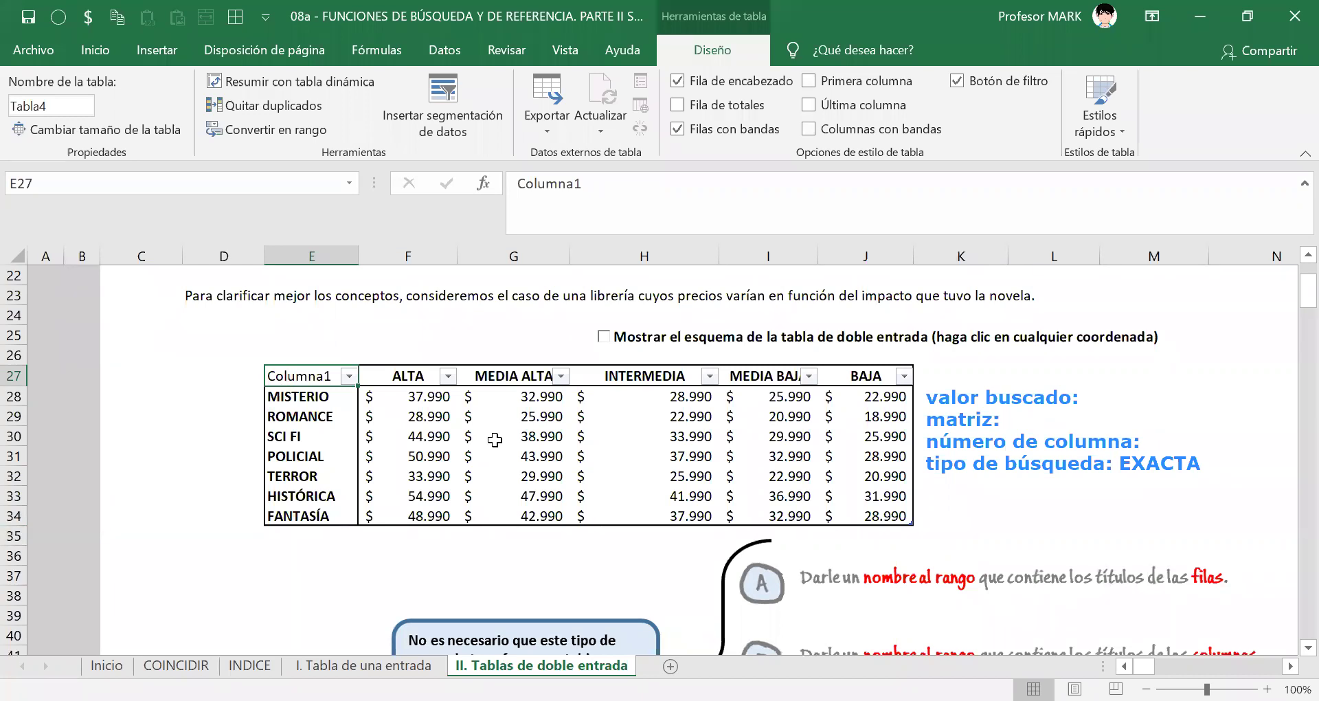
{"action": "type", "text": "GÉNERO"}
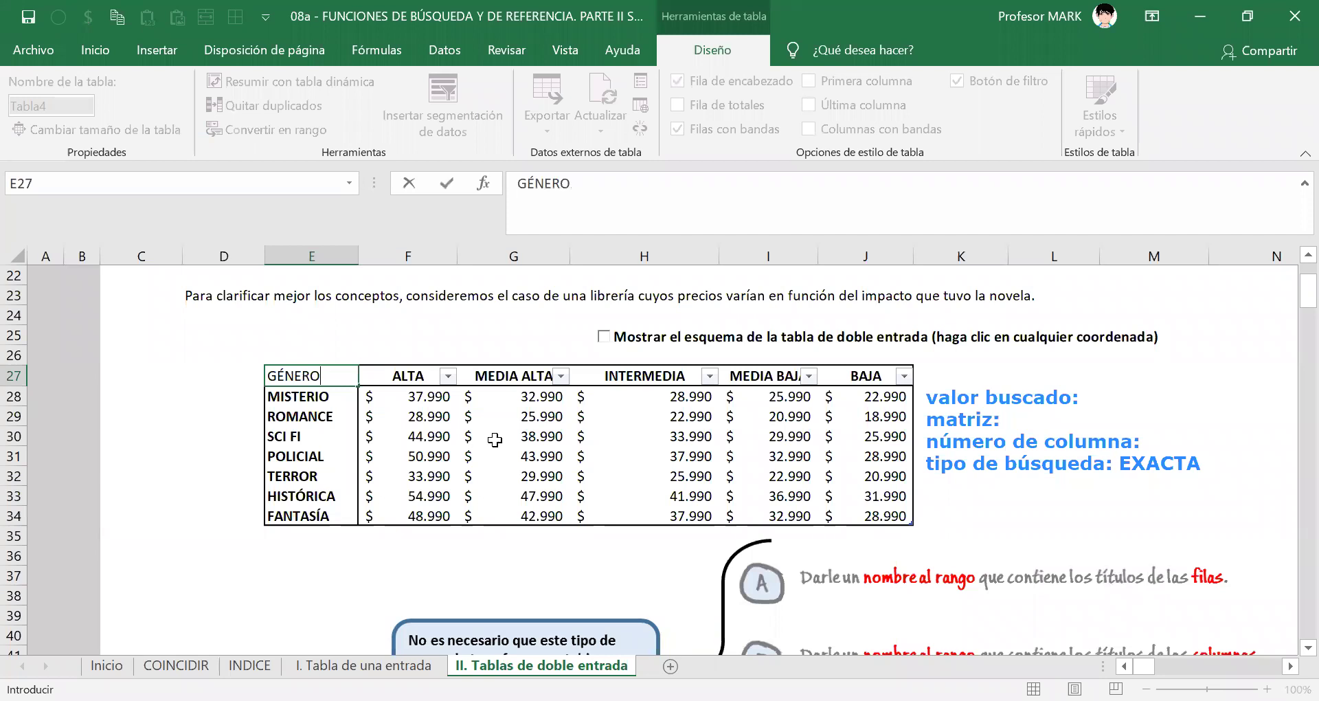
{"action": "key", "text": "Return"}
{"action": "key", "text": "Up"}
{"action": "key", "text": "ctrl+n"}
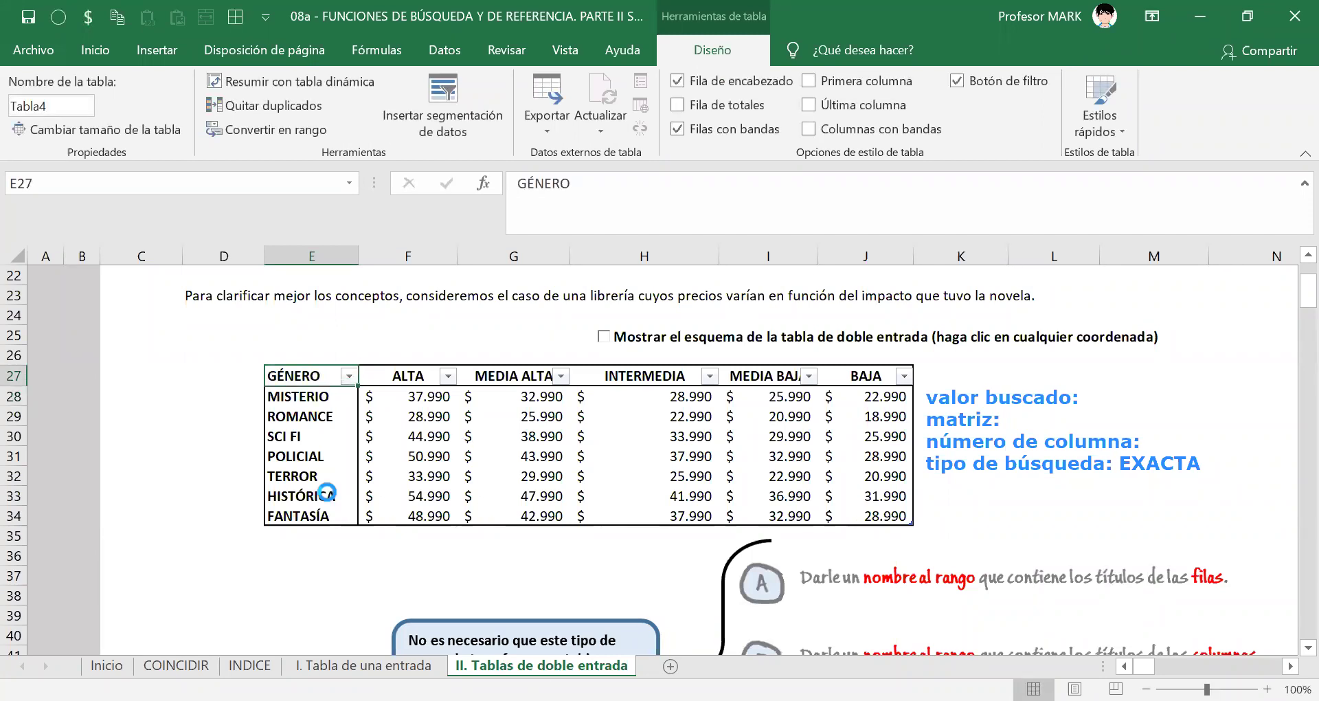
Step: Name the novel price table PRECIOS
{"action": "key", "text": "Down"}
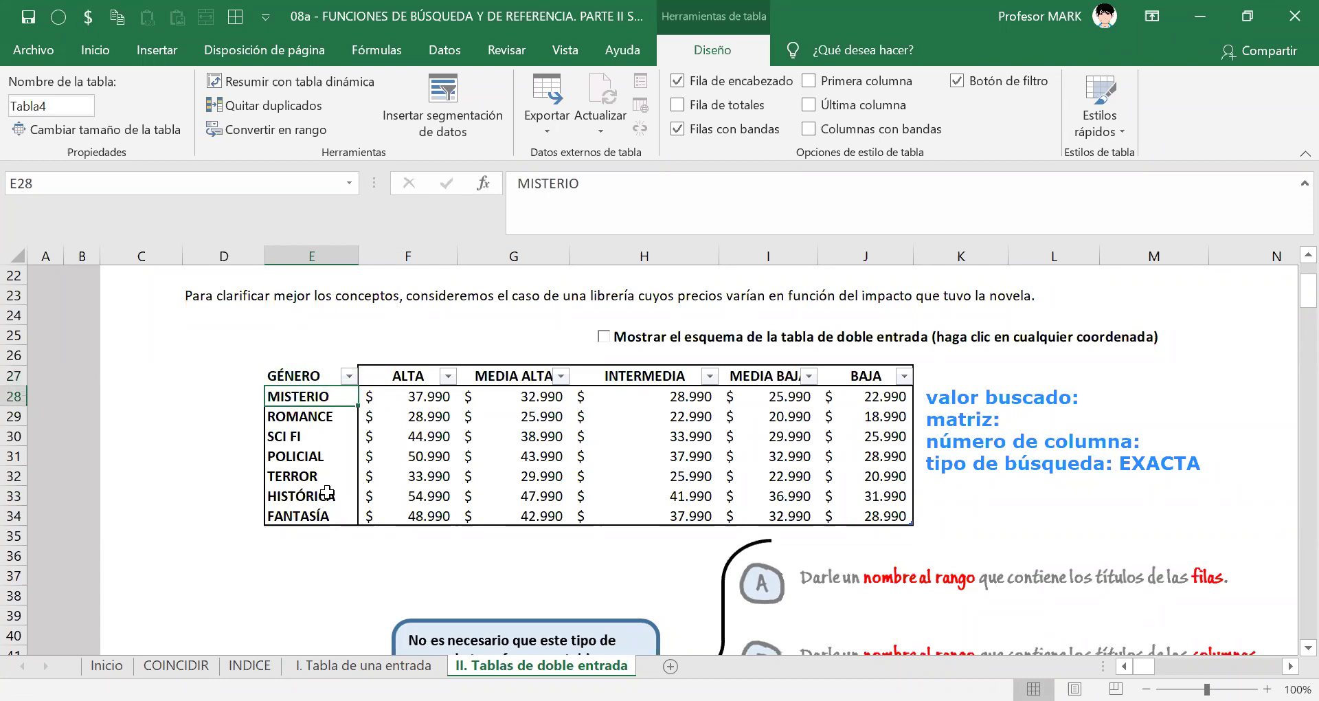
{"action": "key", "text": "Right"}
{"action": "key", "text": "Right"}
{"action": "key", "text": "Down"}
{"action": "key", "text": "Down"}
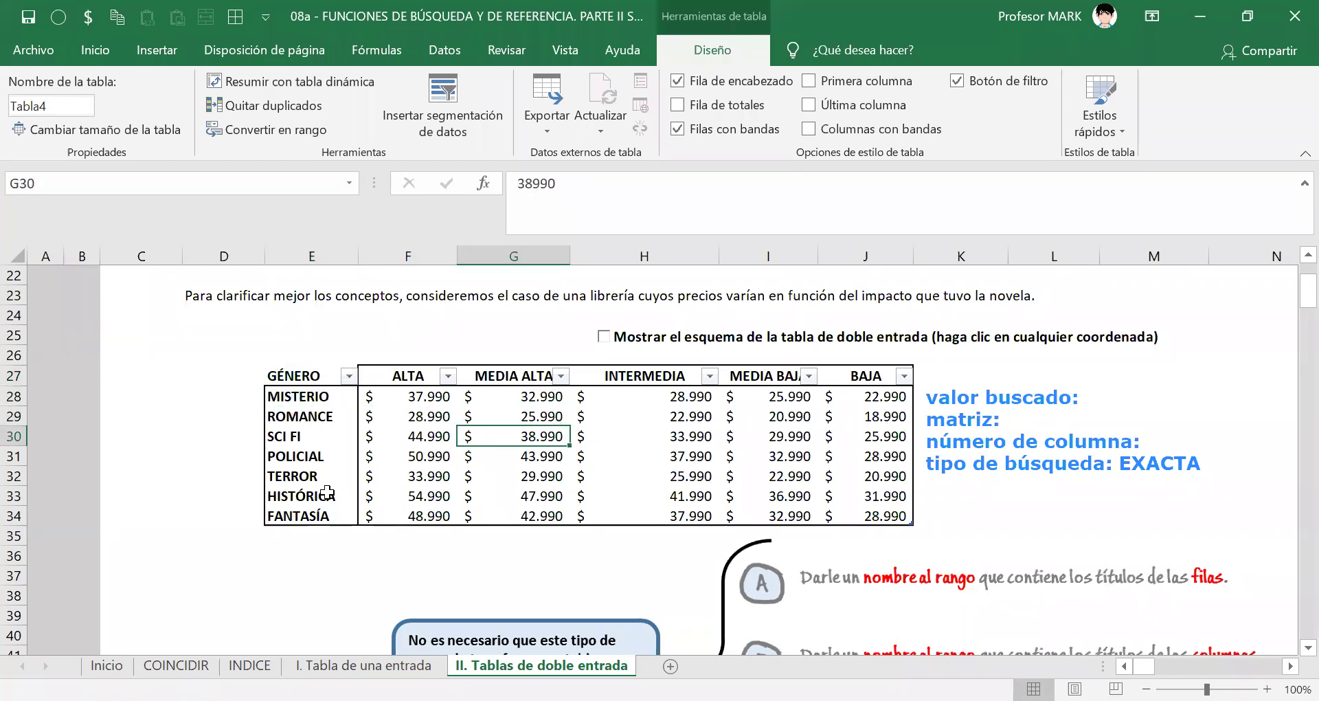
{"action": "key", "text": "alt+j"}
{"action": "key", "text": "t"}
{"action": "key", "text": "a"}
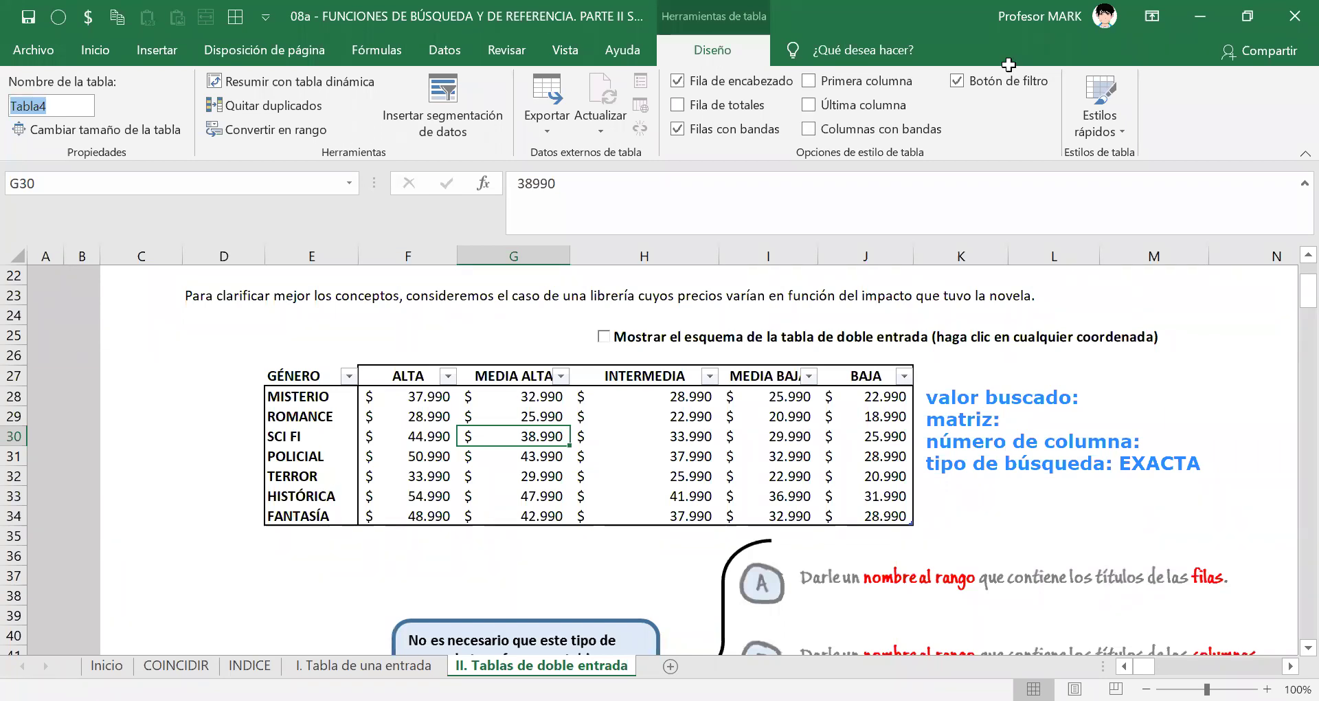
{"action": "left_click", "coordinate": [1018, 473]}
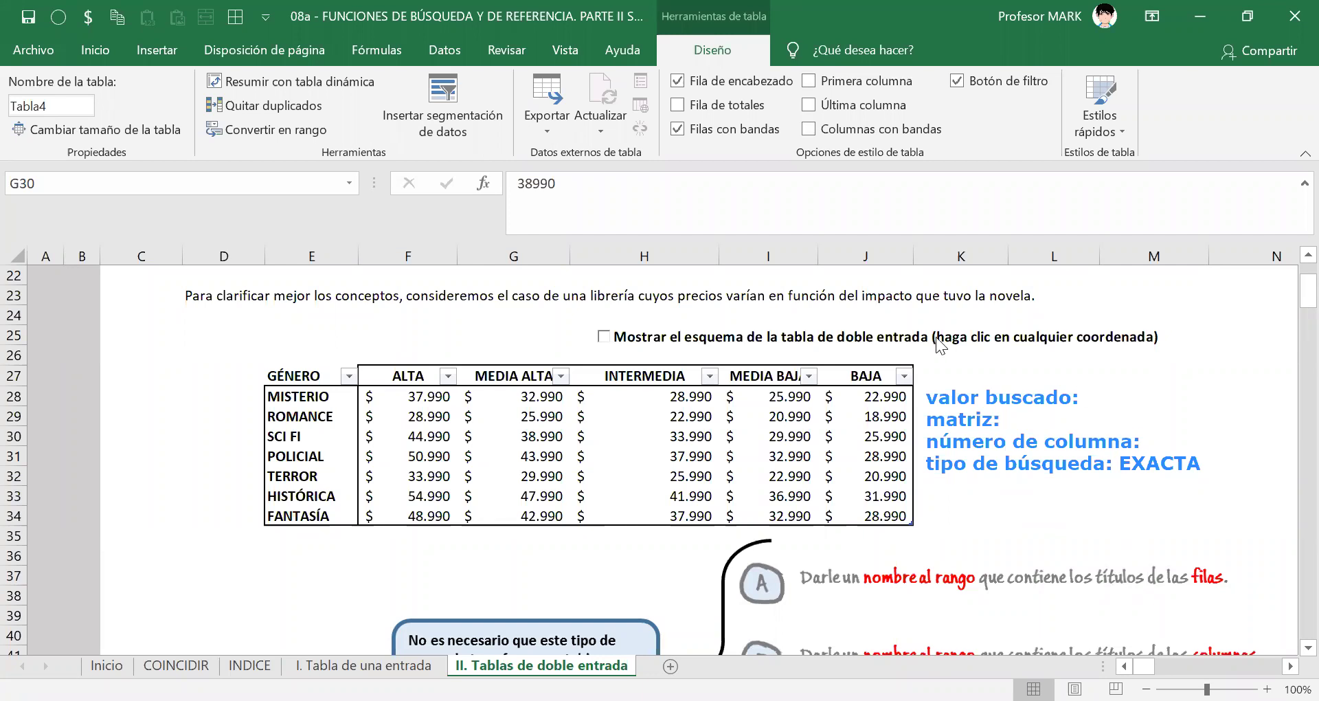
{"action": "left_click", "coordinate": [64, 108]}
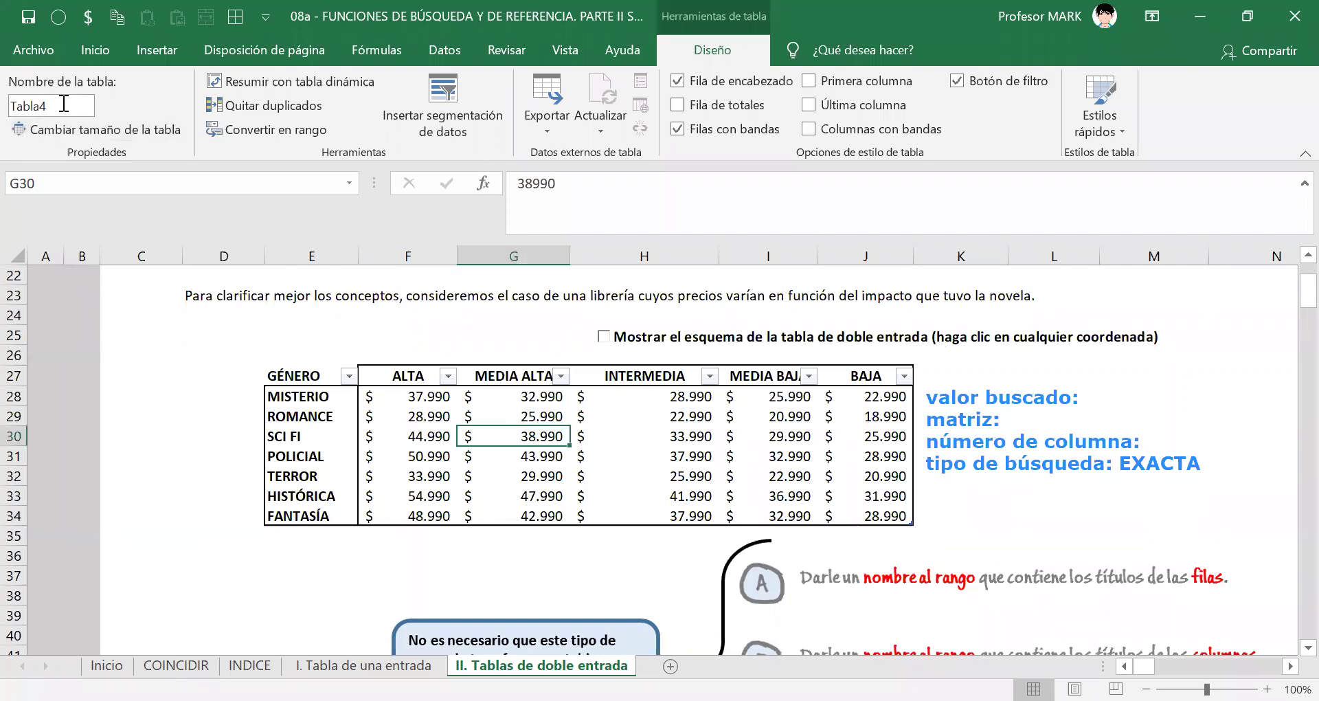
{"action": "type", "text": "PRECIOS"}
{"action": "key", "text": "Return"}
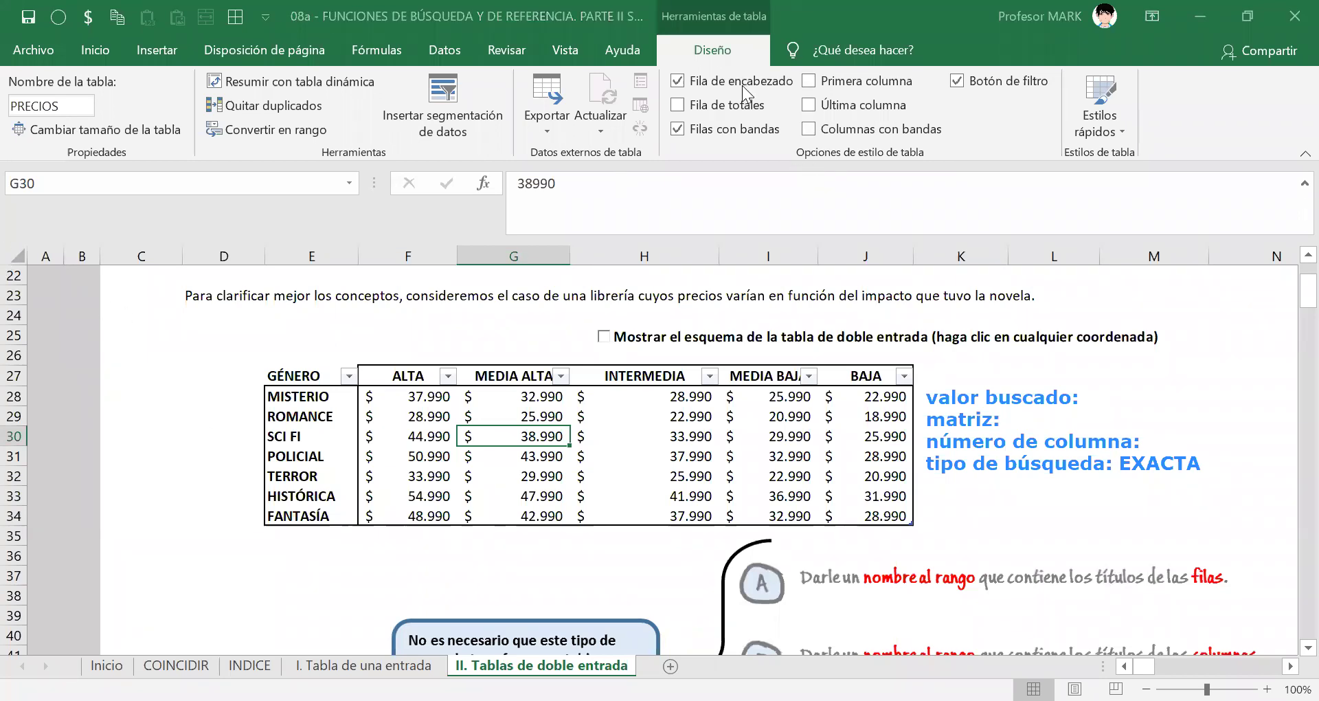
Step: Add the text PRECIOS next to the "matriz:" line of the note and narrow its text box to fit
{"action": "left_click", "coordinate": [1009, 418]}
{"action": "left_click", "coordinate": [1010, 417]}
{"action": "type", "text": "PRECIOS"}
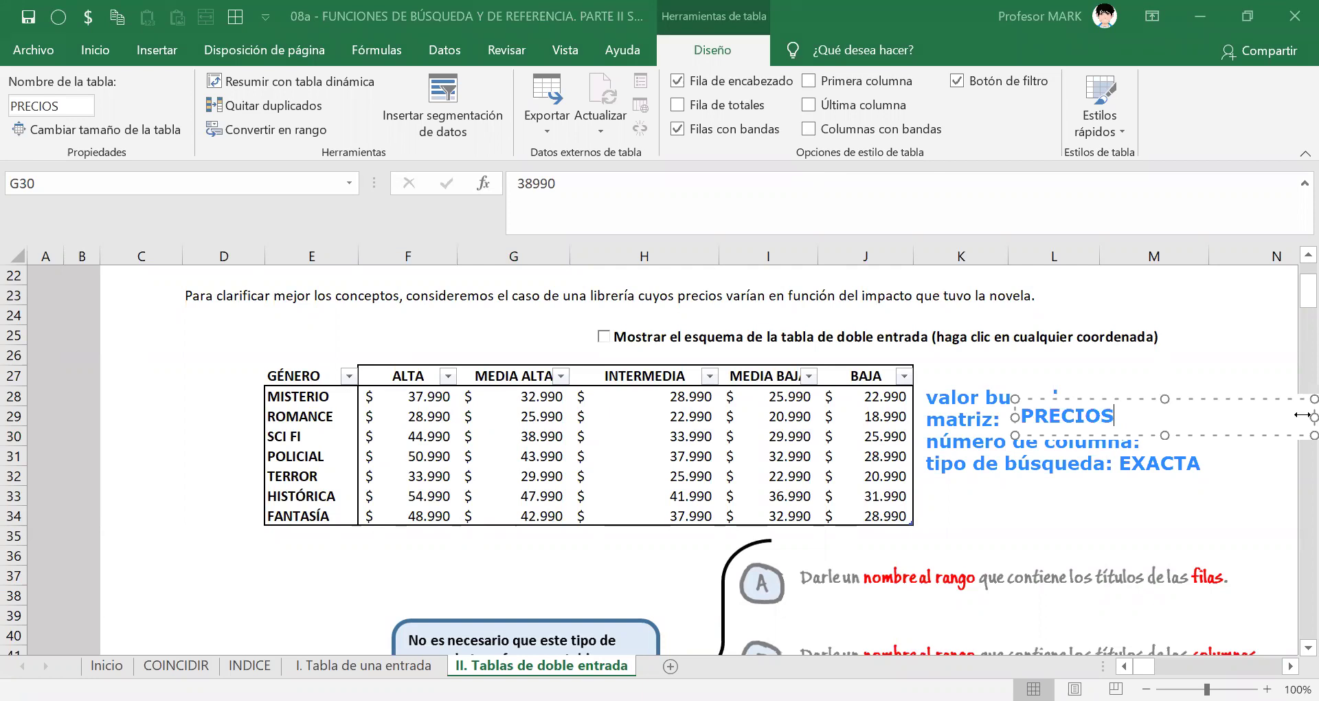
{"action": "left_click_drag", "start_coordinate": [1300, 415], "coordinate": [1117, 416]}
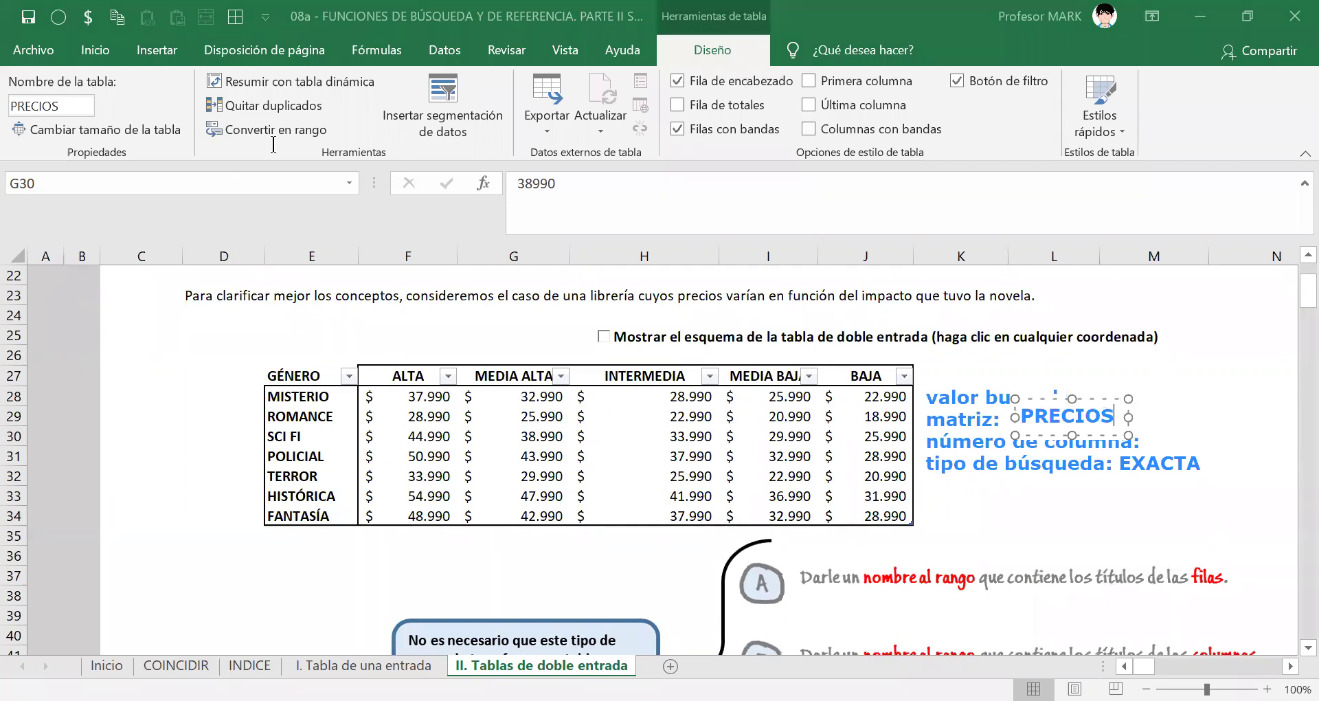
{"action": "left_click", "coordinate": [187, 413]}
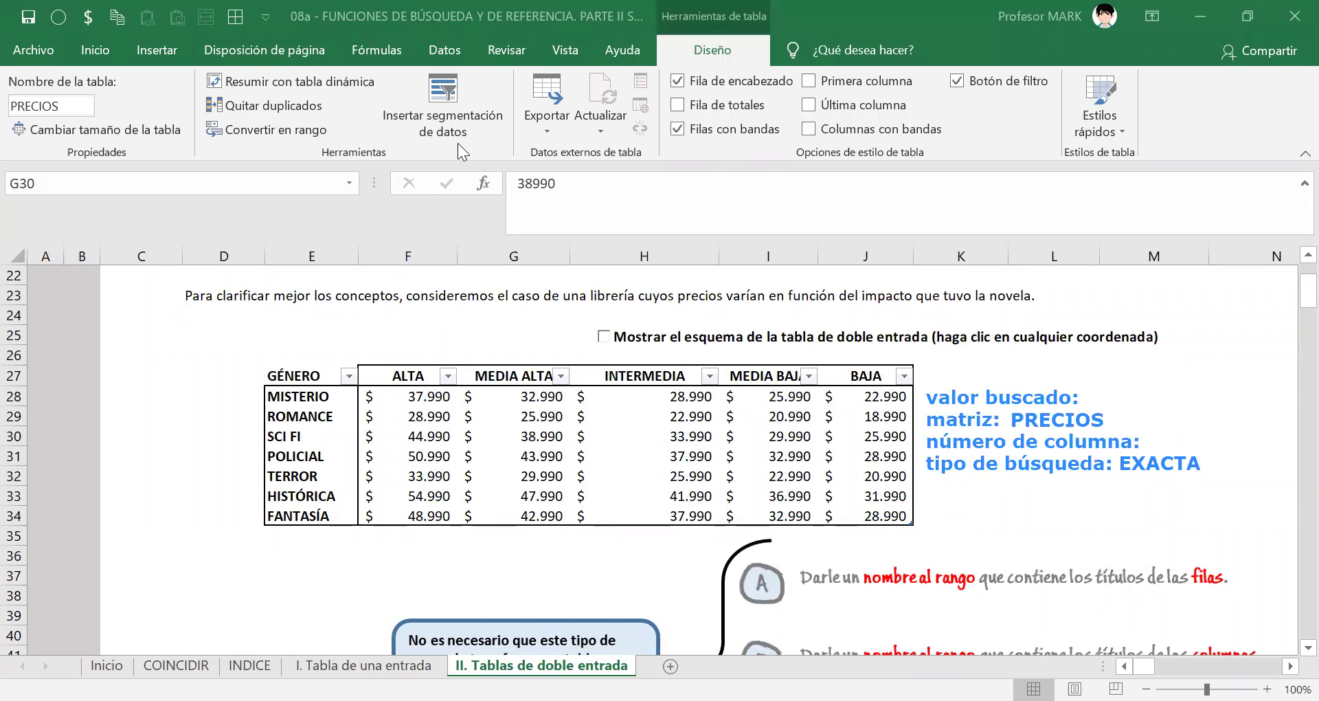
Step: Mark the genre names in E28:E34 with a red circle and an arrow, and clear the drawing
{"action": "mouse_move", "coordinate": [301, 383]}
{"action": "left_mouse_down"}
{"action": "mouse_move", "coordinate": [273, 524]}
{"action": "mouse_move", "coordinate": [287, 531]}
{"action": "left_mouse_up"}
{"action": "mouse_move", "coordinate": [361, 469]}
{"action": "left_mouse_down"}
{"action": "mouse_move", "coordinate": [332, 361]}
{"action": "mouse_move", "coordinate": [275, 384]}
{"action": "left_mouse_up"}
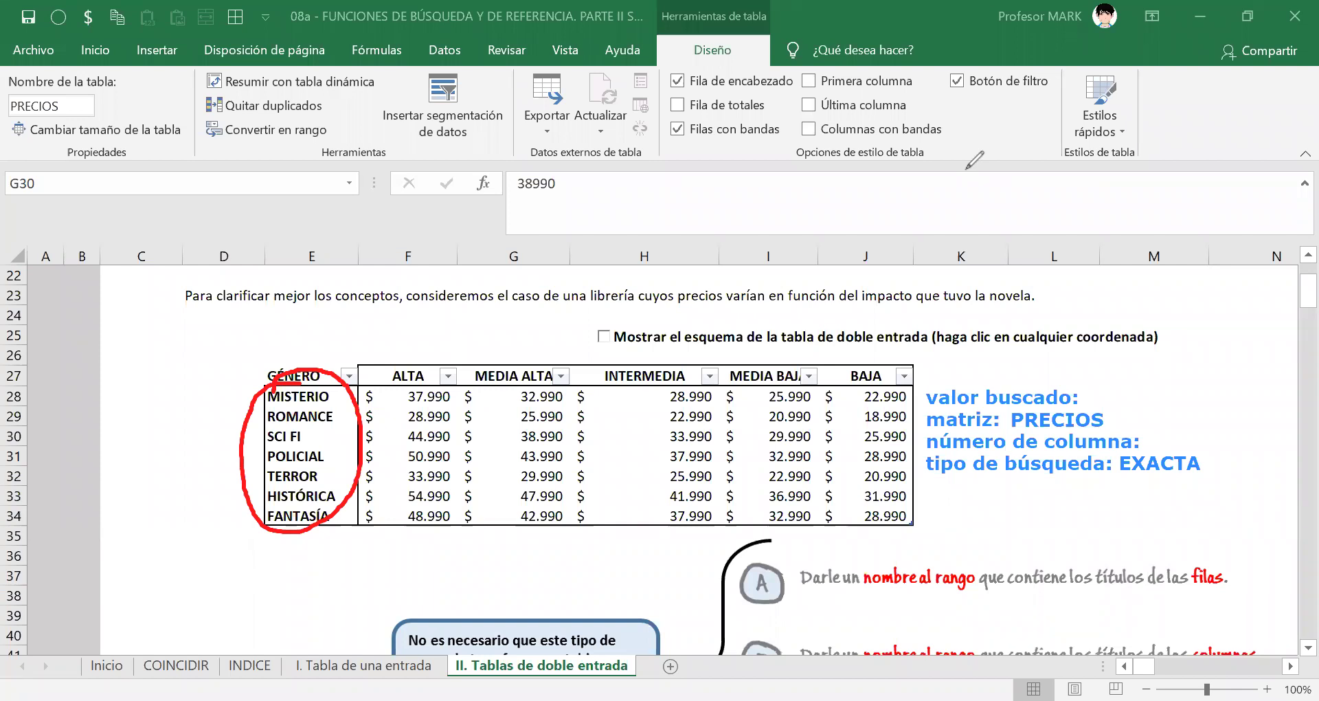
{"action": "left_click_drag", "start_coordinate": [138, 584], "coordinate": [265, 484]}
{"action": "left_click_drag", "start_coordinate": [235, 485], "coordinate": [267, 499]}
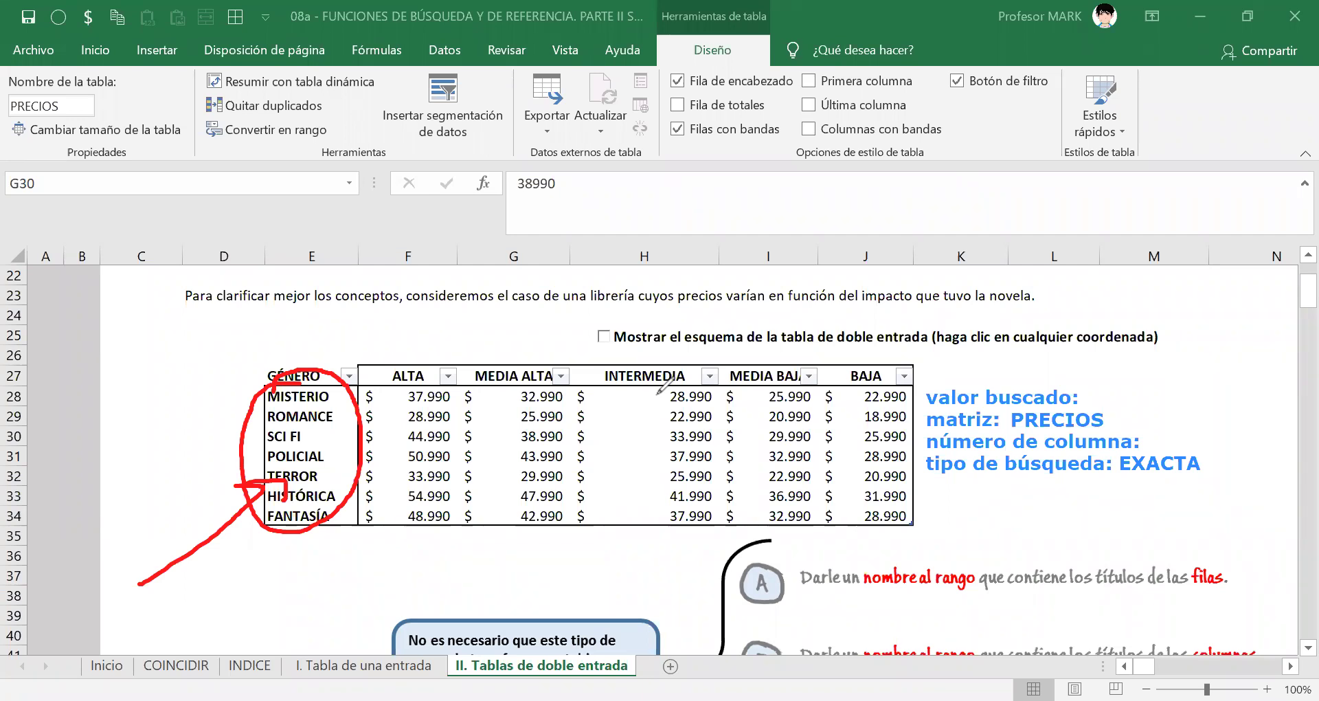
{"action": "key", "text": "Escape"}
{"action": "key", "text": "ctrl+z"}
{"action": "key", "text": "ctrl+z"}
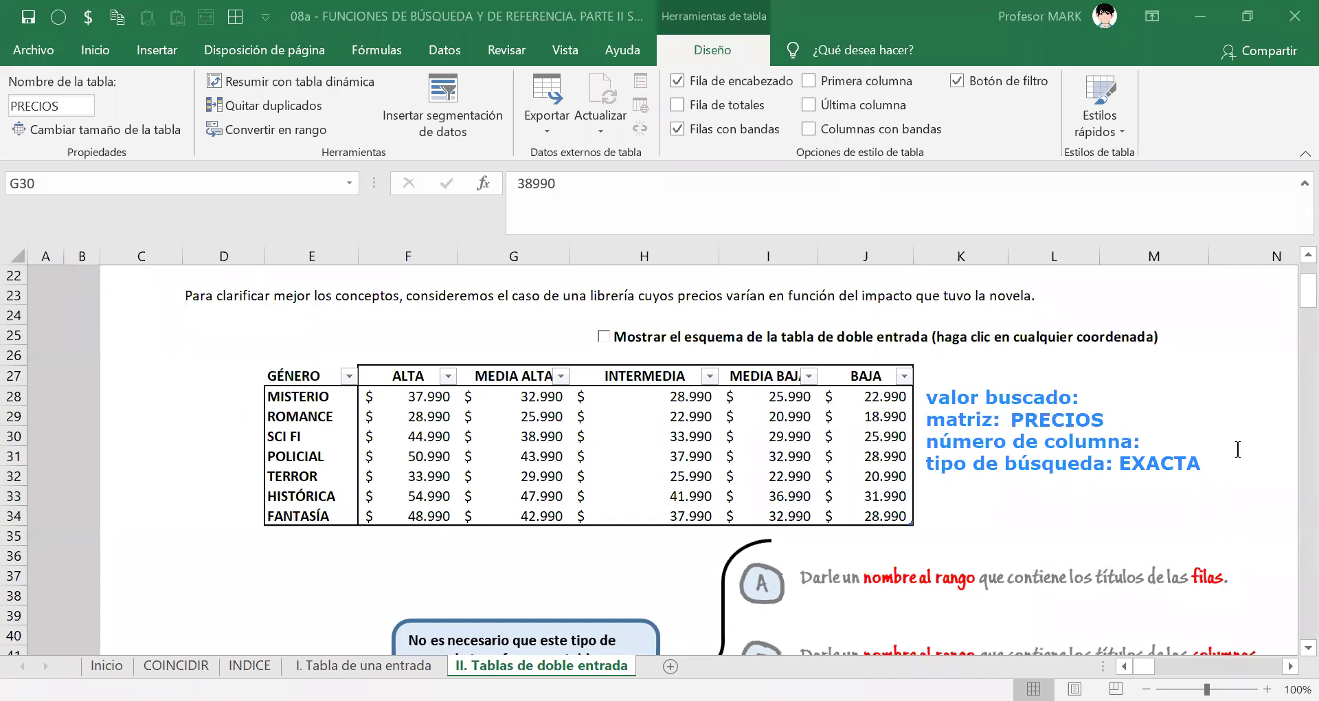
Step: Add the text "género de la lista" beside the "valor buscado:" line of the note, fitting and aligning its text box
{"action": "left_click_drag", "start_coordinate": [1096, 376], "coordinate": [1238, 450]}
{"action": "type", "text": "género de la lista"}
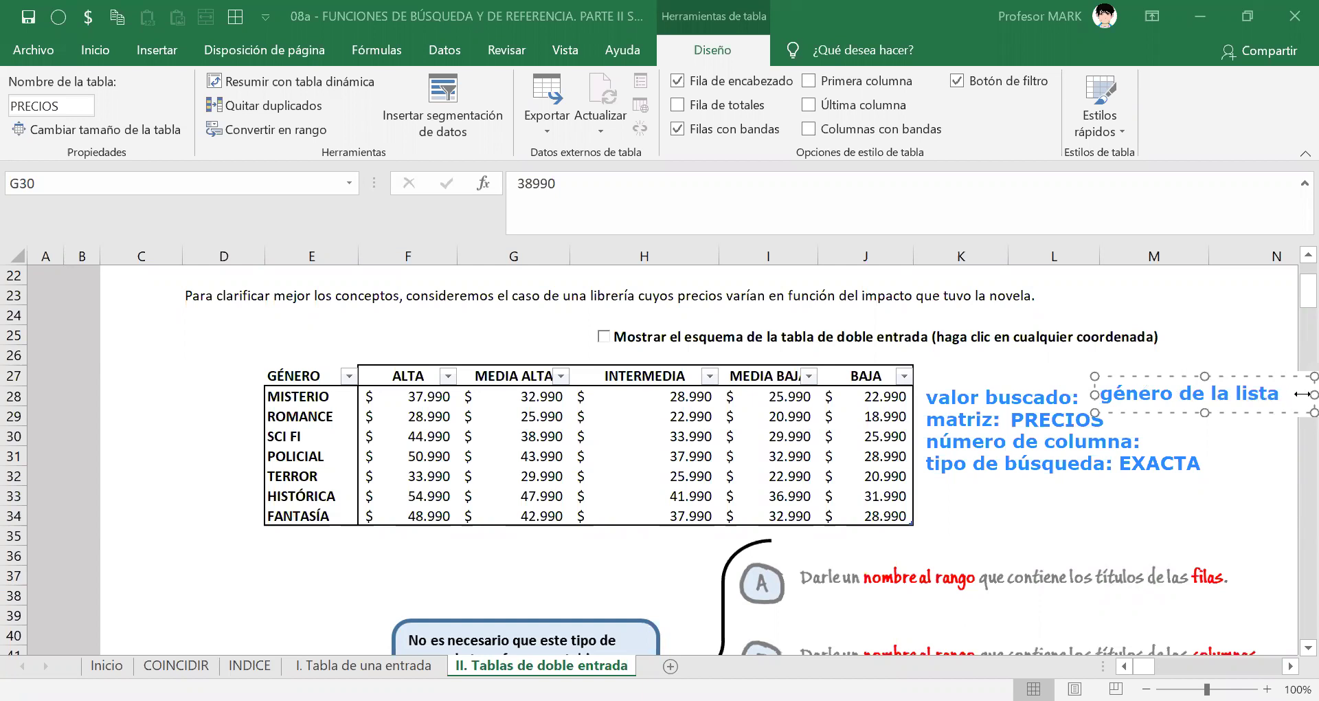
{"action": "left_click_drag", "start_coordinate": [1302, 394], "coordinate": [1278, 394]}
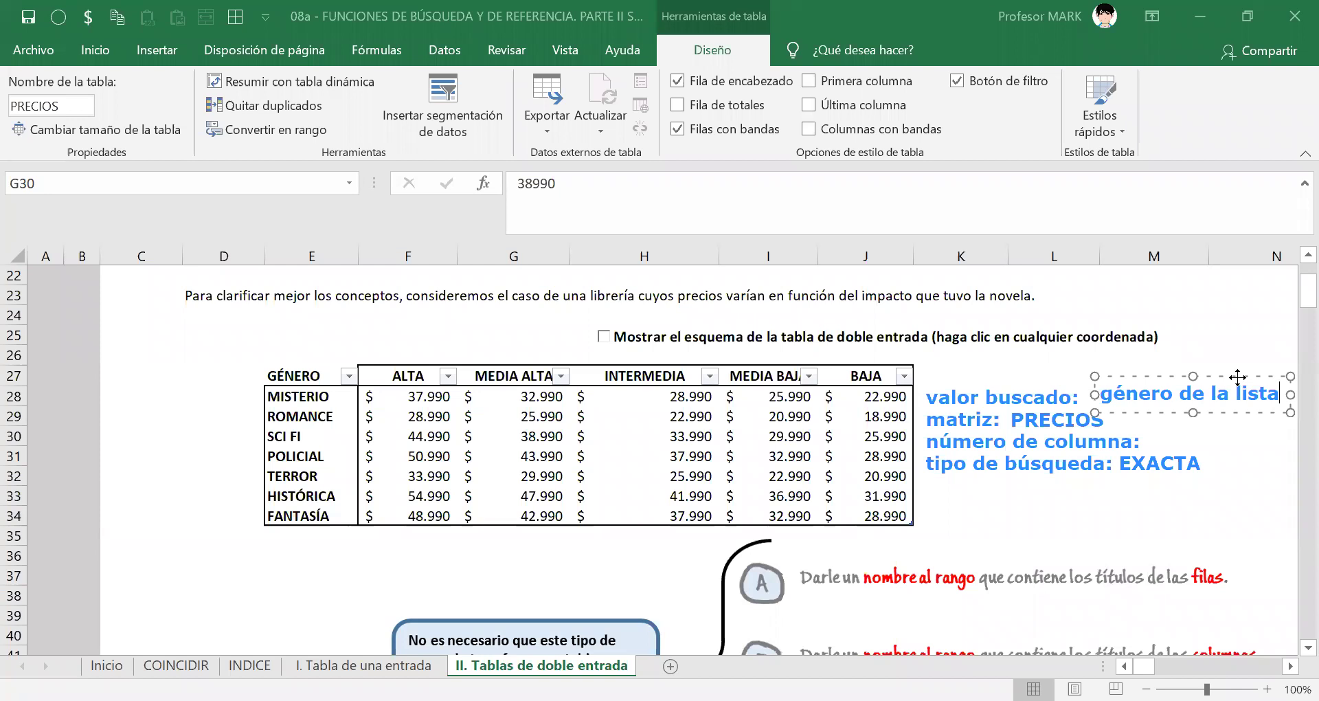
{"action": "left_click_drag", "start_coordinate": [1238, 377], "coordinate": [1227, 379]}
{"action": "key", "text": "Escape"}
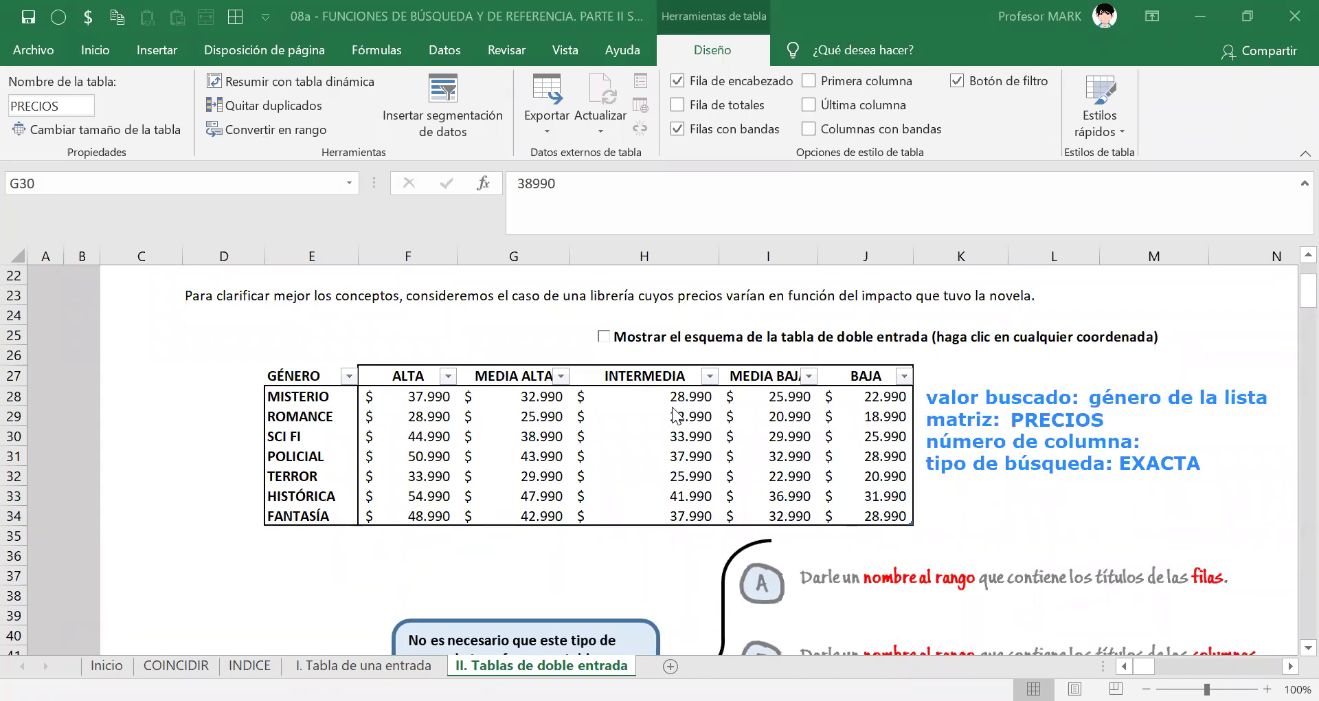
Step: Examine the demand headers in row 27 and the prices beneath them to determine which column number each demand type needs
{"action": "left_click", "coordinate": [544, 431]}
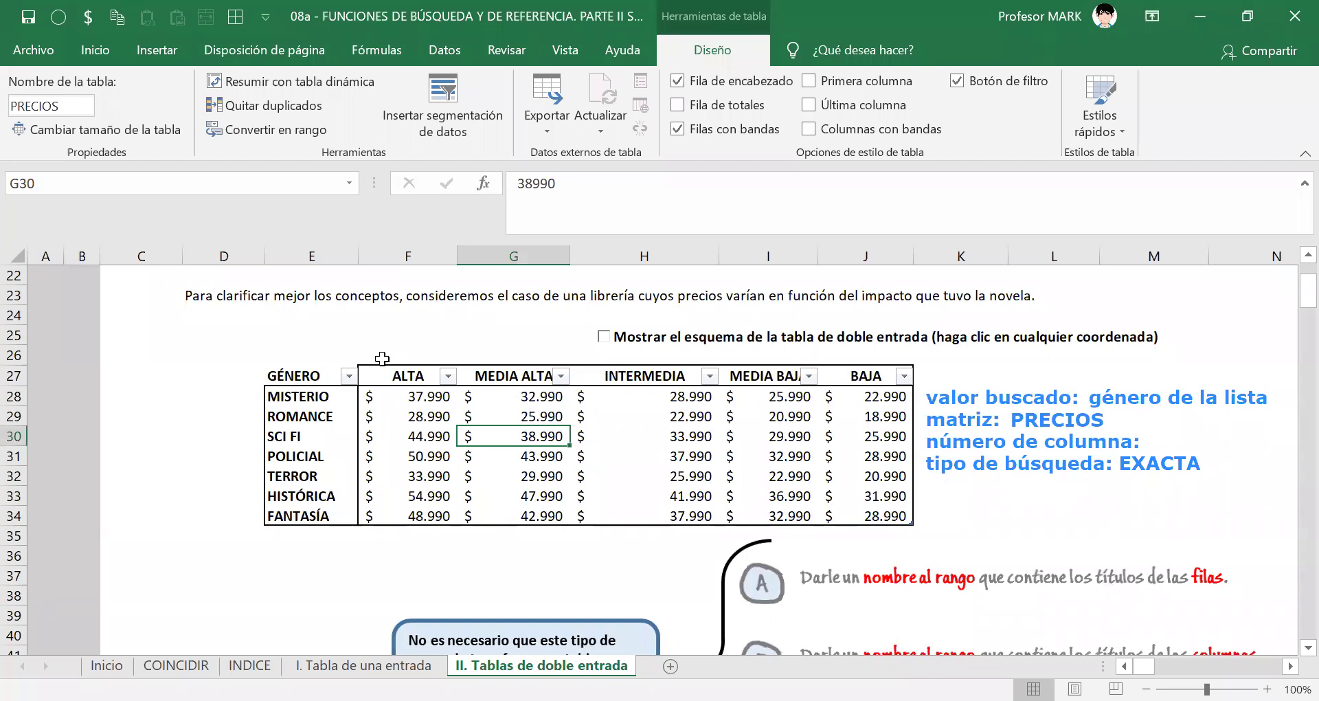
{"action": "left_click_drag", "start_coordinate": [390, 394], "coordinate": [393, 514]}
{"action": "left_click_drag", "start_coordinate": [525, 380], "coordinate": [527, 440]}
{"action": "left_click_drag", "start_coordinate": [654, 389], "coordinate": [664, 440]}
{"action": "left_click", "coordinate": [763, 436]}
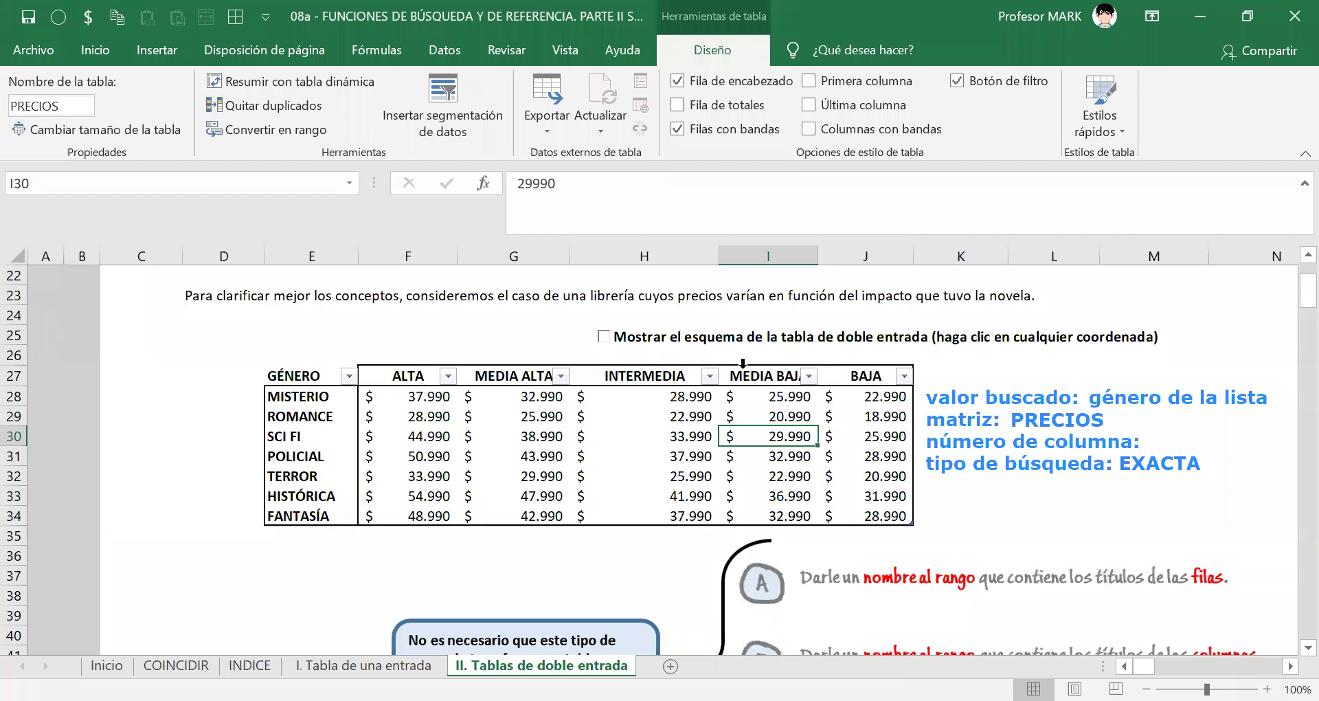
{"action": "left_click", "coordinate": [417, 375]}
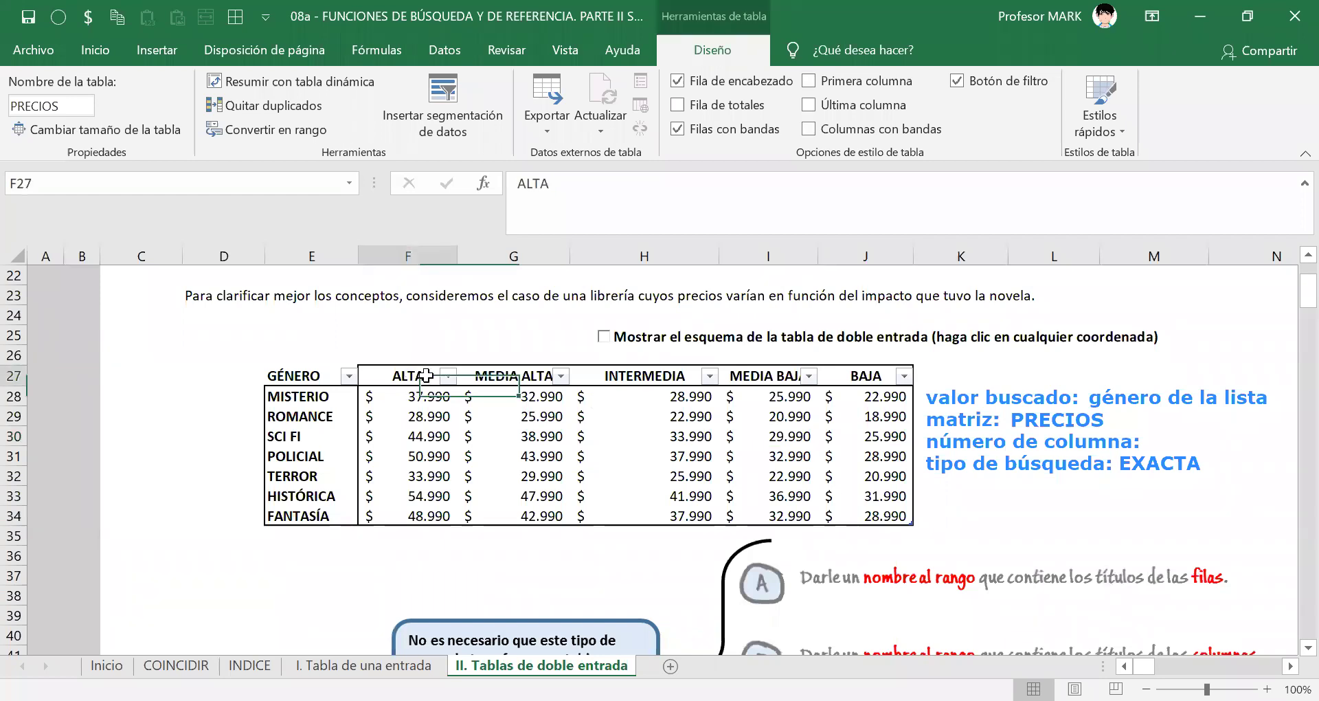
{"action": "left_click", "coordinate": [525, 376]}
{"action": "left_click", "coordinate": [643, 375]}
{"action": "left_click", "coordinate": [760, 377]}
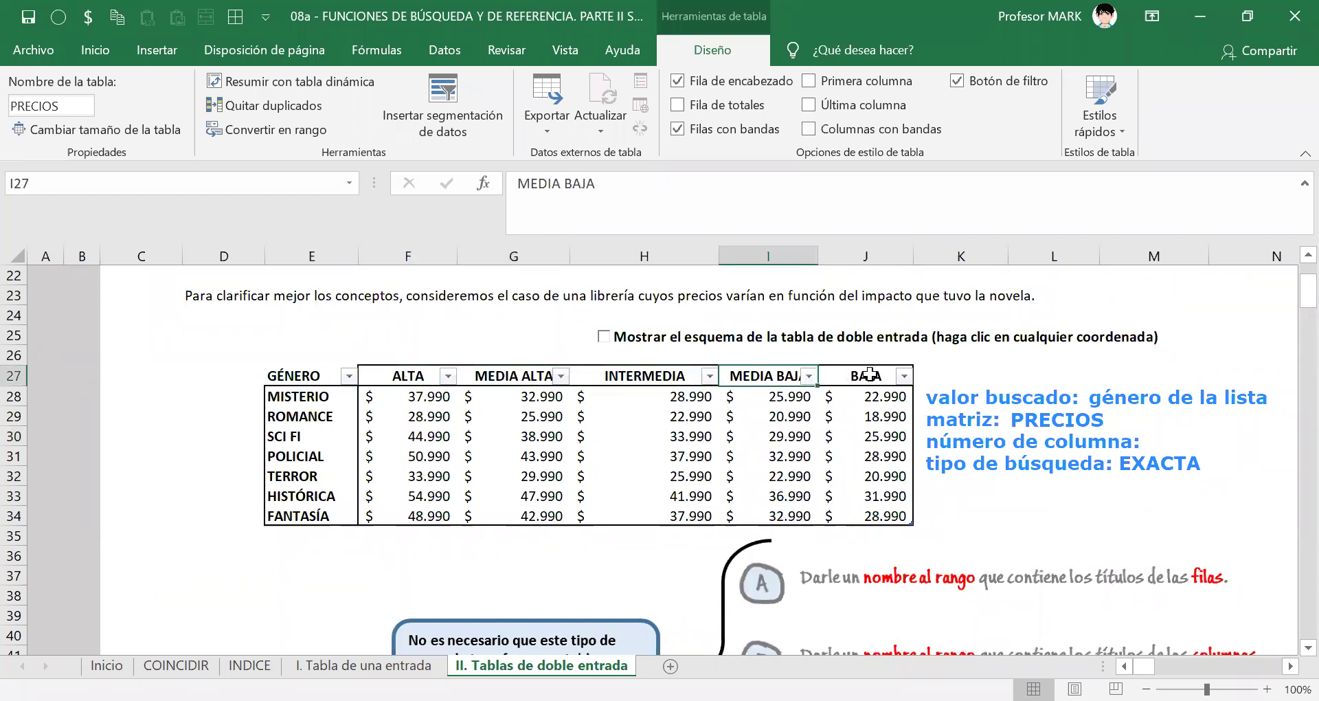
{"action": "left_click", "coordinate": [869, 374]}
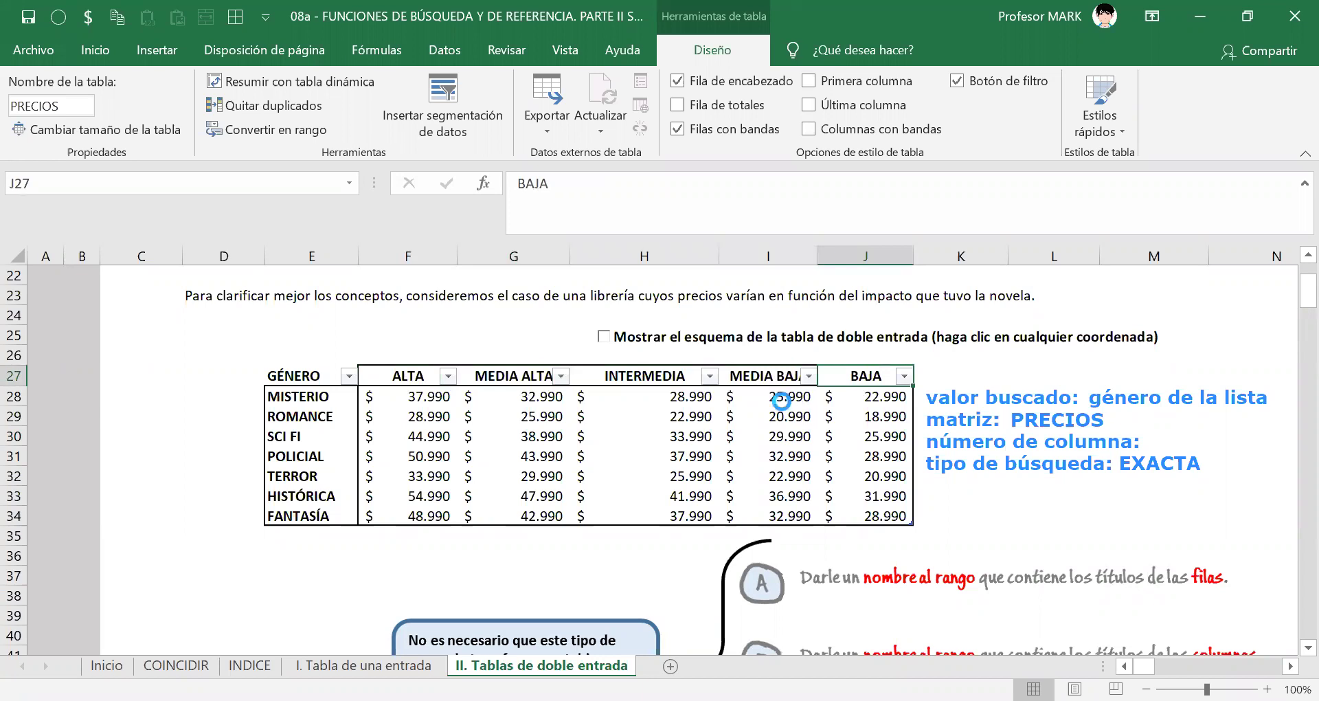
{"action": "left_click", "coordinate": [414, 374]}
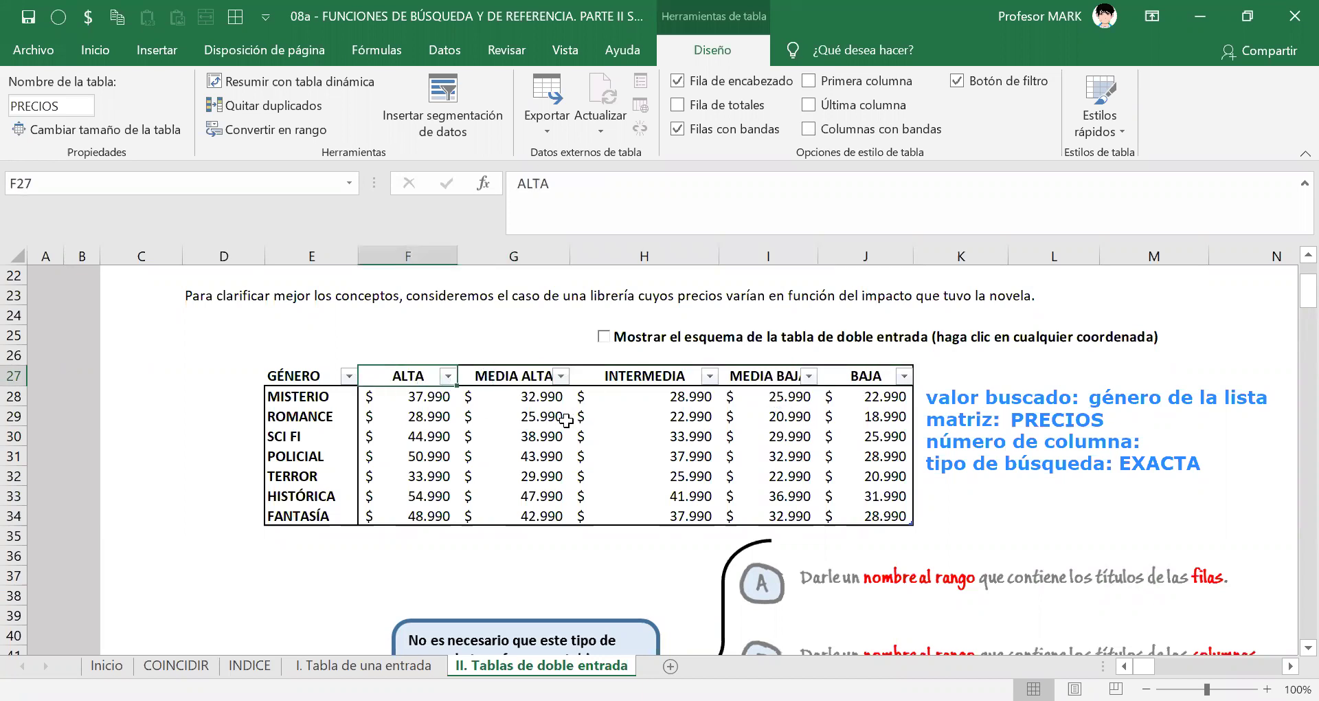
{"action": "left_click", "coordinate": [635, 378]}
{"action": "left_click_drag", "start_coordinate": [364, 375], "coordinate": [610, 371]}
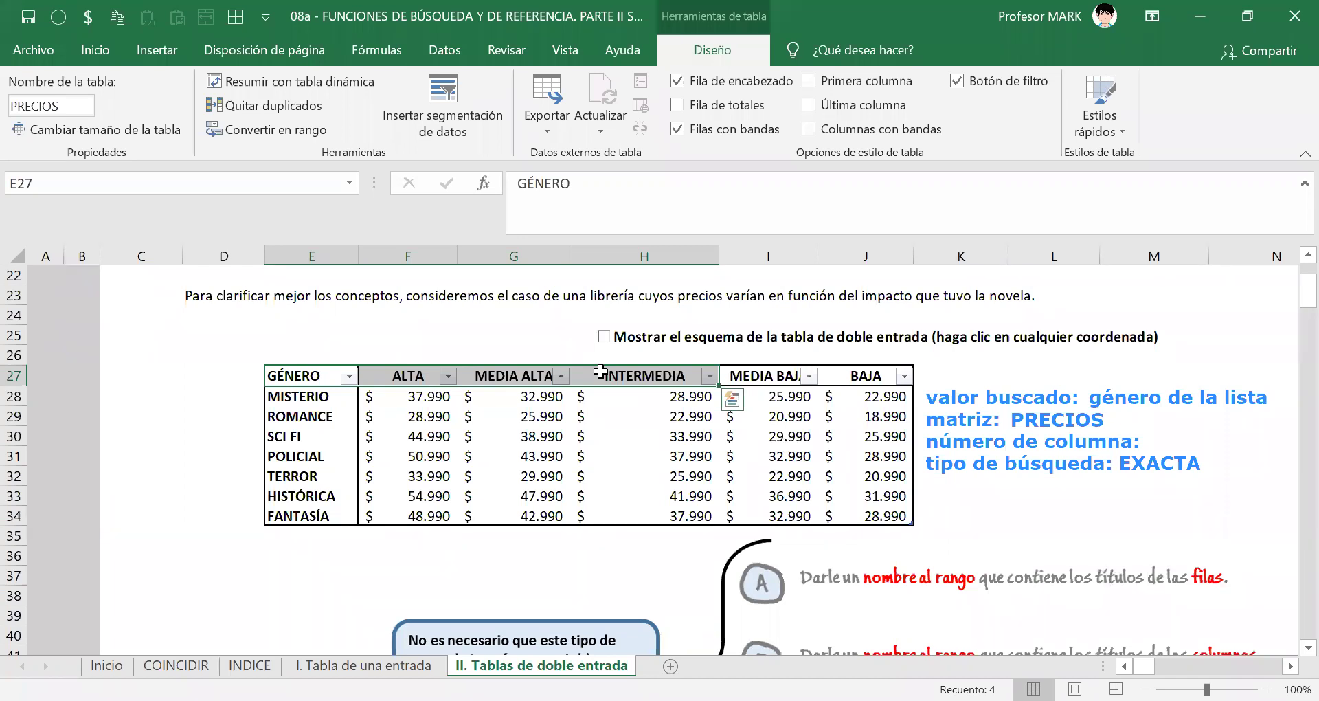
{"action": "left_click", "coordinate": [513, 433]}
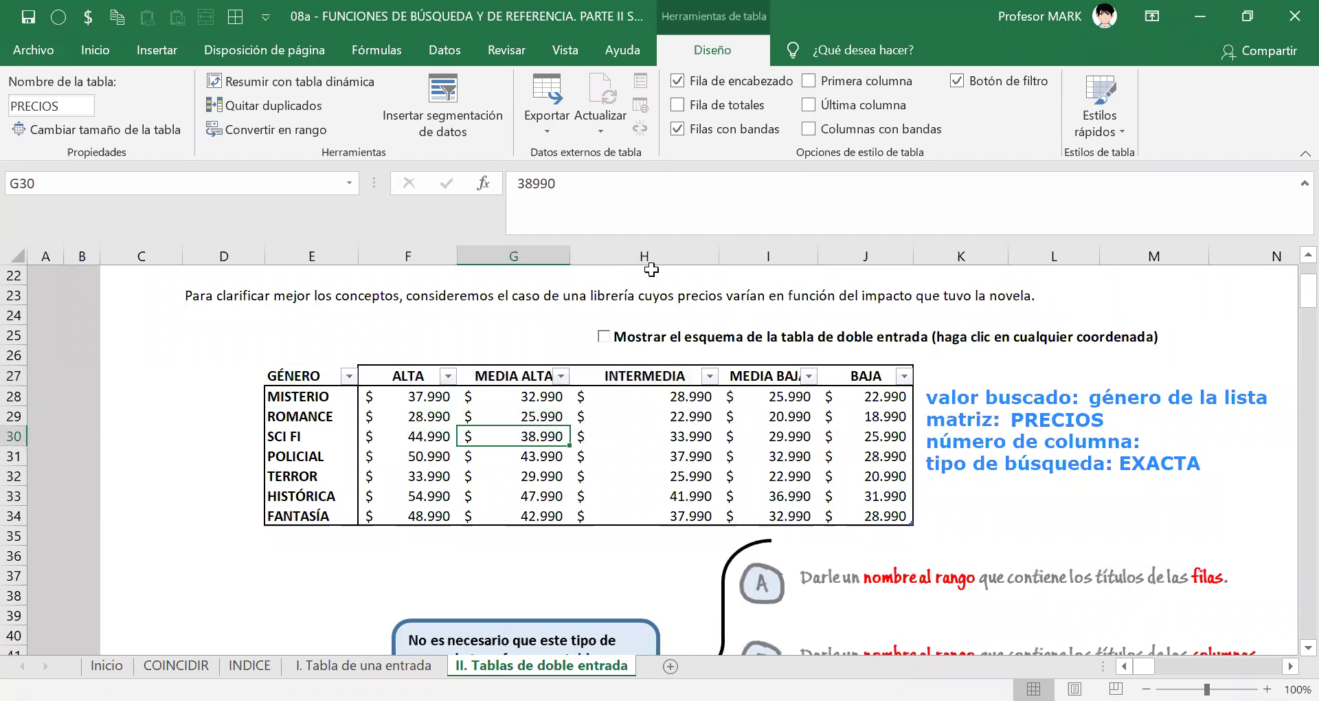
Step: Add the text COINCIDIR beside the "número de columna:" line of the note, removing the extra word "demanda"
{"action": "type", "text": "1"}
{"action": "key", "text": "Escape"}
{"action": "key", "text": "ctrl+1"}
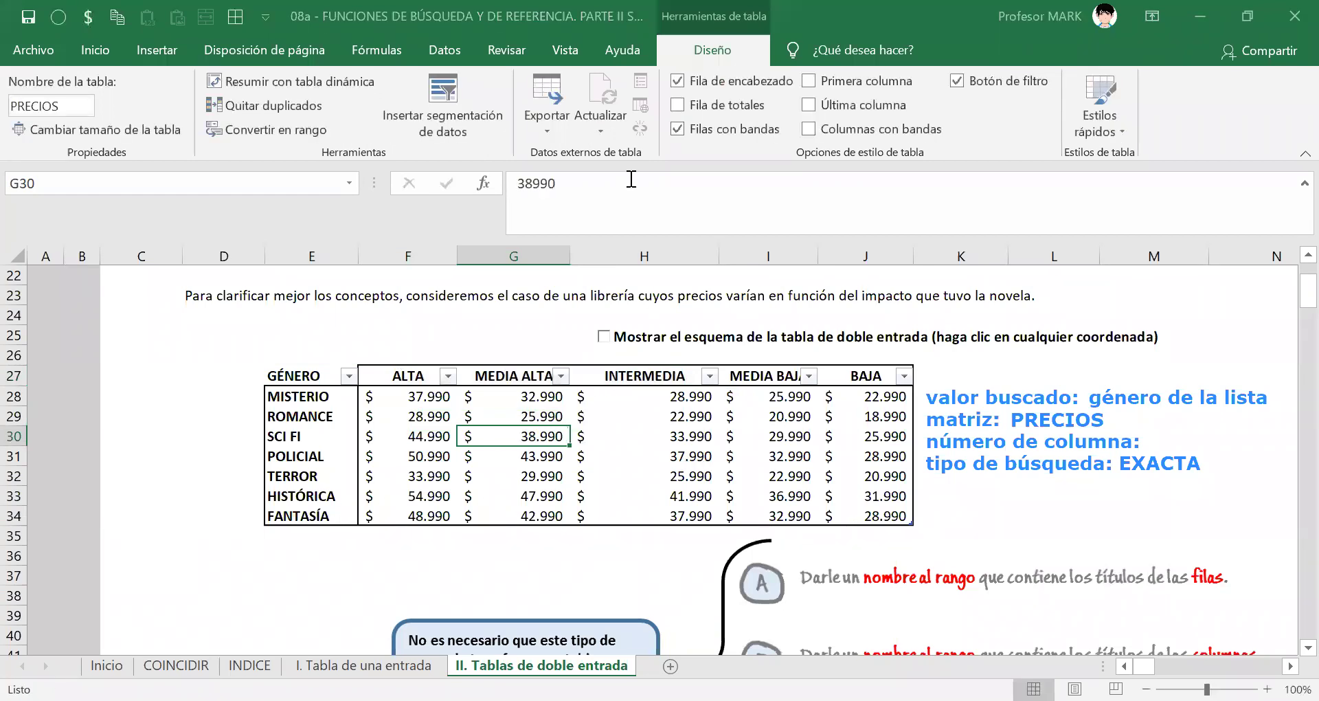
{"action": "left_click", "coordinate": [1145, 441]}
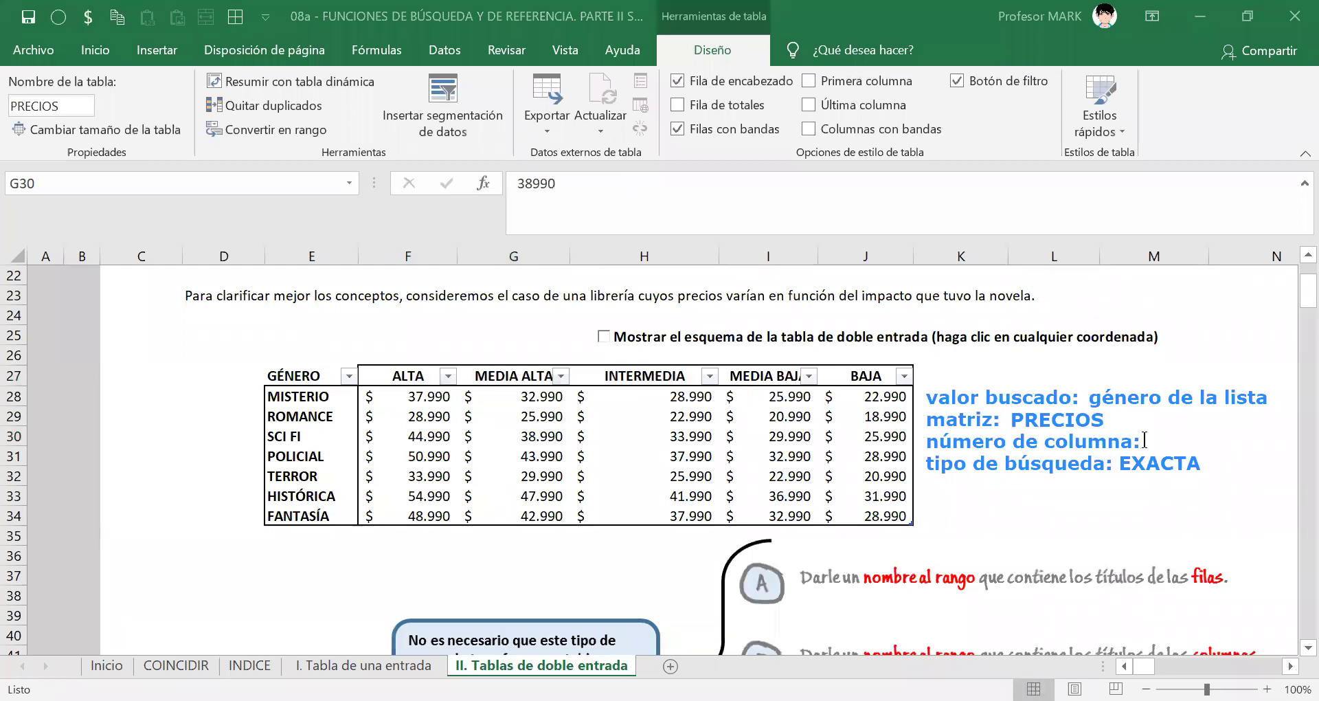
{"action": "left_click", "coordinate": [1145, 441]}
{"action": "type", "text": "COINCIDIR"}
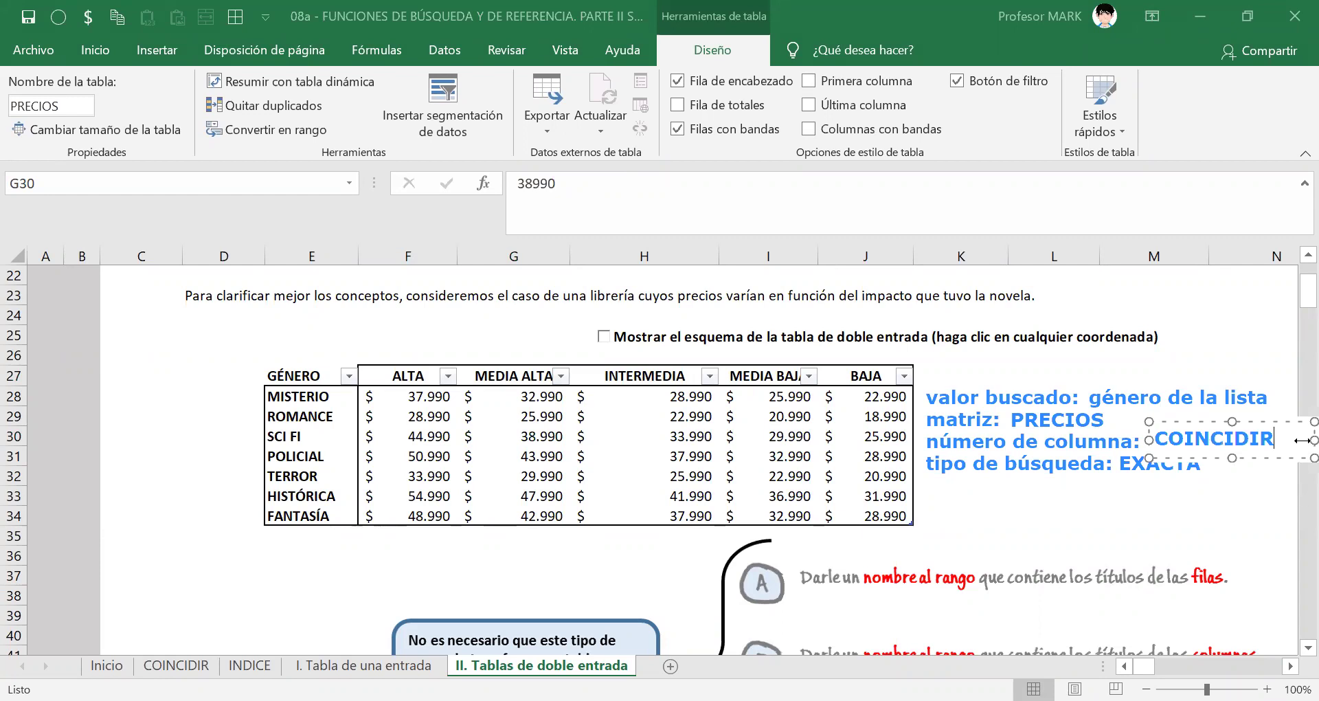
{"action": "left_click_drag", "start_coordinate": [1314, 440], "coordinate": [1304, 441]}
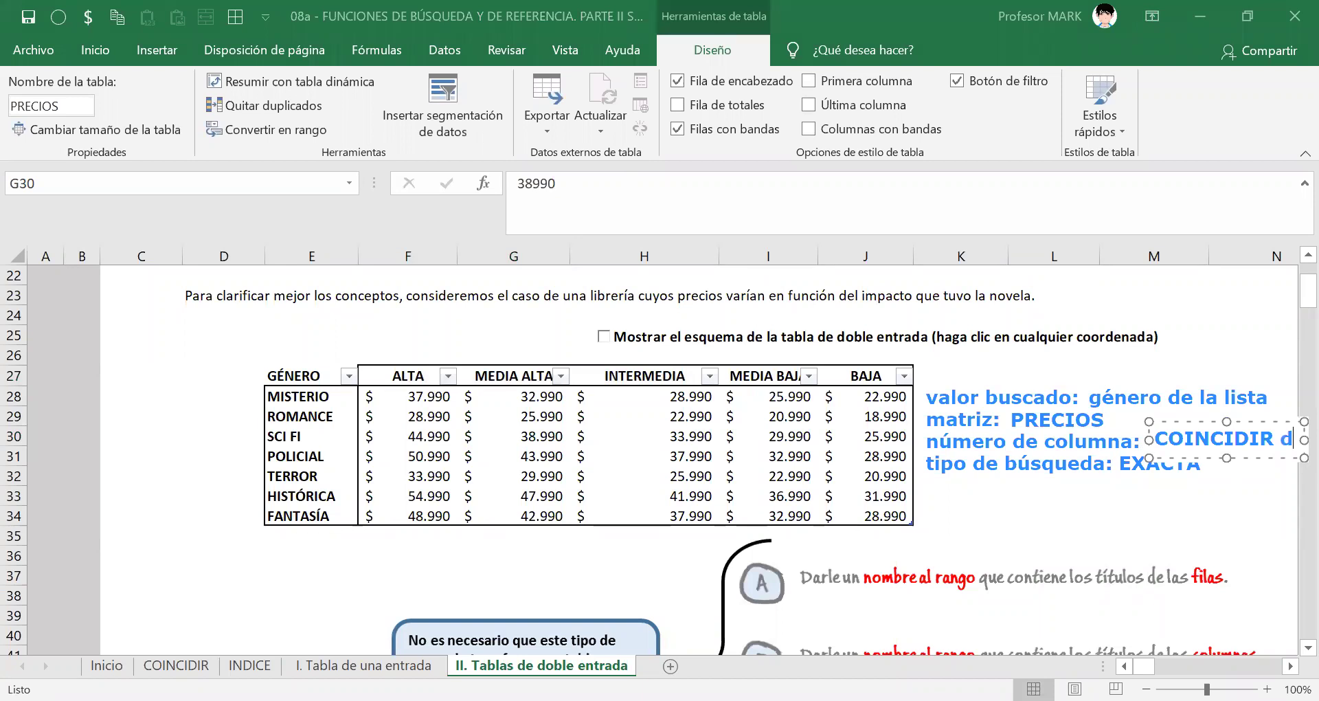
{"action": "type", "text": "demanda"}
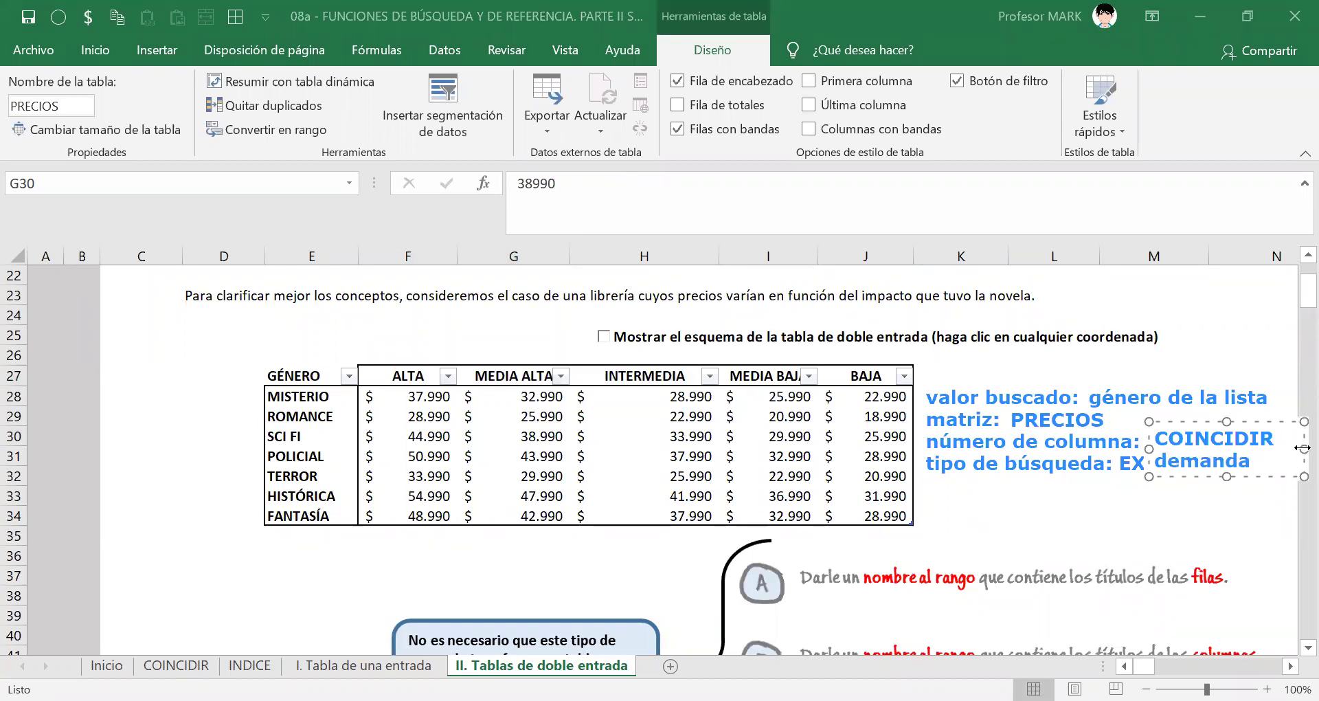
{"action": "left_click_drag", "start_coordinate": [1304, 448], "coordinate": [1158, 462]}
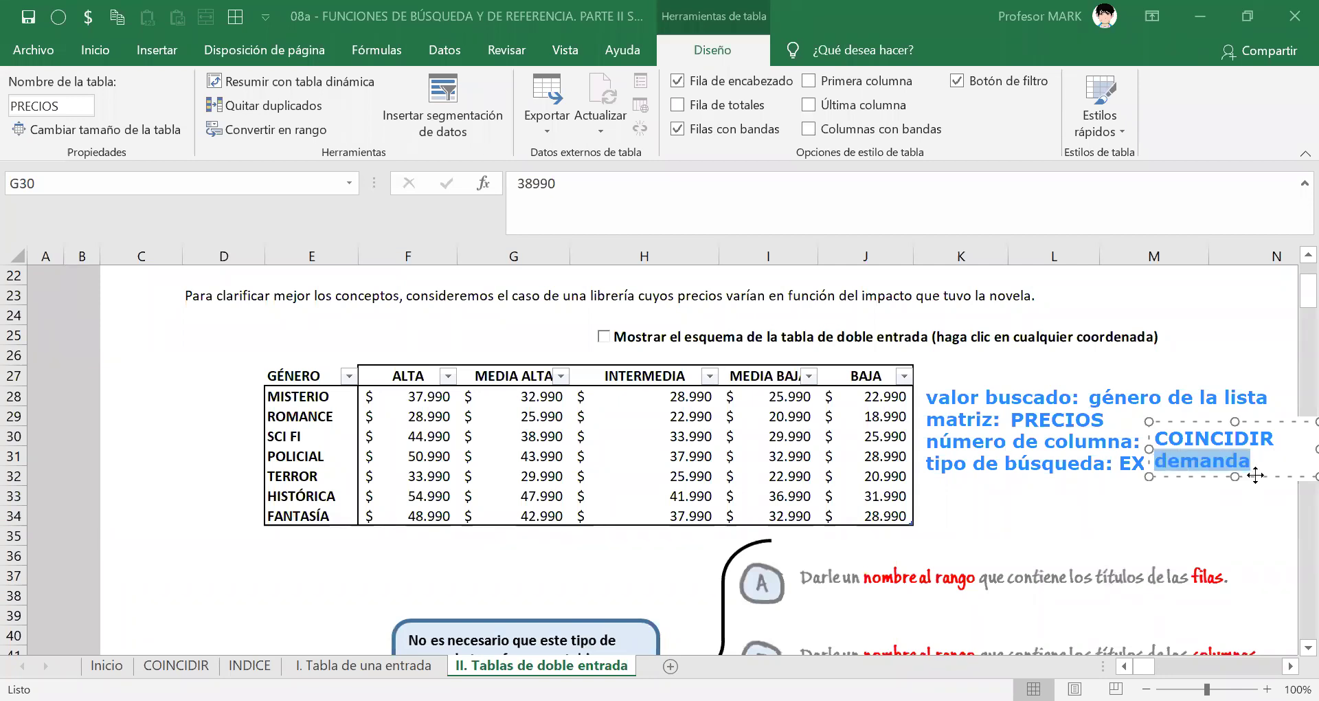
{"action": "key", "text": "BackSpace"}
{"action": "key", "text": "BackSpace"}
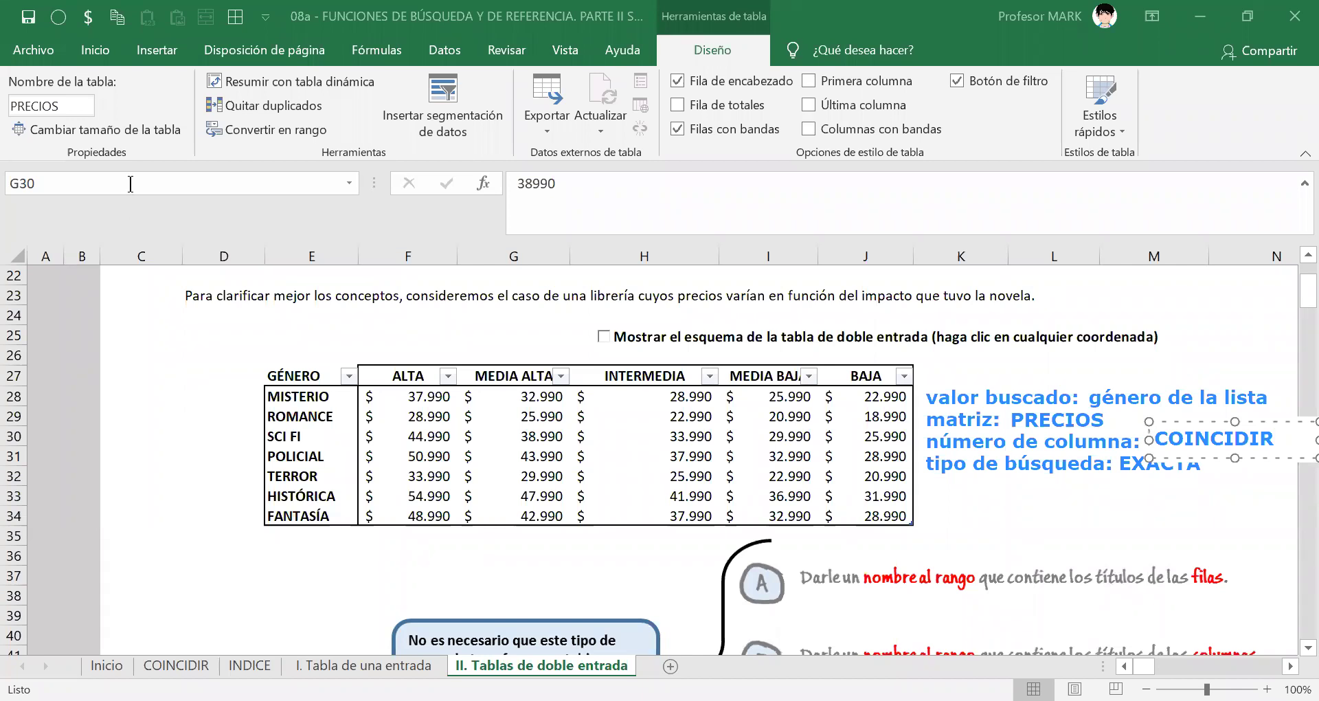
{"action": "key", "text": "Escape"}
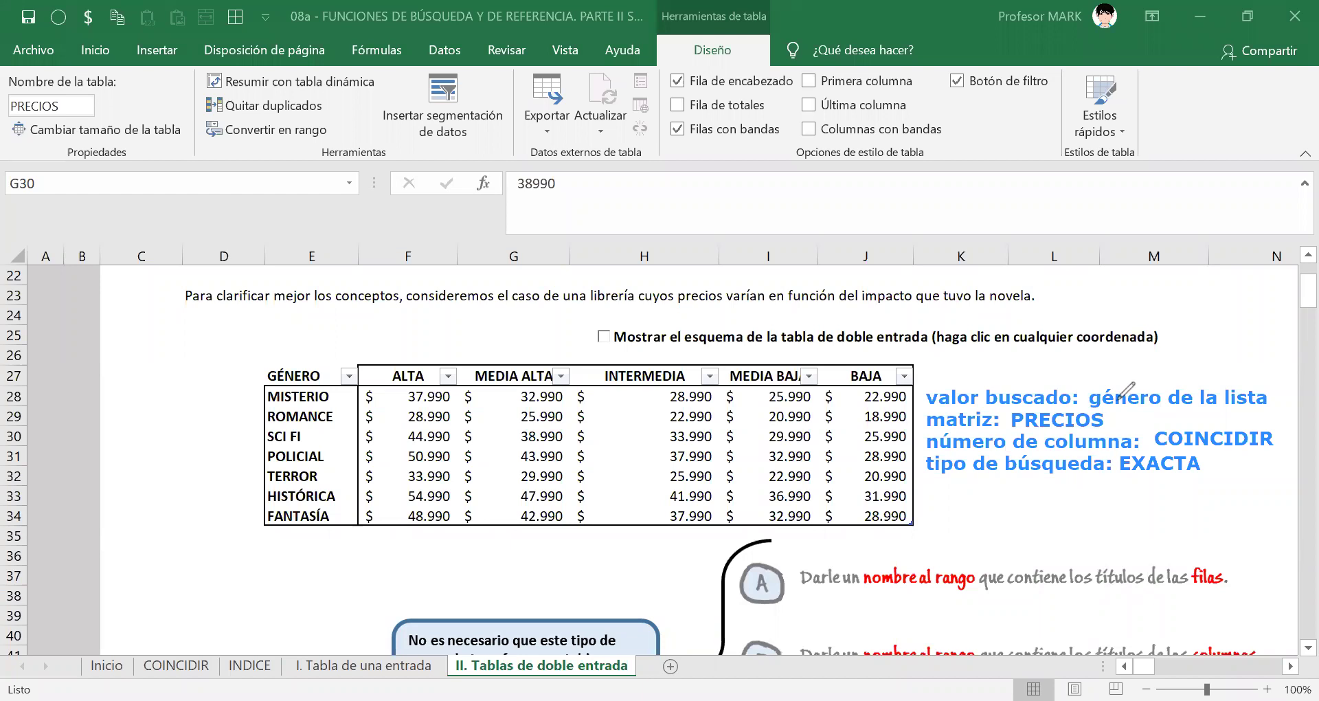
Step: Underline "género de la lista" and COINCIDIR in red, circle the genre names and add check marks beside the note
{"action": "left_click_drag", "start_coordinate": [1090, 408], "coordinate": [1269, 398]}
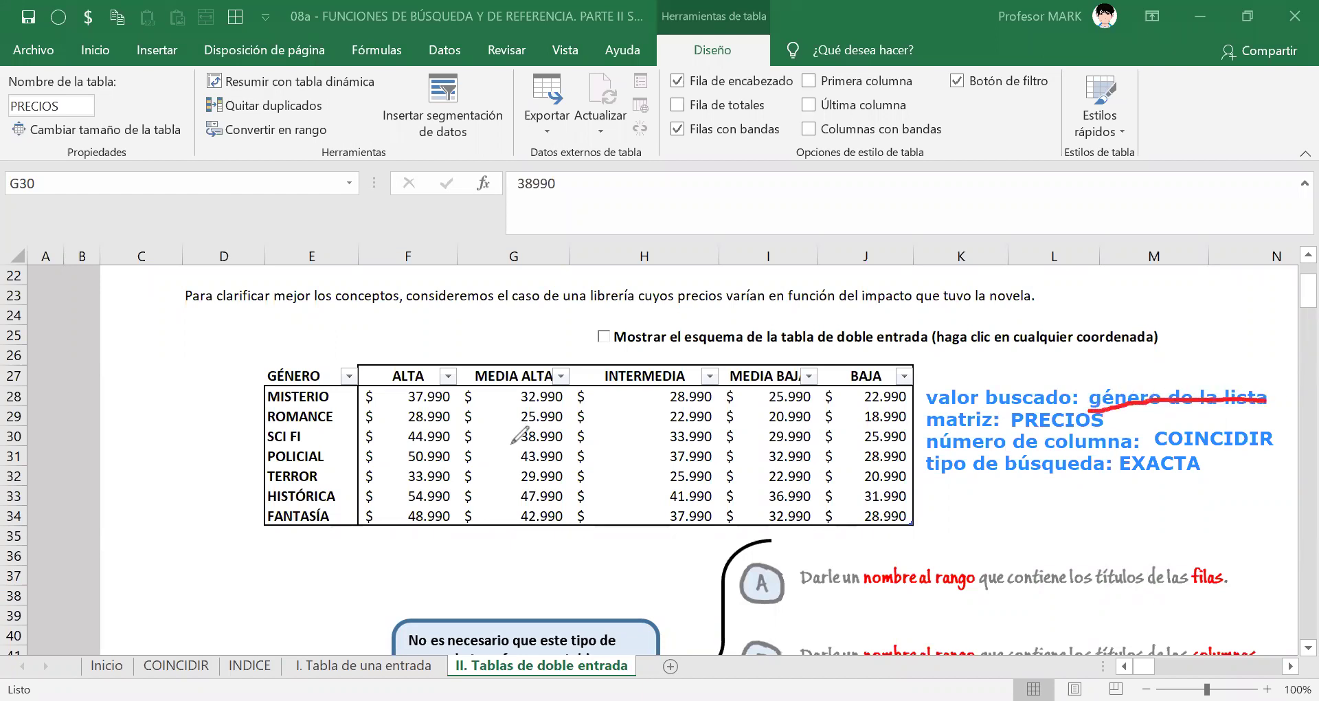
{"action": "mouse_move", "coordinate": [283, 377]}
{"action": "left_mouse_down"}
{"action": "mouse_move", "coordinate": [269, 519]}
{"action": "mouse_move", "coordinate": [340, 385]}
{"action": "mouse_move", "coordinate": [261, 395]}
{"action": "left_mouse_up"}
{"action": "mouse_move", "coordinate": [1171, 356]}
{"action": "left_mouse_down"}
{"action": "mouse_move", "coordinate": [1181, 364]}
{"action": "mouse_move", "coordinate": [1212, 303]}
{"action": "left_mouse_up"}
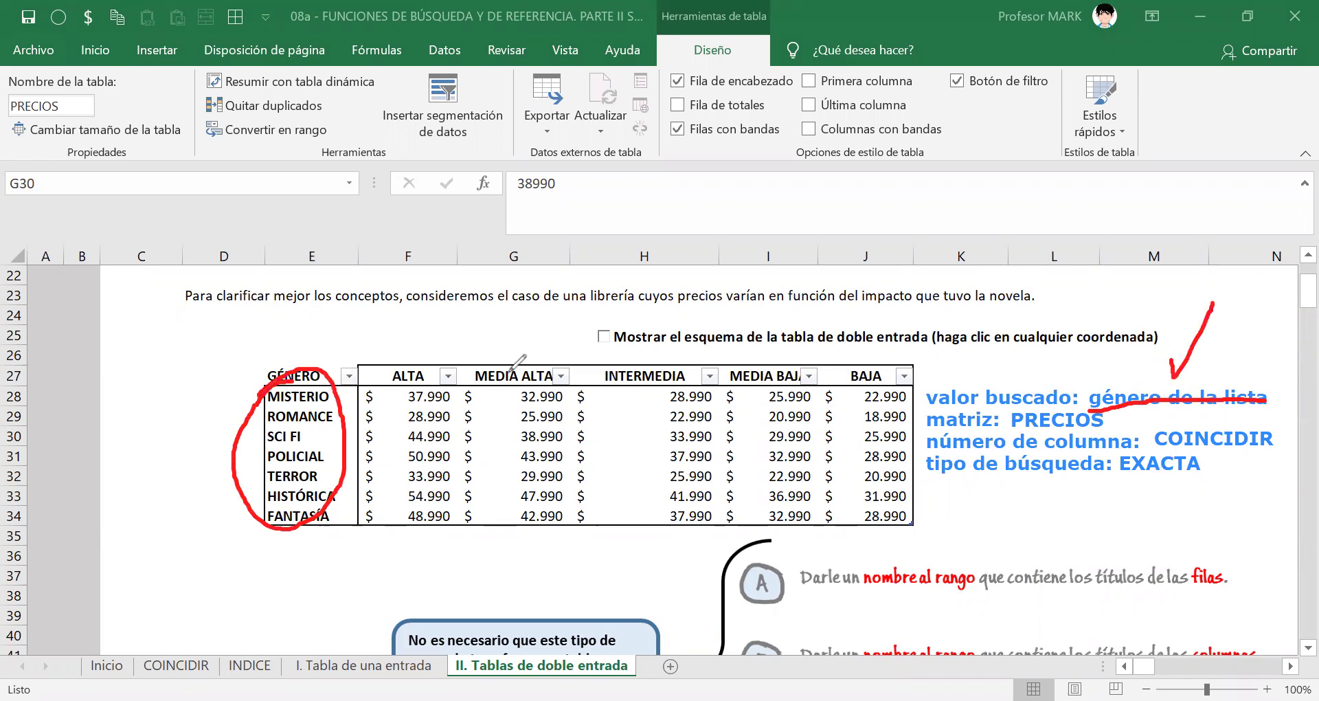
{"action": "mouse_move", "coordinate": [1132, 419]}
{"action": "left_mouse_down"}
{"action": "mouse_move", "coordinate": [1213, 451]}
{"action": "mouse_move", "coordinate": [1265, 445]}
{"action": "left_mouse_up"}
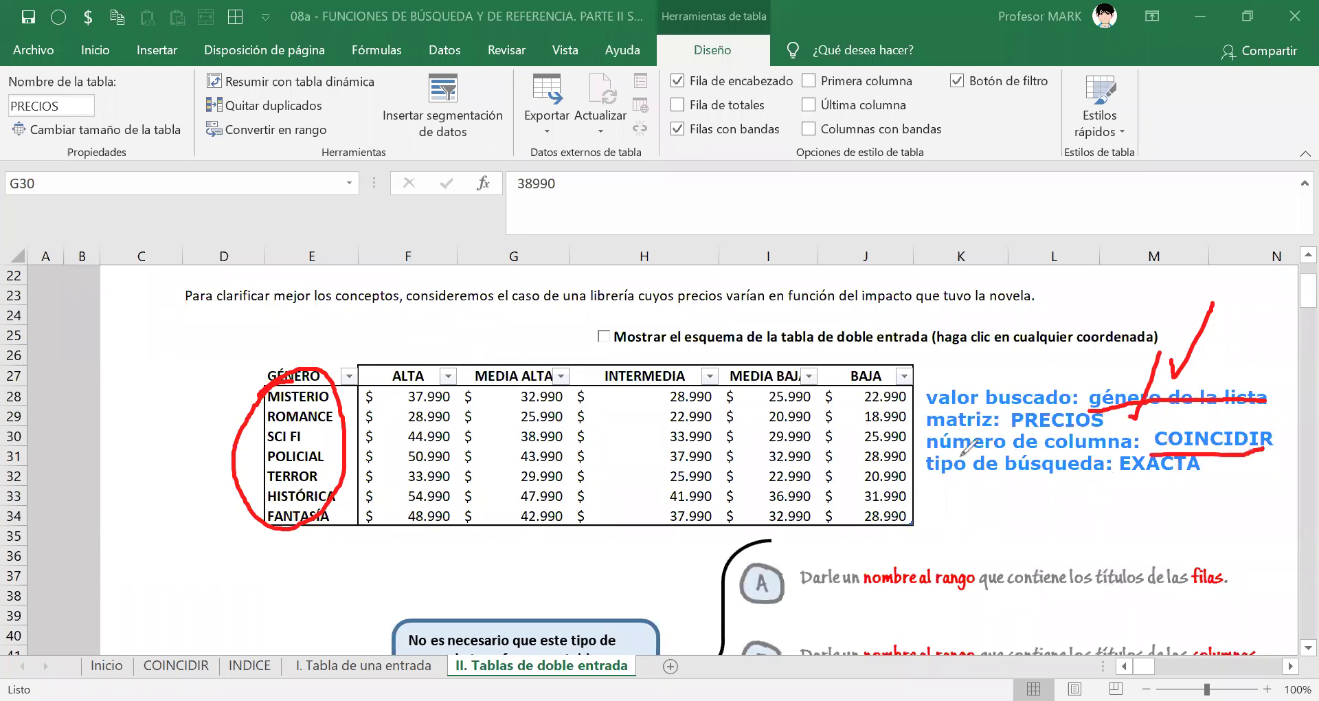
Step: Circle the header row in red with the label "# Enc.", check off COINCIDIR and EXACTA, and clear all on-screen notes
{"action": "mouse_move", "coordinate": [261, 361]}
{"action": "left_mouse_down"}
{"action": "mouse_move", "coordinate": [385, 395]}
{"action": "mouse_move", "coordinate": [918, 382]}
{"action": "mouse_move", "coordinate": [547, 331]}
{"action": "mouse_move", "coordinate": [279, 347]}
{"action": "mouse_move", "coordinate": [259, 377]}
{"action": "left_mouse_up"}
{"action": "mouse_move", "coordinate": [303, 306]}
{"action": "left_mouse_down"}
{"action": "mouse_move", "coordinate": [311, 350]}
{"action": "mouse_move", "coordinate": [327, 316]}
{"action": "mouse_move", "coordinate": [375, 333]}
{"action": "mouse_move", "coordinate": [371, 307]}
{"action": "mouse_move", "coordinate": [389, 337]}
{"action": "mouse_move", "coordinate": [405, 336]}
{"action": "left_mouse_up"}
{"action": "left_click", "coordinate": [415, 333]}
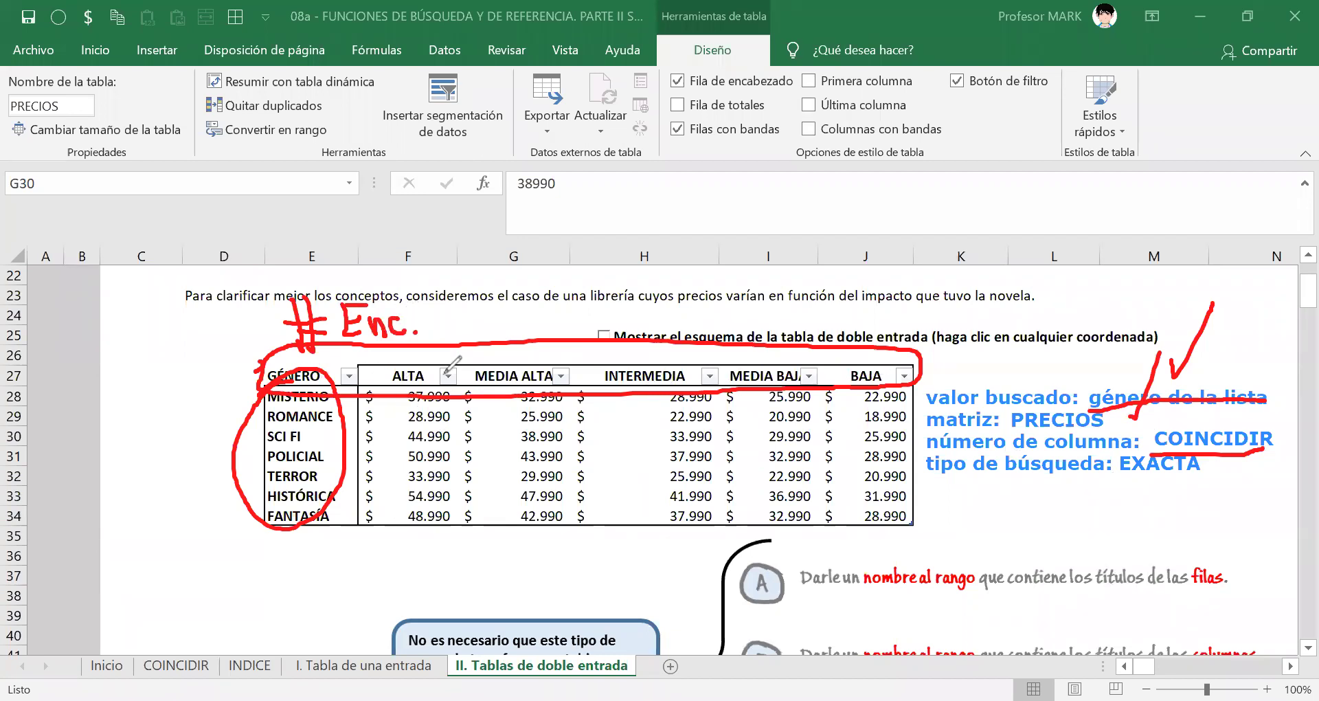
{"action": "mouse_move", "coordinate": [1201, 397]}
{"action": "left_mouse_down"}
{"action": "mouse_move", "coordinate": [1211, 420]}
{"action": "mouse_move", "coordinate": [1249, 358]}
{"action": "left_mouse_up"}
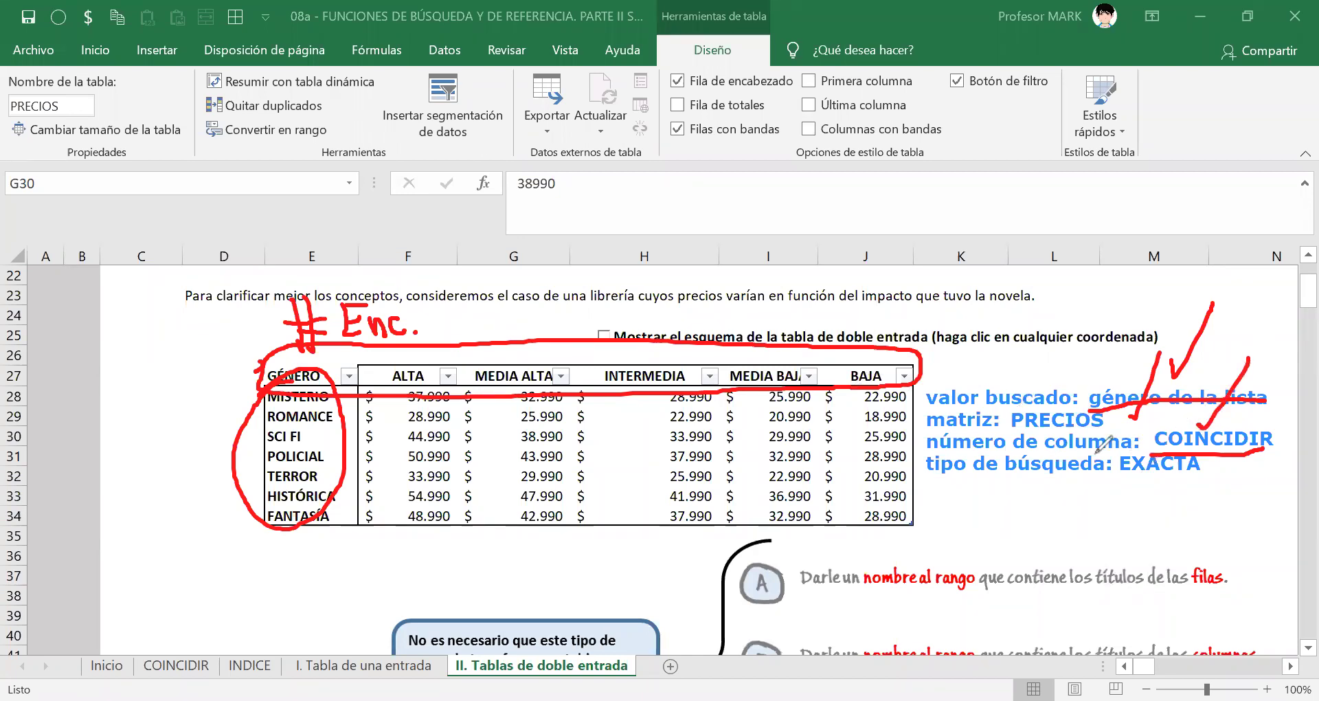
{"action": "mouse_move", "coordinate": [1125, 475]}
{"action": "left_mouse_down"}
{"action": "mouse_move", "coordinate": [1135, 488]}
{"action": "mouse_move", "coordinate": [1203, 396]}
{"action": "left_mouse_up"}
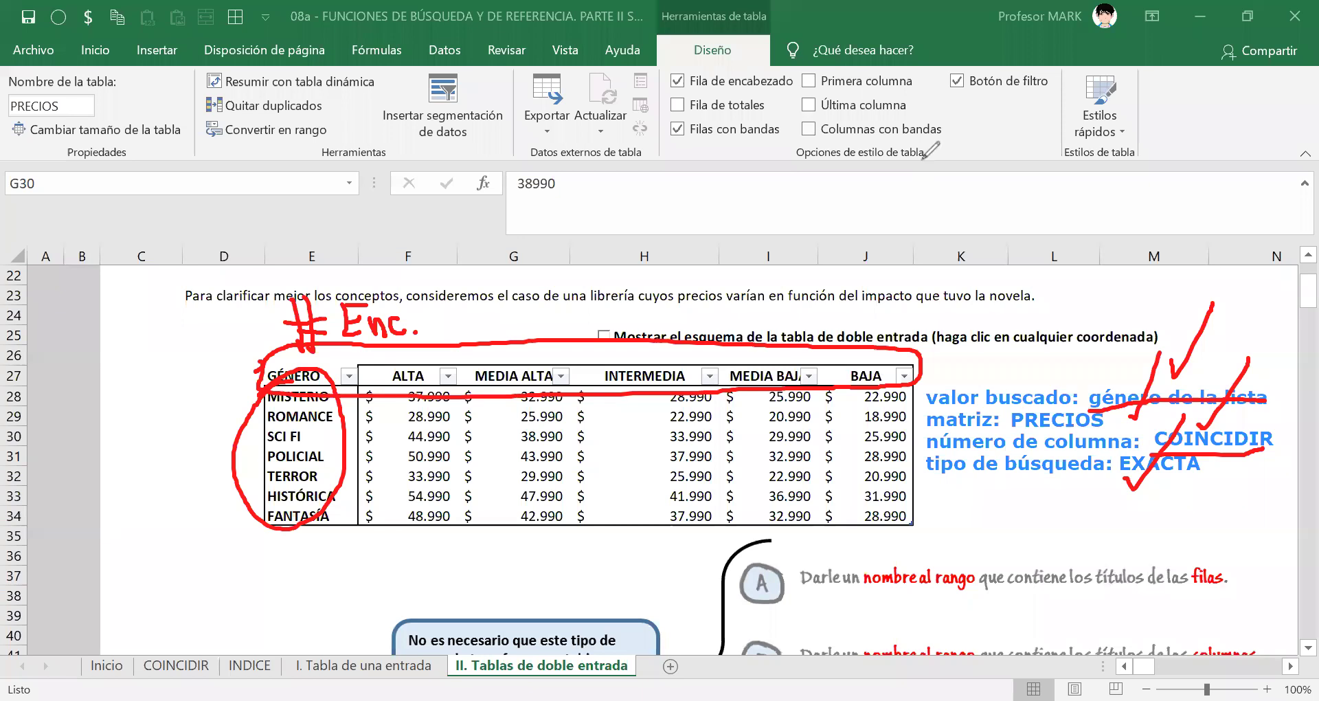
{"action": "key", "text": "e"}
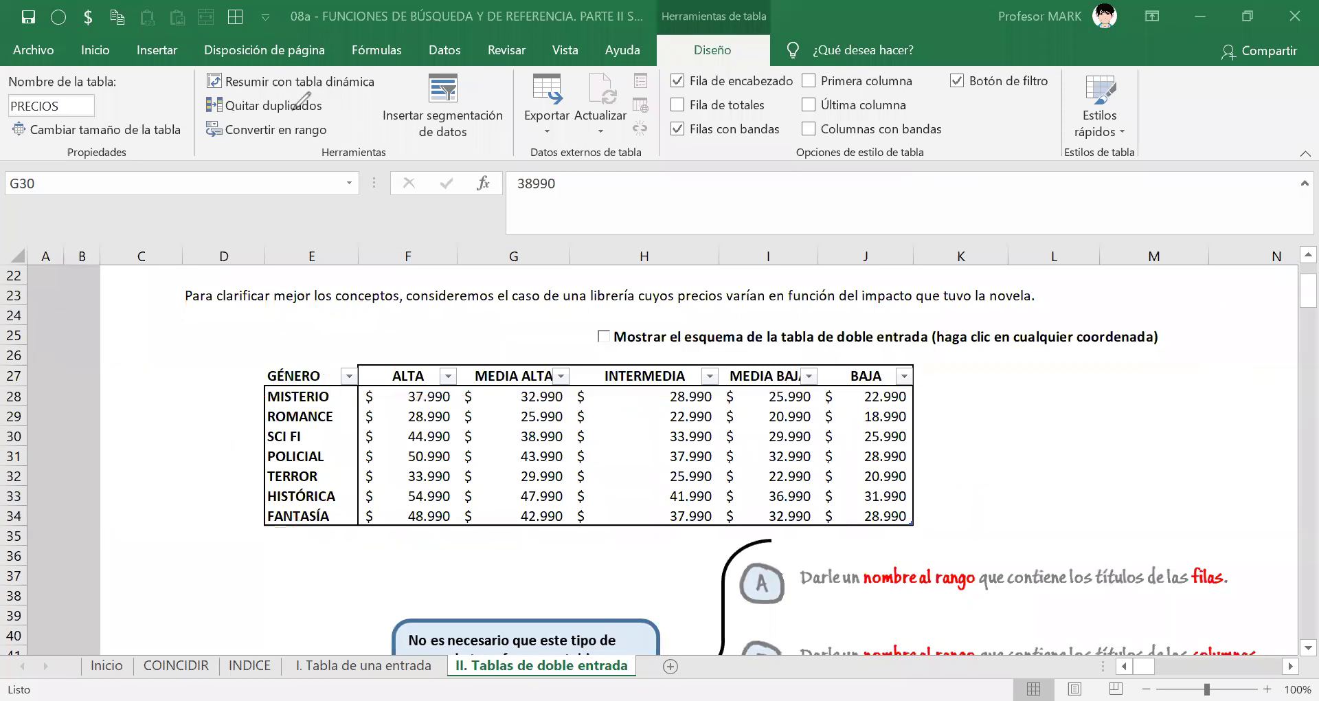
Step: Start a BUSCARV formula in exercise 3's PRECIO DE VENTA cell, using the chosen genre in F80 as the lookup value
{"action": "left_click", "coordinate": [696, 443]}
{"action": "scroll", "coordinate": [694, 444], "scroll_direction": "down", "scroll_amount": 6}
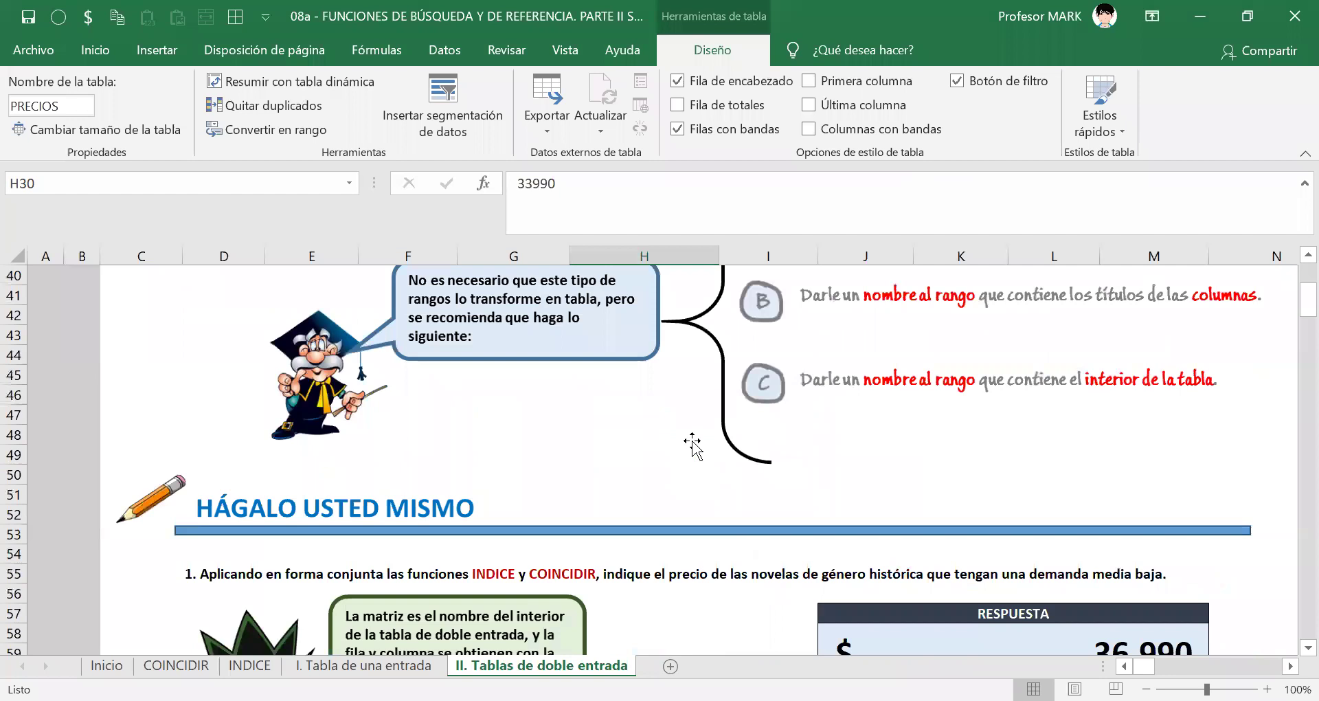
{"action": "scroll", "coordinate": [693, 445], "scroll_direction": "down", "scroll_amount": 5}
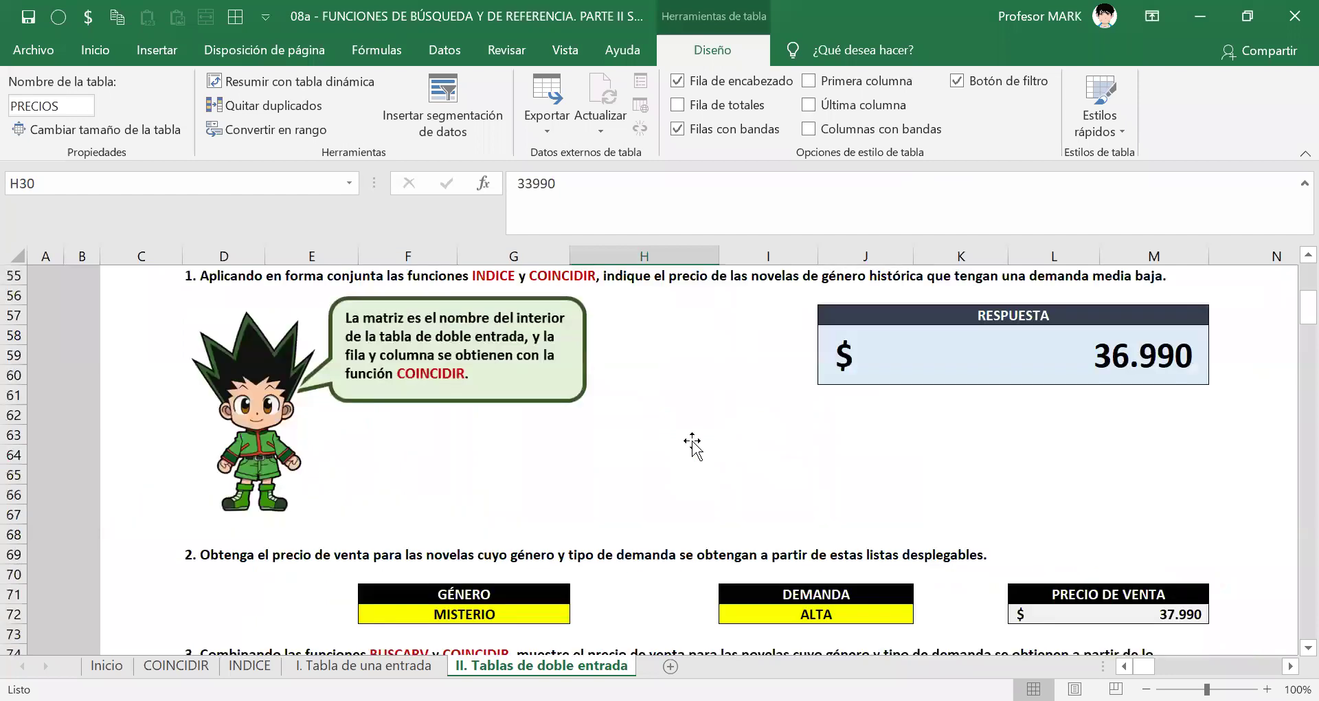
{"action": "scroll", "coordinate": [962, 591], "scroll_direction": "down", "scroll_amount": 3}
{"action": "left_click", "coordinate": [1206, 580]}
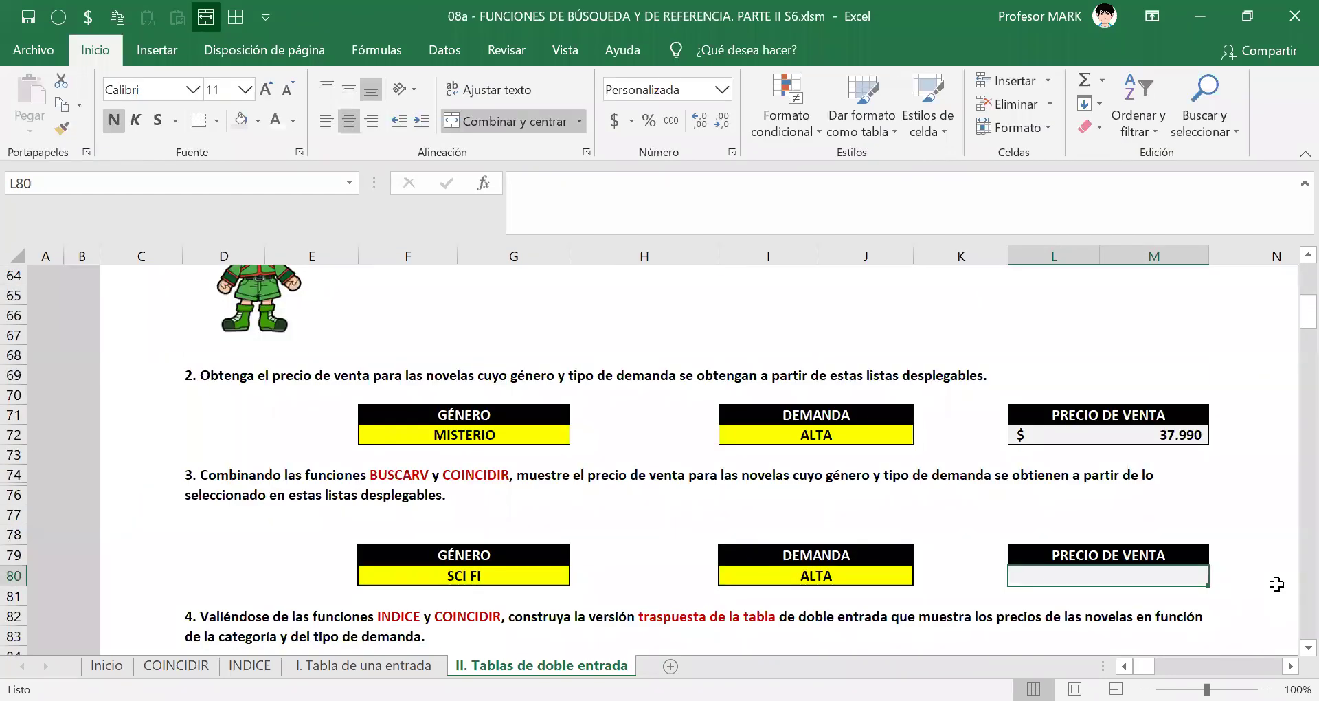
{"action": "type", "text": "=bus"}
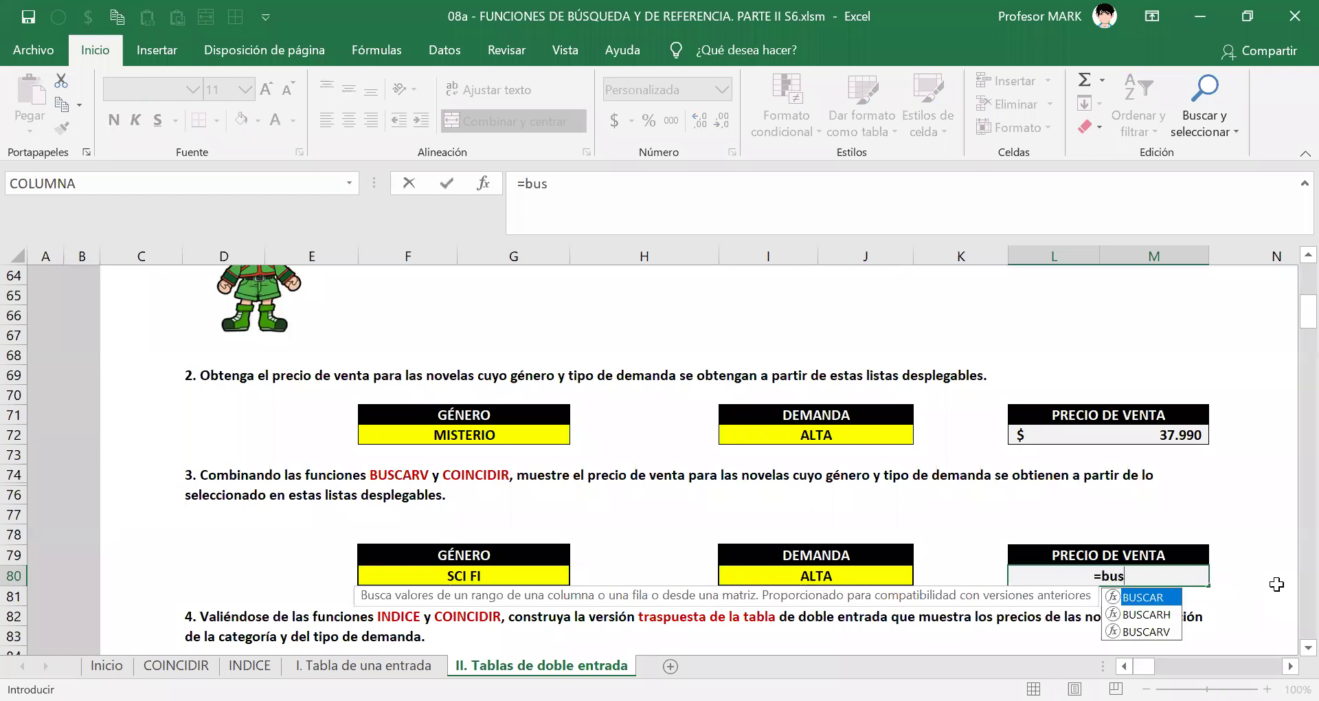
{"action": "double_click", "coordinate": [1146, 632]}
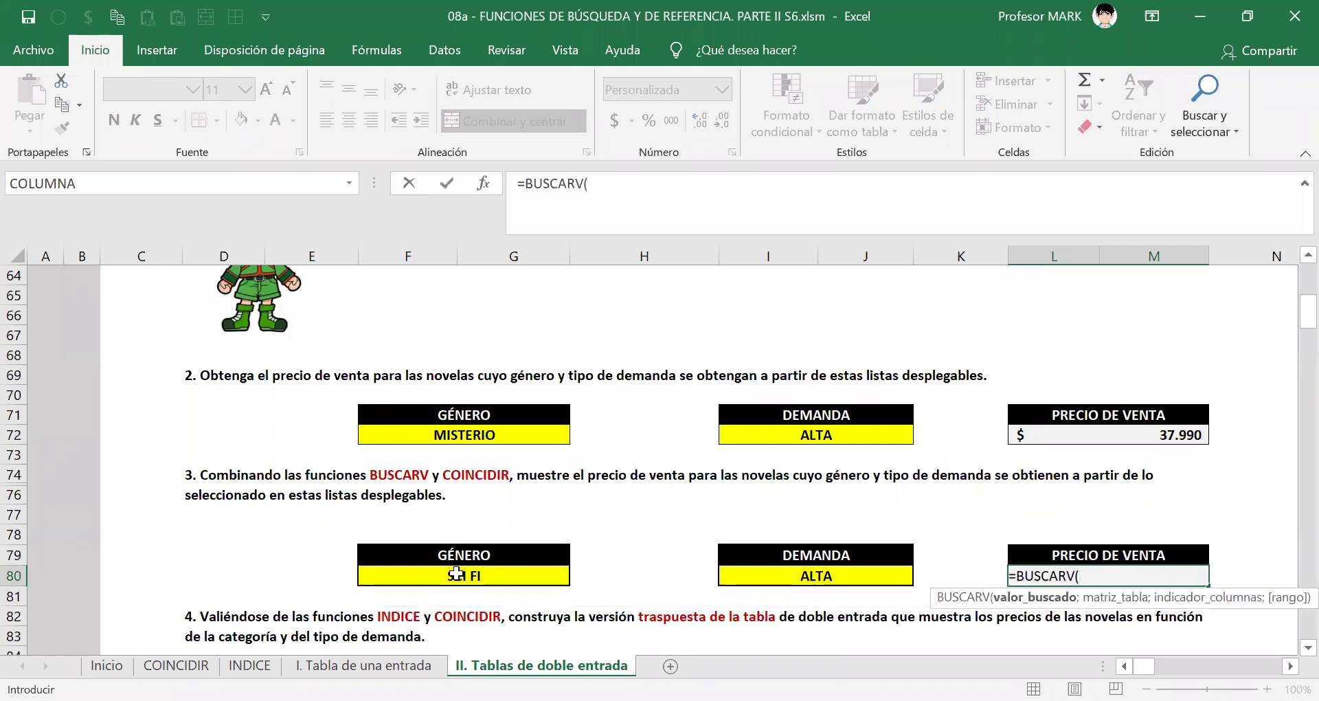
{"action": "left_click", "coordinate": [456, 576]}
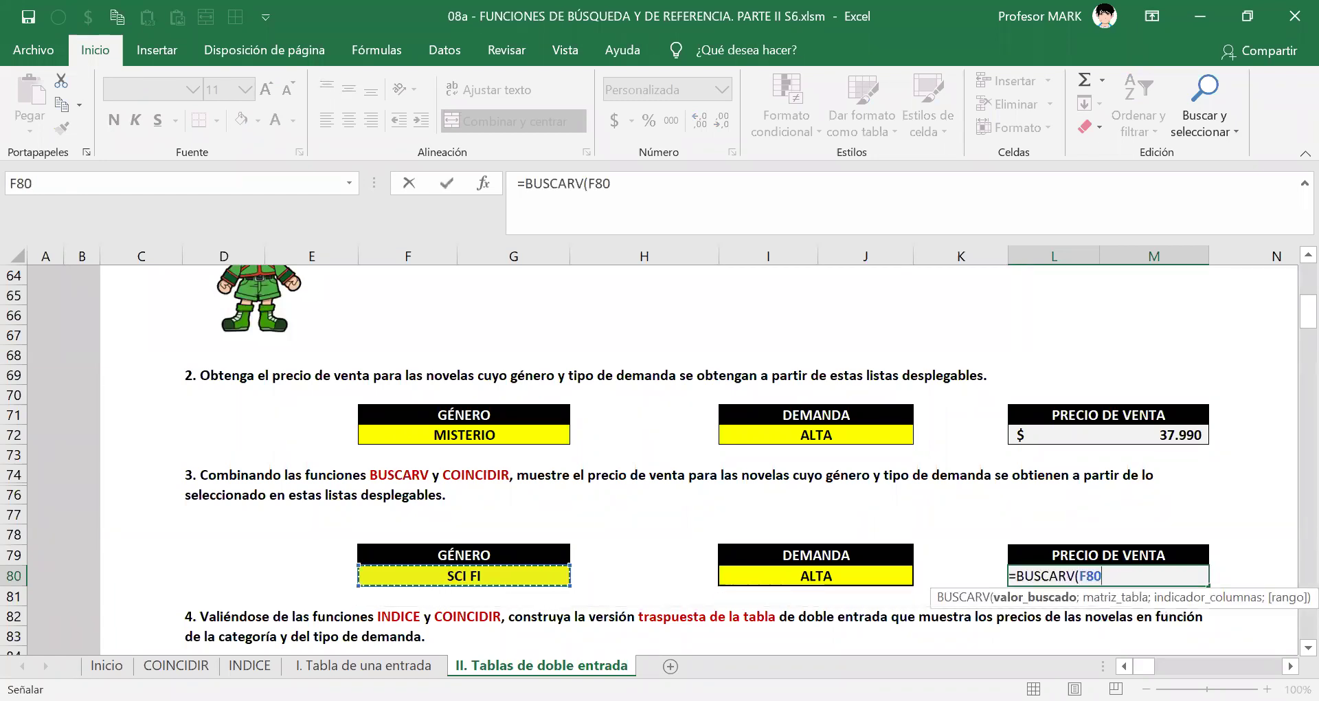
{"action": "type", "text": ";"}
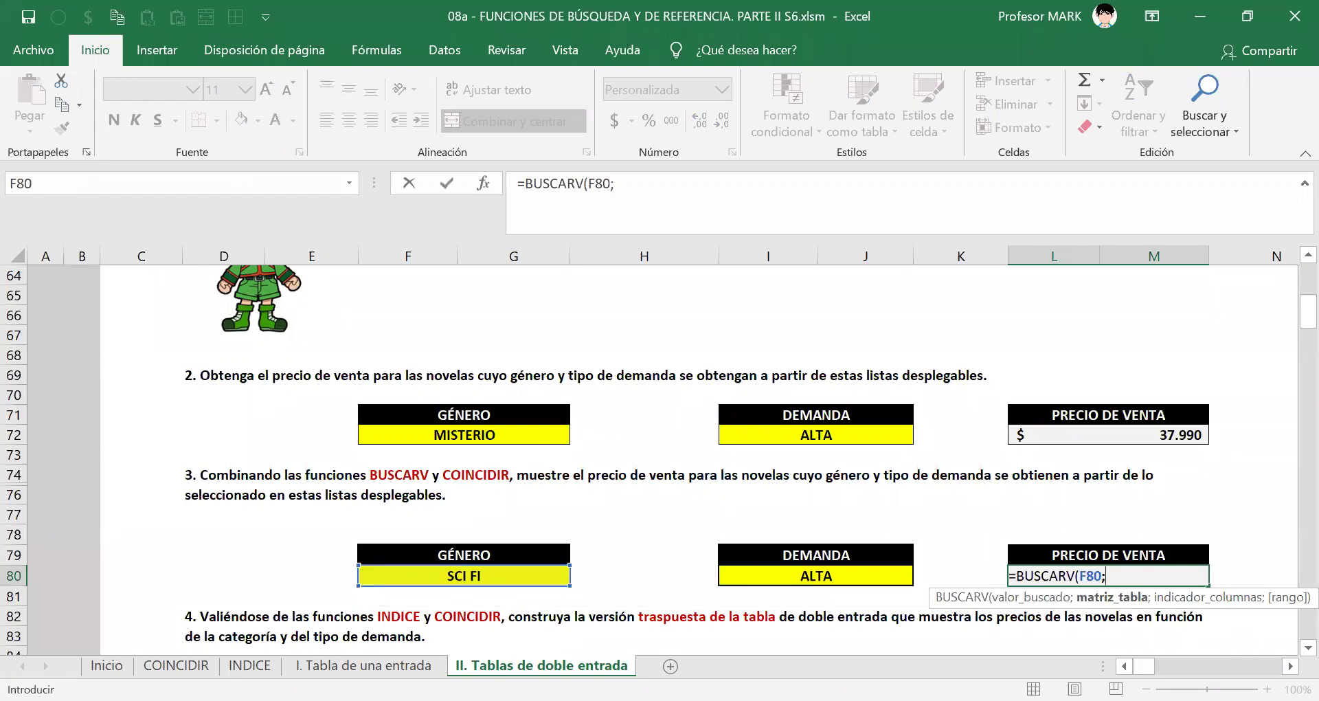
Step: Supply the PRECIOS table as BUSCARV's matriz_tabla argument and continue to the column indicator
{"action": "type", "text": "precio"}
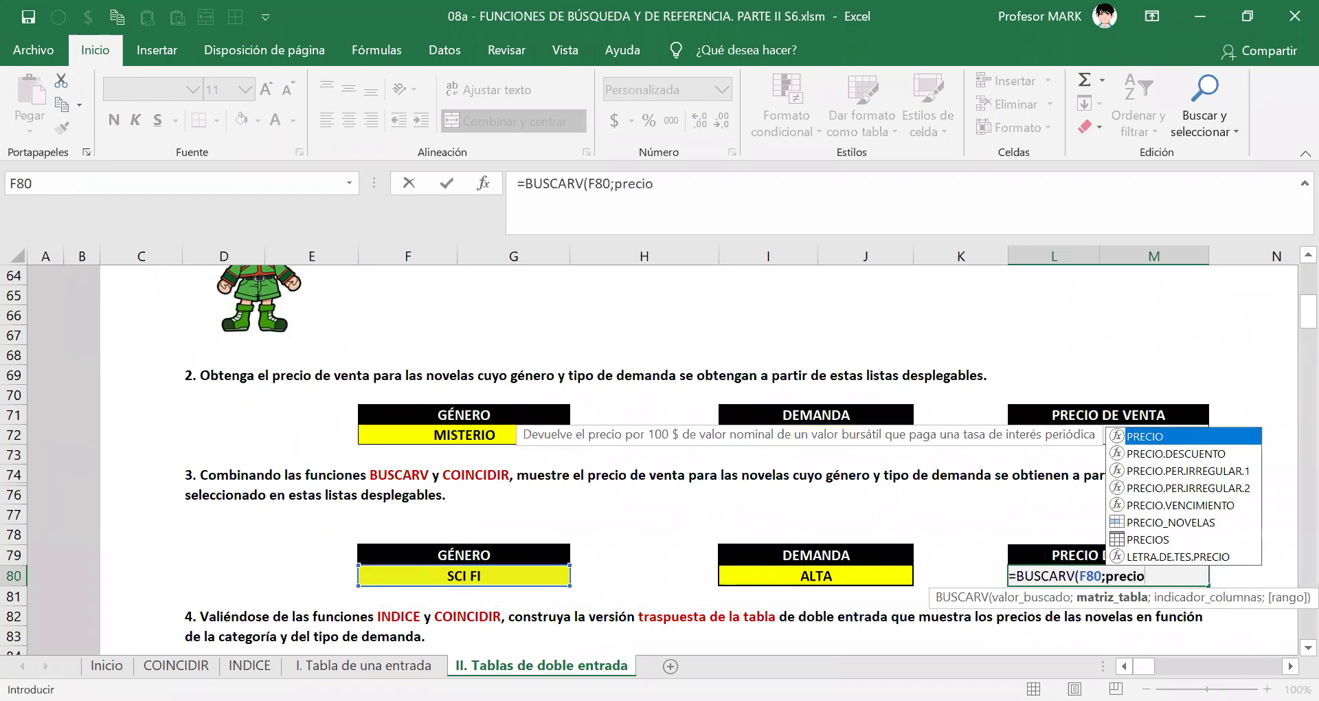
{"action": "key", "text": "Down"}
{"action": "key", "text": "Down"}
{"action": "key", "text": "Down"}
{"action": "key", "text": "Down"}
{"action": "key", "text": "Down"}
{"action": "key", "text": "Down"}
{"action": "key", "text": "Tab"}
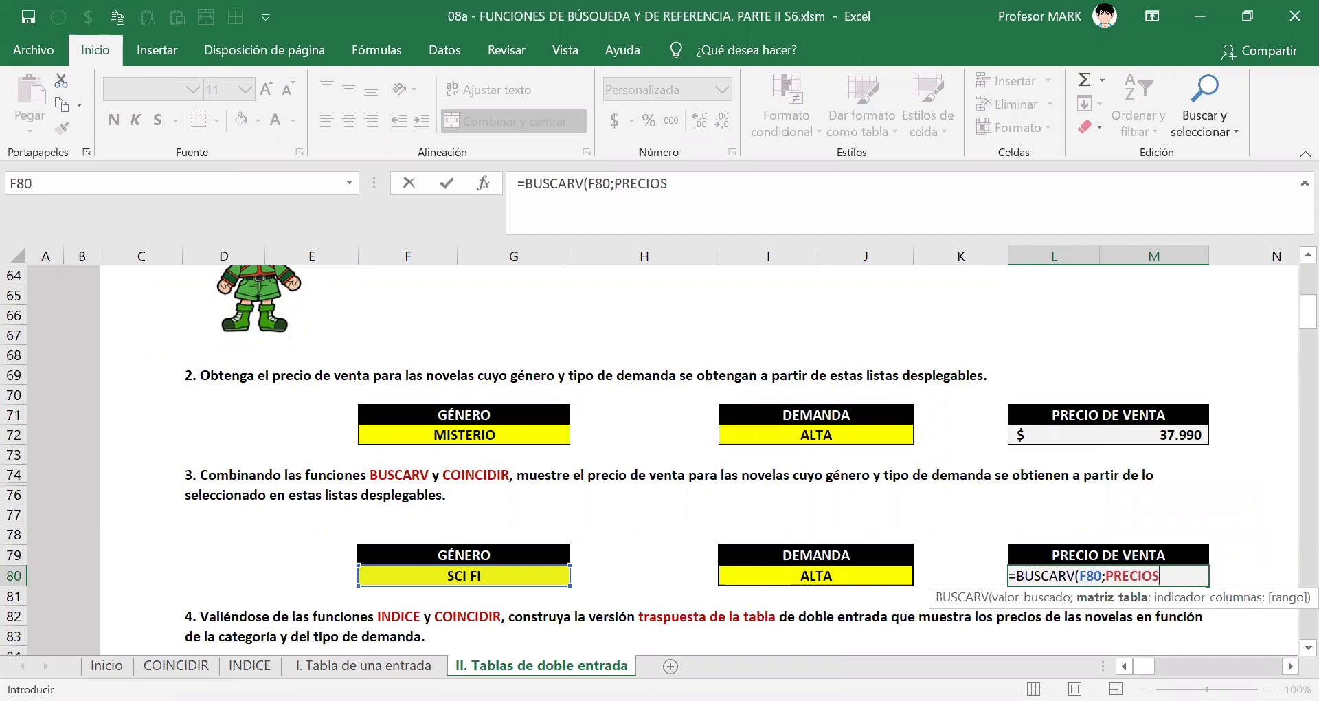
{"action": "type", "text": ";"}
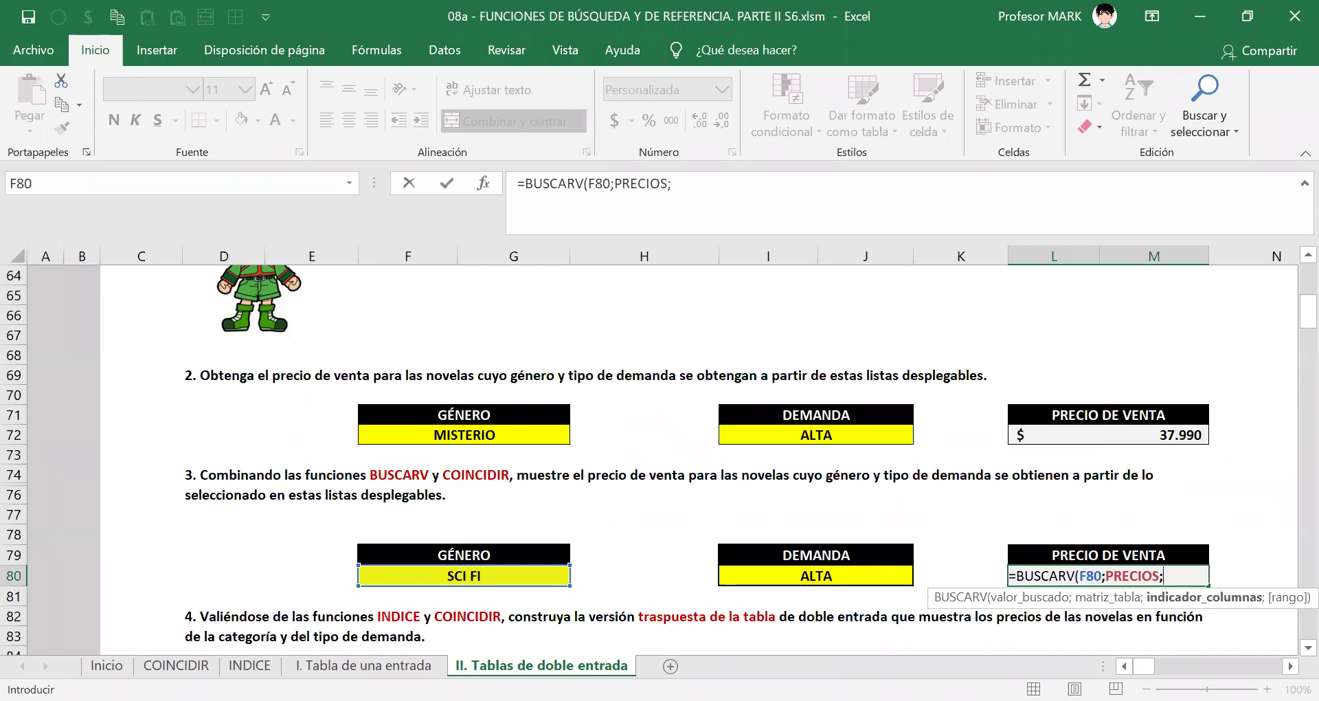
Step: Nest COINCIDIR as the column indicator, with the chosen demand in I80 as its lookup value
{"action": "scroll", "coordinate": [574, 576], "scroll_direction": "right", "scroll_amount": 3}
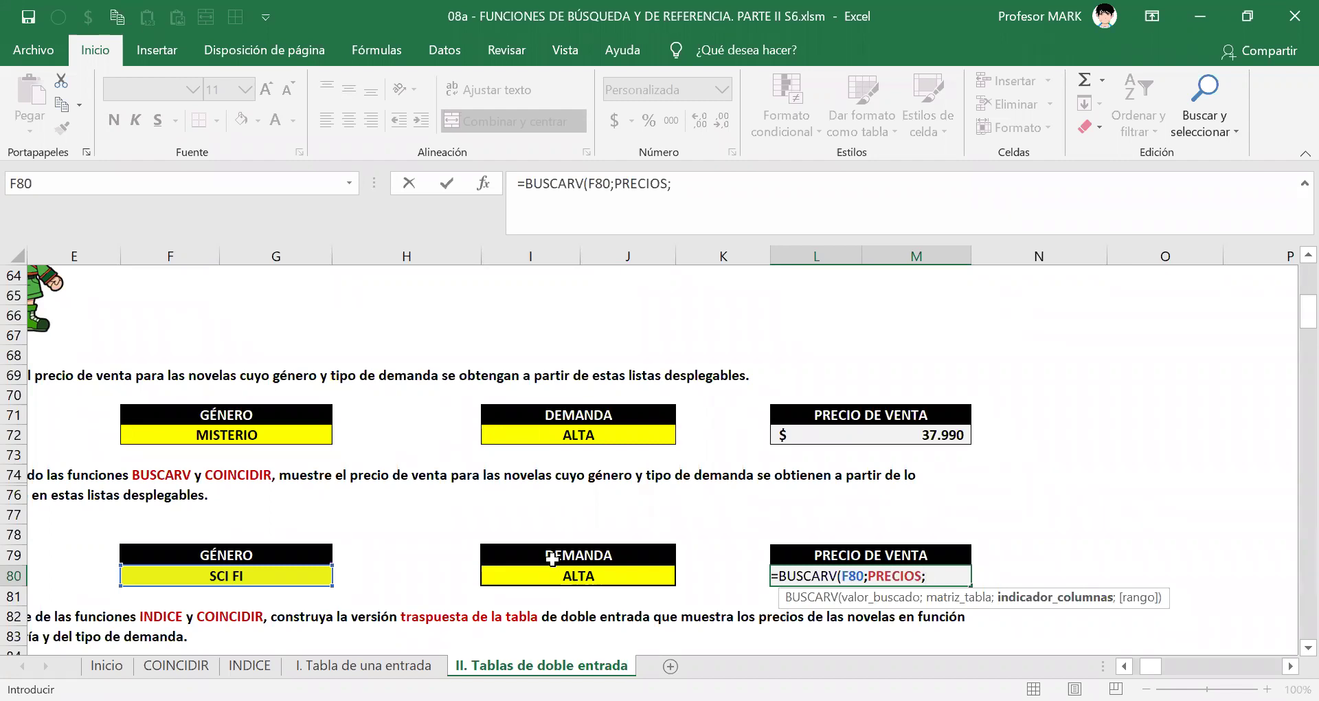
{"action": "type", "text": "COINCIDIR("}
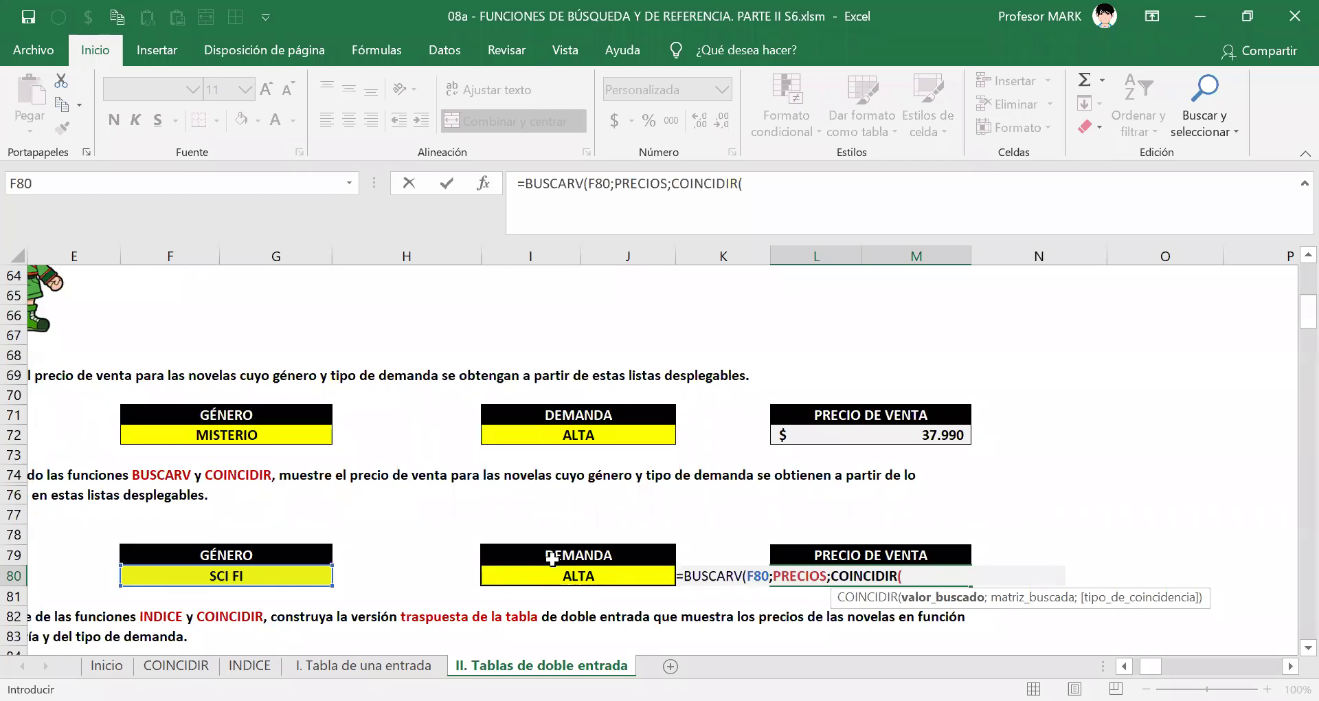
{"action": "left_click", "coordinate": [546, 575]}
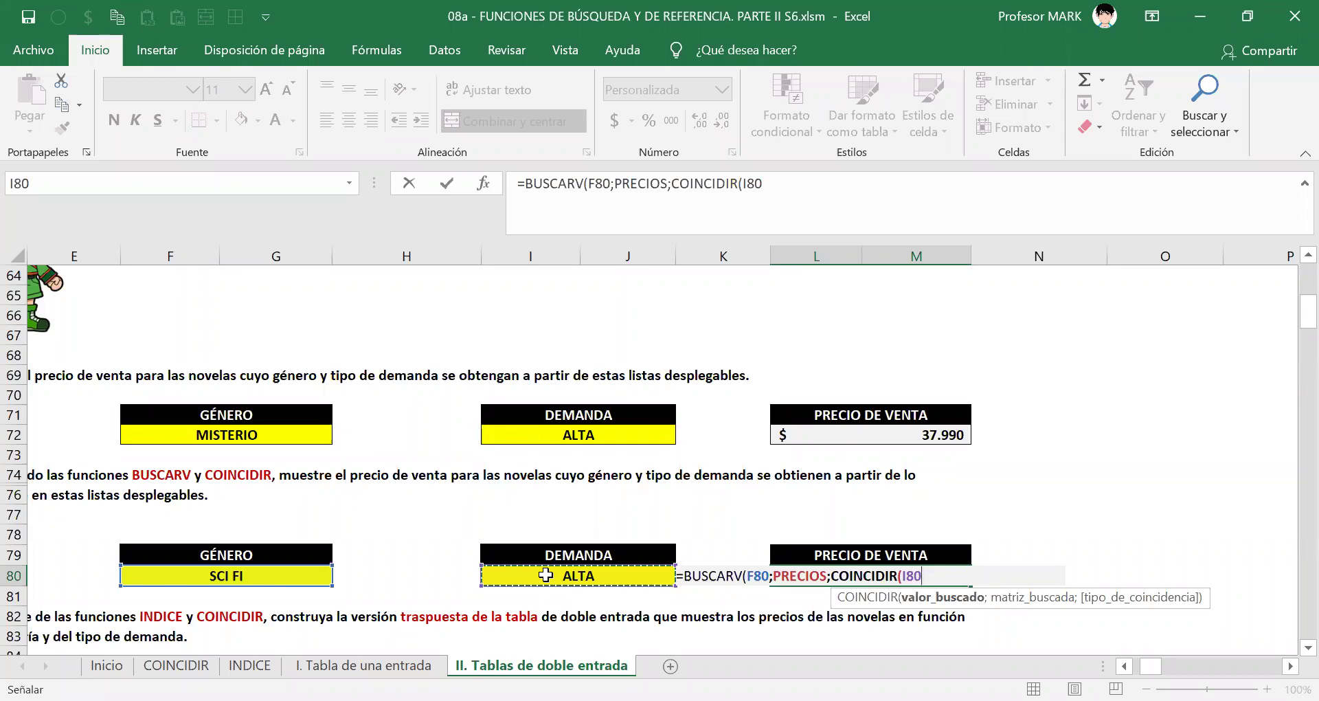
{"action": "type", "text": ";"}
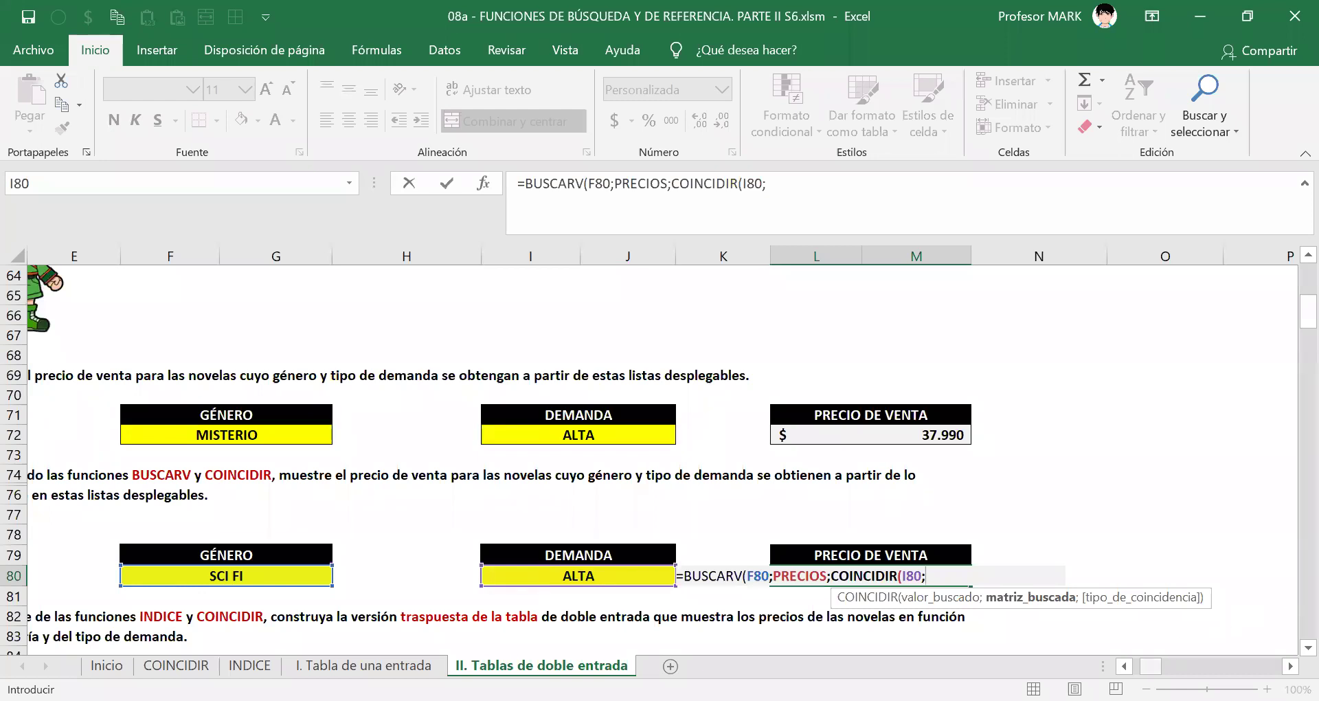
Step: Circle the price table's whole header row and the ALTA heading in red, and underline GÉNERO
{"action": "scroll", "coordinate": [546, 459], "scroll_direction": "up", "scroll_amount": 8}
{"action": "scroll", "coordinate": [546, 459], "scroll_direction": "up", "scroll_amount": 4}
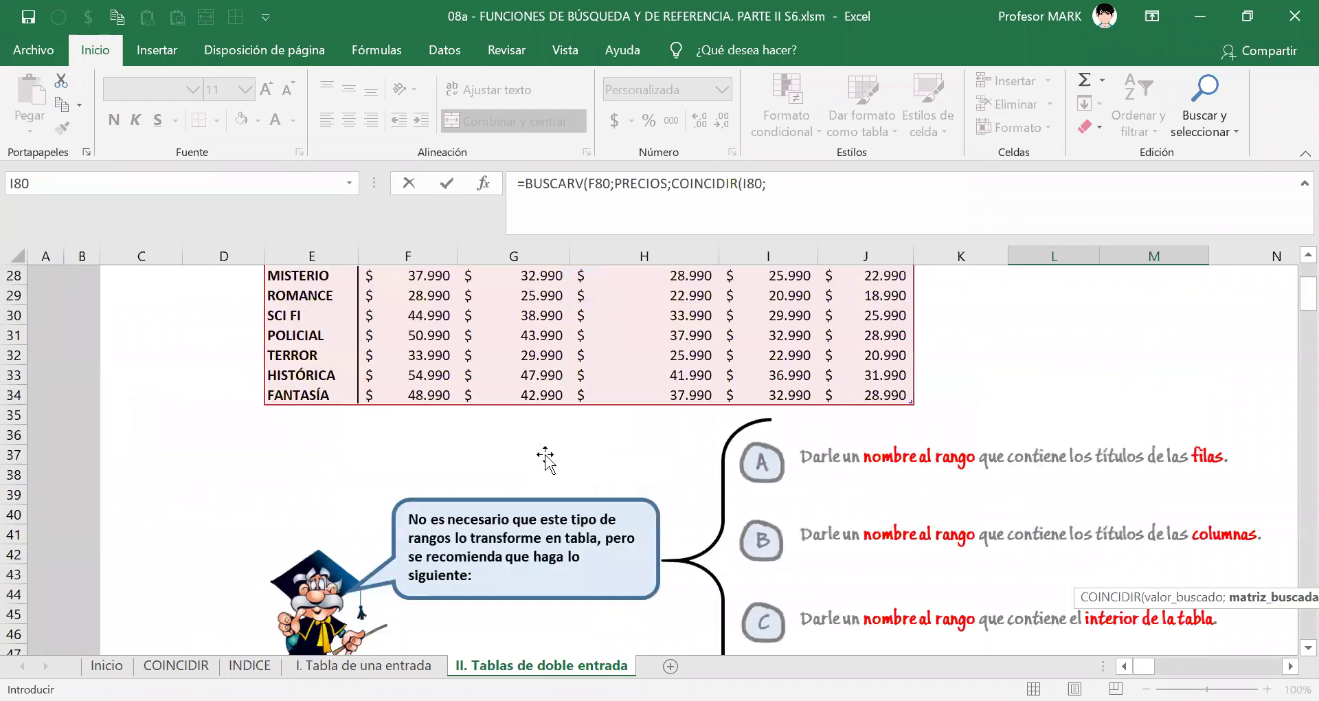
{"action": "scroll", "coordinate": [675, 84], "scroll_direction": "up", "scroll_amount": 3}
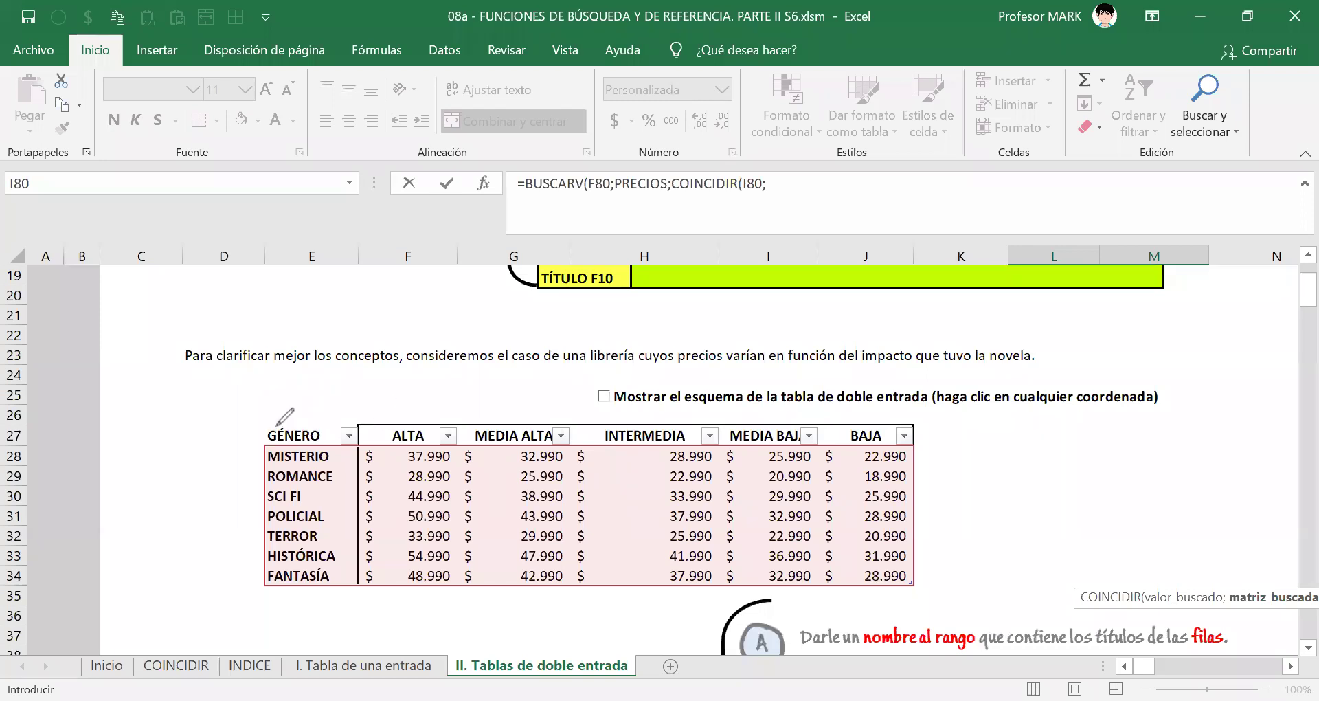
{"action": "mouse_move", "coordinate": [391, 416]}
{"action": "left_mouse_down"}
{"action": "mouse_move", "coordinate": [245, 421]}
{"action": "mouse_move", "coordinate": [340, 454]}
{"action": "mouse_move", "coordinate": [639, 465]}
{"action": "left_mouse_up"}
{"action": "mouse_move", "coordinate": [914, 419]}
{"action": "left_mouse_down"}
{"action": "mouse_move", "coordinate": [675, 404]}
{"action": "mouse_move", "coordinate": [351, 409]}
{"action": "left_mouse_up"}
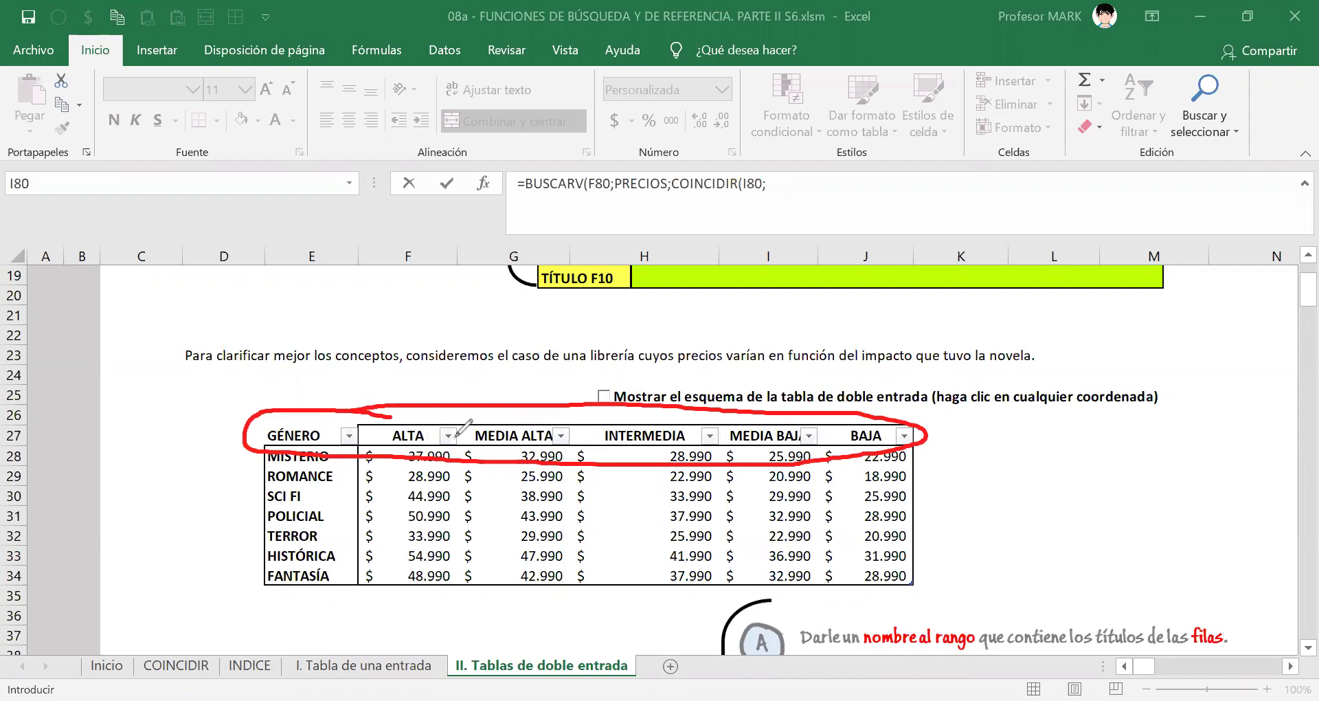
{"action": "mouse_move", "coordinate": [393, 417]}
{"action": "left_mouse_down"}
{"action": "mouse_move", "coordinate": [389, 447]}
{"action": "mouse_move", "coordinate": [437, 428]}
{"action": "mouse_move", "coordinate": [391, 411]}
{"action": "mouse_move", "coordinate": [396, 441]}
{"action": "left_mouse_up"}
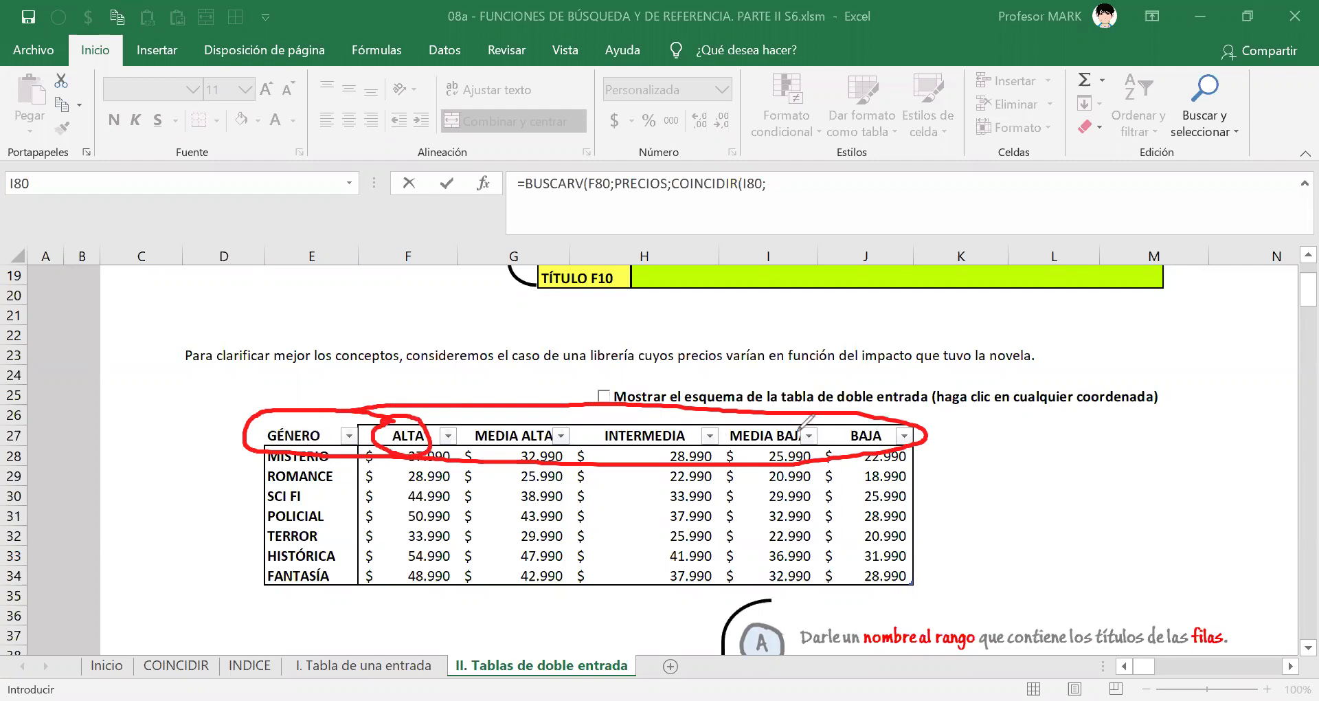
{"action": "left_click_drag", "start_coordinate": [272, 448], "coordinate": [338, 446]}
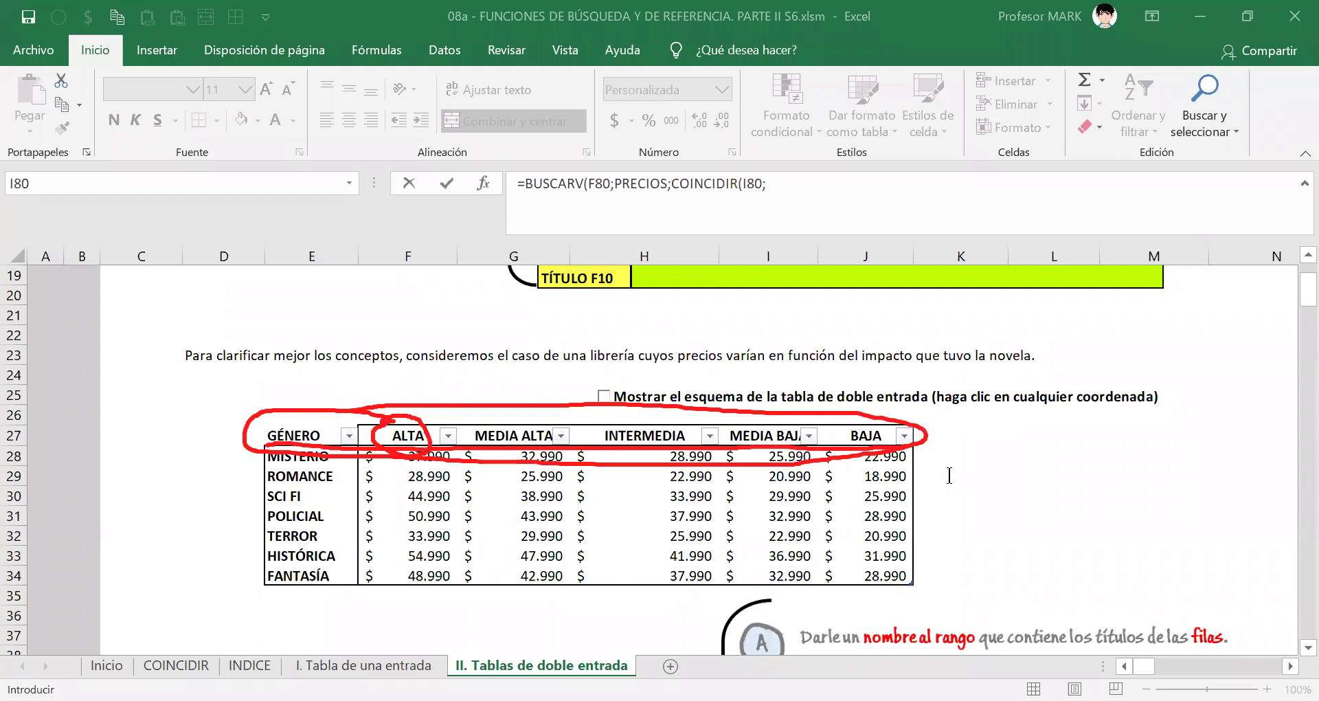
Step: Add the on-screen note "PRECIOS[#Encabezados]" beside the price table and draw a red arrow from it to the header row
{"action": "left_click", "coordinate": [949, 463]}
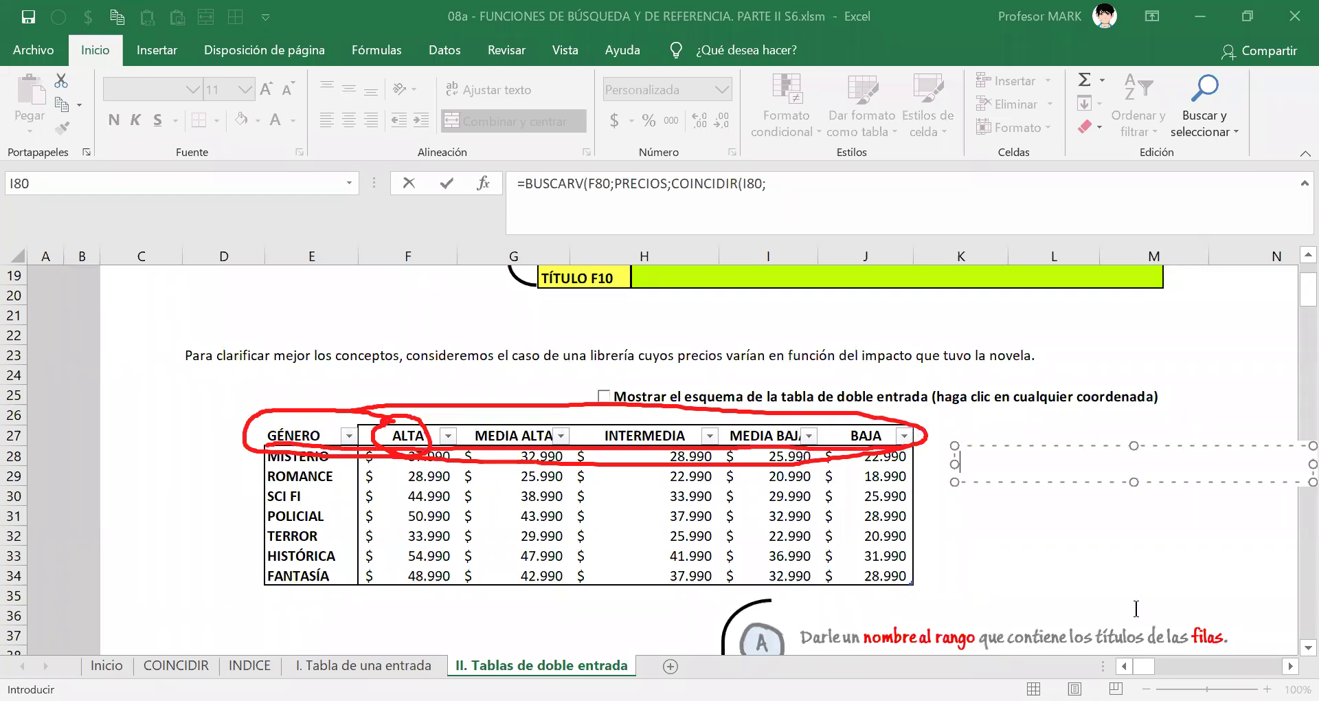
{"action": "type", "text": "PRECIOS["}
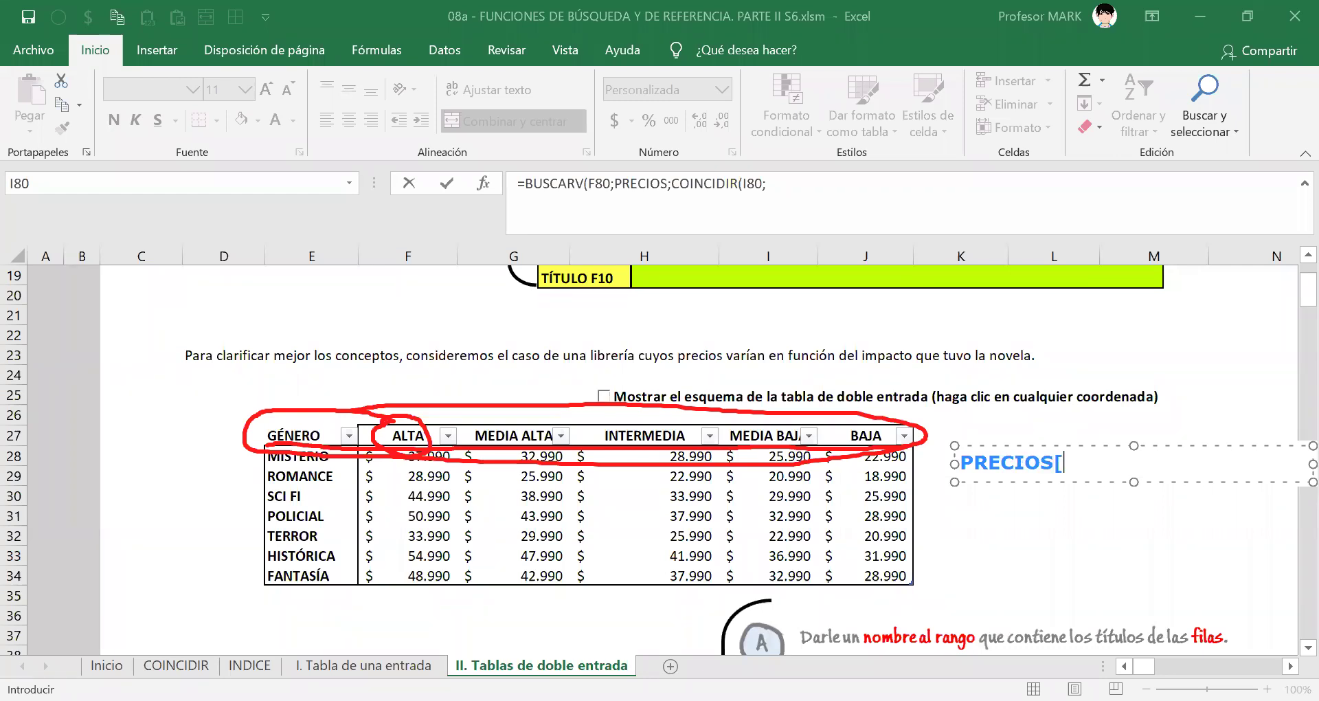
{"action": "type", "text": "#Encabezados]"}
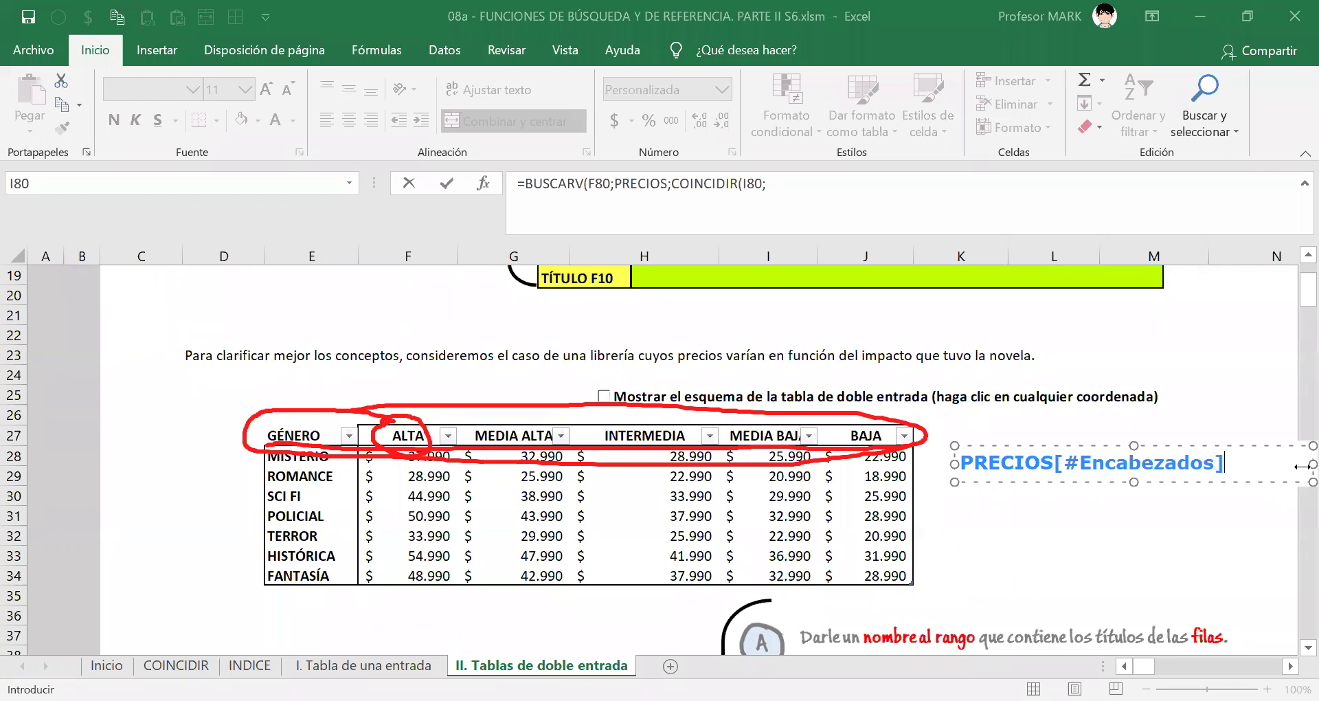
{"action": "left_click", "coordinate": [1303, 467]}
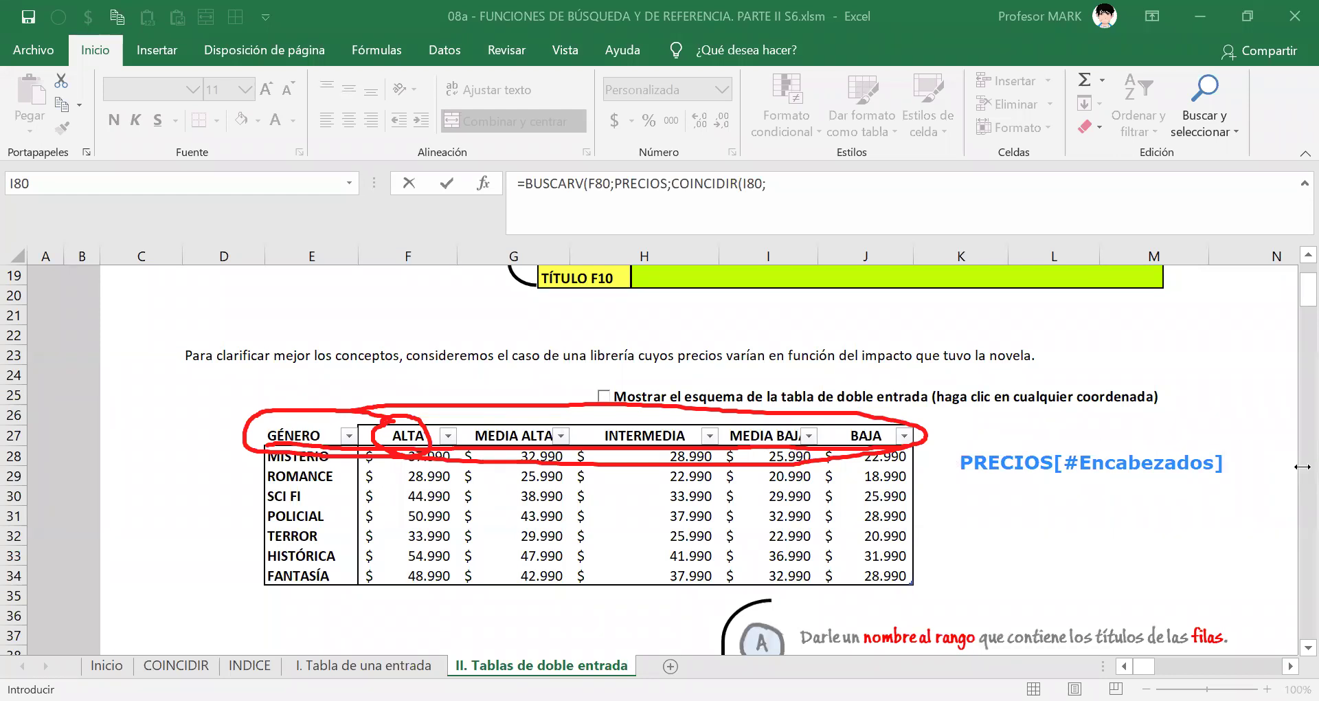
{"action": "left_click_drag", "start_coordinate": [947, 338], "coordinate": [1051, 448]}
{"action": "mouse_move", "coordinate": [834, 377]}
{"action": "left_mouse_down"}
{"action": "mouse_move", "coordinate": [818, 411]}
{"action": "mouse_move", "coordinate": [852, 388]}
{"action": "left_mouse_up"}
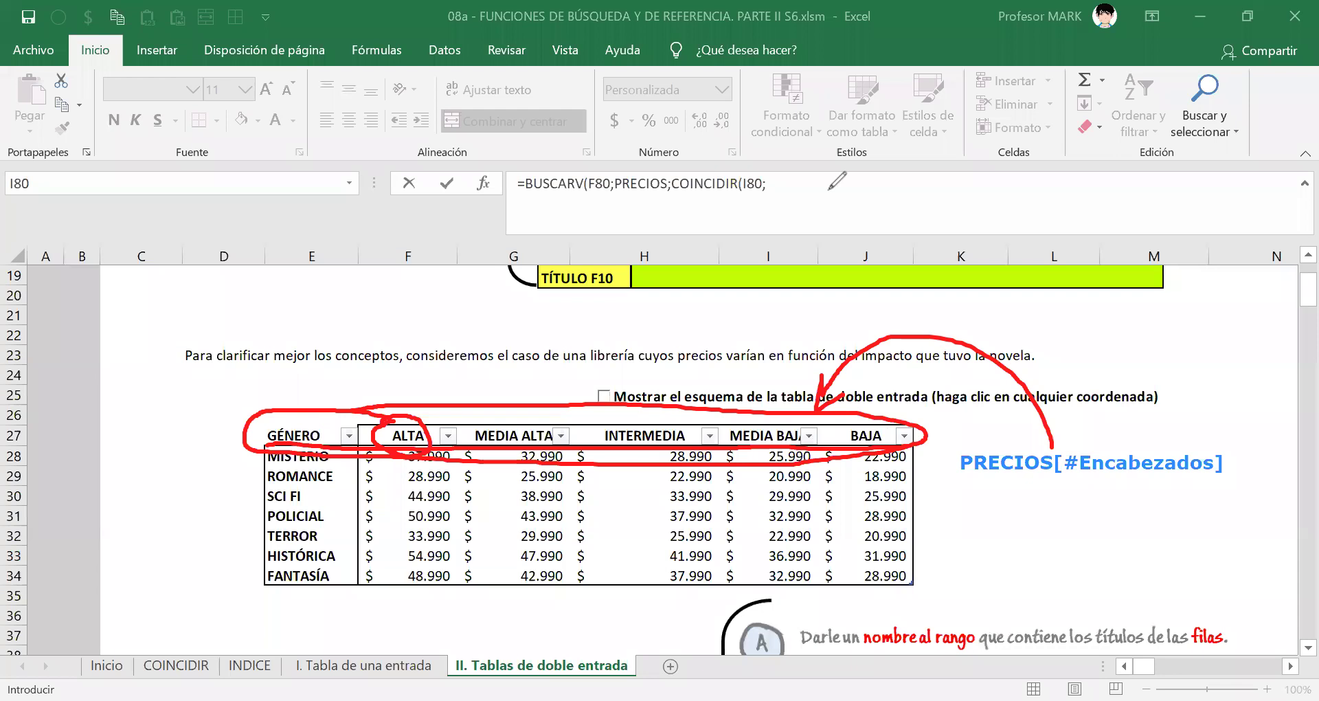
Step: Clear all on-screen annotations and cancel the formula being entered
{"action": "key", "text": "e"}
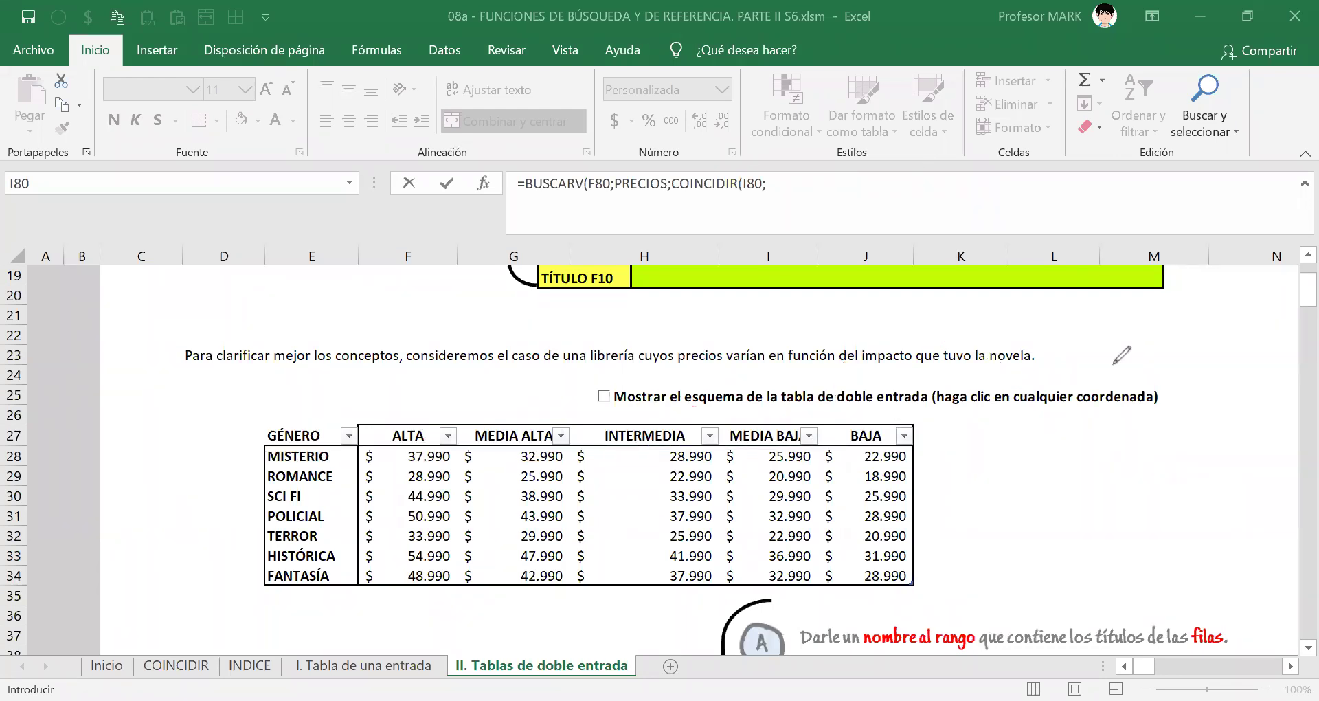
{"action": "left_click", "coordinate": [516, 476]}
{"action": "key", "text": "Escape"}
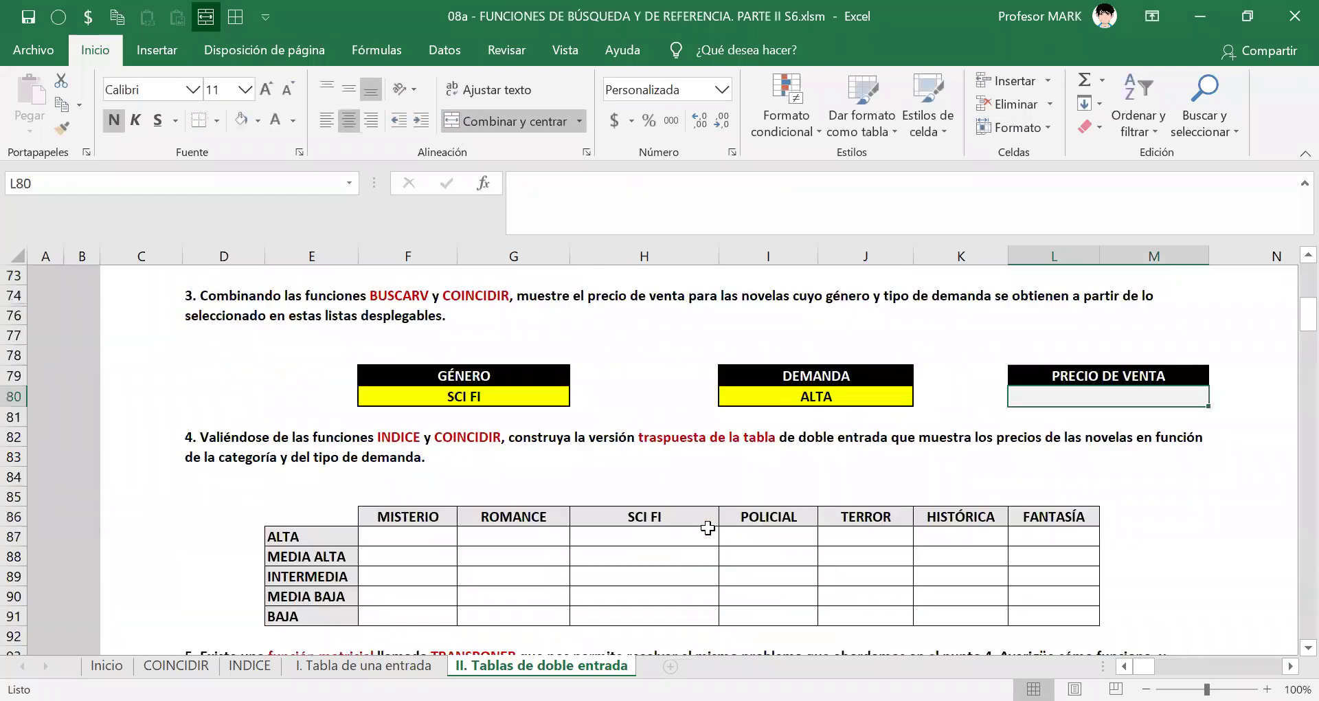
Step: Begin exercise 3's sale price formula in L80 as =BUSCARV(F80;PRECIO_NOVELAS;COINCIDIR(I80
{"action": "scroll", "coordinate": [707, 527], "scroll_direction": "down", "scroll_amount": 1}
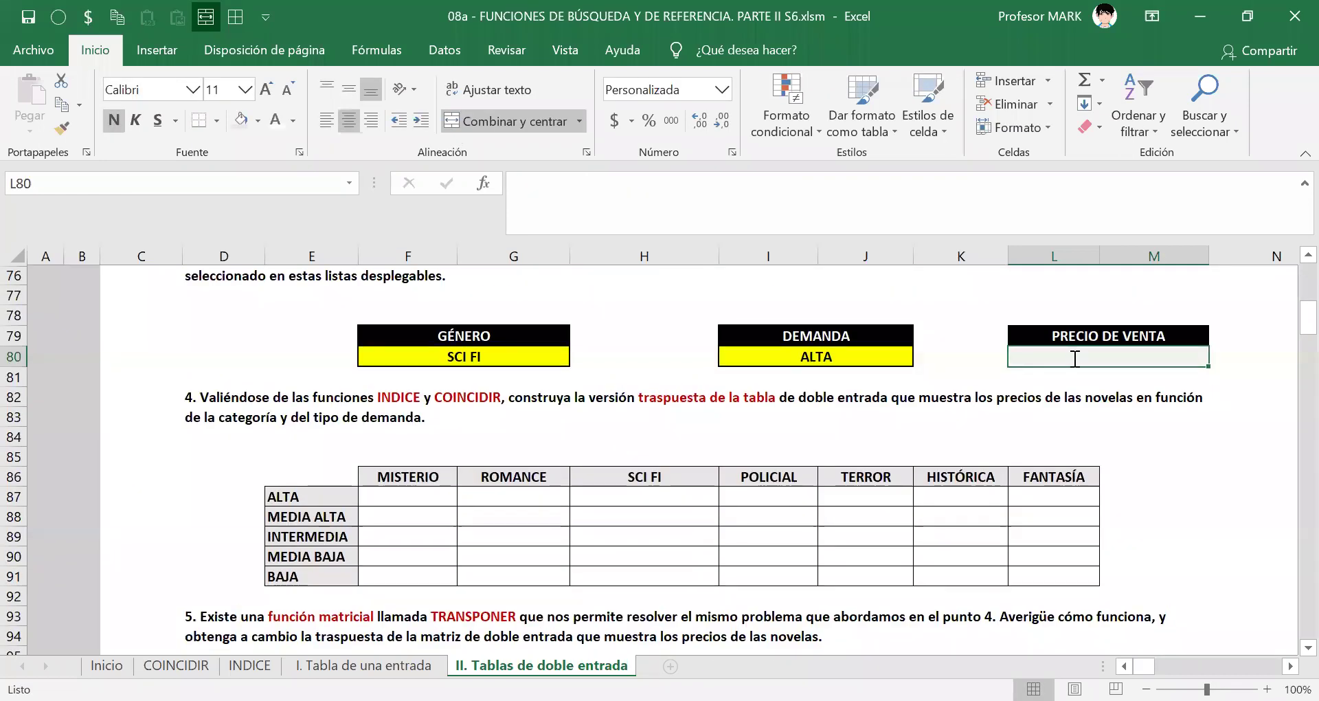
{"action": "type", "text": "="}
{"action": "scroll", "coordinate": [1291, 527], "scroll_direction": "up", "scroll_amount": 2}
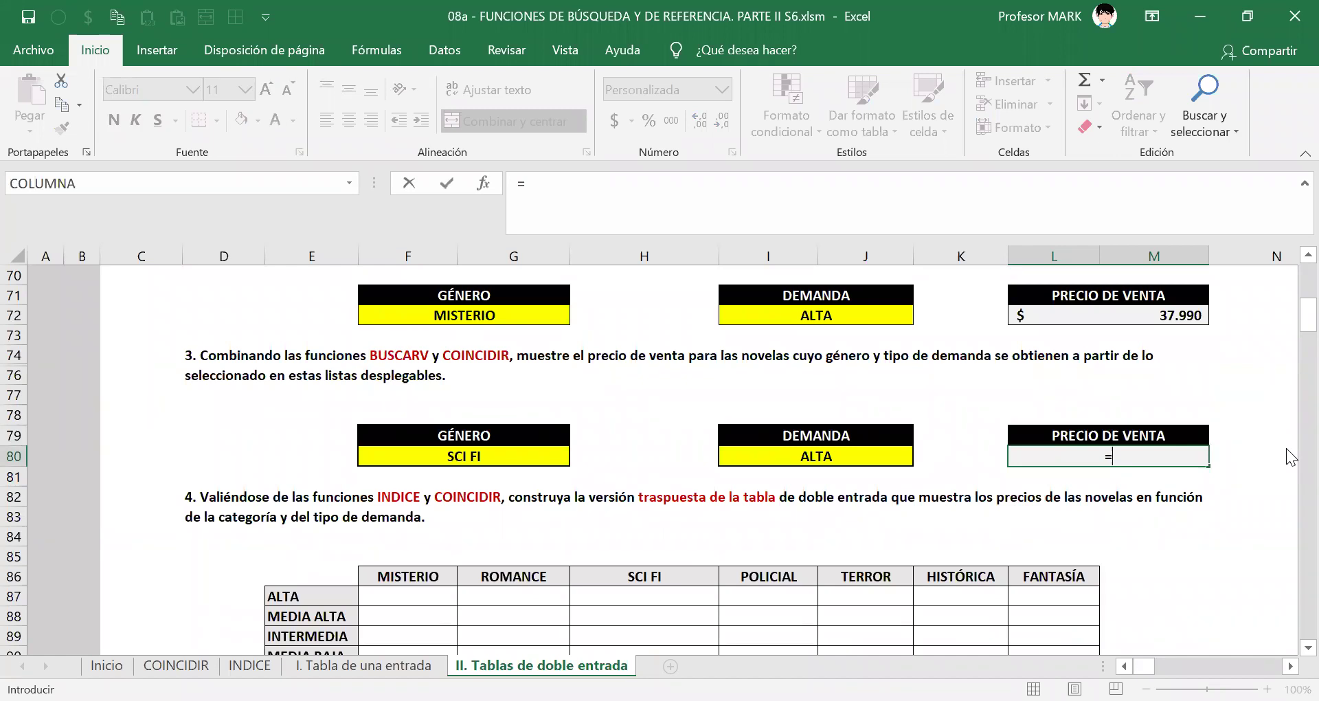
{"action": "type", "text": "BUSCARV("}
{"action": "left_click", "coordinate": [475, 455]}
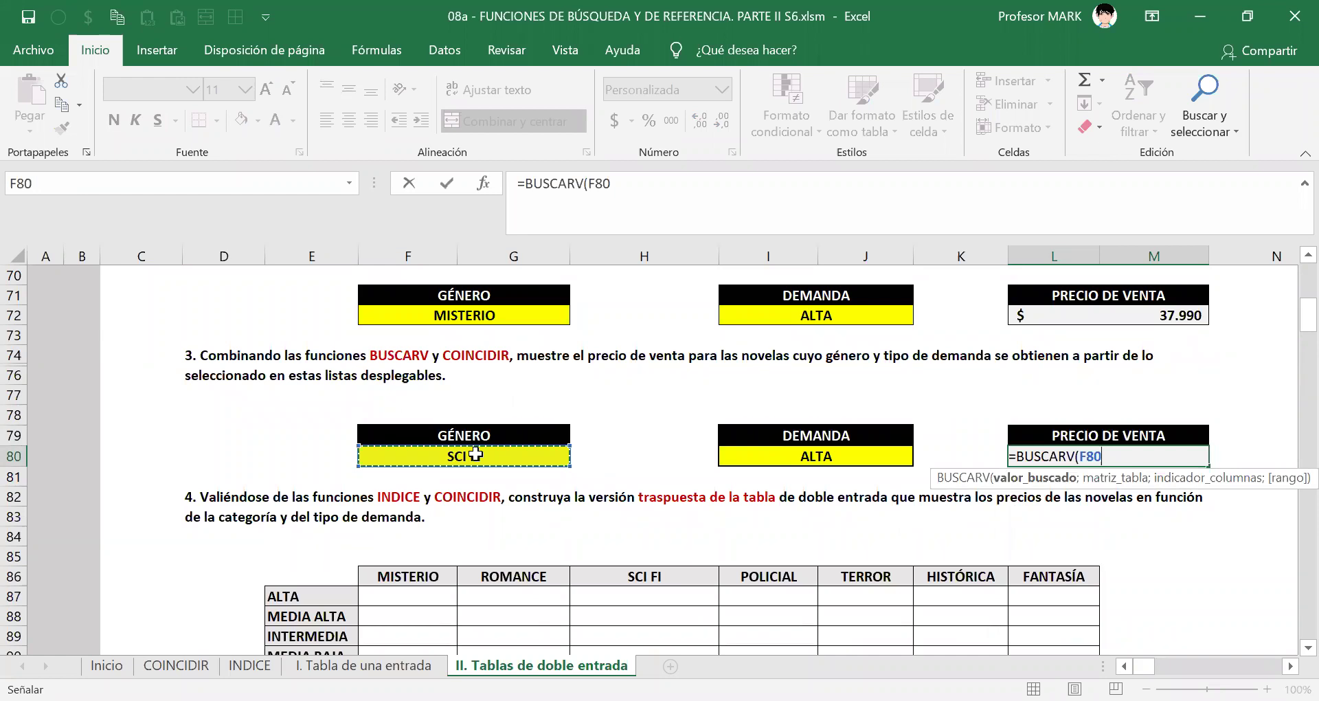
{"action": "type", "text": ";PRECIO_NOVELAS;COINCIDIR("}
{"action": "left_click", "coordinate": [843, 459]}
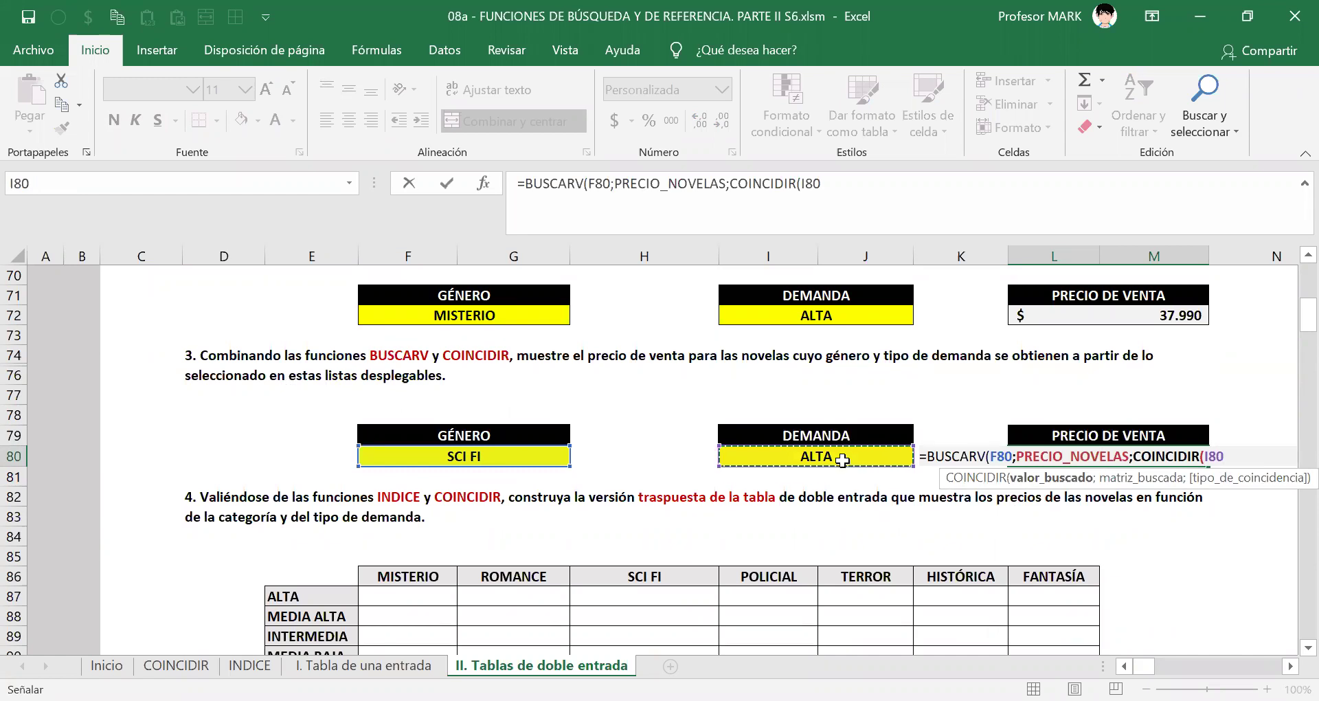
Step: Begin COINCIDIR's matriz_buscada argument with the structured reference PRECIOS[, correcting the mistaken PRECIO_NOVELAS entry
{"action": "type", "text": ";precio"}
{"action": "key", "text": "Down"}
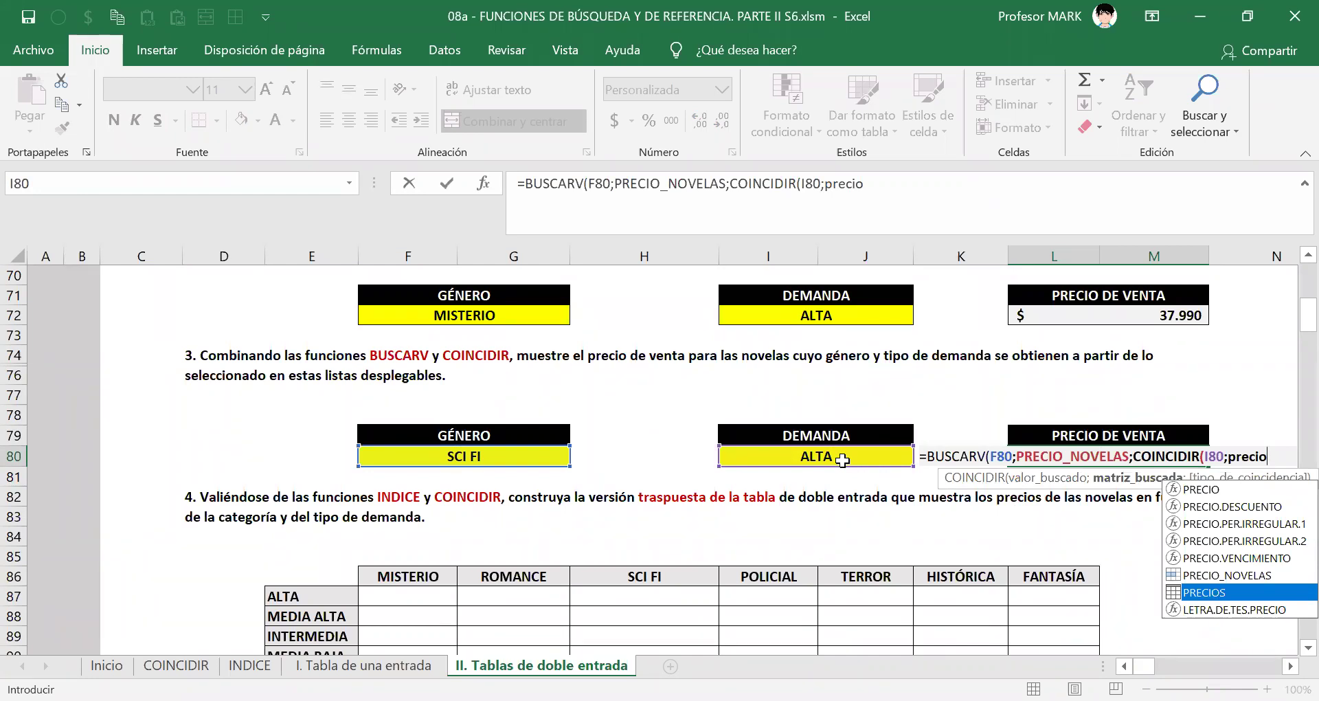
{"action": "key", "text": "Up"}
{"action": "key", "text": "Tab"}
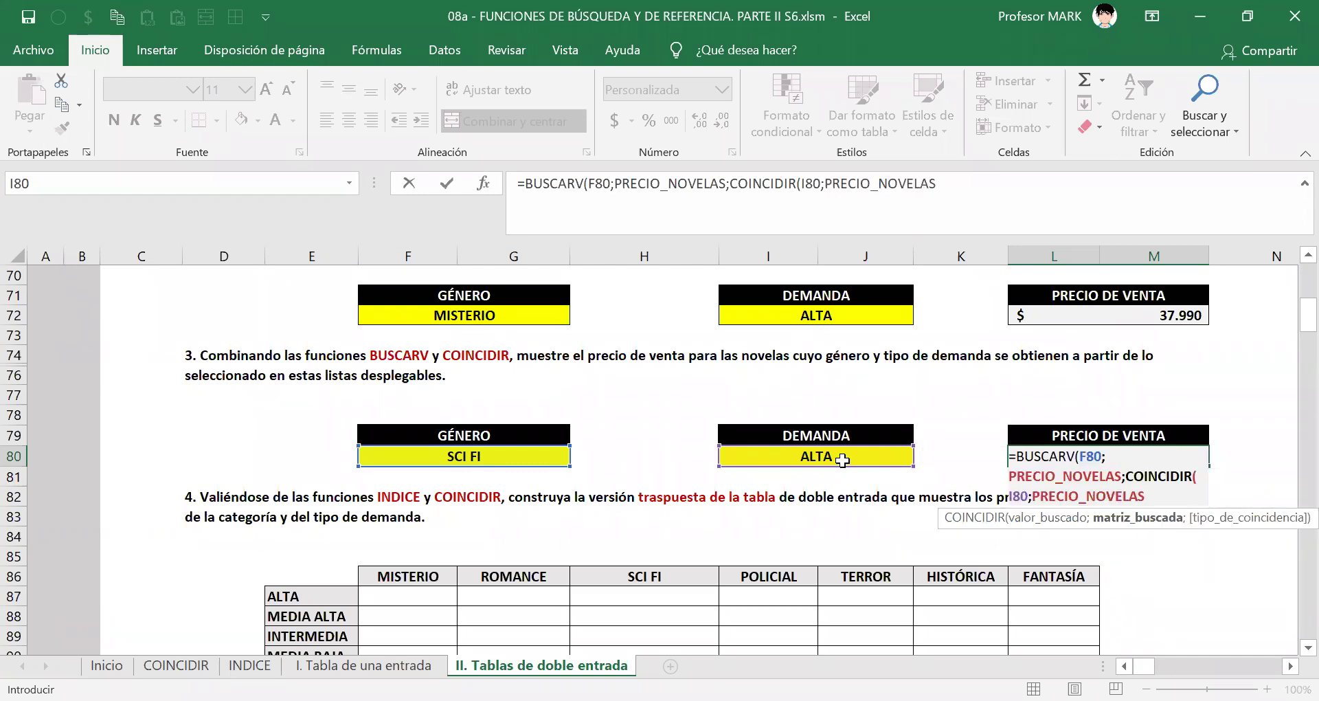
{"action": "key", "text": "BackSpace"}
{"action": "key", "text": "BackSpace"}
{"action": "key", "text": "BackSpace"}
{"action": "key", "text": "BackSpace"}
{"action": "key", "text": "BackSpace"}
{"action": "key", "text": "BackSpace"}
{"action": "key", "text": "BackSpace"}
{"action": "key", "text": "BackSpace"}
{"action": "type", "text": "S["}
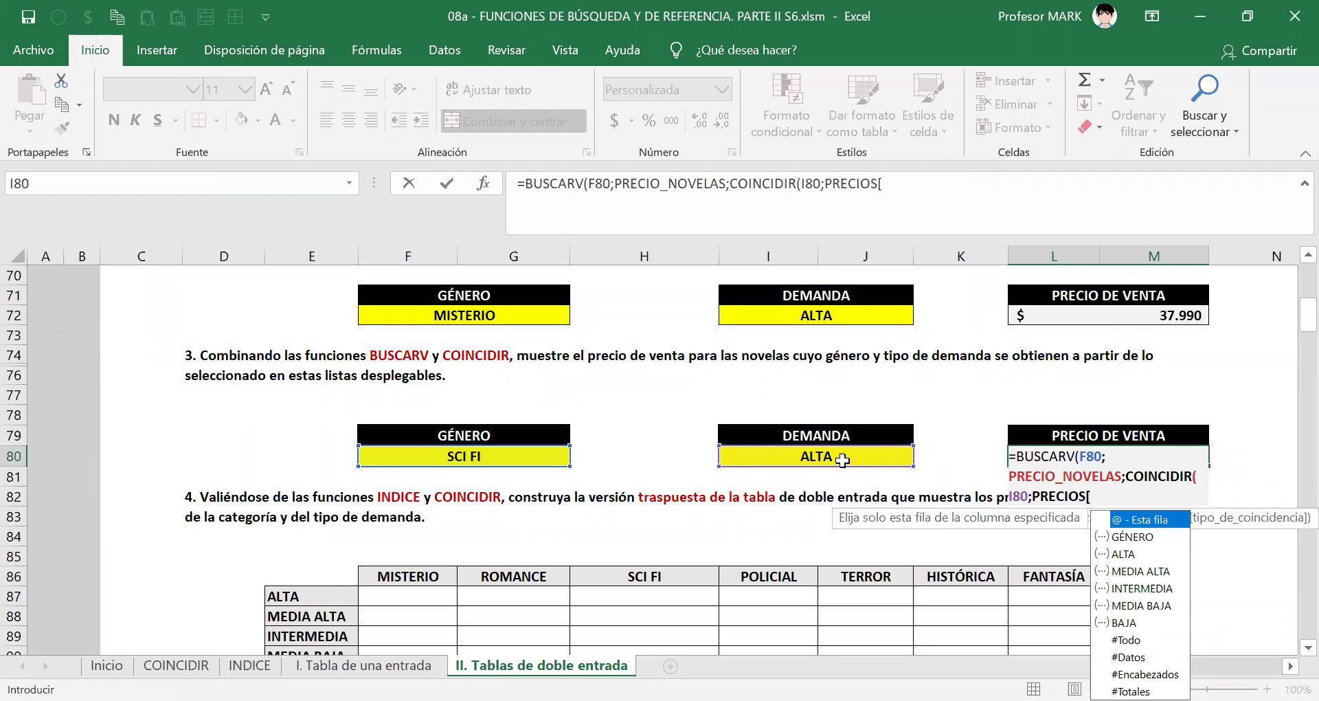
Step: Complete the reference as PRECIOS[#Encabezados] and close COINCIDIR with exact match type 0
{"action": "key", "text": "Down"}
{"action": "key", "text": "Down"}
{"action": "key", "text": "Down"}
{"action": "key", "text": "Down"}
{"action": "key", "text": "Down"}
{"action": "key", "text": "Down"}
{"action": "key", "text": "Down"}
{"action": "key", "text": "Down"}
{"action": "key", "text": "Down"}
{"action": "key", "text": "Tab"}
{"action": "type", "text": "]"}
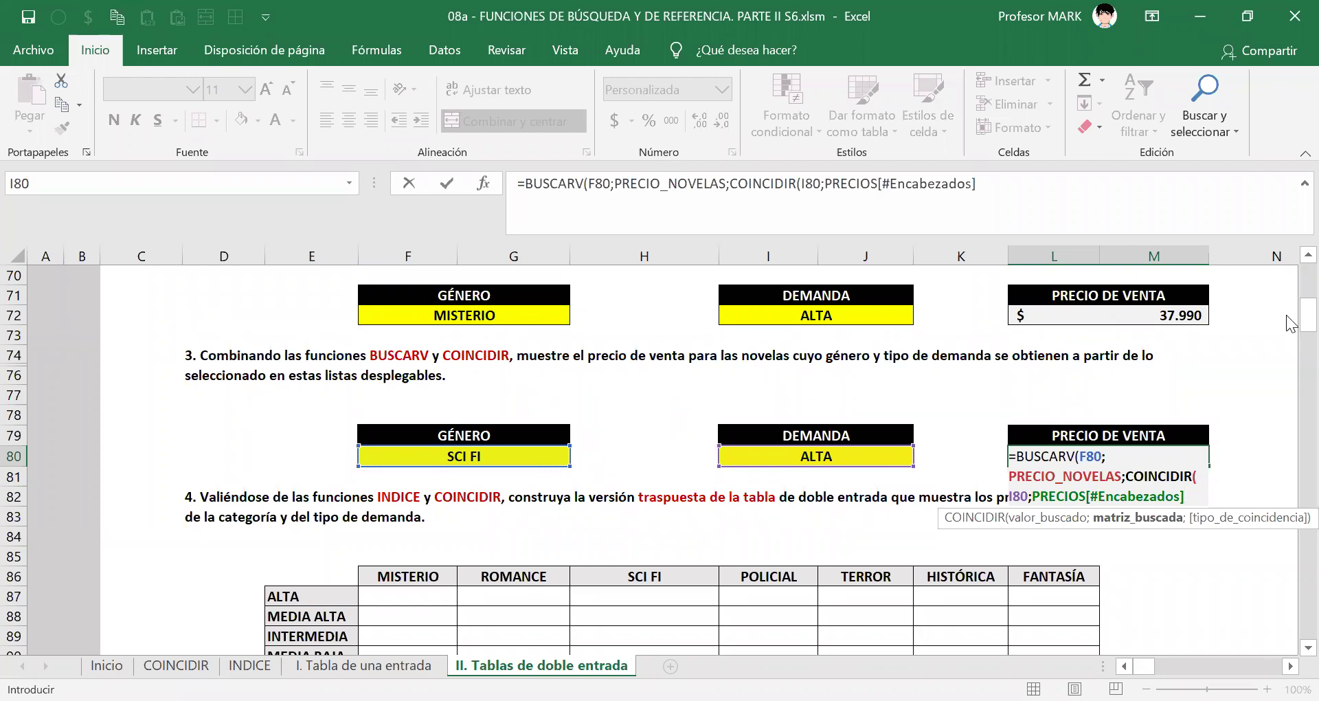
{"action": "type", "text": ";0)"}
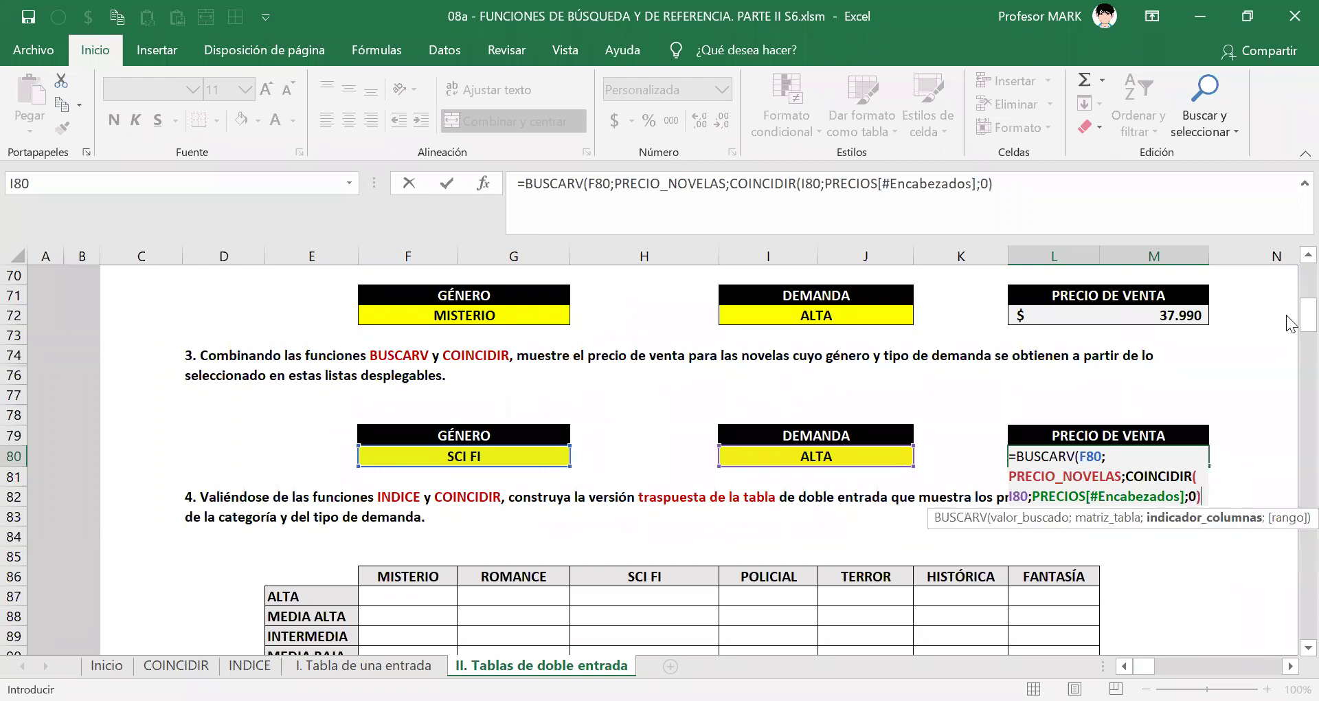
Step: Set BUSCARV's last argument to FALSO for an exact match and enter the completed formula in L80
{"action": "type", "text": ";"}
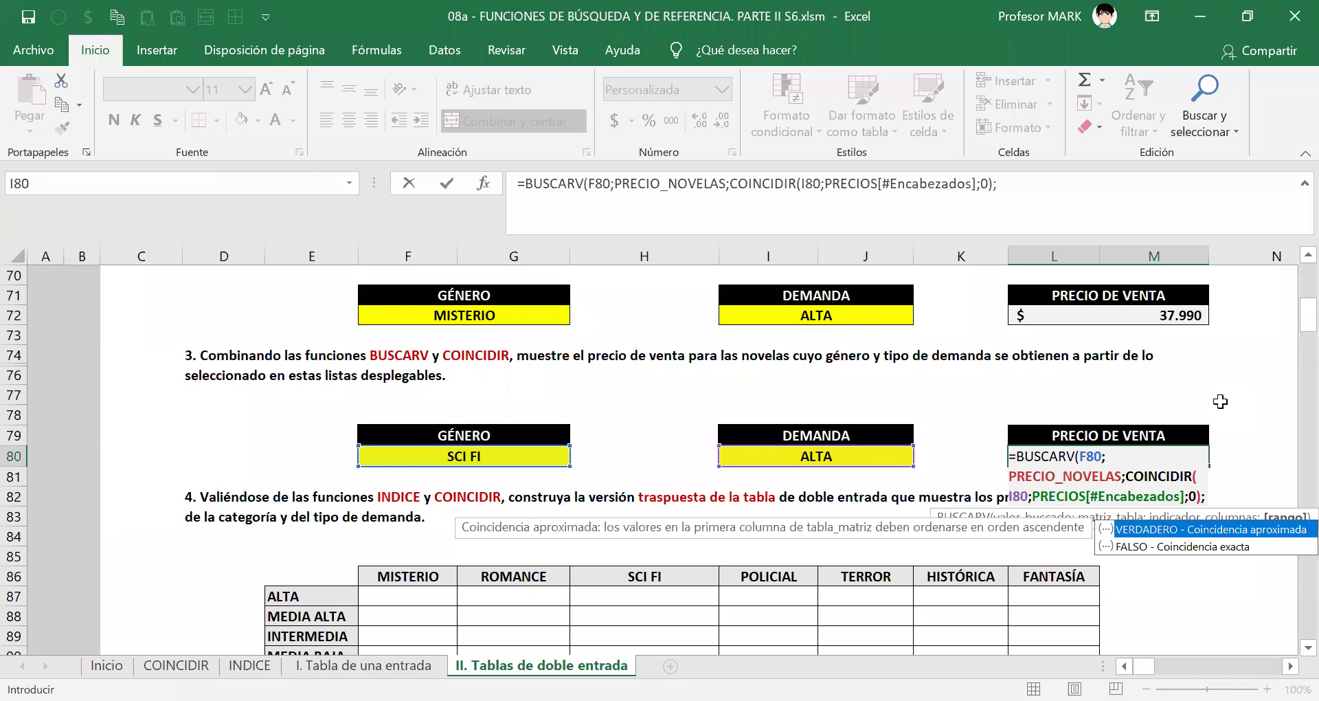
{"action": "key", "text": "Down"}
{"action": "key", "text": "Tab"}
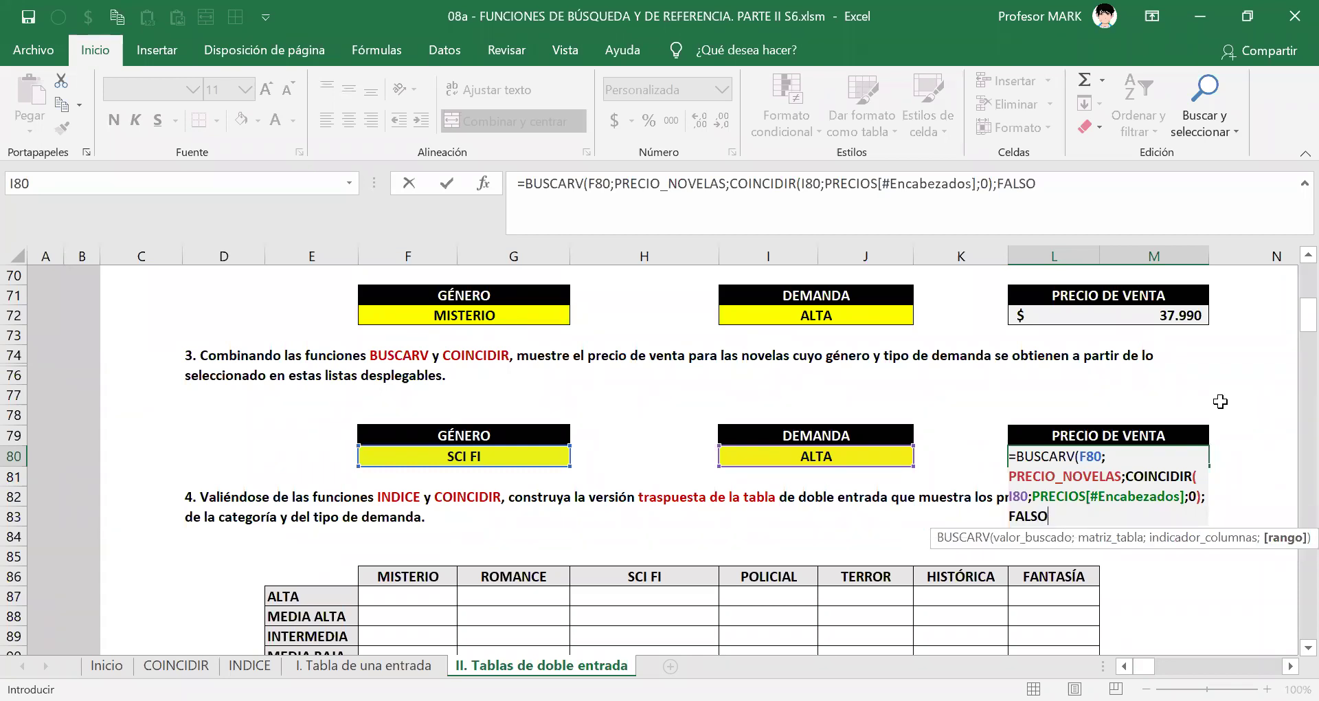
{"action": "type", "text": ")"}
{"action": "key", "text": "Return"}
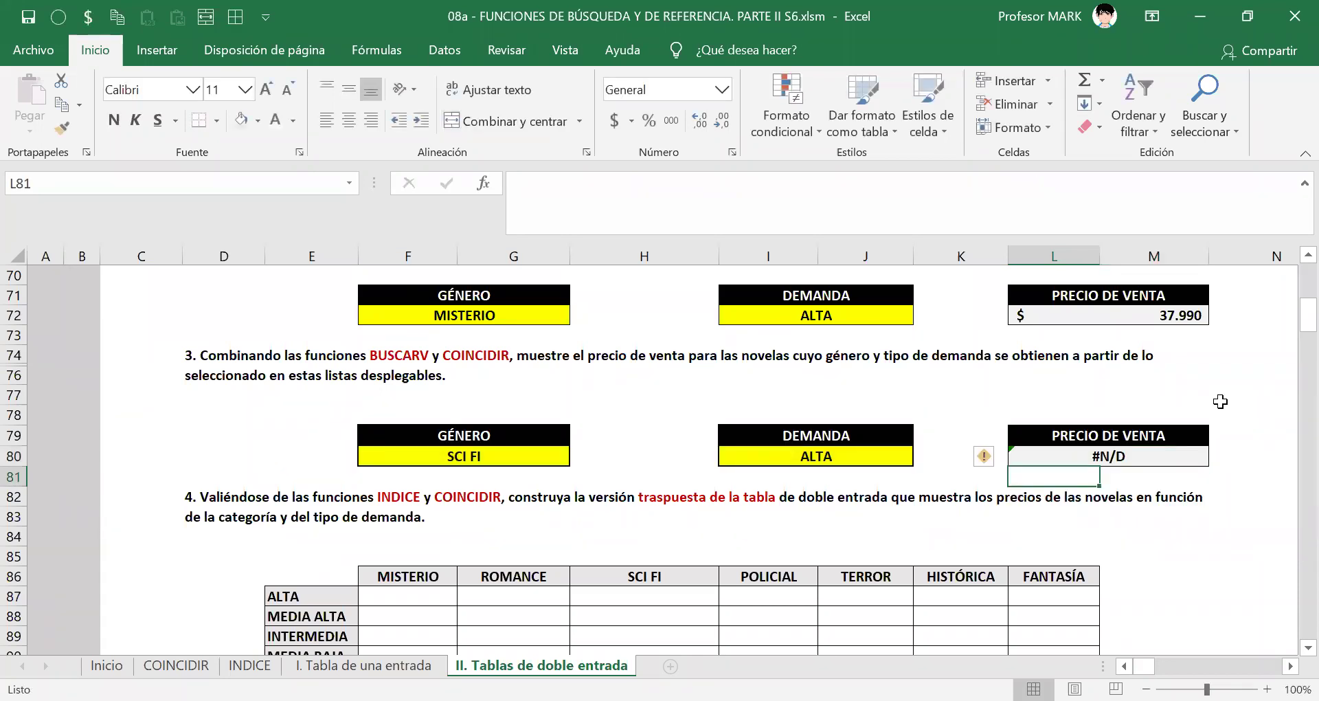
Step: Replace PRECIO_NOVELAS with the table name PRECIOS as BUSCARV's matriz_tabla in L80
{"action": "key", "text": "Up"}
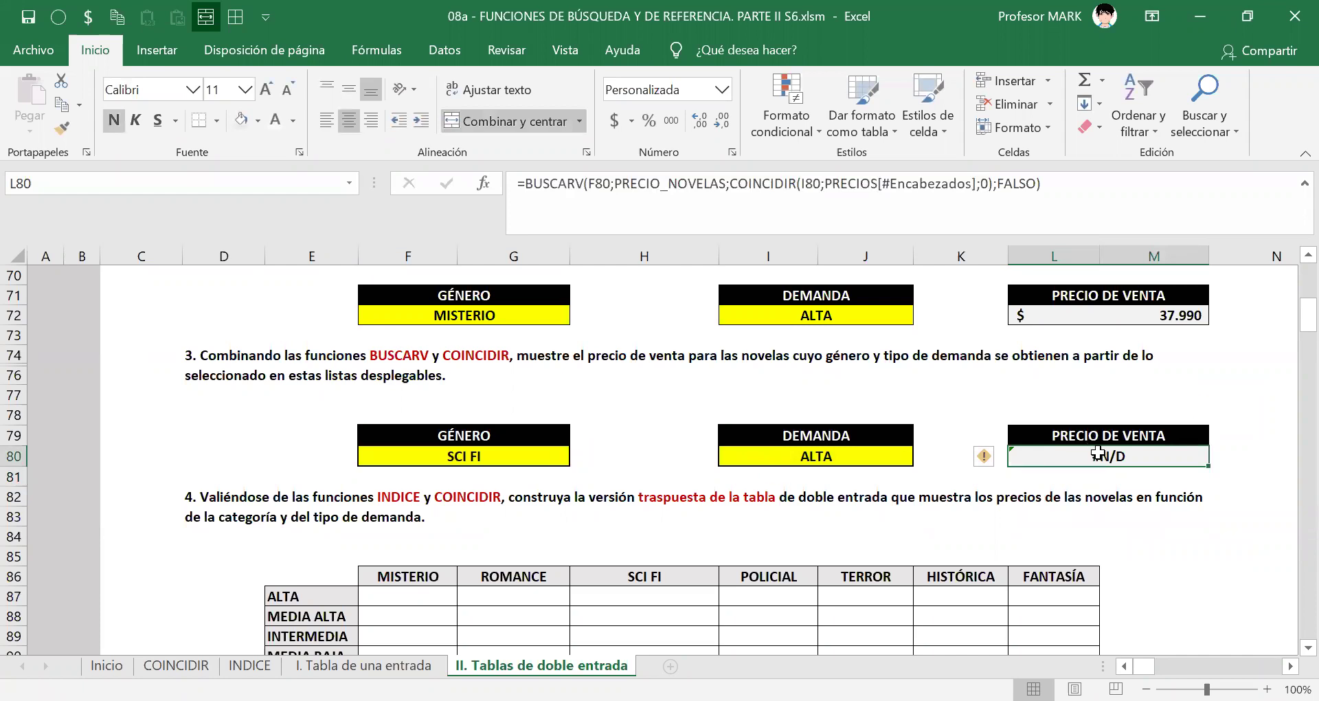
{"action": "double_click", "coordinate": [1098, 453]}
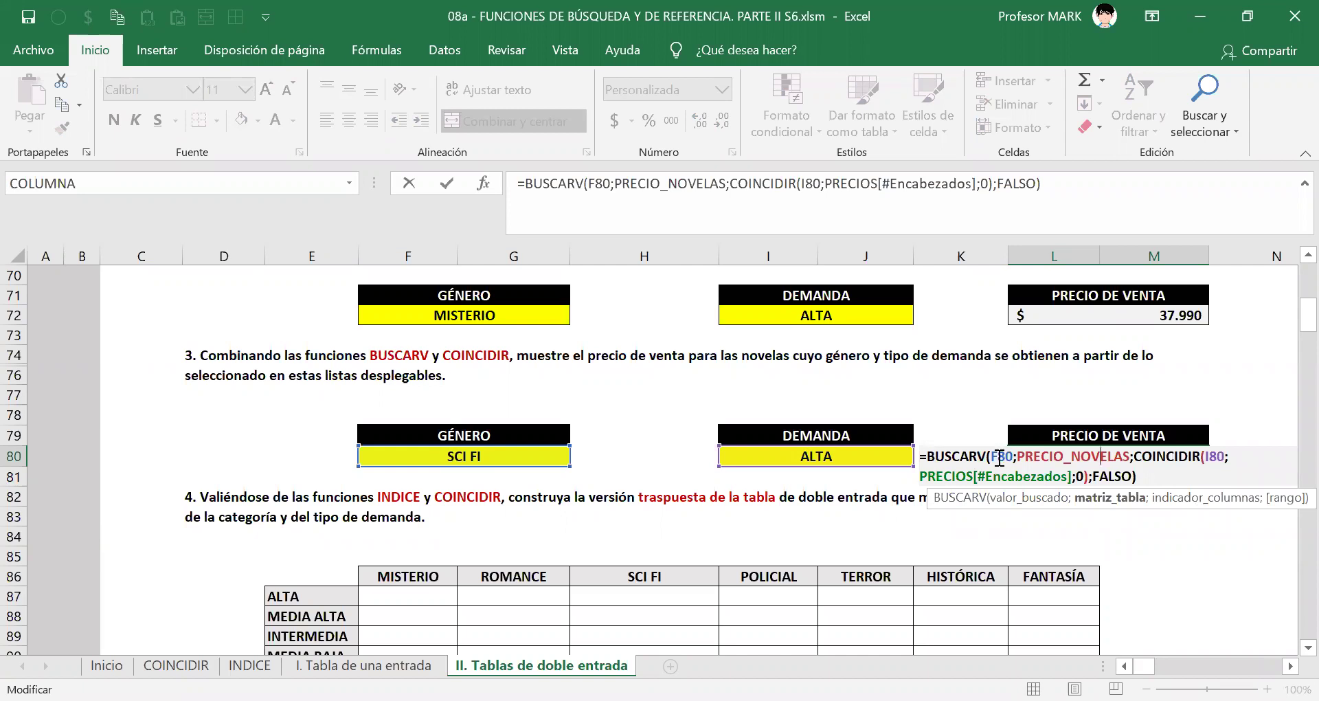
{"action": "left_click_drag", "start_coordinate": [1017, 456], "coordinate": [1129, 467]}
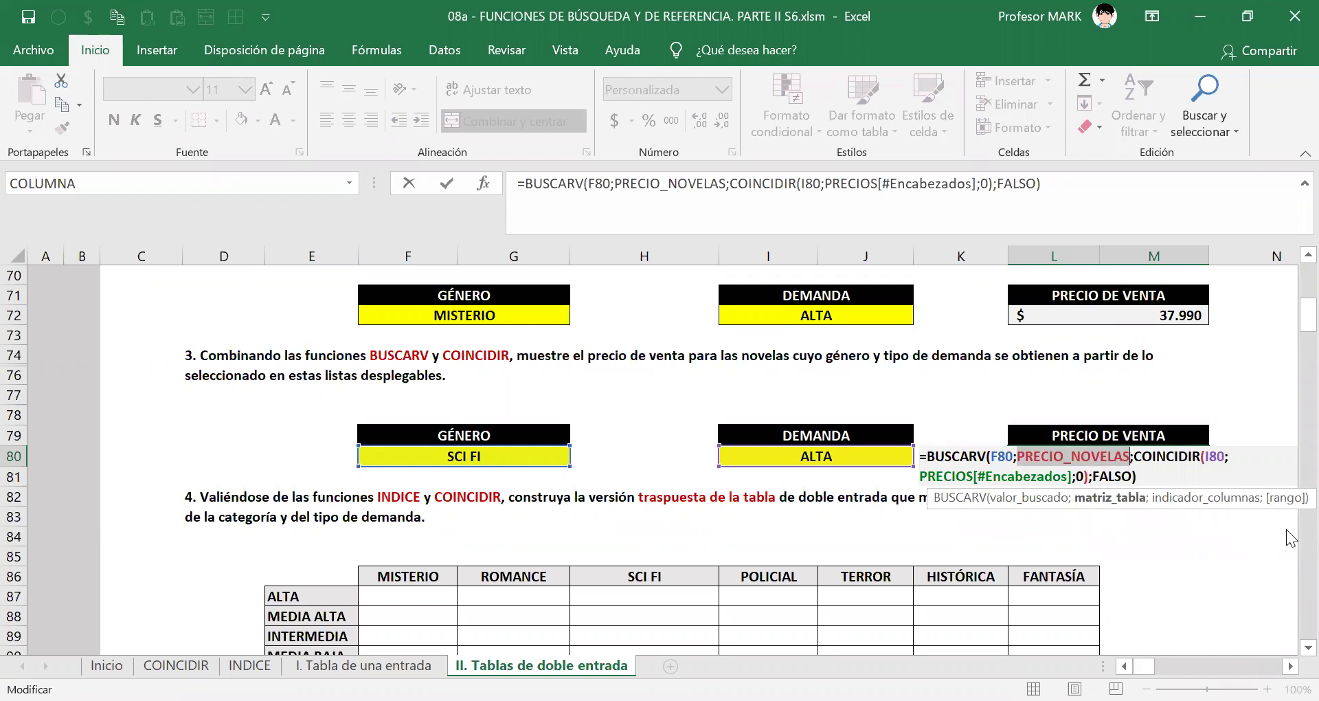
{"action": "type", "text": "PRECIOS"}
{"action": "key", "text": "ctrl+Return"}
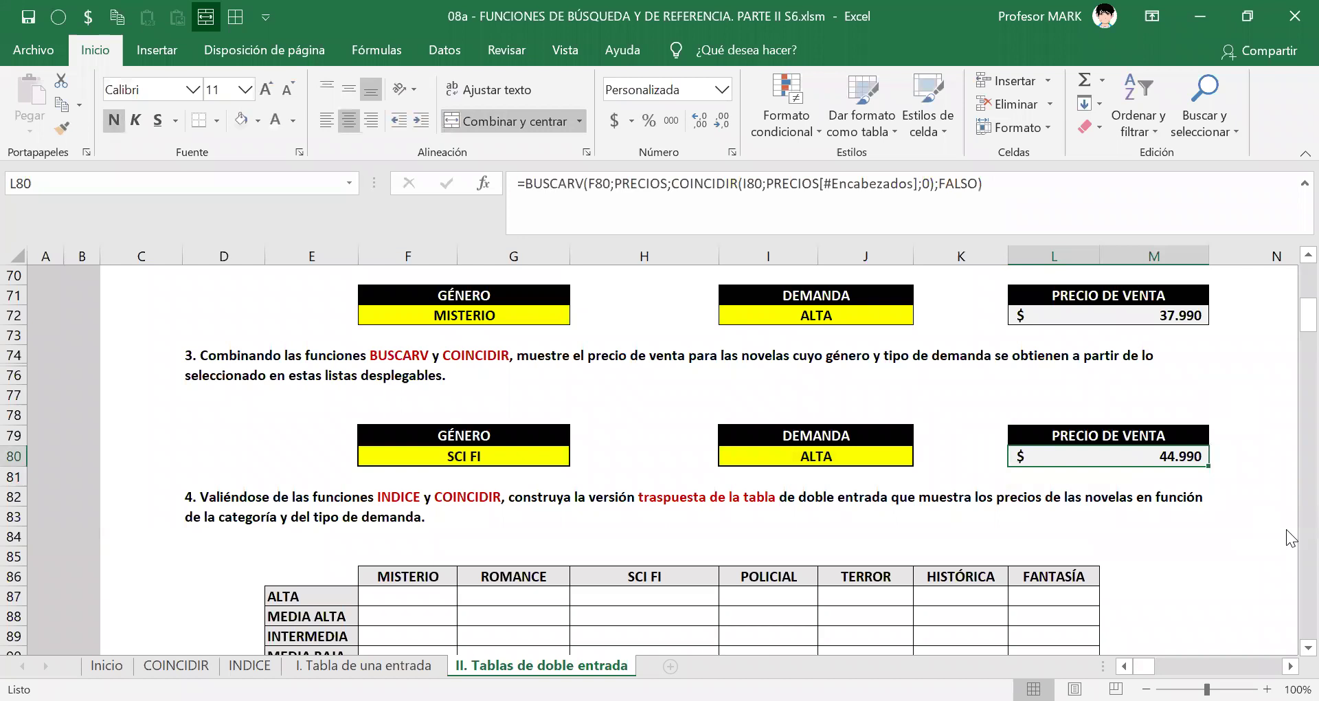
Step: Select the price table's interior F28:J34 to compare the PRECIO_NOVELAS range with the full PRECIOS table
{"action": "scroll", "coordinate": [424, 467], "scroll_direction": "up", "scroll_amount": 13}
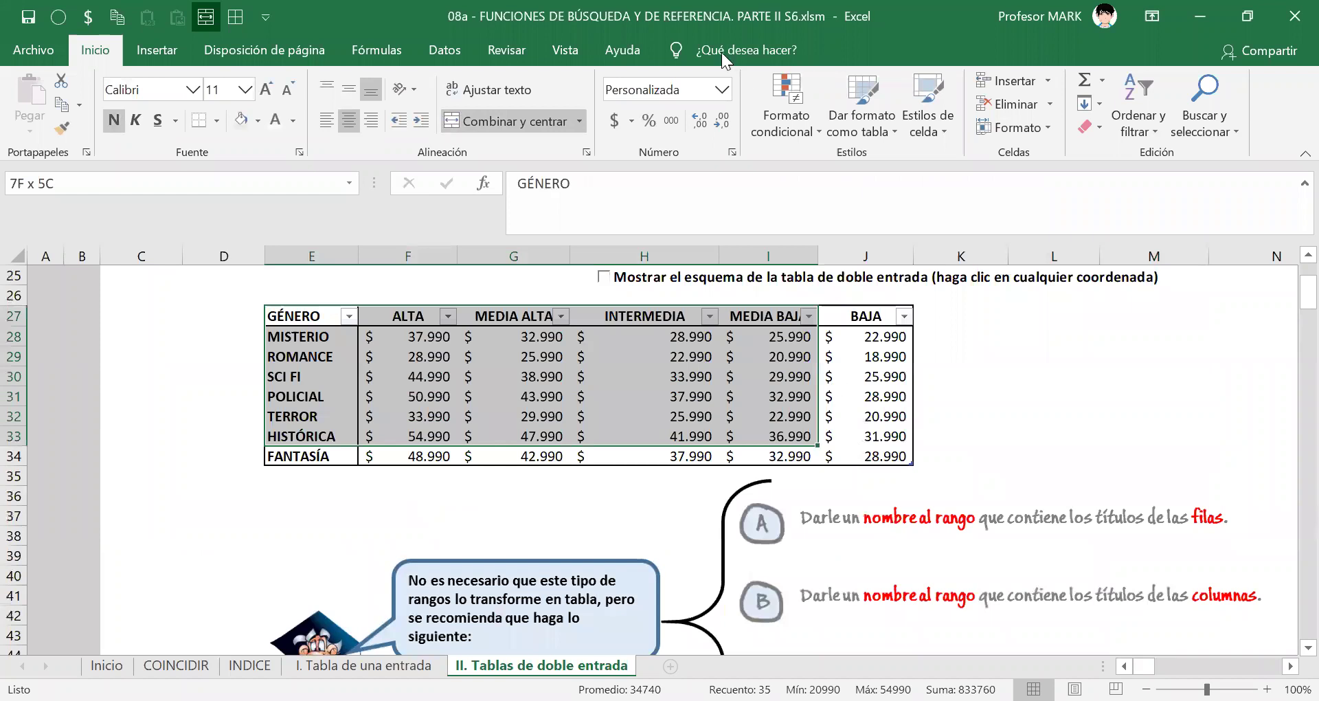
{"action": "left_click_drag", "start_coordinate": [440, 335], "coordinate": [864, 456]}
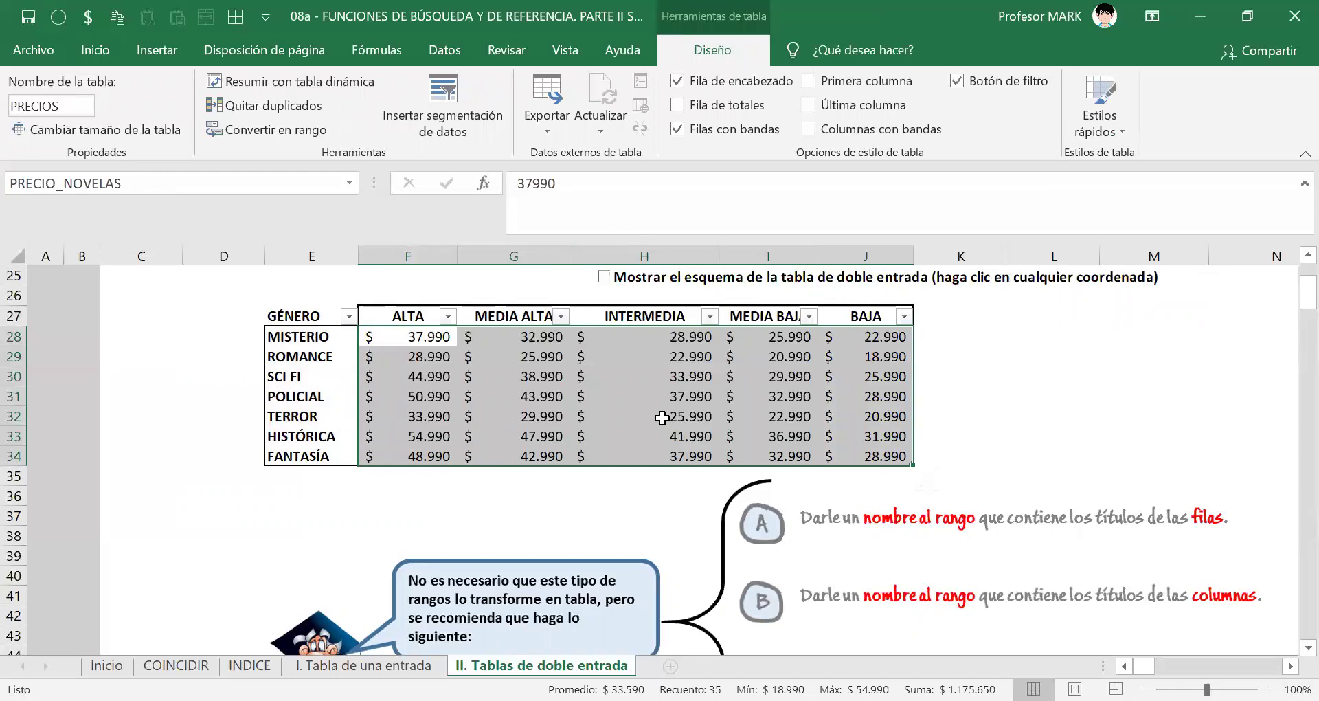
{"action": "left_click", "coordinate": [663, 416]}
{"action": "scroll", "coordinate": [870, 504], "scroll_direction": "down", "scroll_amount": 10}
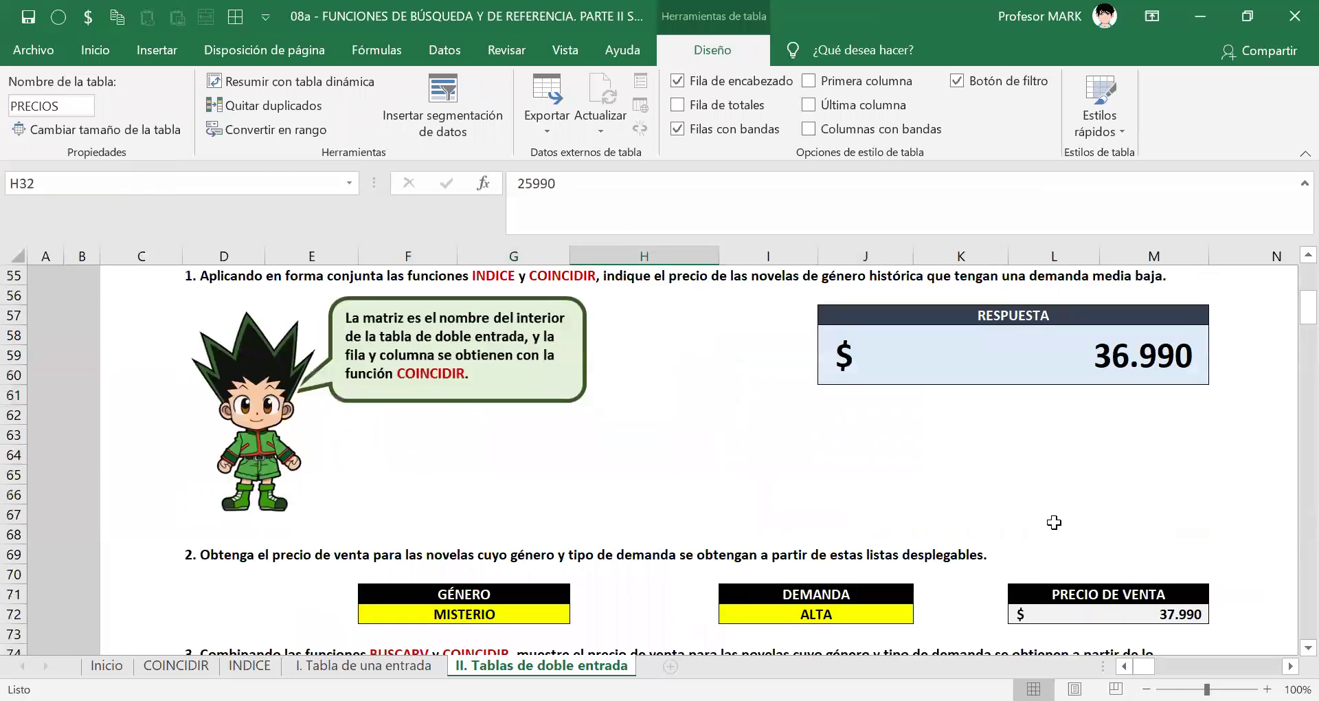
{"action": "scroll", "coordinate": [1152, 554], "scroll_direction": "down", "scroll_amount": 1}
Step: Check exercise 2's price formula in L72 and highlight the whole BUSCARV formula in L80 for review
{"action": "left_click", "coordinate": [1152, 553]}
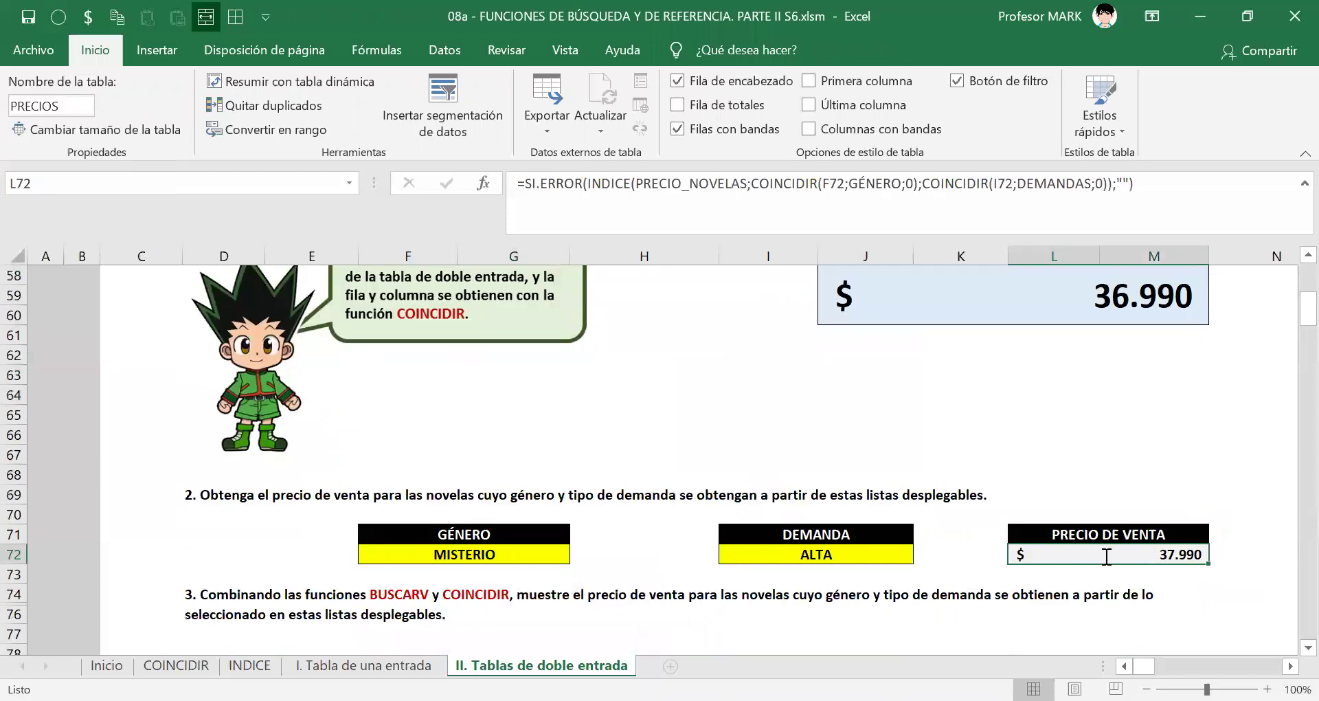
{"action": "key", "text": "F2"}
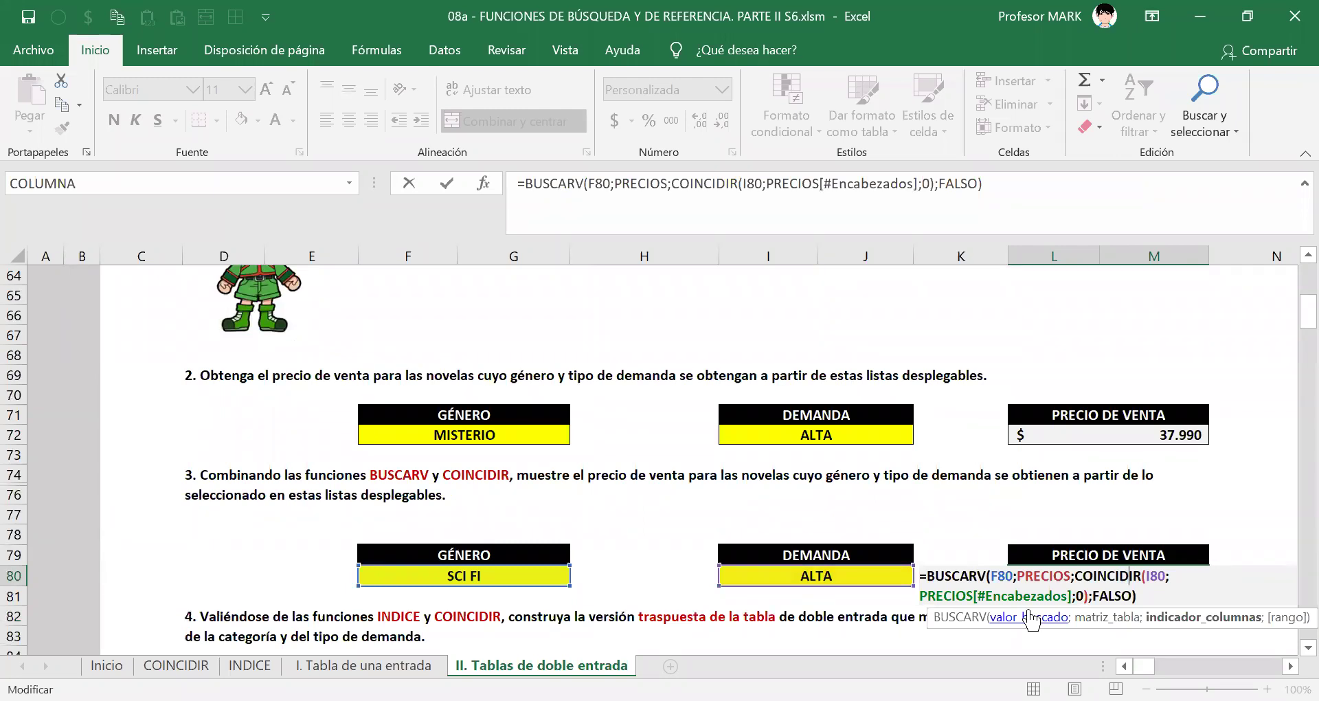
{"action": "left_click_drag", "start_coordinate": [1138, 595], "coordinate": [918, 571]}
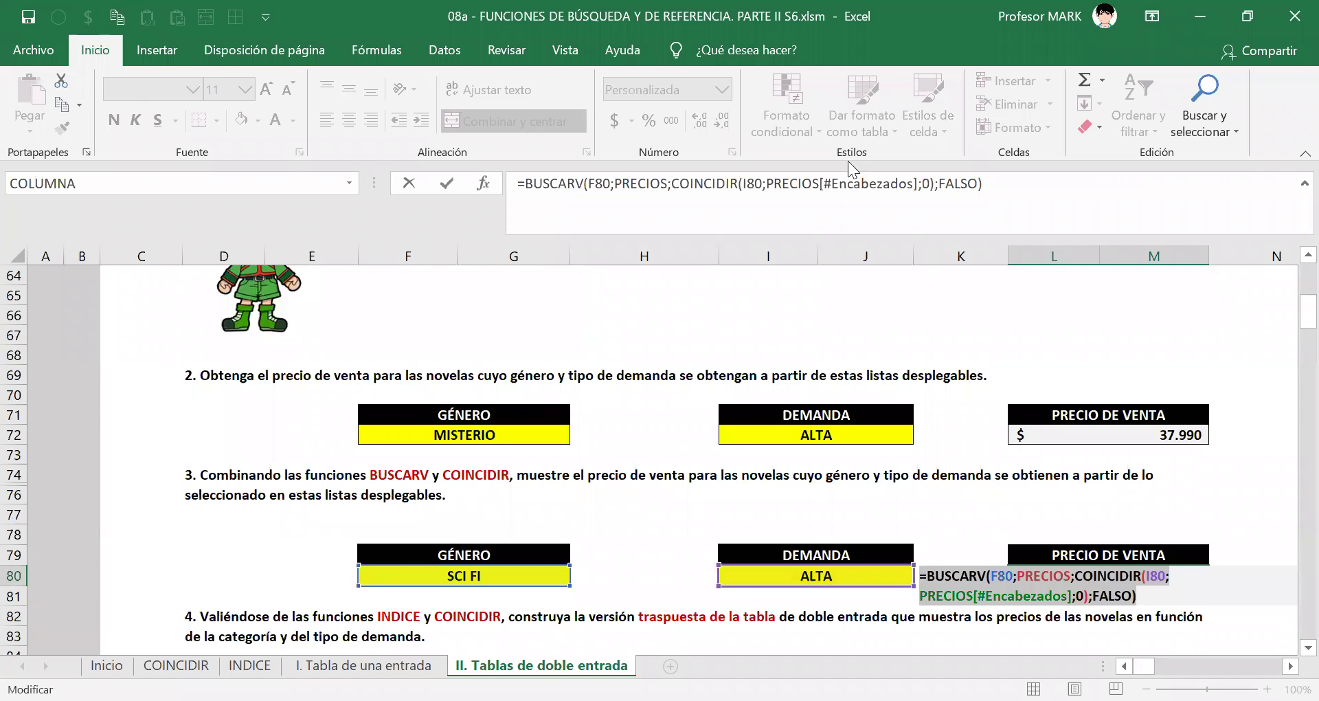
{"action": "key", "text": "Return"}
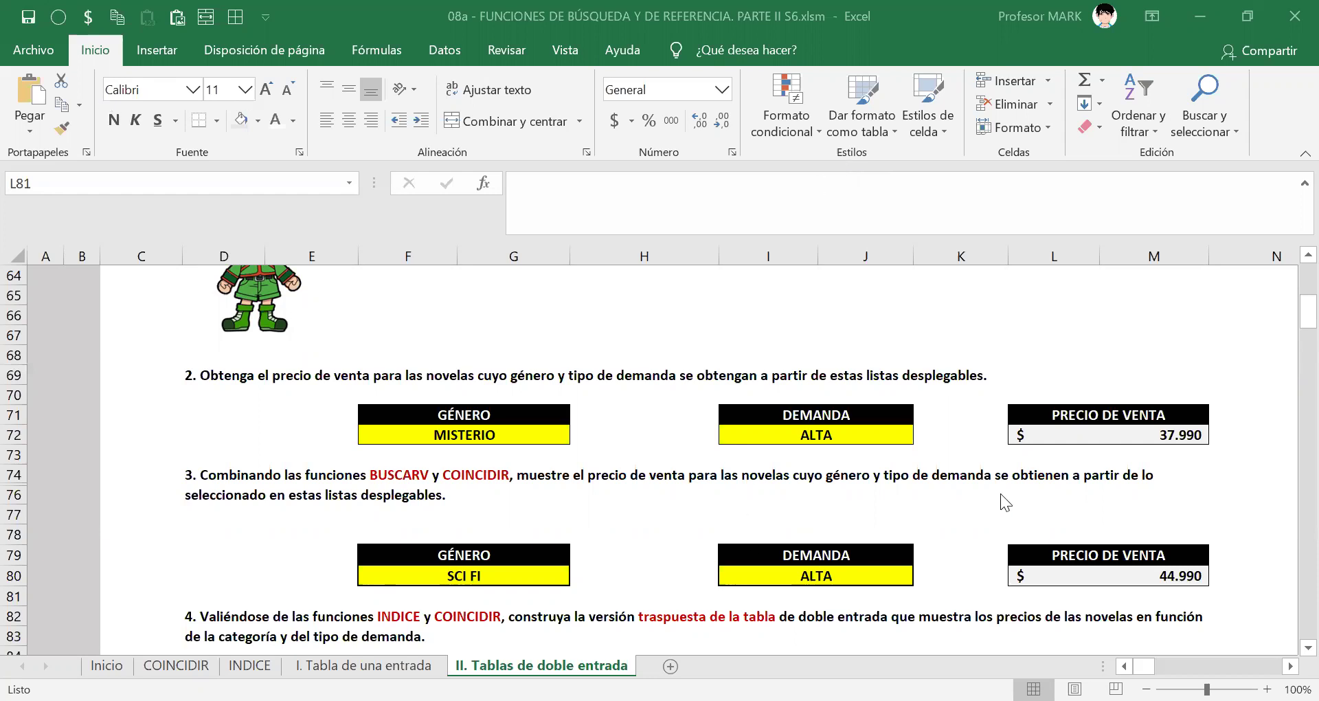
Step: Wrap exercise 3's price formula in L80 with SI.ERROR as in exercise 2, and choose ROMANCE as the genre in F80
{"action": "scroll", "coordinate": [1001, 493], "scroll_direction": "down", "scroll_amount": 2}
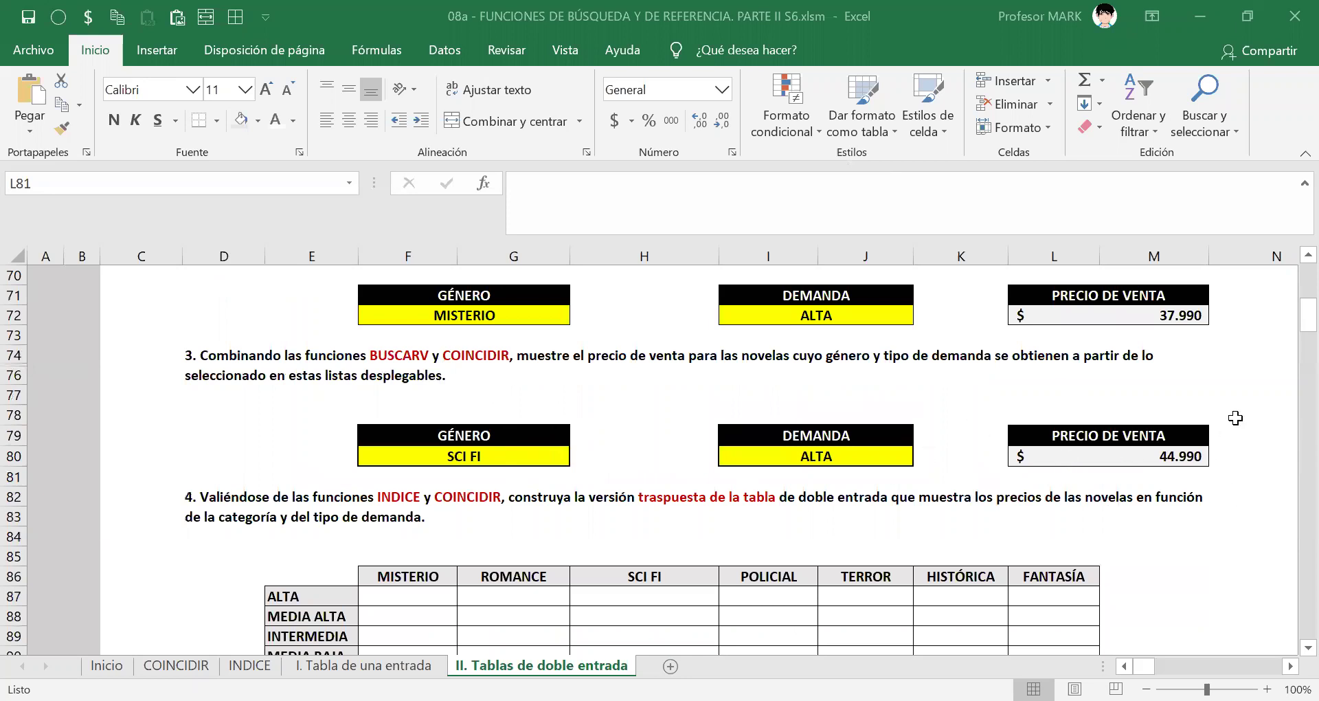
{"action": "key", "text": "Up"}
{"action": "key", "text": "F2"}
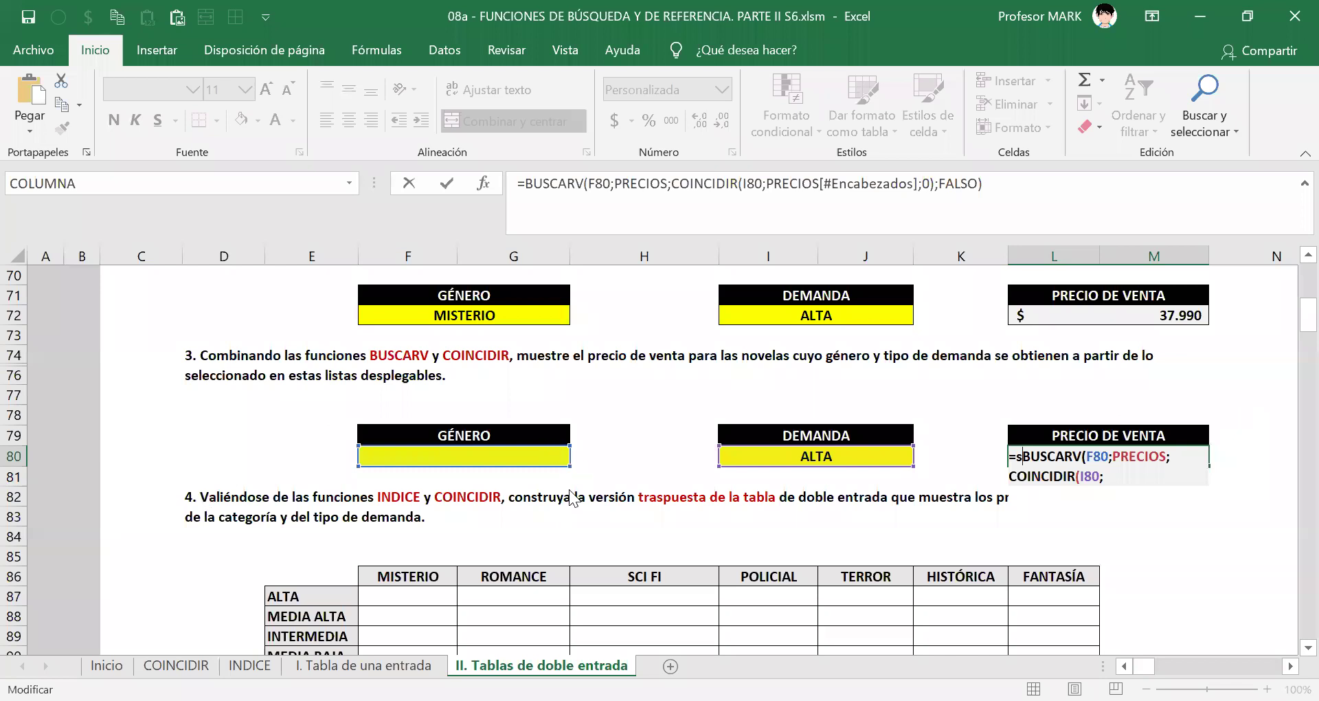
{"action": "left_click", "coordinate": [550, 457]}
{"action": "left_click", "coordinate": [579, 456]}
{"action": "left_click", "coordinate": [553, 489]}
Step: Examine exercise 4's transposed layout against the price table's genre rows, highlighting the MISTERIO and HISTÓRICA prices across all demand columns
{"action": "scroll", "coordinate": [556, 494], "scroll_direction": "down", "scroll_amount": 2}
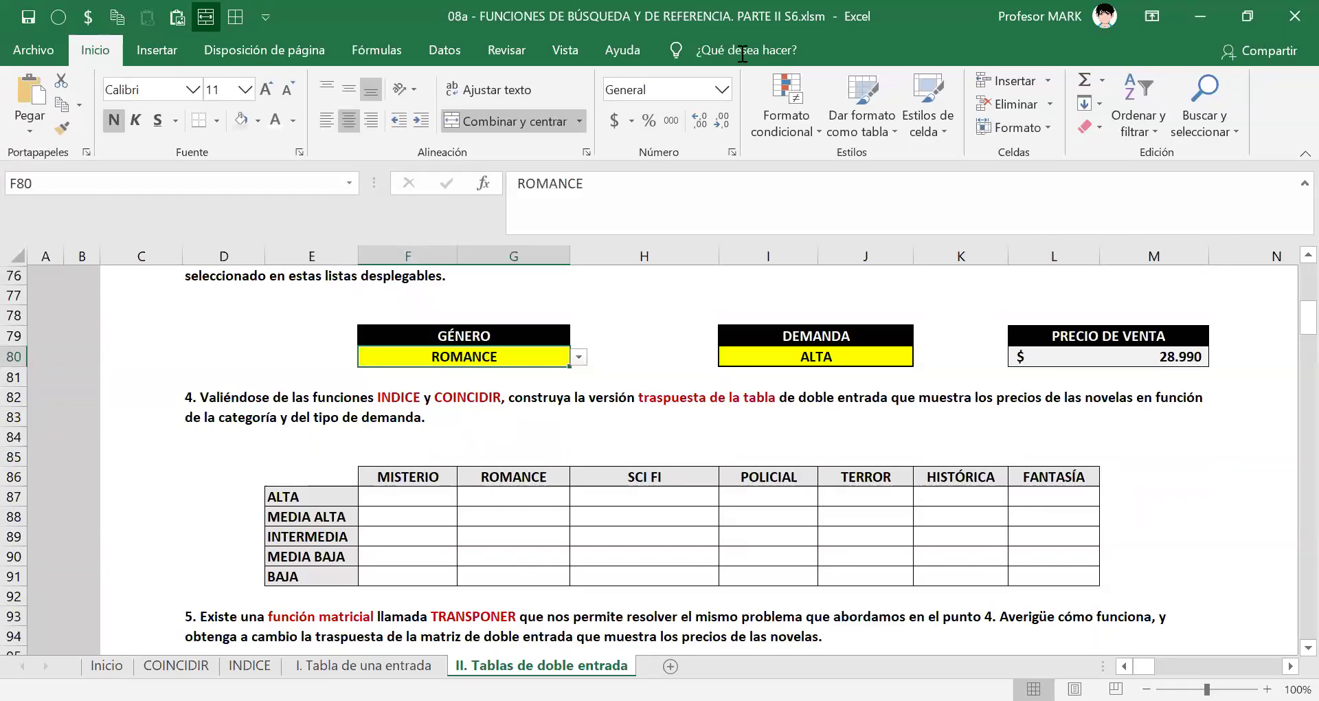
{"action": "left_click_drag", "start_coordinate": [422, 334], "coordinate": [881, 330]}
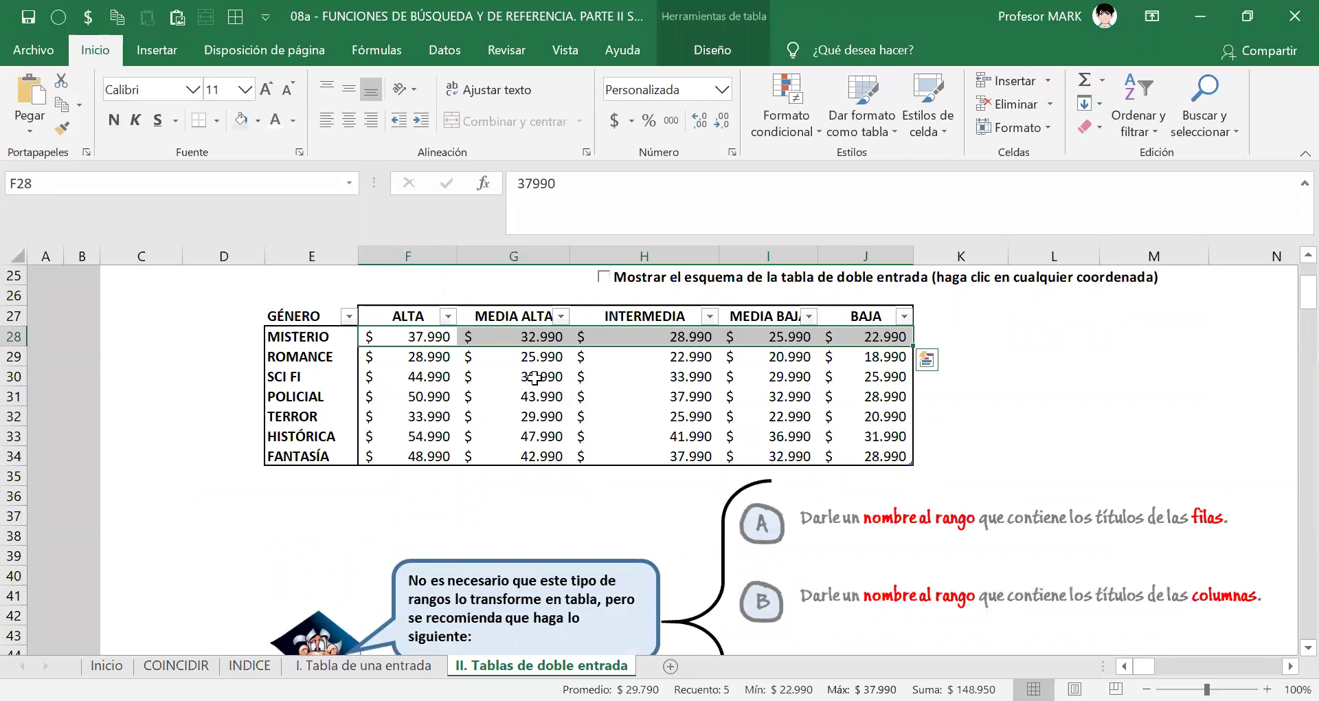
{"action": "left_click", "coordinate": [429, 334]}
{"action": "left_click_drag", "start_coordinate": [553, 335], "coordinate": [883, 338]}
{"action": "left_click", "coordinate": [495, 516]}
{"action": "left_click_drag", "start_coordinate": [415, 433], "coordinate": [890, 437]}
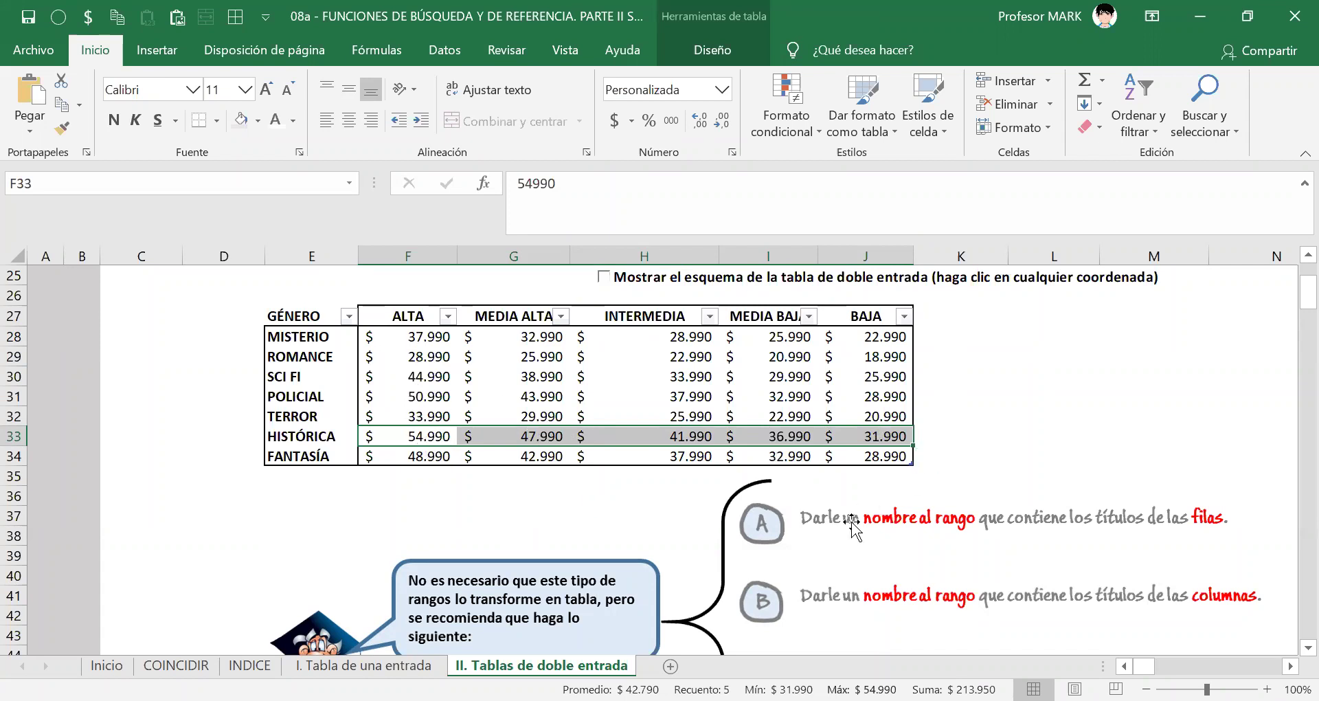
{"action": "scroll", "coordinate": [899, 598], "scroll_direction": "down", "scroll_amount": 5}
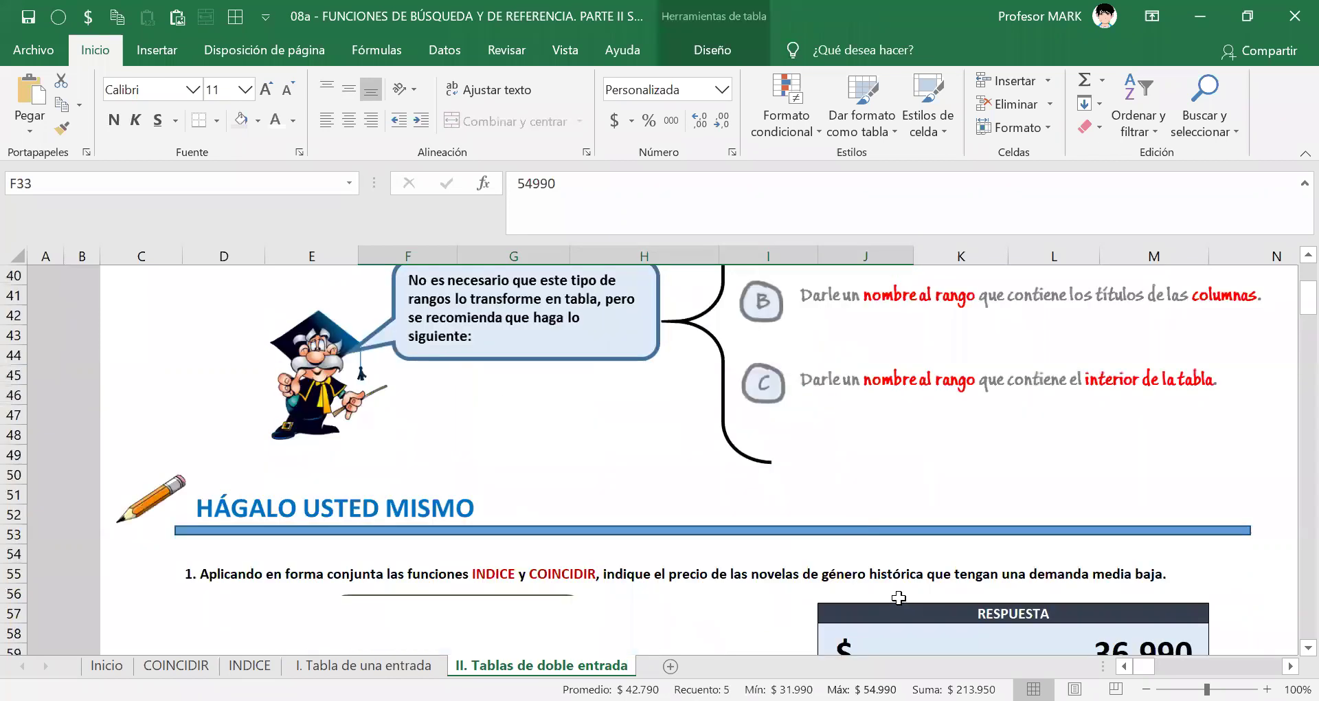